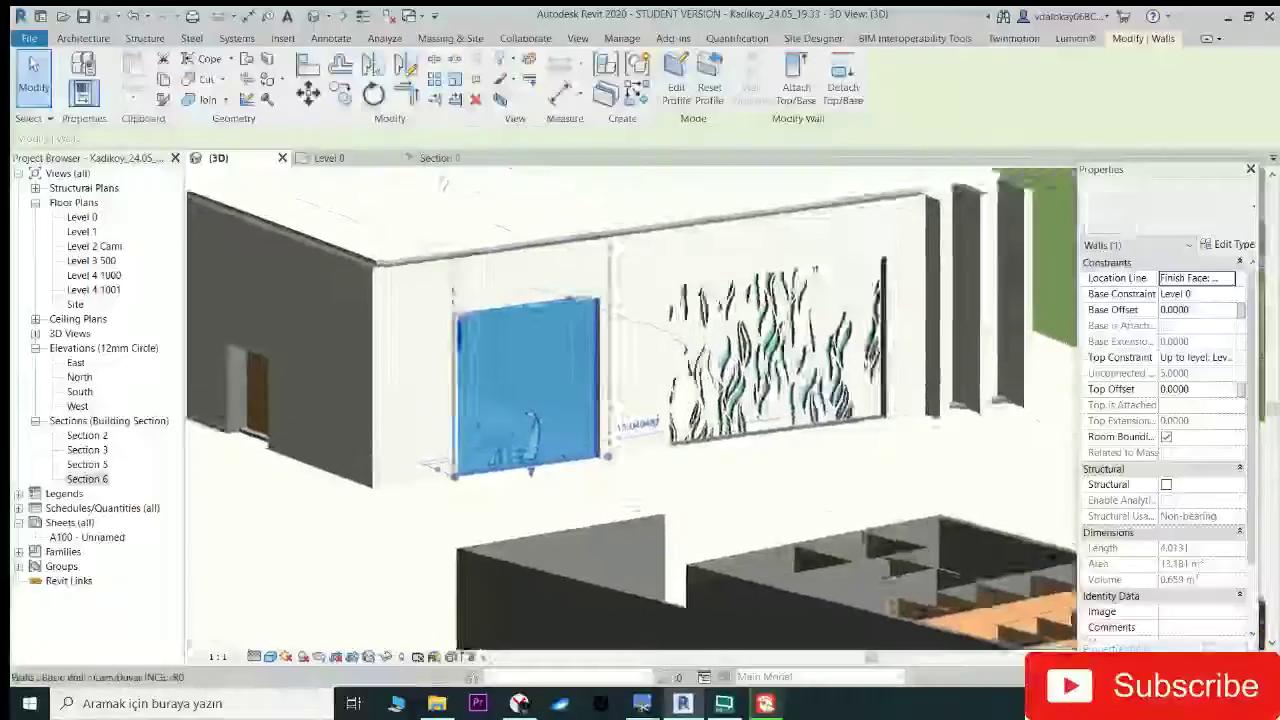
# Step: Orbit around the dome and inspect the surrounding floor slab
pyautogui.keyDown('shift'); pyautogui.moveTo(530, 425); pyautogui.dragTo(560, 420, button='middle'); pyautogui.keyUp('shift')
pyautogui.scroll(3, 480, 430)
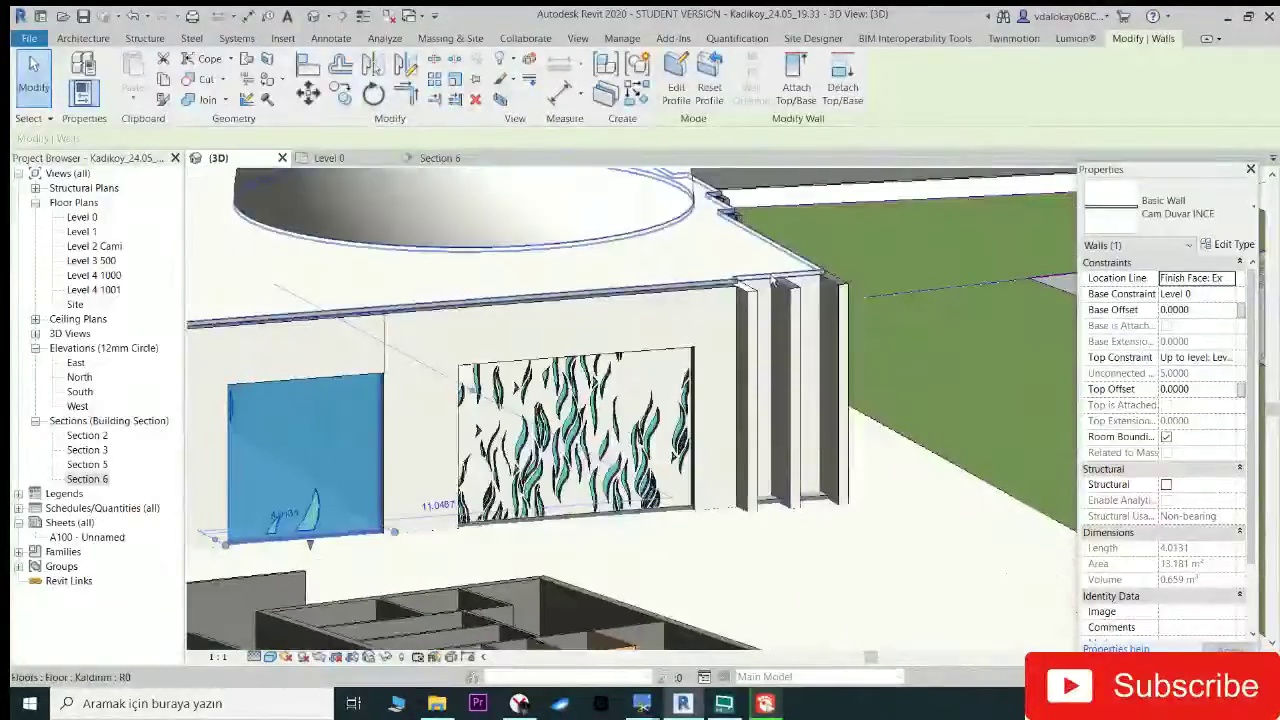
pyautogui.click(752, 287)
pyautogui.scroll(2, 709, 309)
pyautogui.scroll(2, 551, 400)
pyautogui.scroll(2, 530, 385)
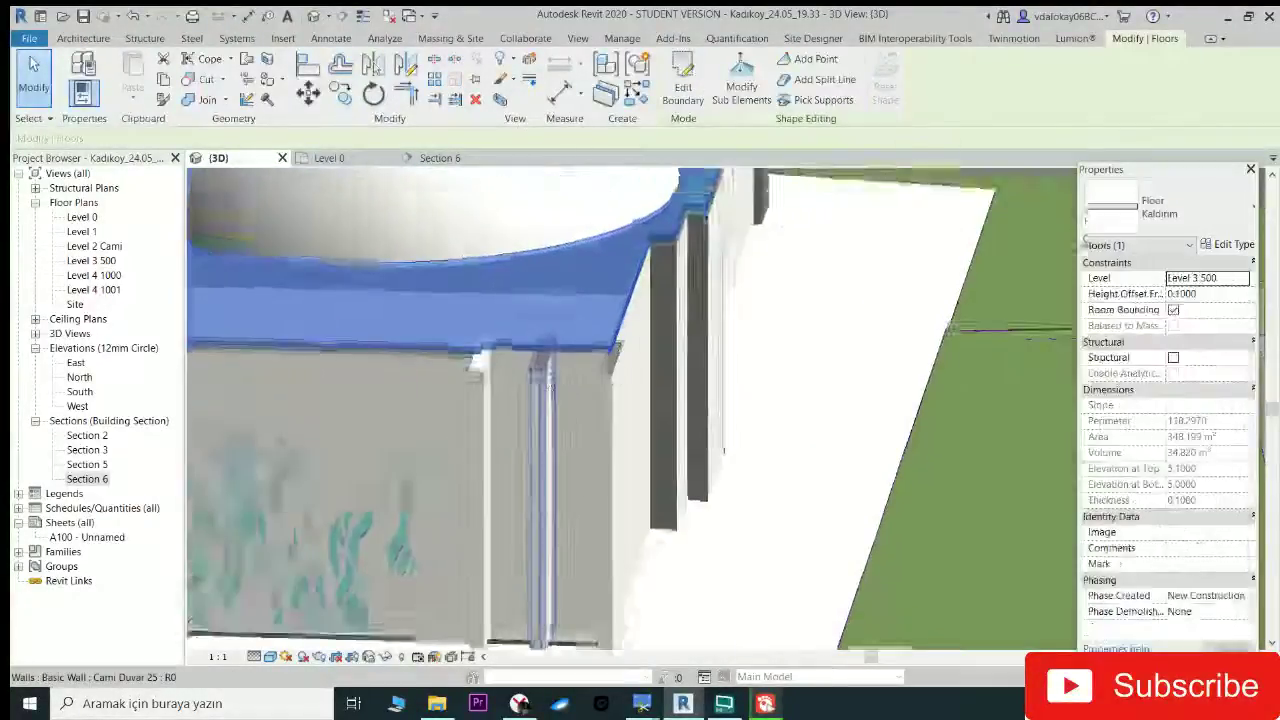
pyautogui.press('Escape')
# Step: Inspect the wall fins and the blue wall filling the narrow slot
pyautogui.moveTo(517, 376); pyautogui.dragTo(477, 214, button='middle')
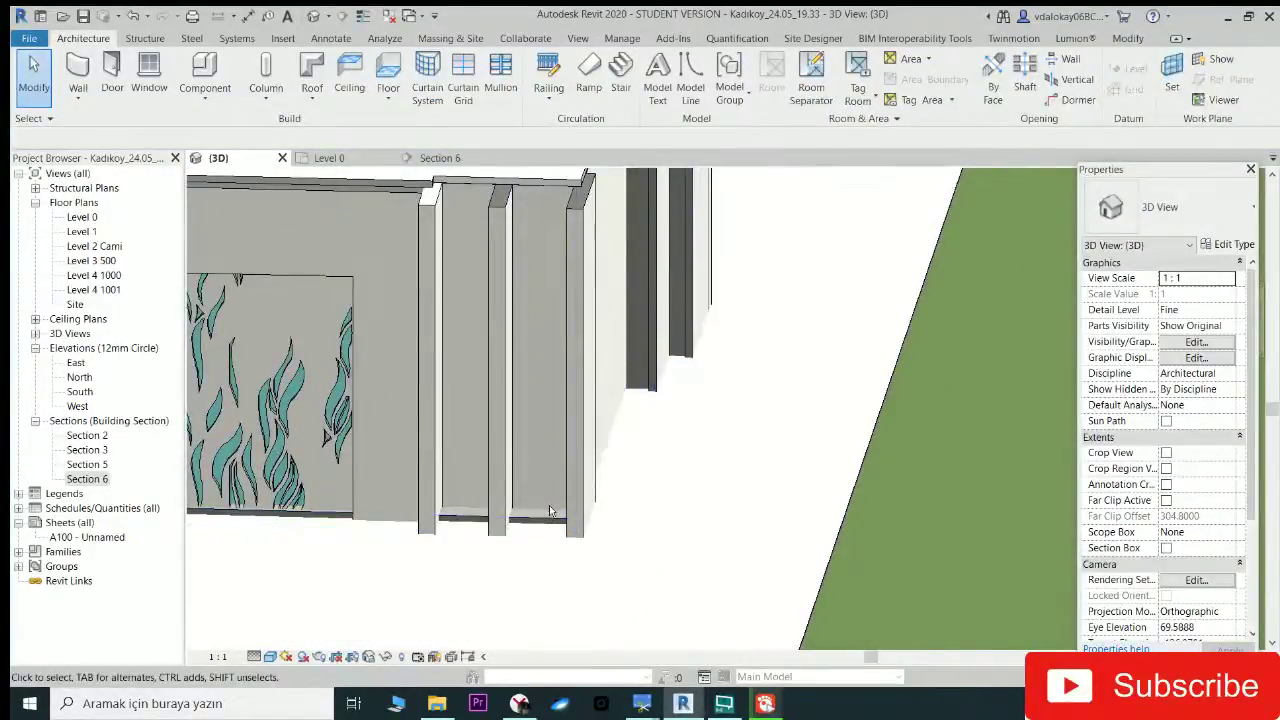
pyautogui.click(535, 193)
pyautogui.moveTo(535, 193)
pyautogui.keyDown('shift'); pyautogui.mouseDown(button='middle')
pyautogui.moveTo(484, 196)
pyautogui.moveTo(415, 300)
pyautogui.moveTo(560, 280)
pyautogui.mouseUp(button='middle'); pyautogui.keyUp('shift')
pyautogui.click(415, 300)
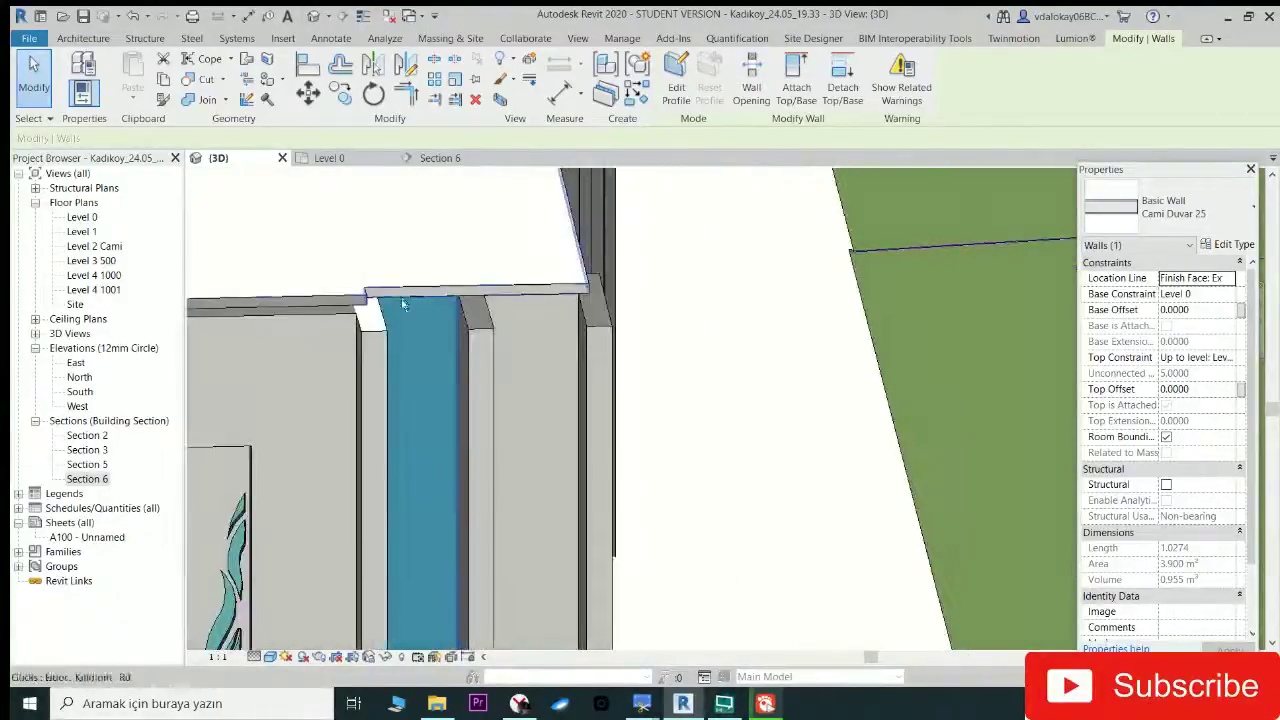
pyautogui.moveTo(404, 304)
pyautogui.keyDown('shift'); pyautogui.mouseDown(button='middle')
pyautogui.moveTo(486, 277)
pyautogui.moveTo(427, 318)
pyautogui.moveTo(423, 383)
pyautogui.moveTo(434, 313)
pyautogui.moveTo(216, 290)
pyautogui.moveTo(308, 293)
pyautogui.mouseUp(button='middle'); pyautogui.keyUp('shift')
pyautogui.press('Escape')
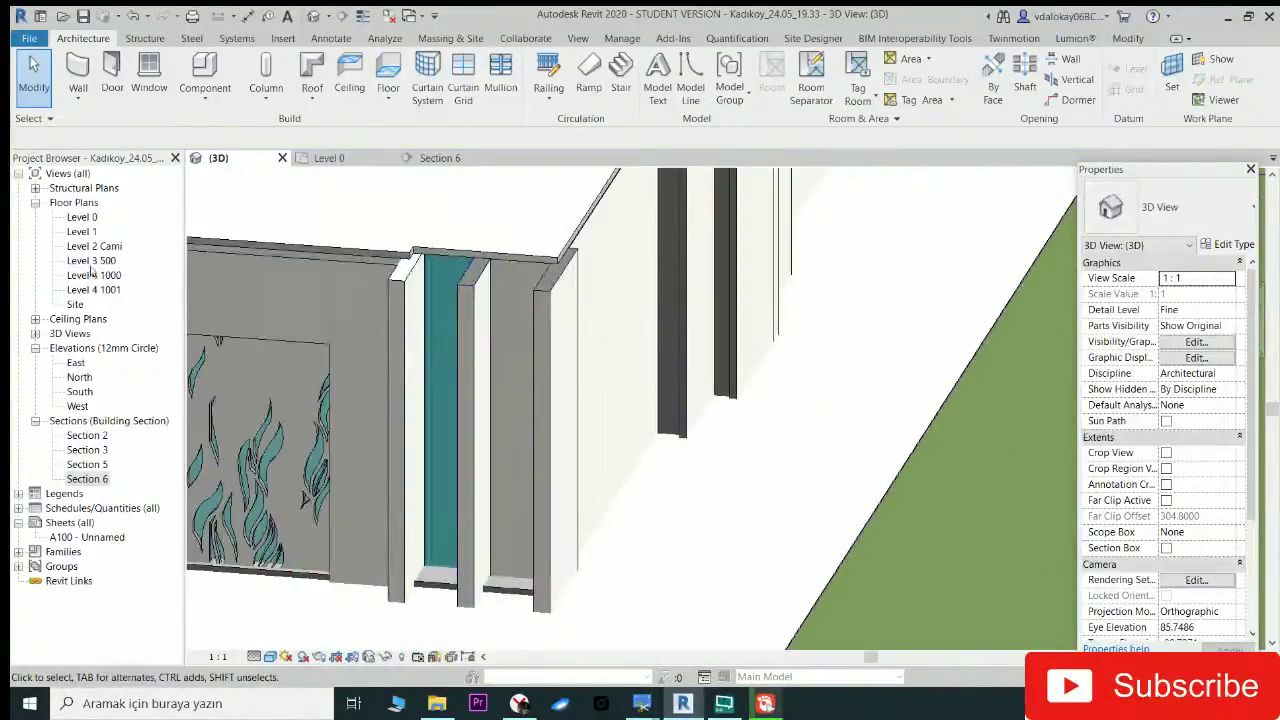
# Step: Open the Level 0 floor plan and zoom in on the wall junction at the slot
pyautogui.doubleClick(84, 217)
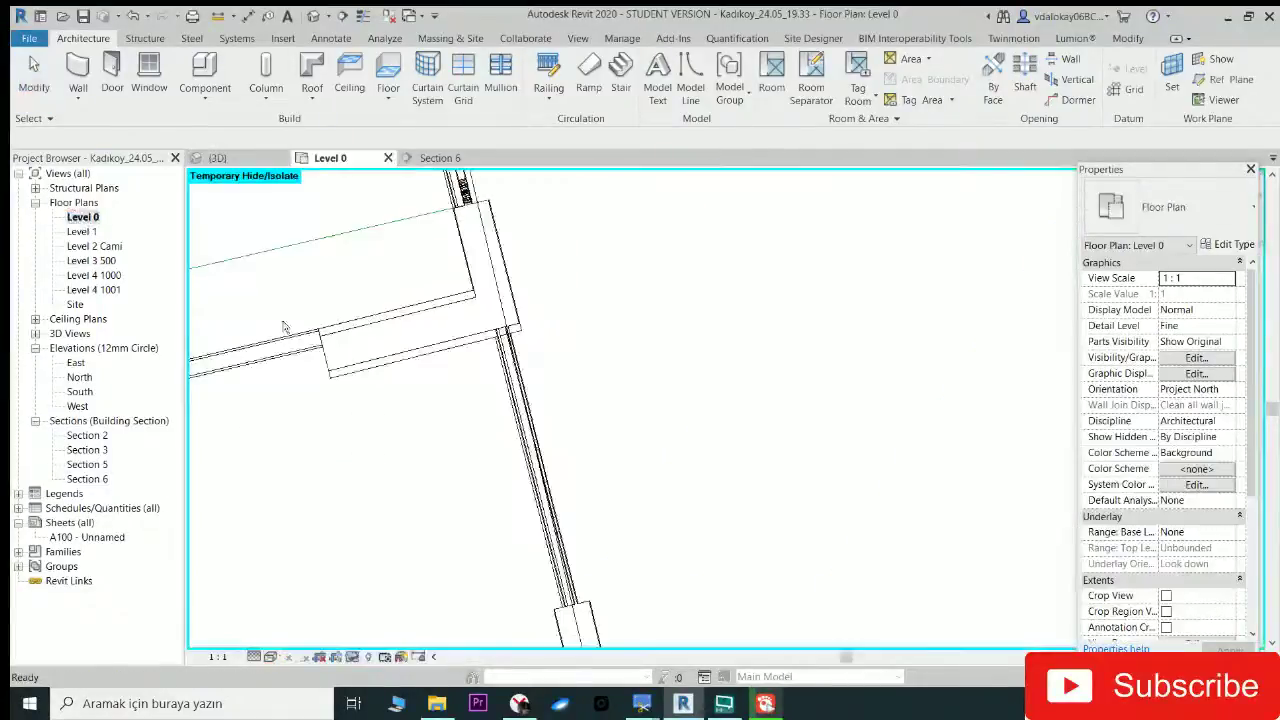
pyautogui.scroll(2, 478, 425)
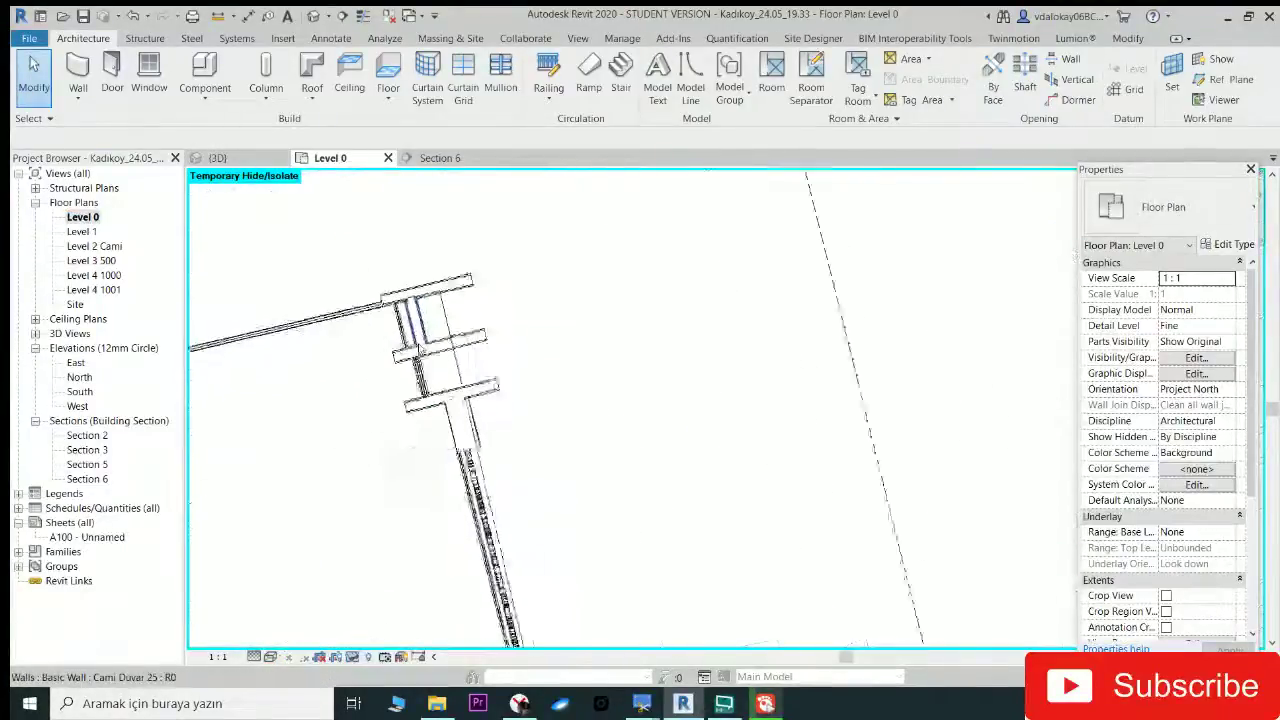
pyautogui.scroll(2, 478, 425)
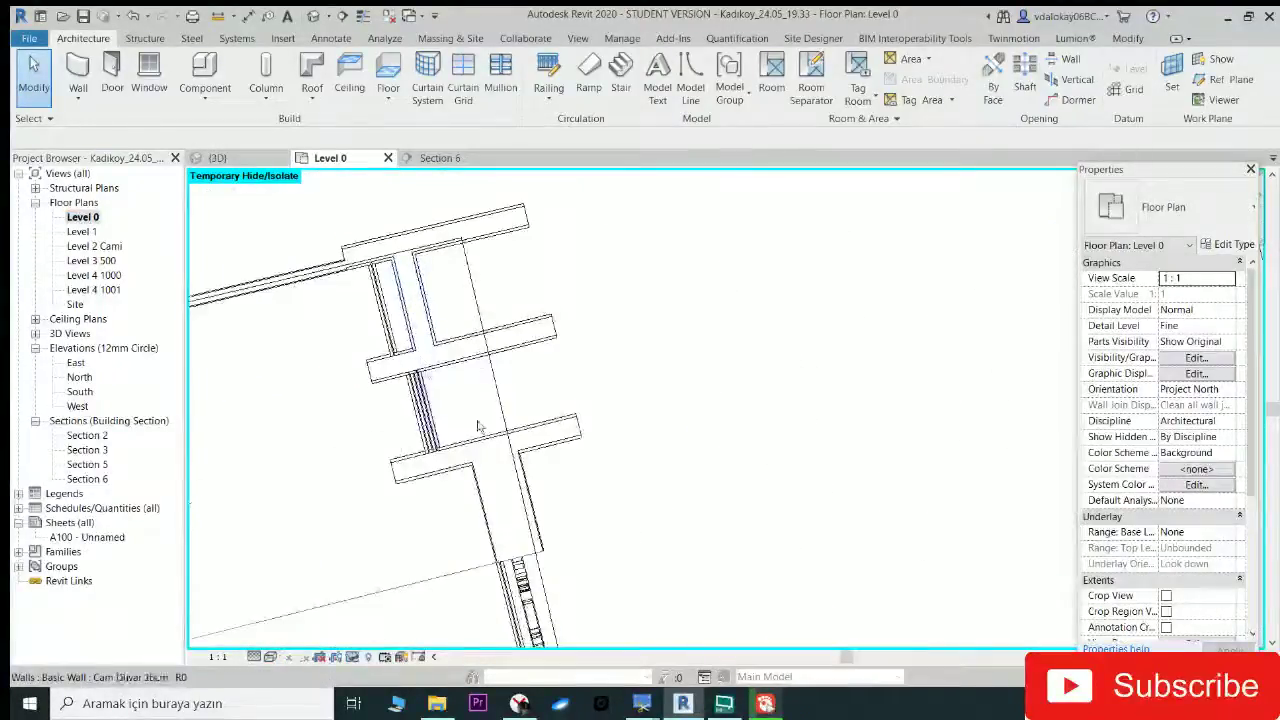
pyautogui.click(433, 338)
pyautogui.scroll(1, 438, 330)
# Step: Draw a Cam Duvar INCE wall across the fin slot and return to the 3D view
pyautogui.click(82, 39)
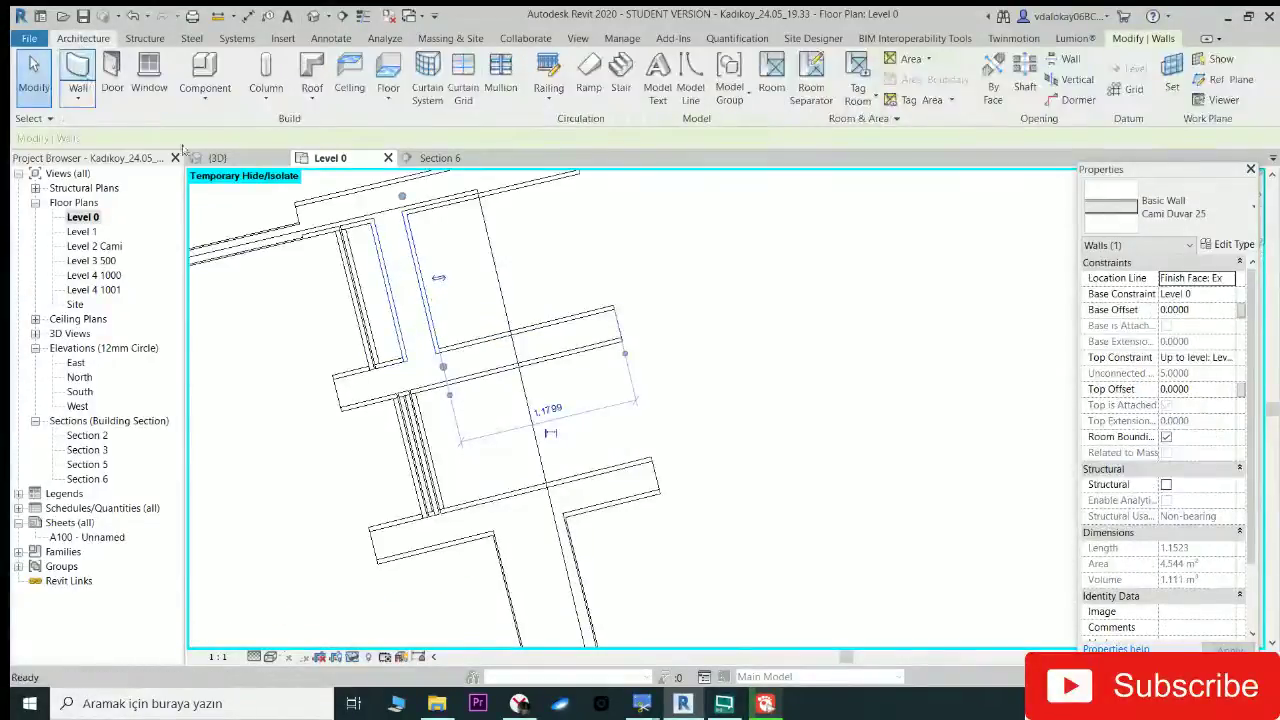
pyautogui.click(446, 385)
pyautogui.scroll(2, 560, 420)
pyautogui.scroll(1, 520, 460)
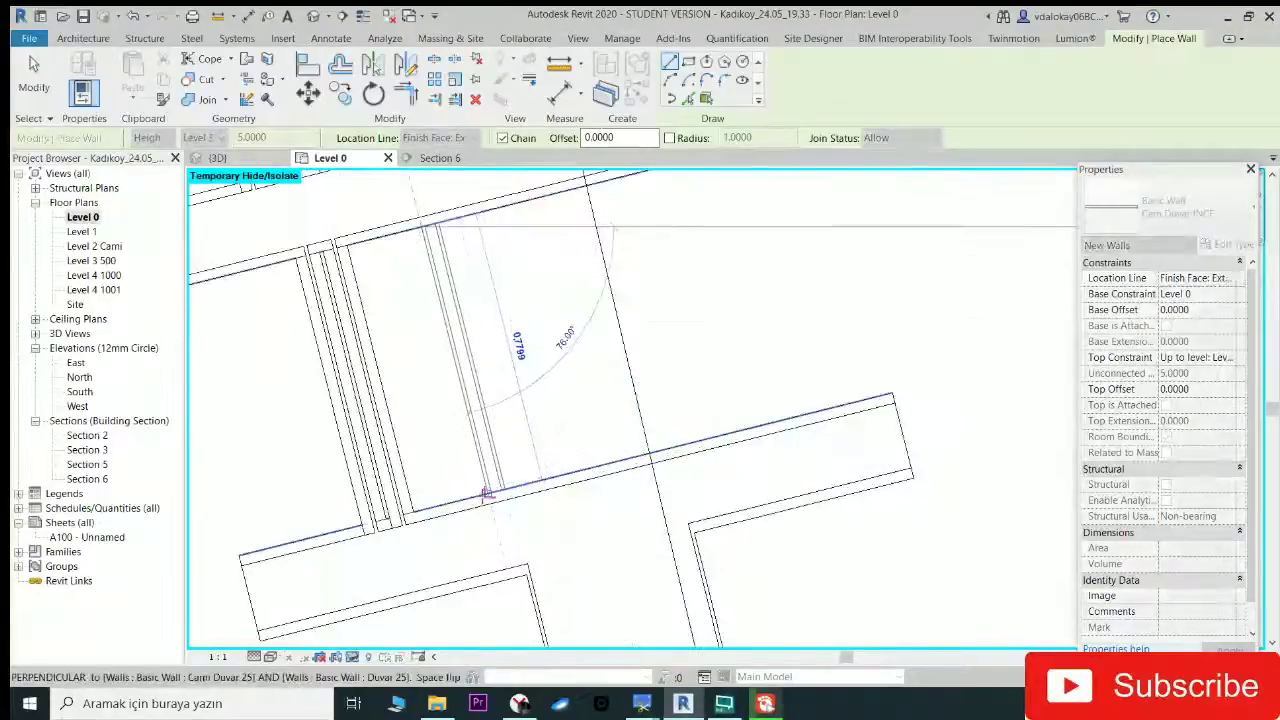
pyautogui.click(486, 494)
pyautogui.press('Escape')
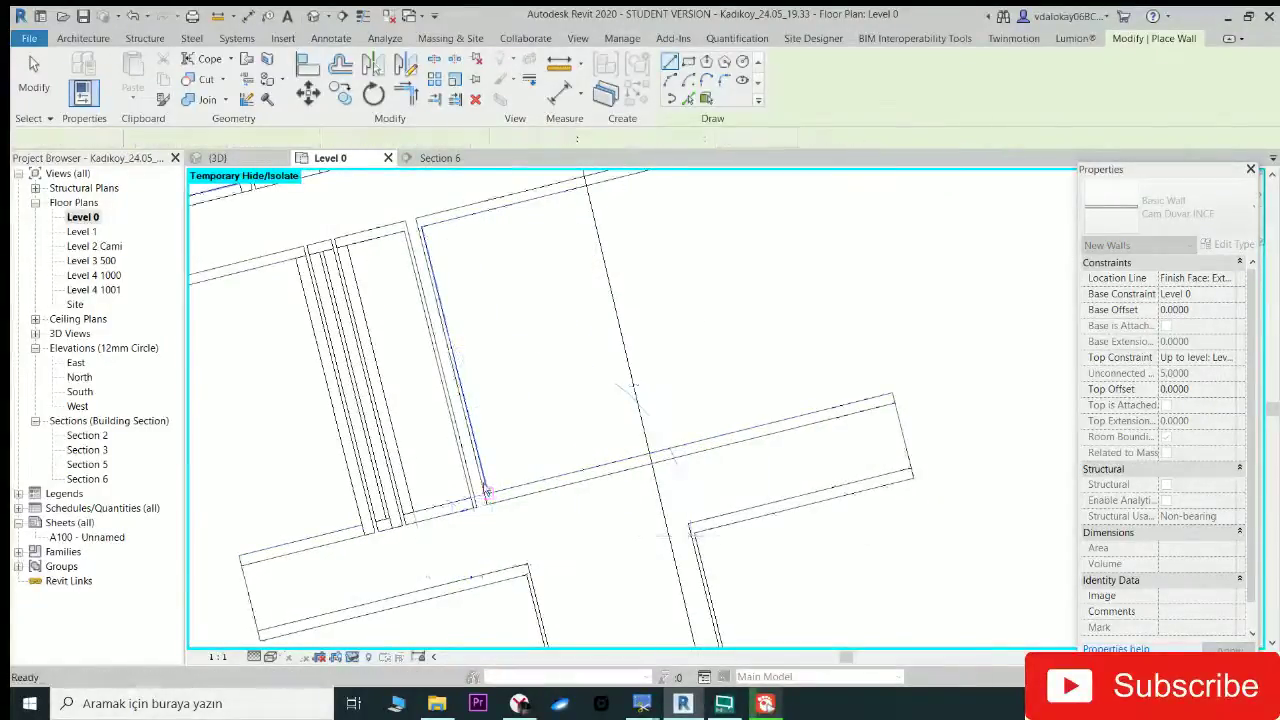
pyautogui.press('Escape')
pyautogui.scroll(-3, 486, 494)
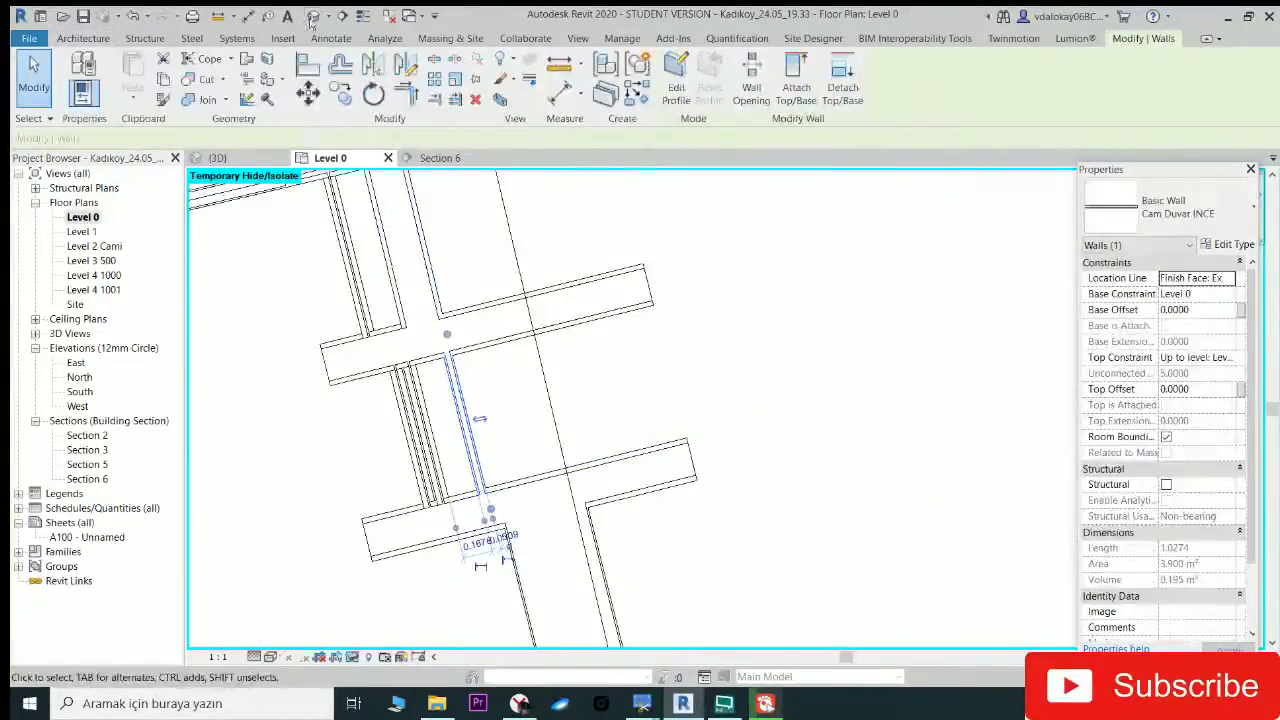
pyautogui.click(313, 16)
pyautogui.press('Escape')
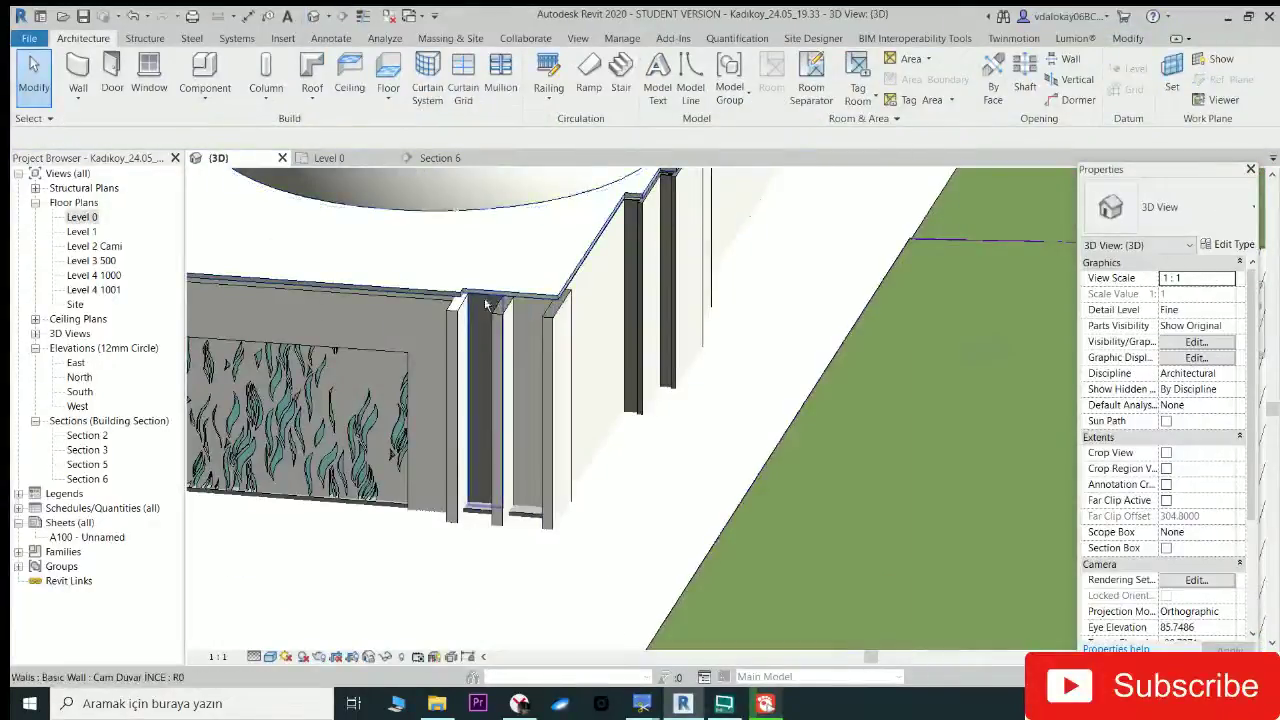
# Step: Select the 4.0131 m Cam Duvar INCE glass wall beside the leaf panel for profile editing
pyautogui.scroll(2, 484, 300)
pyautogui.moveTo(523, 271)
pyautogui.keyDown('shift'); pyautogui.mouseDown(button='middle')
pyautogui.moveTo(533, 293)
pyautogui.moveTo(499, 360)
pyautogui.mouseUp(button='middle'); pyautogui.keyUp('shift')
pyautogui.click(533, 293)
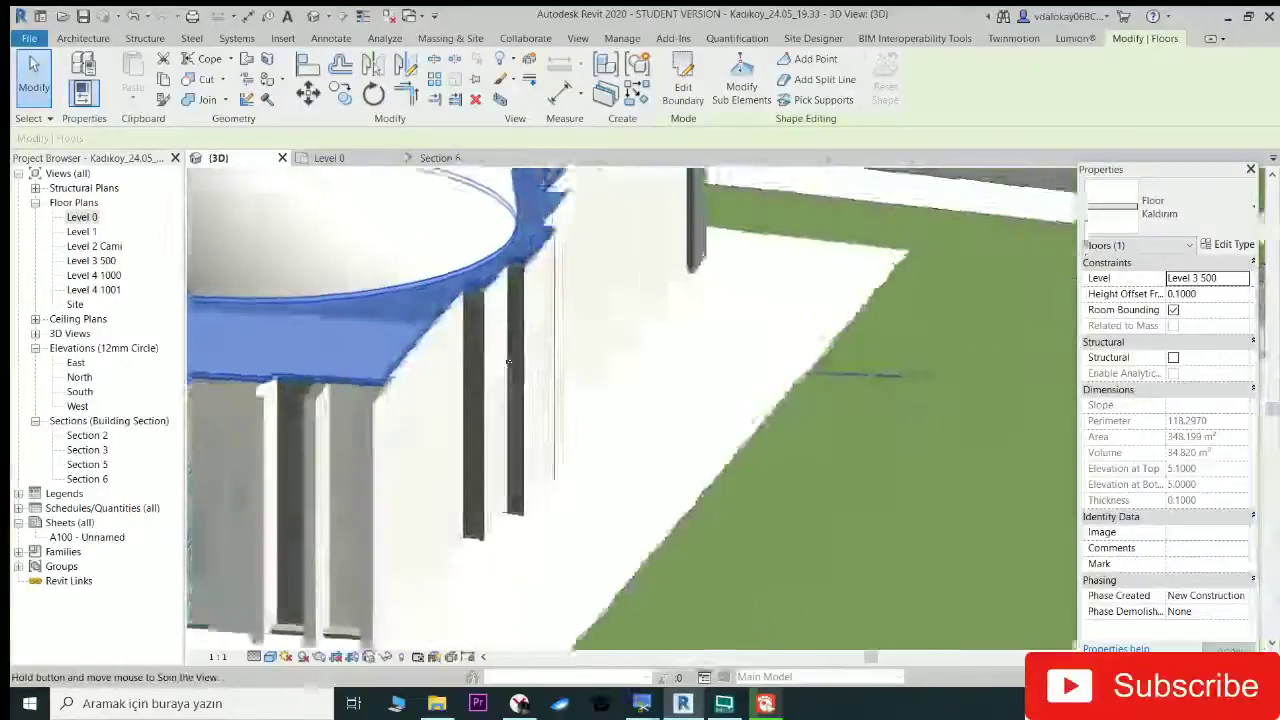
pyautogui.press('Escape')
pyautogui.scroll(-3, 500, 350)
pyautogui.moveTo(591, 351)
pyautogui.keyDown('shift'); pyautogui.mouseDown(button='middle')
pyautogui.moveTo(422, 450)
pyautogui.moveTo(665, 172)
pyautogui.mouseUp(button='middle'); pyautogui.keyUp('shift')
pyautogui.click(420, 442)
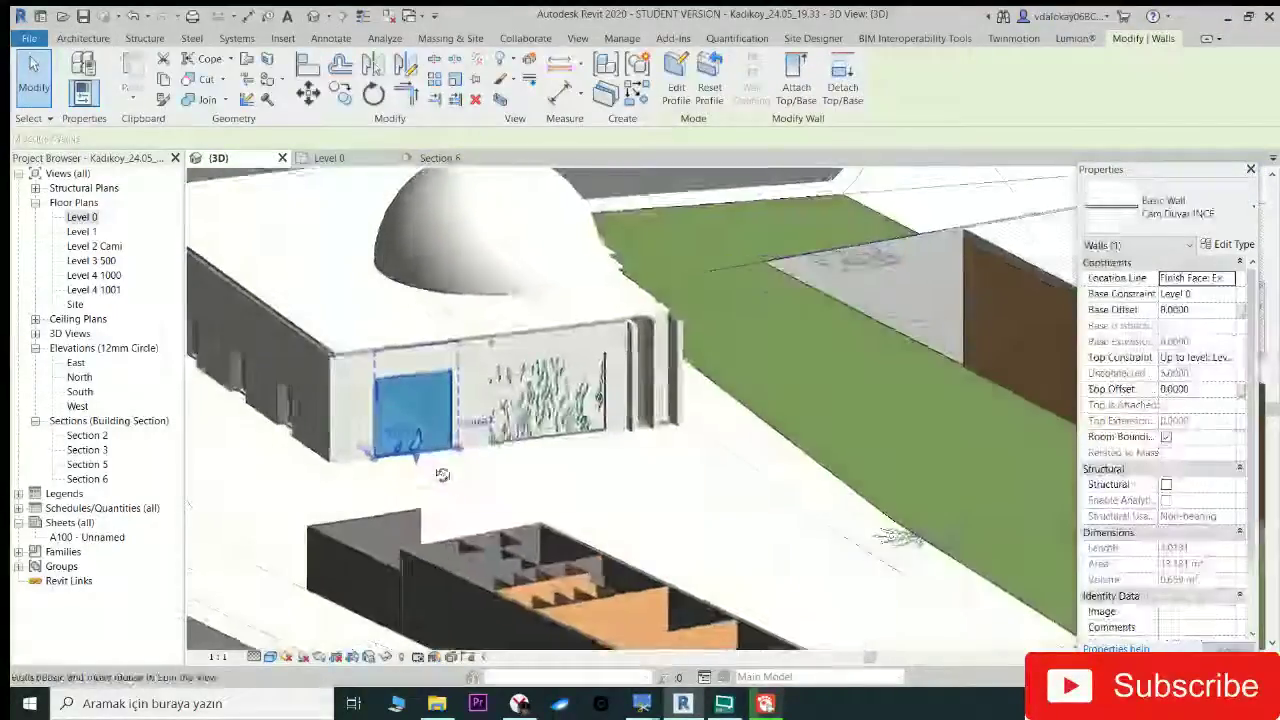
pyautogui.click(676, 80)
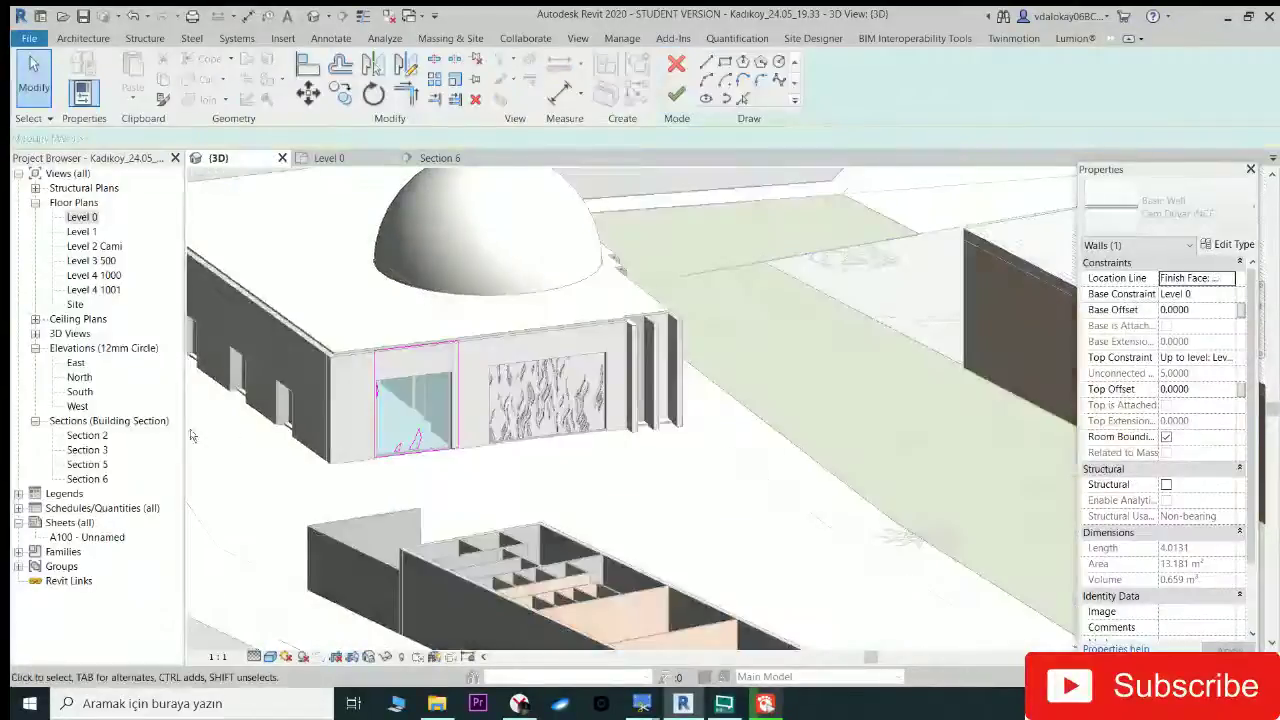
# Step: Open the Section 6 view and zoom in on the leaf-pattern slats
pyautogui.doubleClick(87, 479)
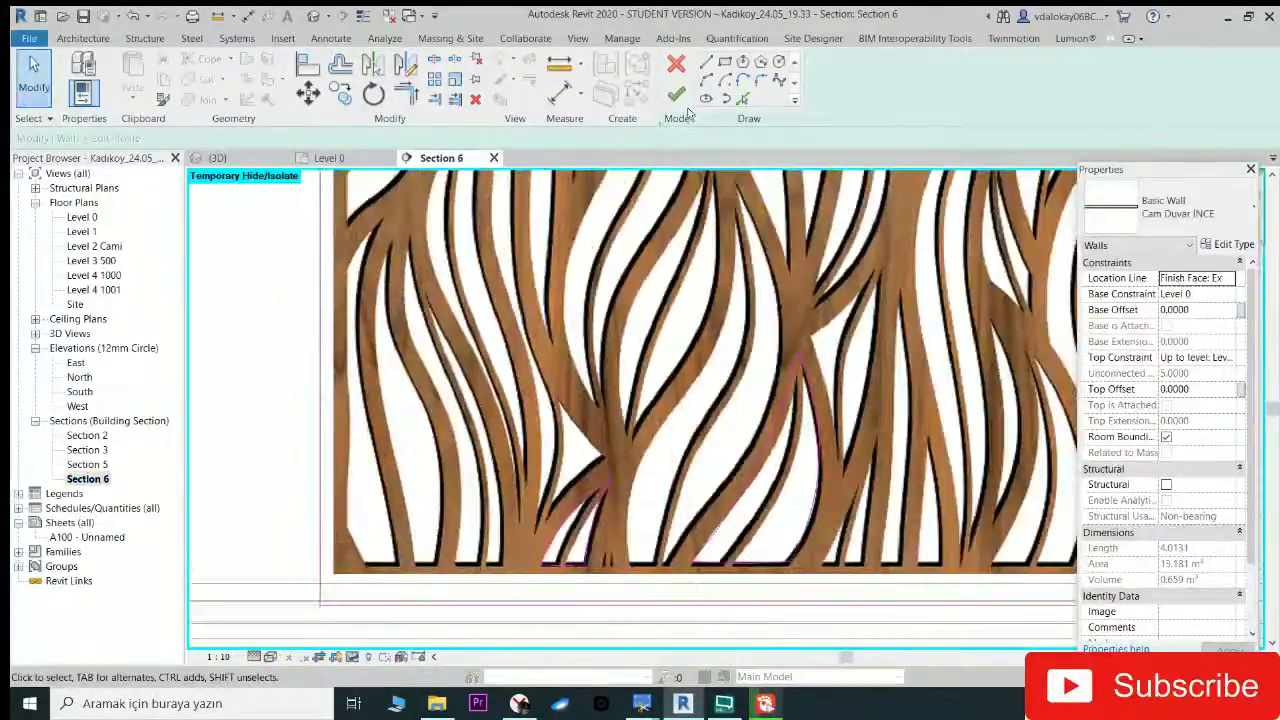
pyautogui.scroll(2, 636, 553)
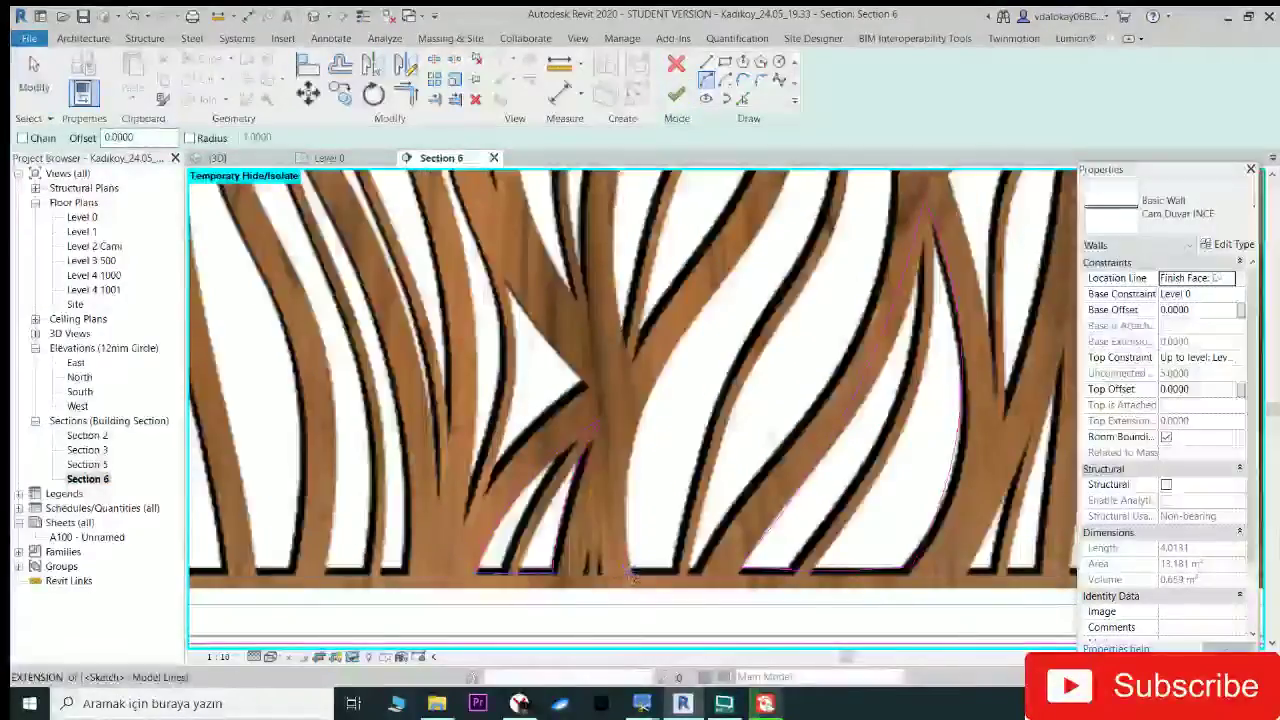
pyautogui.scroll(2, 668, 572)
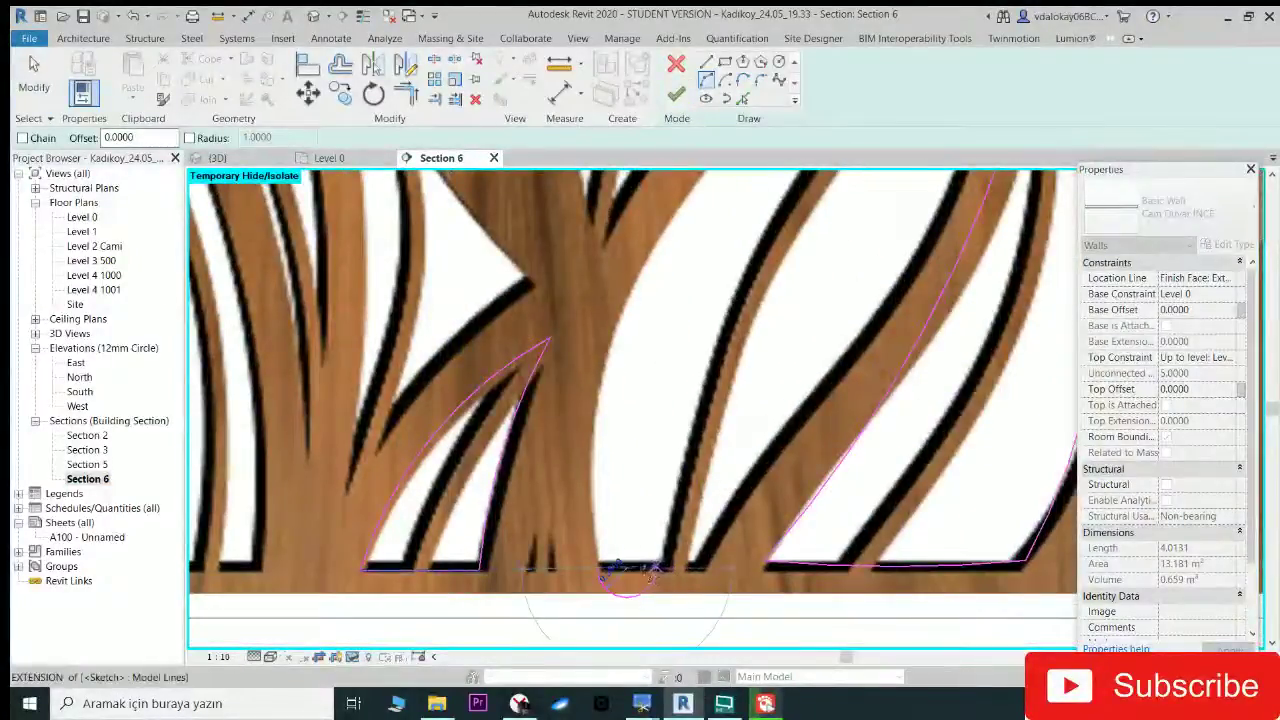
pyautogui.scroll(2, 627, 578)
pyautogui.scroll(-1, 660, 570)
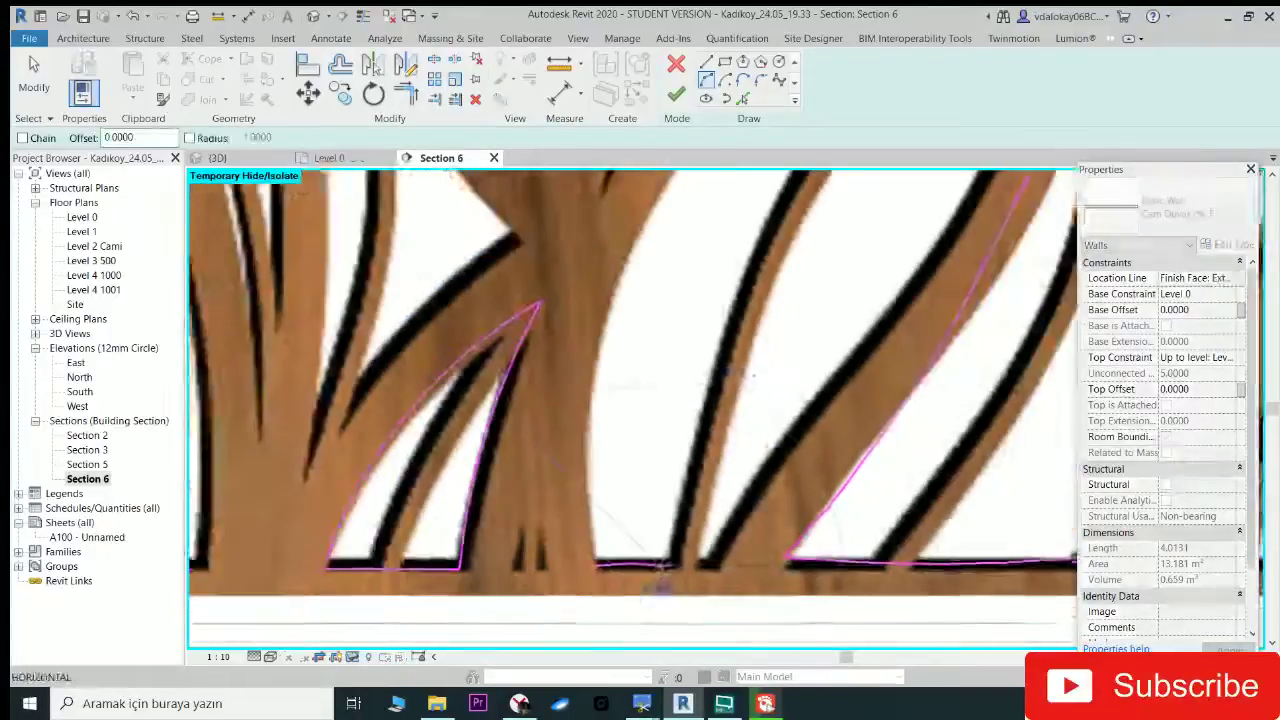
pyautogui.scroll(1, 660, 570)
pyautogui.scroll(-3, 671, 391)
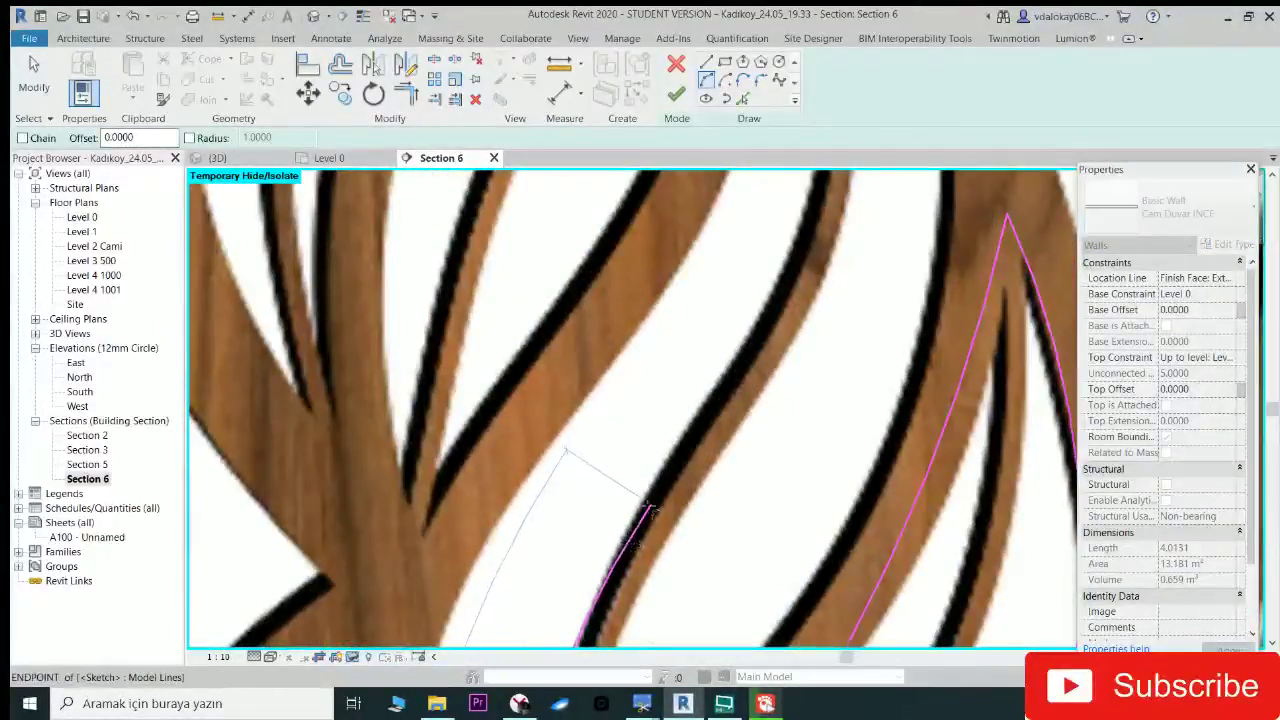
# Step: Trace the first Start-End-Radius arcs along the leaf's curved edge
pyautogui.click(650, 505)
pyautogui.scroll(2, 730, 300)
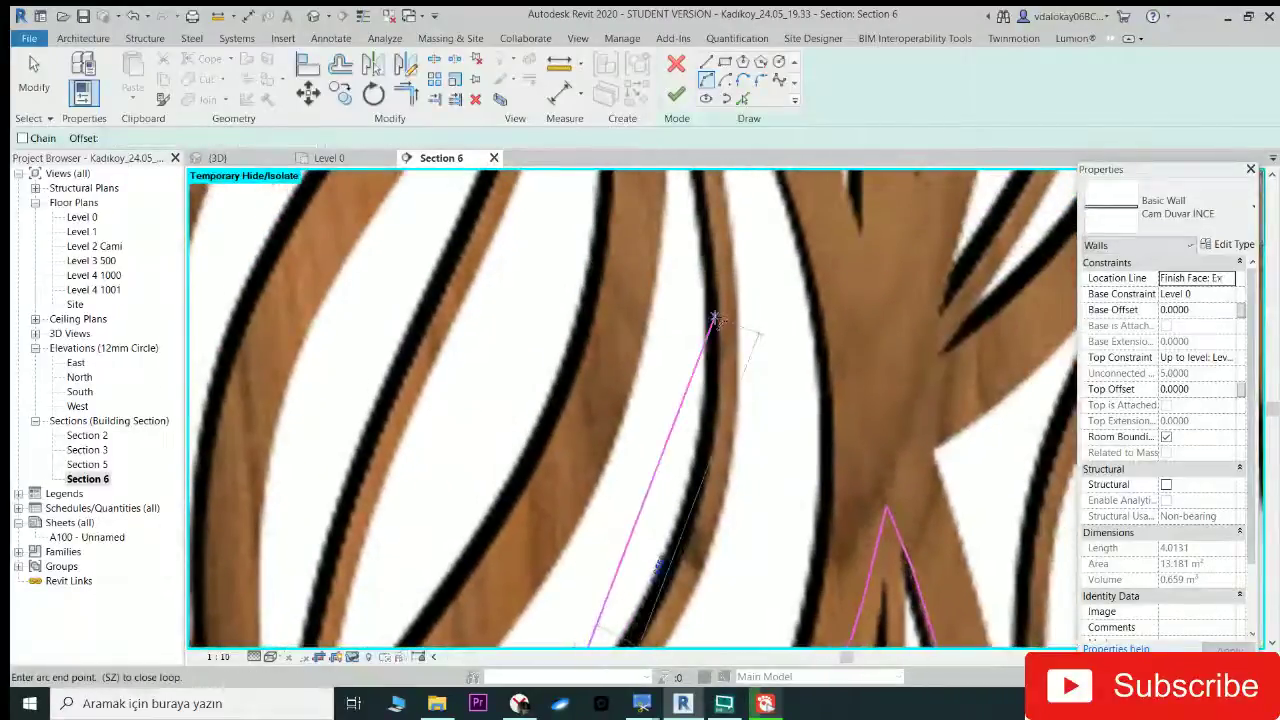
pyautogui.scroll(-2, 718, 402)
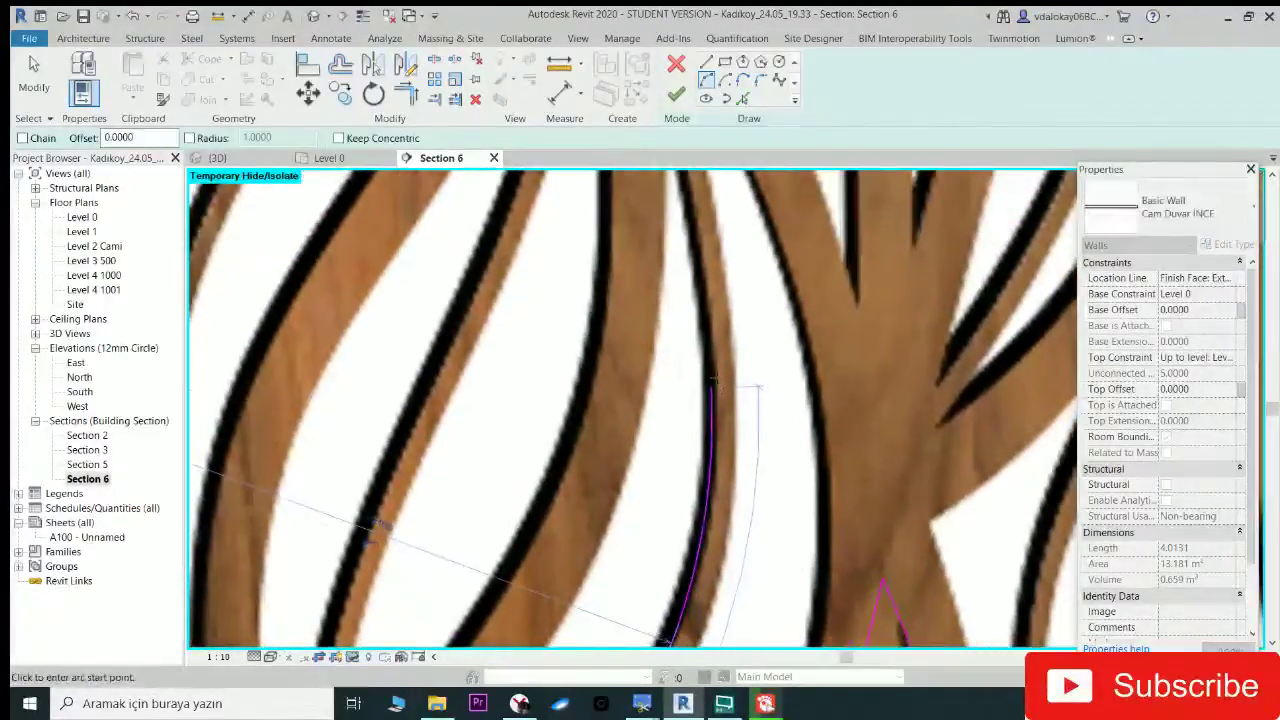
pyautogui.moveTo(718, 402); pyautogui.dragTo(717, 585, button='middle')
pyautogui.moveTo(711, 288); pyautogui.dragTo(695, 400, button='middle')
pyautogui.scroll(2, 680, 365)
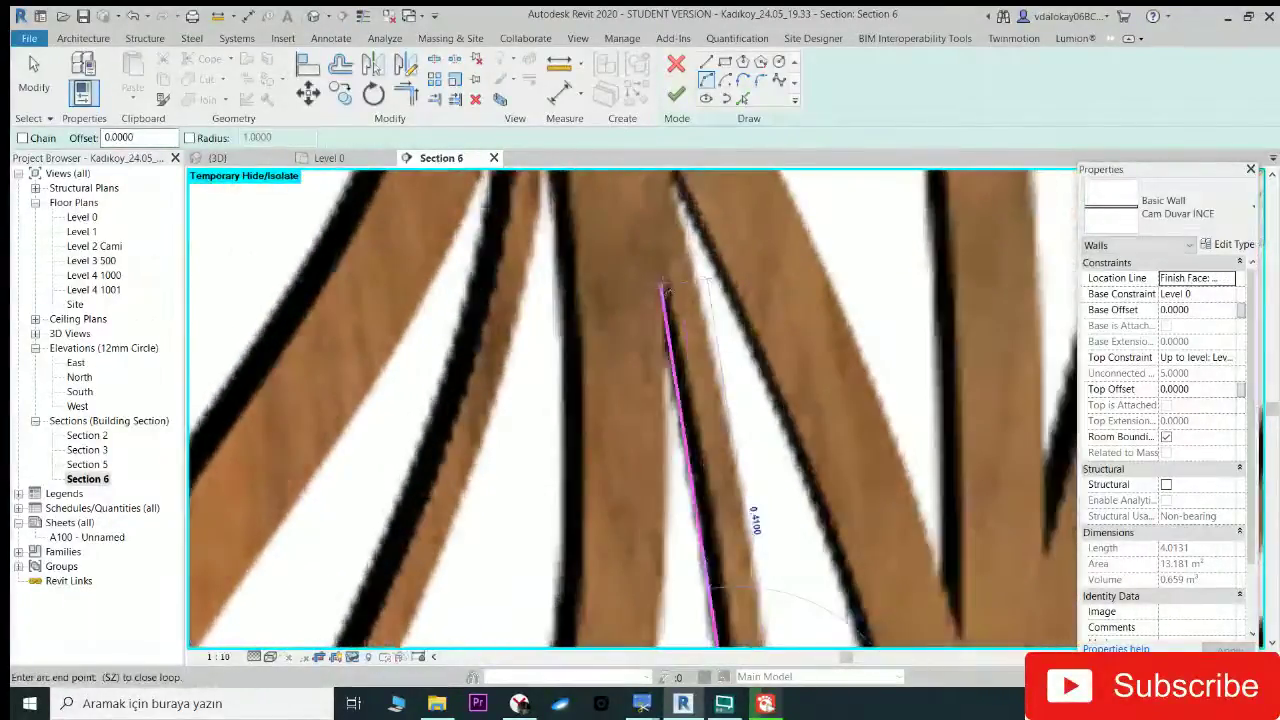
pyautogui.click(680, 365)
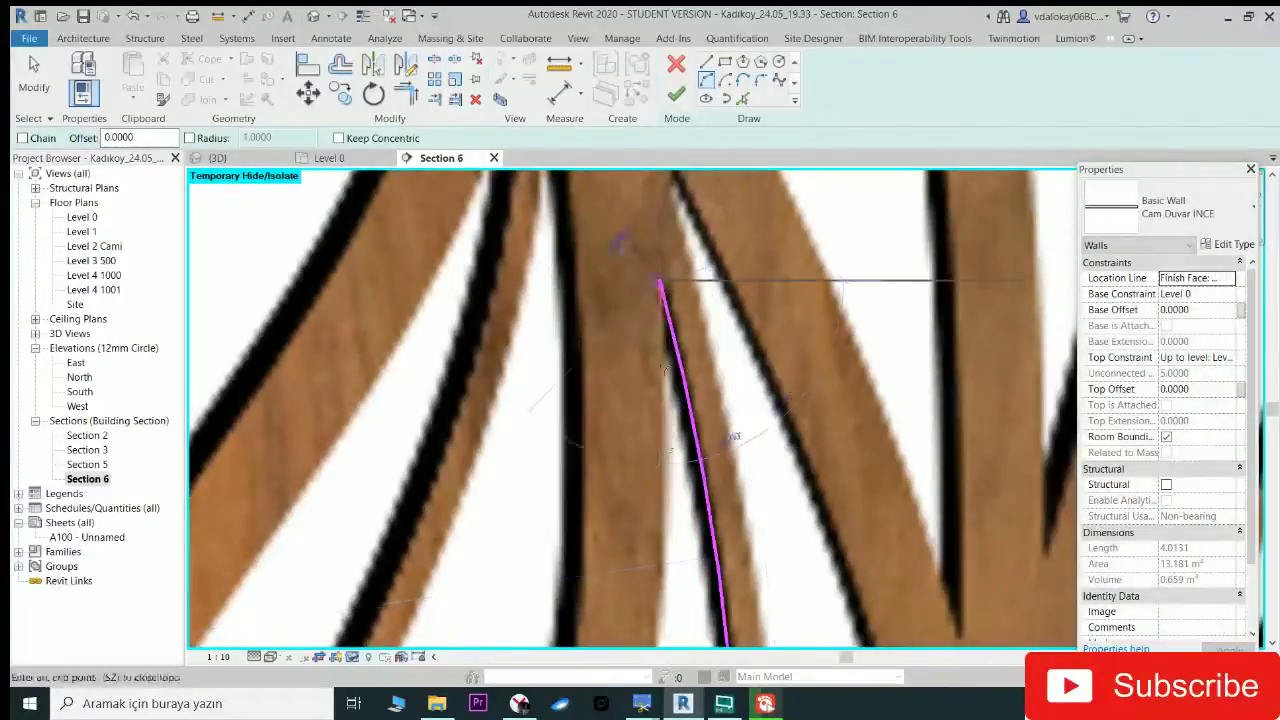
pyautogui.scroll(-1, 600, 420)
pyautogui.scroll(-1, 570, 450)
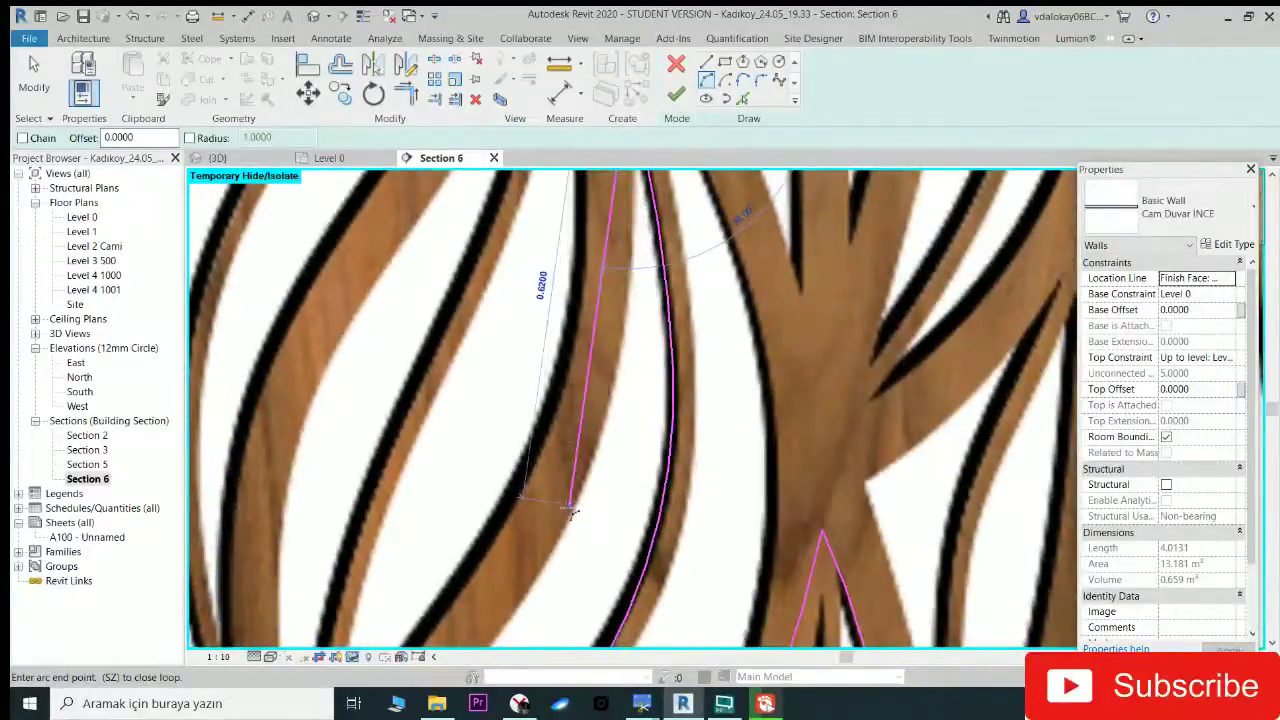
pyautogui.click(571, 510)
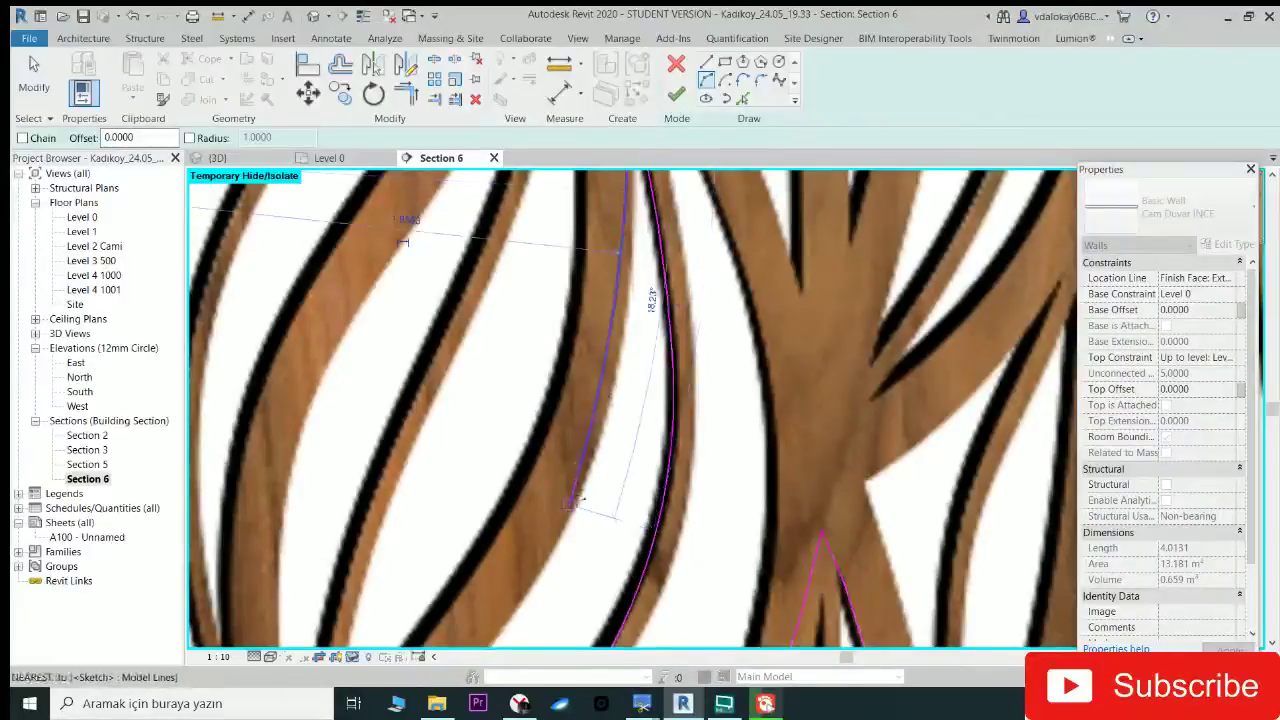
# Step: Add arcs along the bottom edge of the slat in the profile sketch
pyautogui.moveTo(636, 326)
pyautogui.mouseDown(button='middle')
pyautogui.moveTo(658, 234)
pyautogui.moveTo(545, 489)
pyautogui.mouseUp(button='middle')
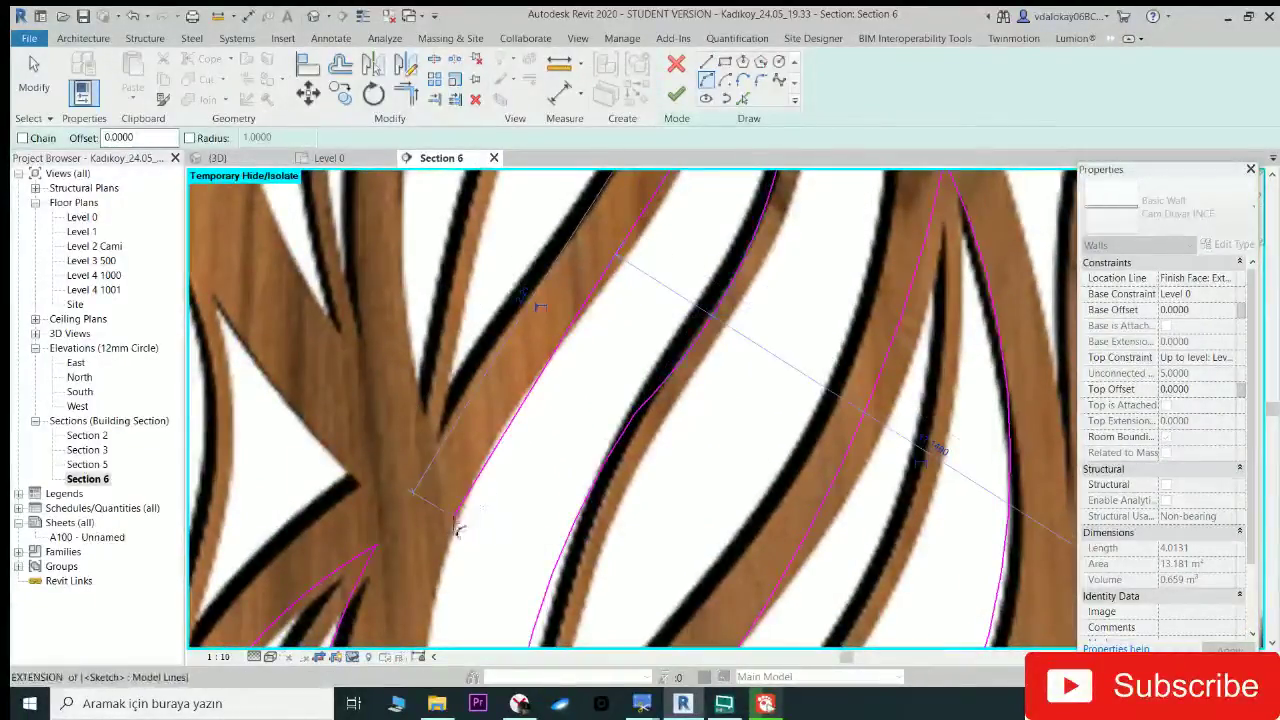
pyautogui.click(456, 528)
pyautogui.scroll(2, 566, 271)
pyautogui.scroll(2, 497, 543)
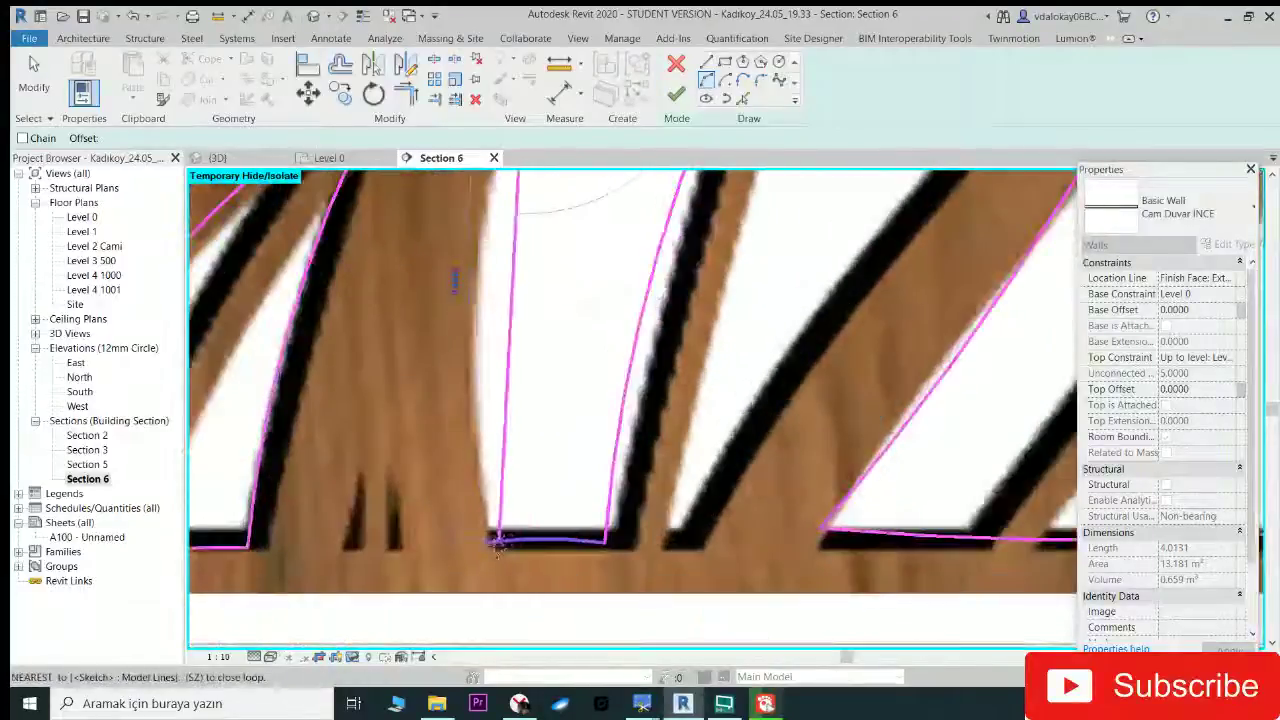
pyautogui.click(497, 543)
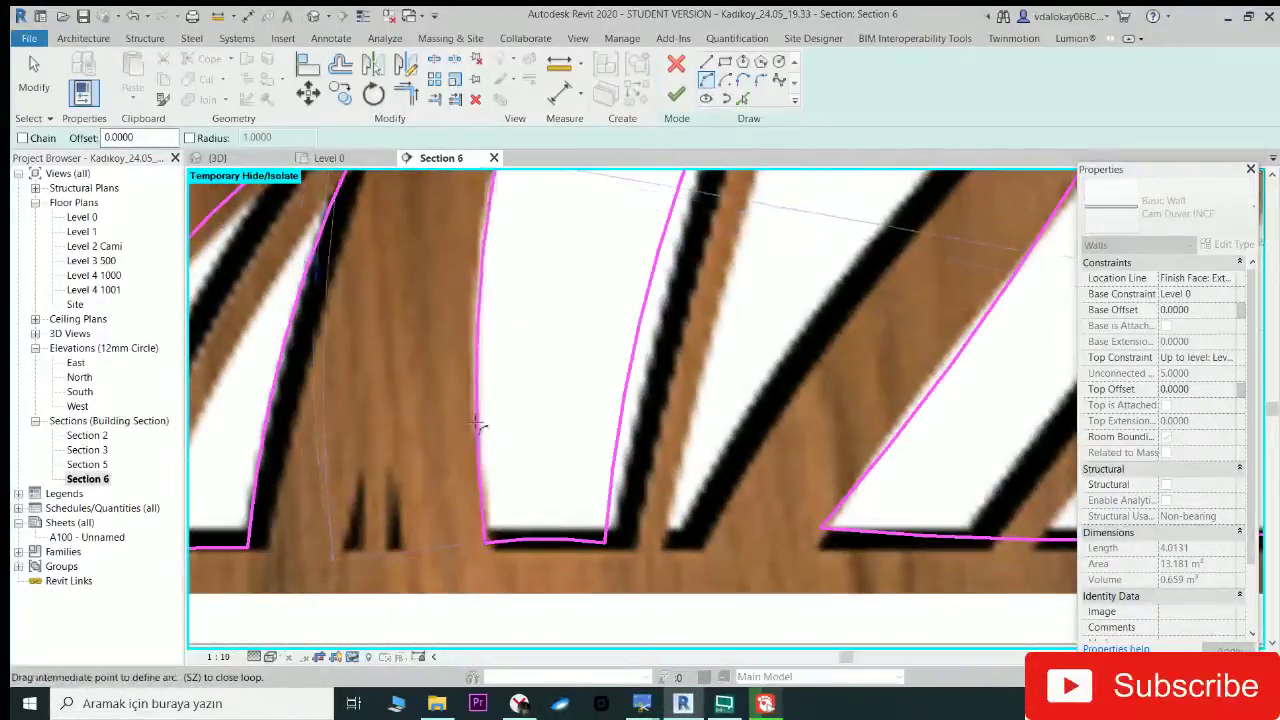
pyautogui.scroll(-2, 470, 450)
pyautogui.moveTo(428, 524)
pyautogui.mouseDown(button='middle')
pyautogui.moveTo(673, 558)
pyautogui.moveTo(663, 466)
pyautogui.mouseUp(button='middle')
pyautogui.scroll(-2, 663, 466)
pyautogui.scroll(-2, 594, 597)
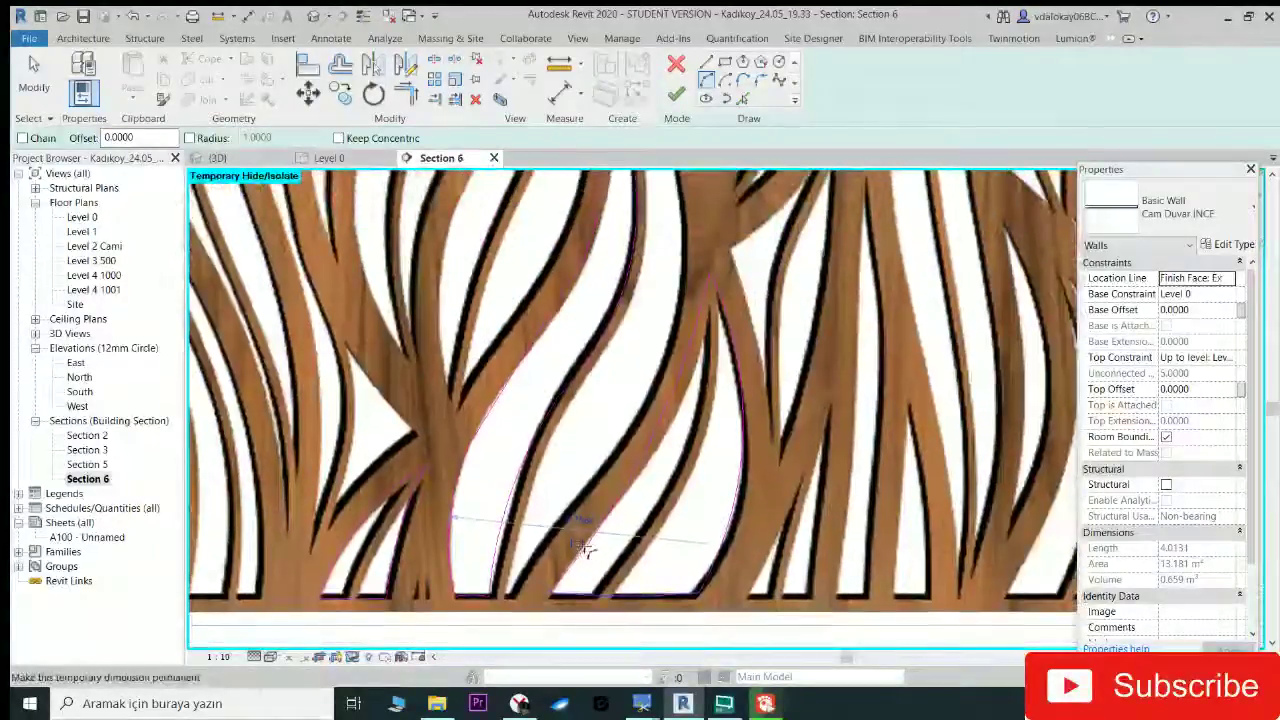
pyautogui.scroll(2, 617, 229)
pyautogui.scroll(1, 617, 229)
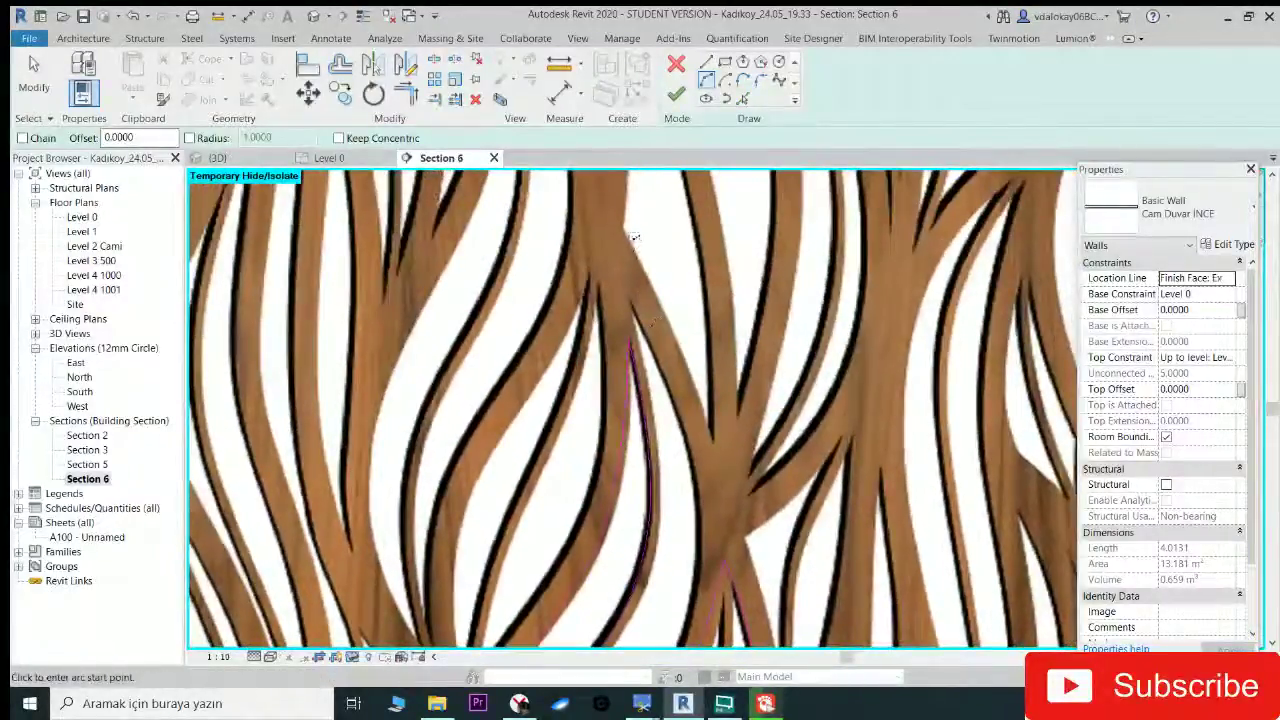
pyautogui.scroll(2, 617, 229)
# Step: Trace arcs following the curves of the upper slat tips
pyautogui.click(775, 612)
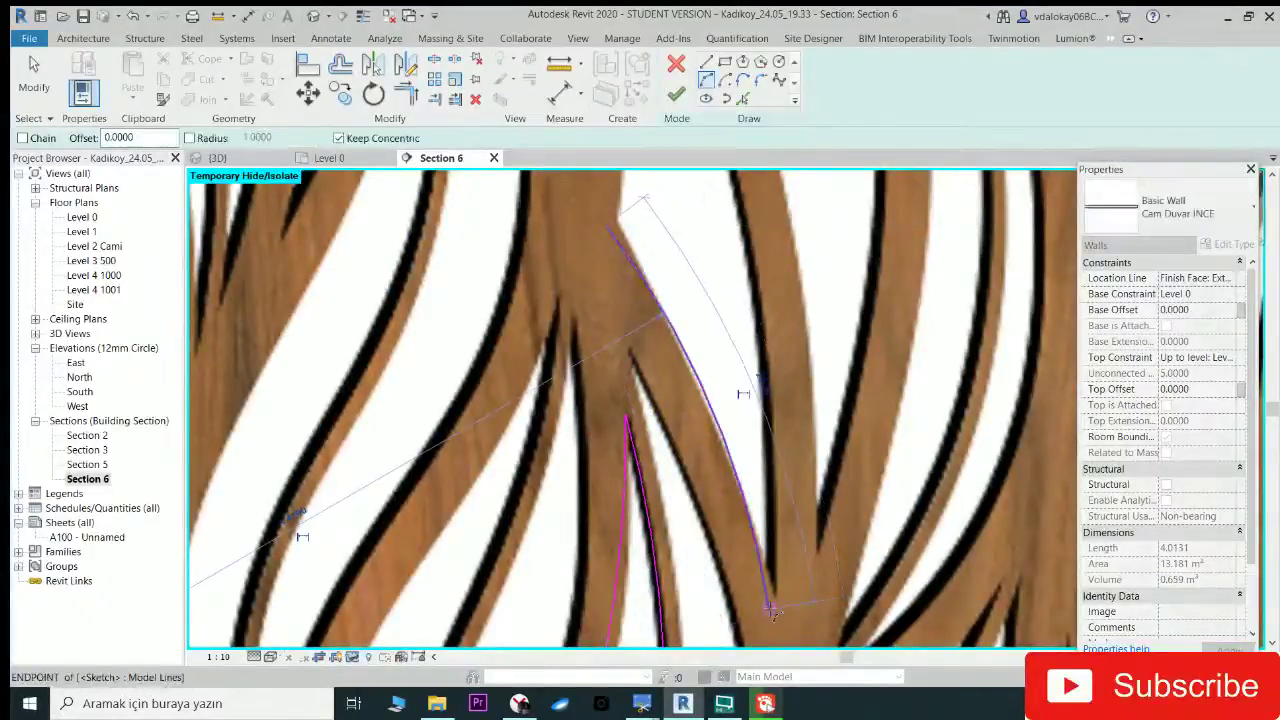
pyautogui.click(773, 612)
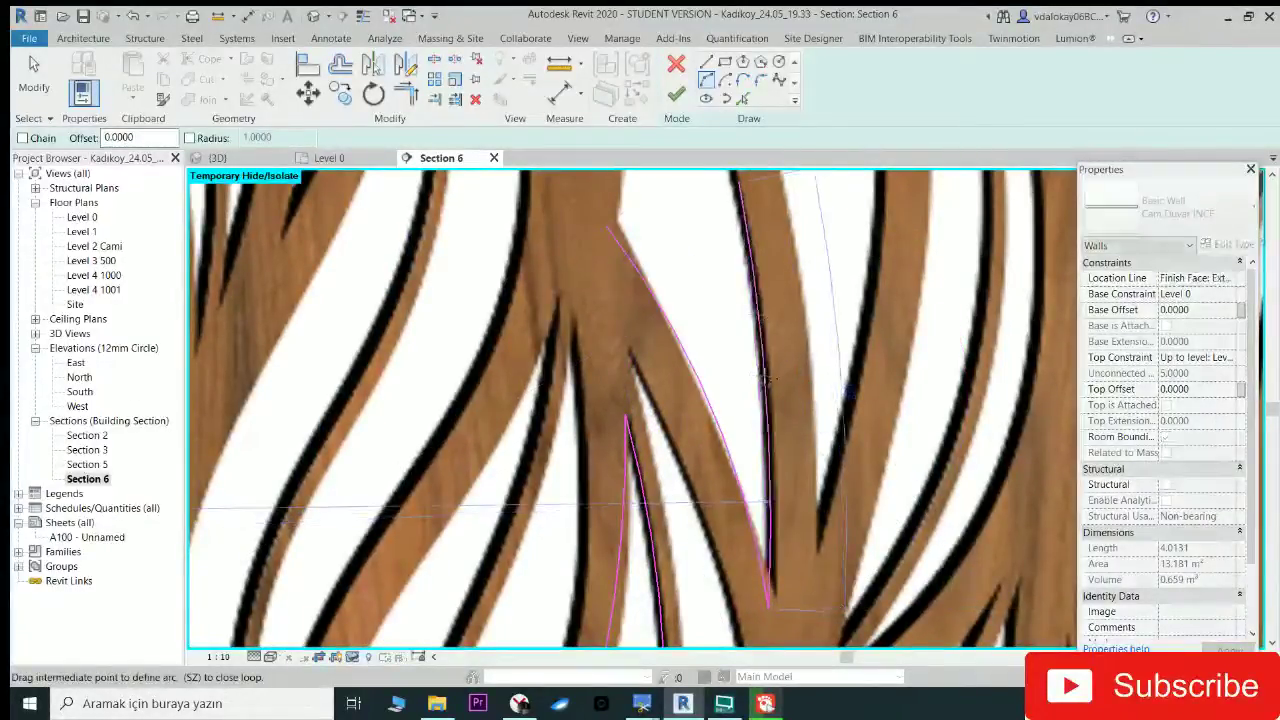
pyautogui.click(752, 345)
pyautogui.moveTo(752, 345); pyautogui.dragTo(683, 487, button='middle')
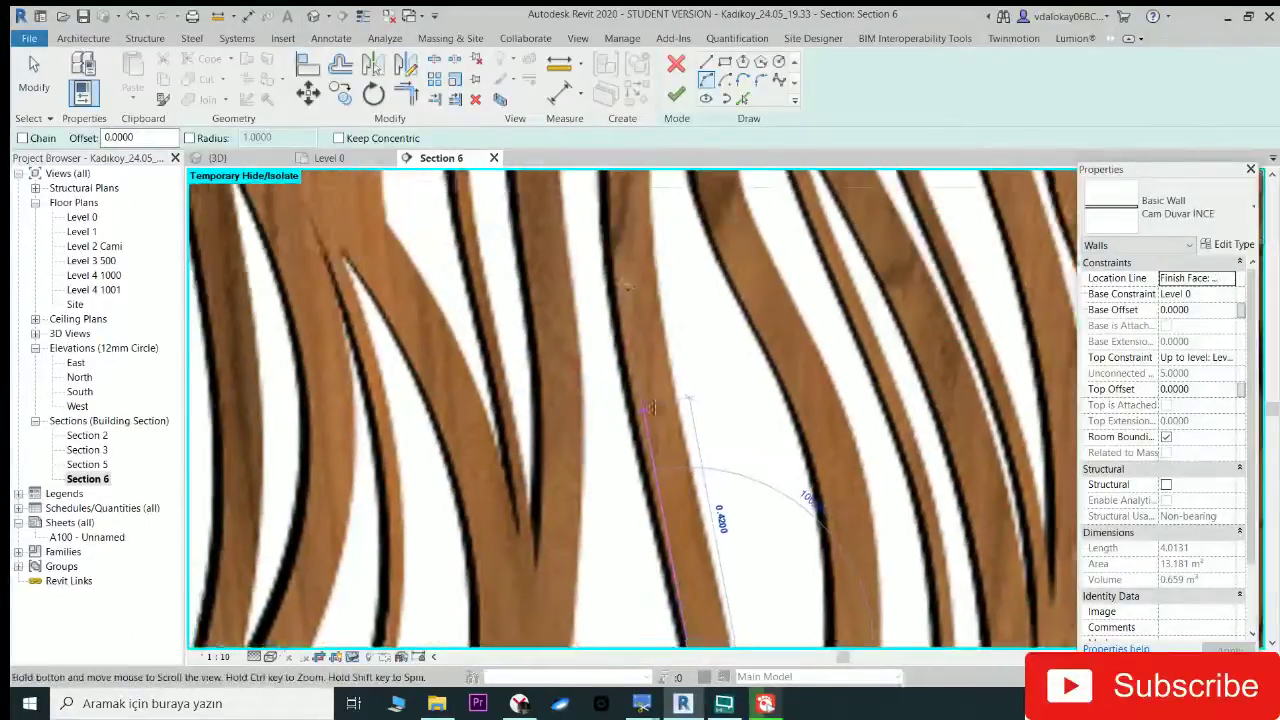
pyautogui.moveTo(660, 210); pyautogui.dragTo(612, 258, button='middle')
pyautogui.click(620, 368)
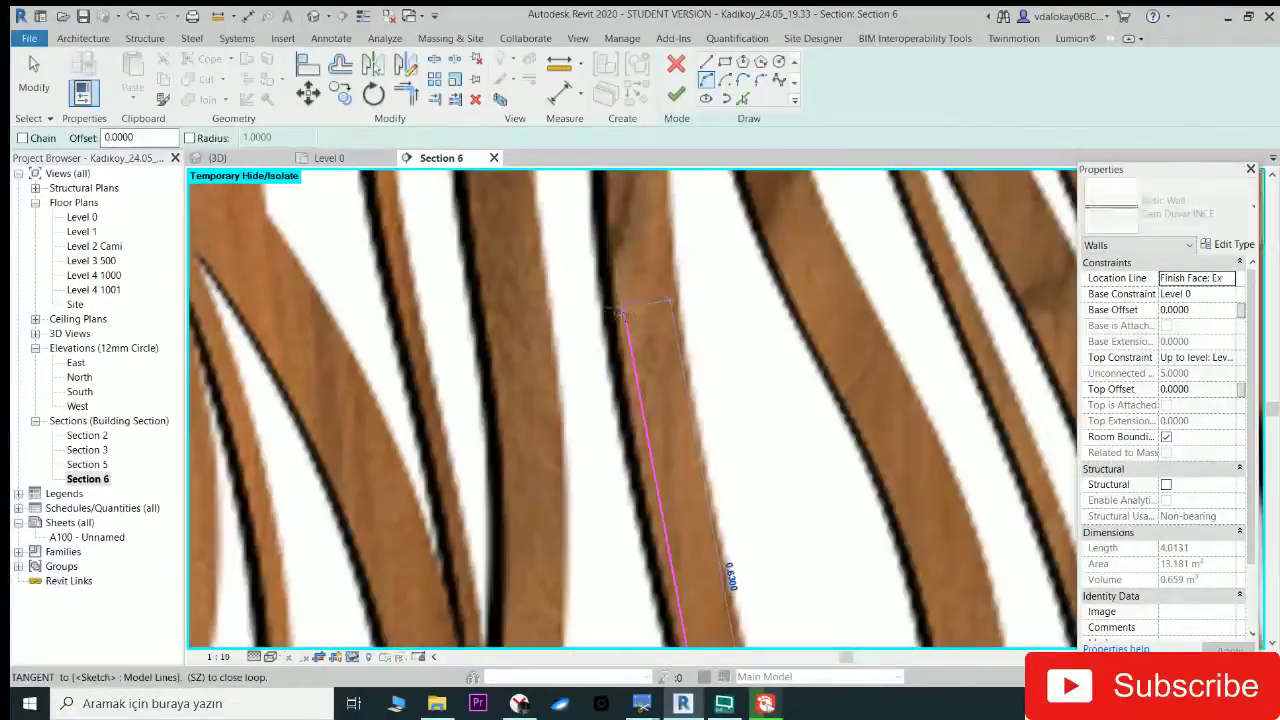
pyautogui.click(625, 298)
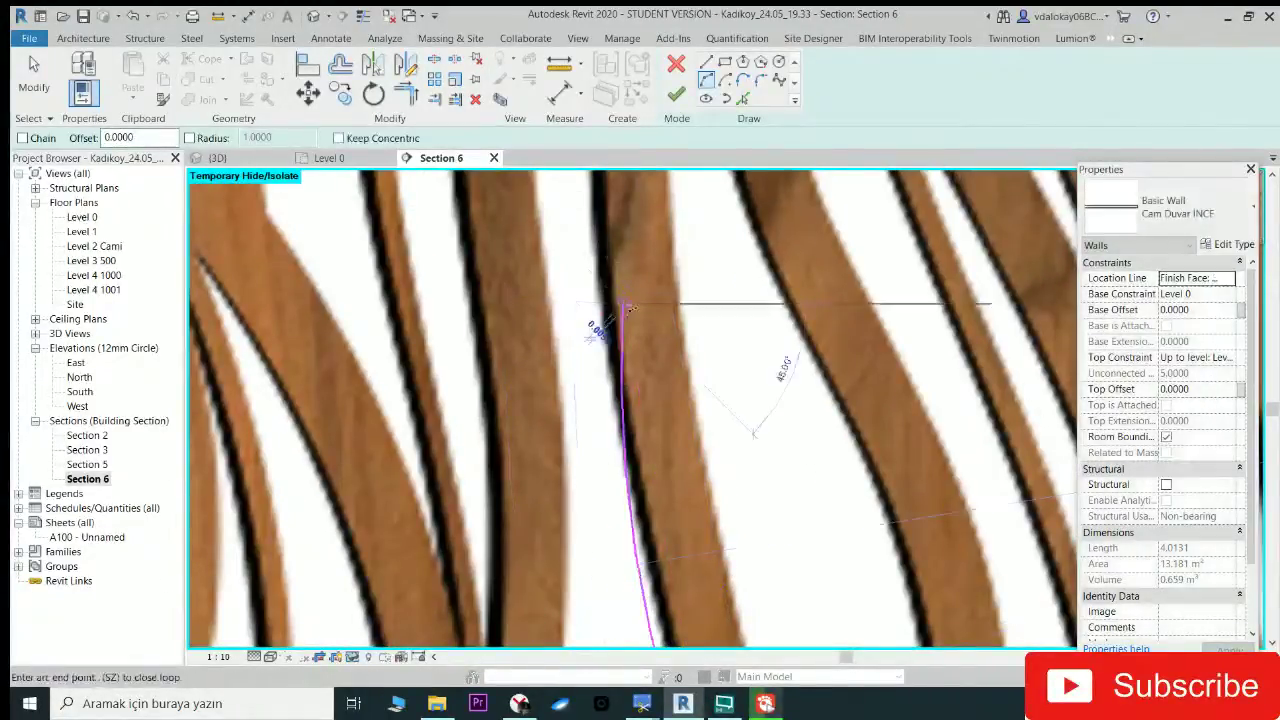
pyautogui.moveTo(600, 320)
pyautogui.mouseDown(button='middle')
pyautogui.moveTo(562, 460)
pyautogui.moveTo(615, 340)
pyautogui.mouseUp(button='middle')
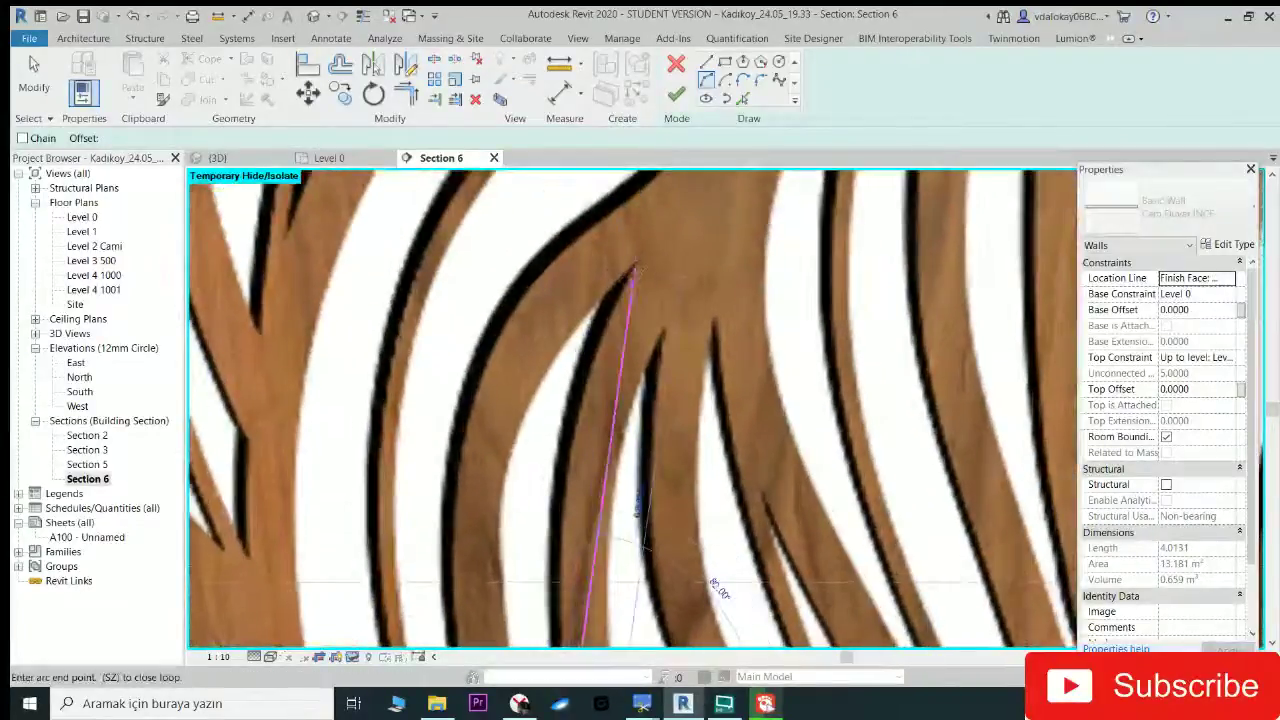
pyautogui.click(635, 267)
pyautogui.click(634, 262)
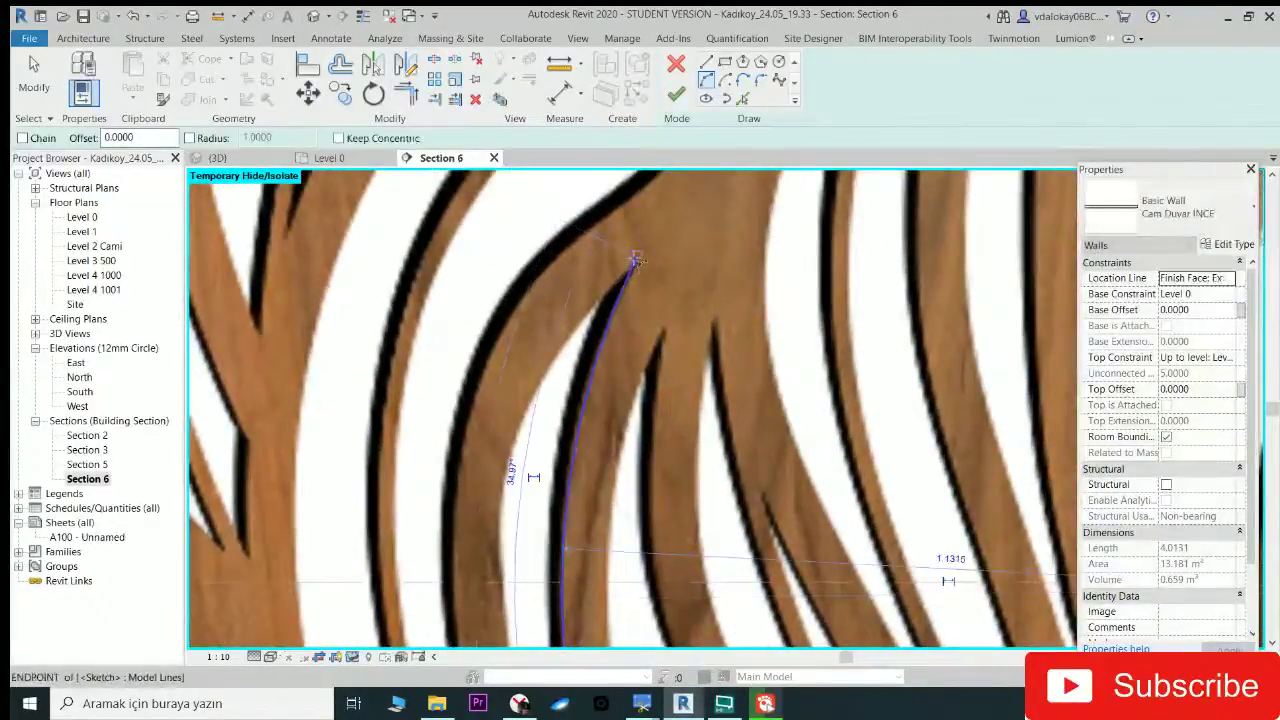
# Step: Draw the remaining slat-edge arcs and cancel the extra sketch segment
pyautogui.click(510, 577)
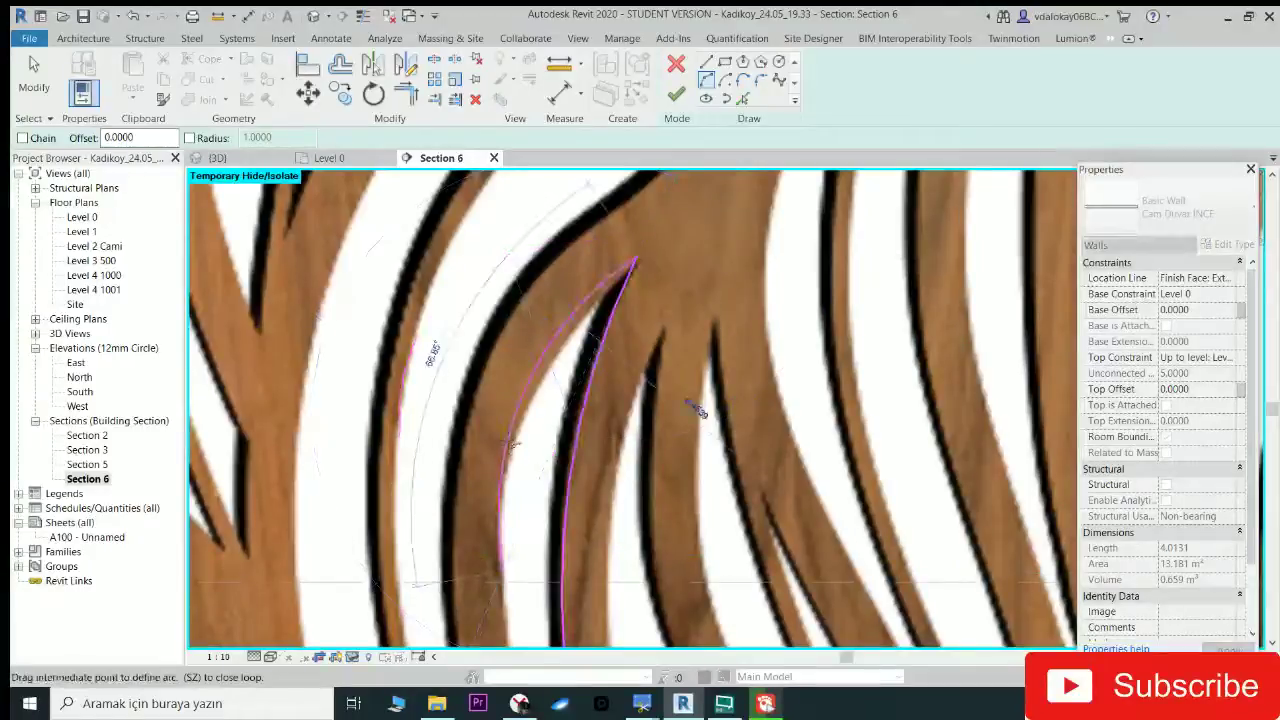
pyautogui.scroll(2, 505, 563)
pyautogui.click(491, 408)
pyautogui.scroll(2, 606, 349)
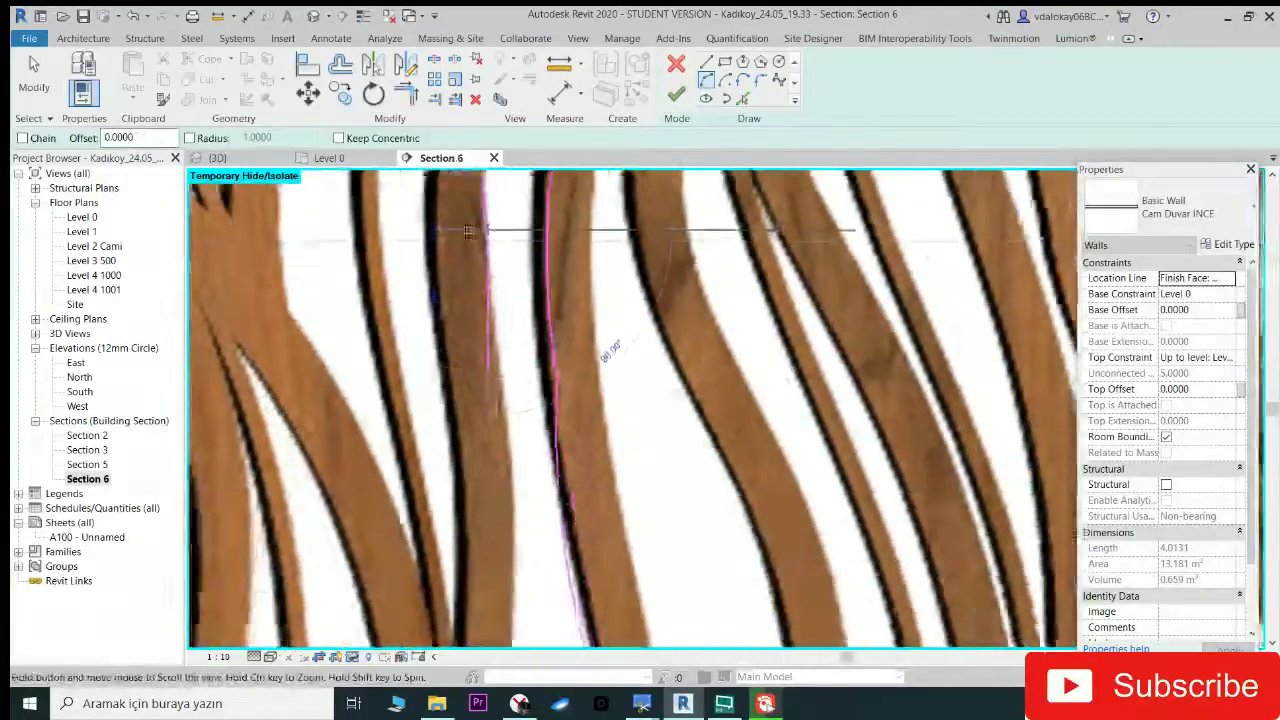
pyautogui.click(466, 543)
pyautogui.scroll(-2, 371, 214)
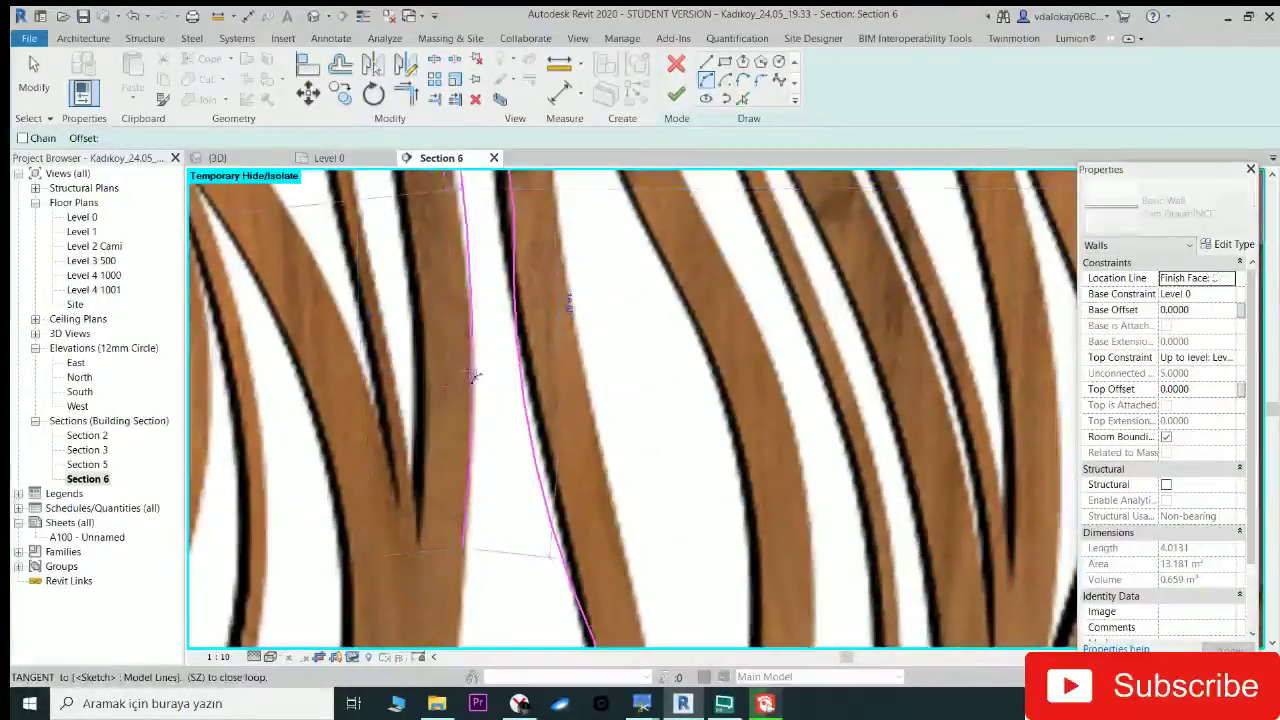
pyautogui.scroll(2, 485, 392)
pyautogui.click(485, 392)
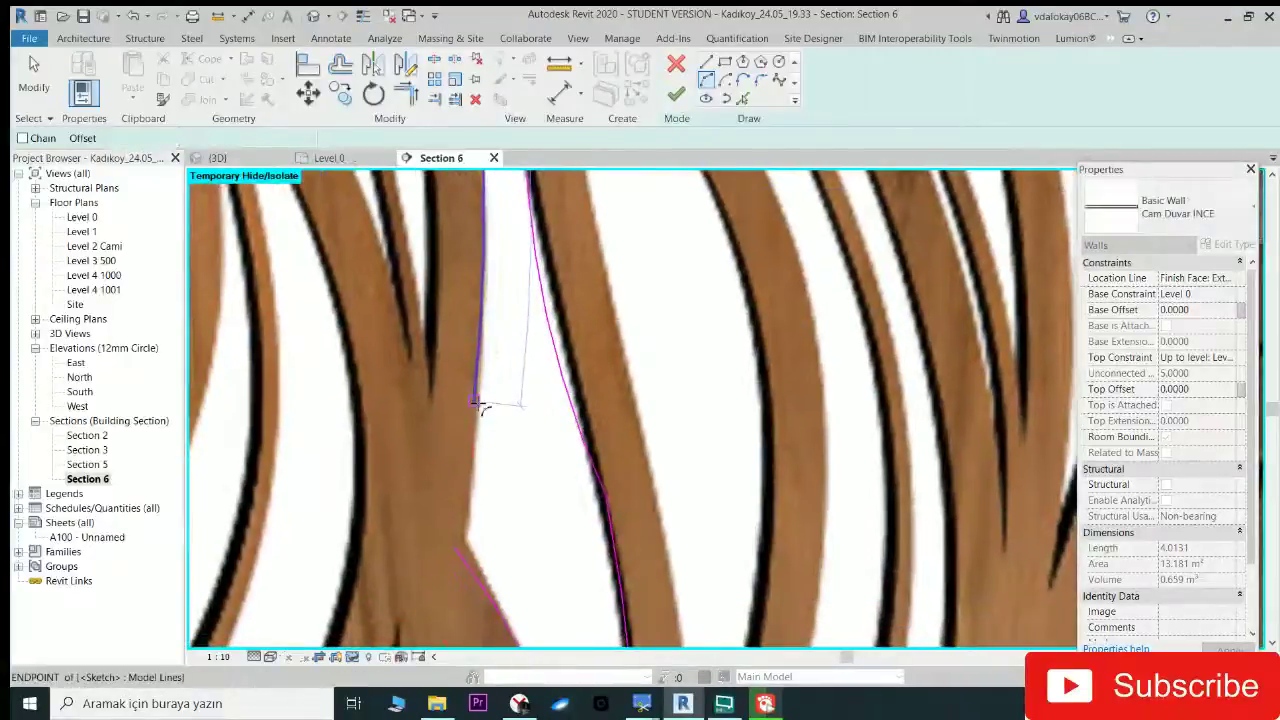
pyautogui.scroll(2, 460, 540)
pyautogui.click(447, 551)
pyautogui.scroll(1, 450, 545)
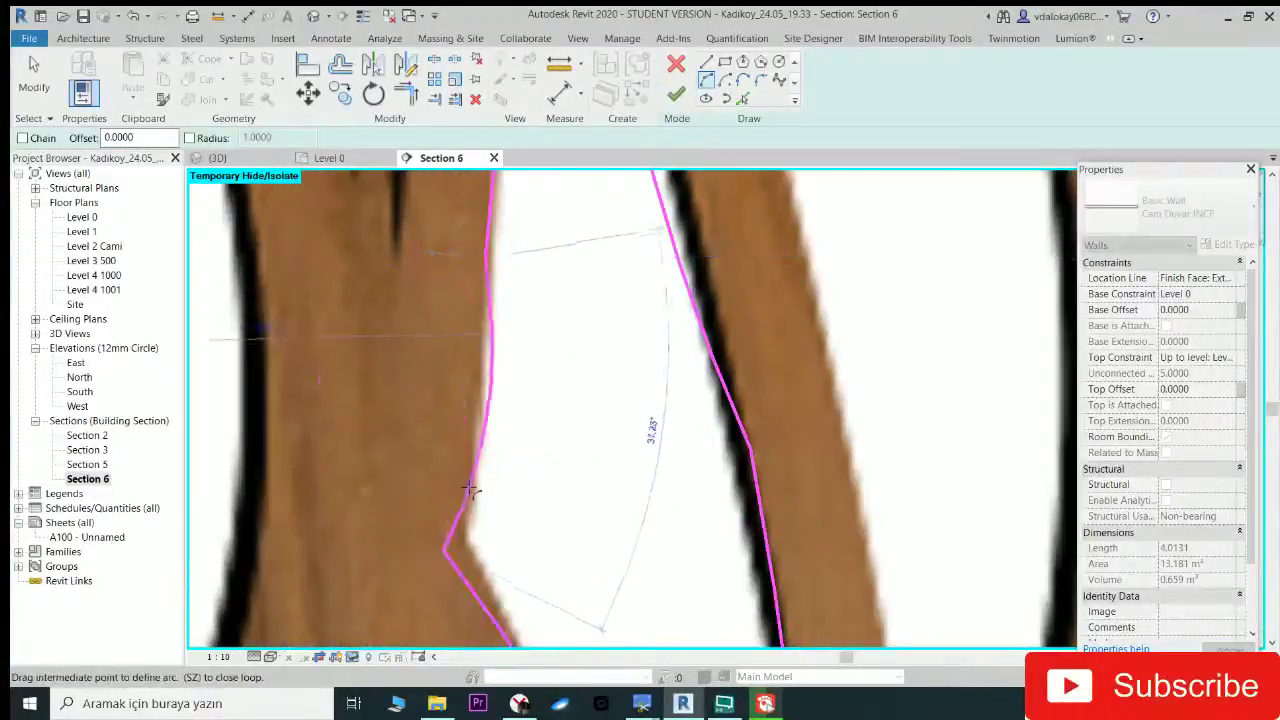
pyautogui.press('Escape')
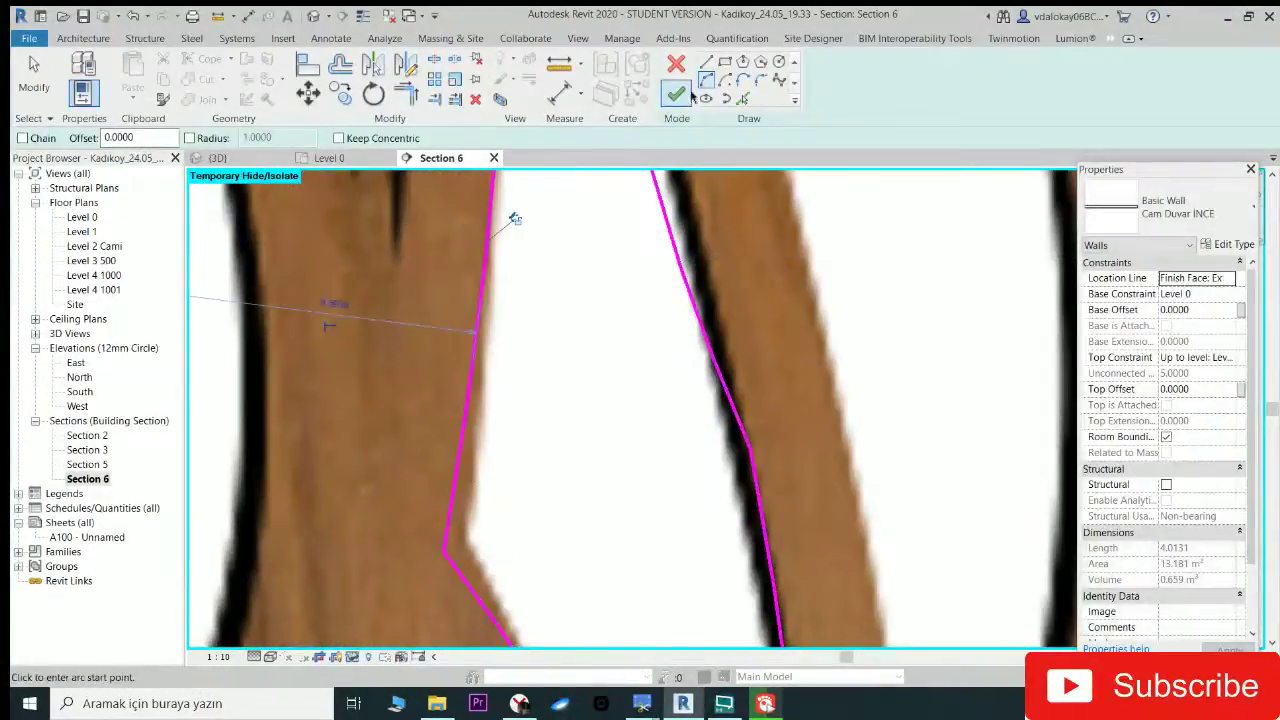
pyautogui.scroll(-4, 540, 368)
pyautogui.scroll(-2, 540, 368)
# Step: Reopen the glass wall's profile and draw arcs along the slat's lower curve
pyautogui.scroll(1, 520, 366)
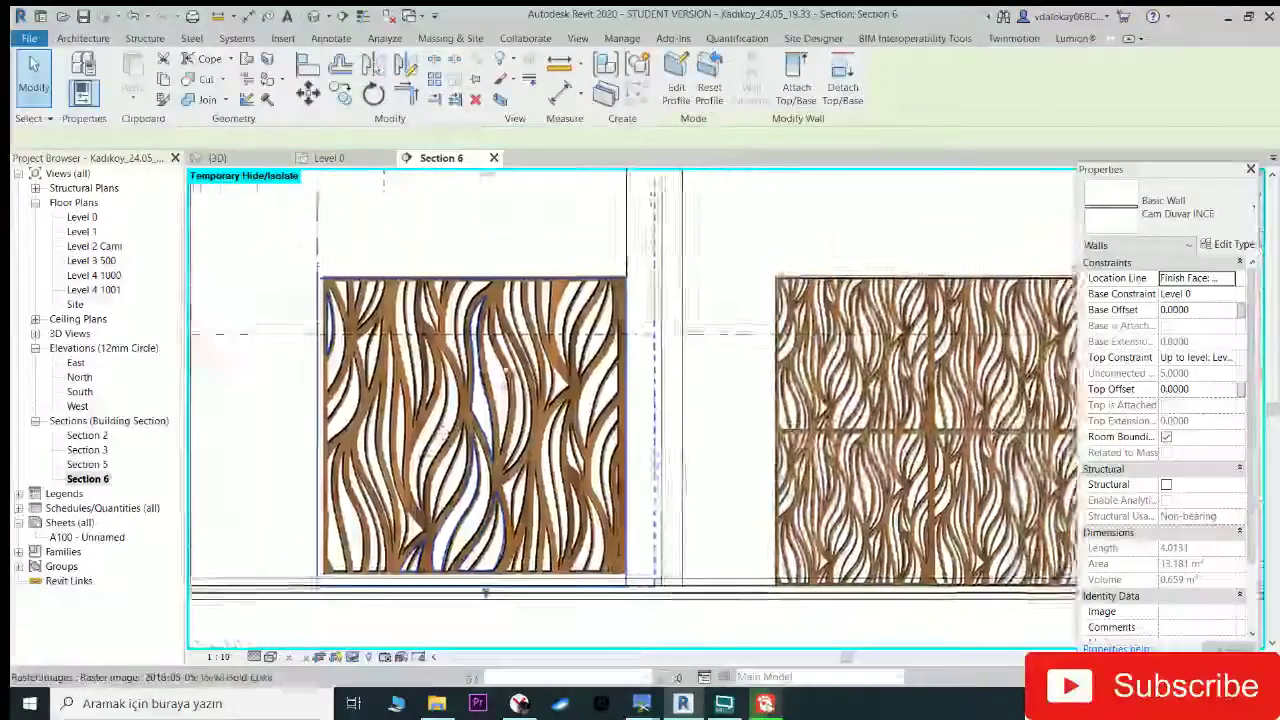
pyautogui.scroll(3, 505, 366)
pyautogui.click(676, 88)
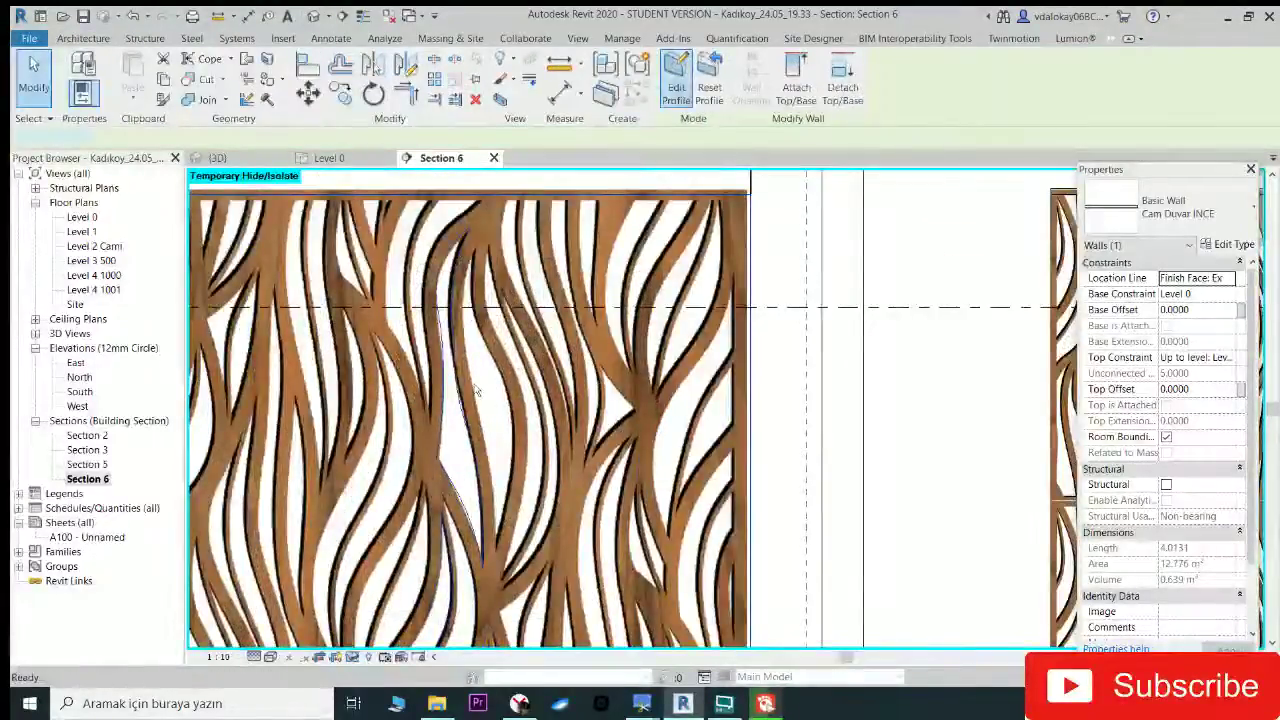
pyautogui.scroll(2, 517, 210)
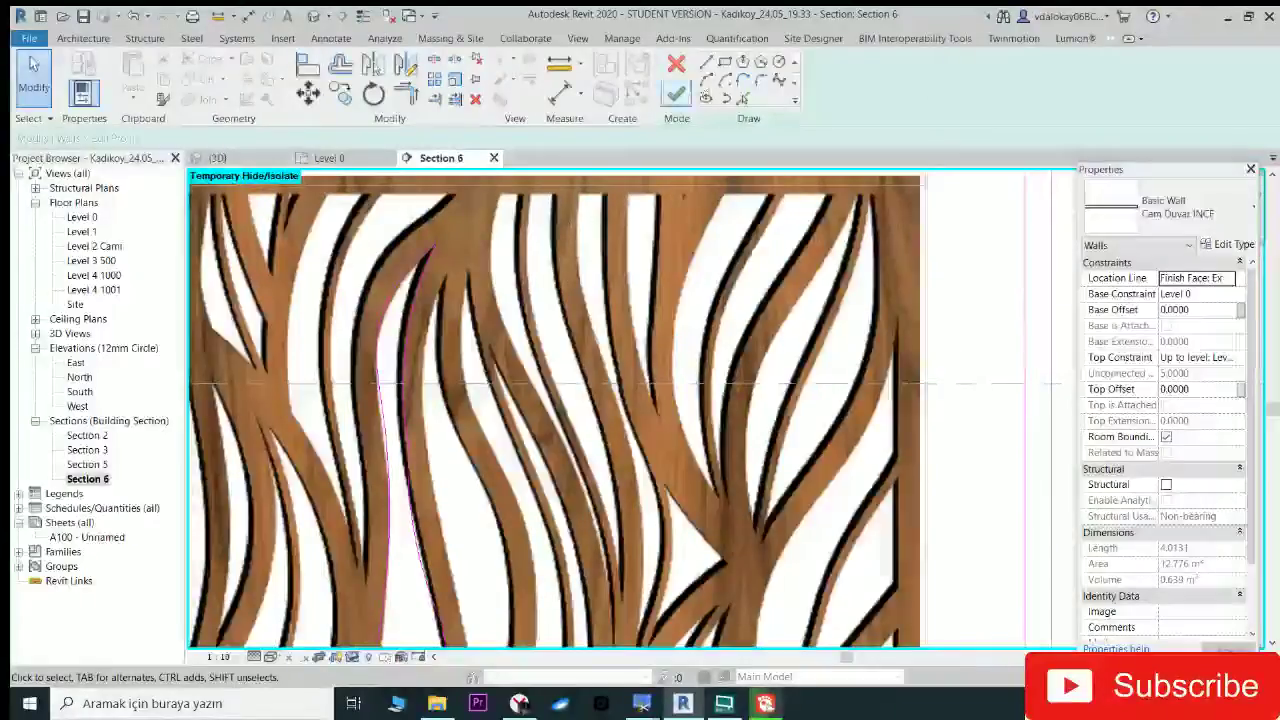
pyautogui.scroll(2, 710, 176)
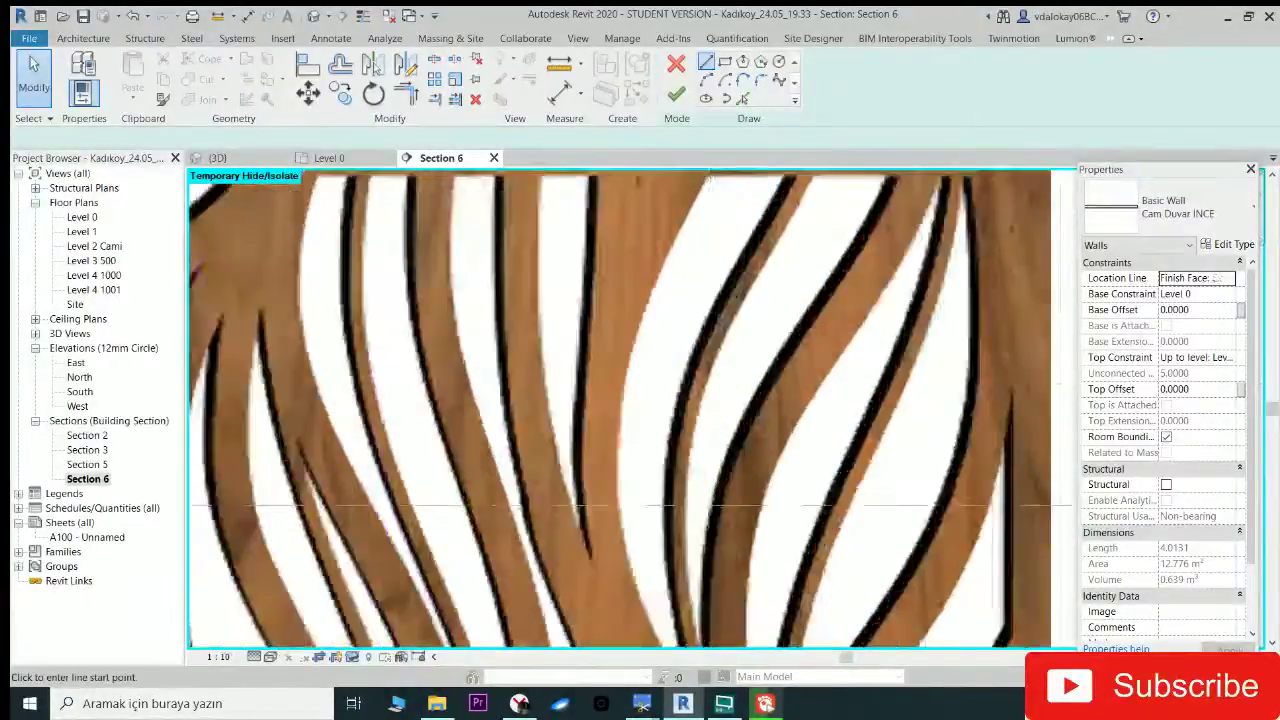
pyautogui.click(758, 176)
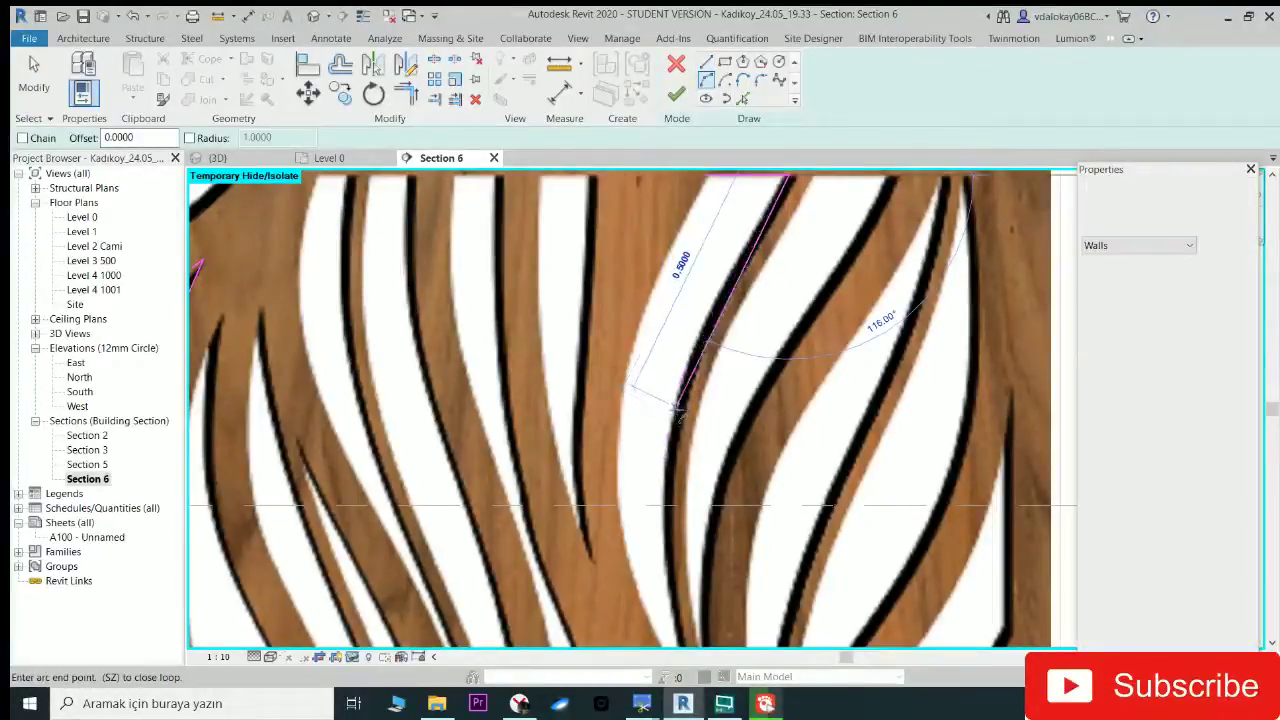
pyautogui.click(677, 409)
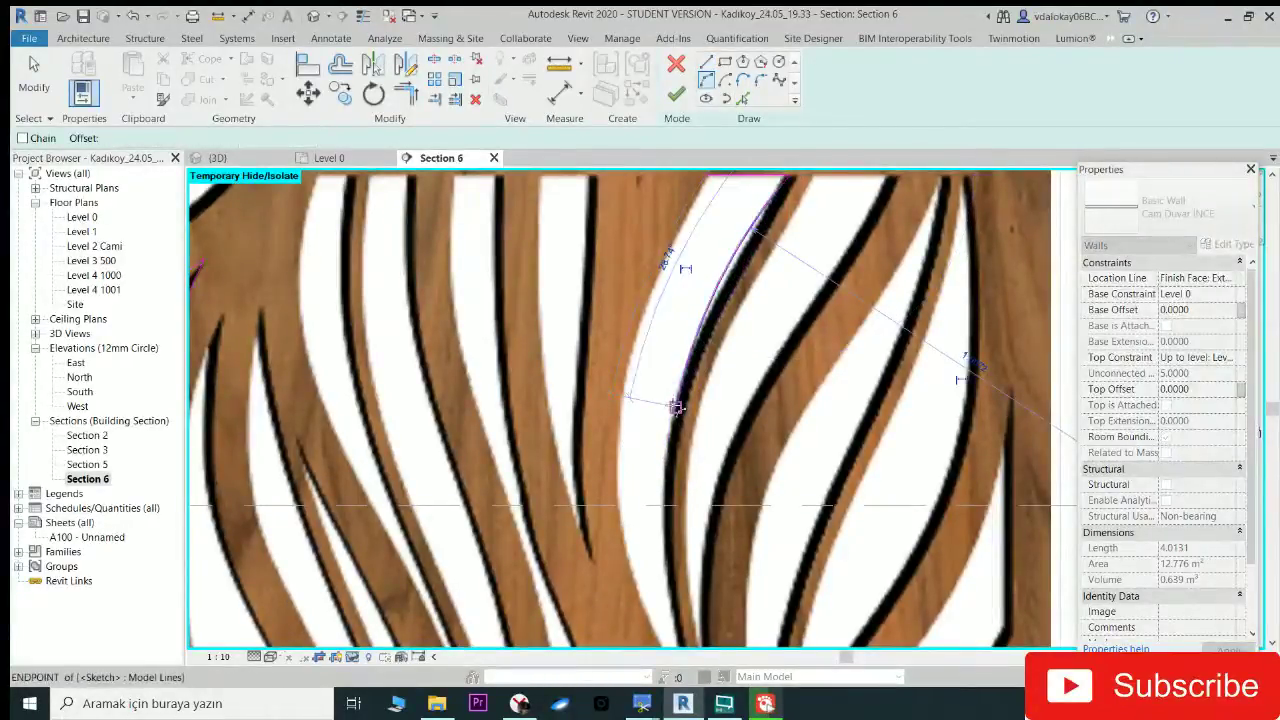
pyautogui.scroll(3, 677, 409)
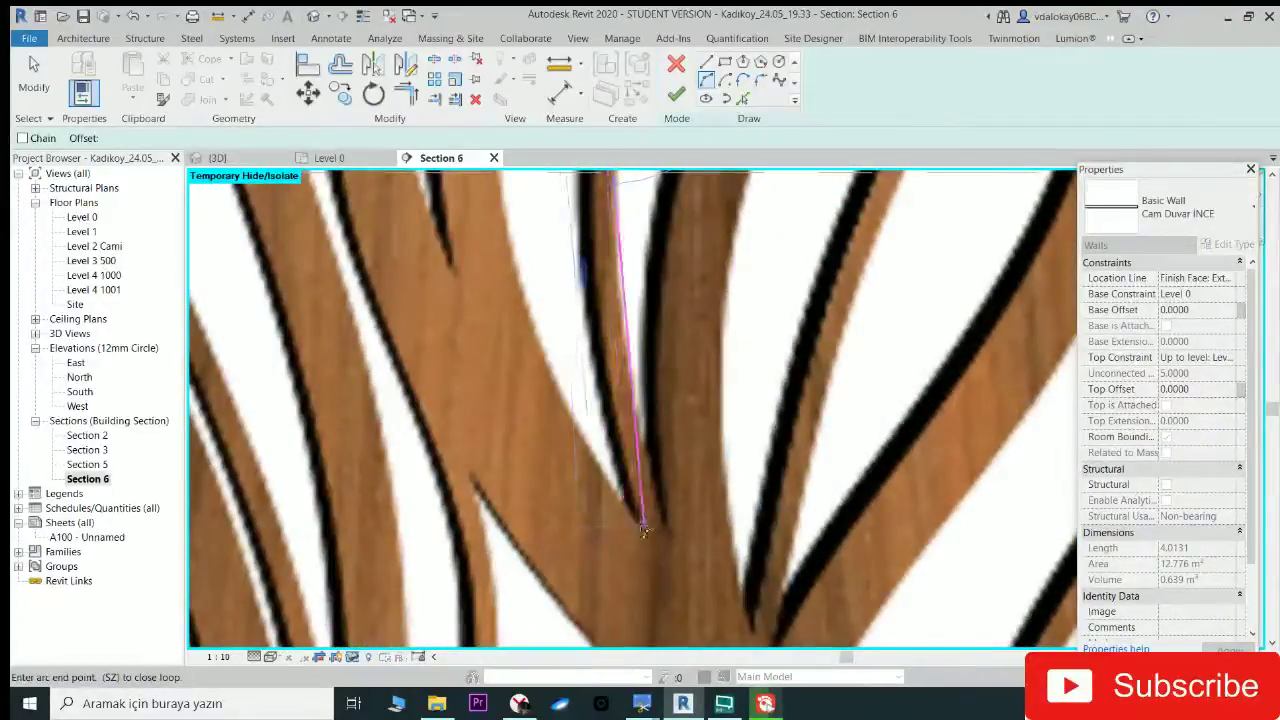
pyautogui.click(643, 530)
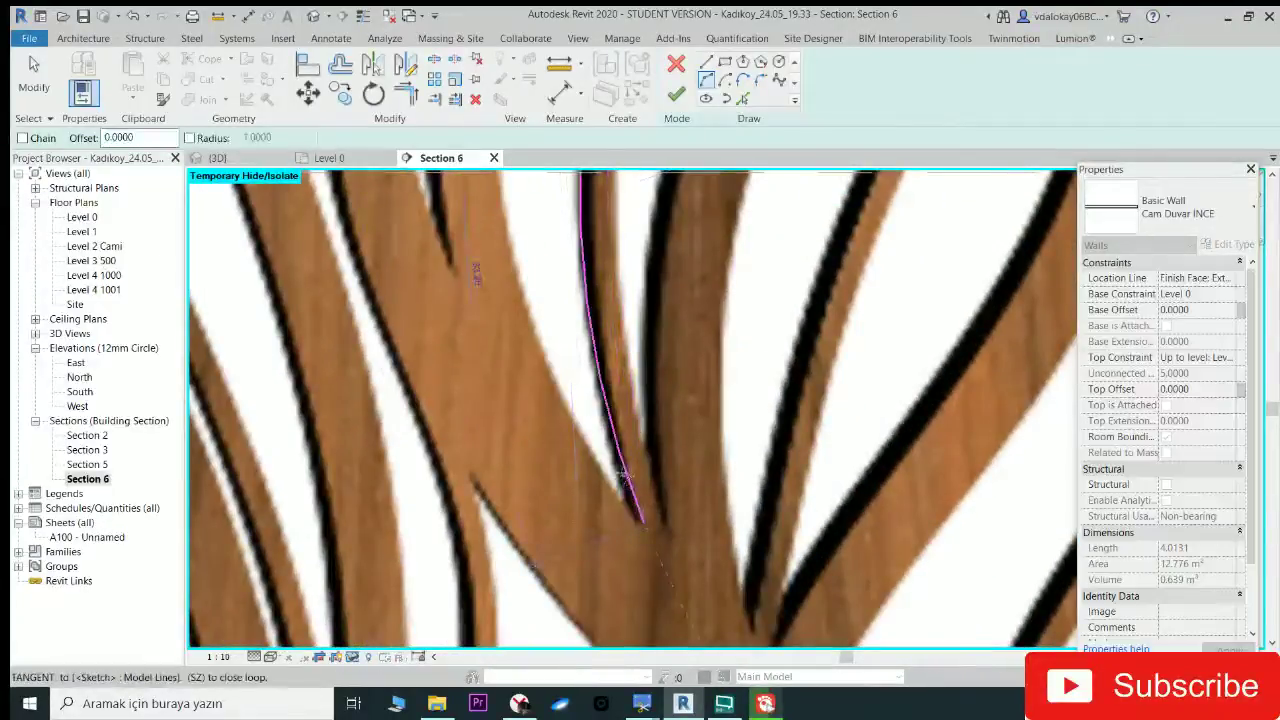
pyautogui.click(655, 530)
# Step: Add the final line and arc segments and apply the profile, giving 12.575 m²
pyautogui.scroll(-2, 655, 530)
pyautogui.scroll(3, 620, 337)
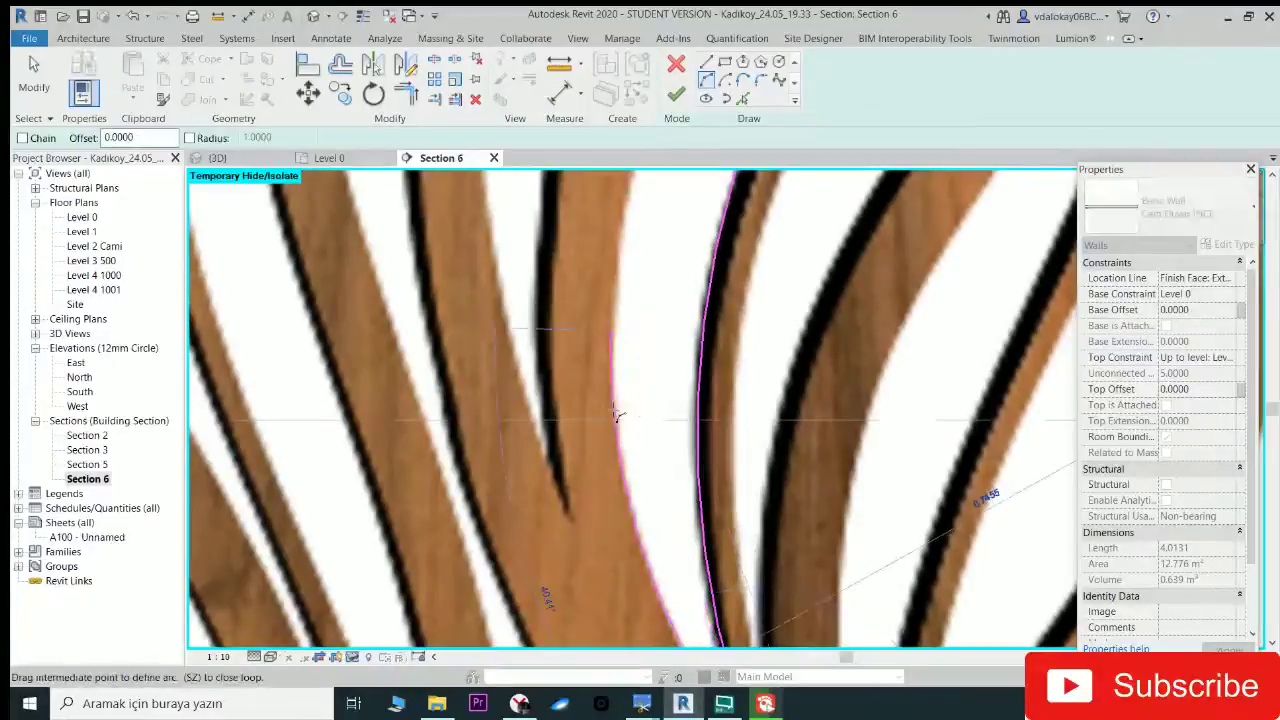
pyautogui.click(613, 333)
pyautogui.scroll(-2, 640, 300)
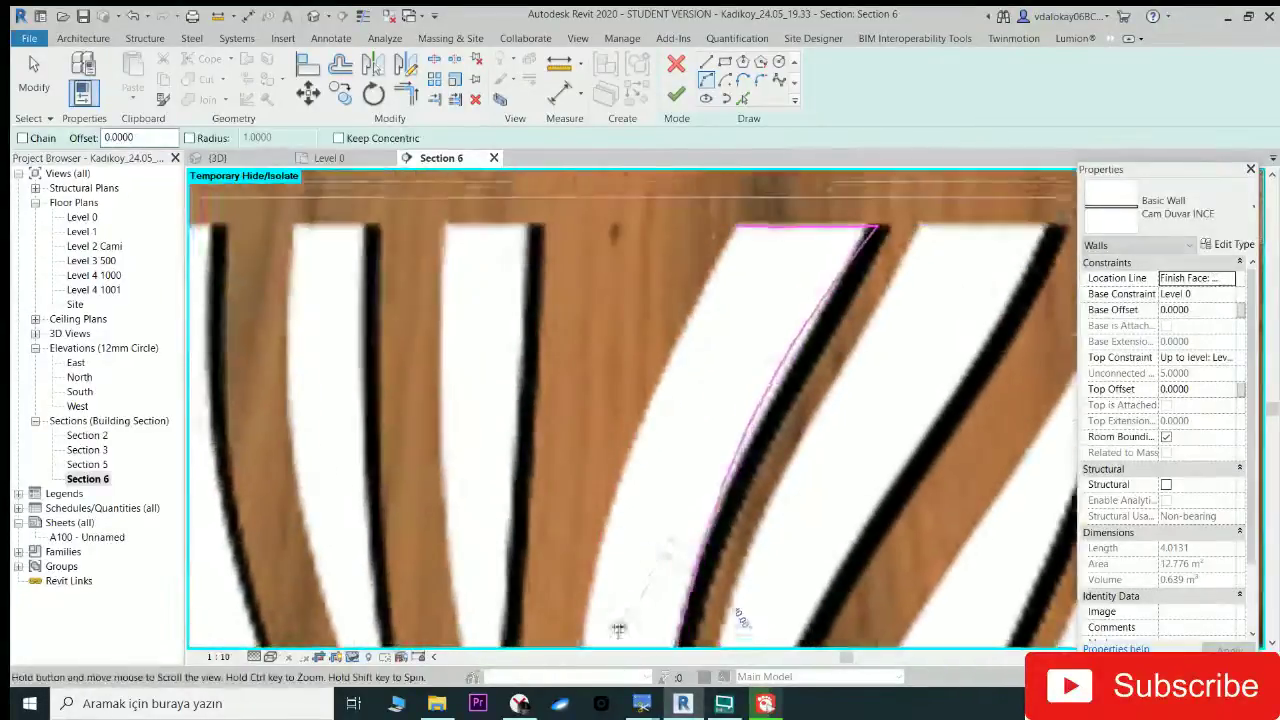
pyautogui.scroll(2, 733, 222)
pyautogui.click(733, 222)
pyautogui.scroll(-2, 733, 222)
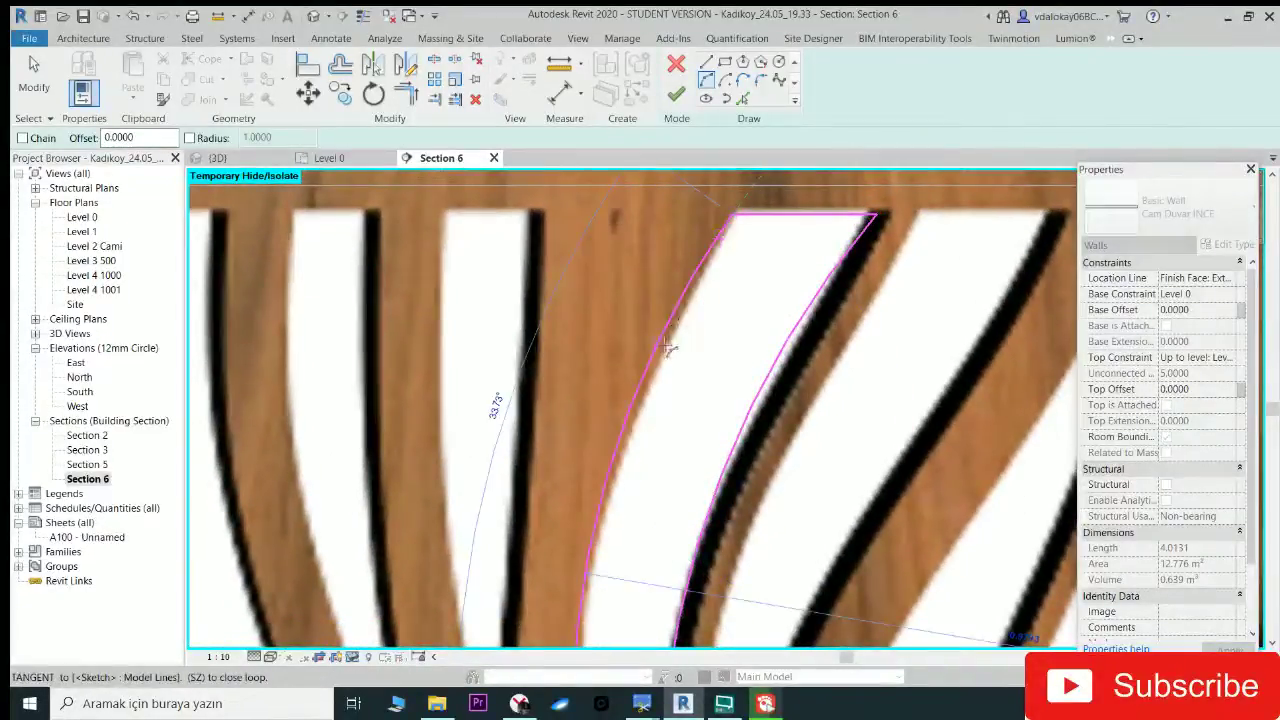
pyautogui.click(705, 80)
pyautogui.scroll(-2, 605, 543)
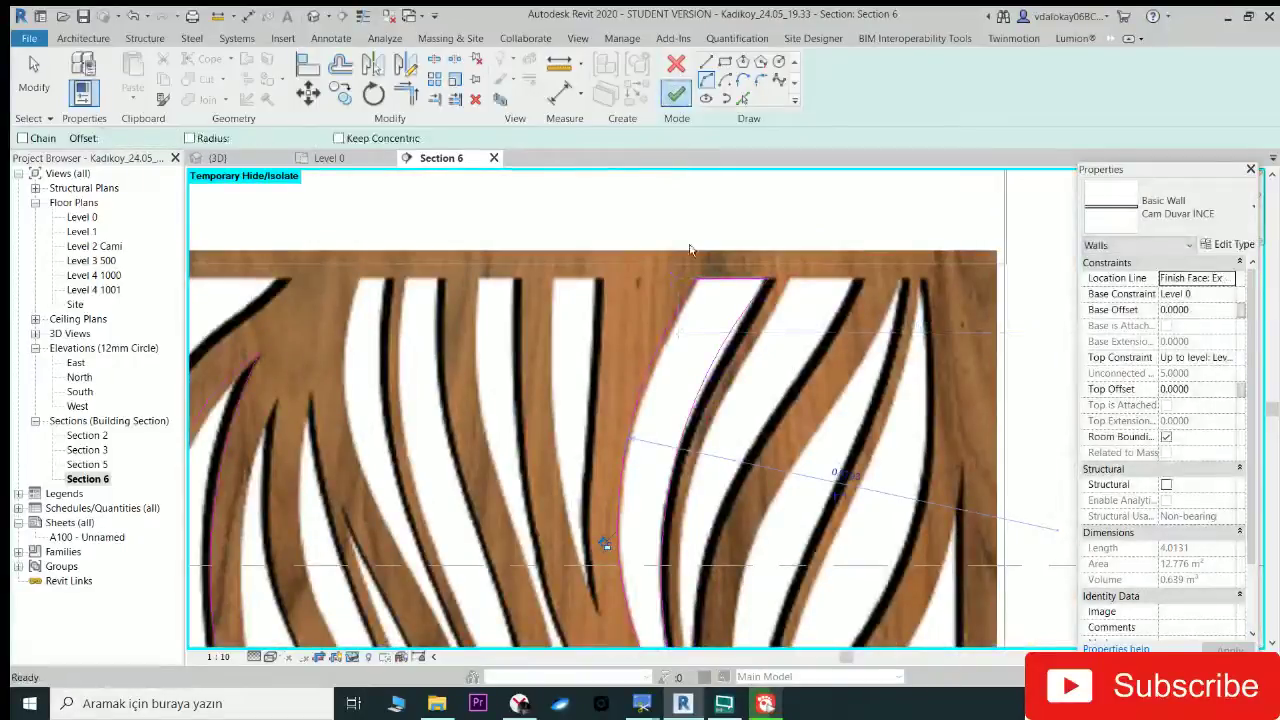
pyautogui.click(676, 92)
pyautogui.scroll(-2, 568, 240)
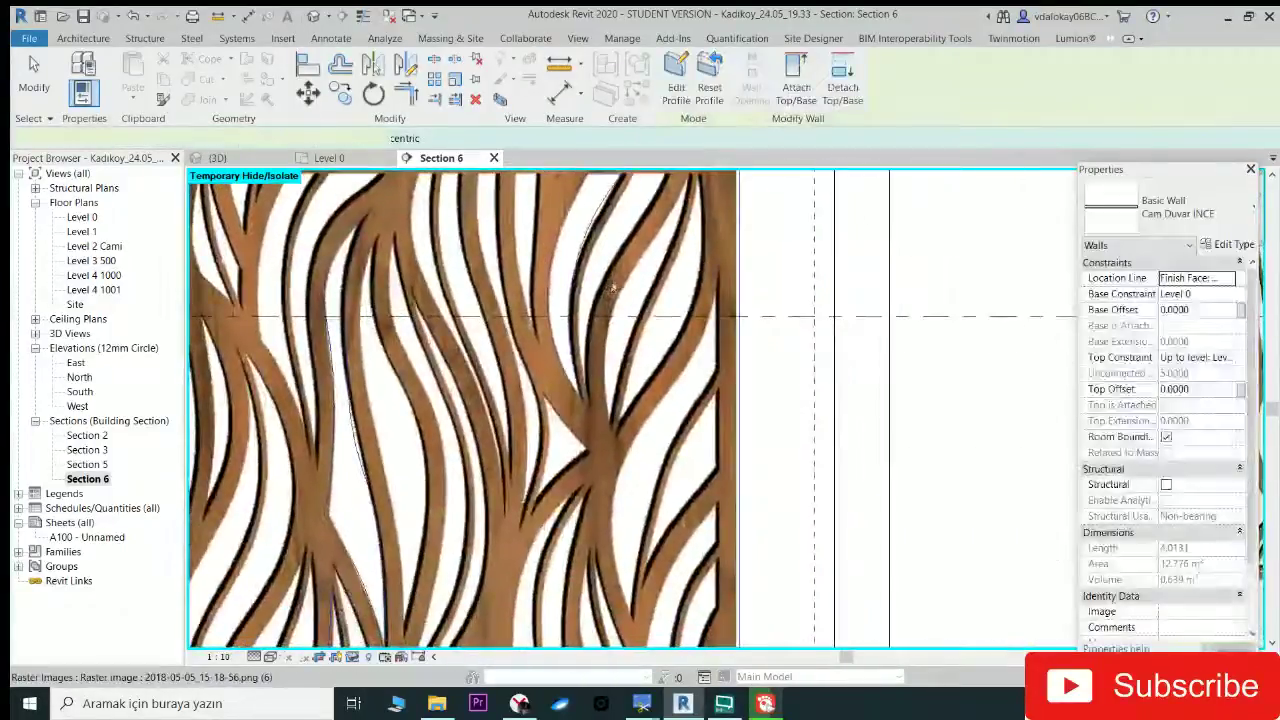
# Step: Reopen the wall profile and sketch an arc and vertical line along another leaf edge
pyautogui.click(677, 80)
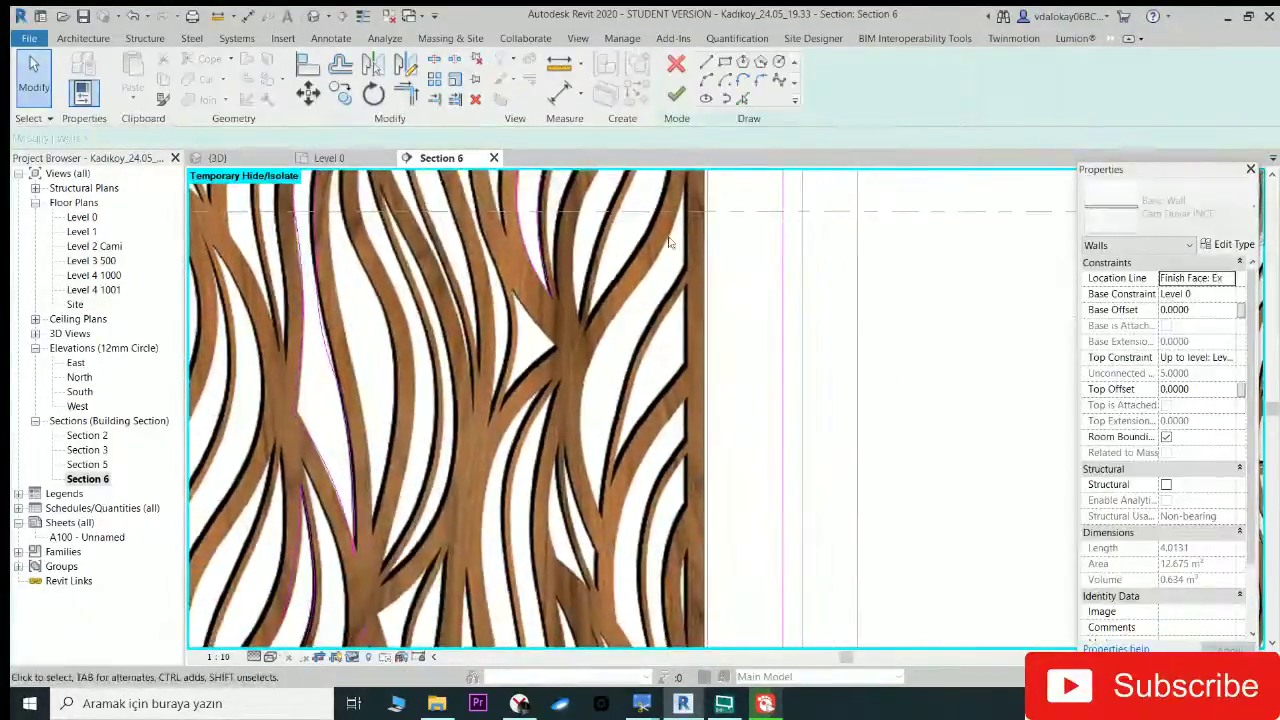
pyautogui.click(705, 80)
pyautogui.scroll(3, 567, 476)
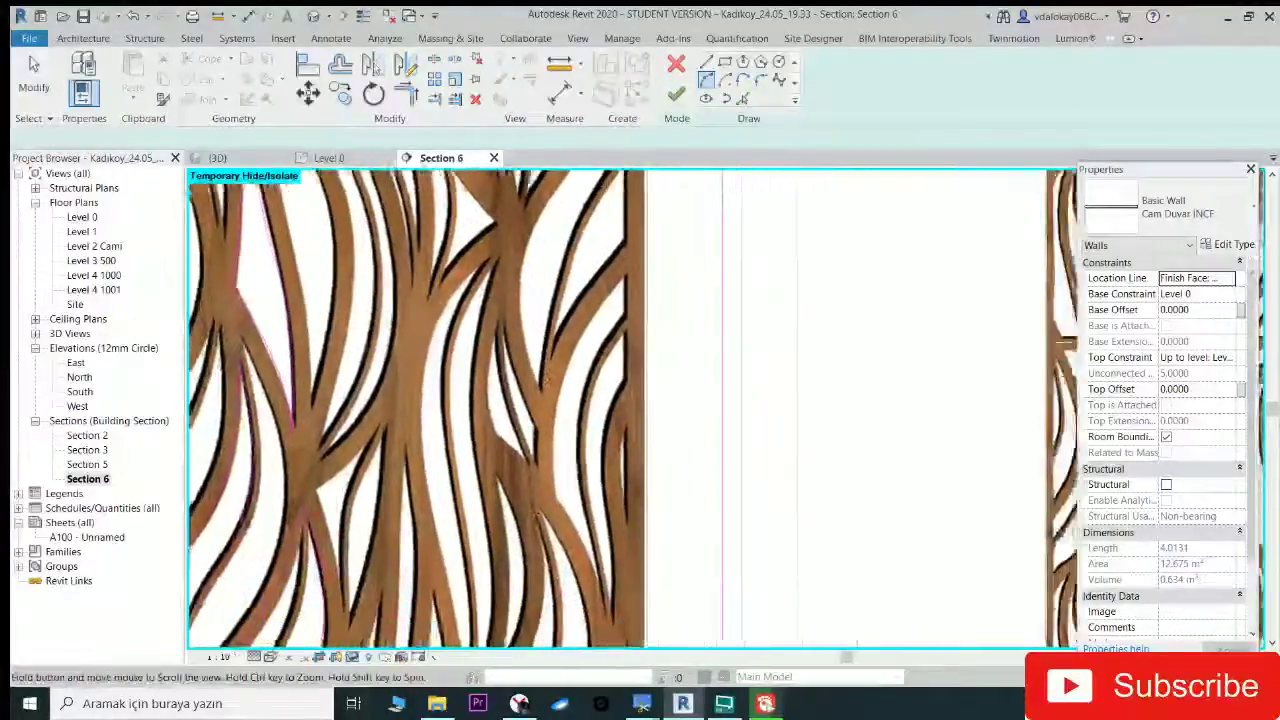
pyautogui.scroll(2, 573, 487)
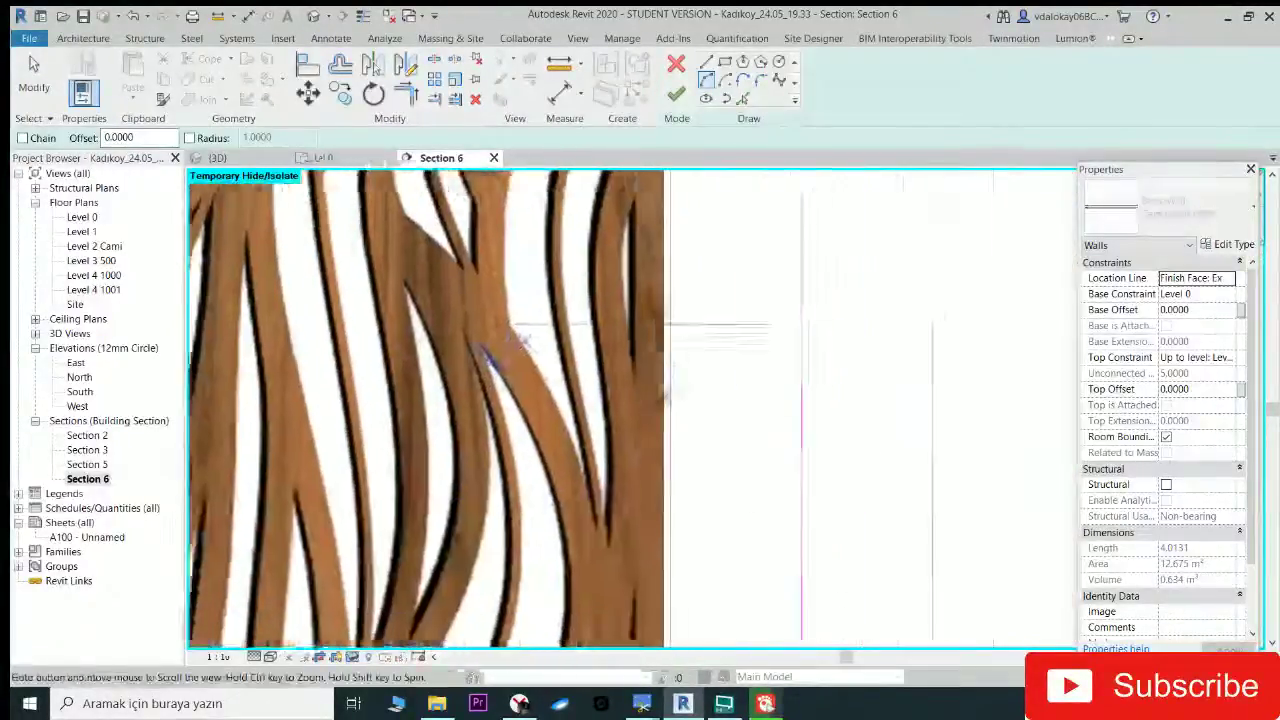
pyautogui.click(581, 592)
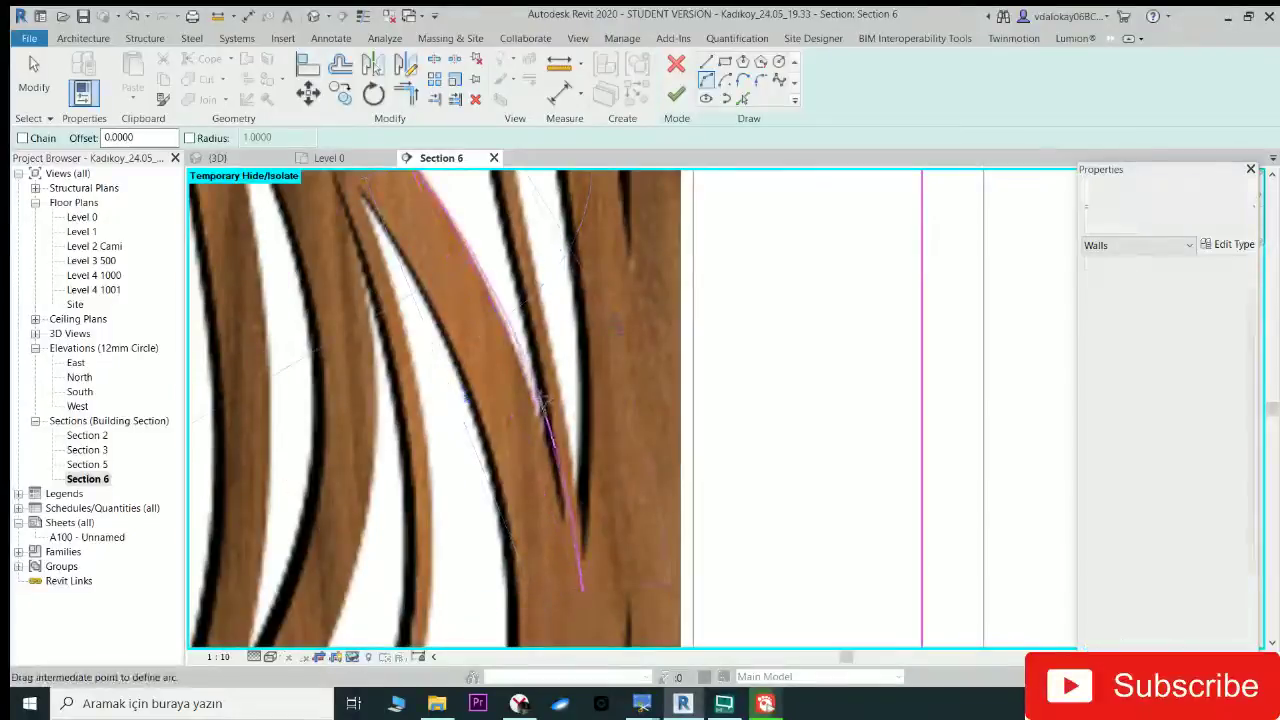
pyautogui.click(581, 597)
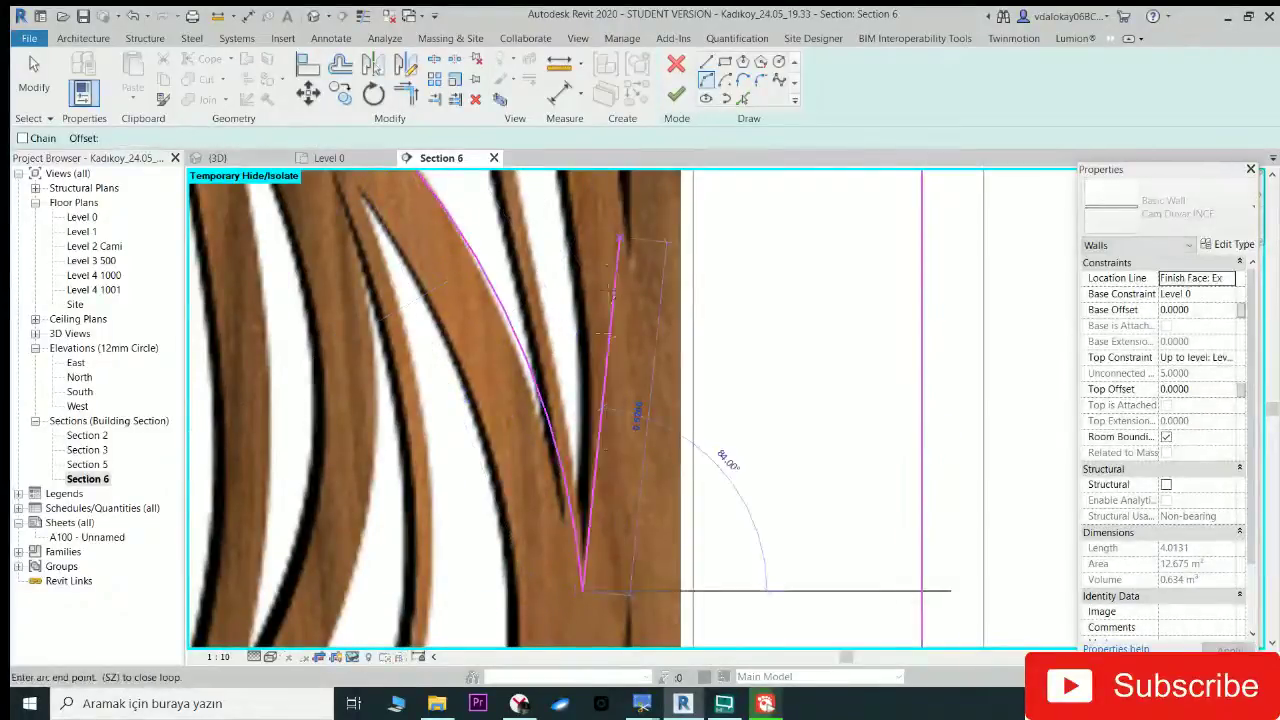
pyautogui.scroll(2, 597, 555)
pyautogui.click(522, 358)
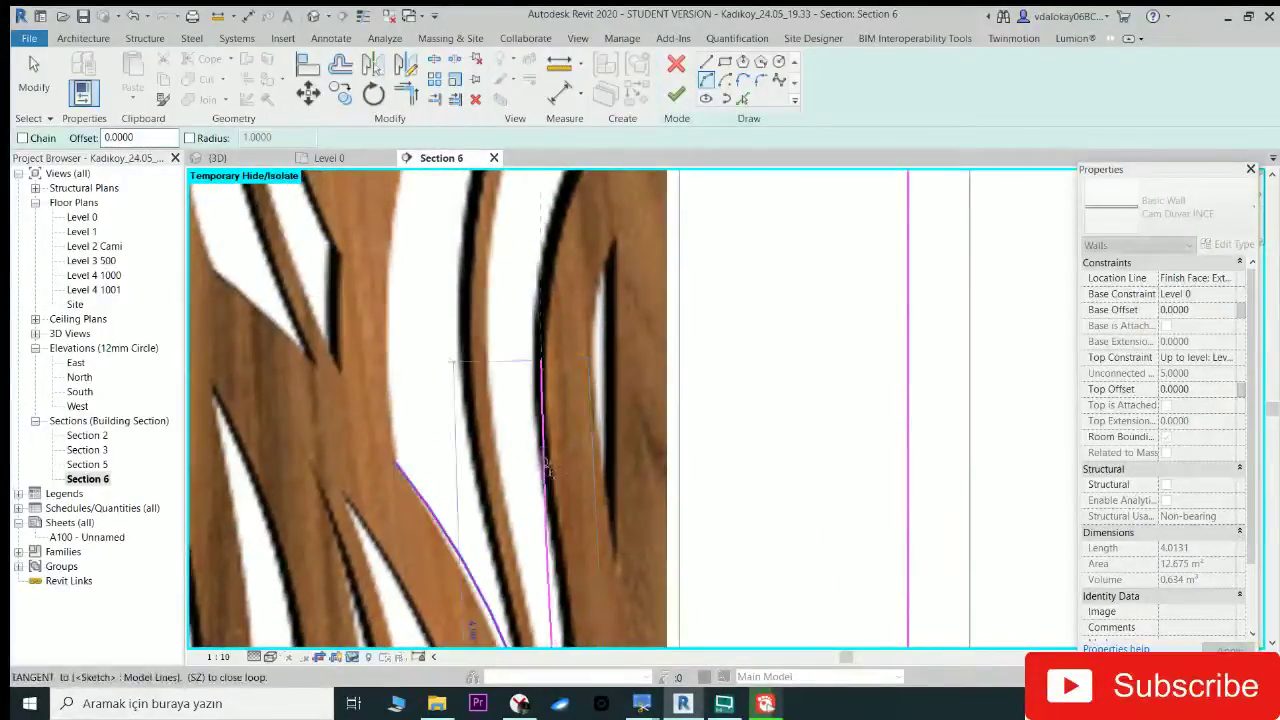
pyautogui.click(541, 361)
# Step: Close the leaf outline with arcs, apply the profile (12.406 m²) and return to 3D
pyautogui.click(593, 357)
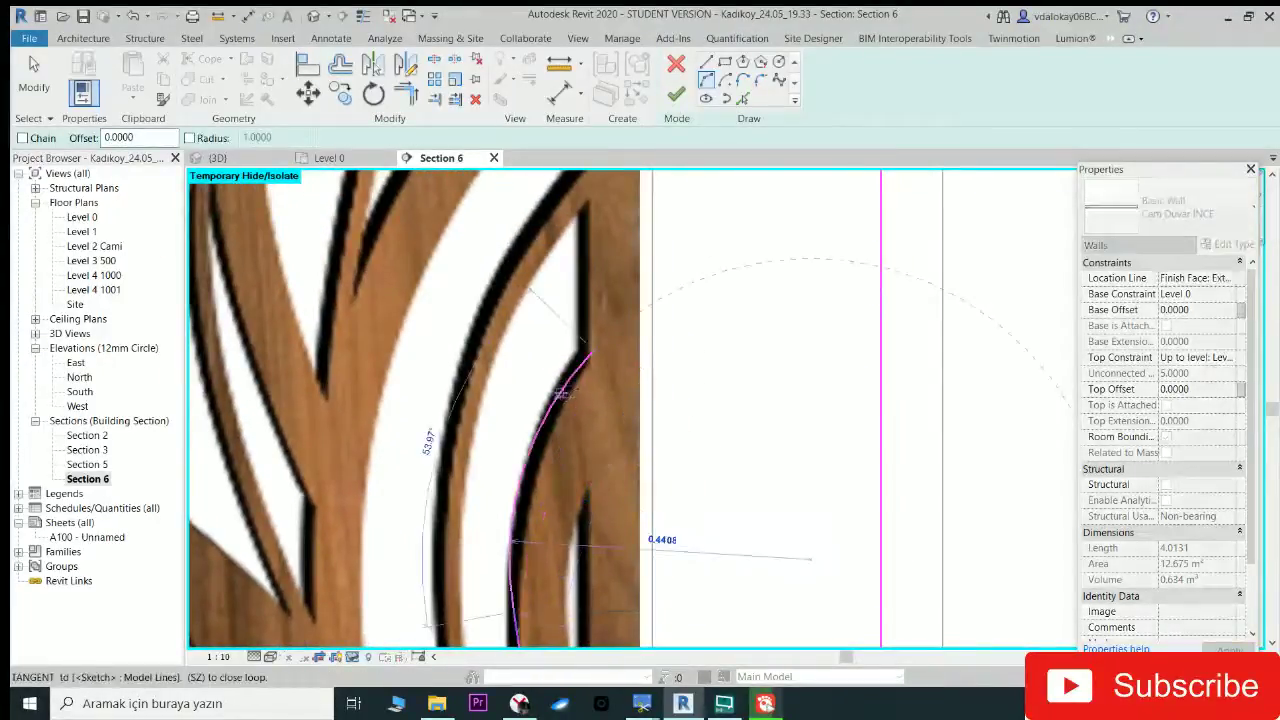
pyautogui.scroll(-2, 601, 253)
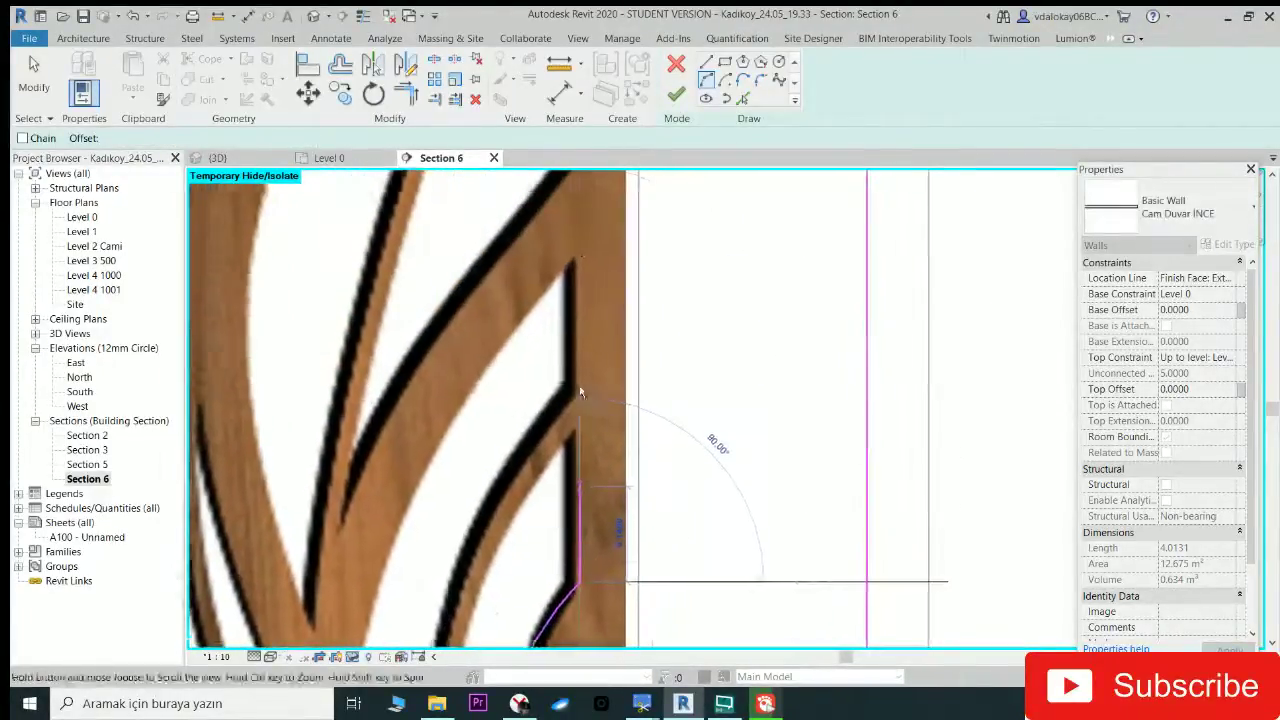
pyautogui.click(582, 265)
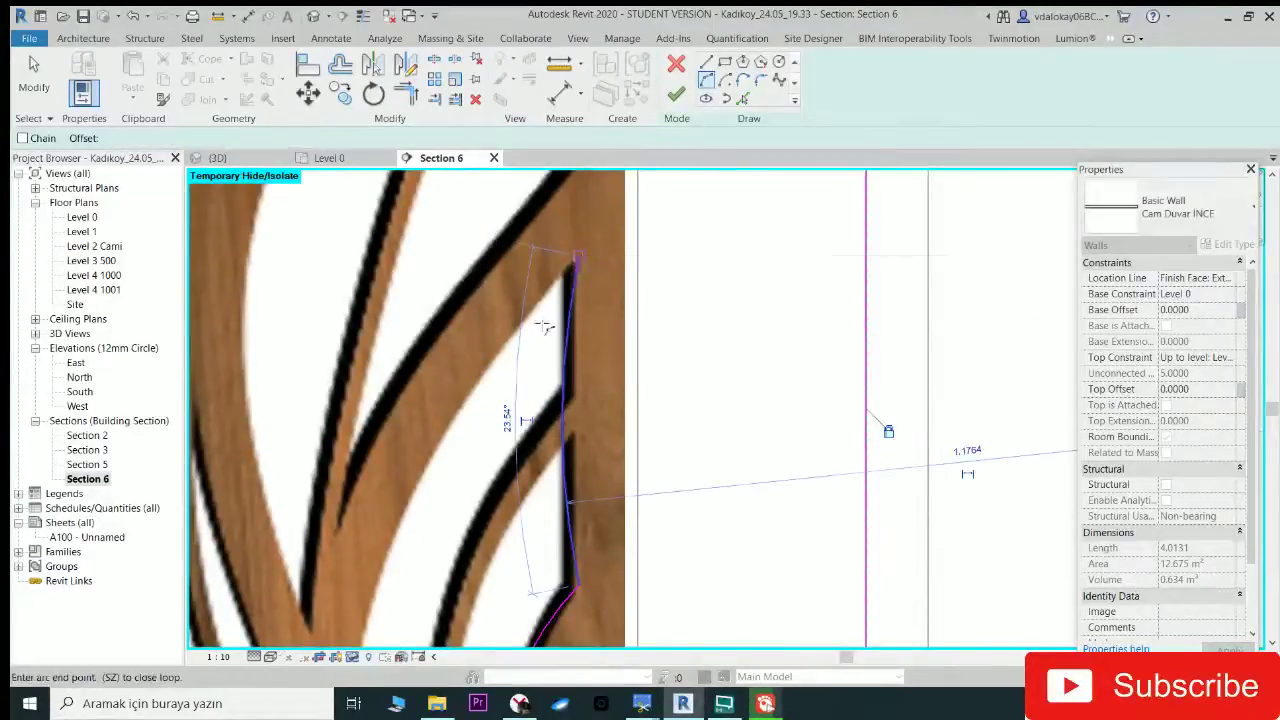
pyautogui.scroll(2, 766, 223)
pyautogui.scroll(2, 529, 371)
pyautogui.scroll(1, 506, 472)
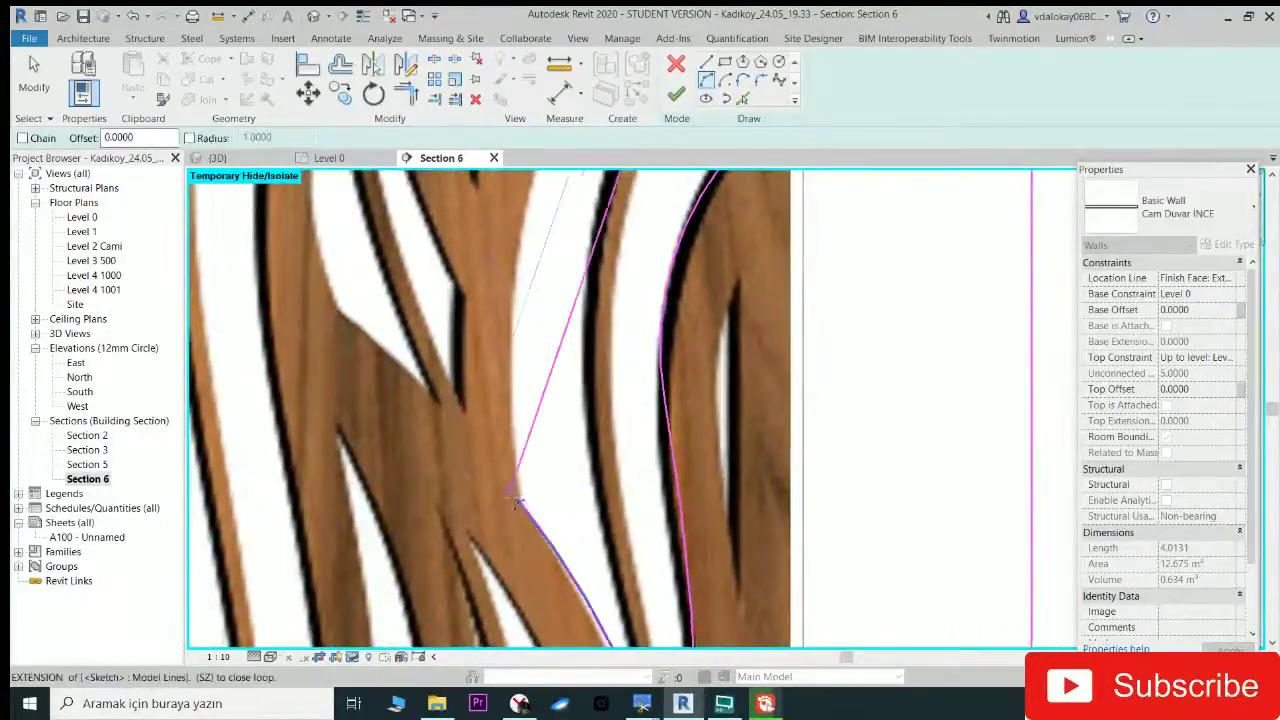
pyautogui.click(516, 500)
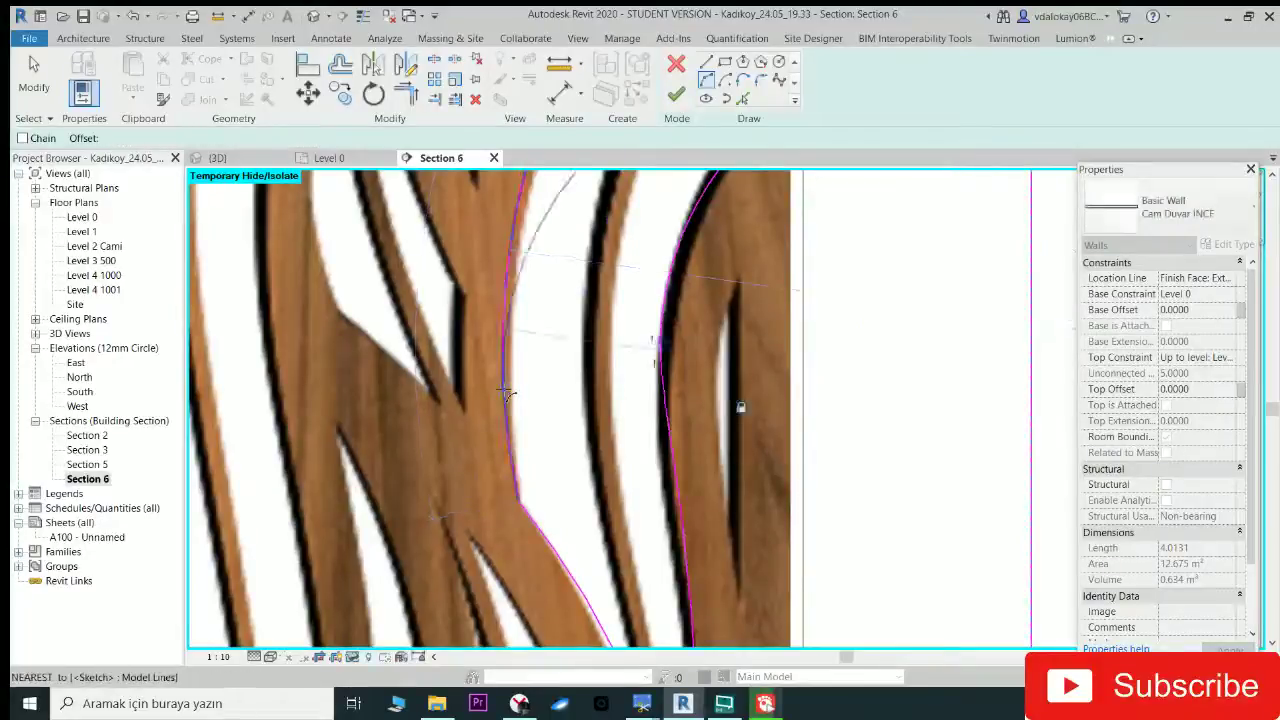
pyautogui.scroll(-3, 620, 398)
pyautogui.click(676, 93)
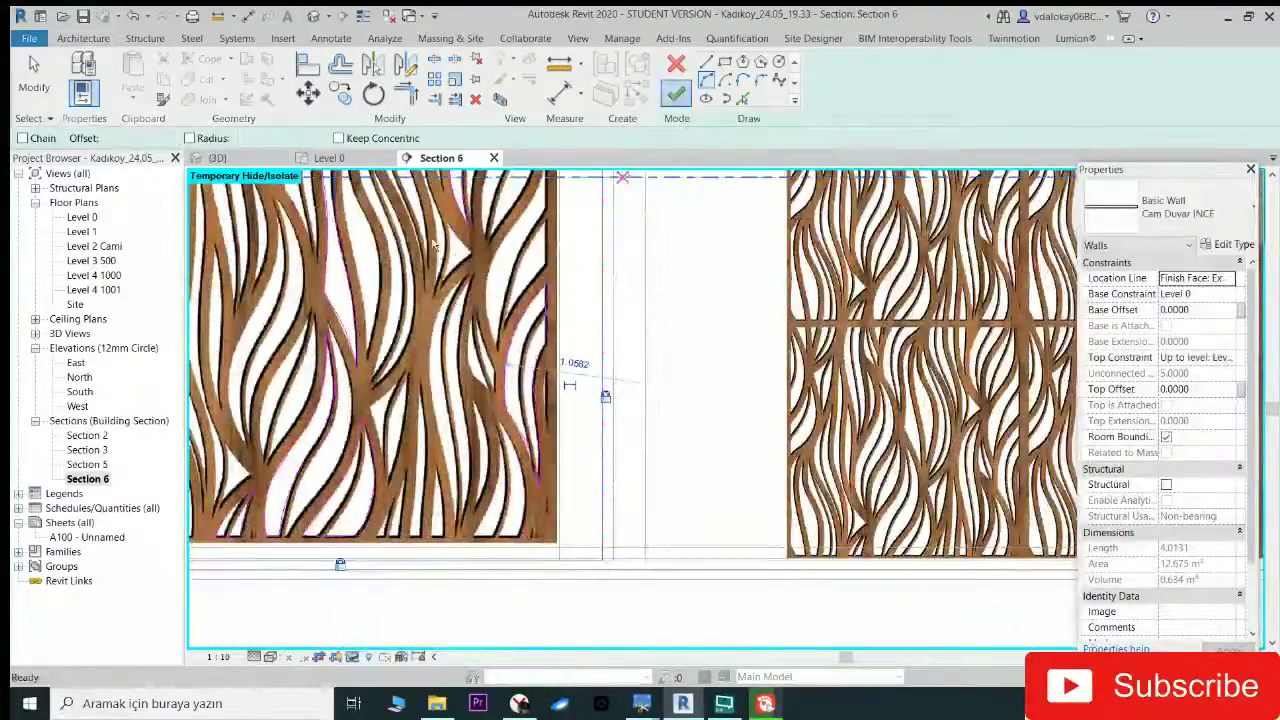
pyautogui.press('Escape')
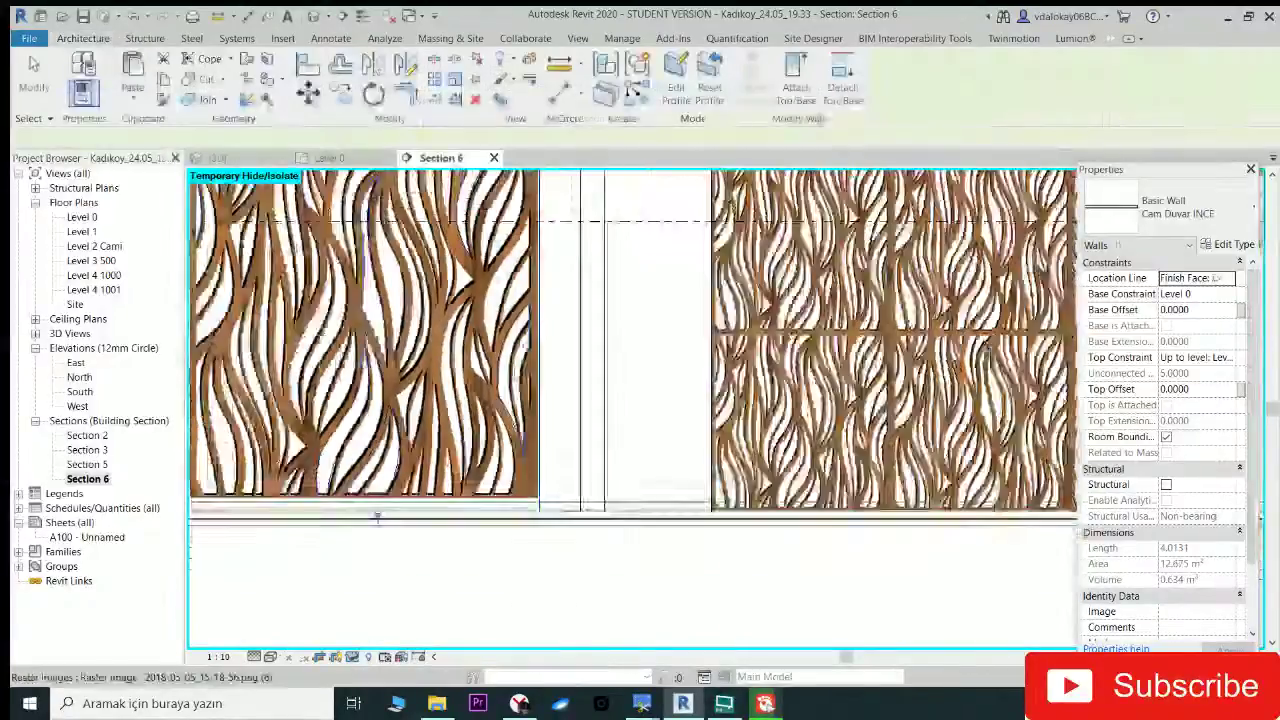
pyautogui.click(310, 15)
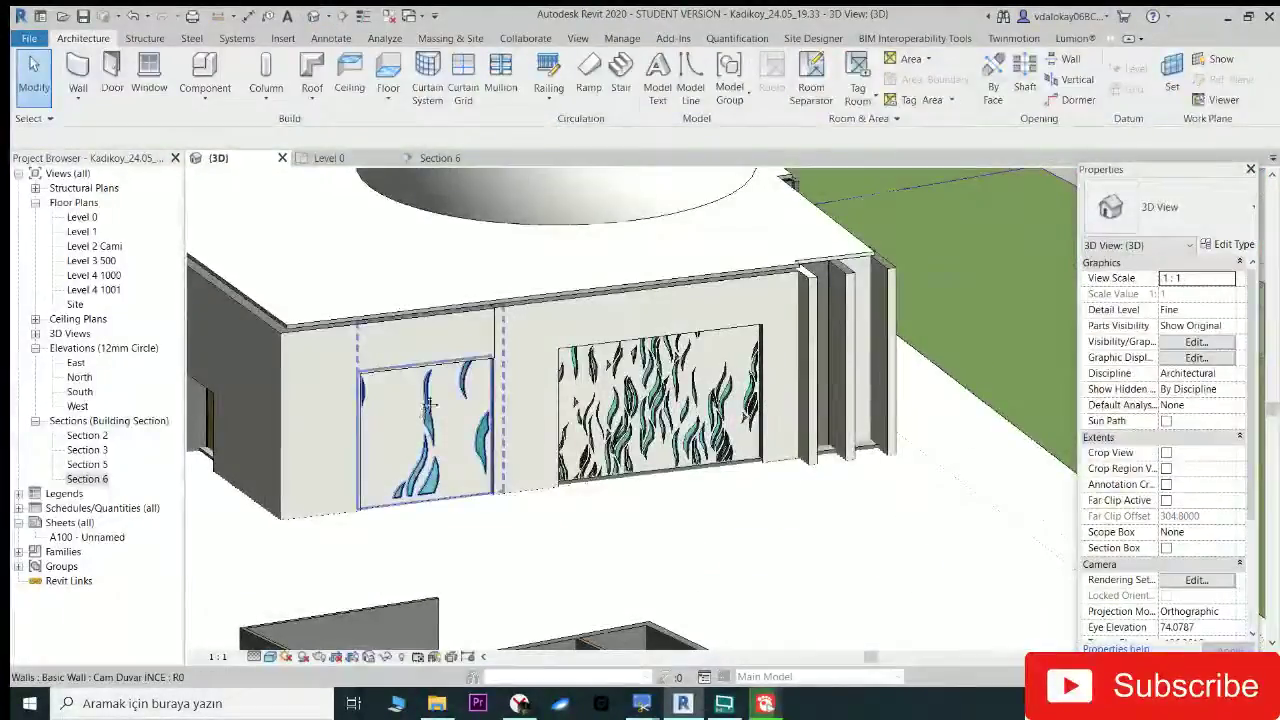
# Step: Orbit to face the window walls and open the left glass wall panel's profile for editing
pyautogui.moveTo(418, 409)
pyautogui.keyDown('shift'); pyautogui.mouseDown(button='middle')
pyautogui.moveTo(394, 406)
pyautogui.moveTo(485, 412)
pyautogui.mouseUp(button='middle'); pyautogui.keyUp('shift')
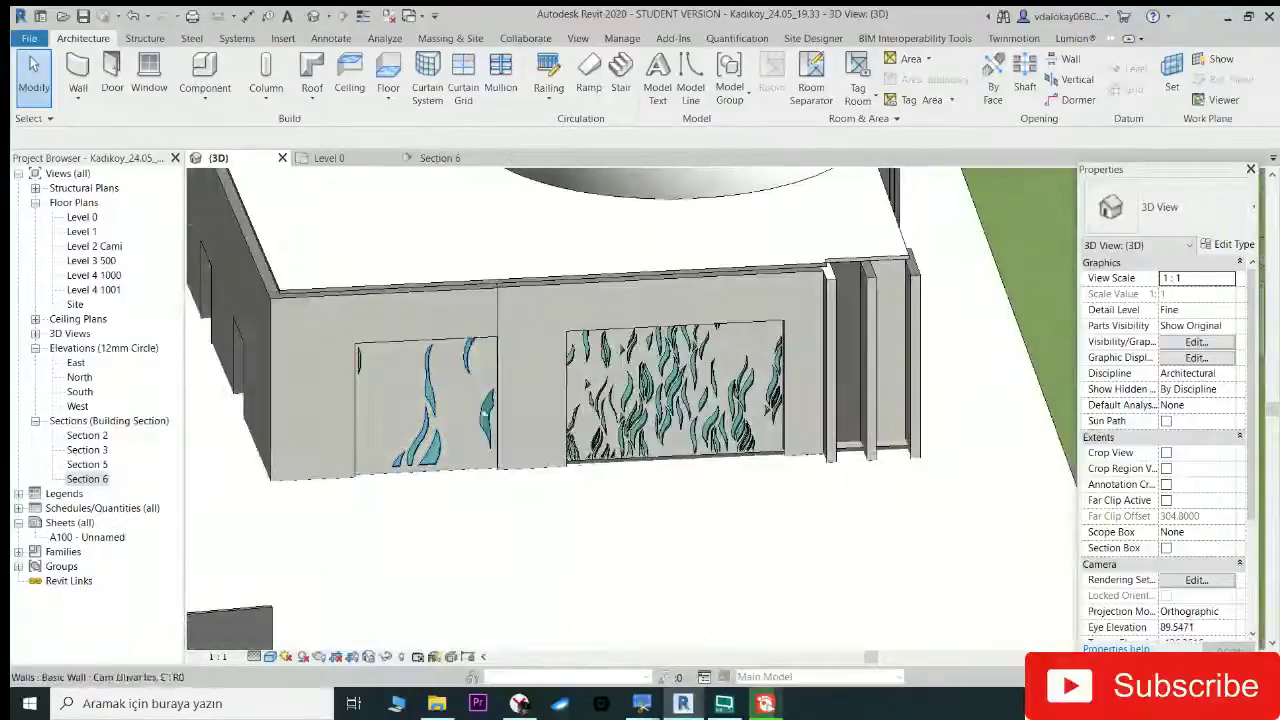
pyautogui.click(438, 472)
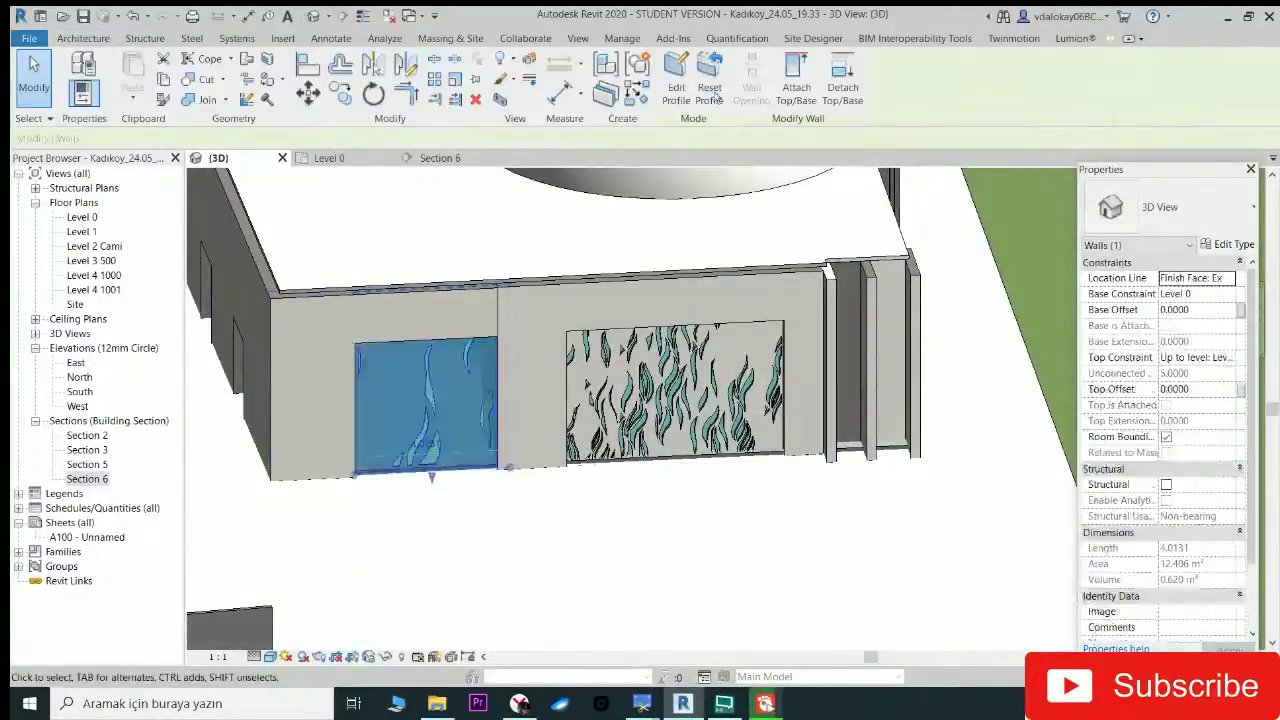
pyautogui.click(676, 75)
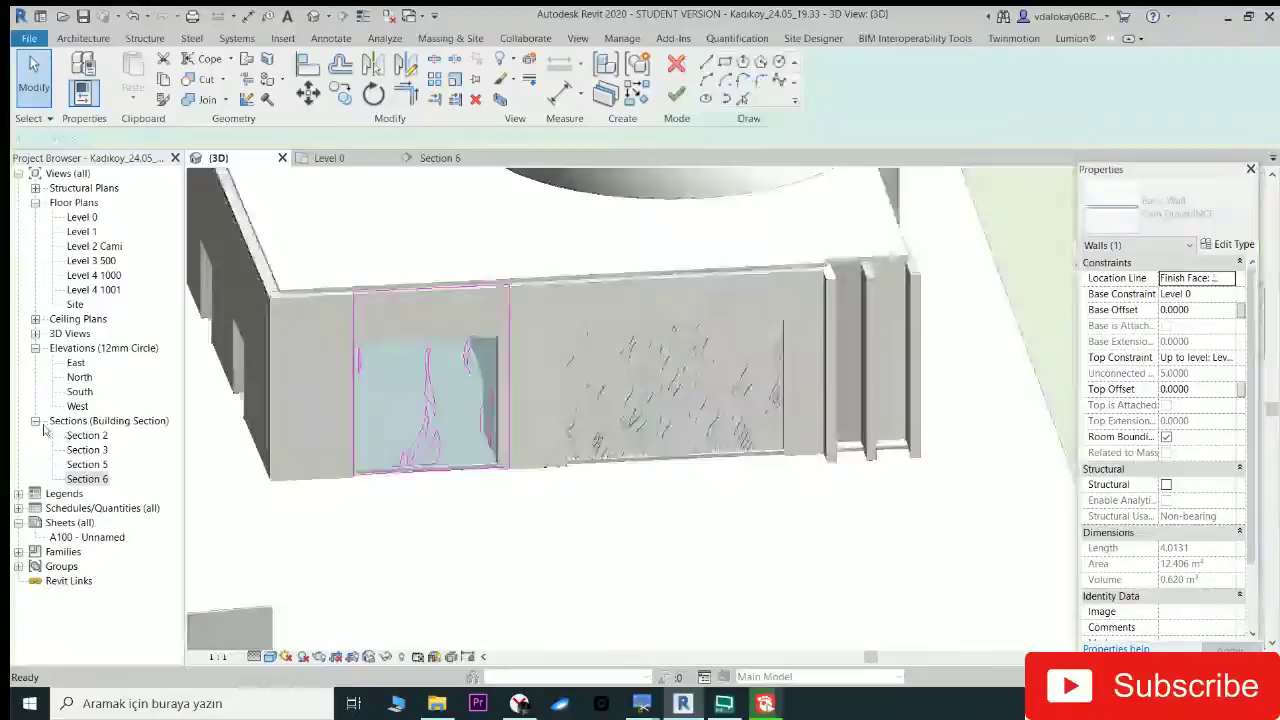
# Step: In Section 6, trace an arc along the leaf outline of the wooden panel
pyautogui.doubleClick(95, 481)
pyautogui.scroll(-2, 430, 400)
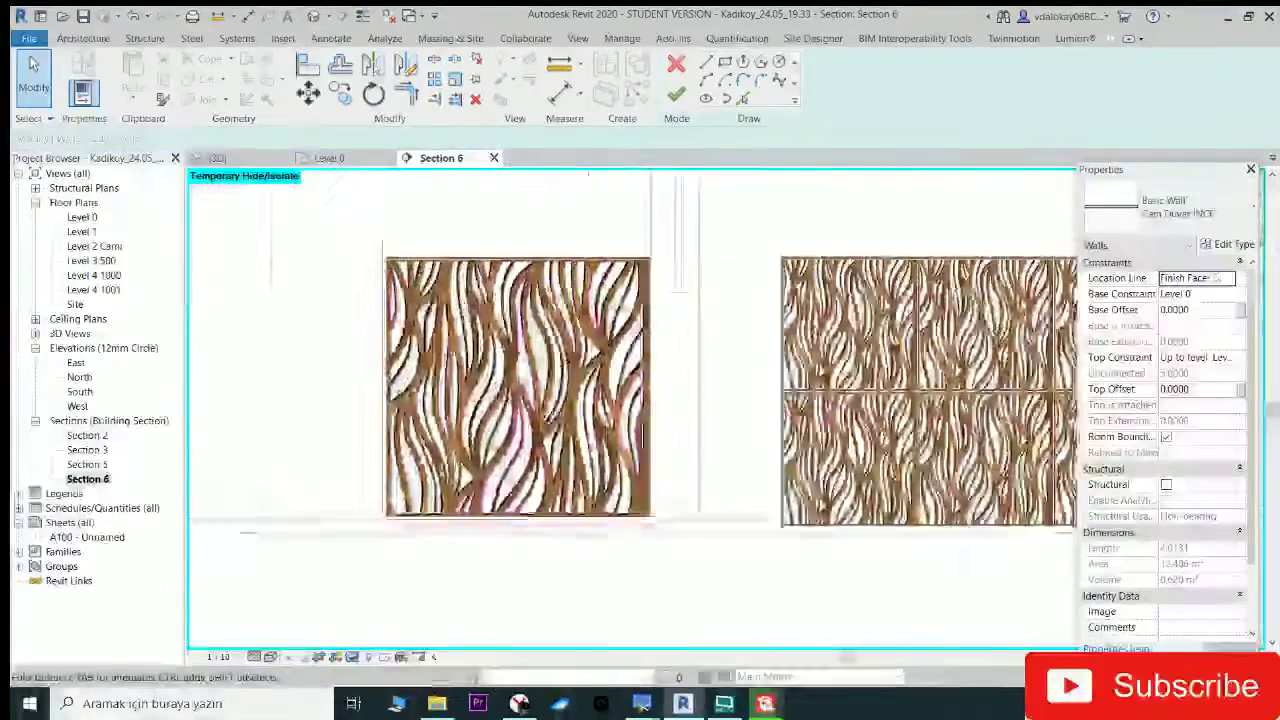
pyautogui.scroll(5, 430, 400)
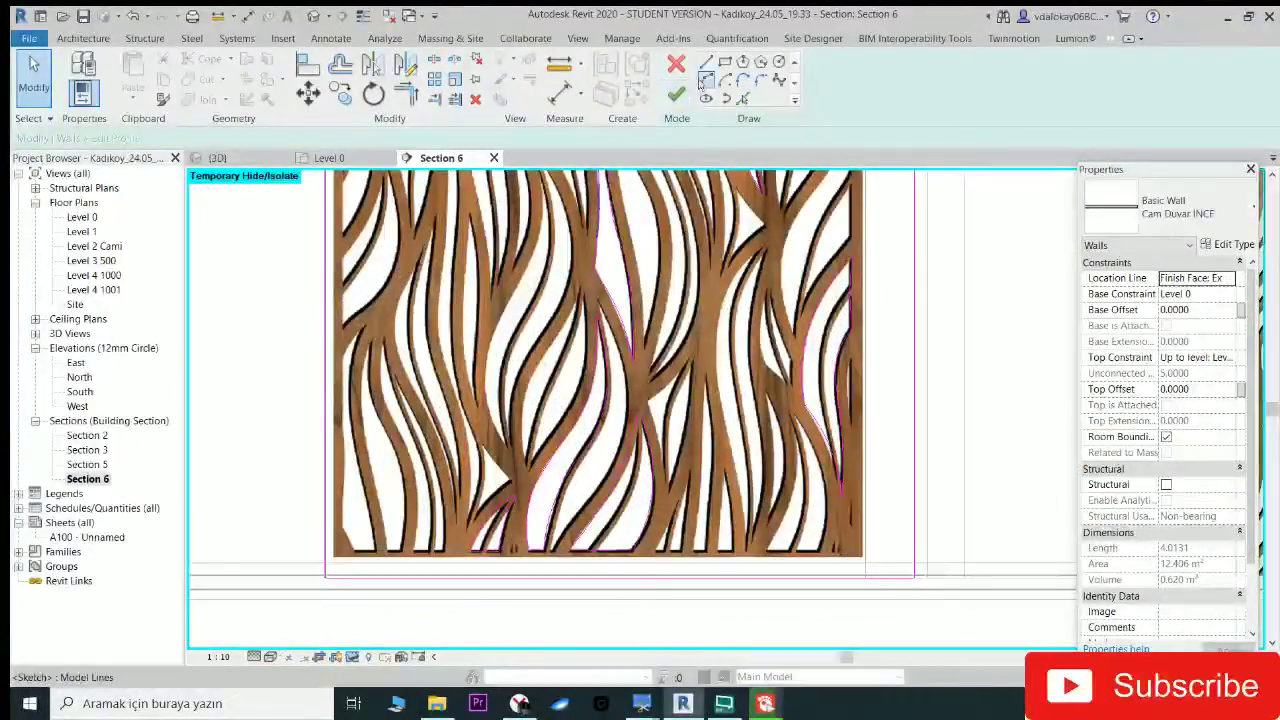
pyautogui.scroll(3, 345, 532)
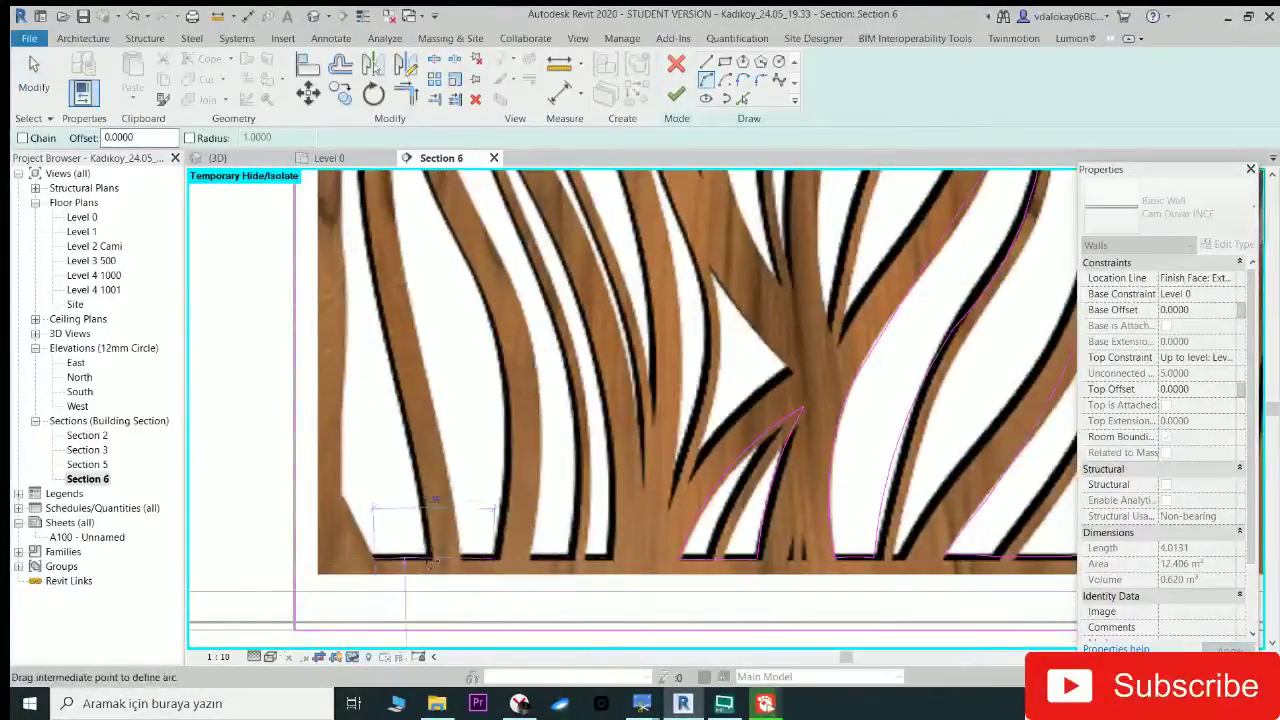
pyautogui.scroll(2, 430, 563)
pyautogui.scroll(3, 508, 279)
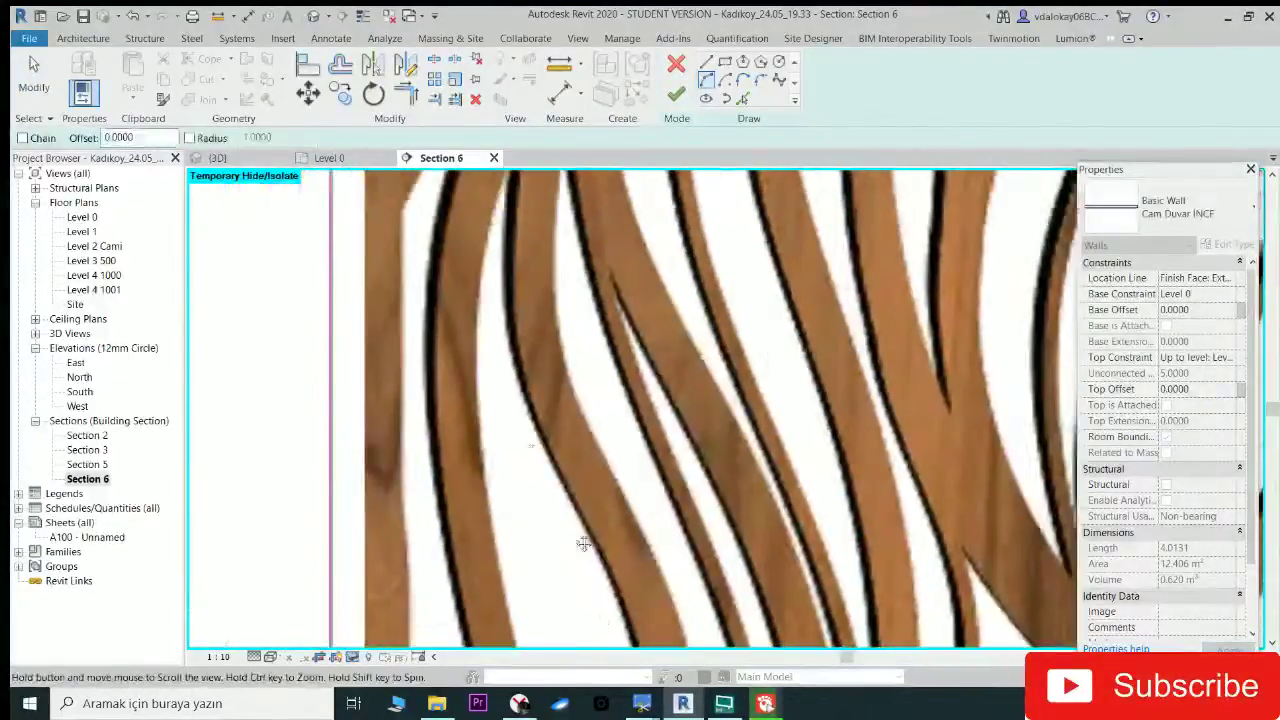
pyautogui.click(588, 370)
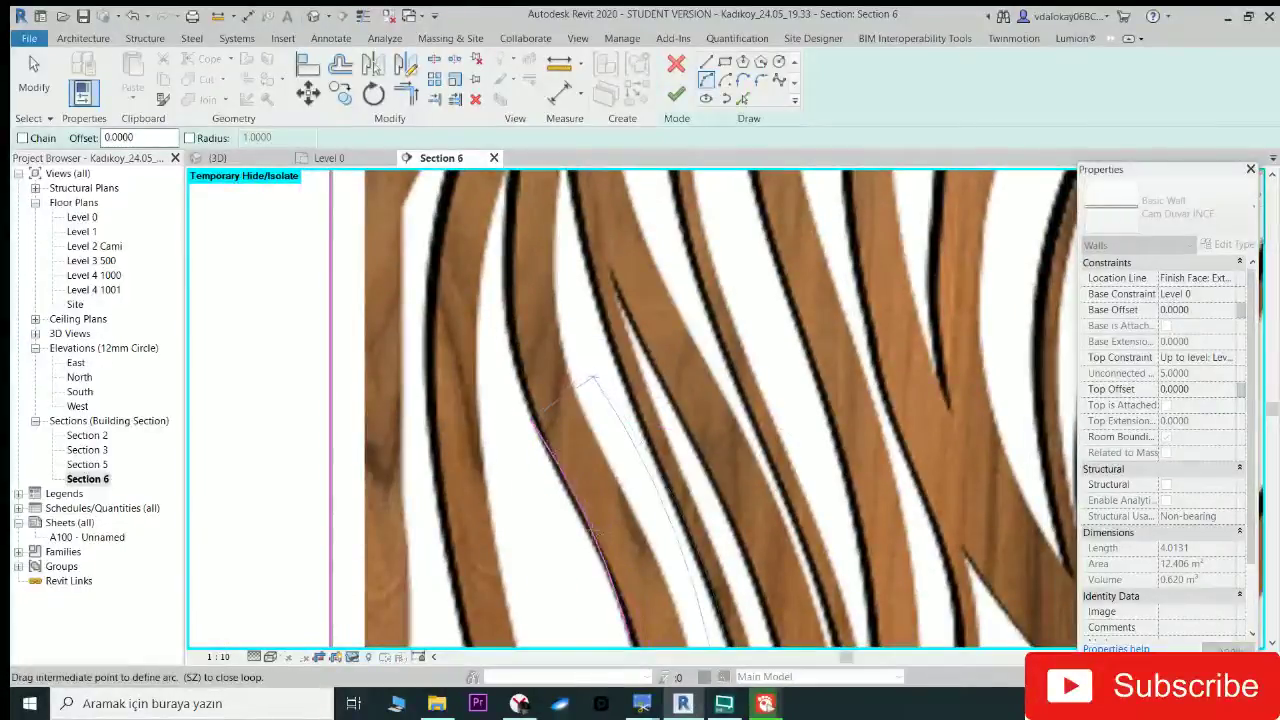
pyautogui.click(594, 537)
# Step: Add a vertical sketch line and another arc matching the next leaf edge
pyautogui.scroll(2, 543, 517)
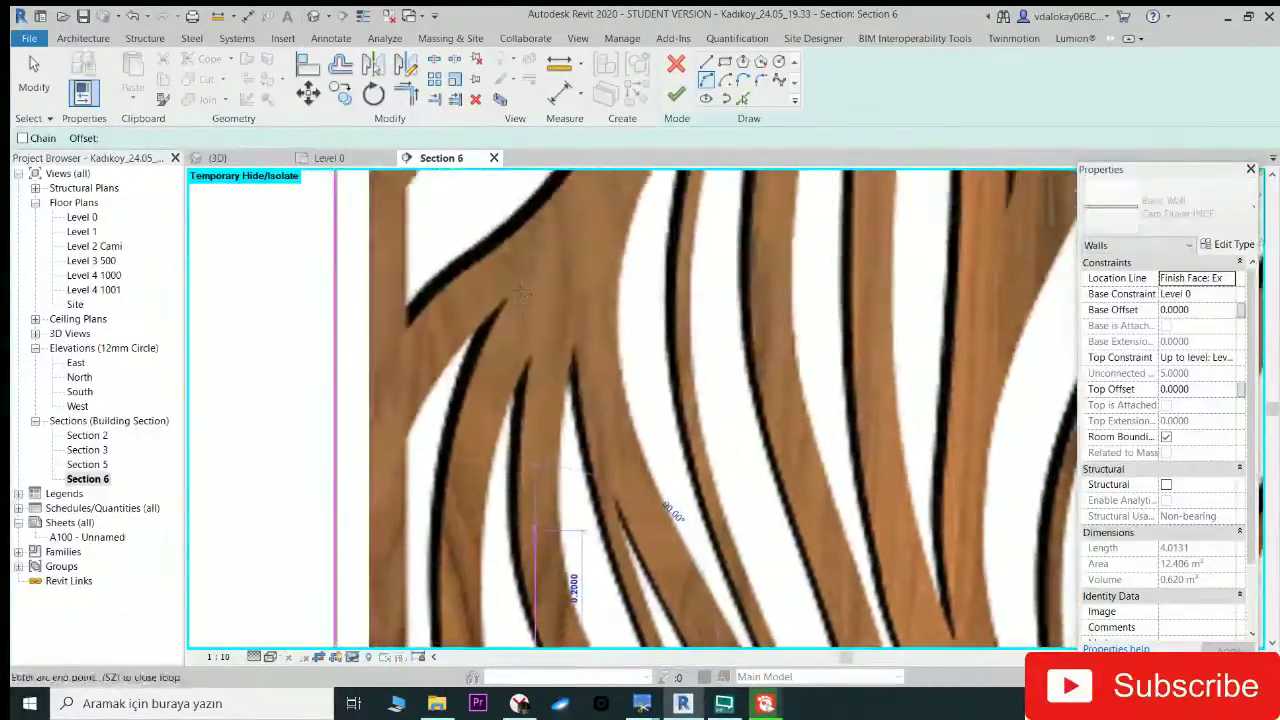
pyautogui.click(532, 258)
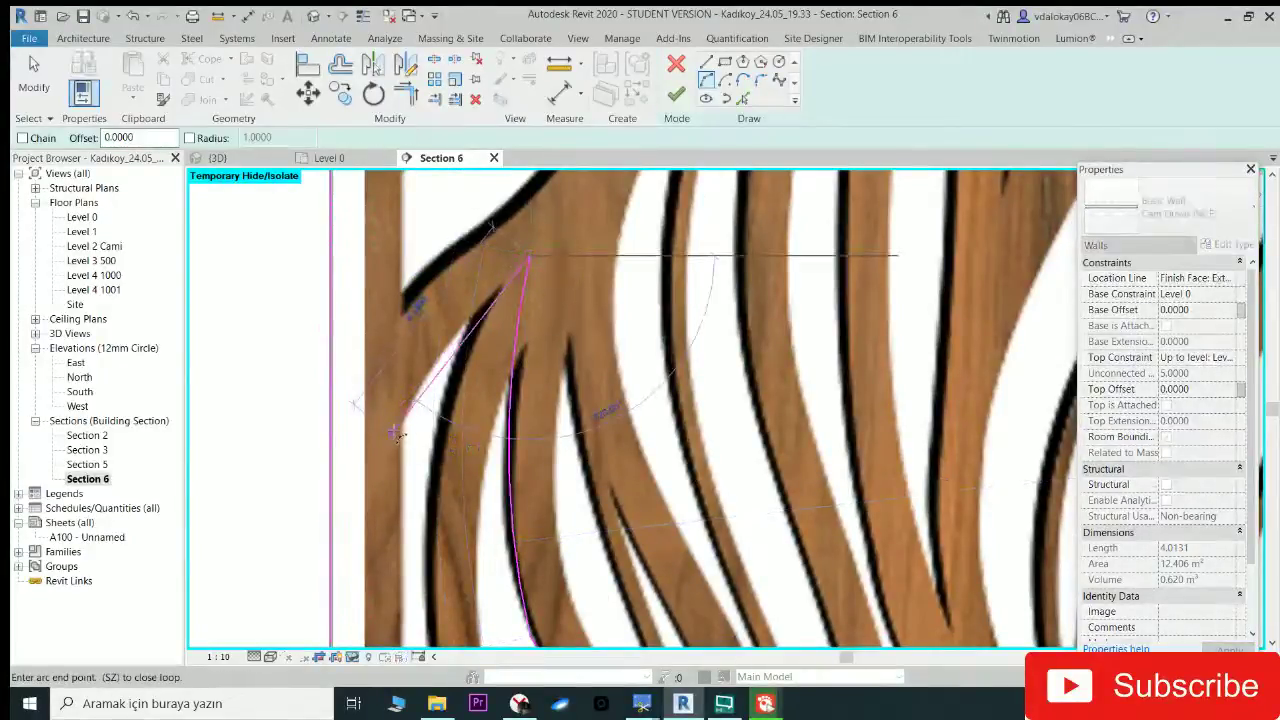
pyautogui.click(395, 433)
pyautogui.click(420, 390)
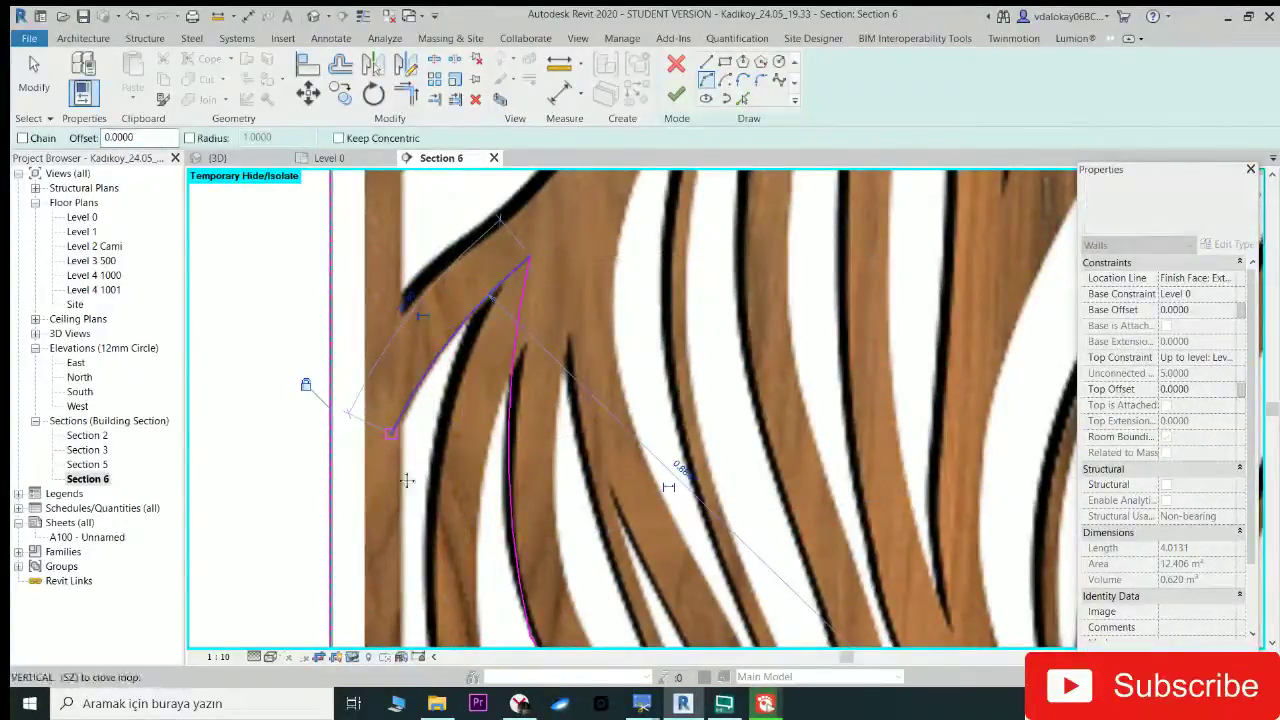
pyautogui.scroll(-2, 390, 420)
pyautogui.scroll(-2, 383, 437)
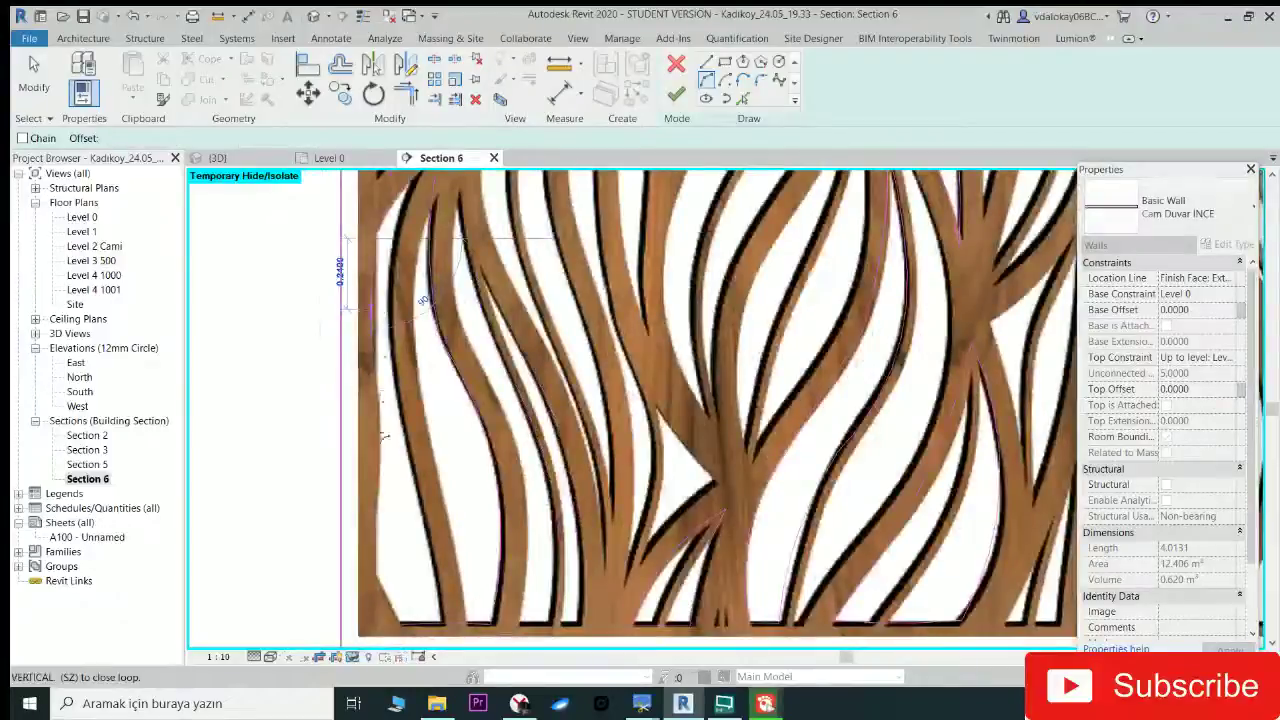
pyautogui.click(373, 578)
# Step: Close the outline at the panel's lower-left corner and finish the profile edit
pyautogui.scroll(2, 390, 440)
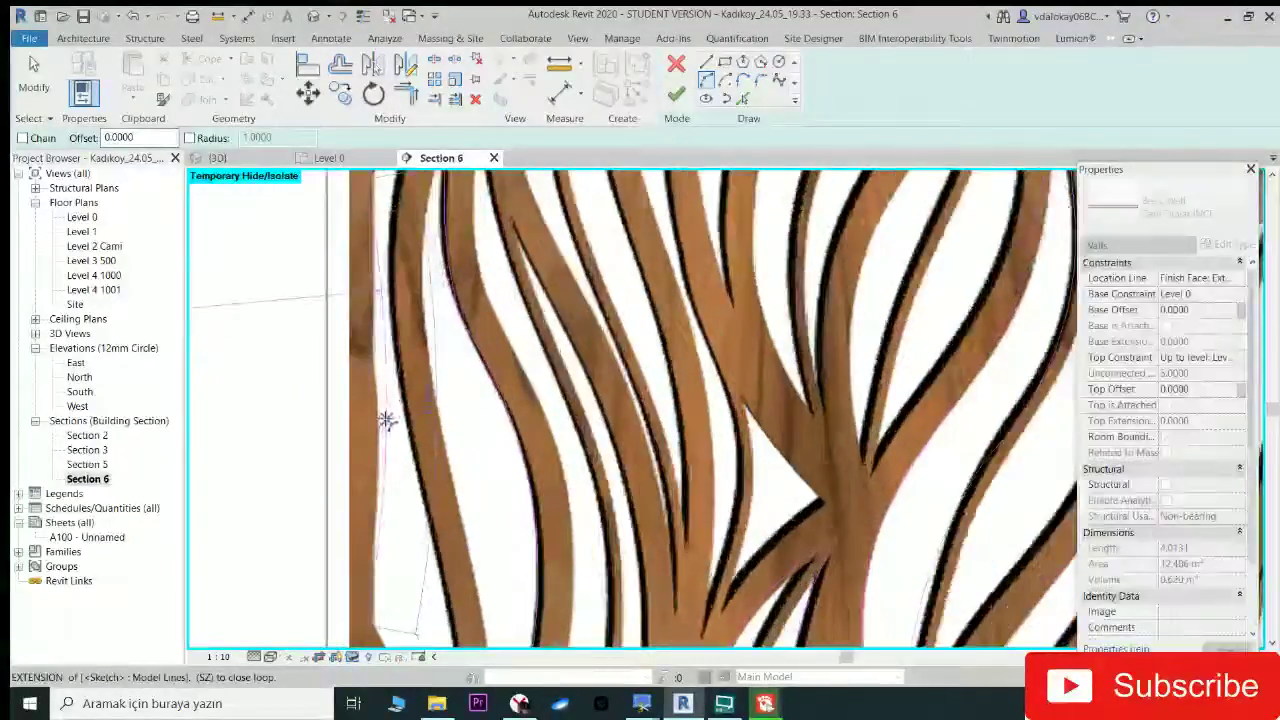
pyautogui.moveTo(420, 403); pyautogui.dragTo(420, 253, button='middle')
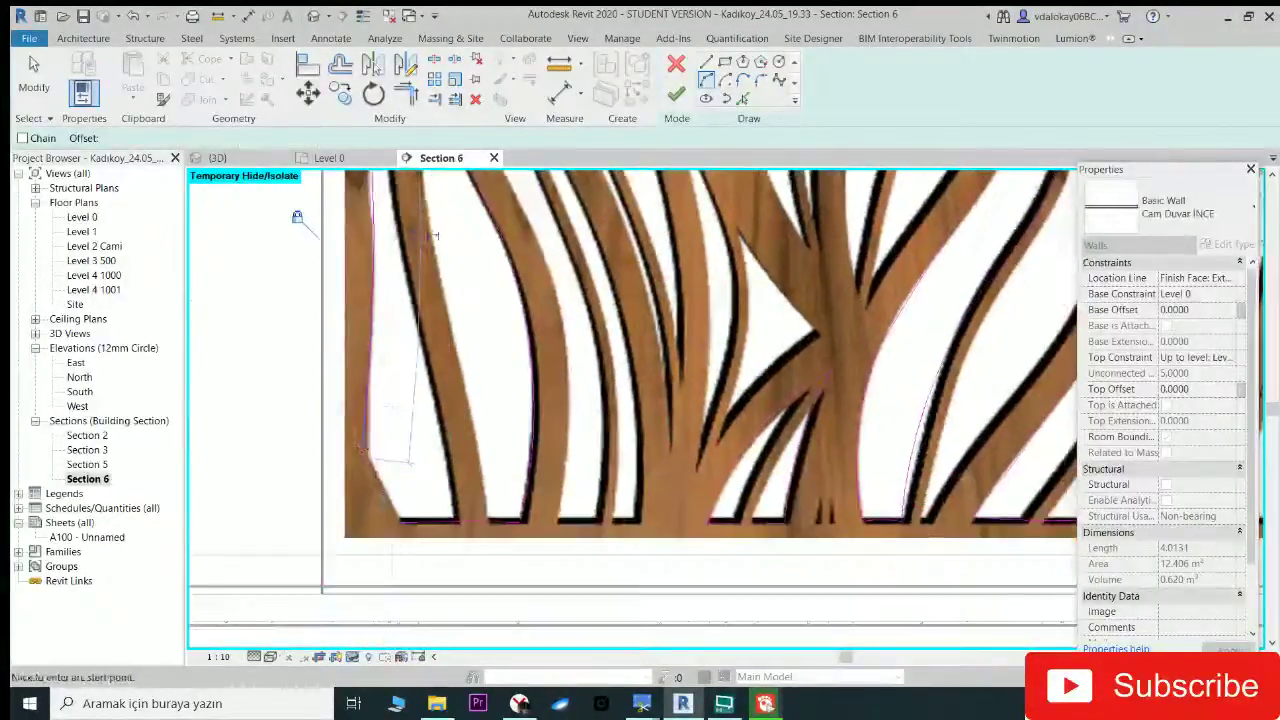
pyautogui.click(403, 523)
pyautogui.scroll(1, 400, 520)
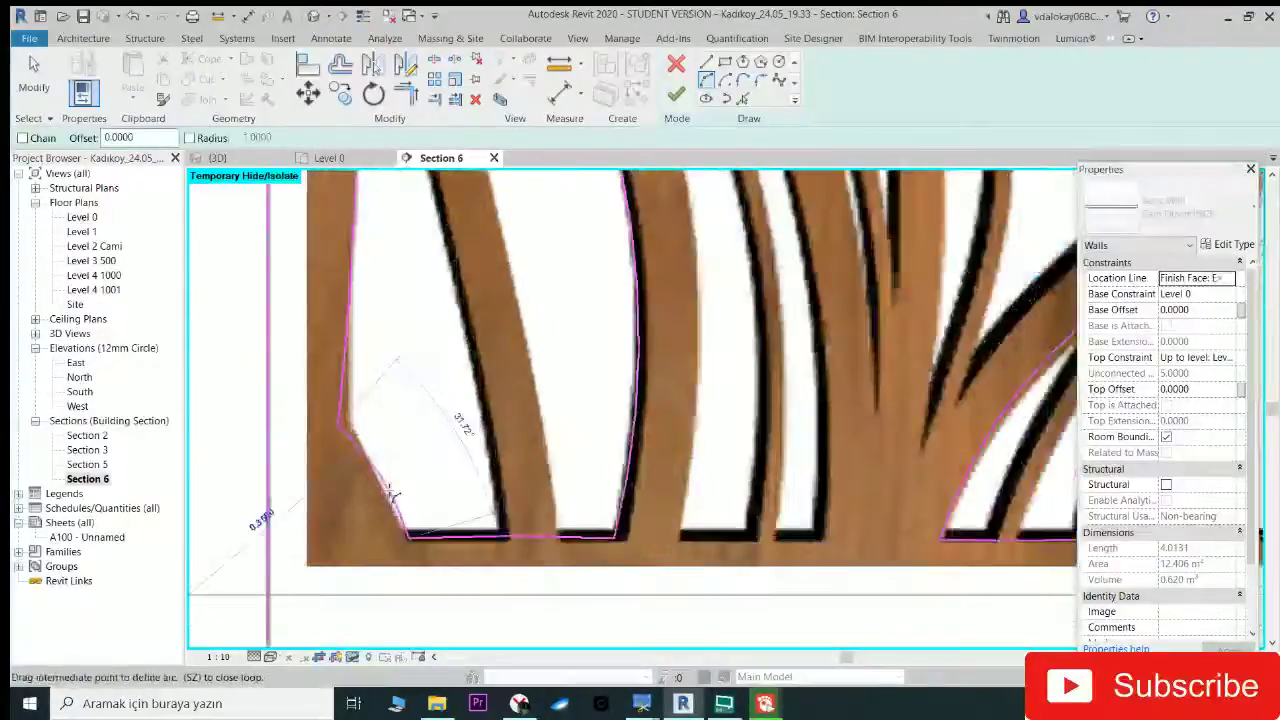
pyautogui.scroll(-2, 400, 520)
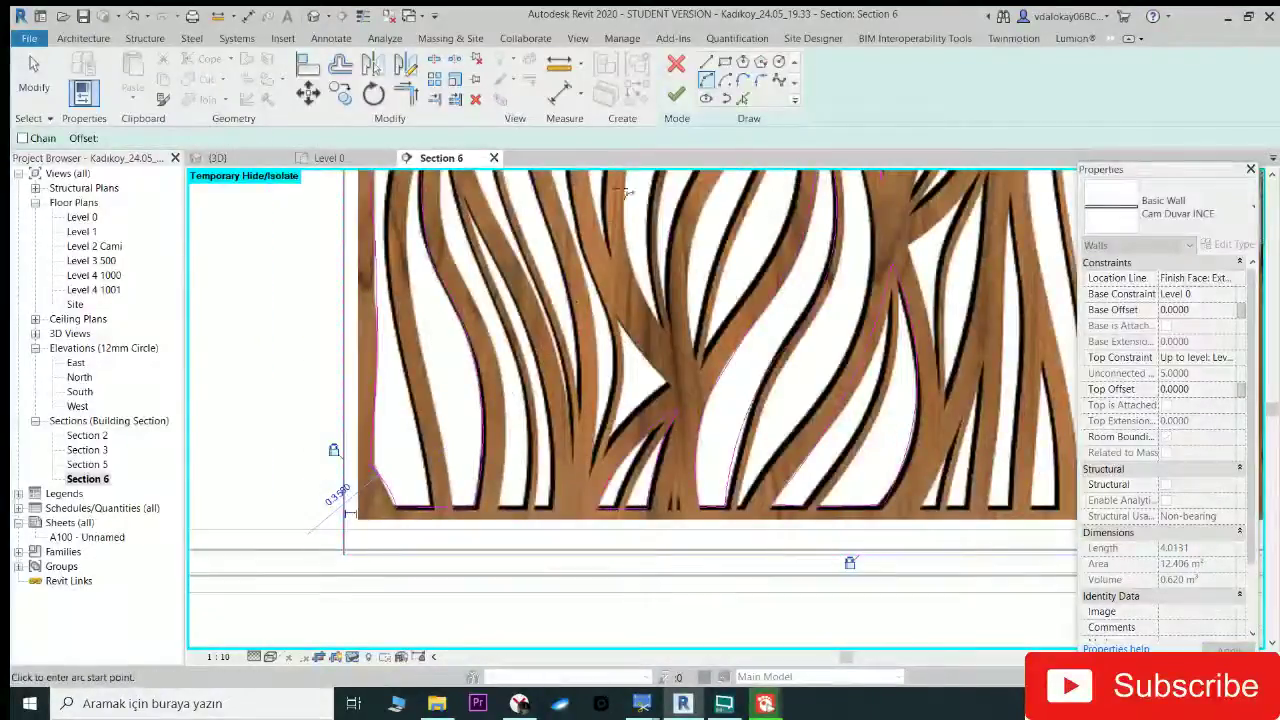
pyautogui.click(676, 93)
# Step: Reopen the glass wall's profile sketch in Section 6
pyautogui.scroll(-1, 450, 380)
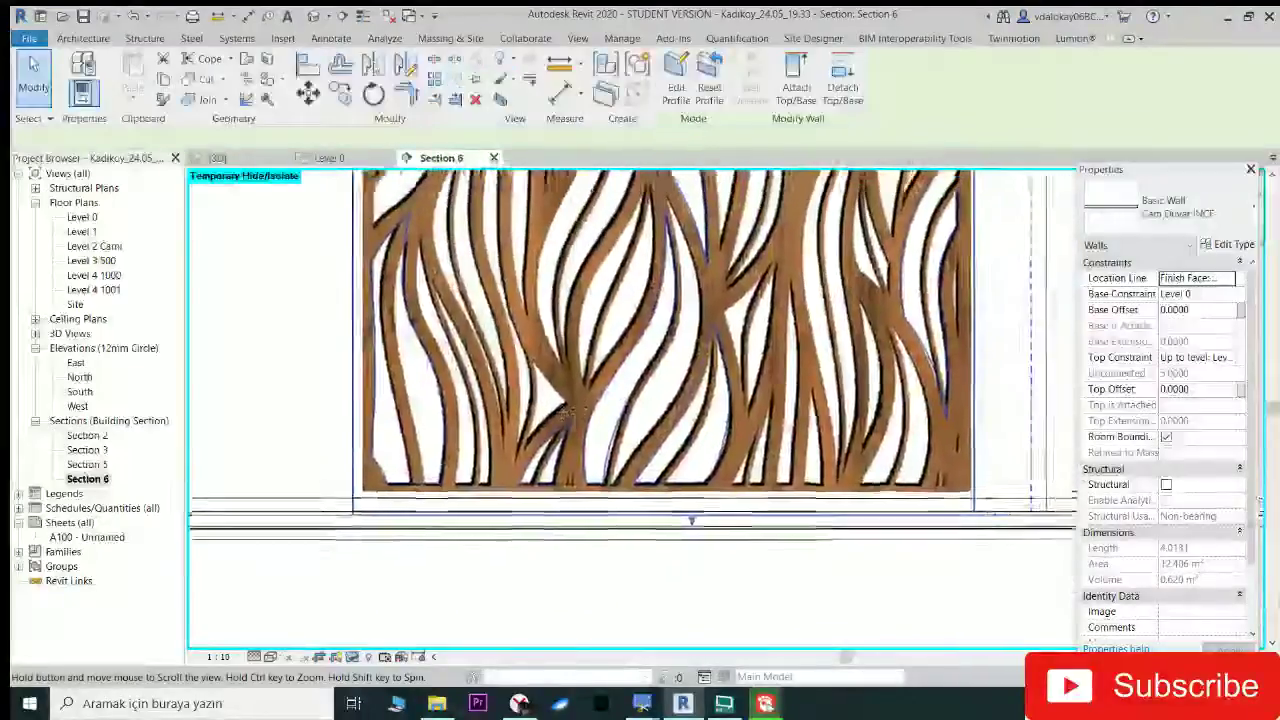
pyautogui.scroll(-1, 375, 385)
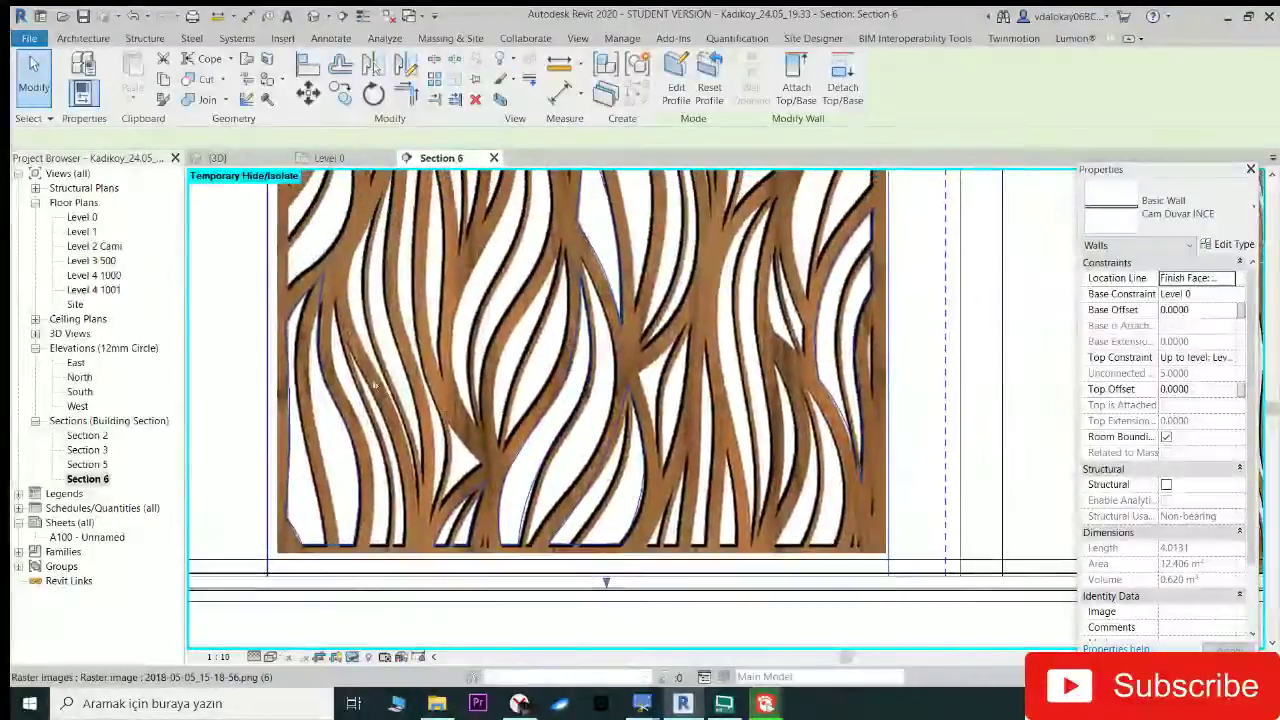
pyautogui.doubleClick(626, 261)
pyautogui.scroll(2, 428, 290)
pyautogui.scroll(2, 428, 290)
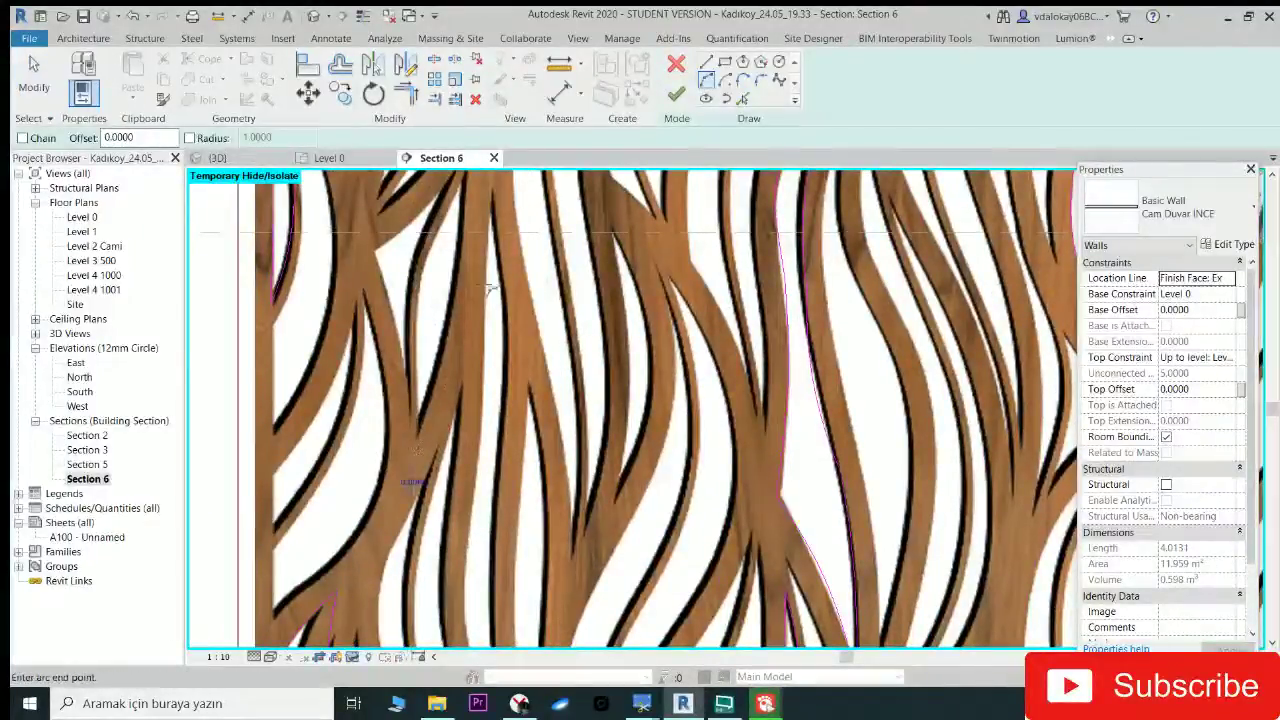
pyautogui.scroll(2, 488, 288)
pyautogui.scroll(2, 460, 280)
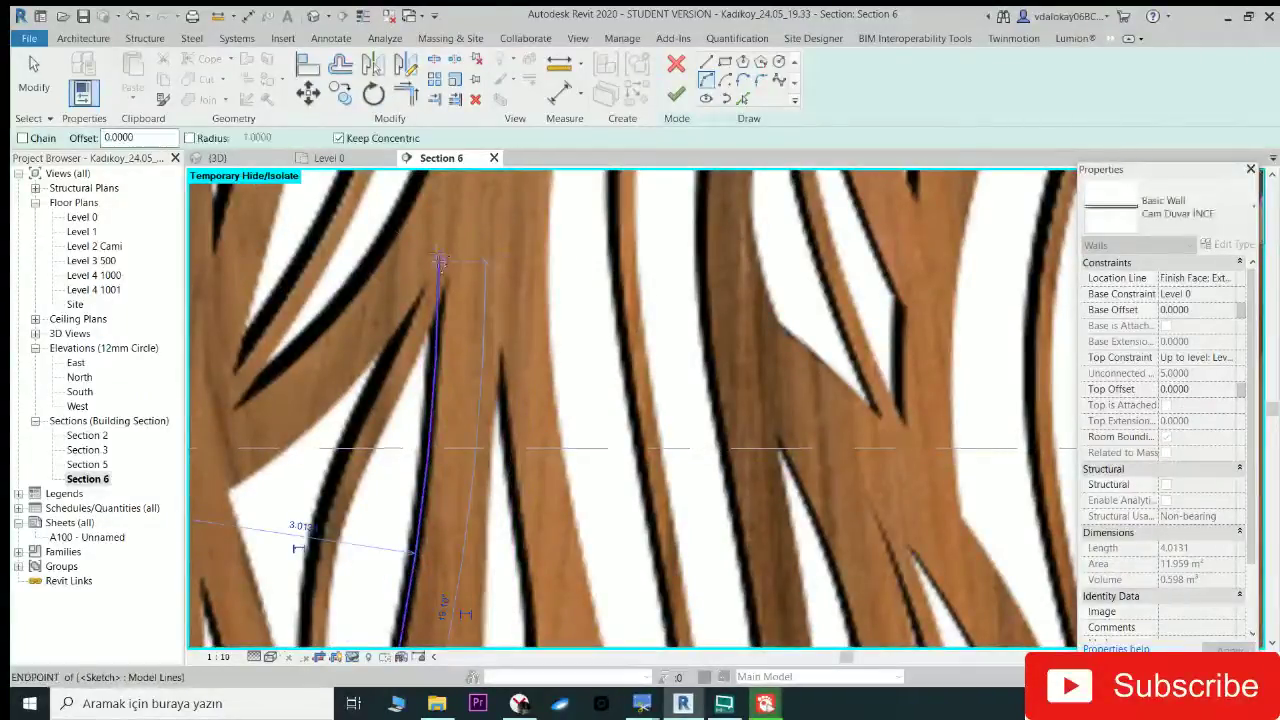
# Step: Trace arcs from the top endpoint down the opening's edge to its bottom vertex
pyautogui.click(440, 258)
pyautogui.click(230, 490)
pyautogui.click(297, 447)
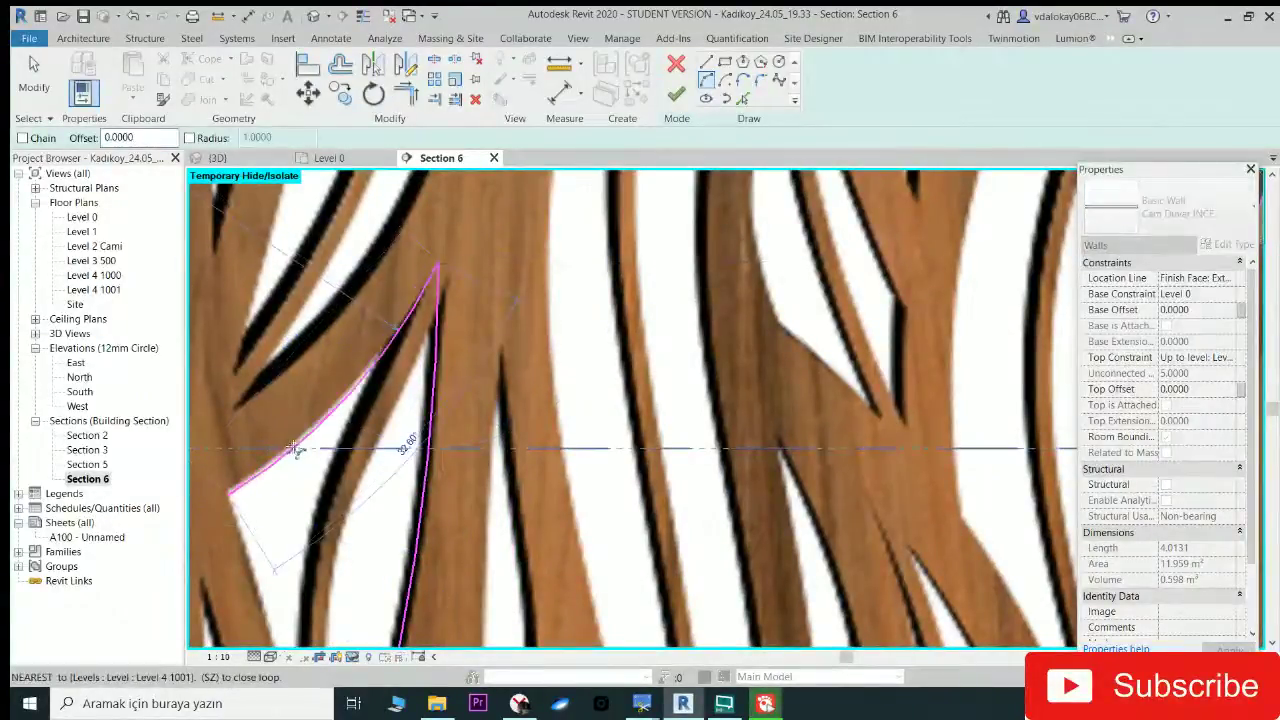
pyautogui.scroll(-2, 257, 214)
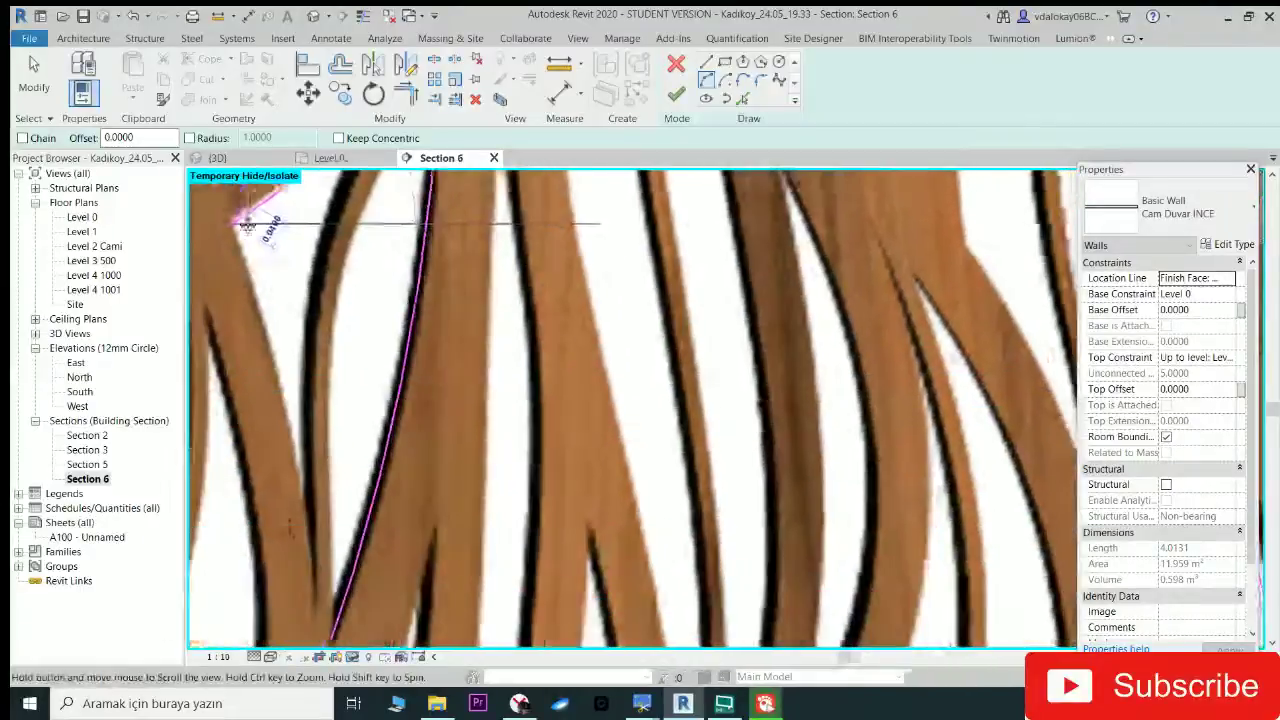
pyautogui.scroll(-2, 257, 214)
pyautogui.click(341, 481)
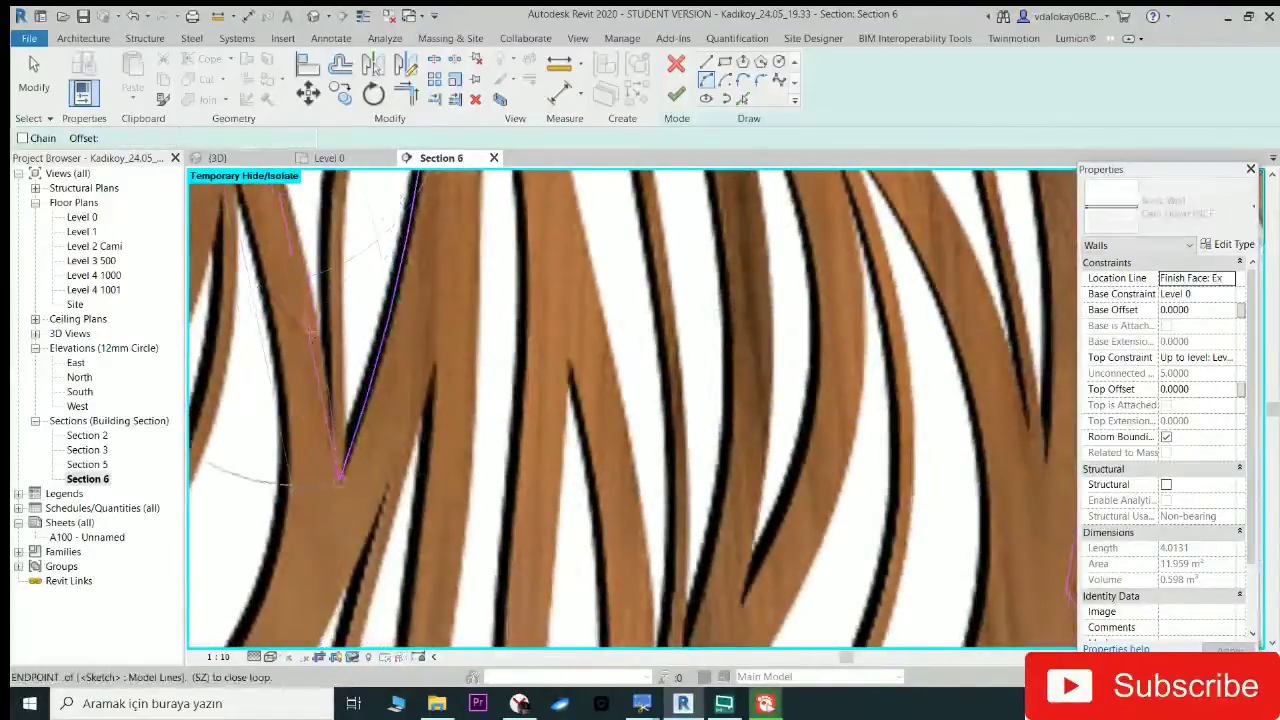
pyautogui.click(315, 313)
# Step: Add short arcs following the opening's curved edge
pyautogui.scroll(-2, 315, 313)
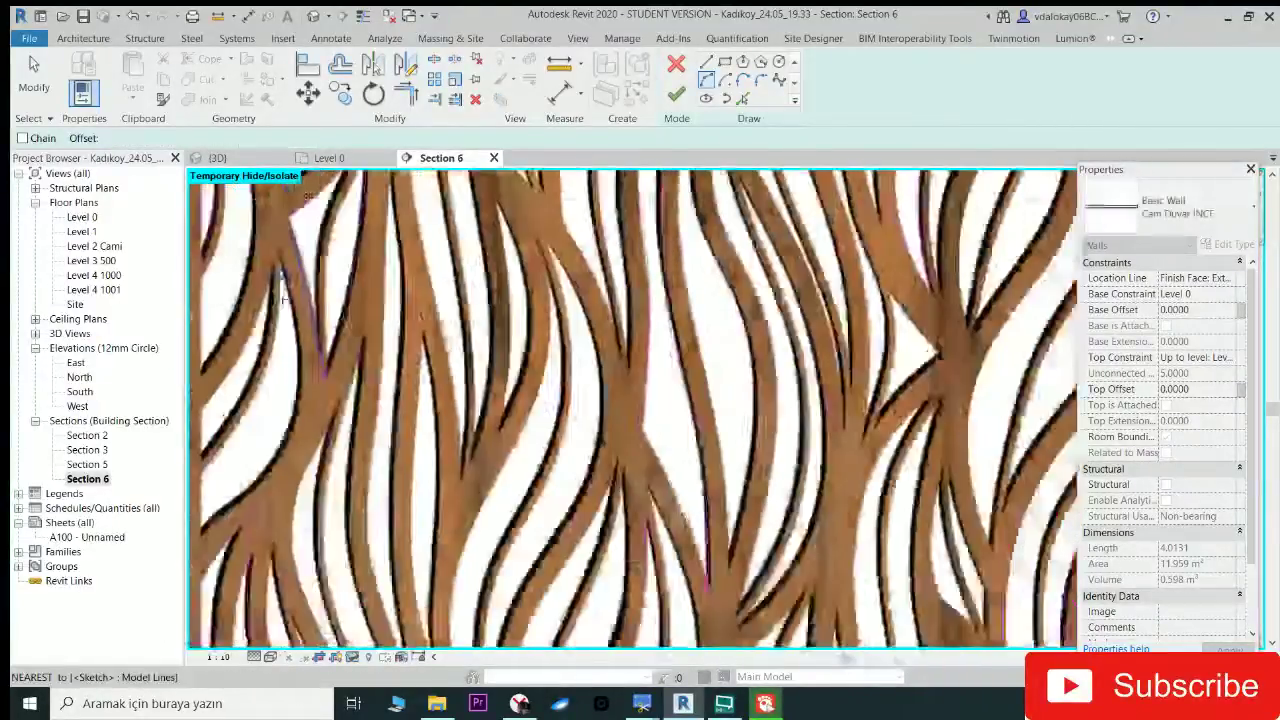
pyautogui.scroll(-1, 315, 313)
pyautogui.scroll(2, 421, 313)
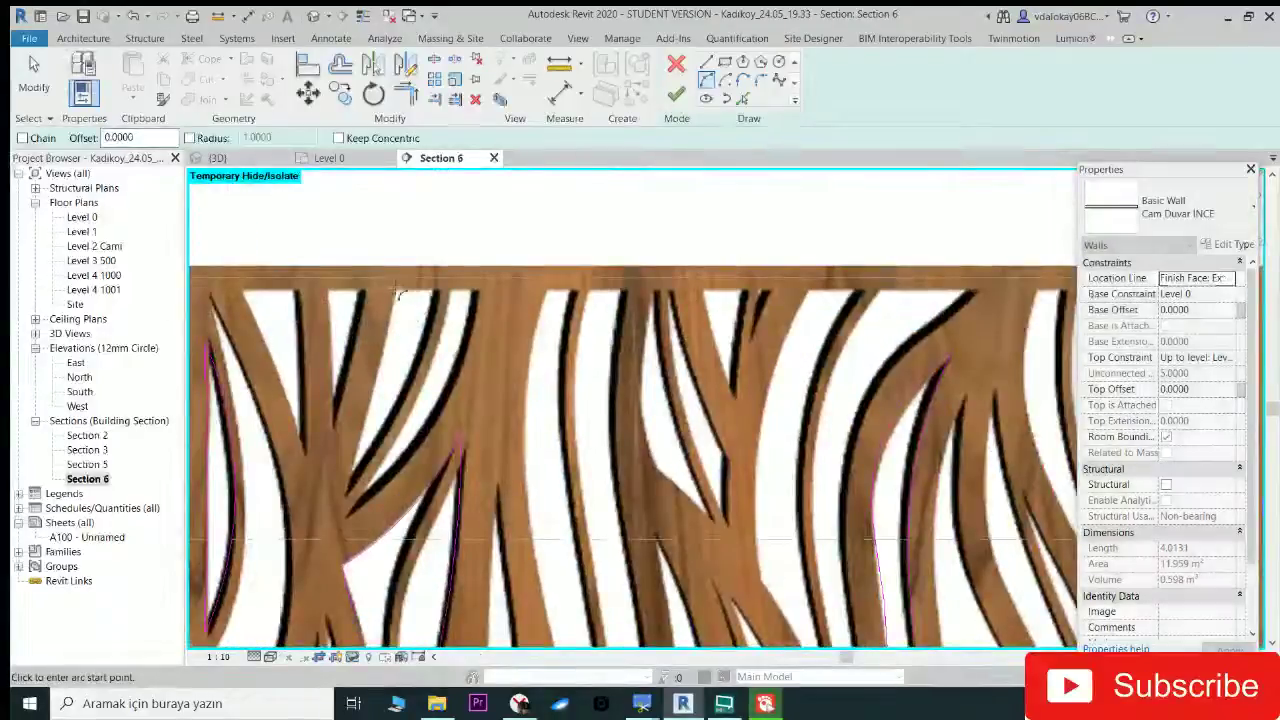
pyautogui.click(437, 330)
pyautogui.click(451, 287)
pyautogui.scroll(2, 451, 287)
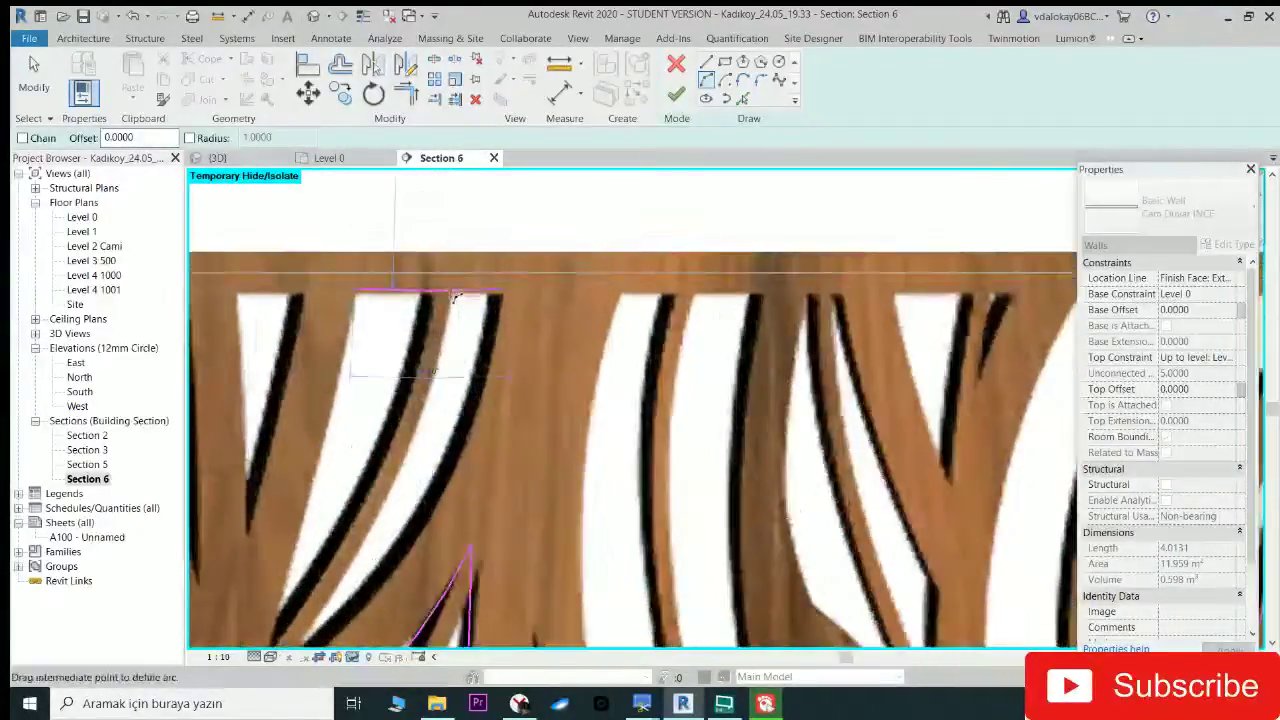
pyautogui.click(458, 298)
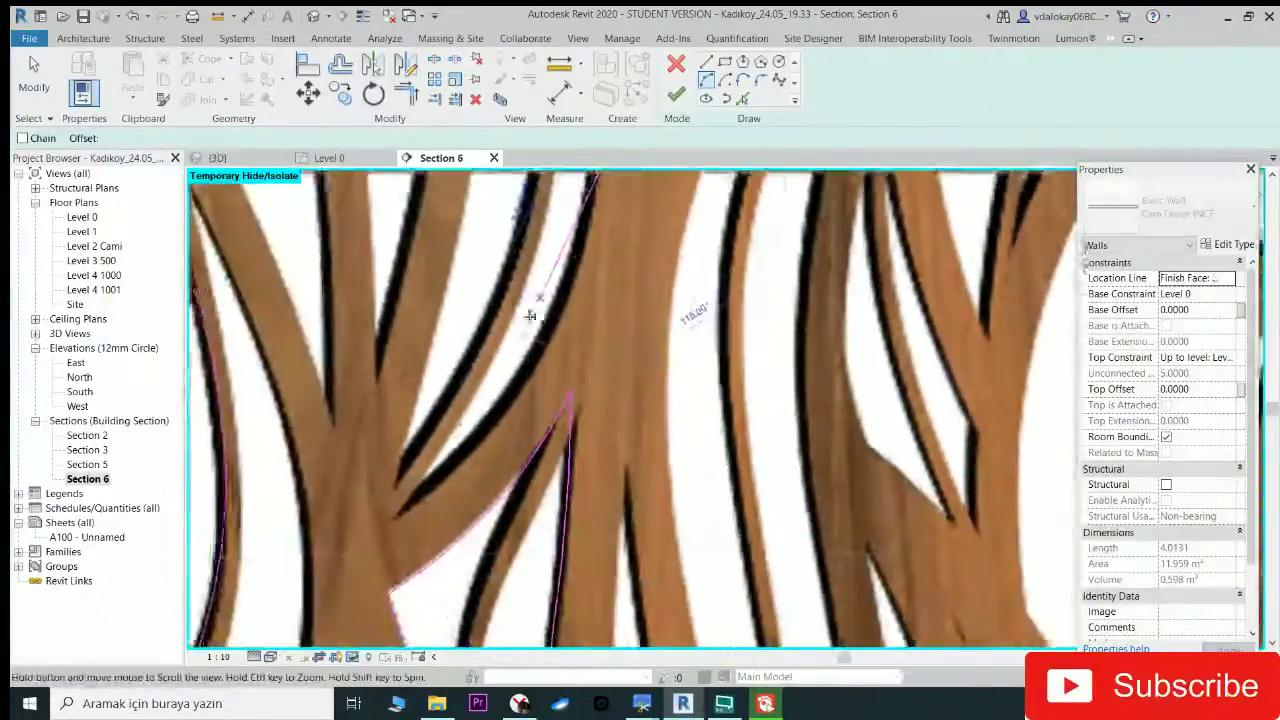
pyautogui.scroll(2, 541, 287)
pyautogui.click(541, 287)
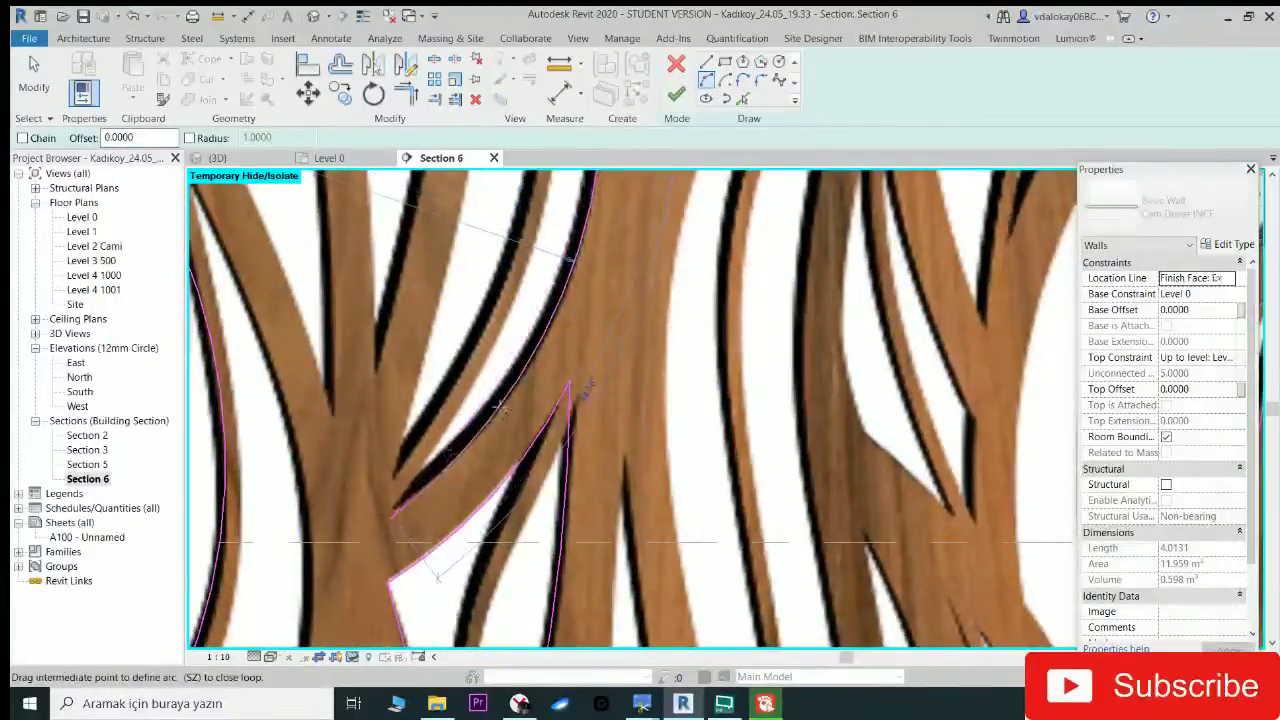
# Step: Draw arcs from the top vertex down to the opening's lower end
pyautogui.scroll(-3, 436, 341)
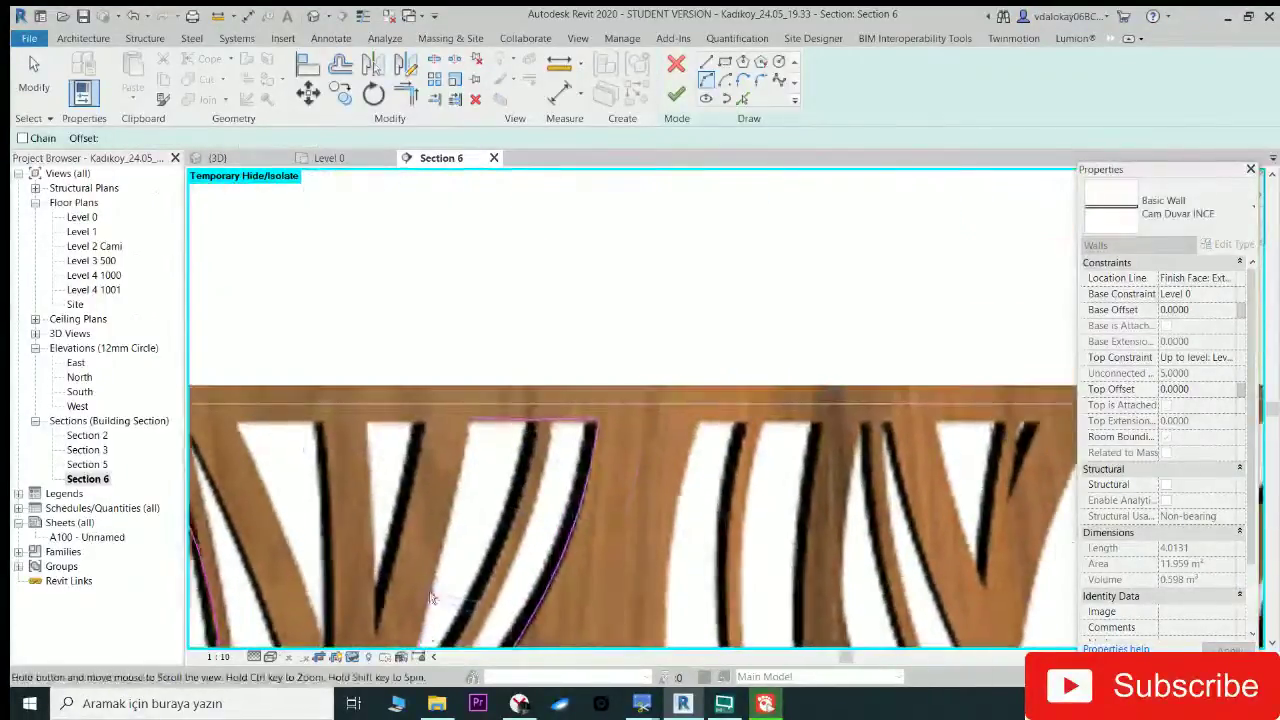
pyautogui.scroll(2, 452, 436)
pyautogui.click(452, 436)
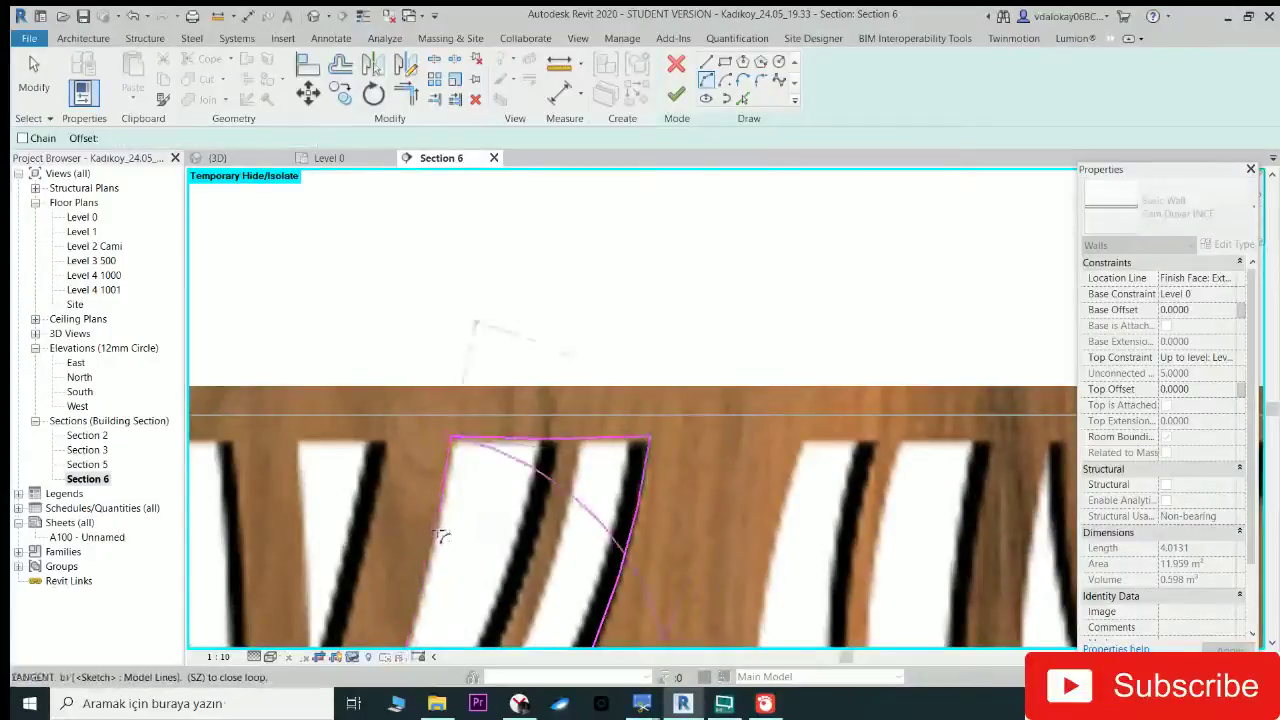
pyautogui.moveTo(443, 510); pyautogui.dragTo(438, 382, button='middle')
pyautogui.scroll(2, 438, 382)
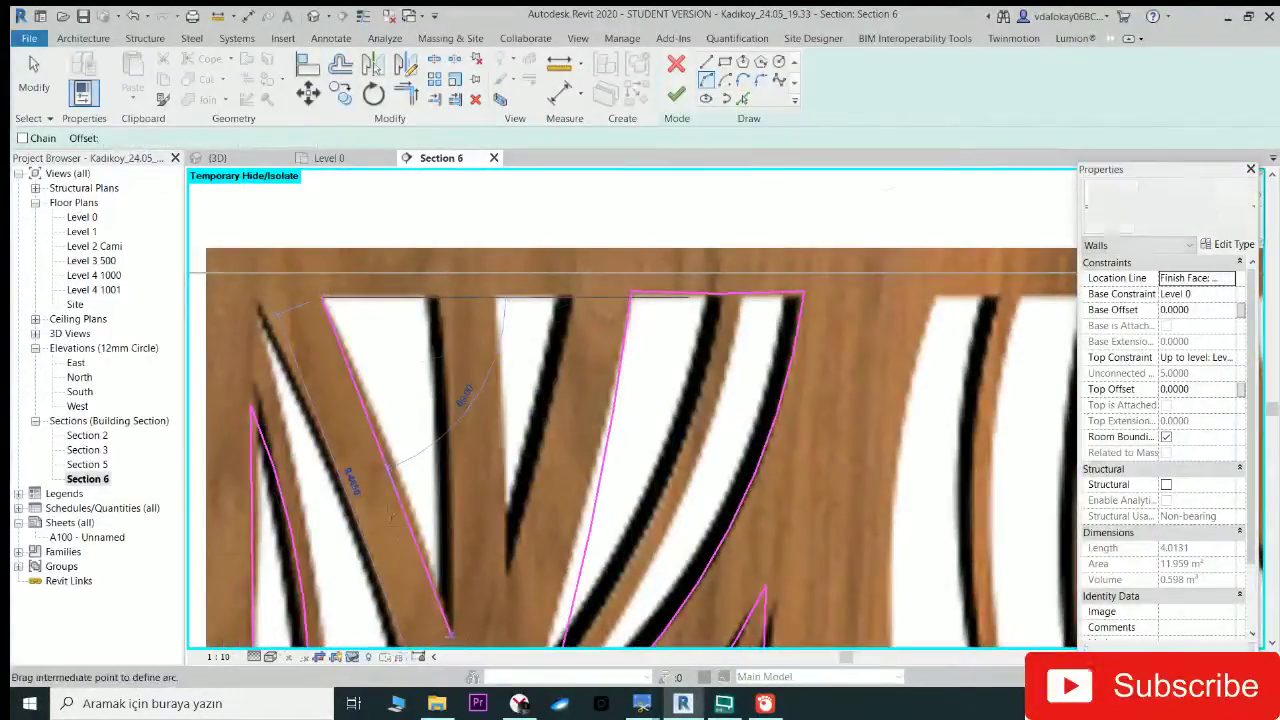
pyautogui.click(453, 638)
pyautogui.click(437, 297)
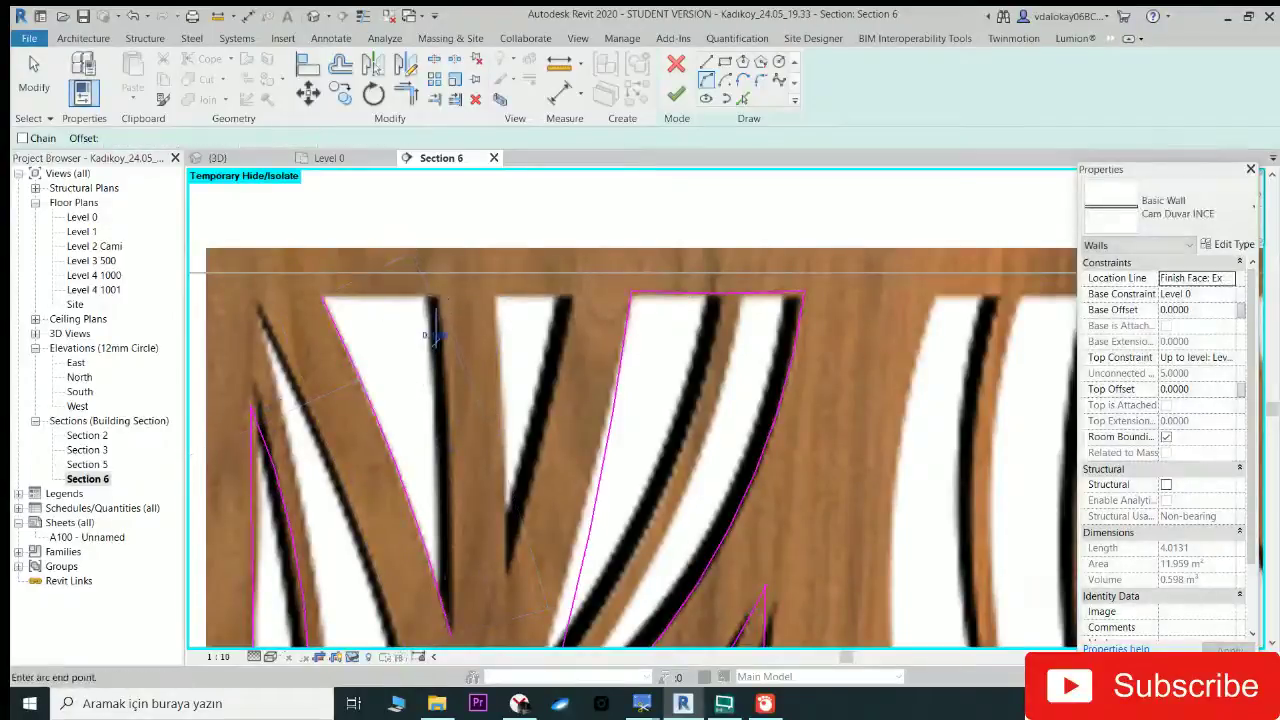
pyautogui.click(452, 636)
pyautogui.click(463, 515)
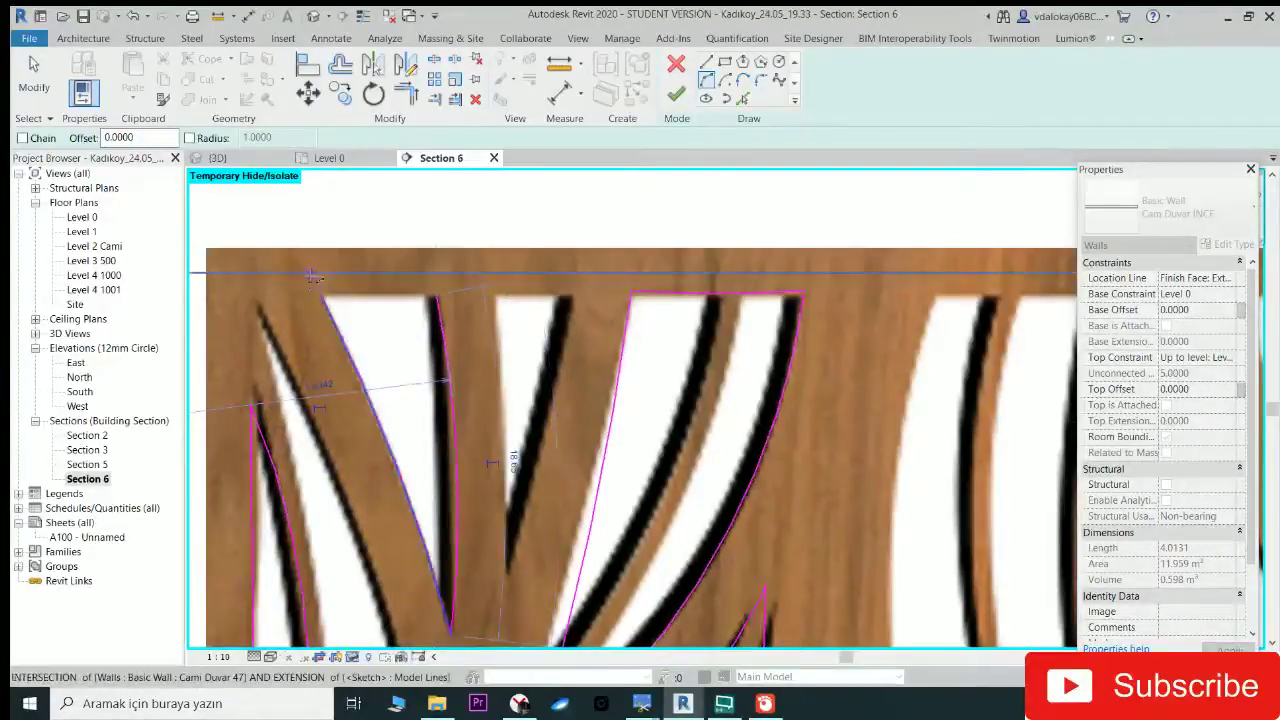
# Step: Close the opening's outline with a straight edge along the top
pyautogui.click(322, 297)
pyautogui.click(435, 297)
pyautogui.scroll(-2, 435, 297)
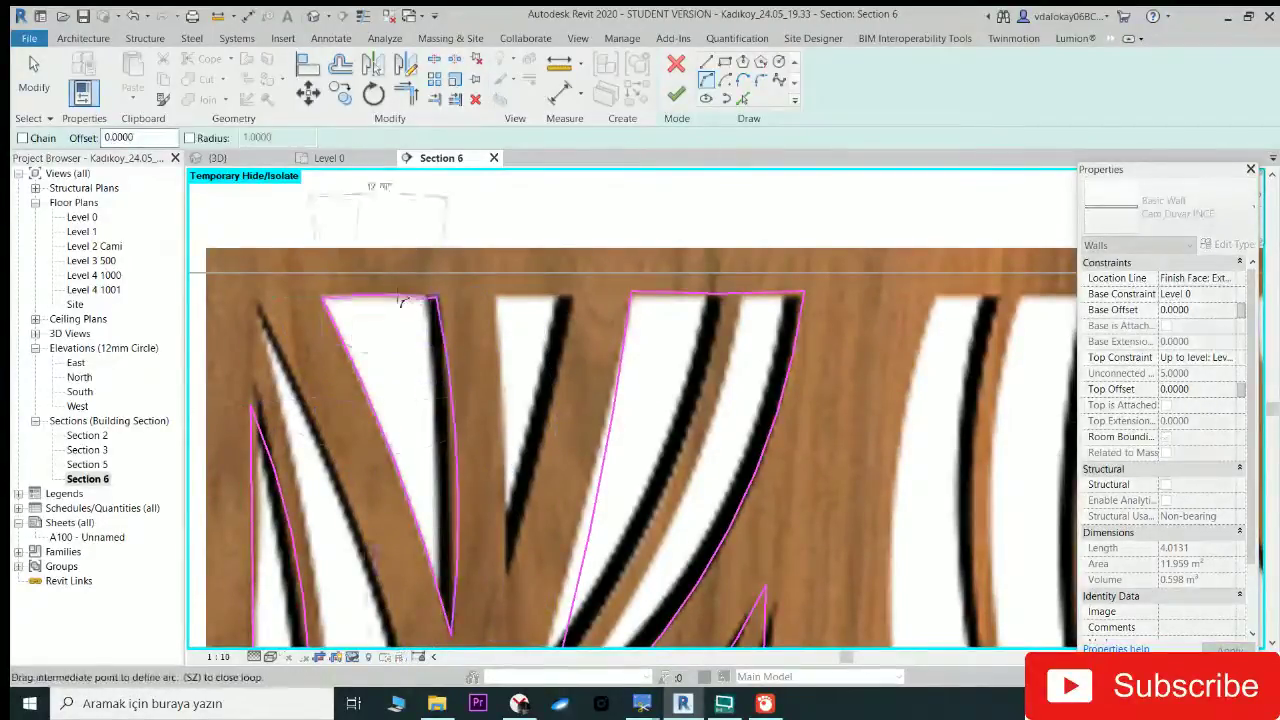
pyautogui.scroll(3, 612, 287)
pyautogui.scroll(-1, 612, 287)
pyautogui.scroll(-1, 612, 287)
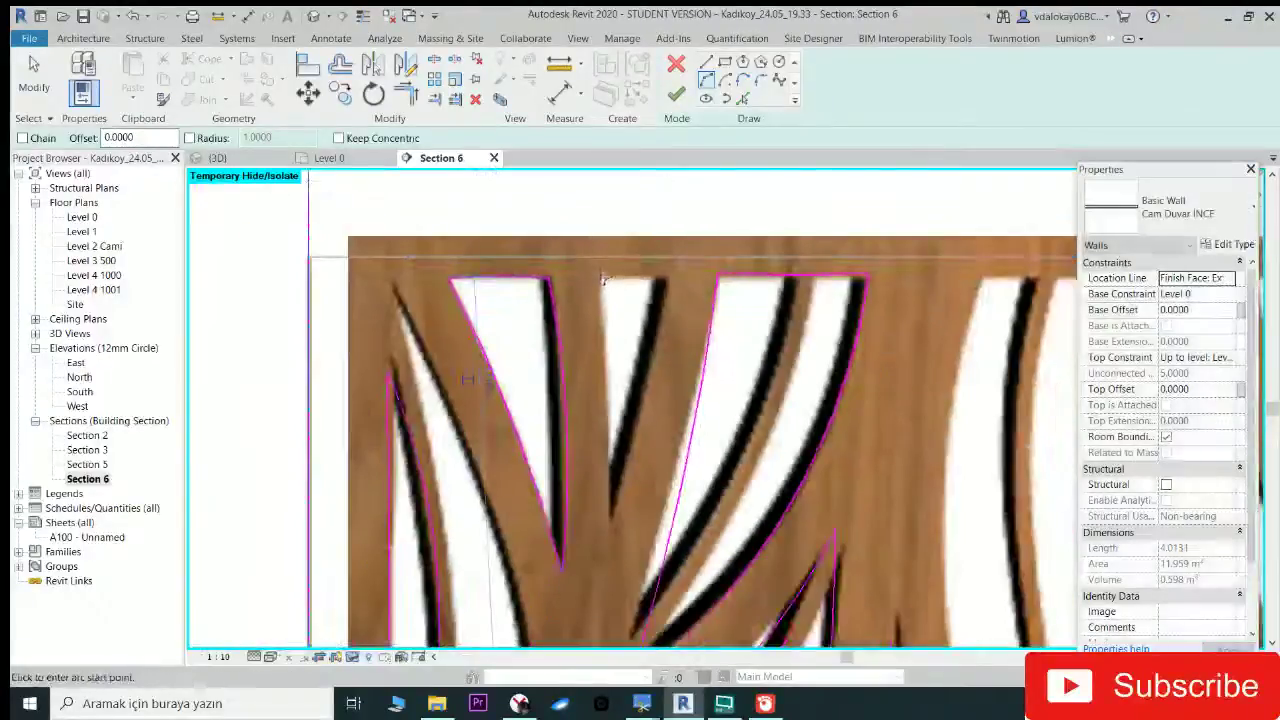
# Step: Add a nearly straight arc edge down from the panel top
pyautogui.click(599, 273)
pyautogui.click(601, 550)
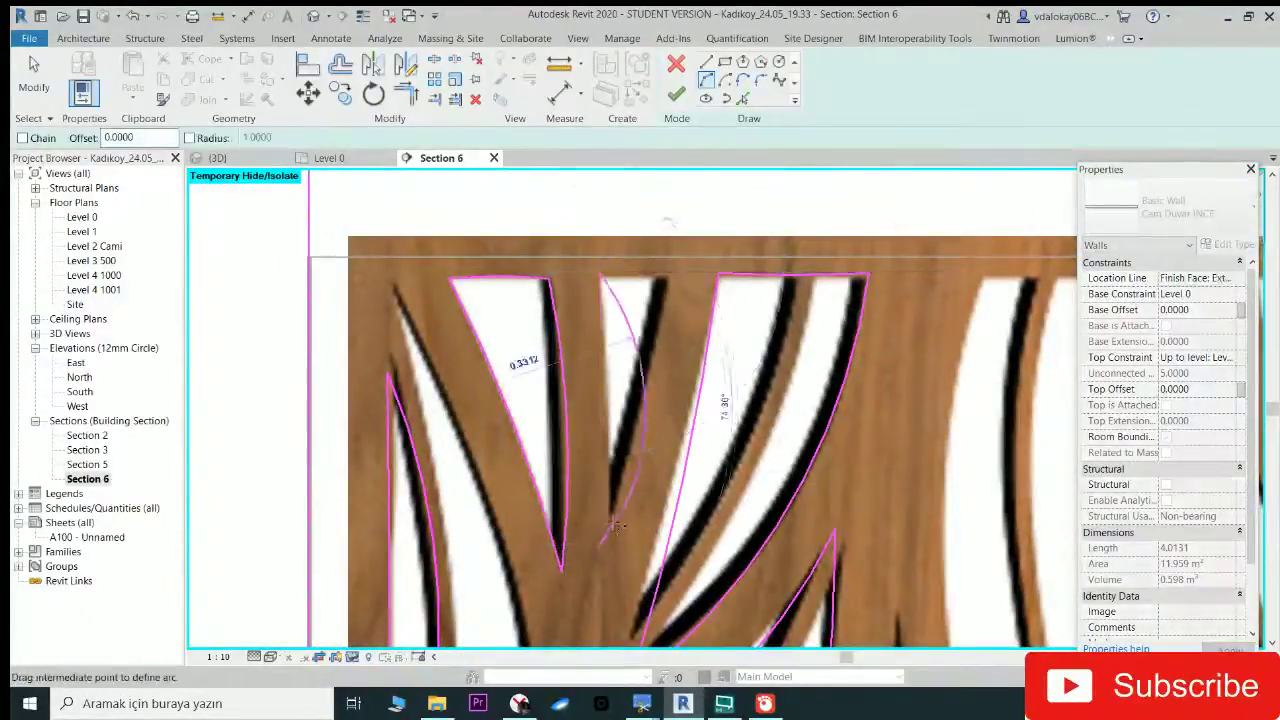
pyautogui.click(609, 510)
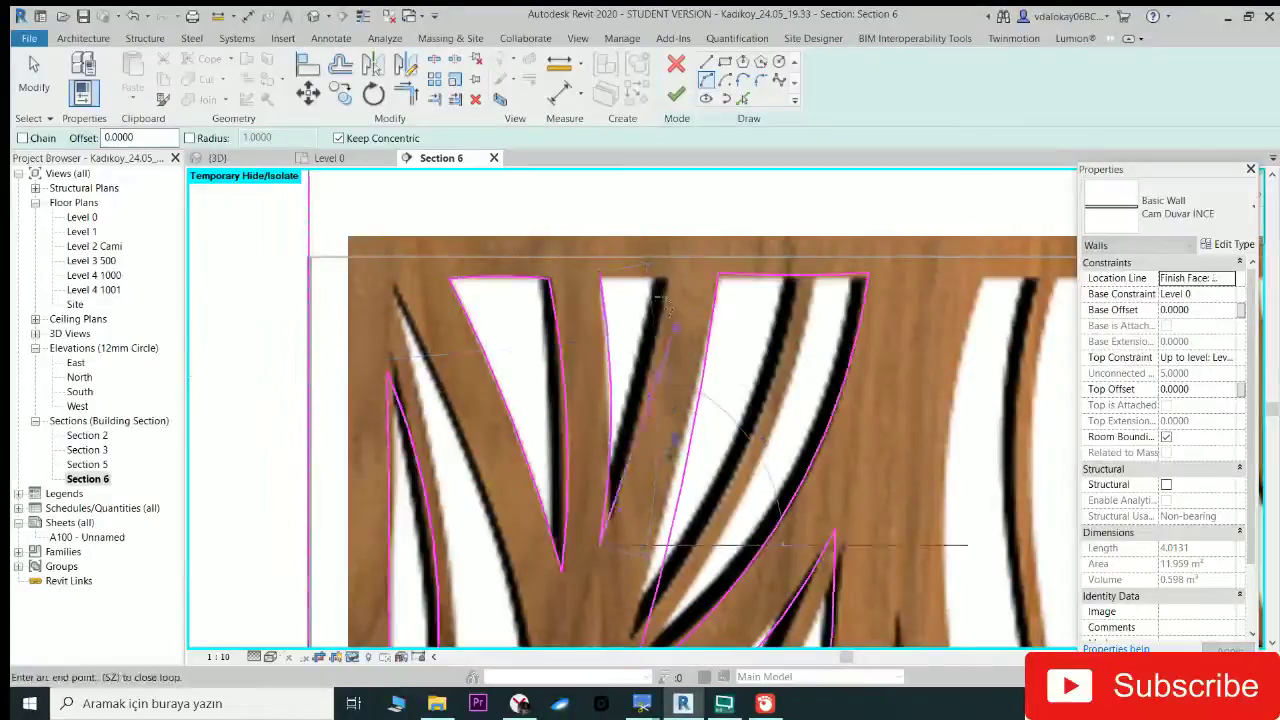
pyautogui.click(601, 545)
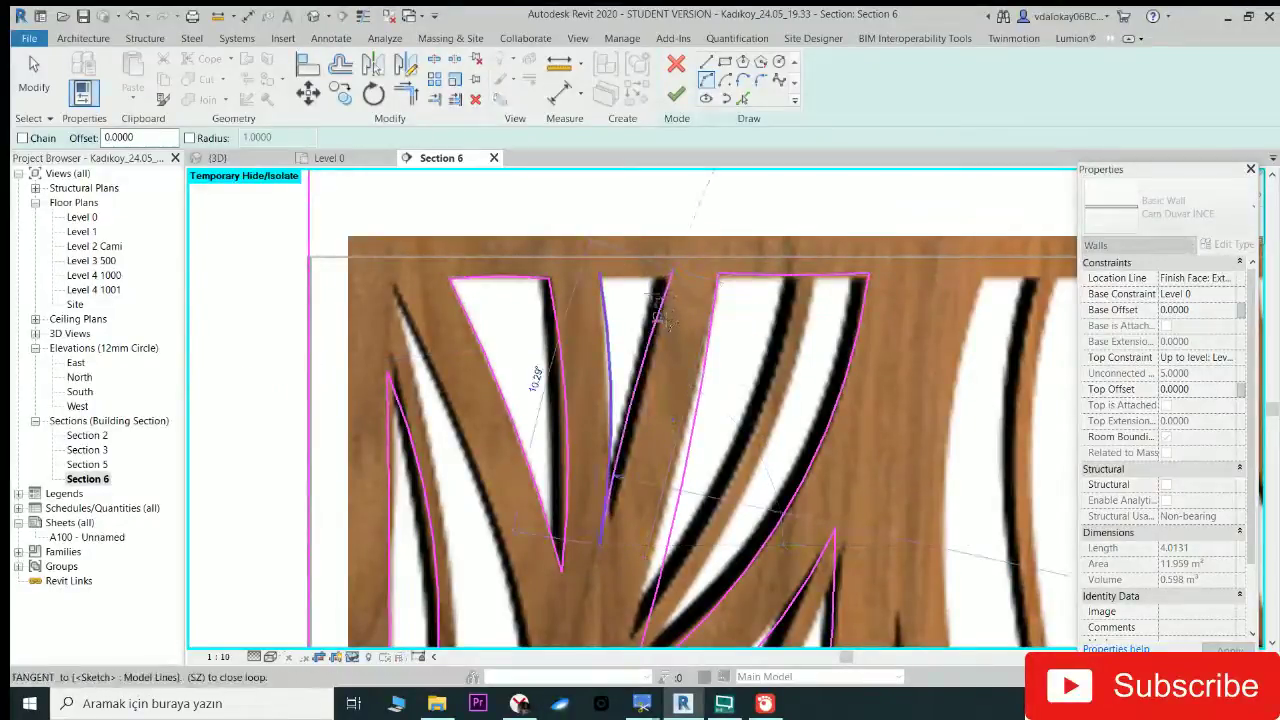
pyautogui.press('Escape')
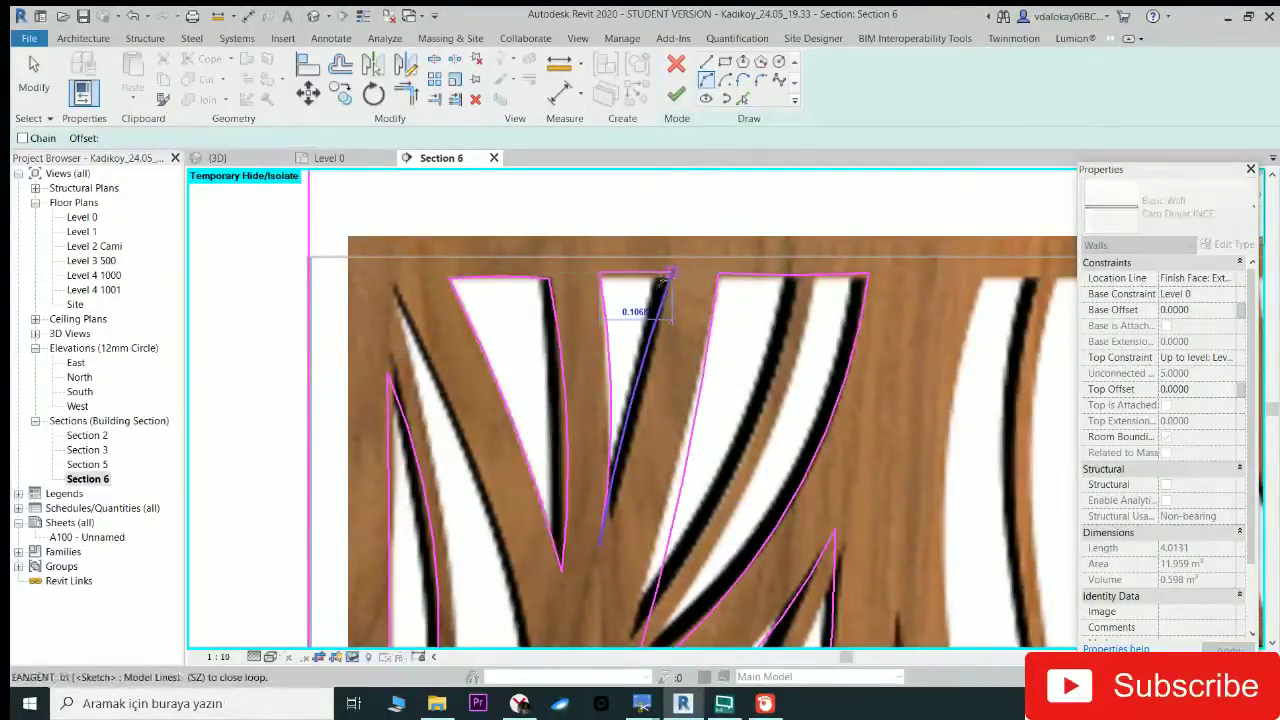
pyautogui.scroll(2, 650, 280)
pyautogui.scroll(-3, 652, 281)
pyautogui.scroll(-2, 620, 250)
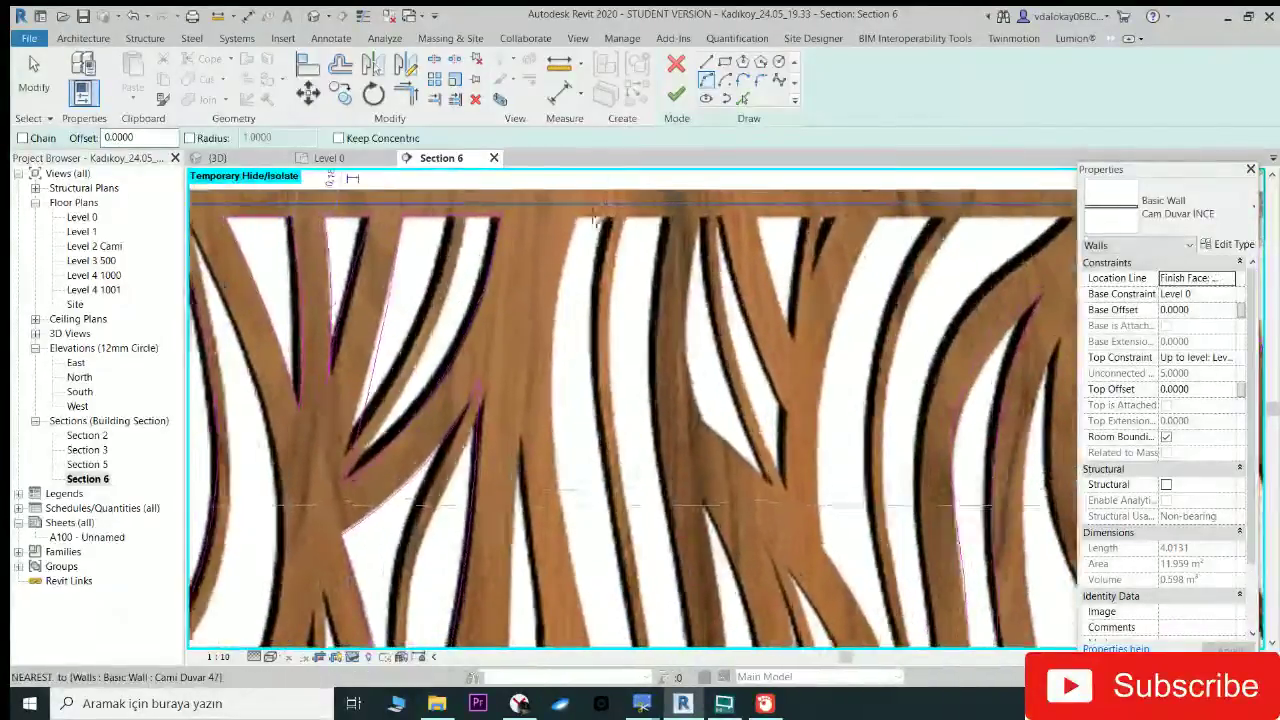
pyautogui.scroll(3, 594, 218)
# Step: Trace a line and an arc along another opening's top edge
pyautogui.click(548, 224)
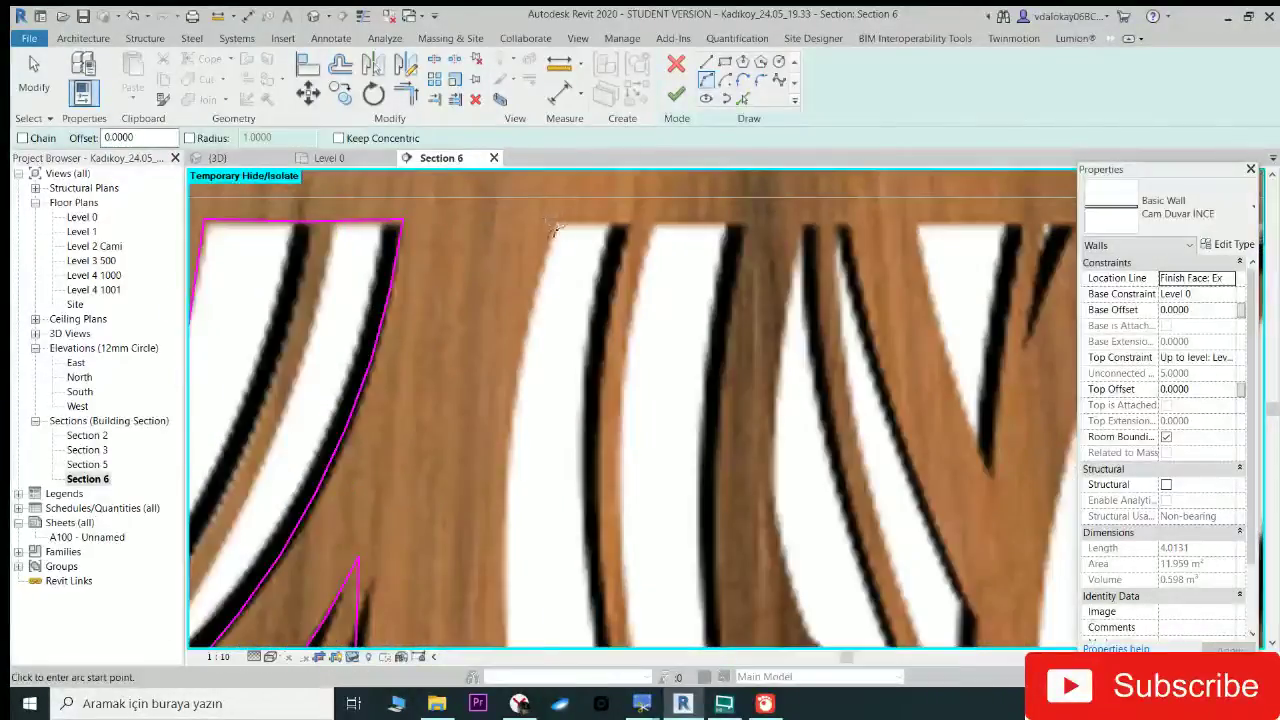
pyautogui.click(738, 226)
pyautogui.scroll(1, 663, 232)
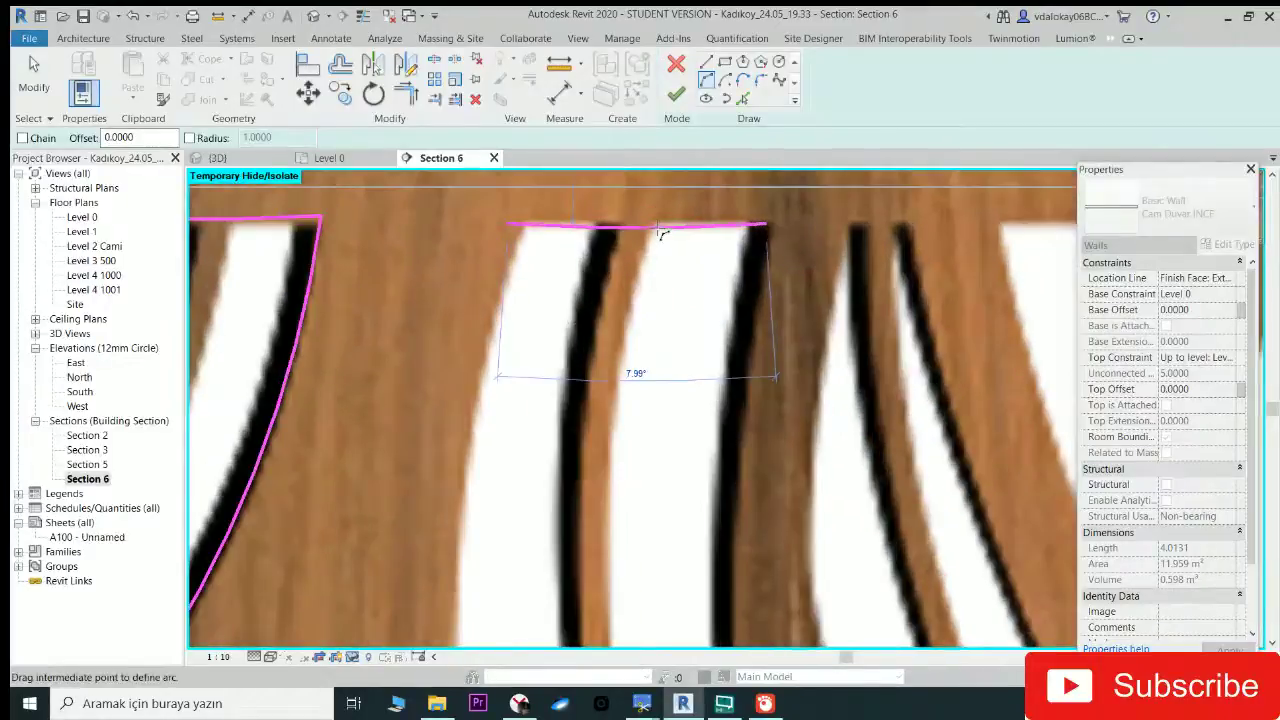
pyautogui.click(768, 224)
pyautogui.scroll(-2, 700, 260)
pyautogui.moveTo(660, 340); pyautogui.dragTo(634, 302, button='middle')
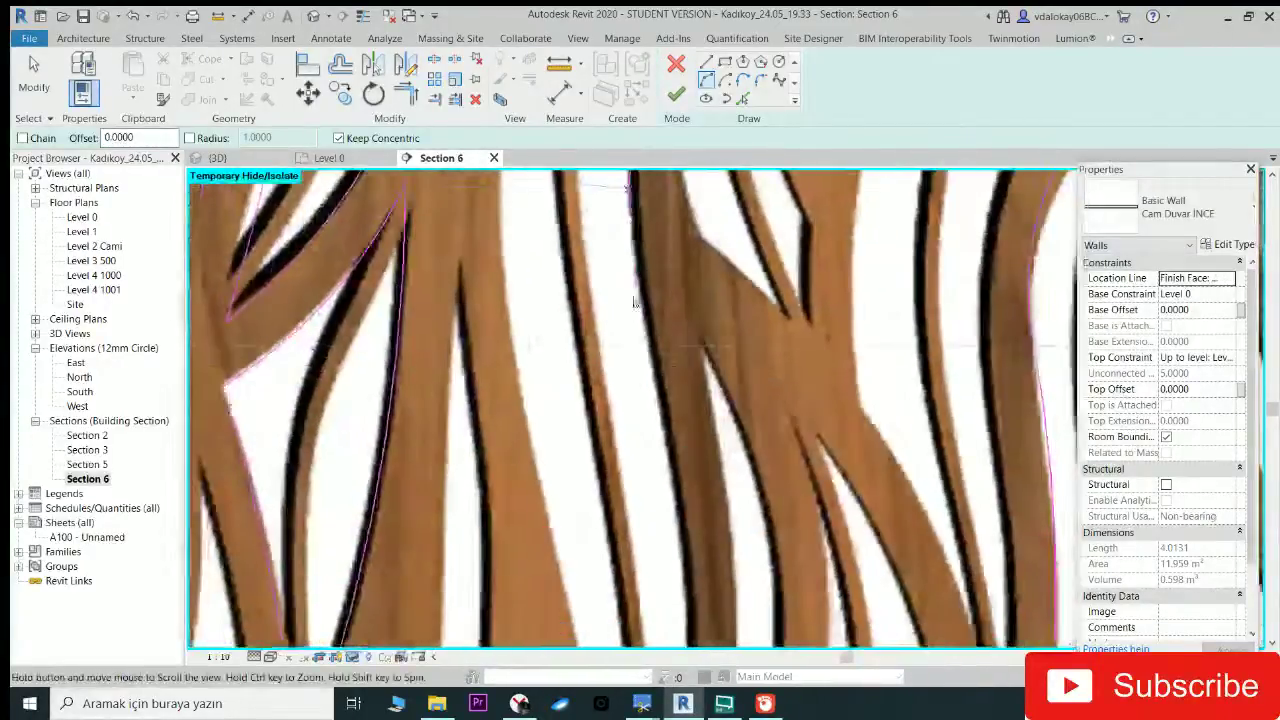
# Step: Trace arcs down the next slat edges to the lower slat corner
pyautogui.click(667, 433)
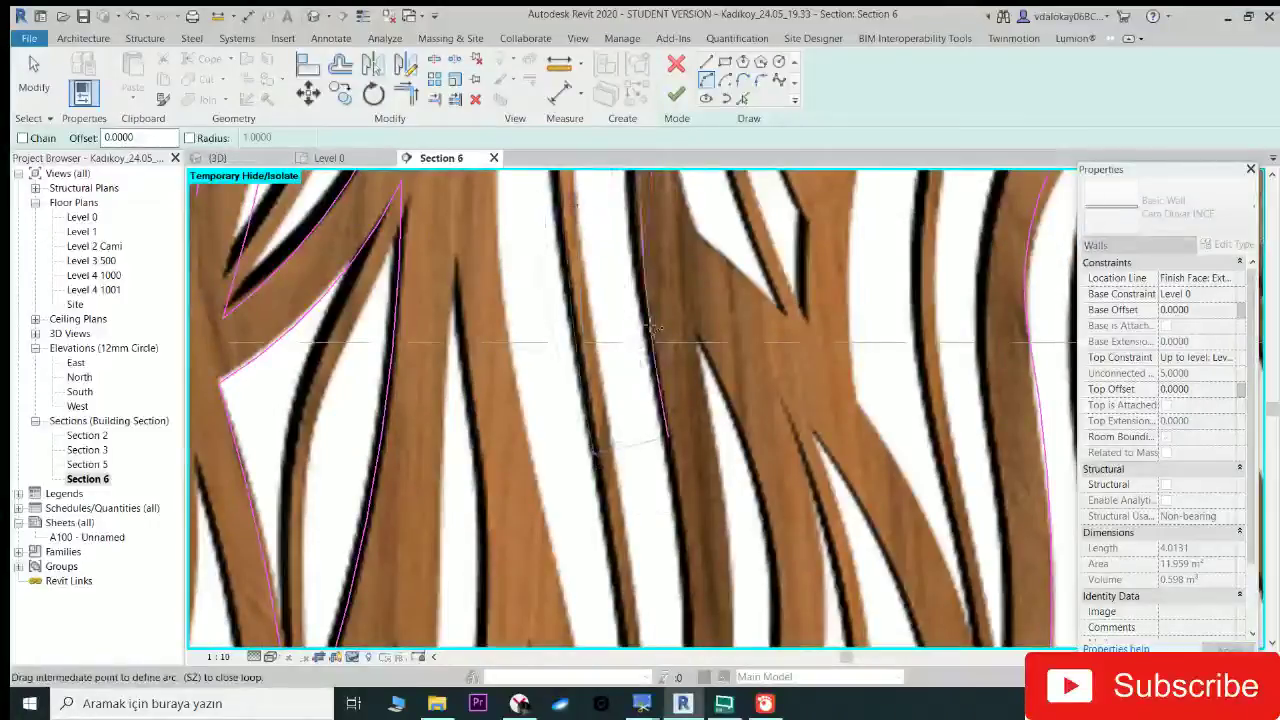
pyautogui.click(650, 330)
pyautogui.moveTo(650, 330)
pyautogui.mouseDown(button='middle')
pyautogui.moveTo(600, 295)
pyautogui.moveTo(535, 205)
pyautogui.mouseUp(button='middle')
pyautogui.click(488, 607)
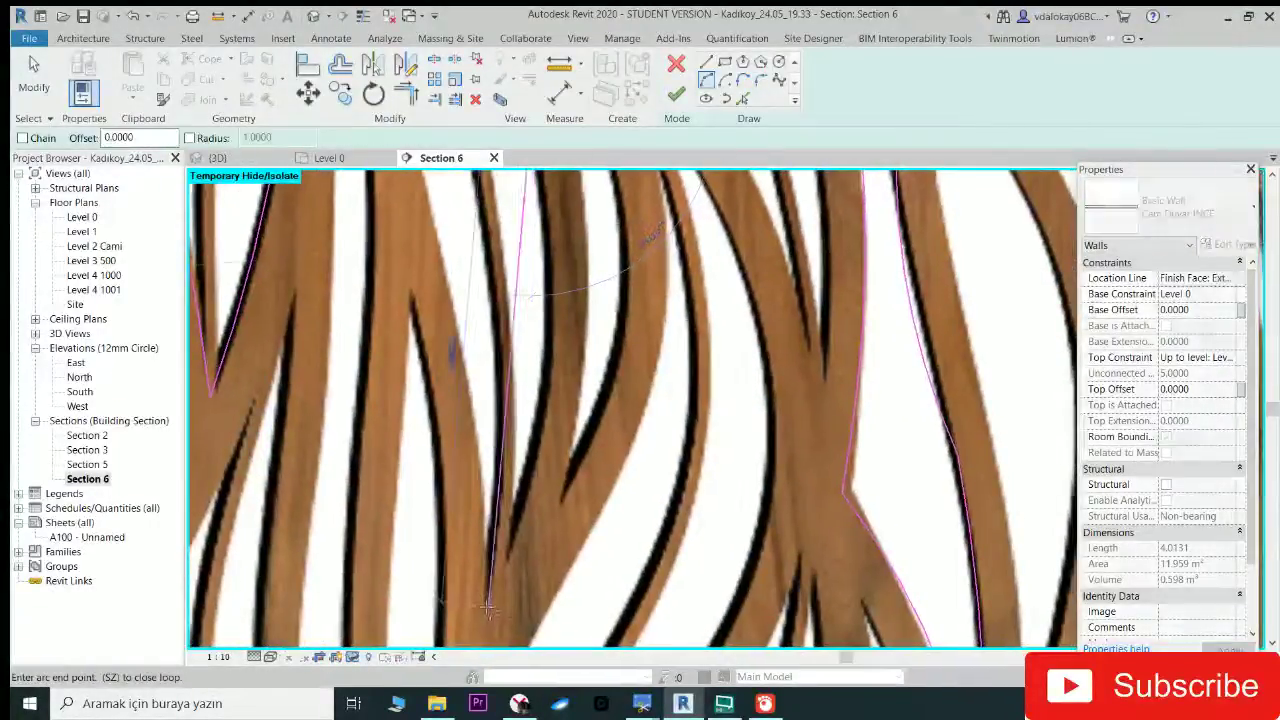
pyautogui.click(476, 464)
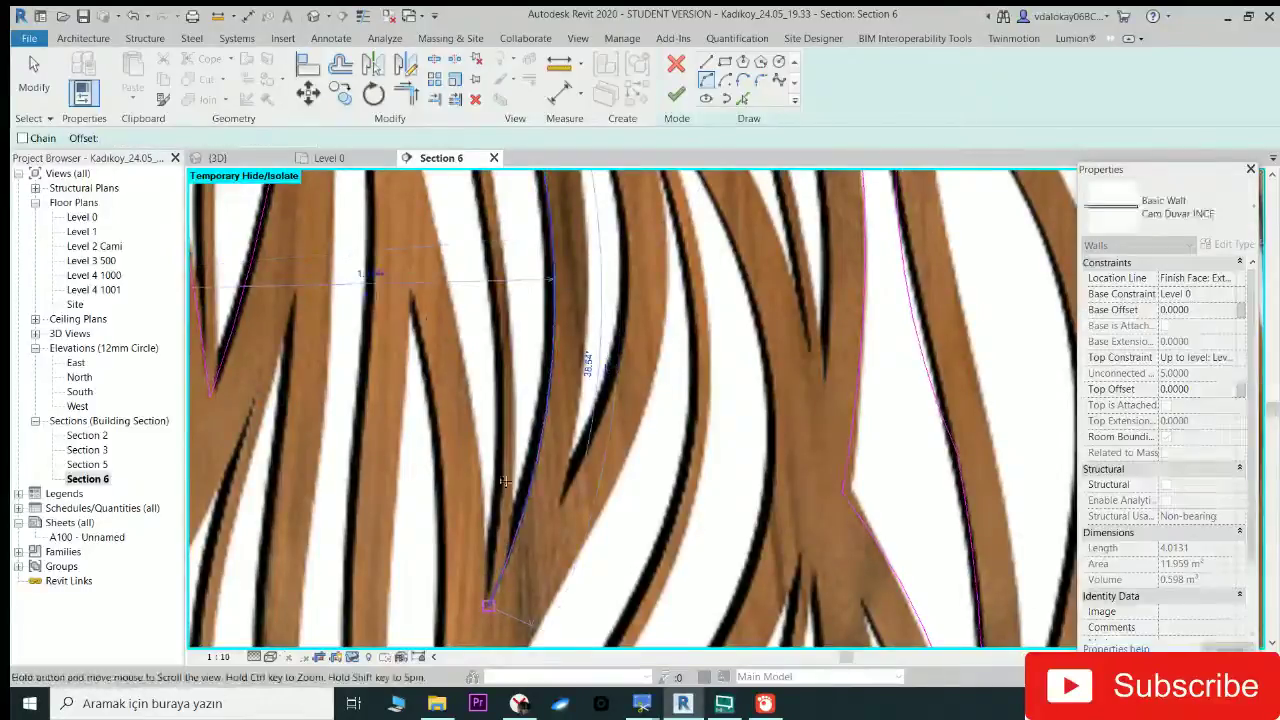
pyautogui.scroll(2, 495, 425)
pyautogui.scroll(2, 510, 392)
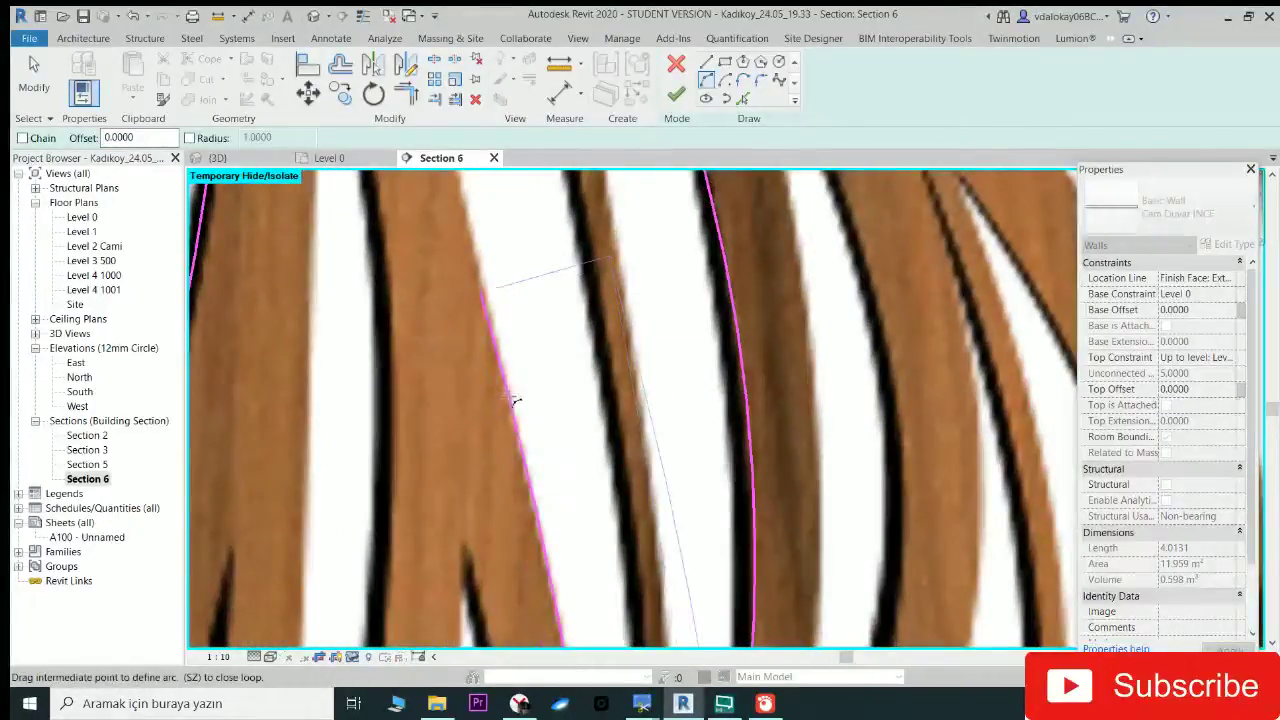
# Step: Switch to straight lines with LI and close the edge at the opening's top point
pyautogui.press('l')
pyautogui.press('i')
pyautogui.scroll(-2, 478, 250)
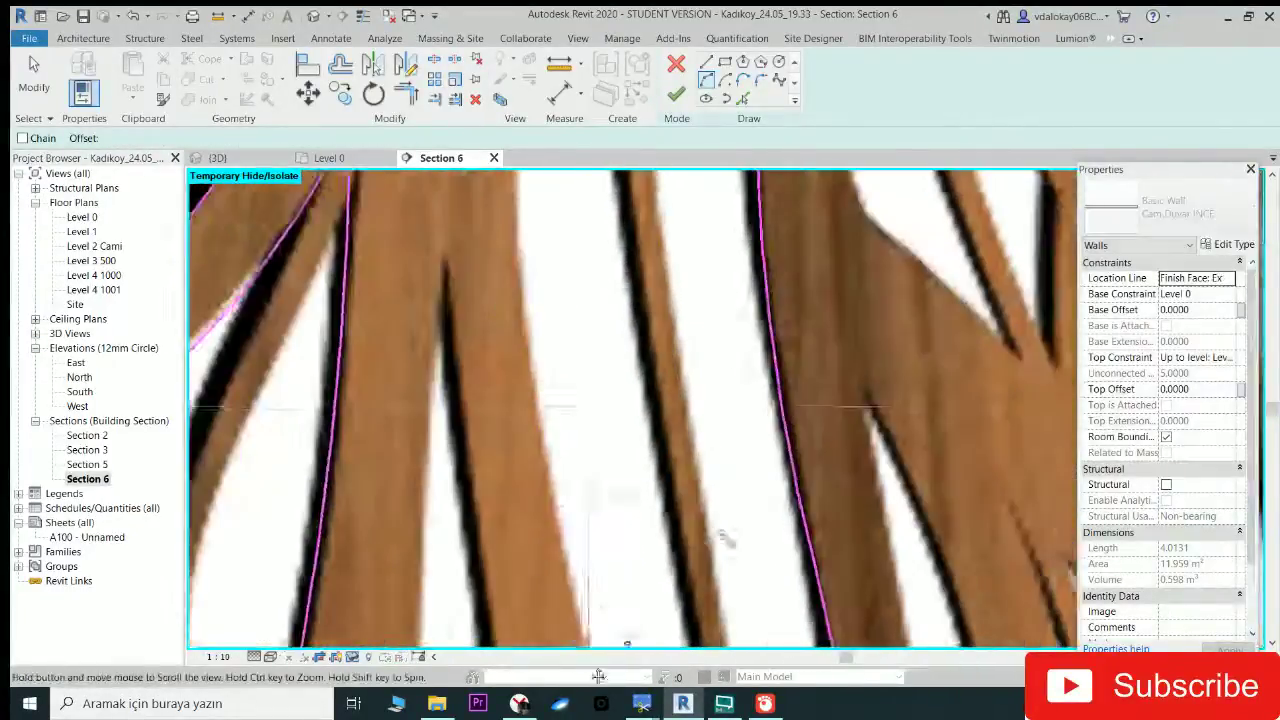
pyautogui.scroll(-2, 720, 530)
pyautogui.scroll(-2, 614, 623)
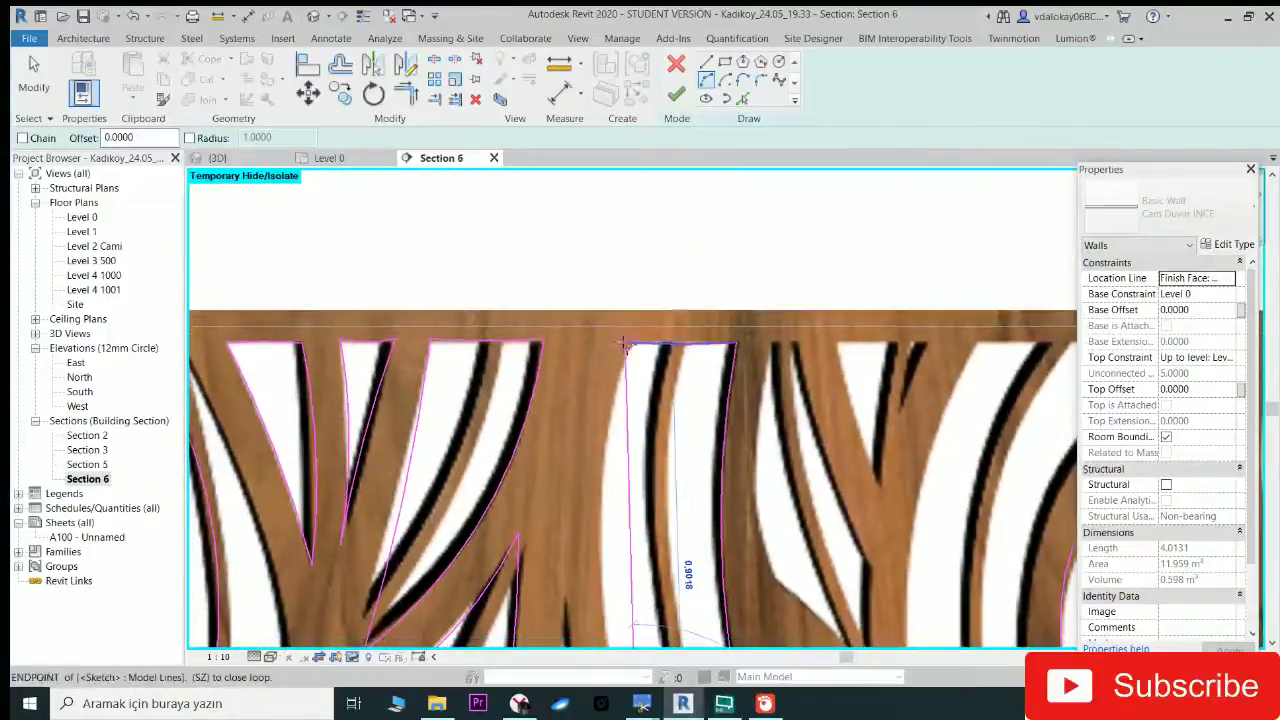
pyautogui.click(629, 347)
pyautogui.scroll(-2, 560, 370)
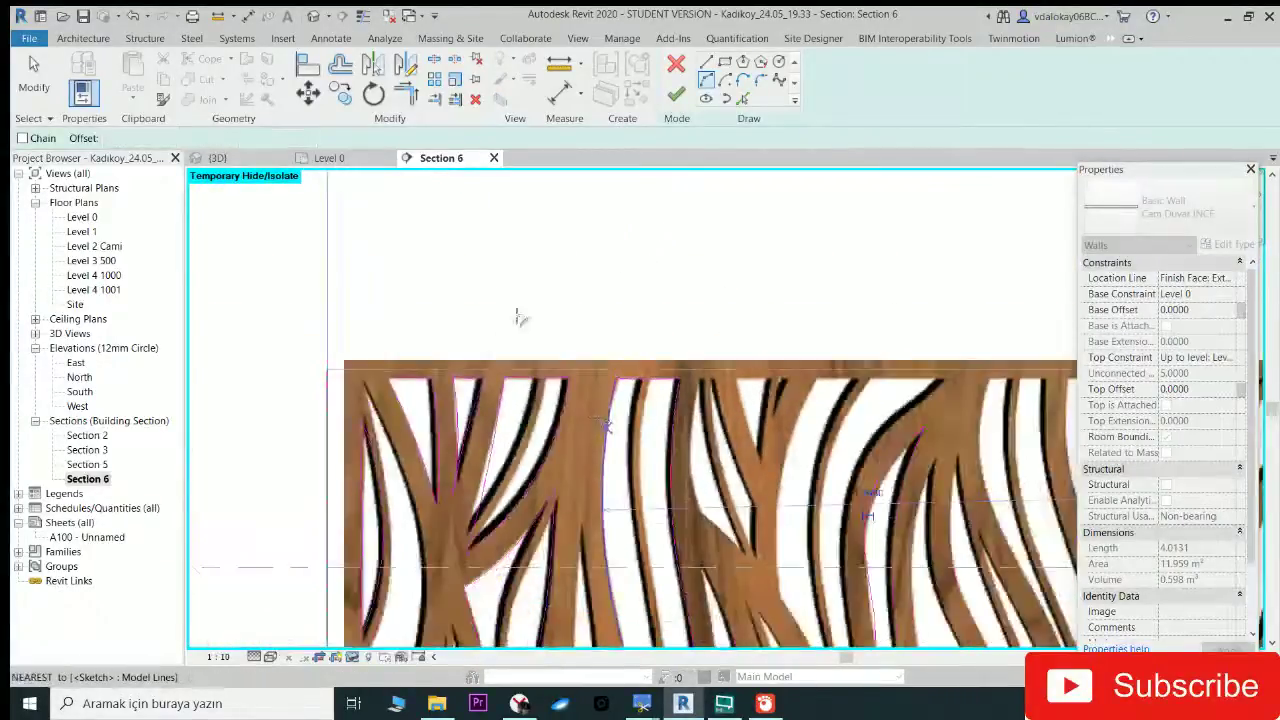
pyautogui.scroll(1, 500, 400)
pyautogui.scroll(-2, 480, 412)
# Step: Draw arcs from the panel's top corner along the wall edge and slat
pyautogui.scroll(3, 480, 412)
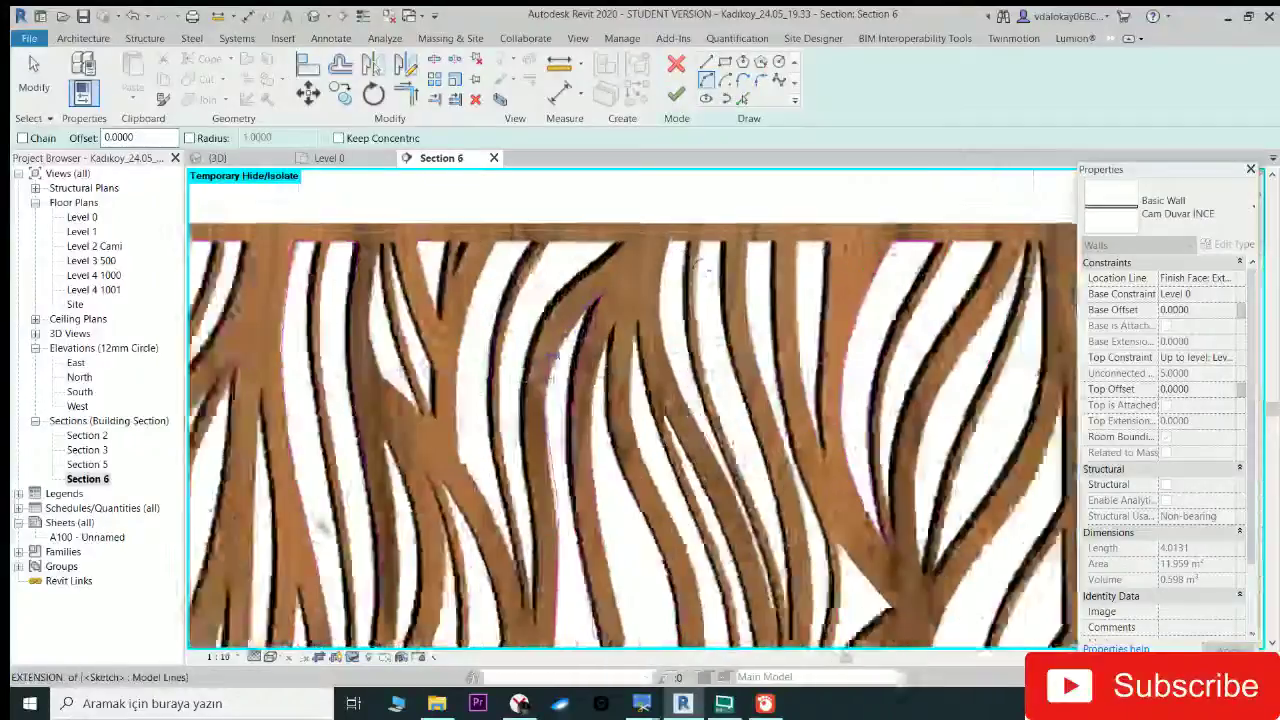
pyautogui.scroll(-1, 857, 614)
pyautogui.scroll(1, 678, 213)
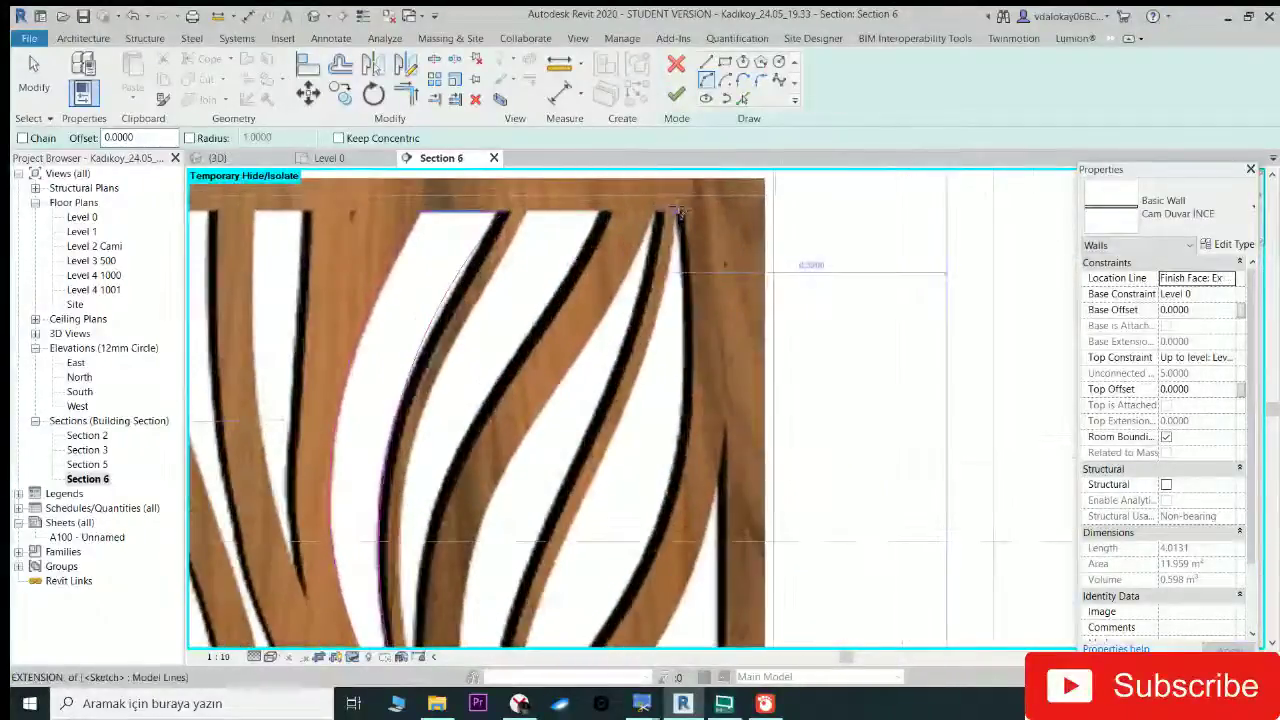
pyautogui.click(678, 213)
pyautogui.scroll(1, 437, 410)
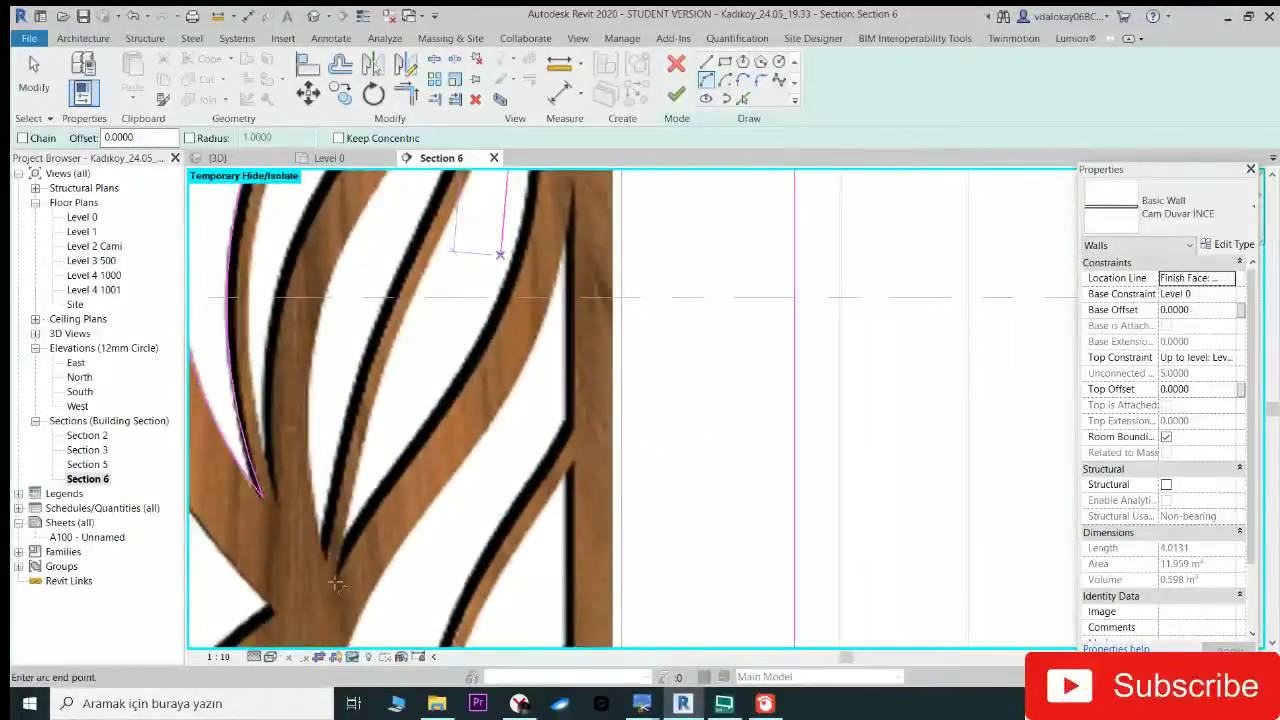
pyautogui.click(474, 375)
pyautogui.click(340, 588)
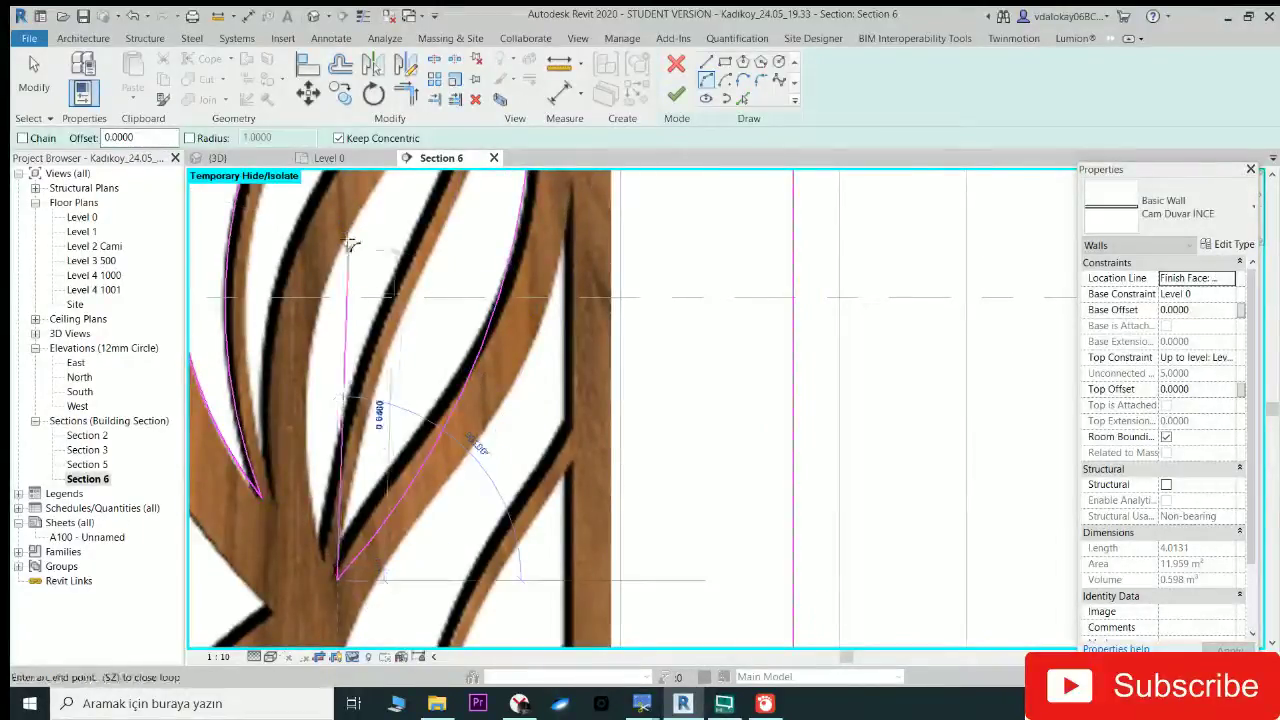
pyautogui.click(272, 215)
pyautogui.click(316, 358)
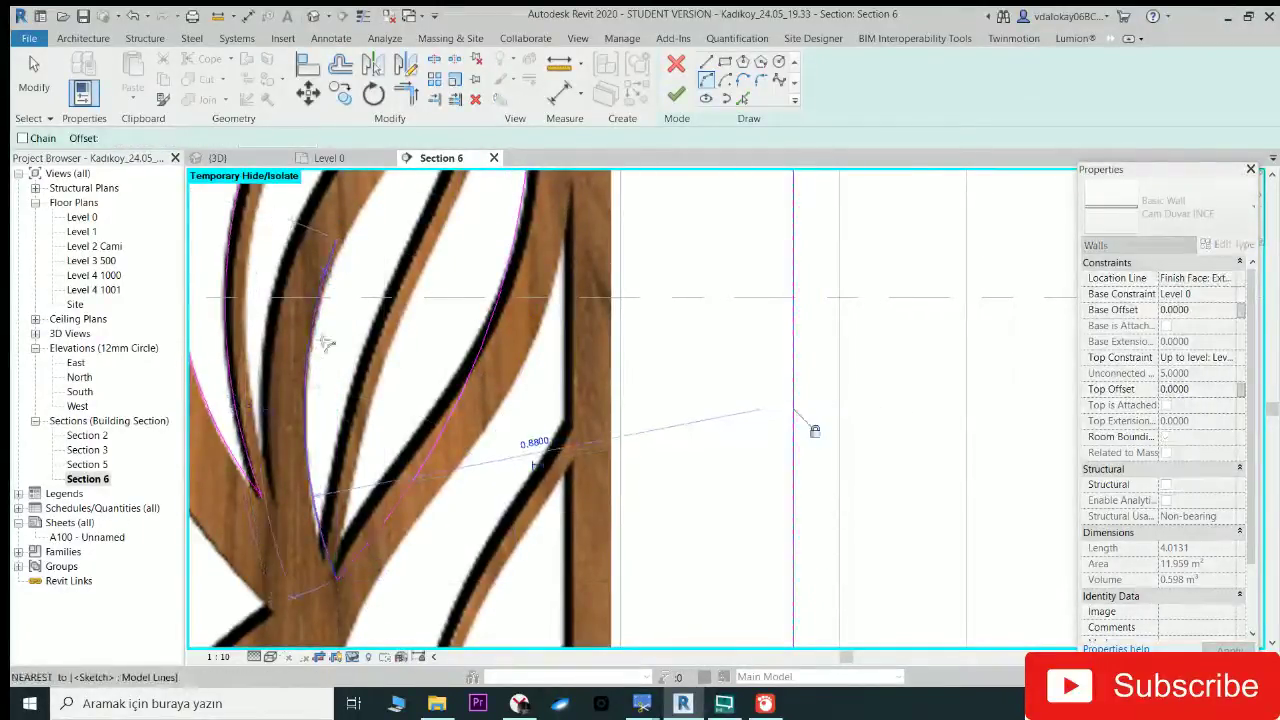
# Step: Add arcs down the panel edge and the narrow opening's right edge
pyautogui.scroll(1, 328, 350)
pyautogui.moveTo(358, 346); pyautogui.dragTo(420, 457, button='middle')
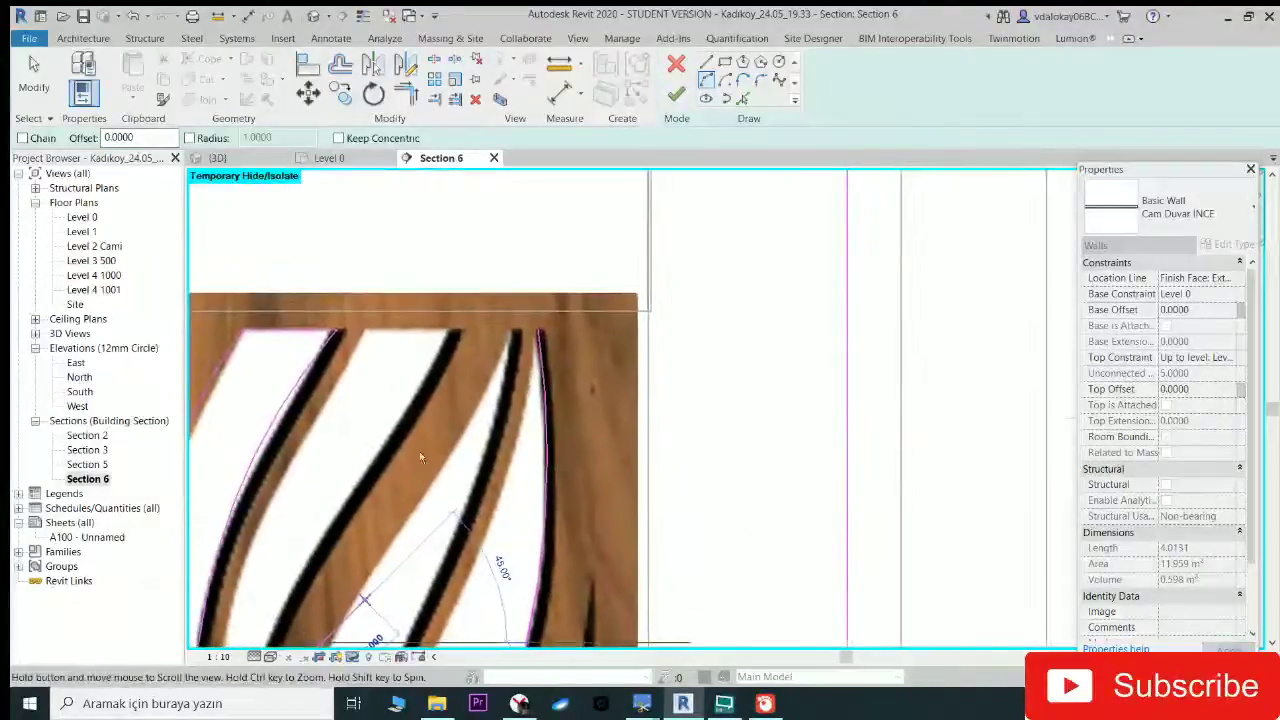
pyautogui.click(365, 598)
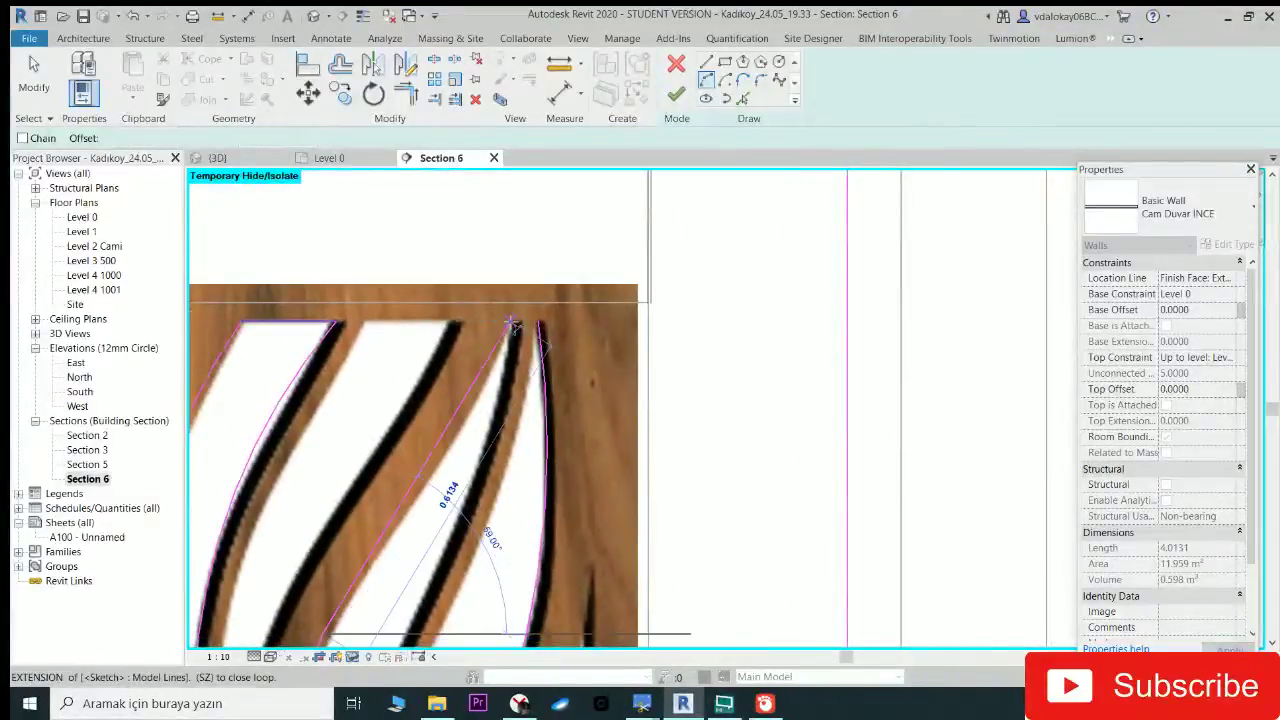
pyautogui.click(463, 433)
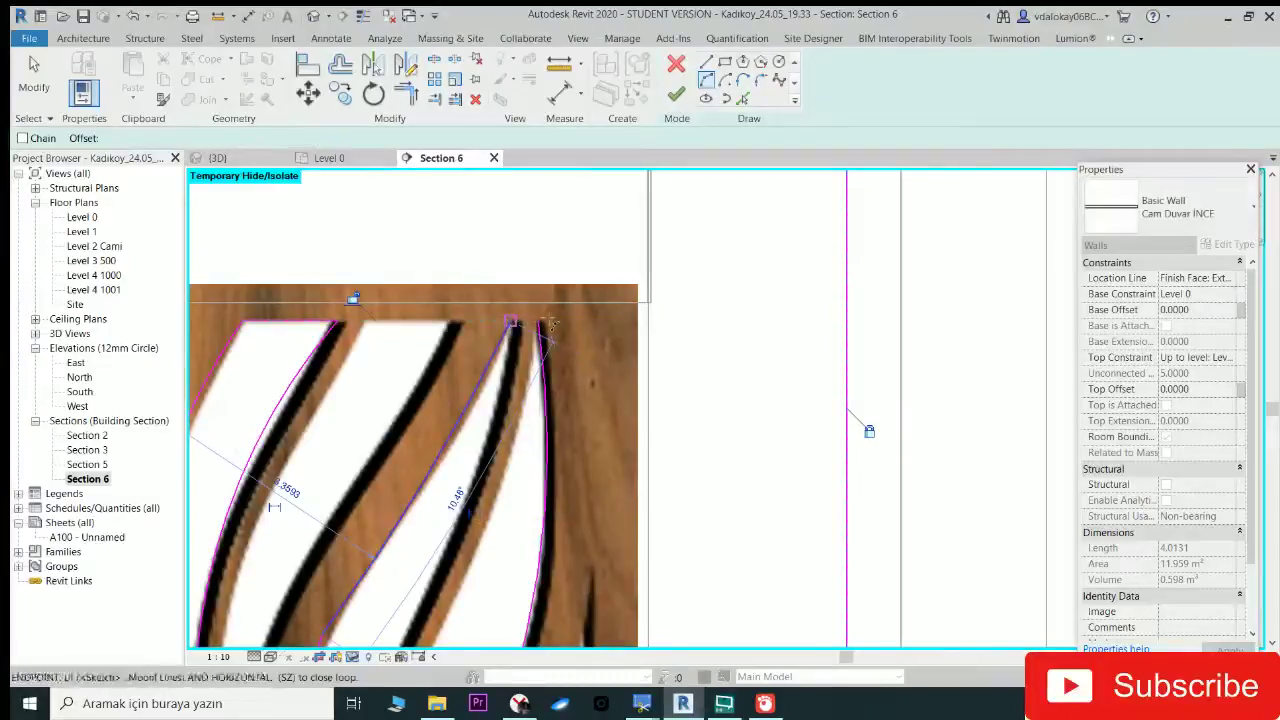
pyautogui.scroll(1, 548, 322)
pyautogui.click(535, 323)
pyautogui.scroll(2, 530, 323)
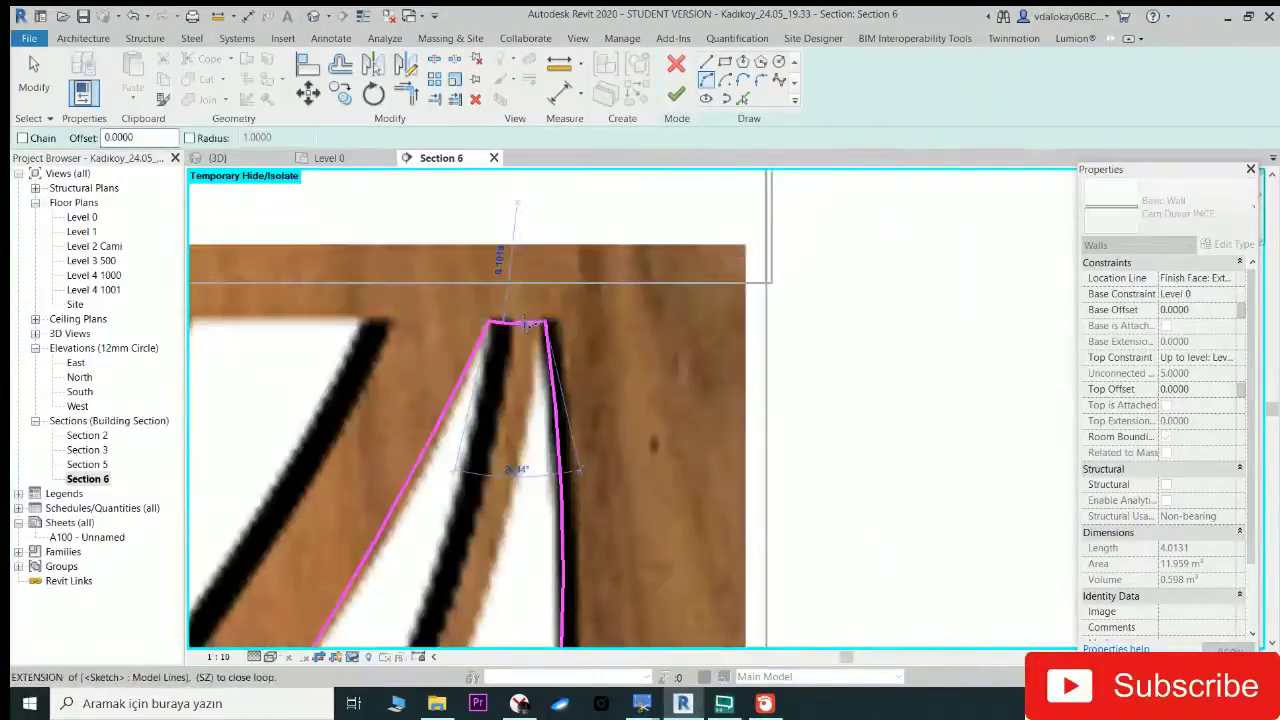
pyautogui.scroll(-3, 530, 322)
pyautogui.scroll(-2, 530, 322)
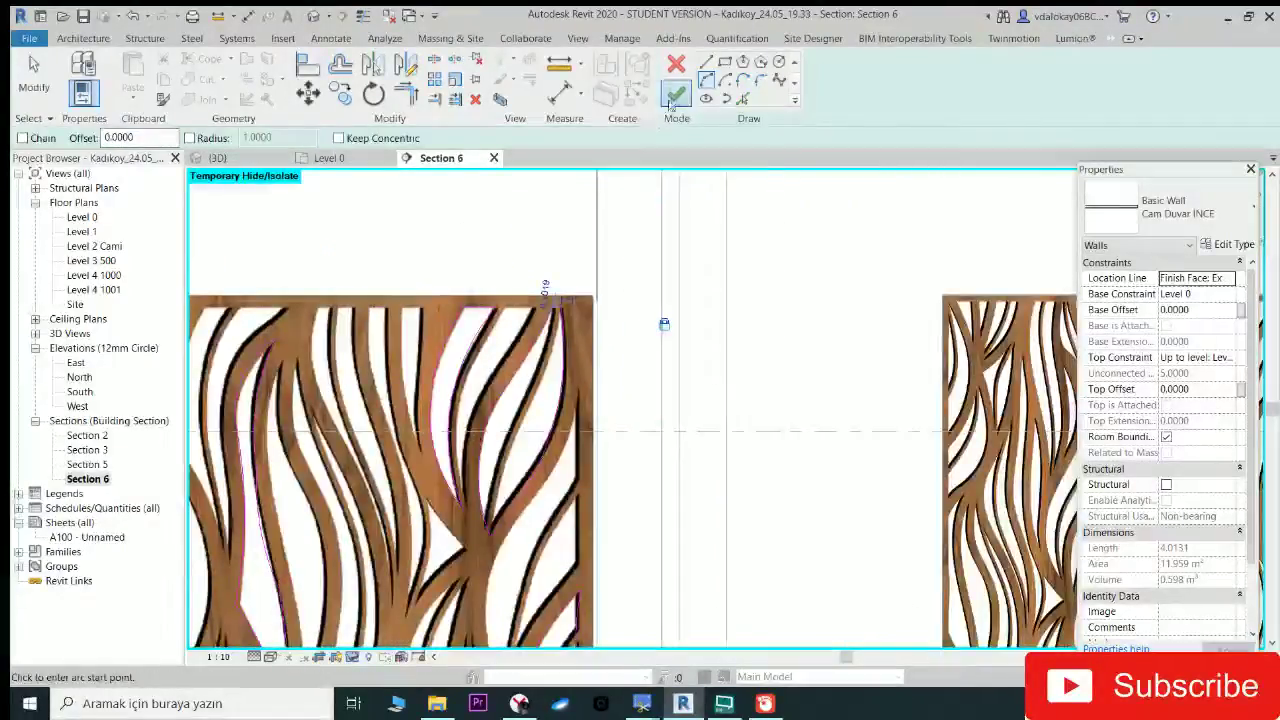
# Step: Apply the wall profile and inspect the mosque wall in the 3D view
pyautogui.click(676, 93)
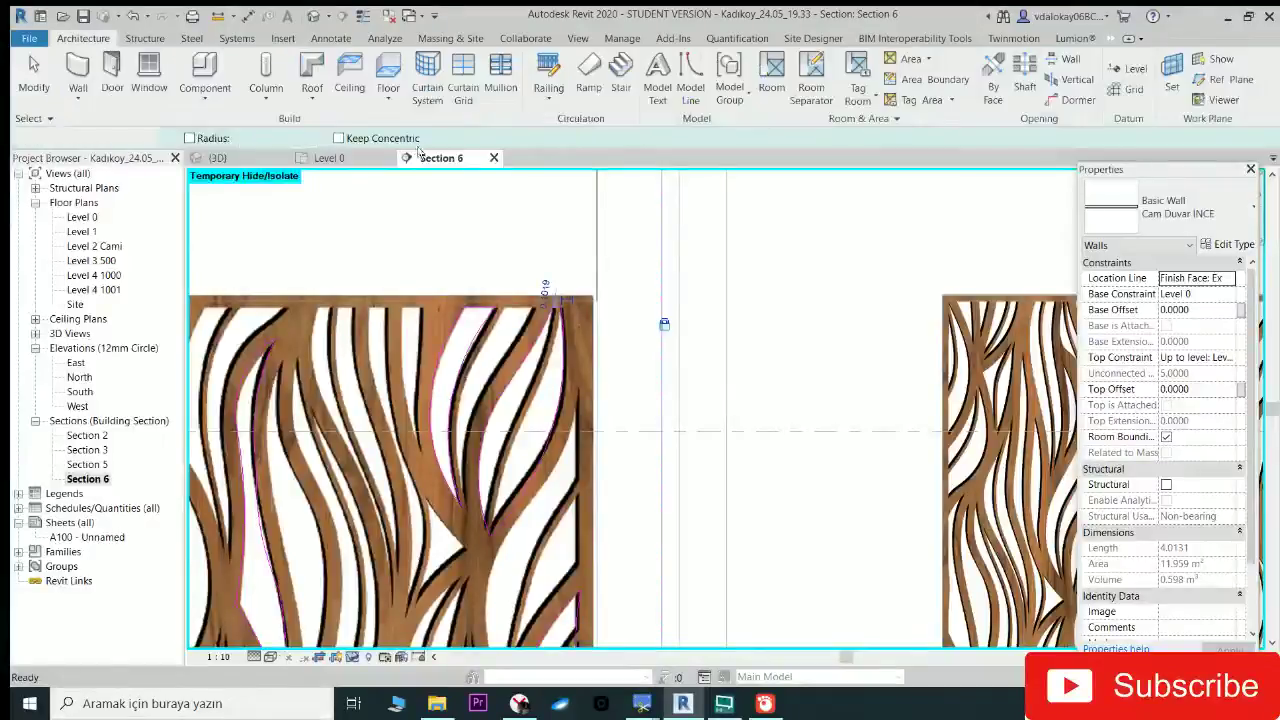
pyautogui.click(314, 17)
pyautogui.moveTo(600, 400)
pyautogui.keyDown('shift'); pyautogui.mouseDown(button='middle')
pyautogui.moveTo(505, 372)
pyautogui.moveTo(643, 437)
pyautogui.moveTo(560, 420)
pyautogui.mouseUp(button='middle'); pyautogui.keyUp('shift')
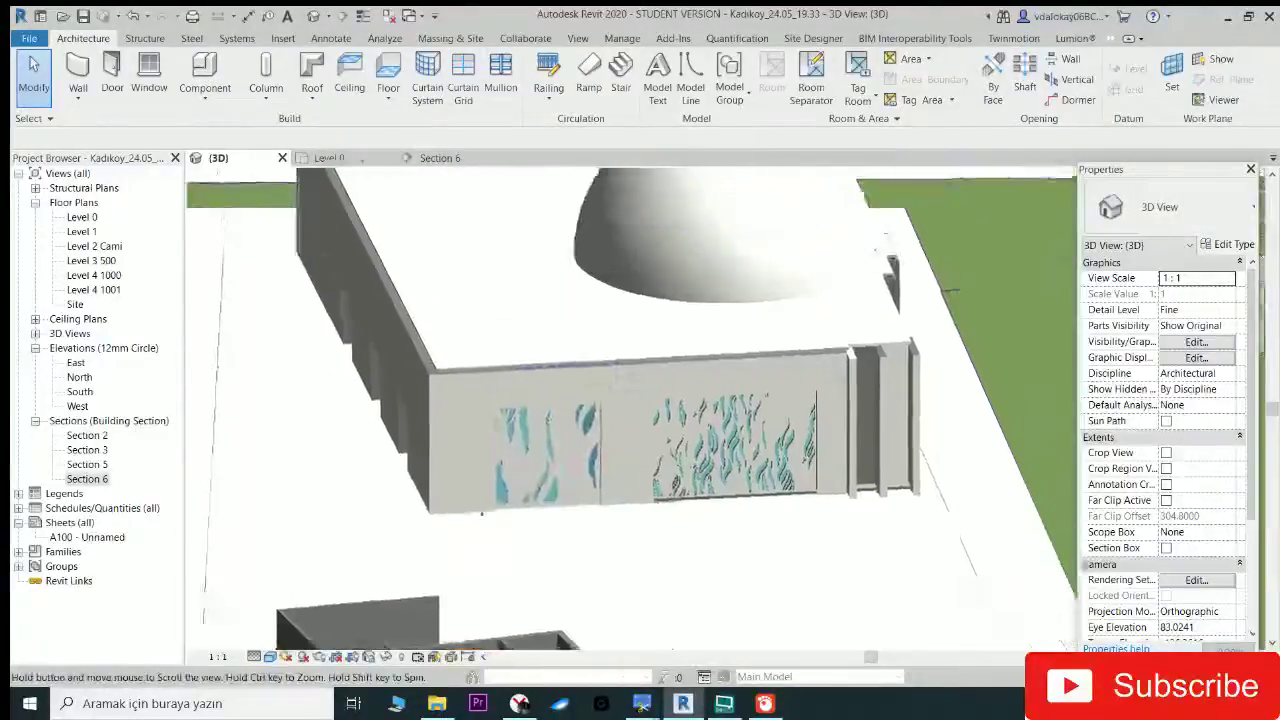
pyautogui.moveTo(545, 467)
pyautogui.keyDown('shift'); pyautogui.mouseDown(button='middle')
pyautogui.moveTo(482, 387)
pyautogui.moveTo(670, 311)
pyautogui.mouseUp(button='middle'); pyautogui.keyUp('shift')
pyautogui.scroll(-3, 482, 387)
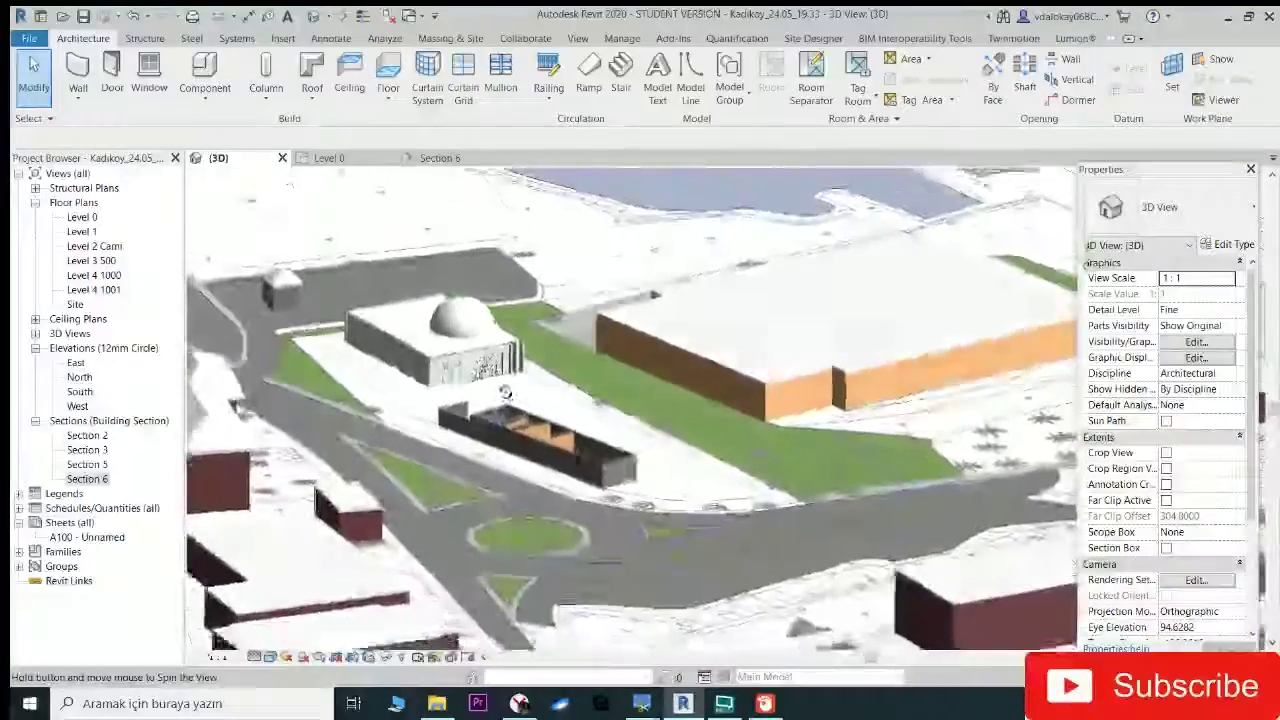
pyautogui.scroll(5, 408, 378)
pyautogui.moveTo(408, 378)
pyautogui.keyDown('shift'); pyautogui.mouseDown(button='middle')
pyautogui.moveTo(330, 395)
pyautogui.moveTo(344, 415)
pyautogui.mouseUp(button='middle'); pyautogui.keyUp('shift')
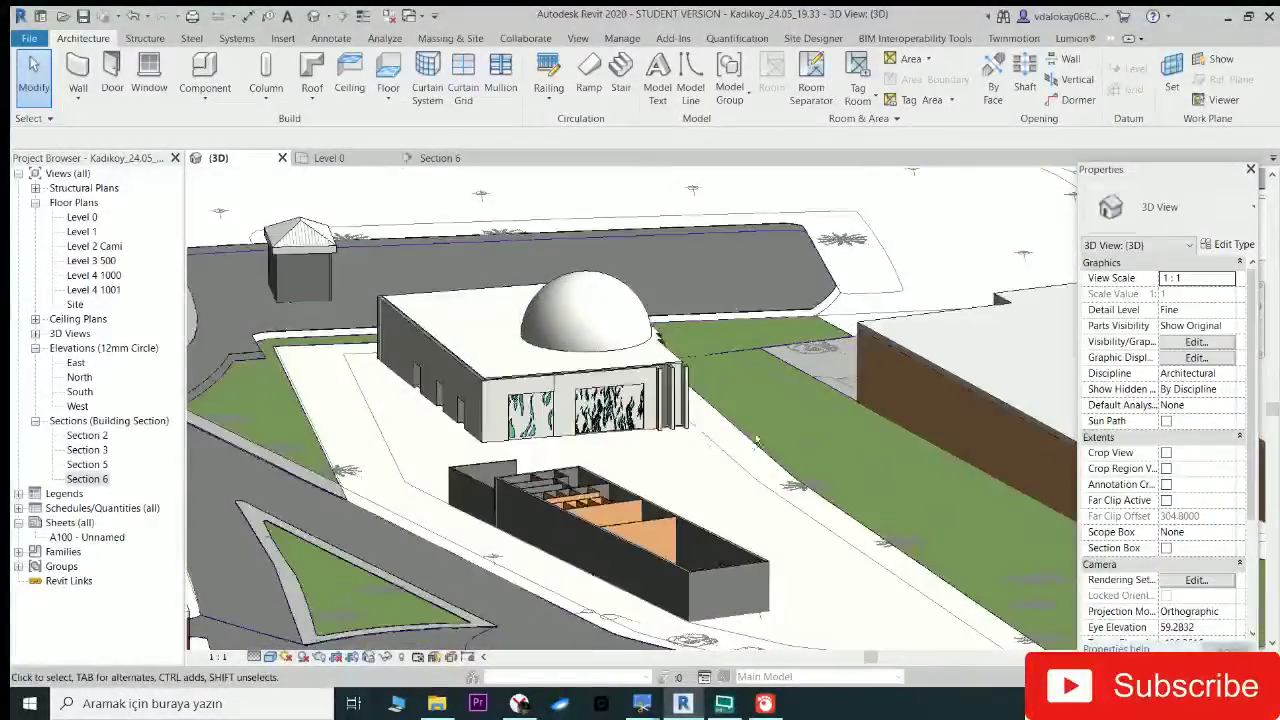
# Step: Orbit and zoom around the site, briefly selecting then deselecting the grass floor
pyautogui.click(752, 444)
pyautogui.moveTo(752, 444)
pyautogui.keyDown('shift'); pyautogui.mouseDown(button='middle')
pyautogui.moveTo(671, 443)
pyautogui.moveTo(734, 449)
pyautogui.moveTo(722, 430)
pyautogui.mouseUp(button='middle'); pyautogui.keyUp('shift')
pyautogui.scroll(-3, 722, 430)
pyautogui.press('Escape')
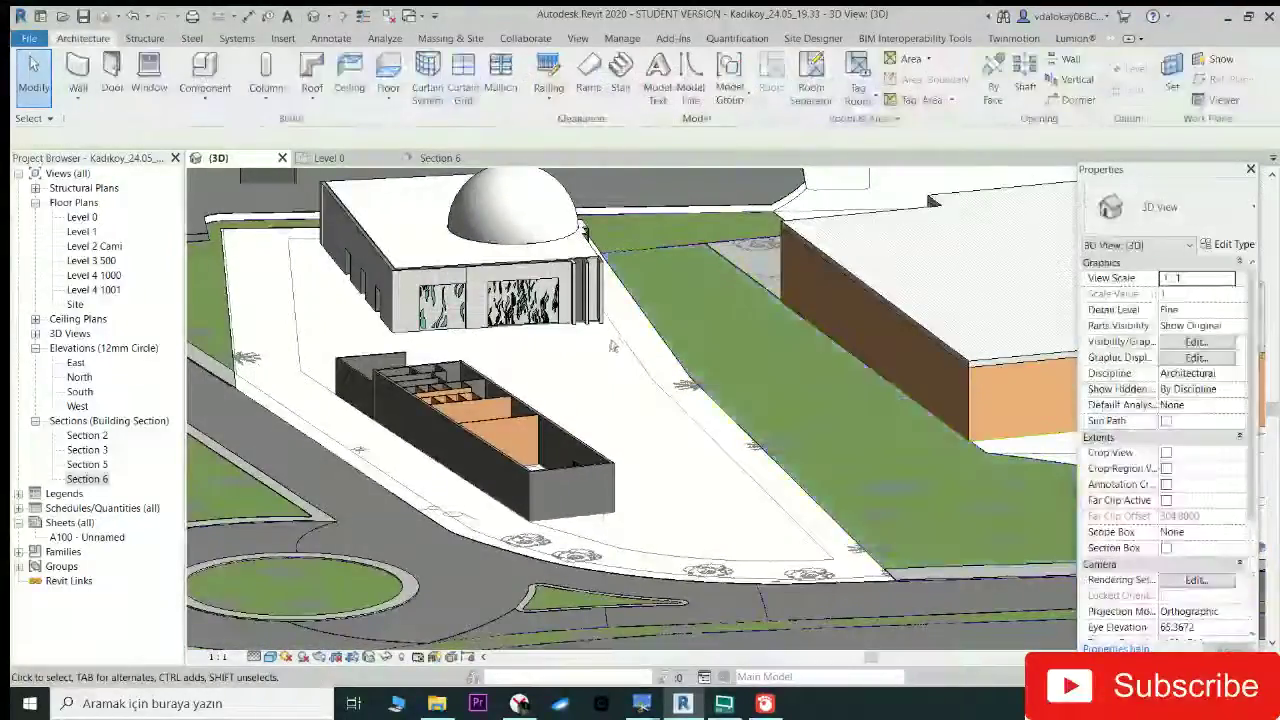
pyautogui.scroll(2, 400, 345)
pyautogui.scroll(1, 400, 345)
pyautogui.scroll(1, 400, 345)
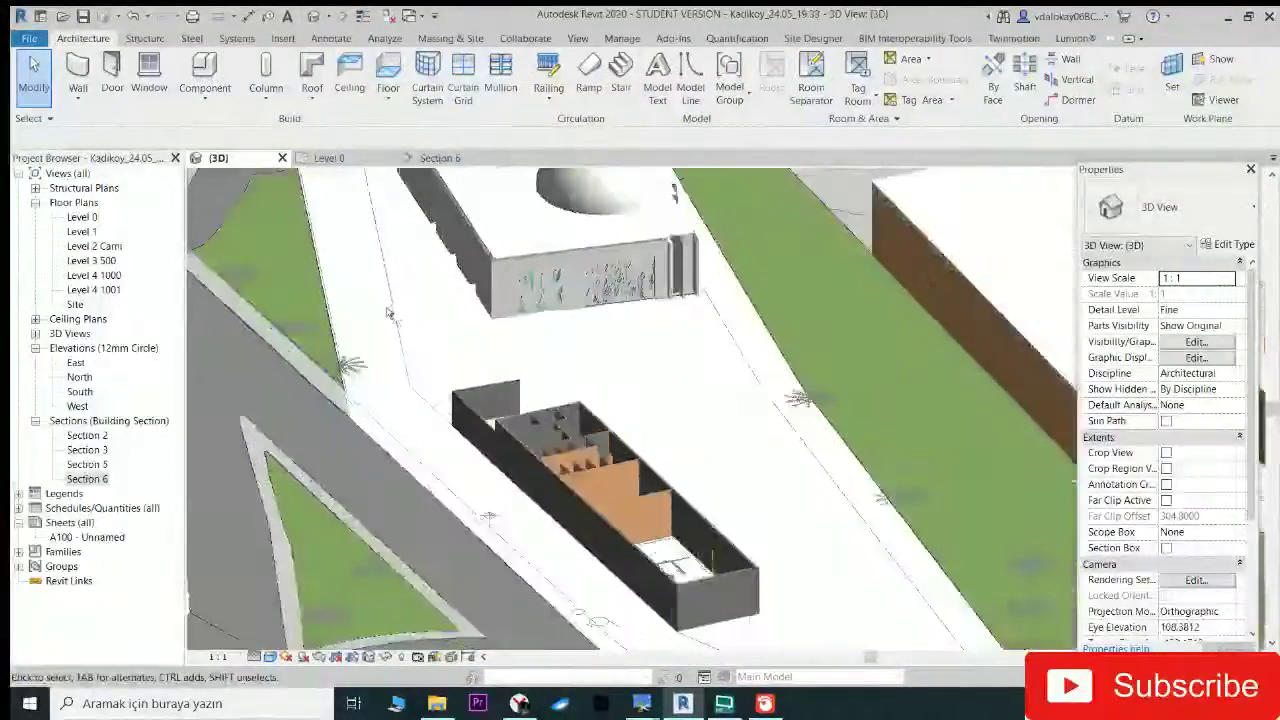
pyautogui.scroll(-2, 400, 350)
# Step: Frame the dome building and long block, then show the Lumion® ribbon commands
pyautogui.keyDown('shift'); pyautogui.moveTo(400, 350); pyautogui.dragTo(491, 408, button='middle'); pyautogui.keyUp('shift')
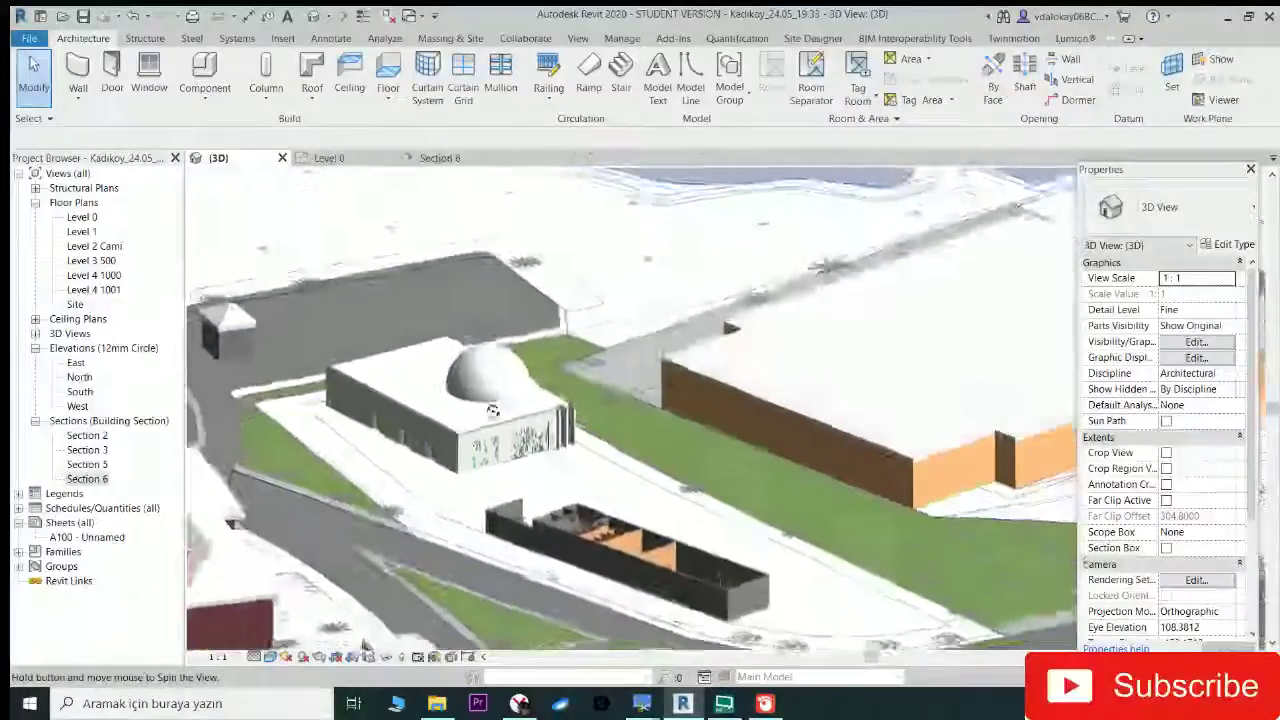
pyautogui.scroll(2, 425, 378)
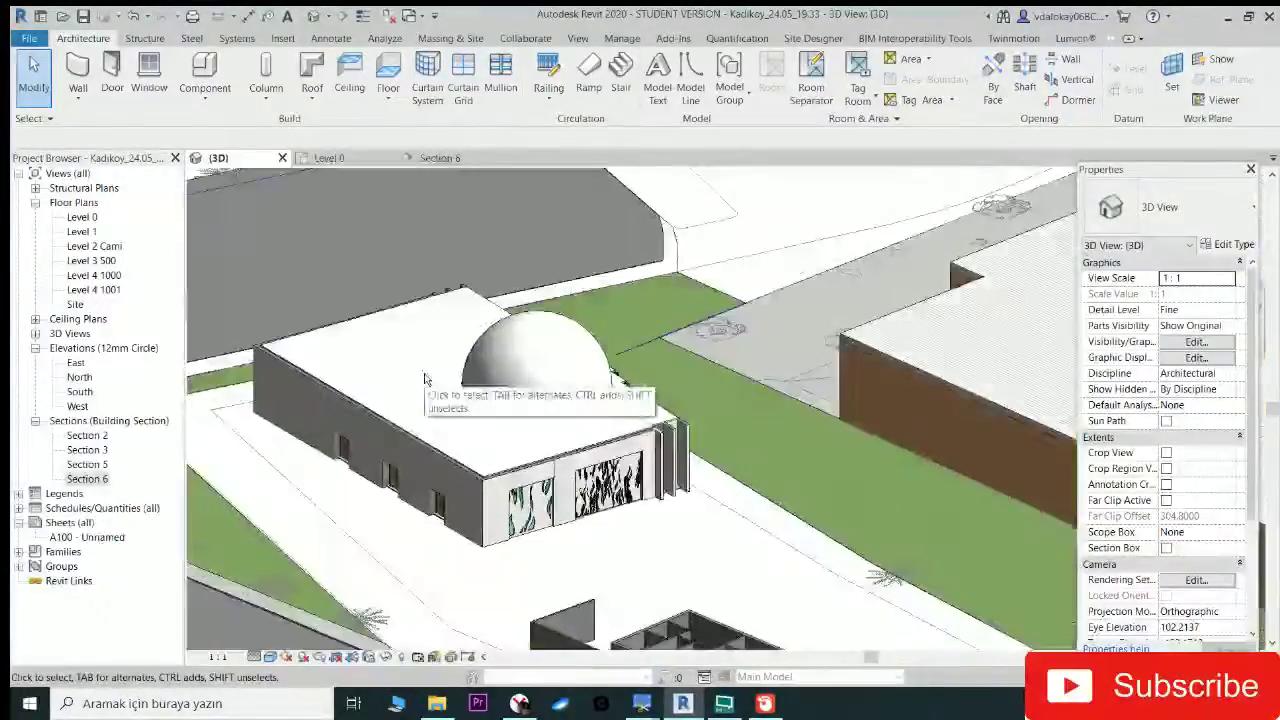
pyautogui.scroll(1, 527, 505)
pyautogui.scroll(-2, 527, 505)
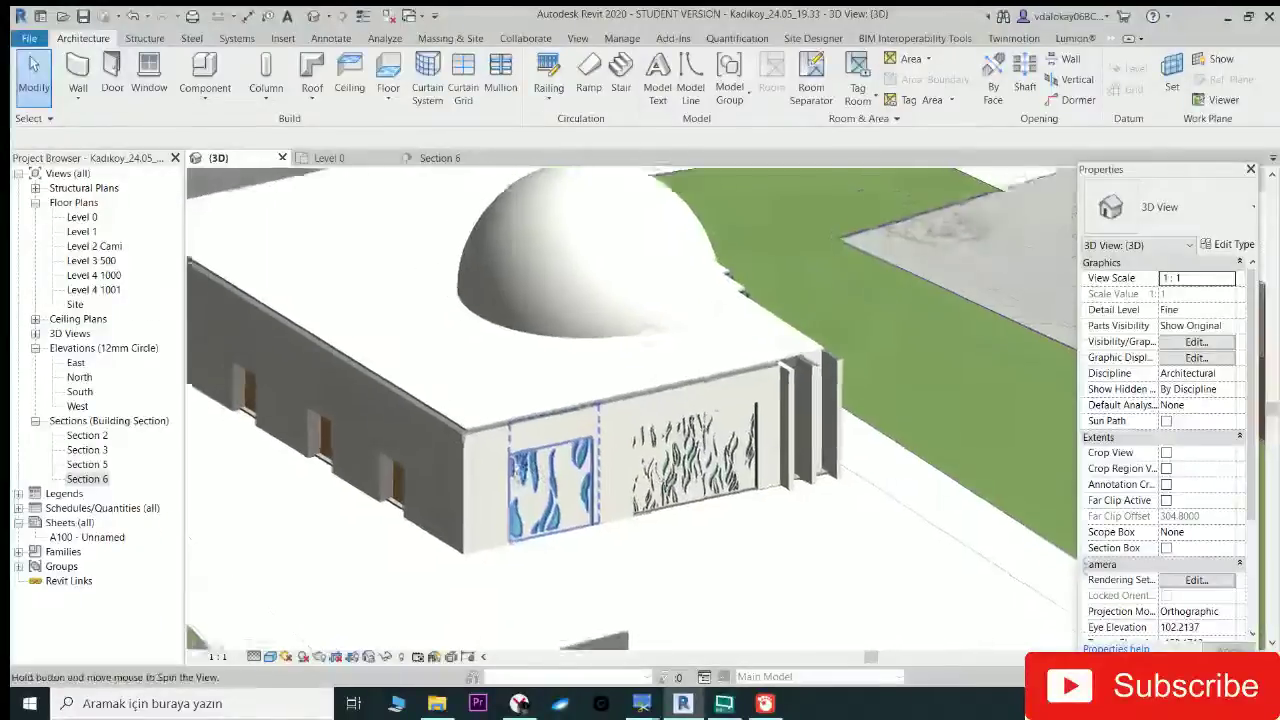
pyautogui.scroll(-2, 527, 505)
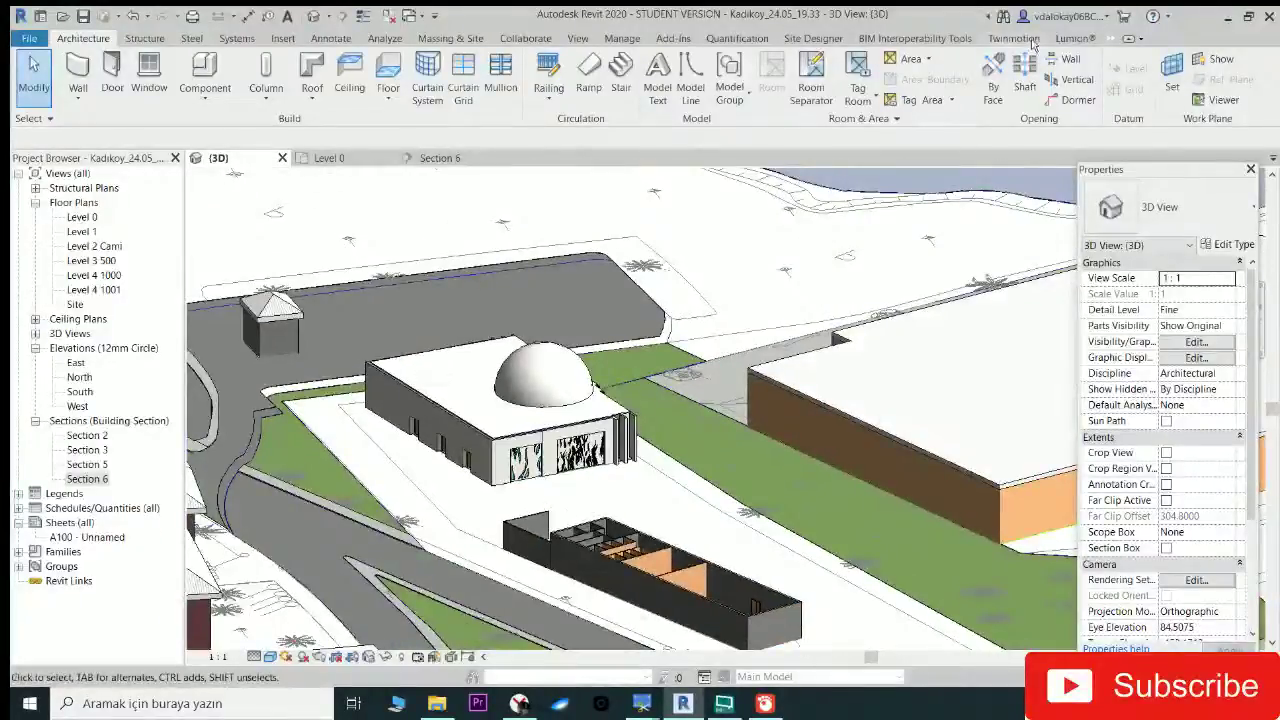
pyautogui.click(1075, 38)
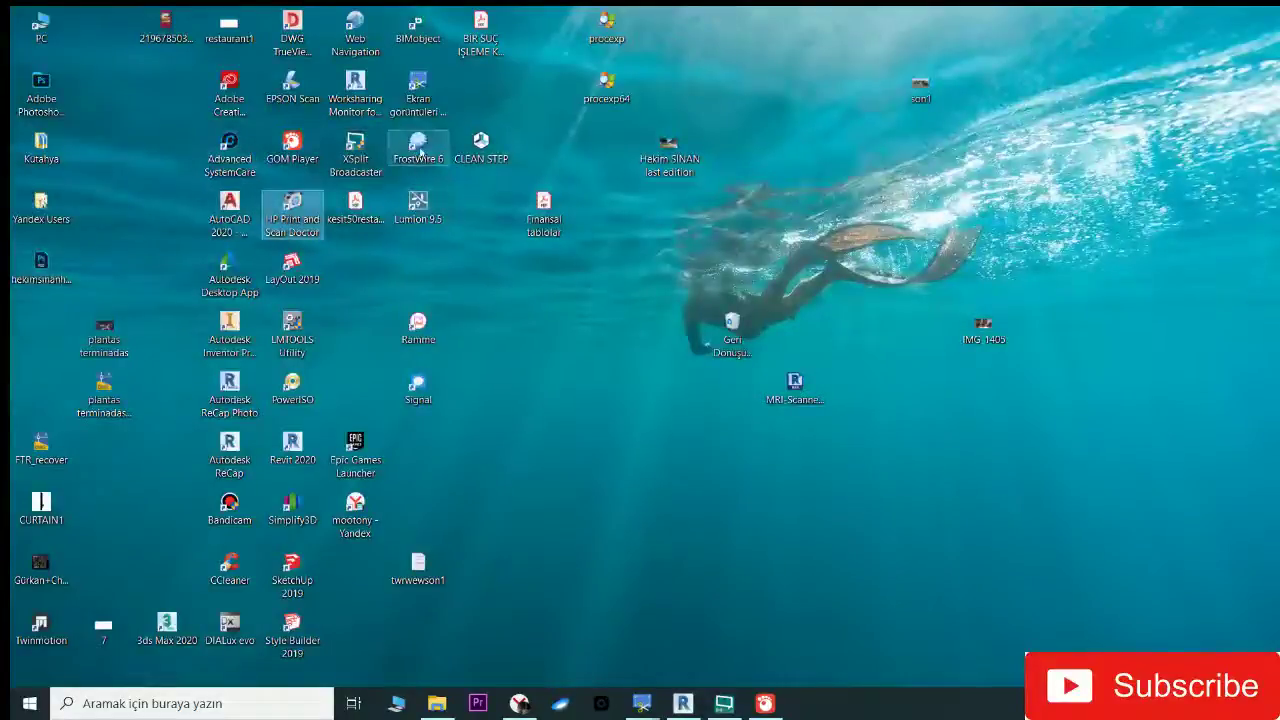
# Step: Launch Lumion 9.5 from its desktop shortcut
pyautogui.click(416, 206)
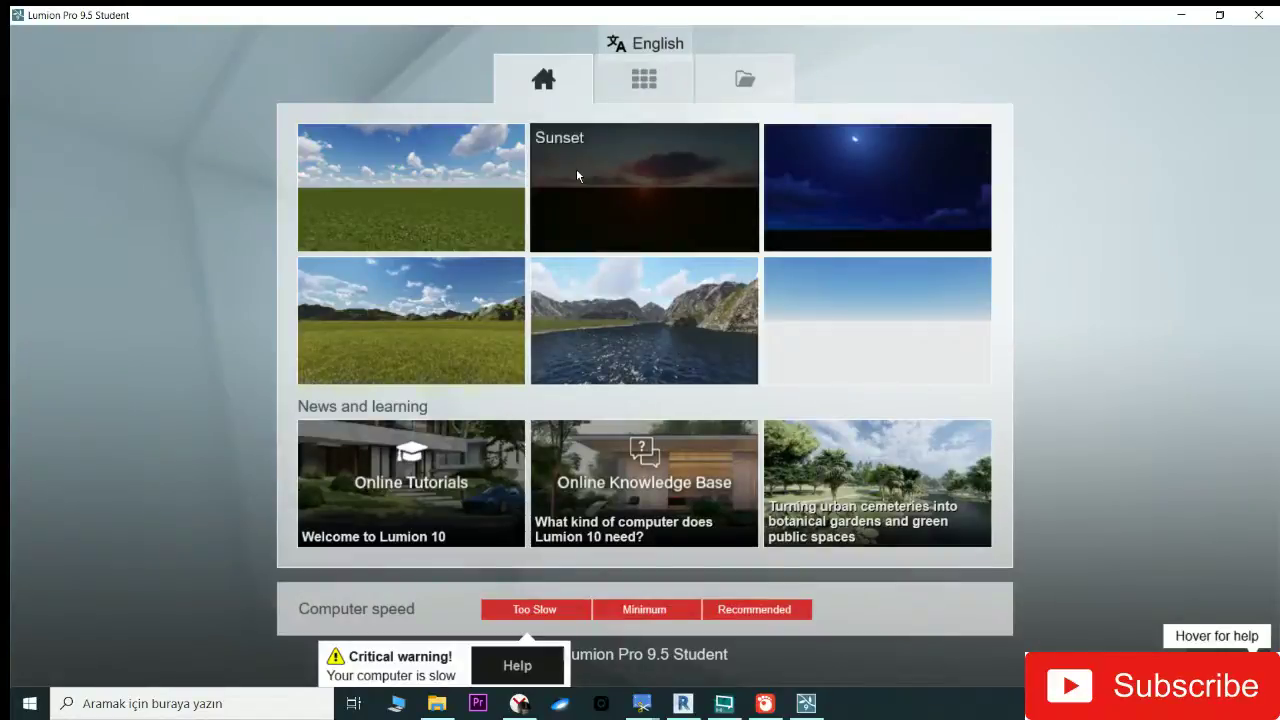
# Step: Start a new scene from the plain grassland template
pyautogui.click(379, 154)
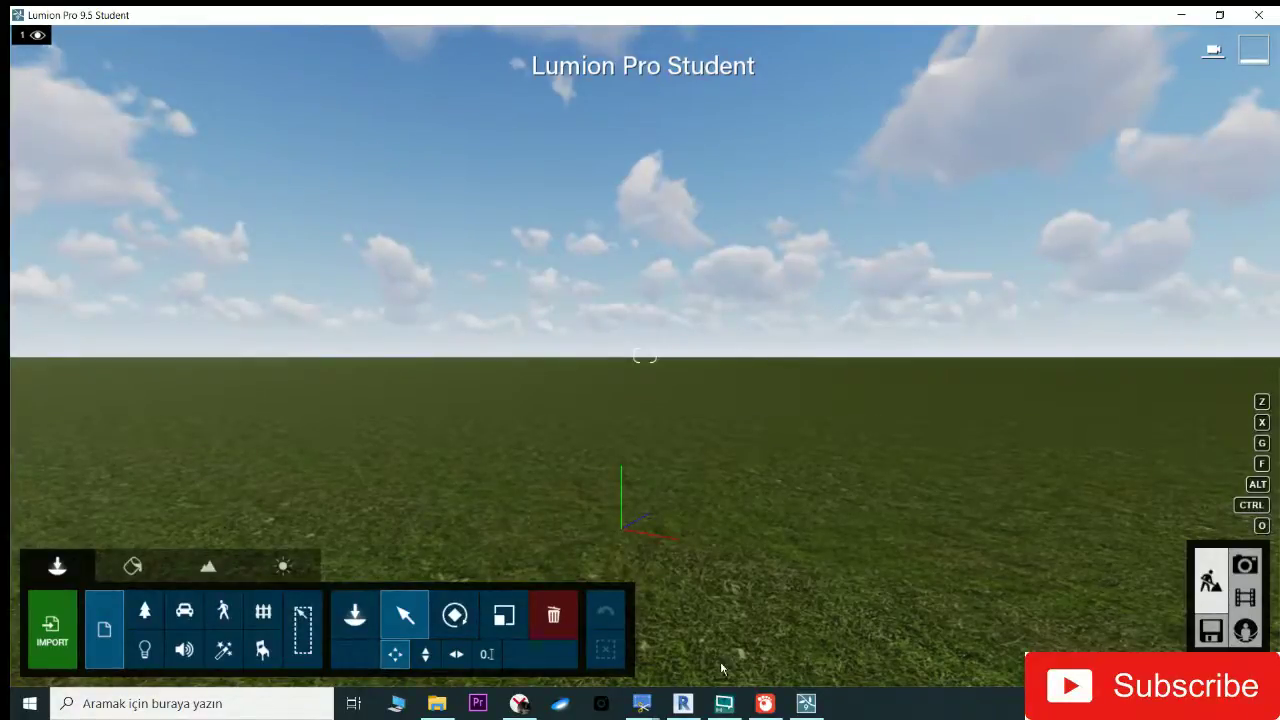
# Step: Return to Revit's 3D view and start Lumion LiveSync
pyautogui.click(682, 703)
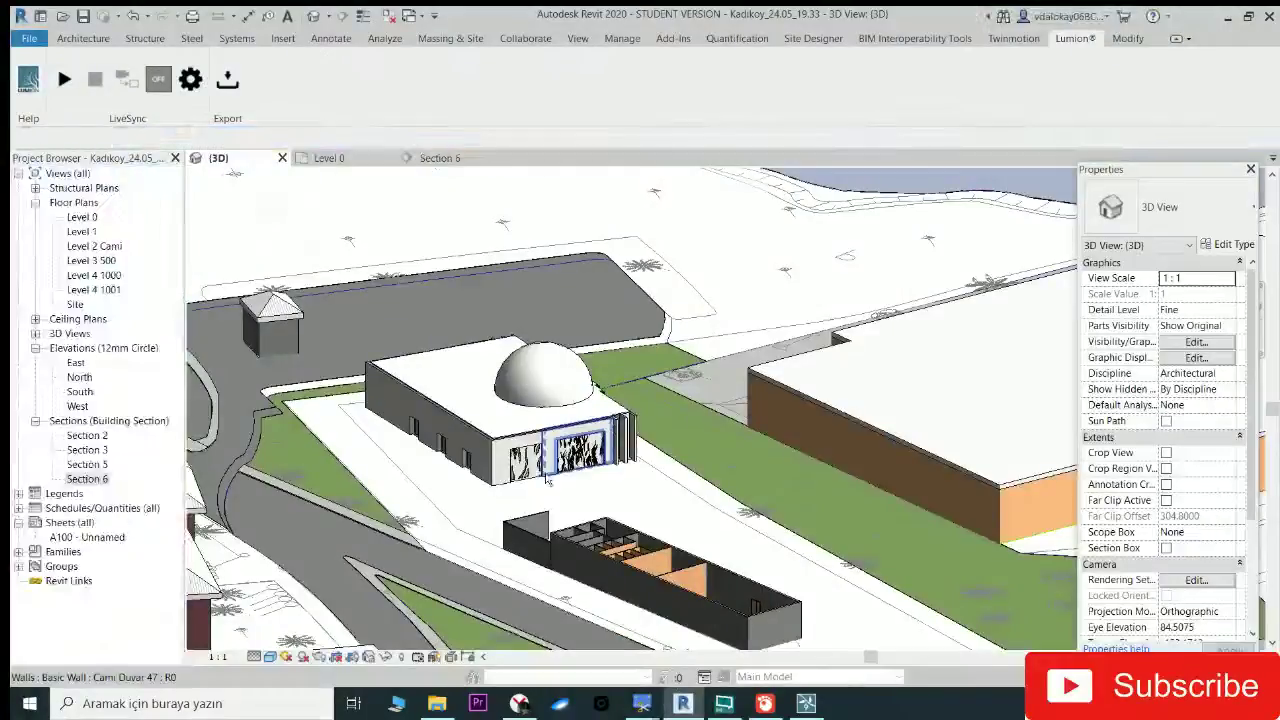
pyautogui.scroll(2, 550, 480)
pyautogui.scroll(2, 560, 411)
pyautogui.scroll(-2, 560, 411)
pyautogui.click(64, 79)
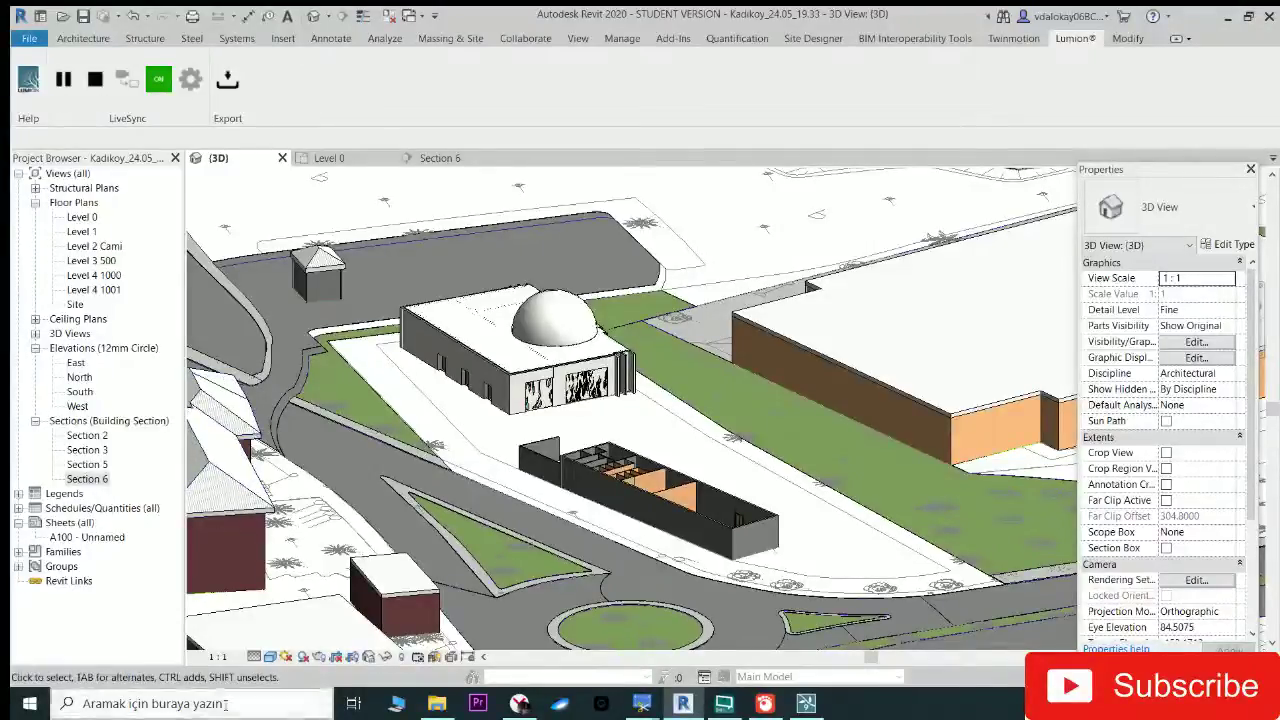
# Step: Switch to Lumion and fly the camera toward the domed mosque's wall and door
pyautogui.click(805, 705)
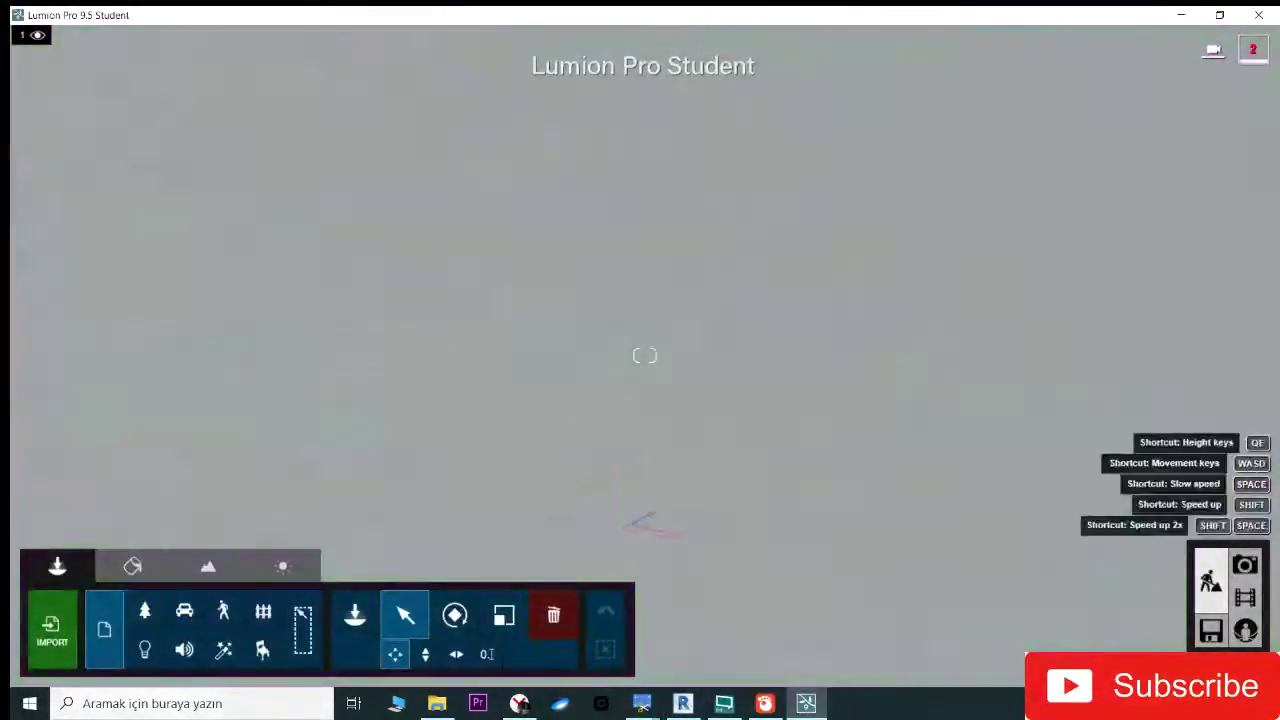
pyautogui.press('s')
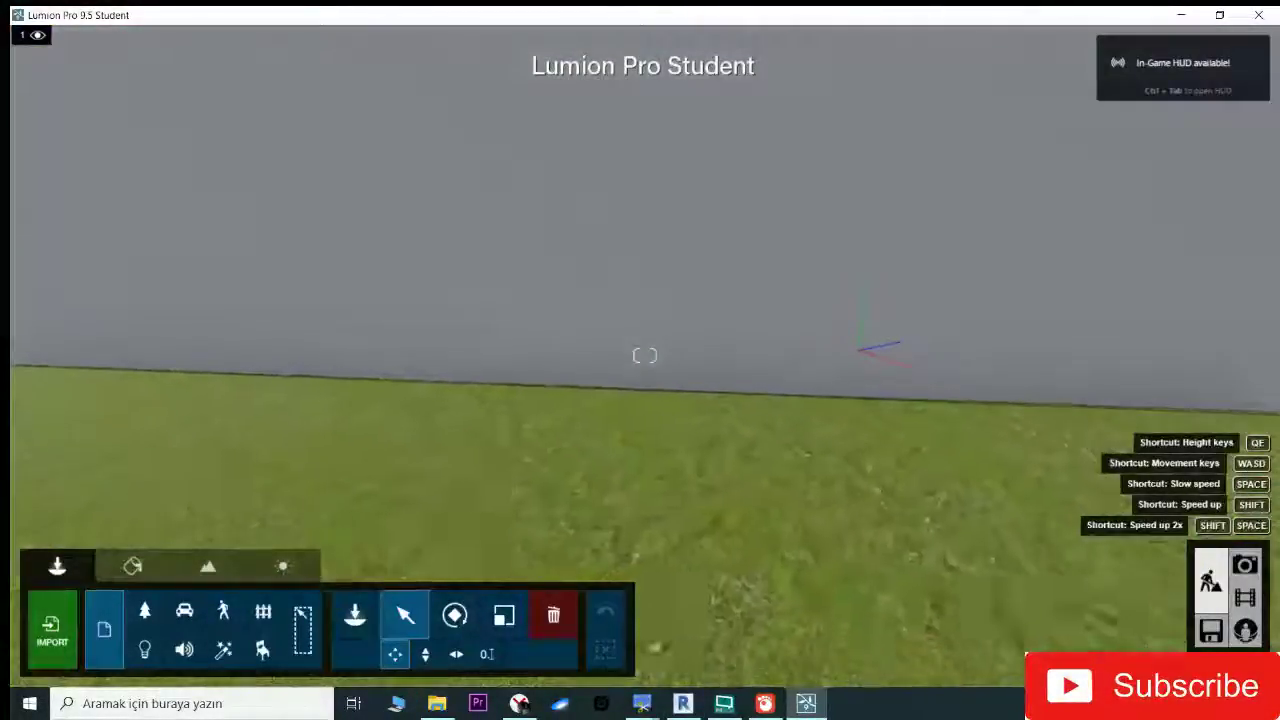
pyautogui.press('s')
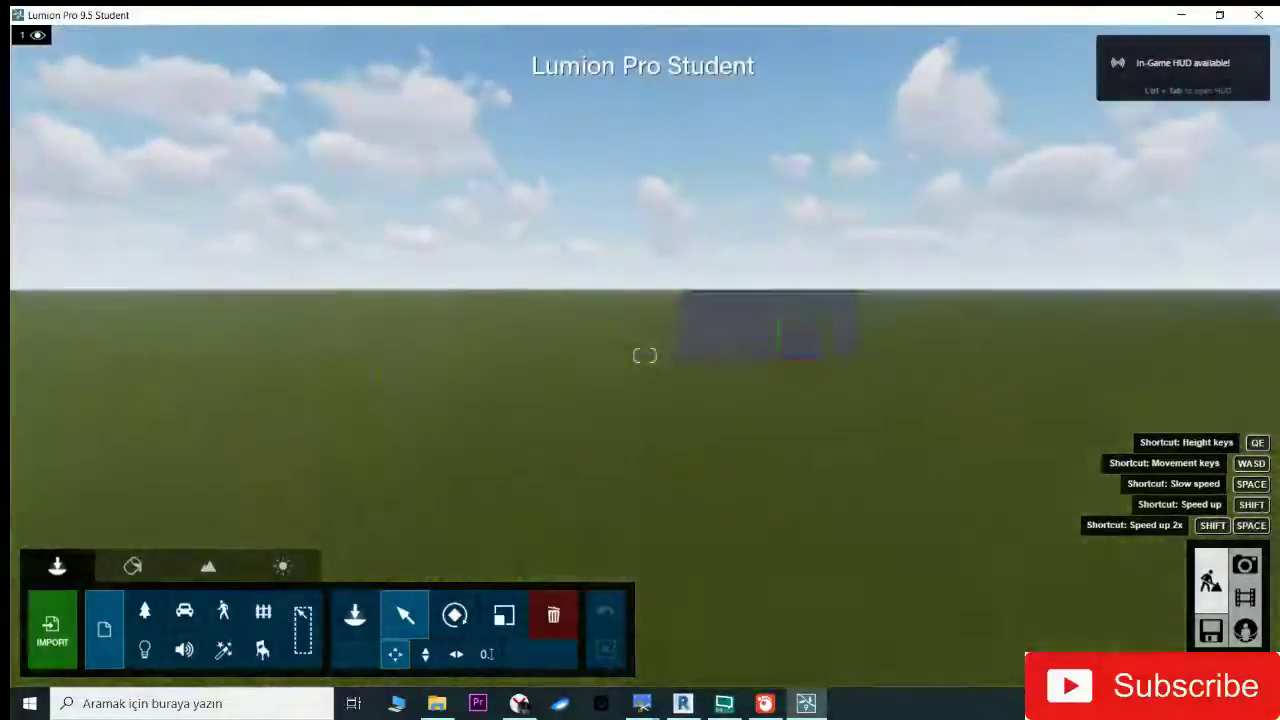
pyautogui.moveTo(644, 355)
pyautogui.mouseDown(button='right')
pyautogui.moveTo(600, 360)
pyautogui.moveTo(644, 355)
pyautogui.mouseUp(button='right')
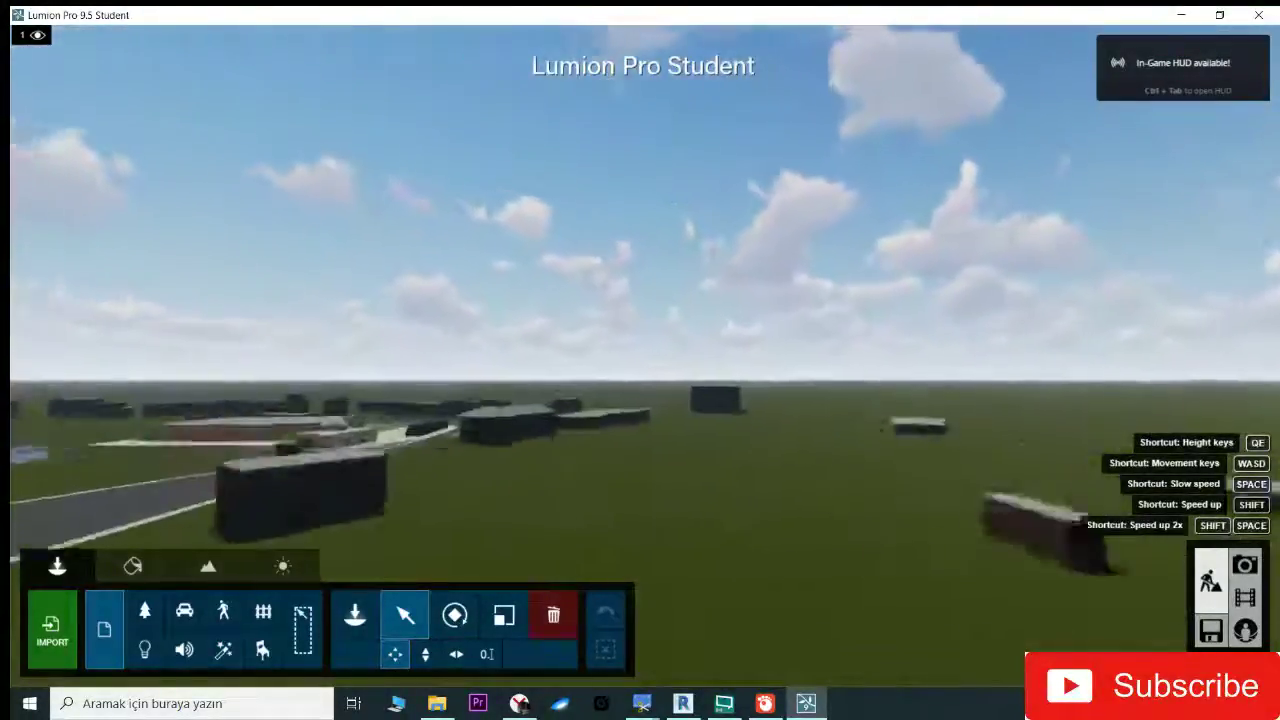
pyautogui.press('w')
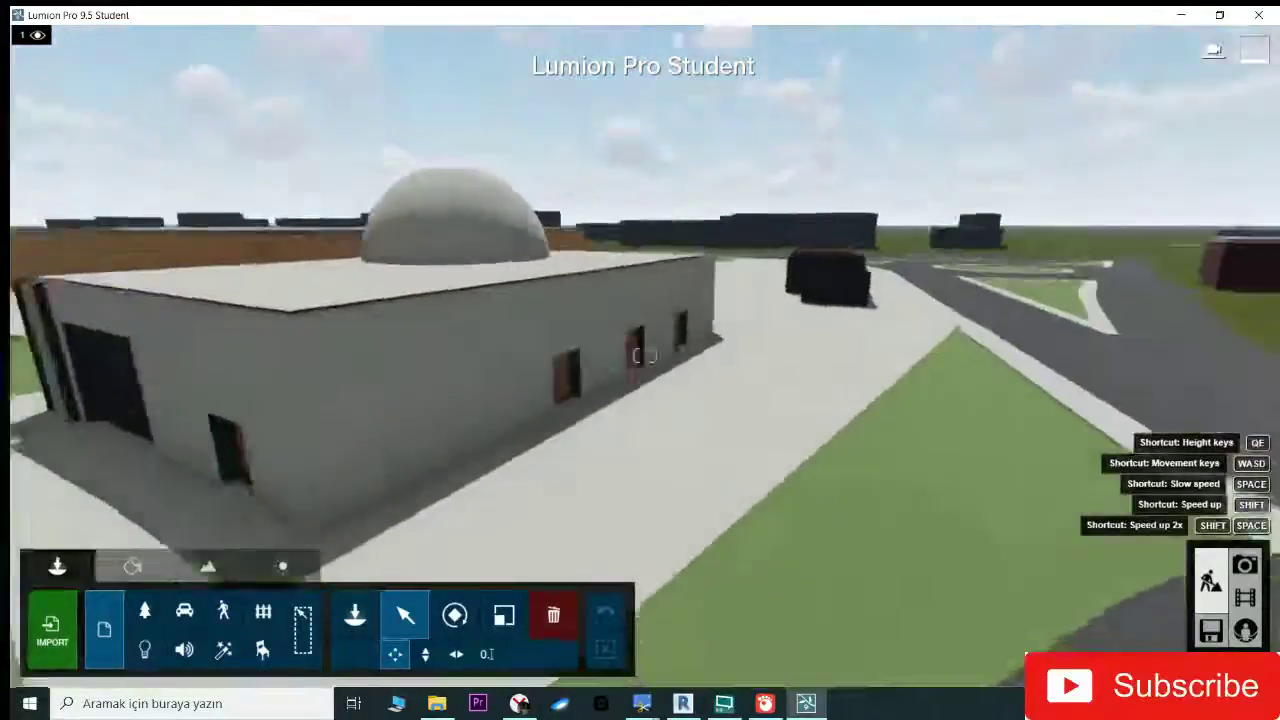
pyautogui.press('w')
pyautogui.moveTo(644, 355); pyautogui.dragTo(644, 355, button='right')
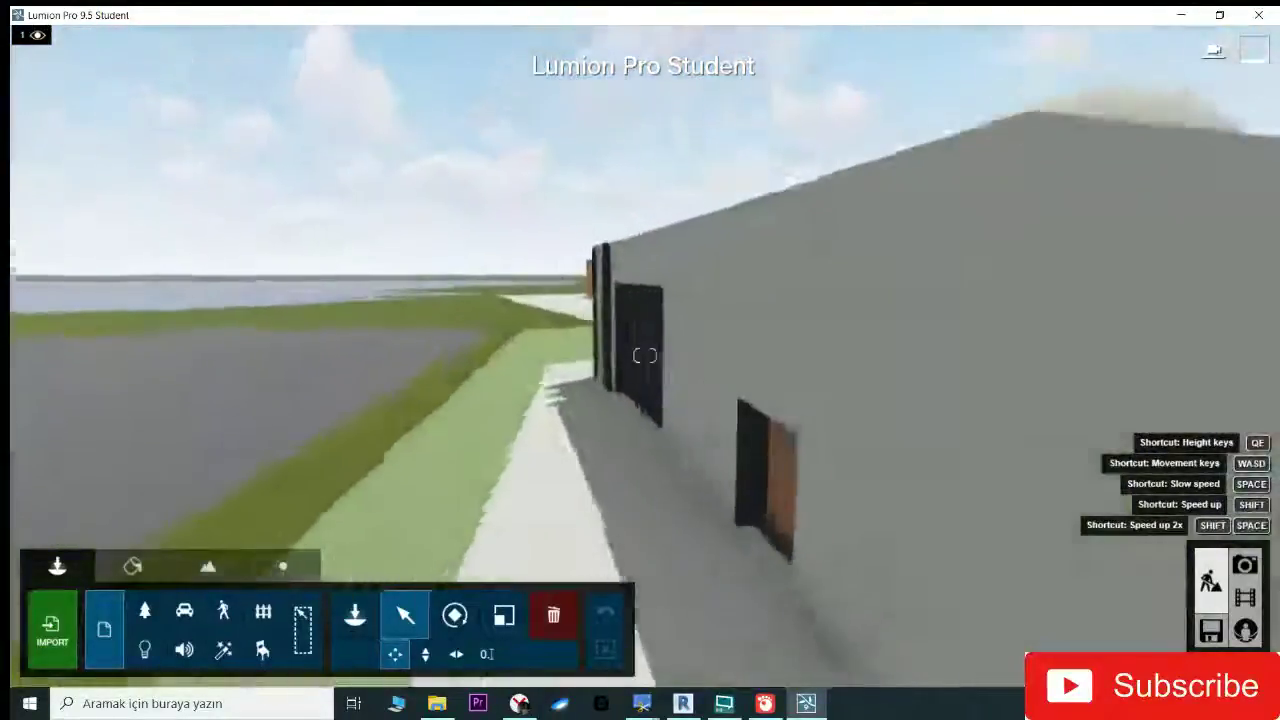
# Step: Fly through the door and down the corridor past the cyan panel to the wooden door
pyautogui.press('w')
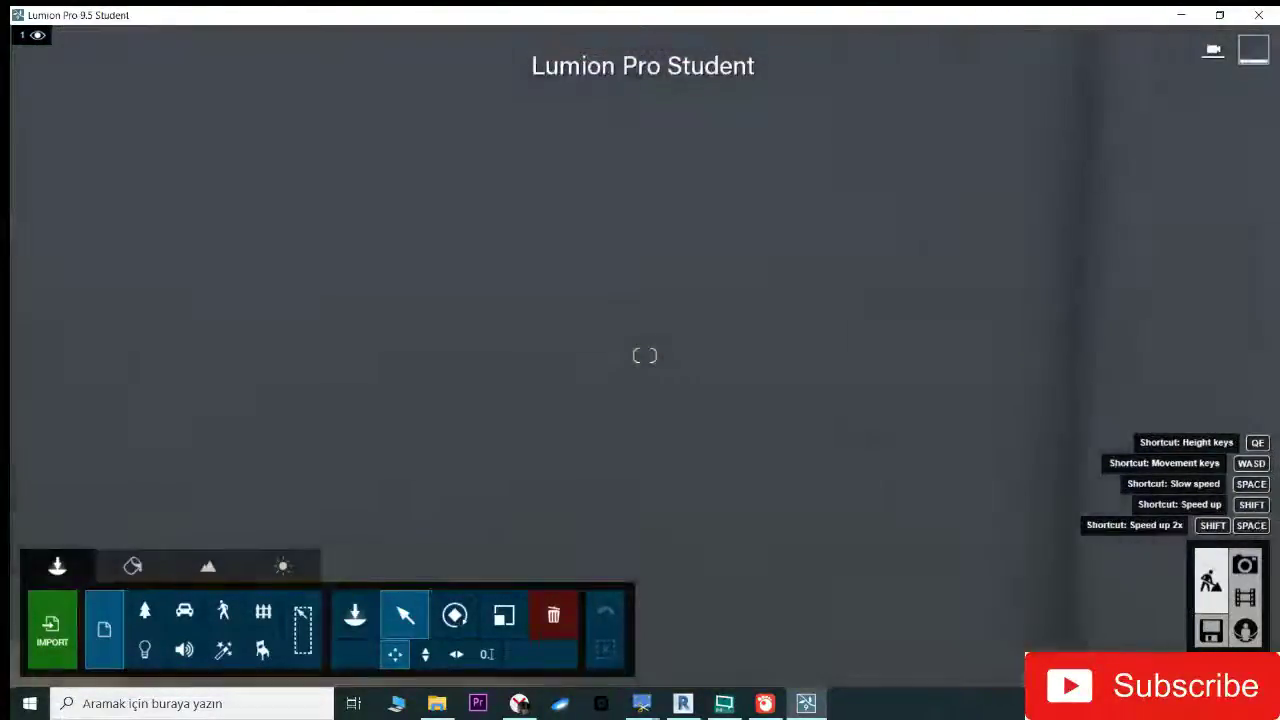
pyautogui.moveTo(644, 355); pyautogui.dragTo(644, 355, button='right')
pyautogui.press('w')
pyautogui.press('w')
pyautogui.press('s')
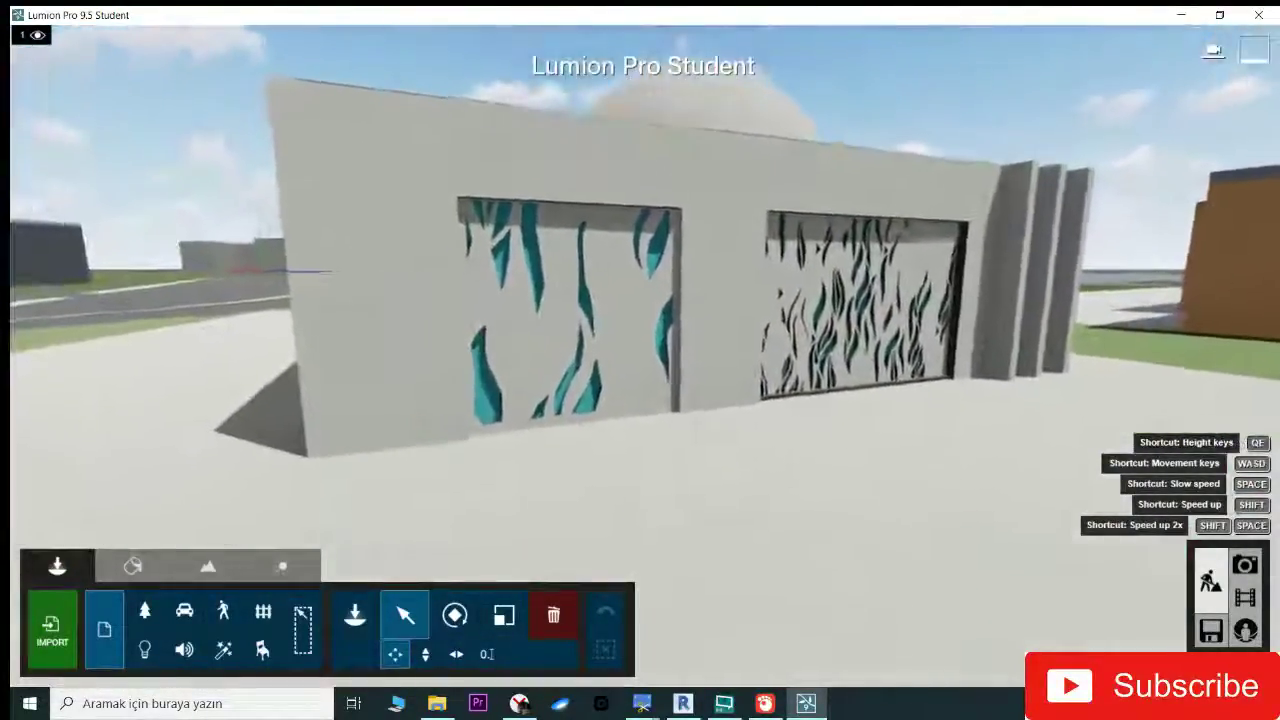
pyautogui.press('a')
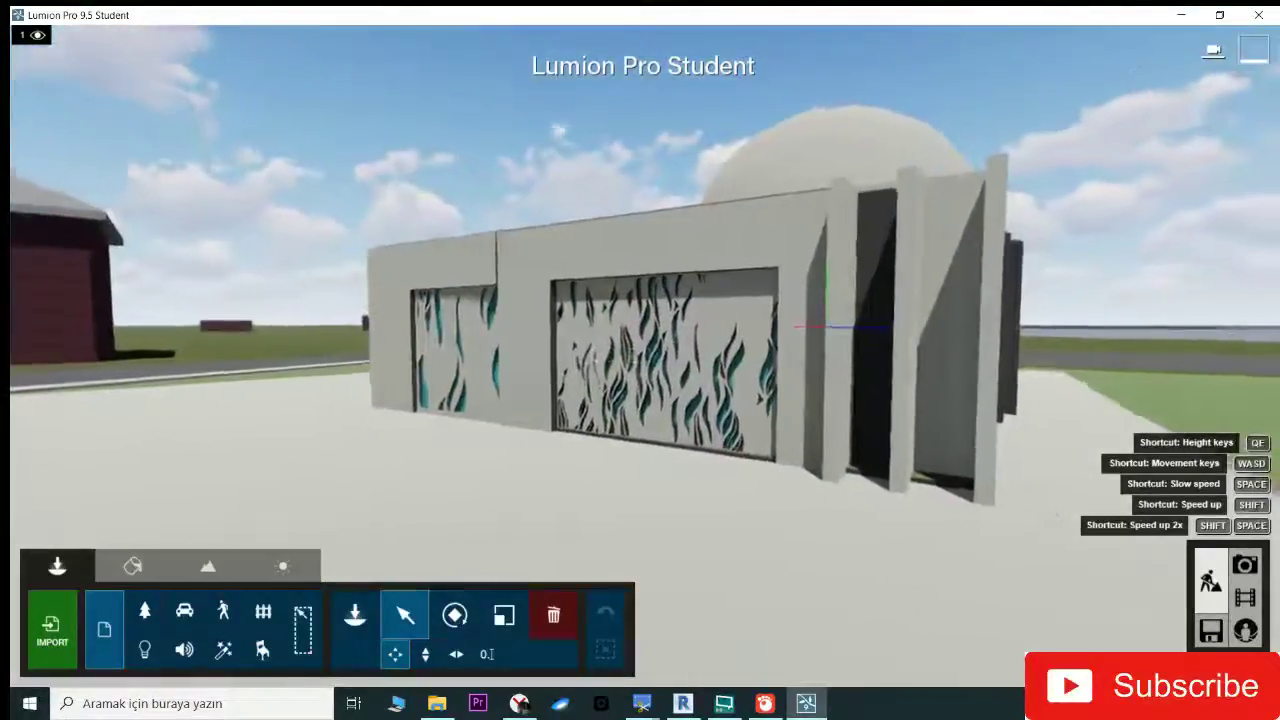
pyautogui.press('w')
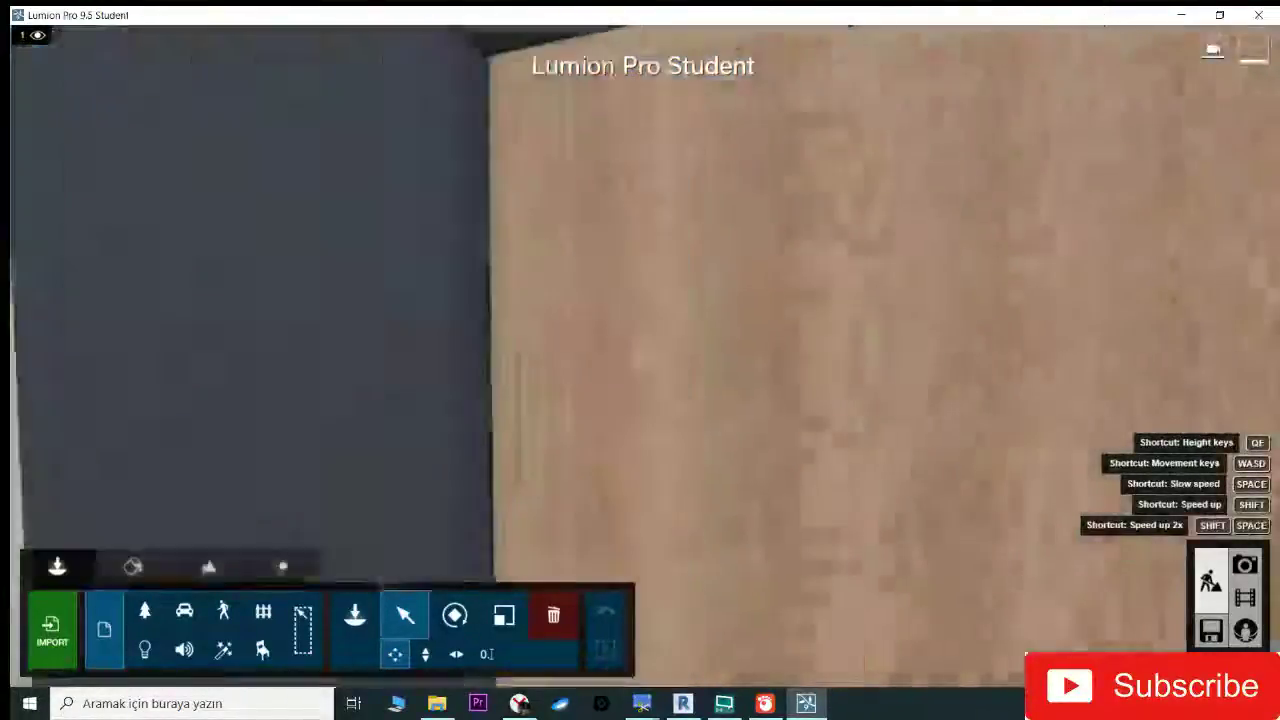
pyautogui.press('s')
pyautogui.moveTo(644, 355); pyautogui.dragTo(644, 355, button='right')
pyautogui.press('w')
pyautogui.press('w')
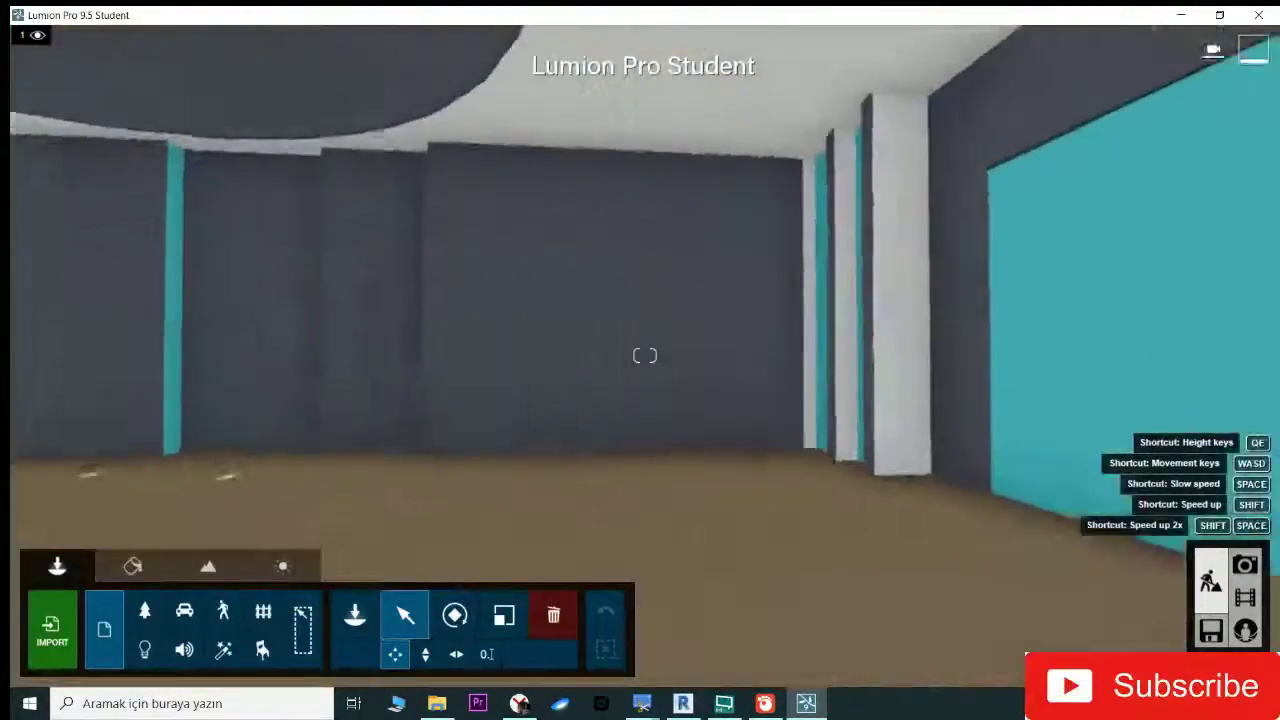
# Step: Assign the Glass material to the leaf-pattern window and give it a teal tint
pyautogui.press('s')
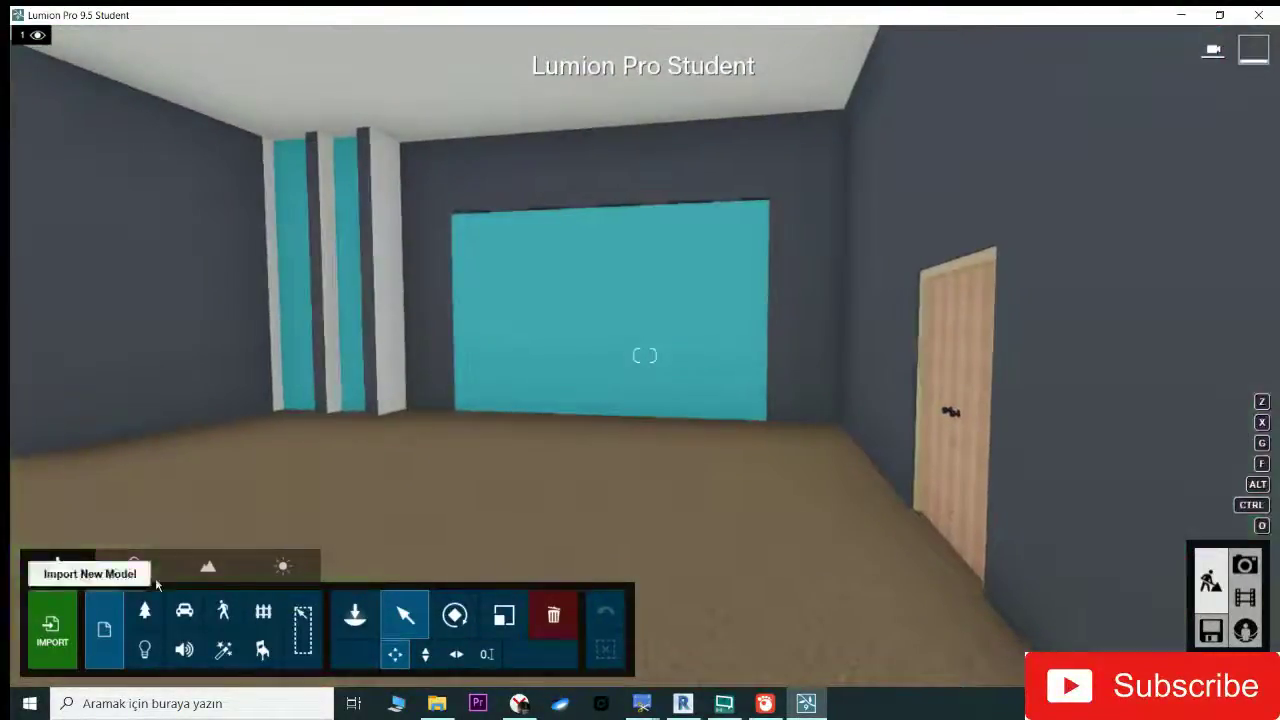
pyautogui.click(132, 566)
pyautogui.click(542, 307)
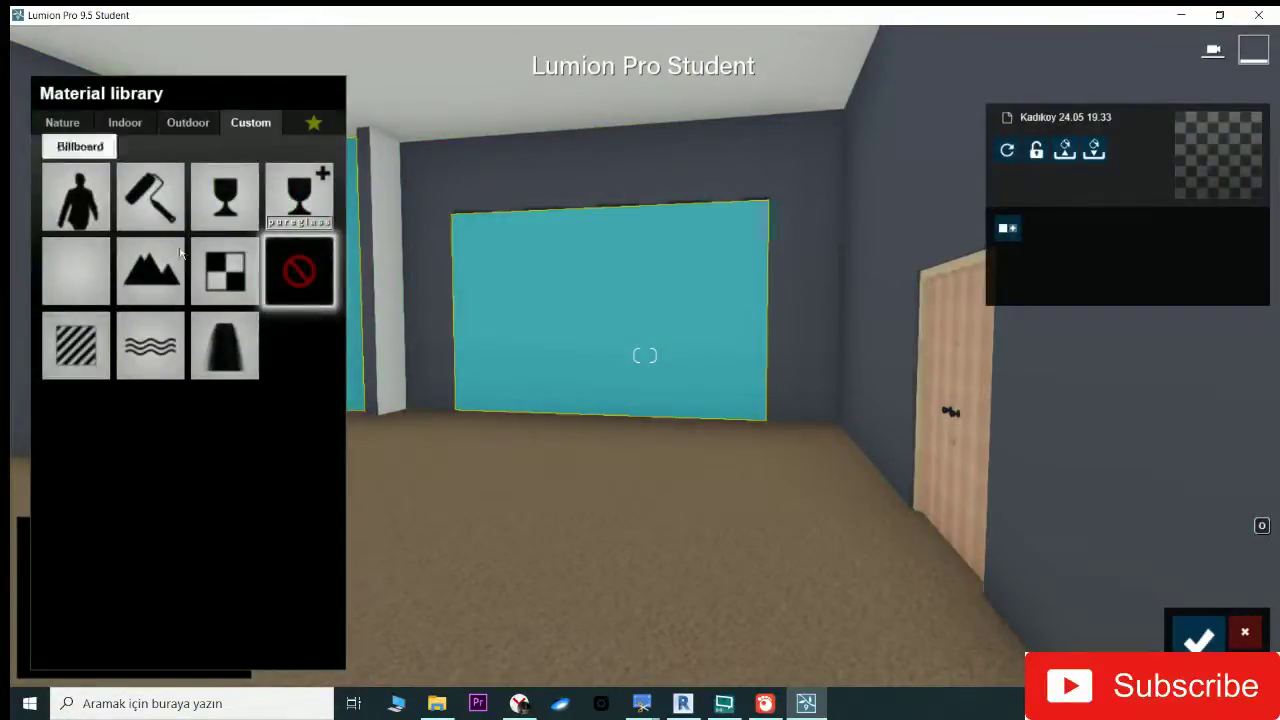
pyautogui.click(219, 199)
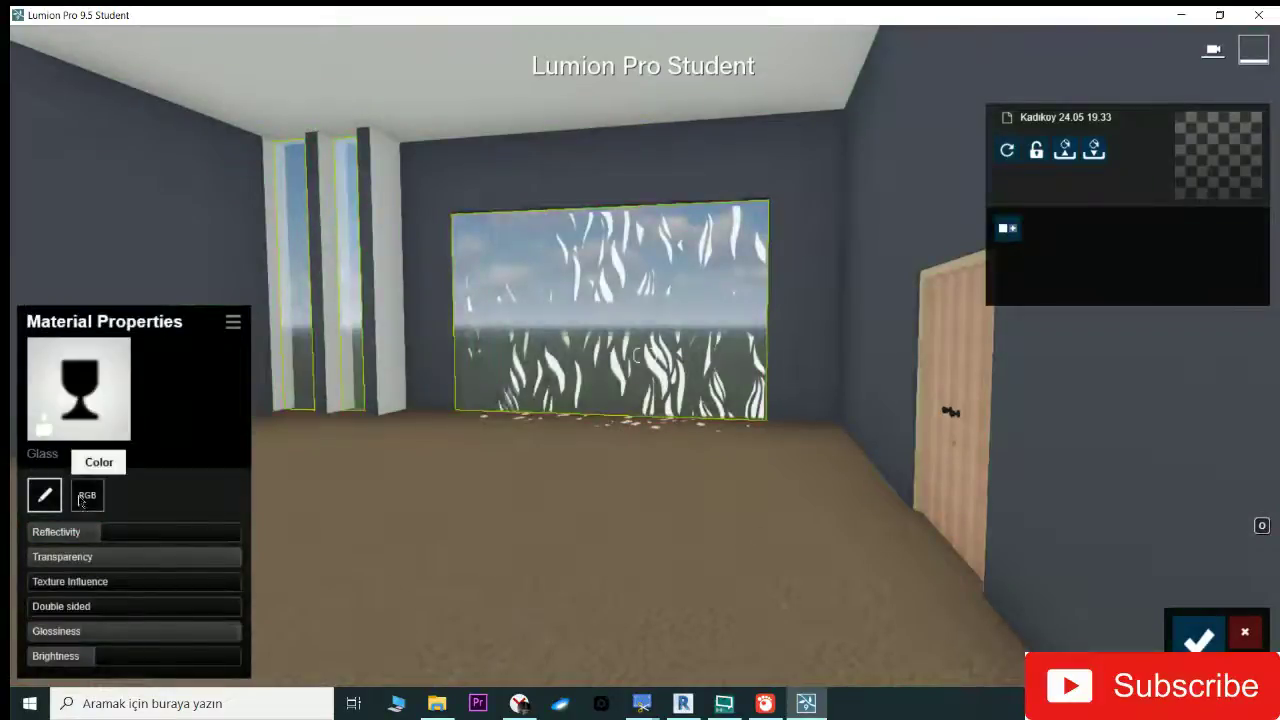
pyautogui.click(87, 495)
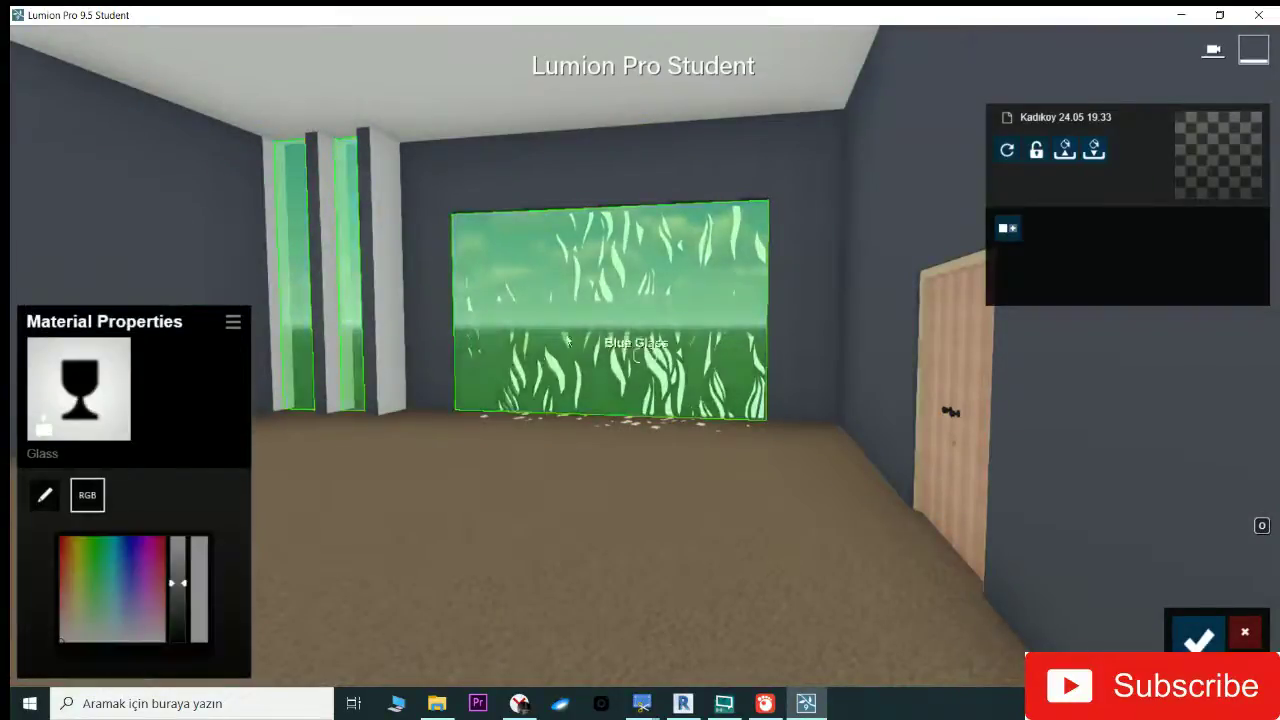
pyautogui.click(111, 567)
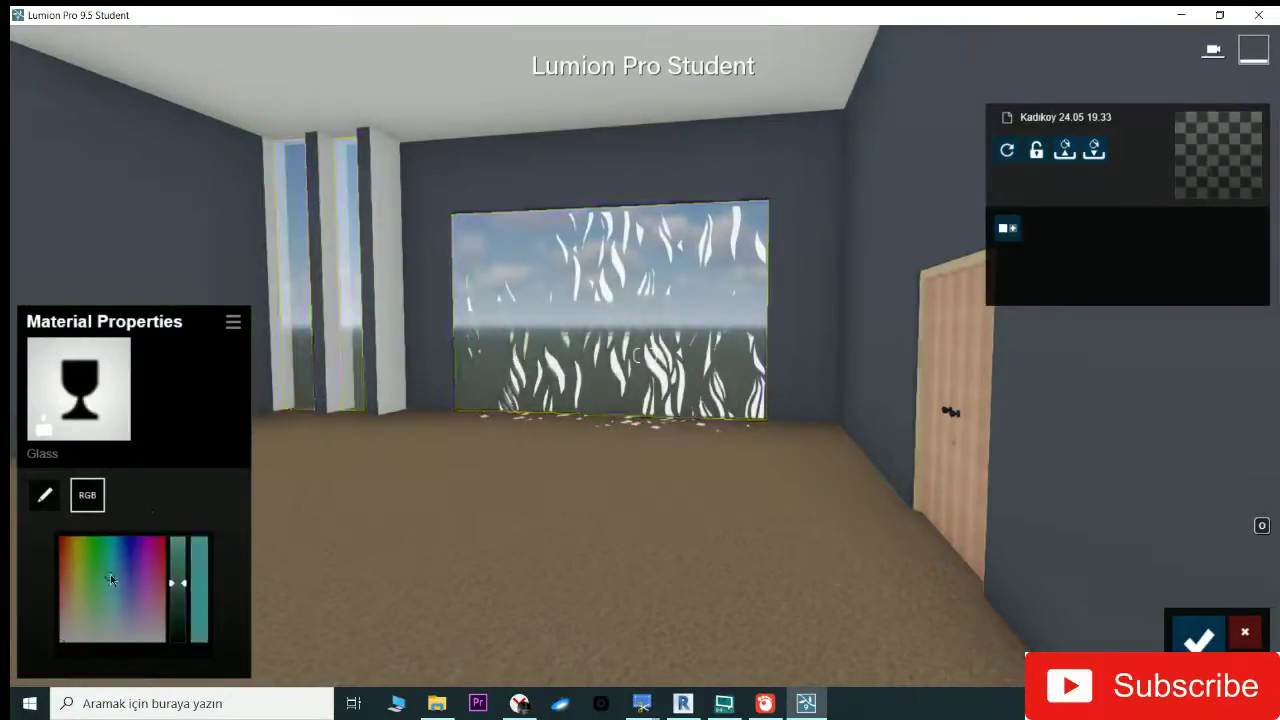
pyautogui.moveTo(181, 588); pyautogui.dragTo(180, 542)
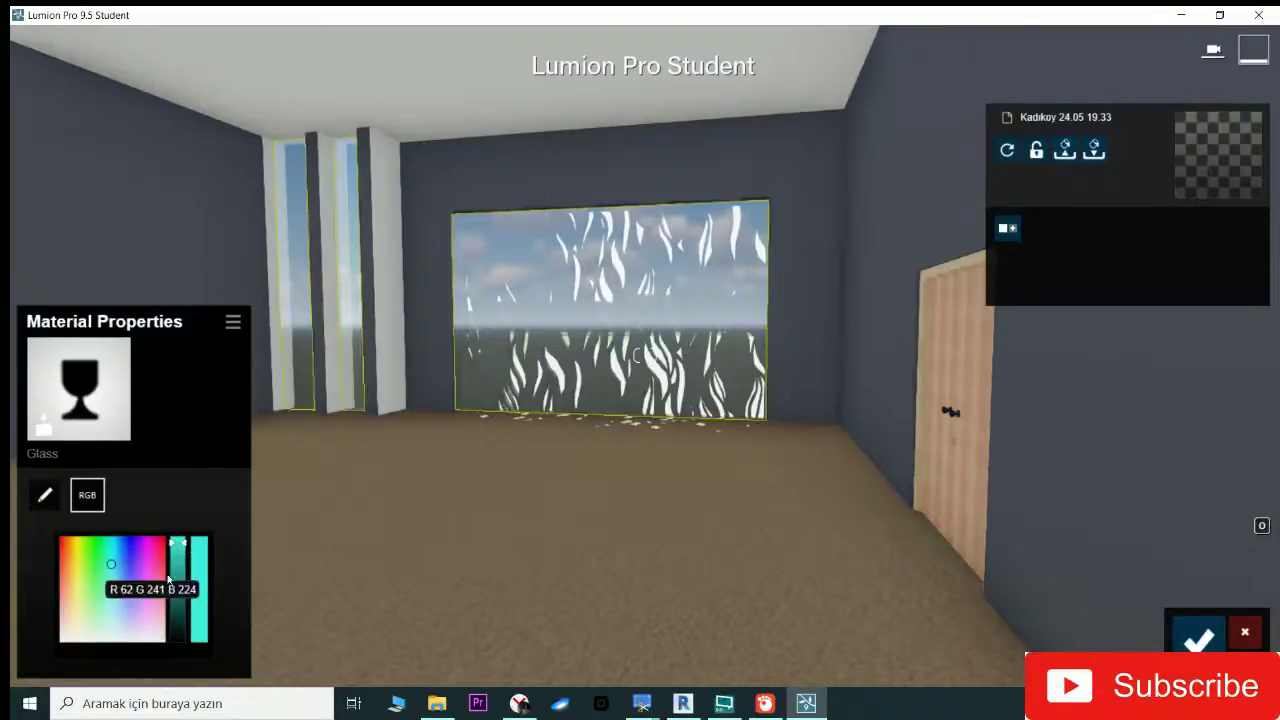
pyautogui.click(111, 547)
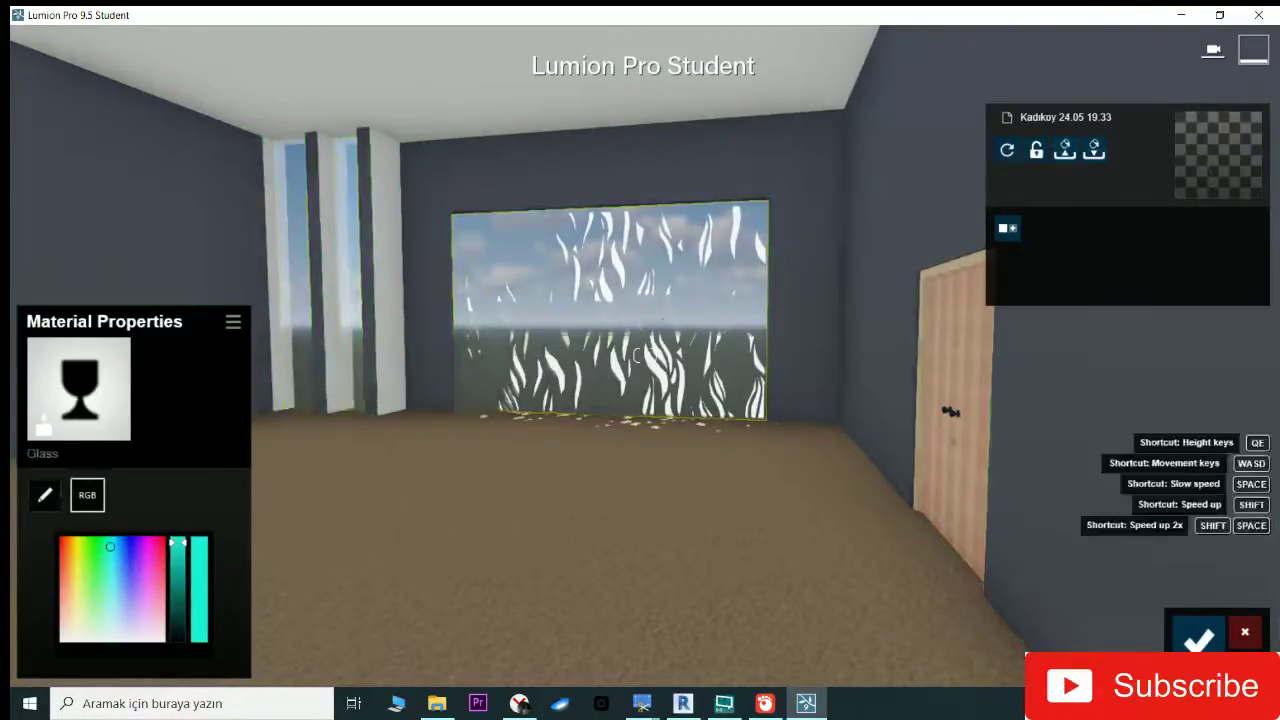
# Step: Inspect the patterned window from both sides and darken the glass colour
pyautogui.press('w')
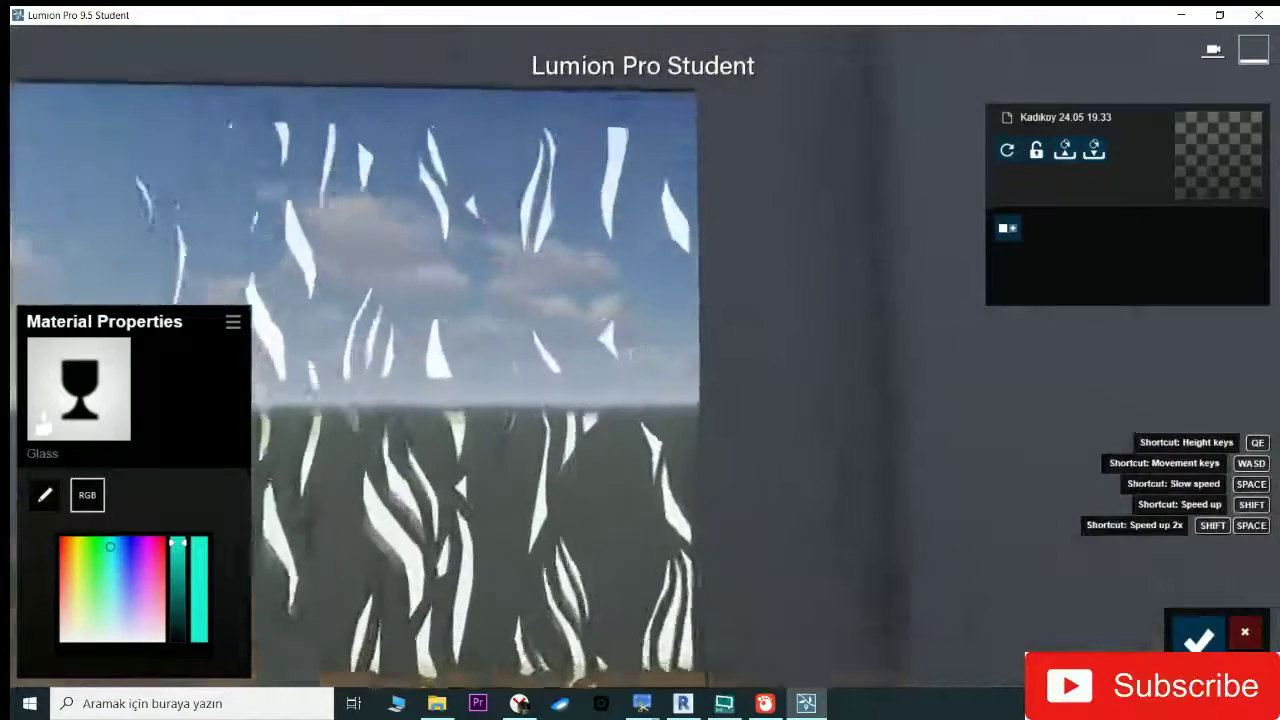
pyautogui.moveTo(640, 360); pyautogui.dragTo(720, 320, button='right')
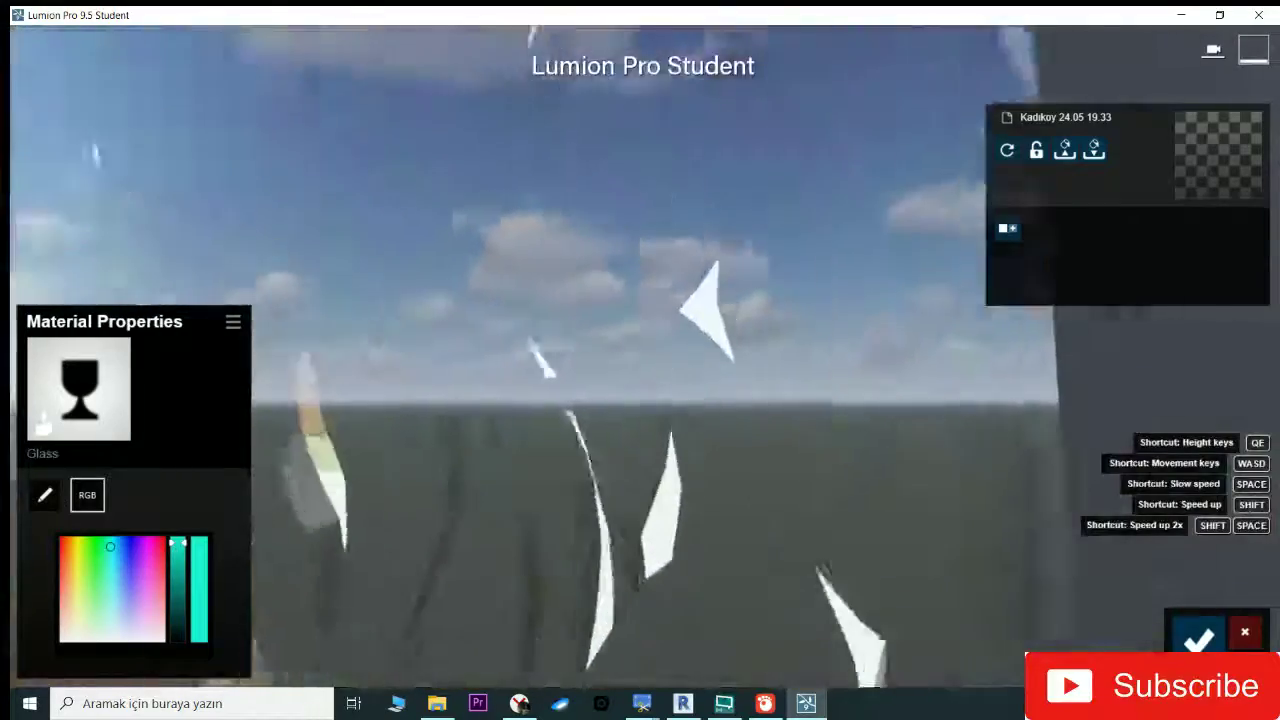
pyautogui.press('s')
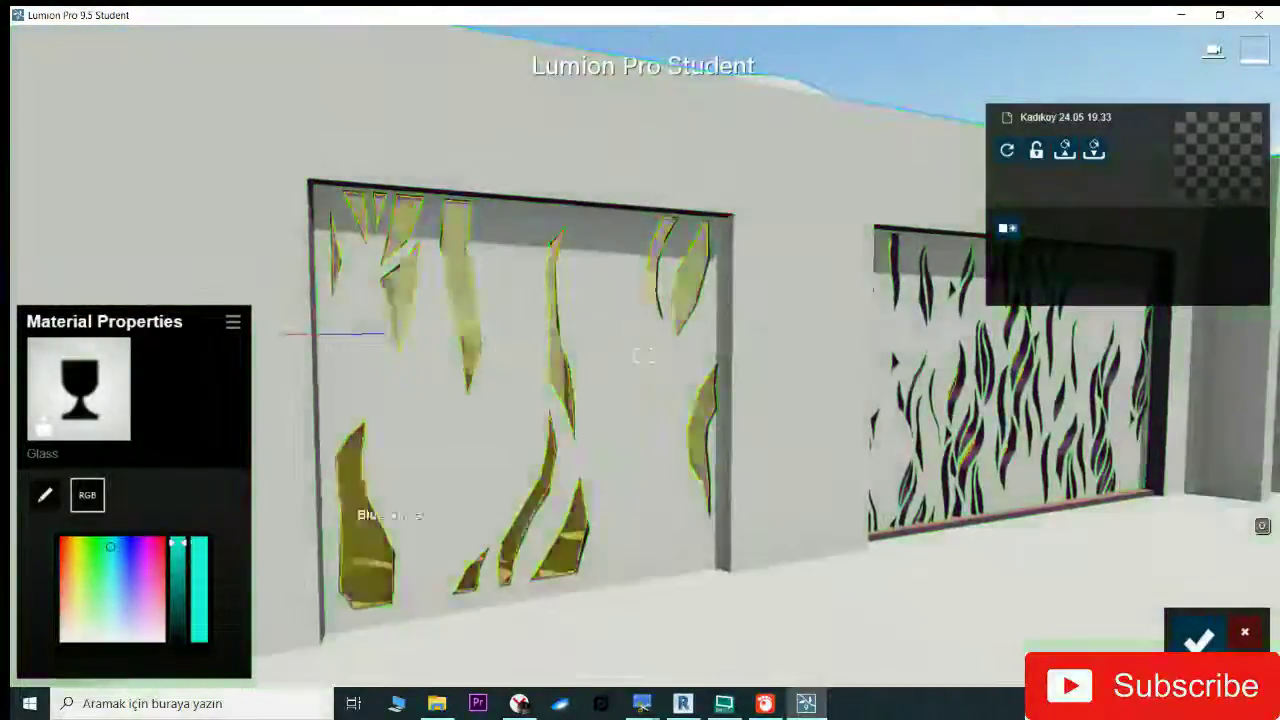
pyautogui.moveTo(110, 547)
pyautogui.mouseDown()
pyautogui.moveTo(111, 568)
pyautogui.moveTo(184, 560)
pyautogui.moveTo(82, 602)
pyautogui.moveTo(84, 578)
pyautogui.moveTo(64, 576)
pyautogui.moveTo(112, 580)
pyautogui.moveTo(137, 563)
pyautogui.moveTo(107, 544)
pyautogui.mouseUp()
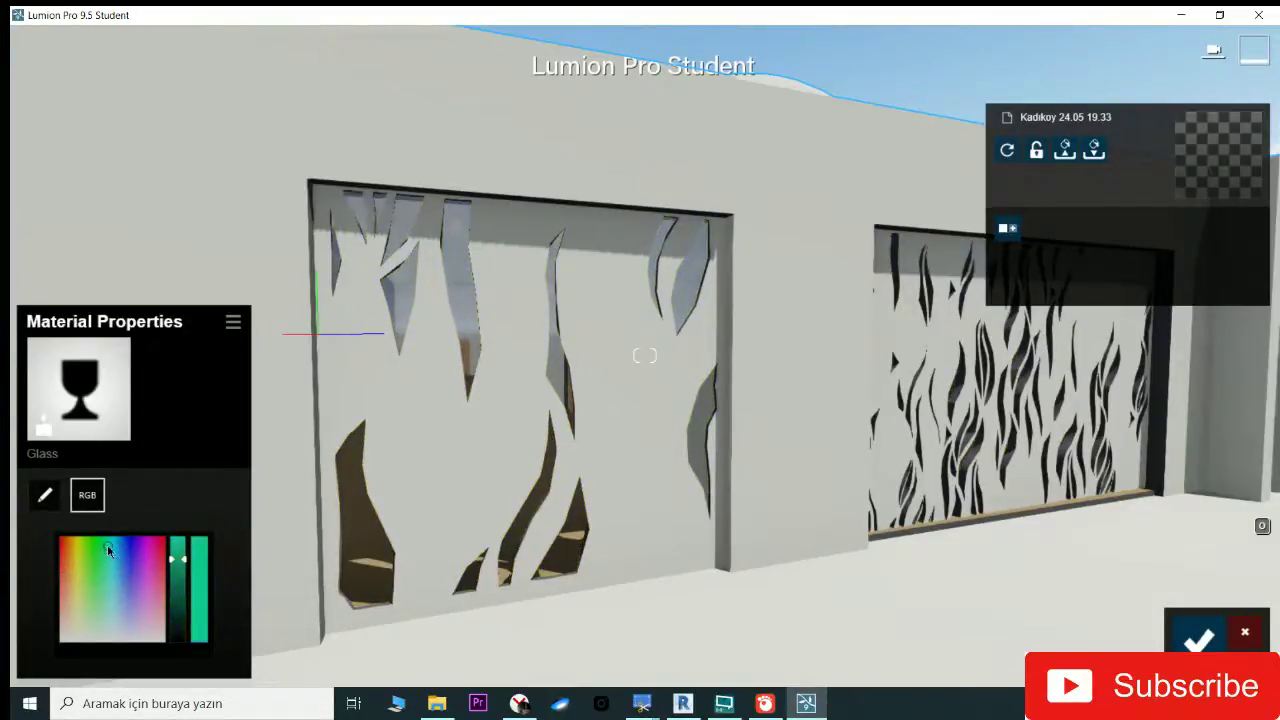
pyautogui.moveTo(183, 559)
pyautogui.mouseDown()
pyautogui.moveTo(183, 606)
pyautogui.moveTo(186, 586)
pyautogui.mouseUp()
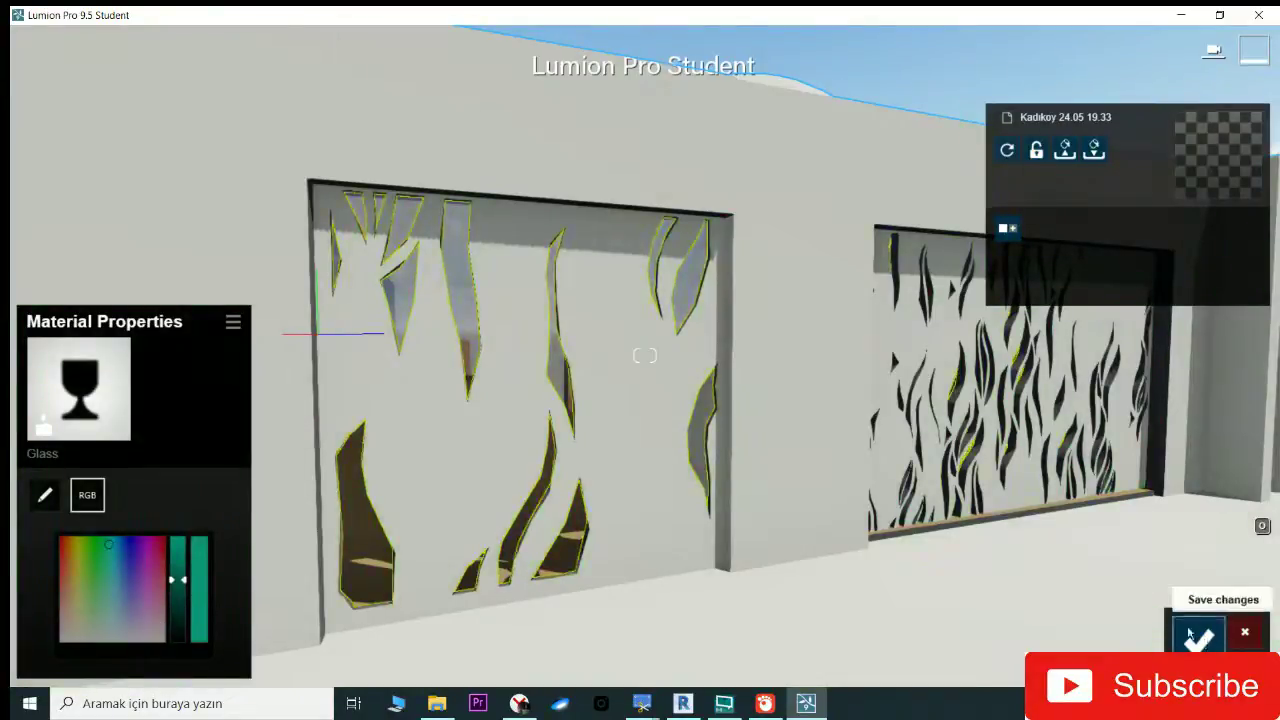
# Step: Accept the darkened Glass material on the leaf-pattern window with the check mark
pyautogui.click(1200, 638)
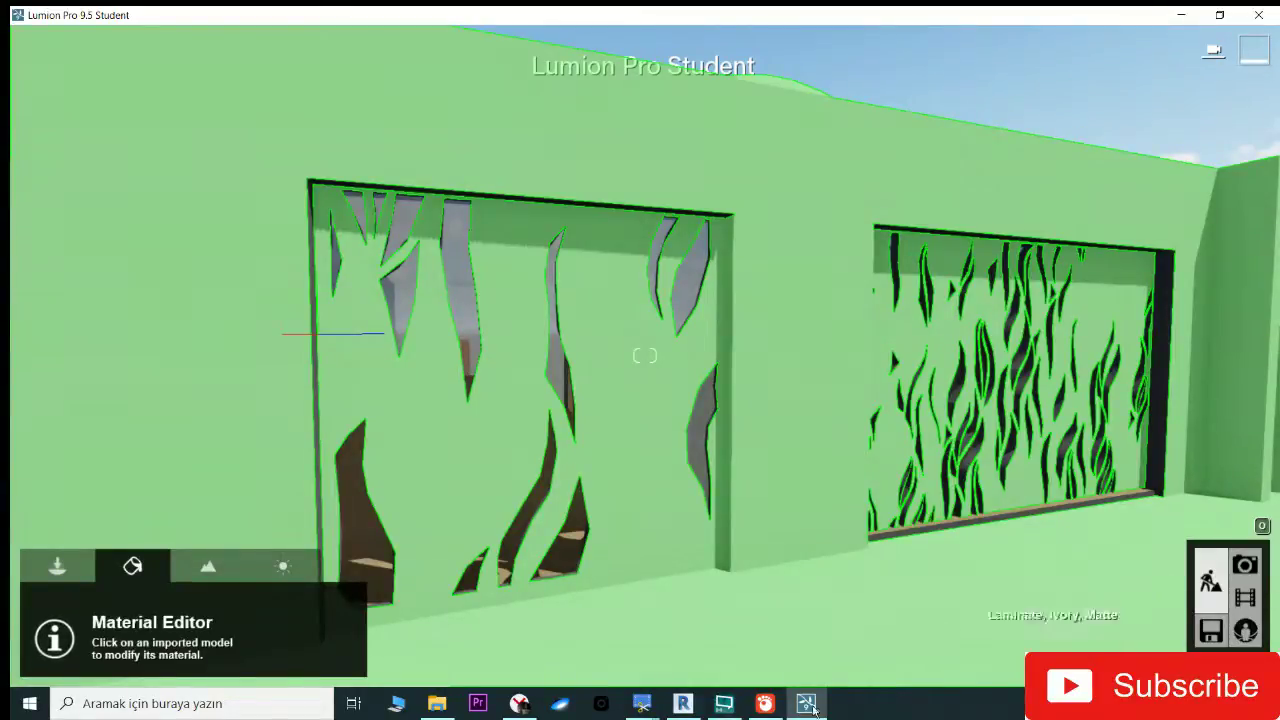
# Step: Fly into the room and tint the patterned glass screen light blue
pyautogui.press('w')
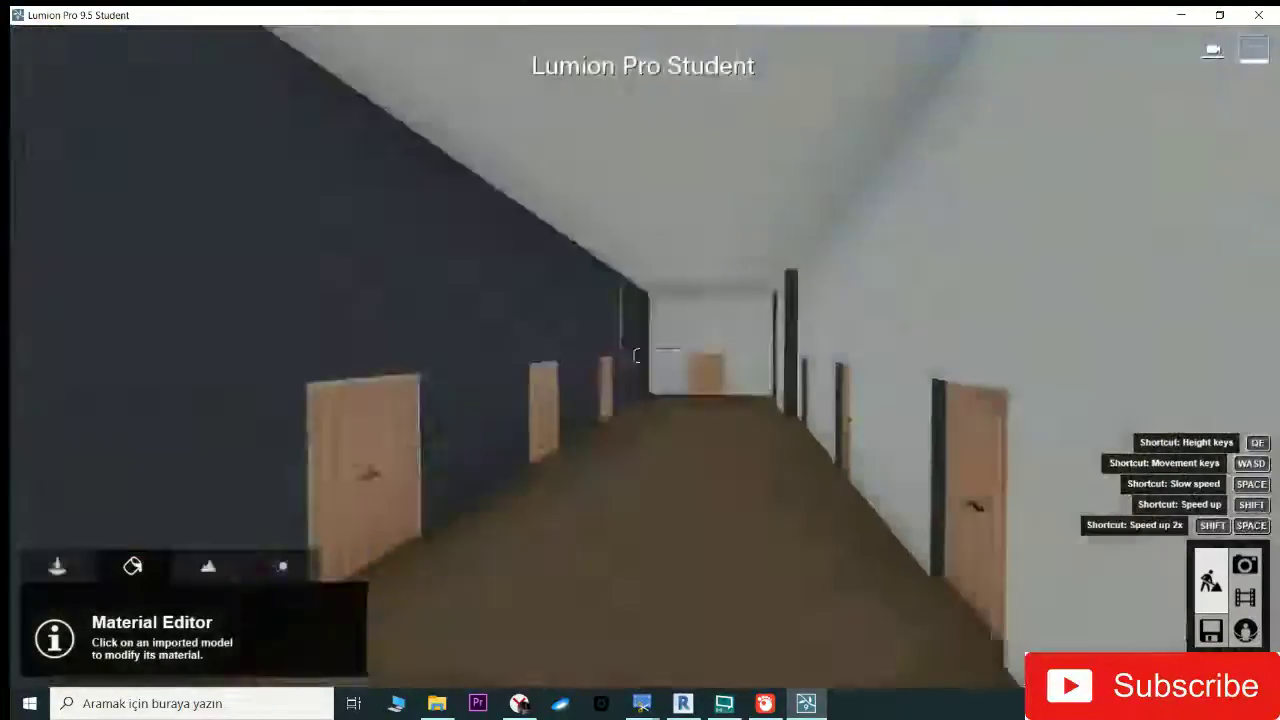
pyautogui.moveTo(635, 355); pyautogui.dragTo(139, 568, button='right')
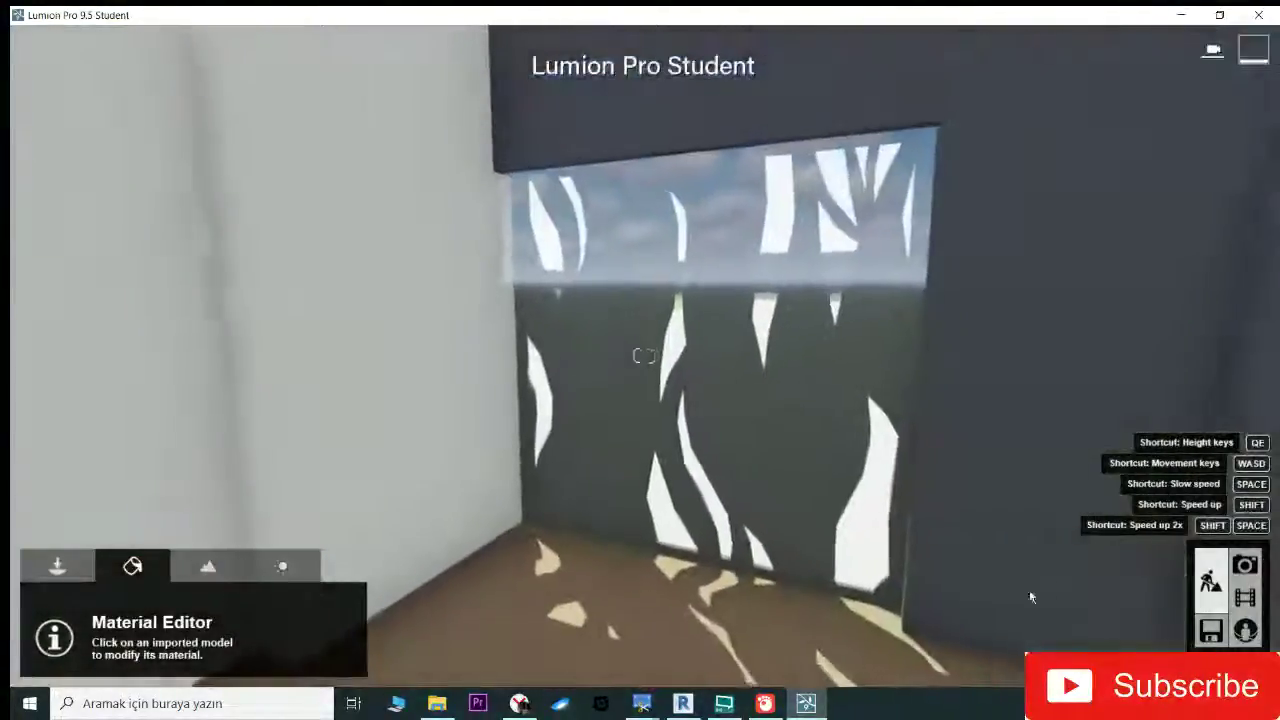
pyautogui.click(770, 395)
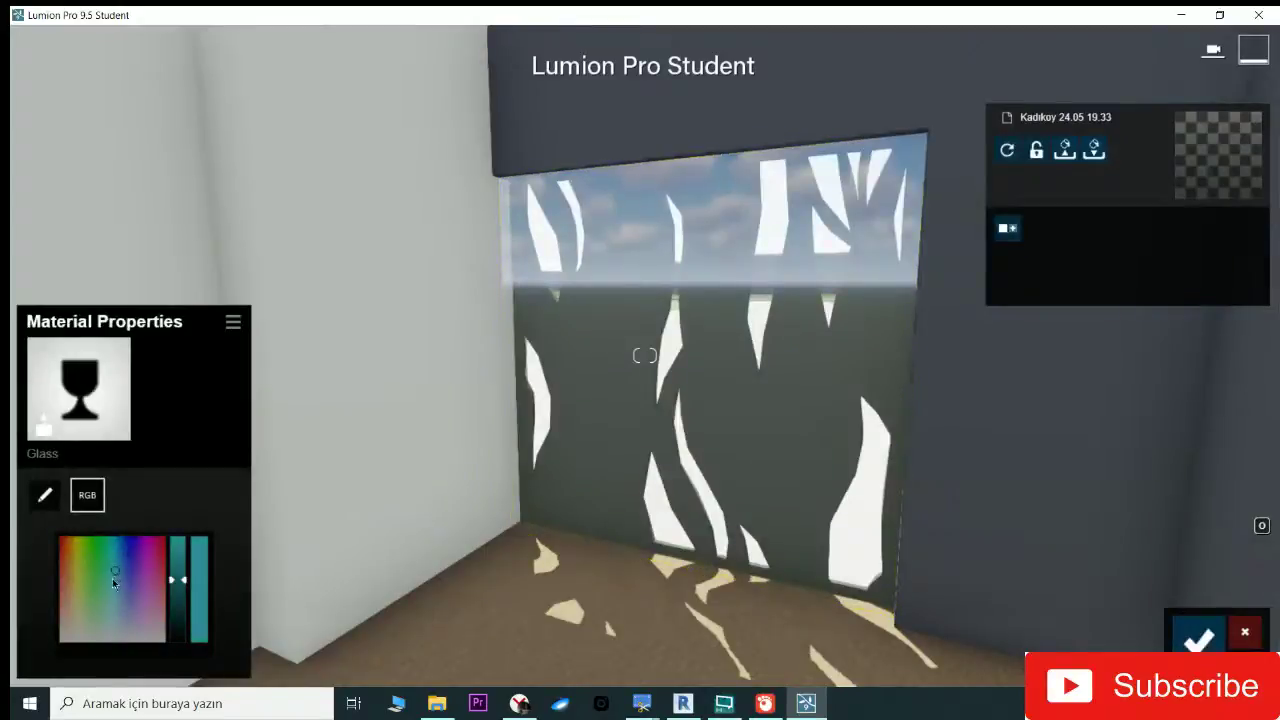
pyautogui.moveTo(112, 578); pyautogui.dragTo(111, 605)
pyautogui.click(44, 495)
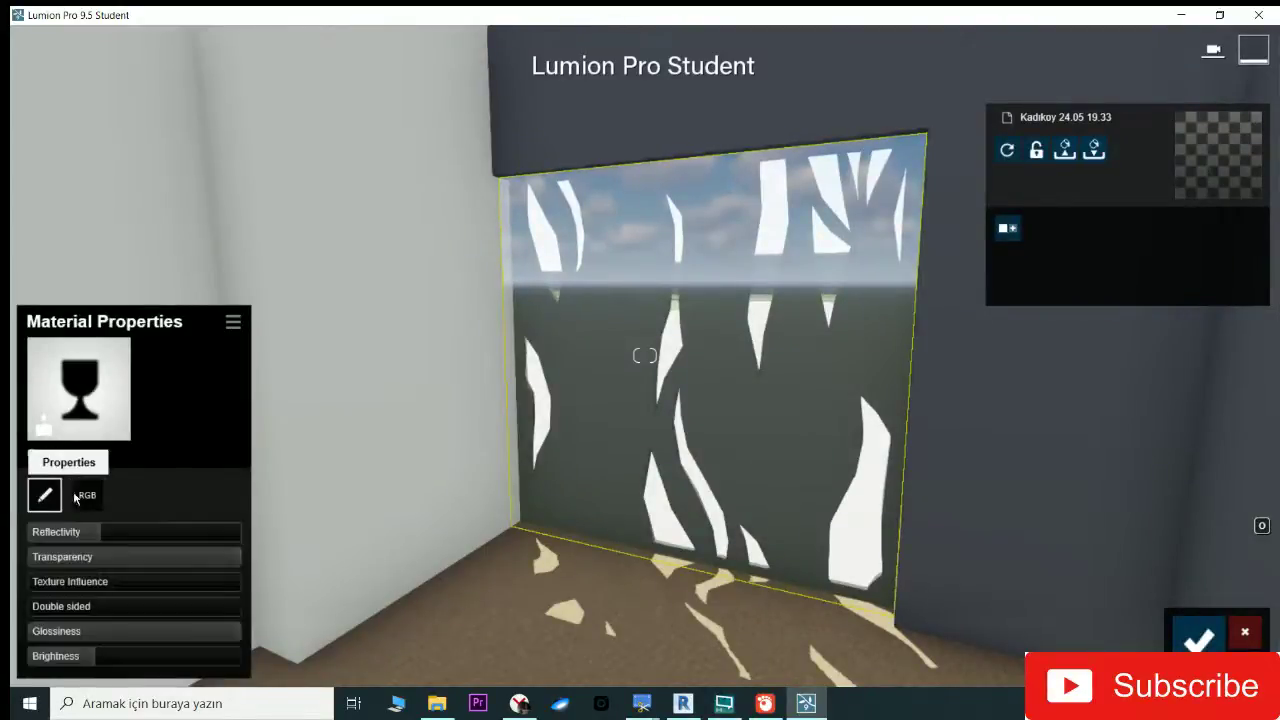
pyautogui.click(87, 495)
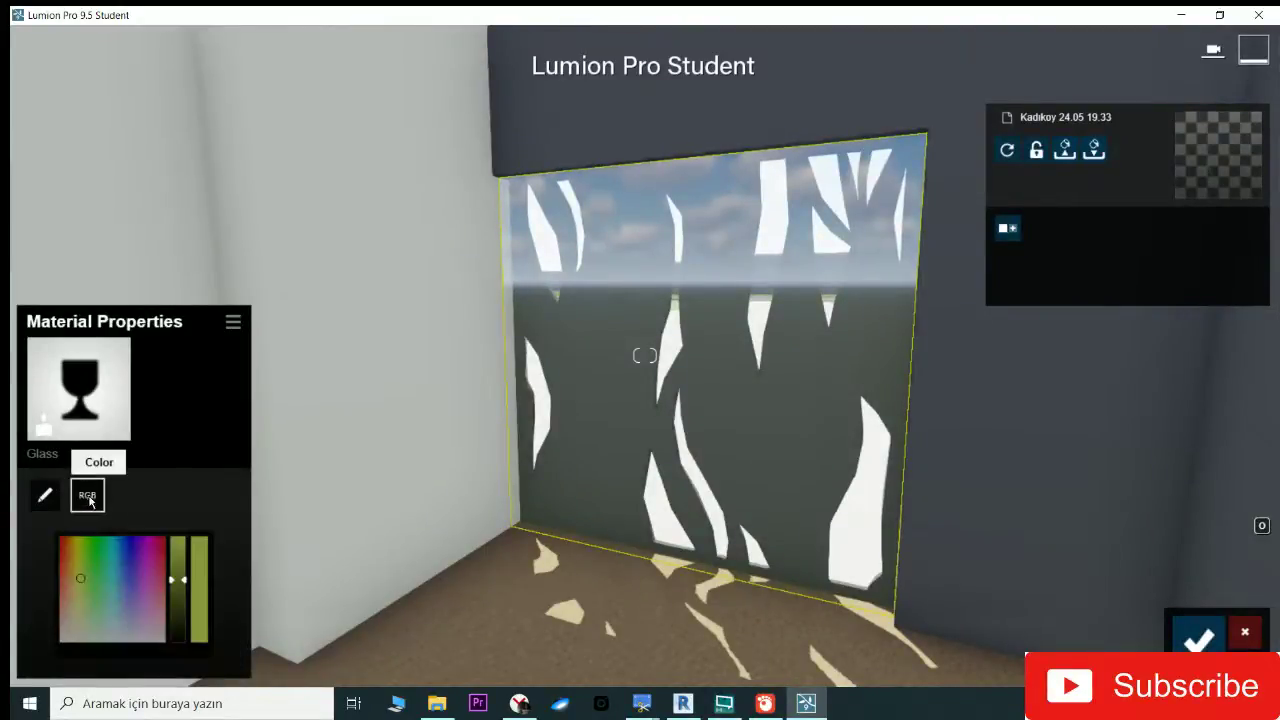
pyautogui.moveTo(181, 585)
pyautogui.mouseDown()
pyautogui.moveTo(183, 632)
pyautogui.moveTo(190, 539)
pyautogui.mouseUp()
pyautogui.moveTo(131, 585)
pyautogui.mouseDown()
pyautogui.moveTo(55, 528)
pyautogui.moveTo(128, 587)
pyautogui.mouseUp()
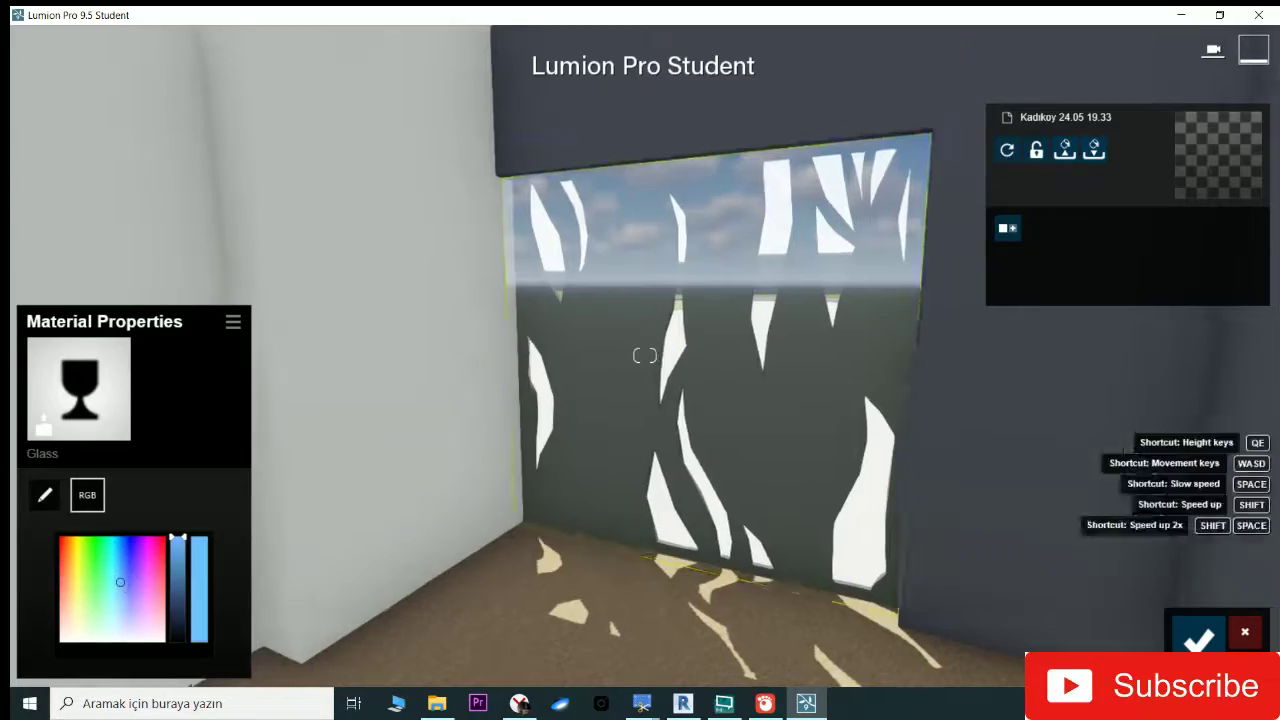
# Step: View the light blue panel from both sides and confirm the glass material
pyautogui.moveTo(644, 355); pyautogui.dragTo(640, 355, button='right')
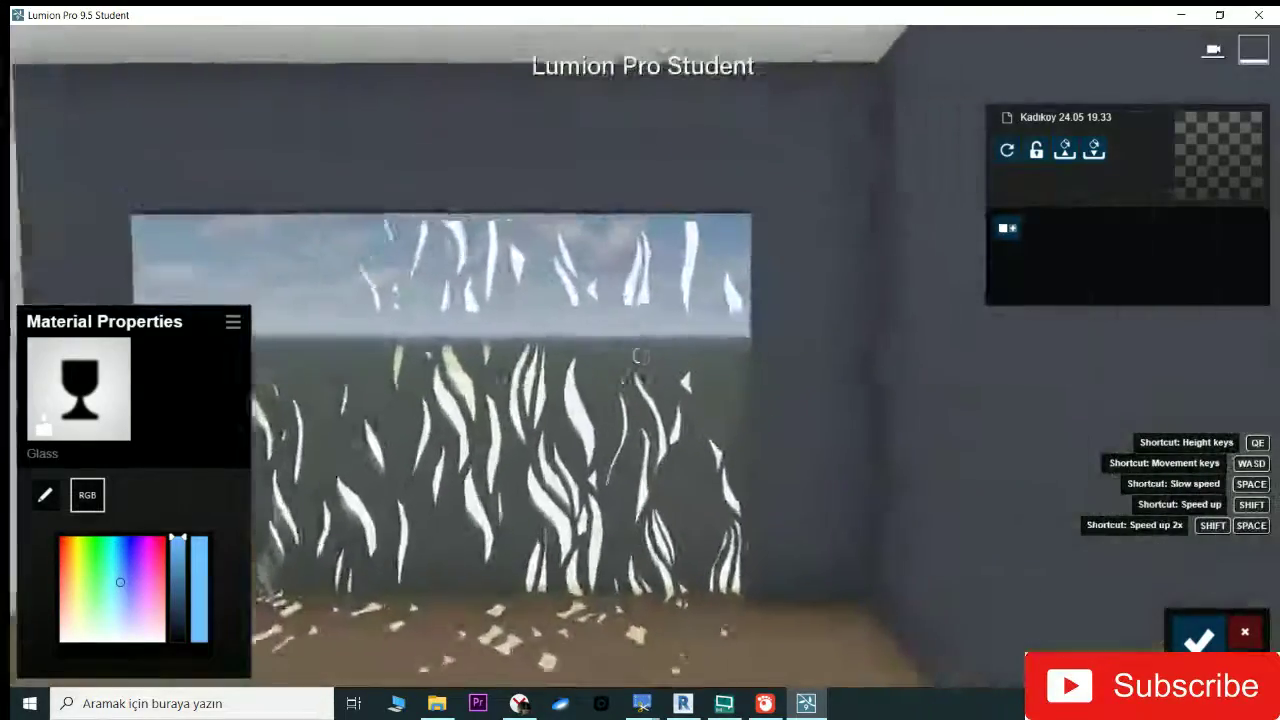
pyautogui.press('w')
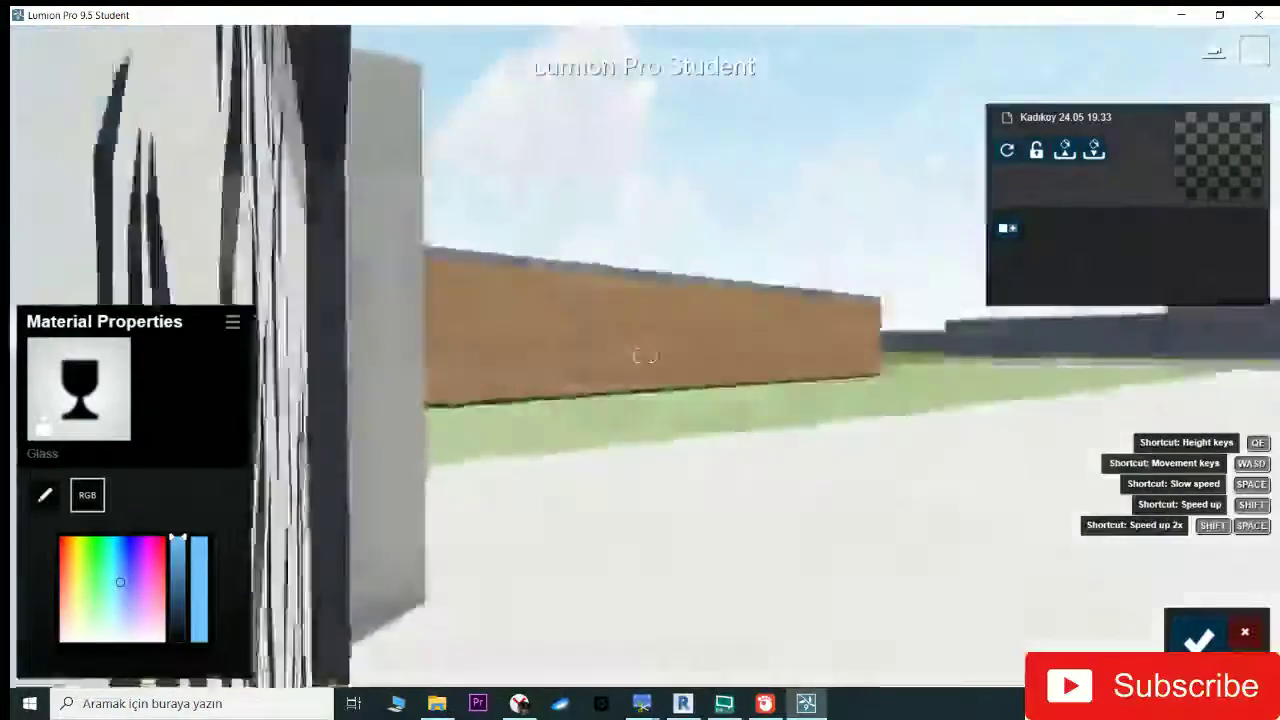
pyautogui.press('s')
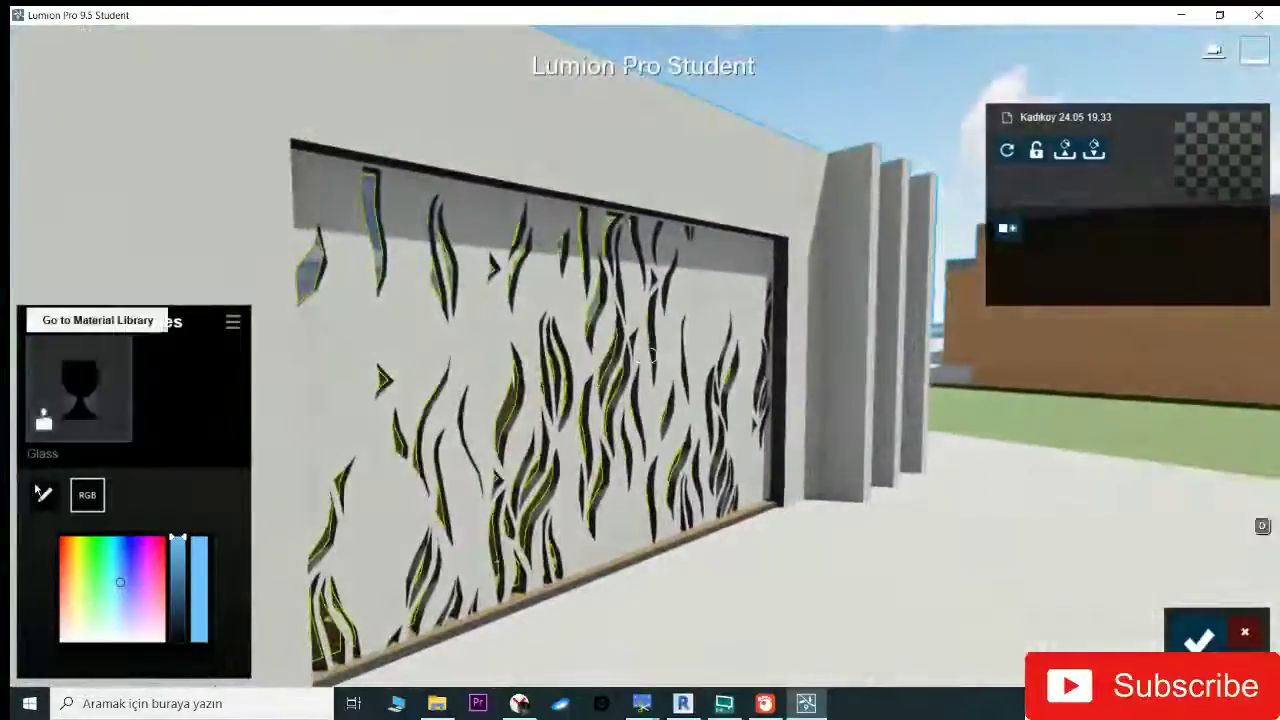
pyautogui.click(45, 497)
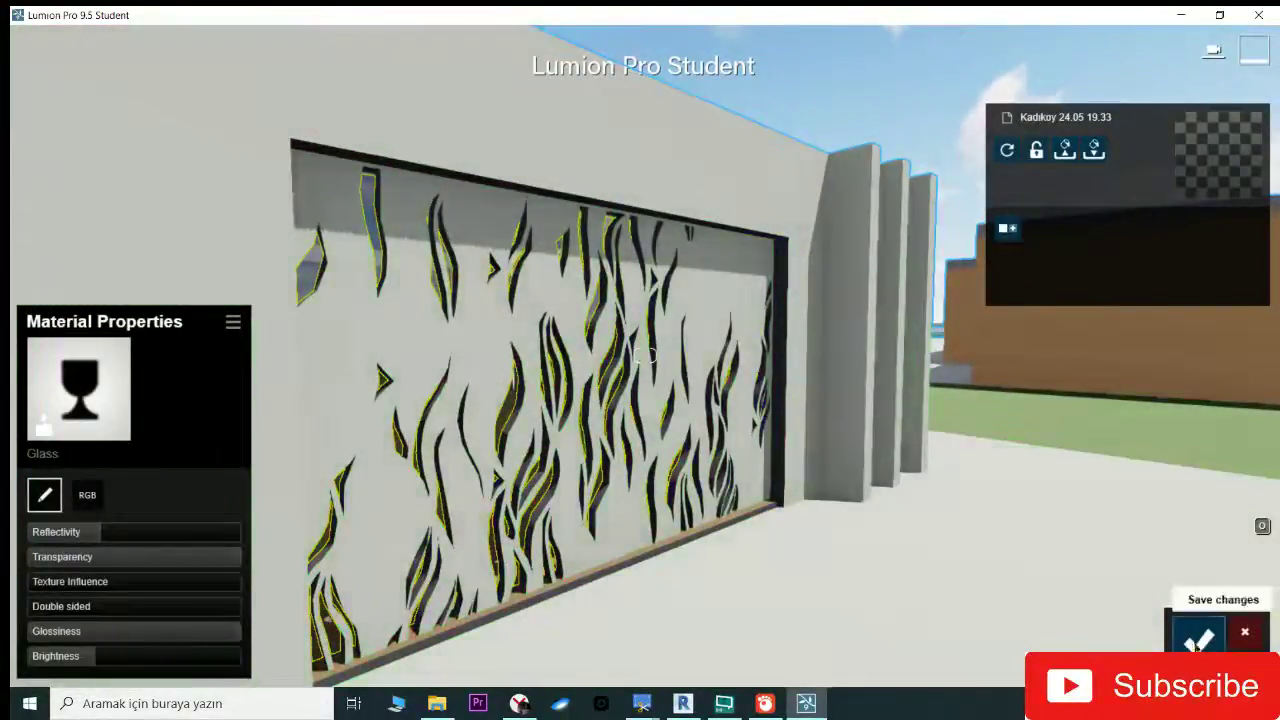
pyautogui.click(1199, 640)
pyautogui.moveTo(814, 434); pyautogui.dragTo(560, 430, button='right')
# Step: Fly down the interior corridor and through the wooden door toward the window posts
pyautogui.press('s')
pyautogui.moveTo(645, 354); pyautogui.dragTo(560, 354, button='right')
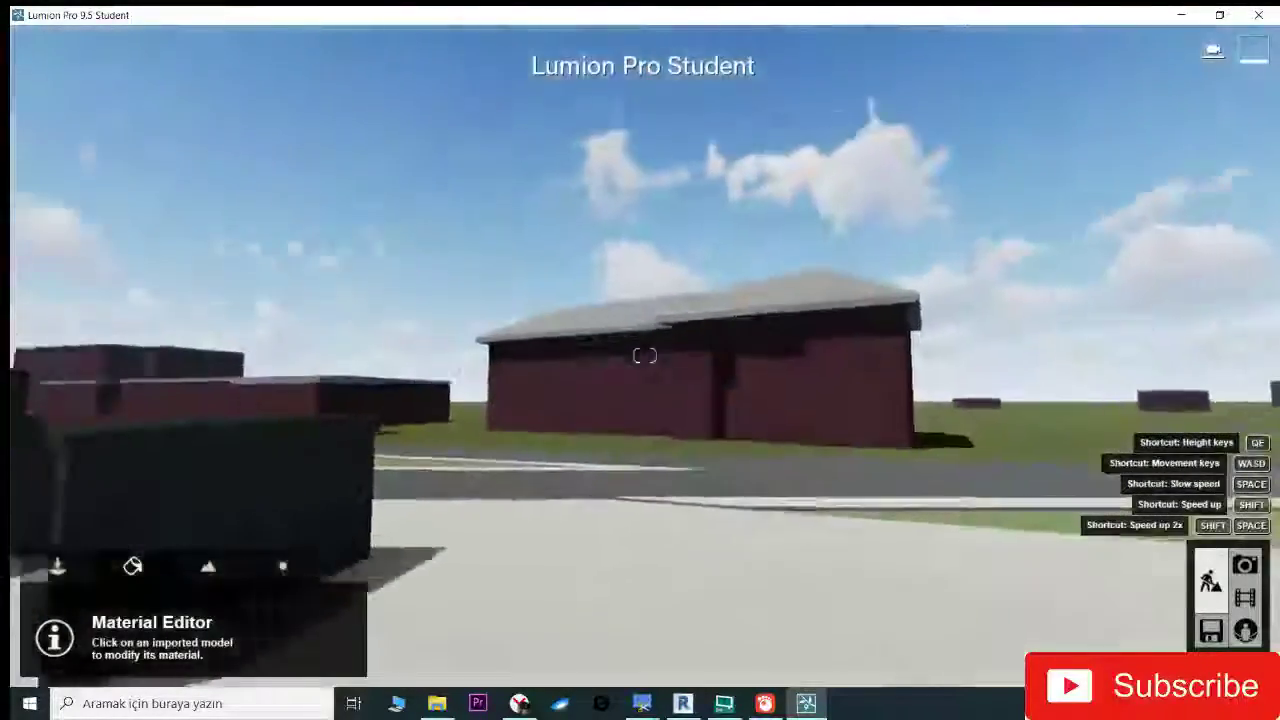
pyautogui.press('w')
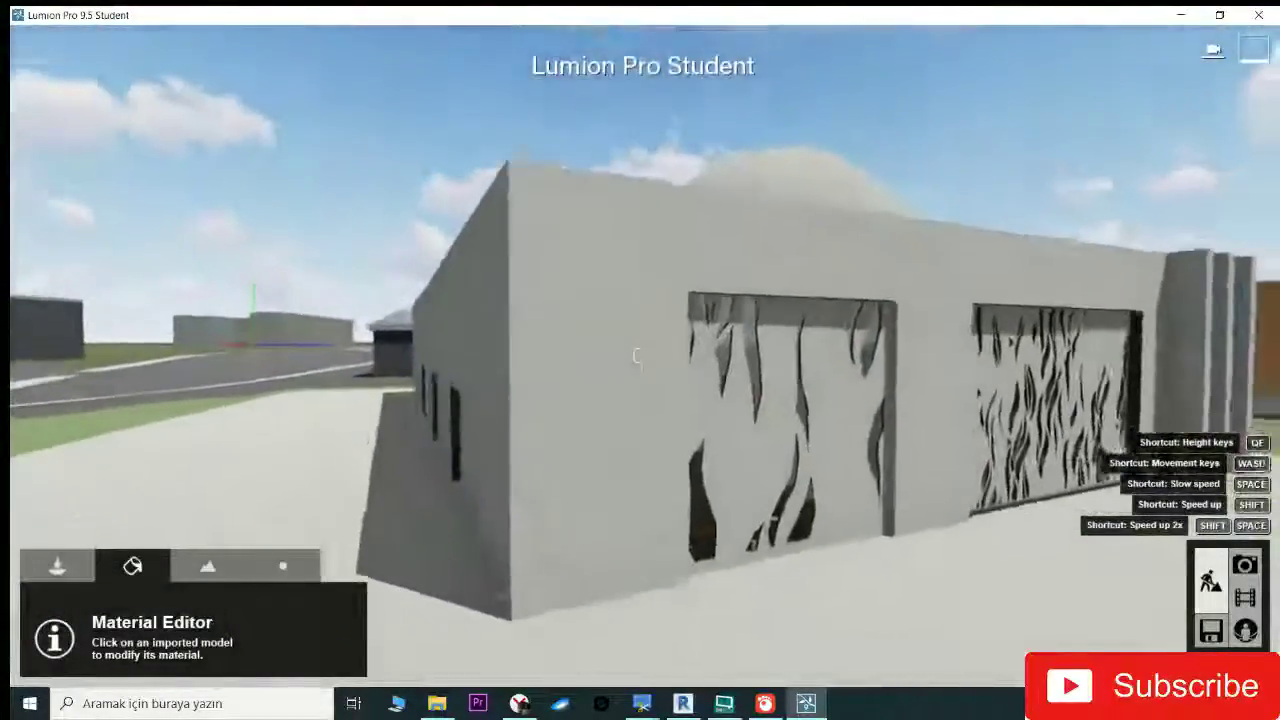
pyautogui.press('w')
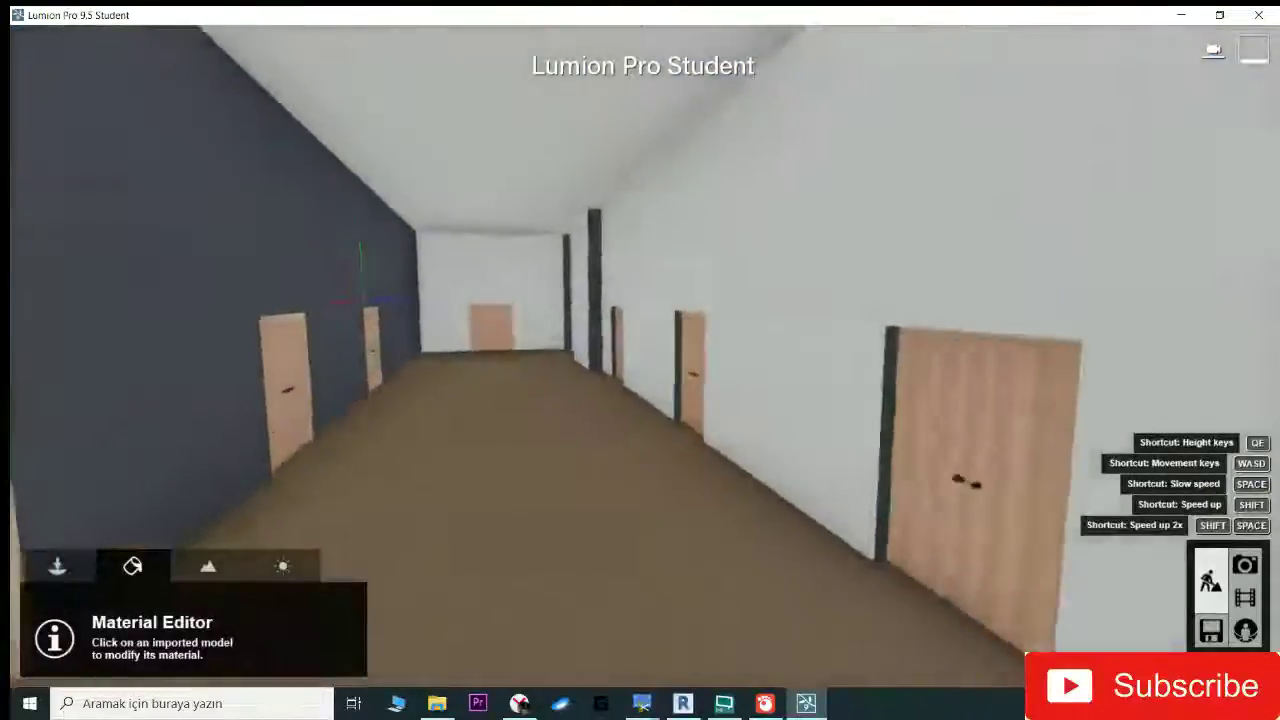
pyautogui.press('w')
pyautogui.moveTo(635, 355)
pyautogui.mouseDown(button='right')
pyautogui.moveTo(654, 355)
pyautogui.moveTo(640, 362)
pyautogui.mouseUp(button='right')
pyautogui.press('w')
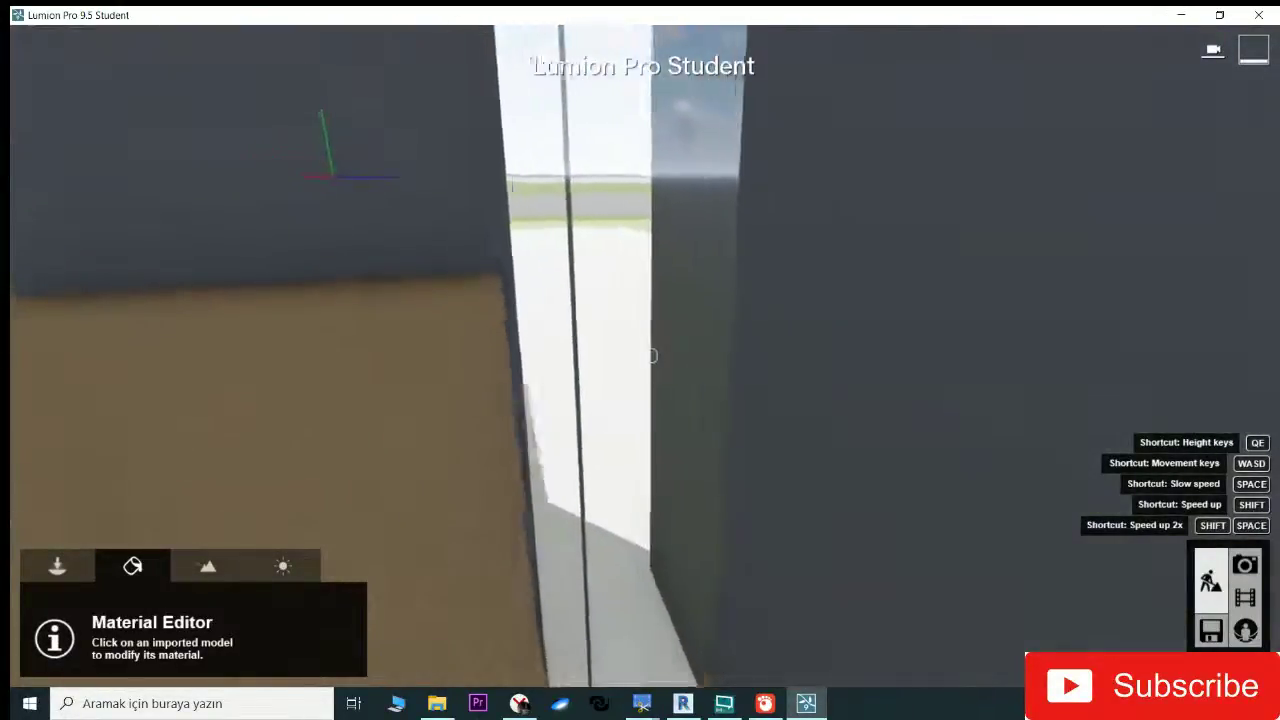
# Step: Pass between the window posts and rise to view the oval ceiling recess
pyautogui.press('s')
pyautogui.moveTo(651, 355); pyautogui.dragTo(634, 355, button='right')
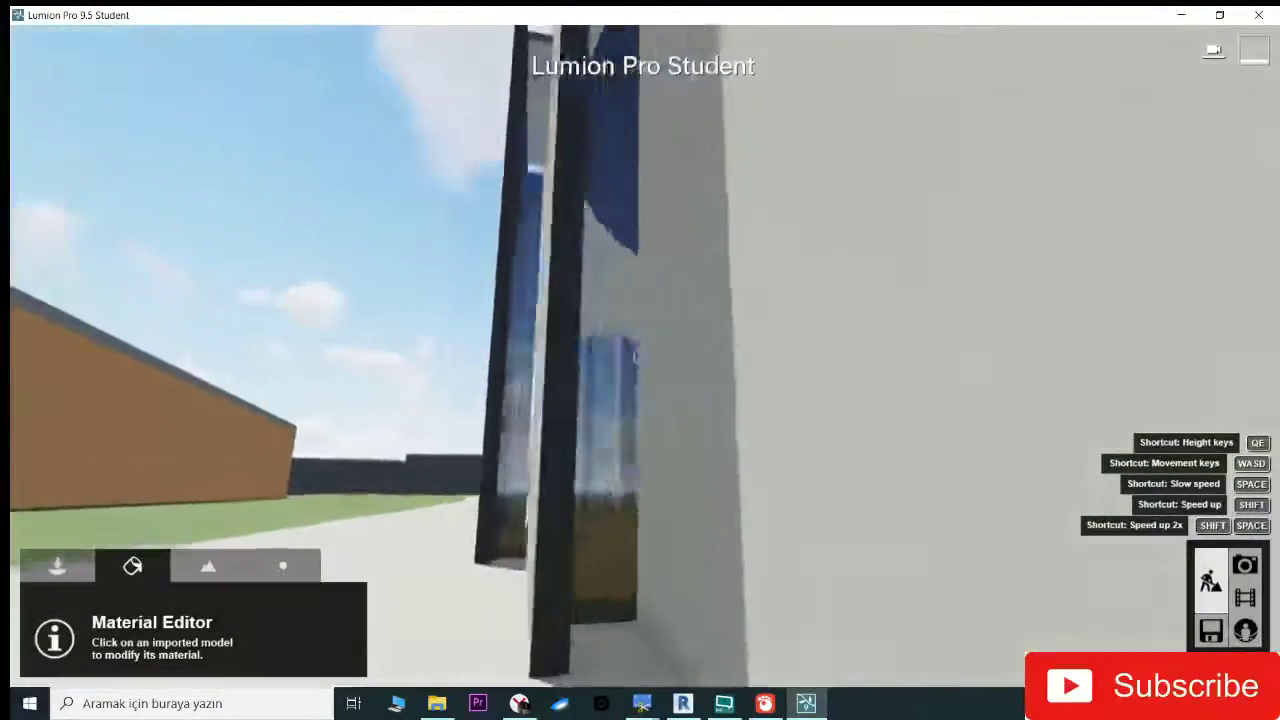
pyautogui.press('w')
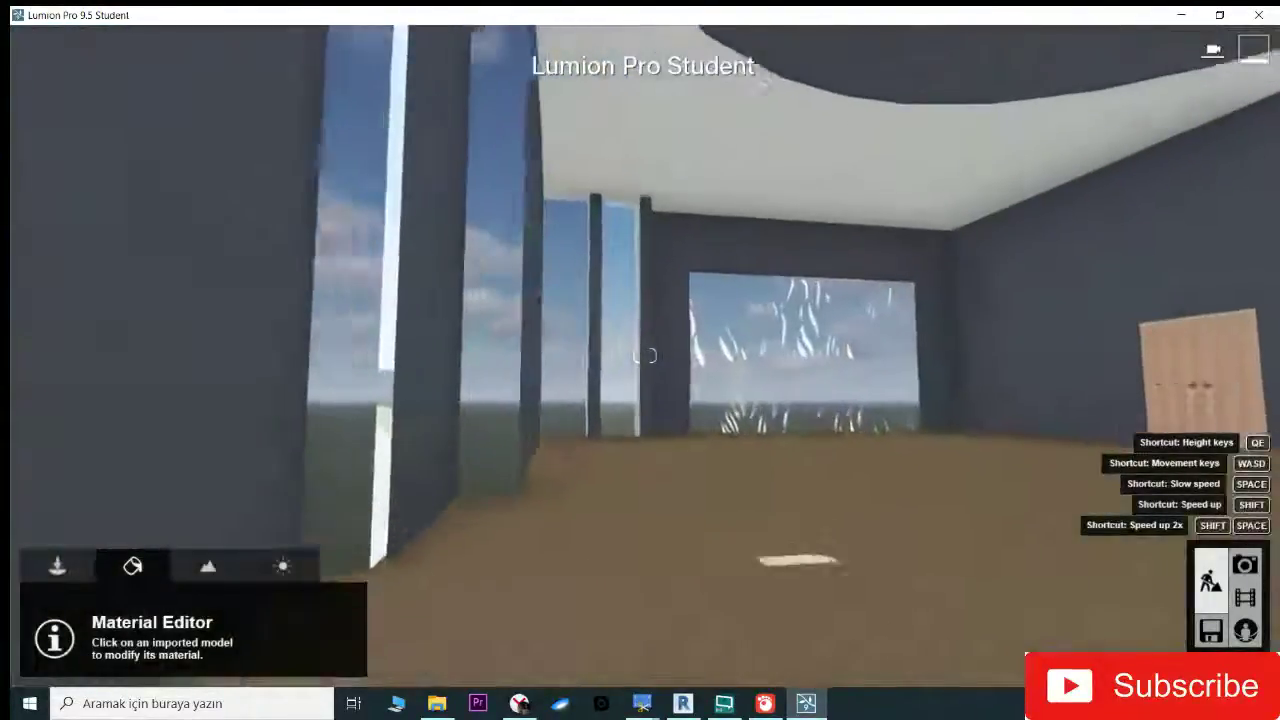
pyautogui.press('w')
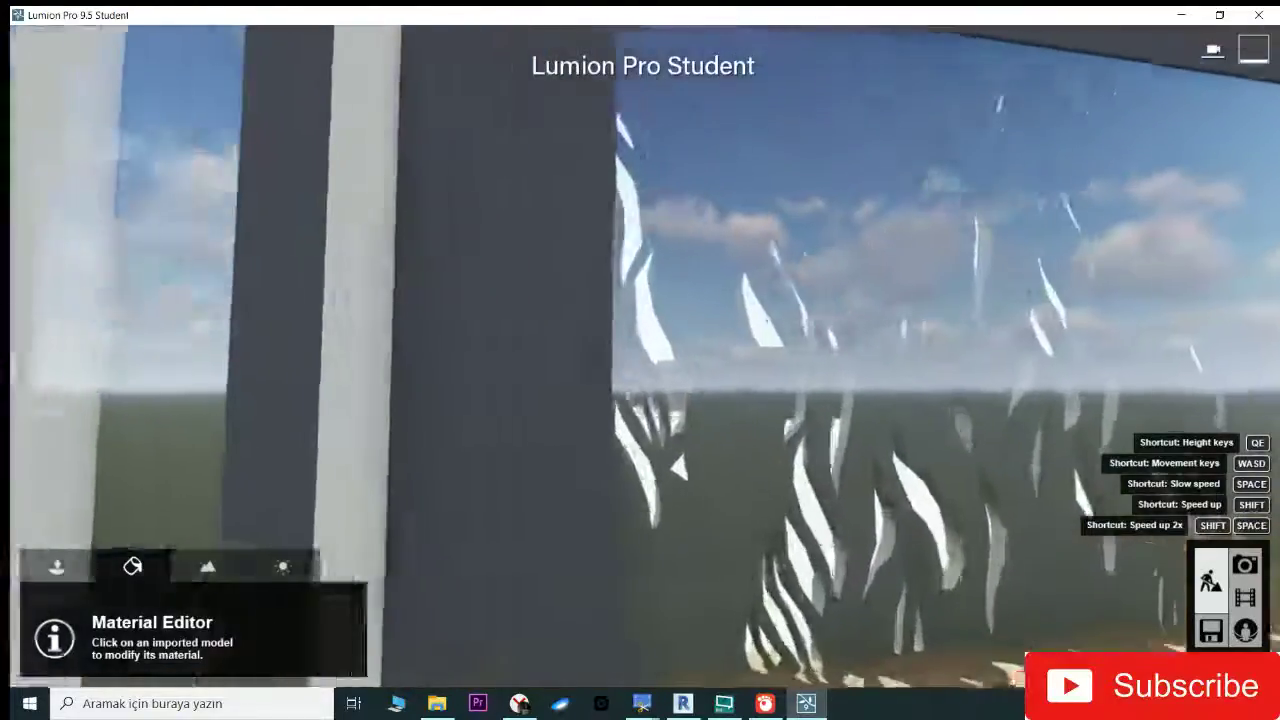
pyautogui.moveTo(760, 356); pyautogui.dragTo(645, 355, button='right')
pyautogui.press('w')
pyautogui.press('s')
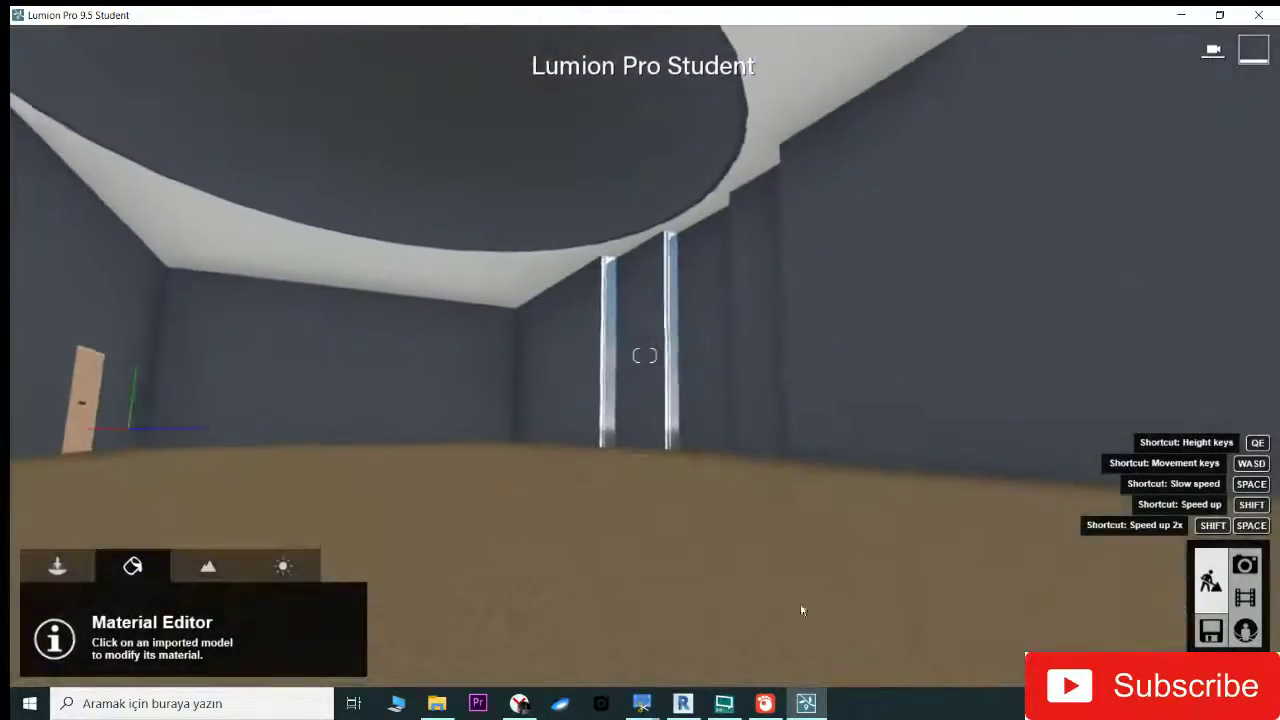
# Step: Switch to Revit and temporarily hide the selected mosque floor slab
pyautogui.click(683, 703)
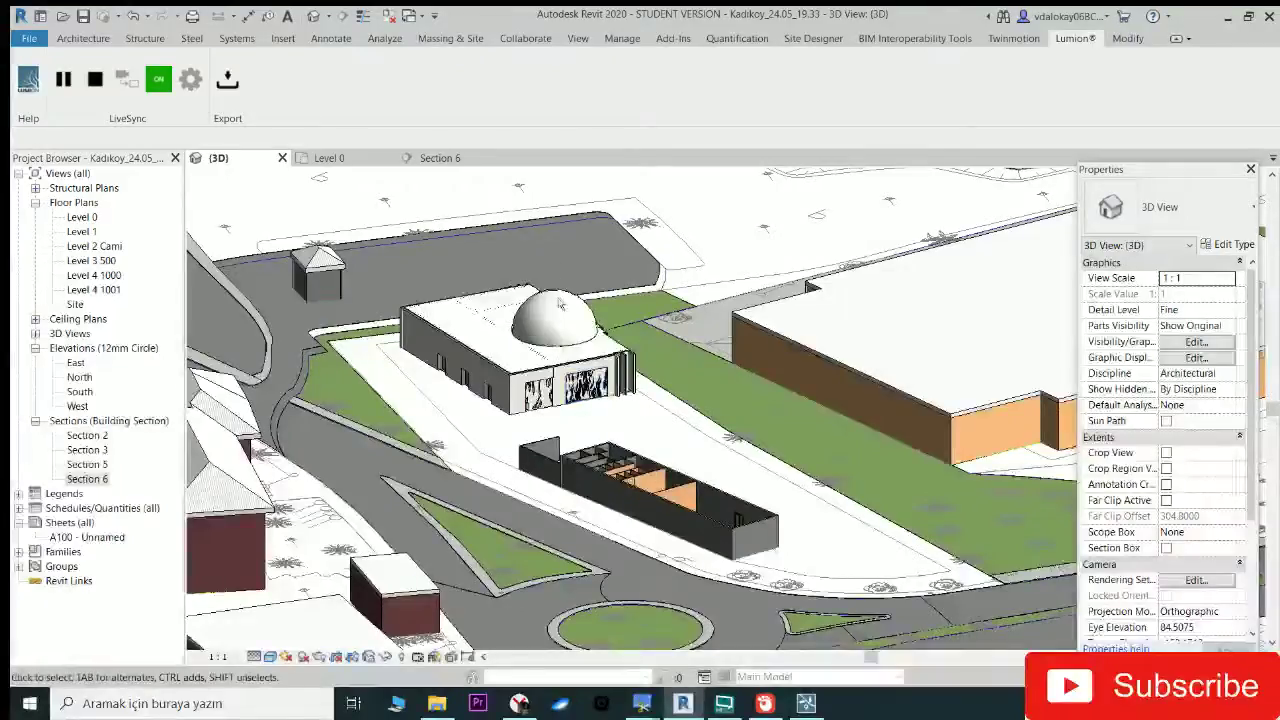
pyautogui.click(565, 365)
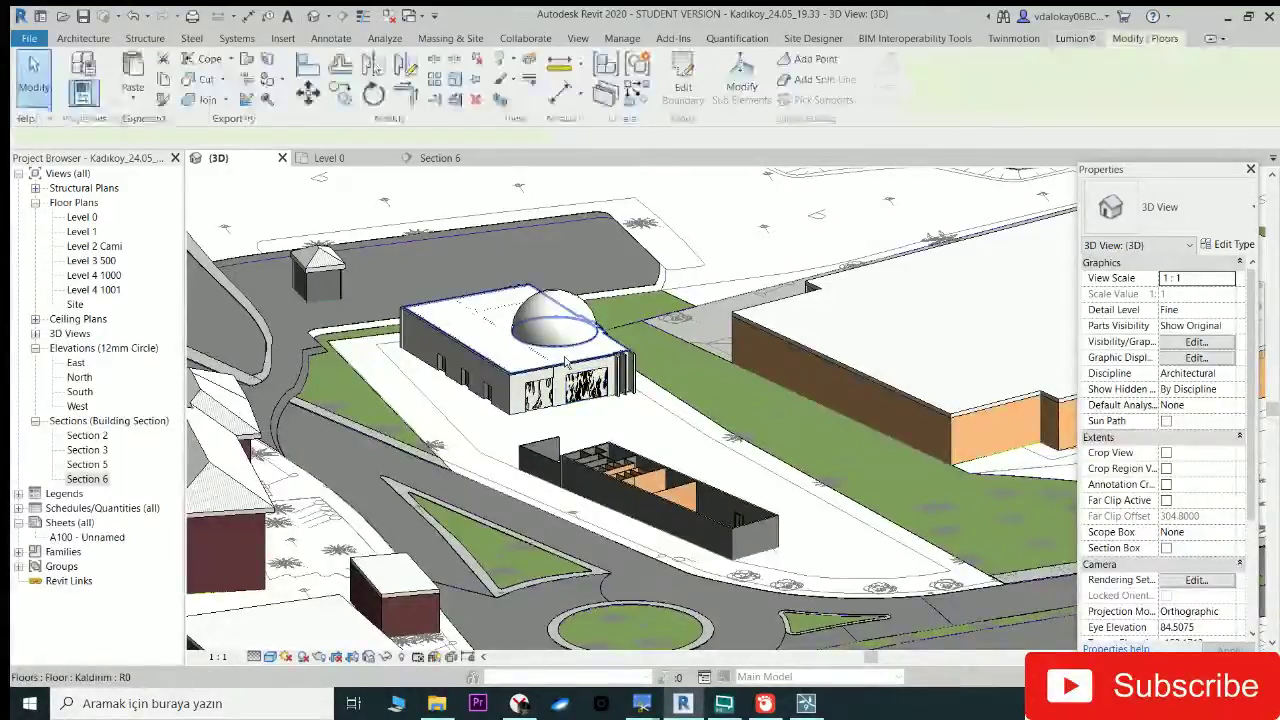
pyautogui.scroll(3, 565, 365)
pyautogui.click(389, 657)
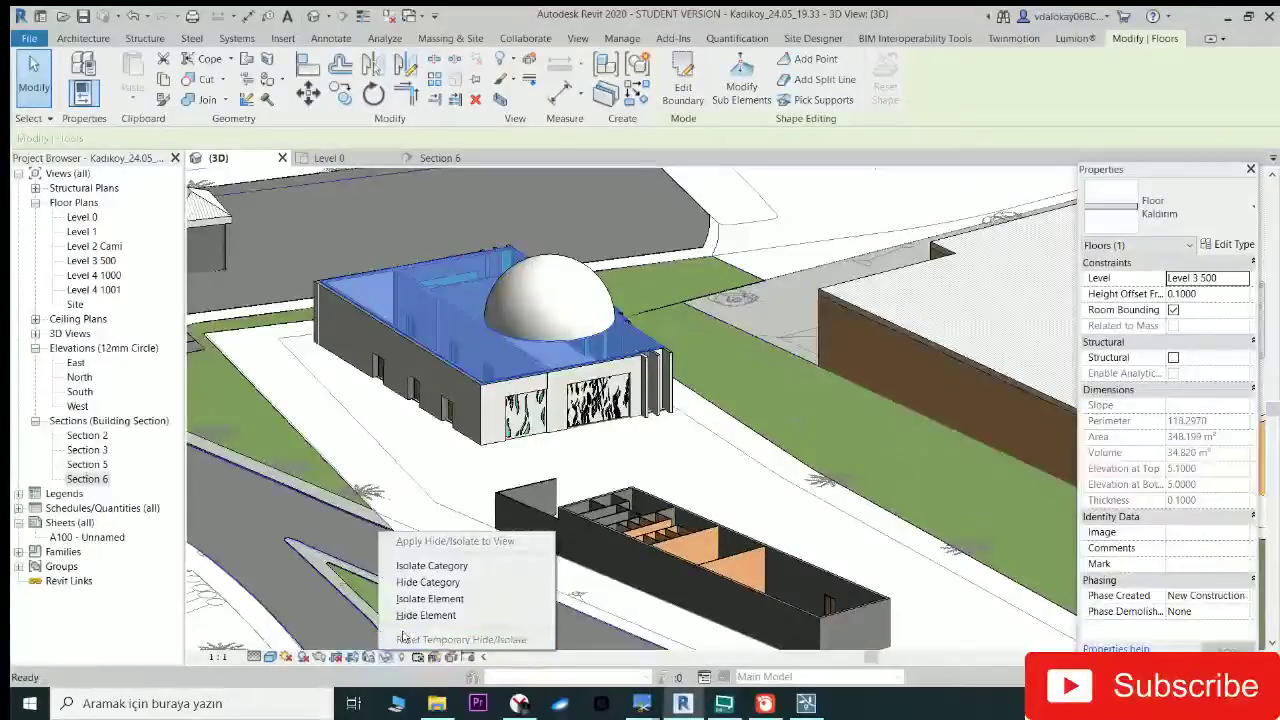
pyautogui.click(415, 615)
pyautogui.scroll(3, 534, 361)
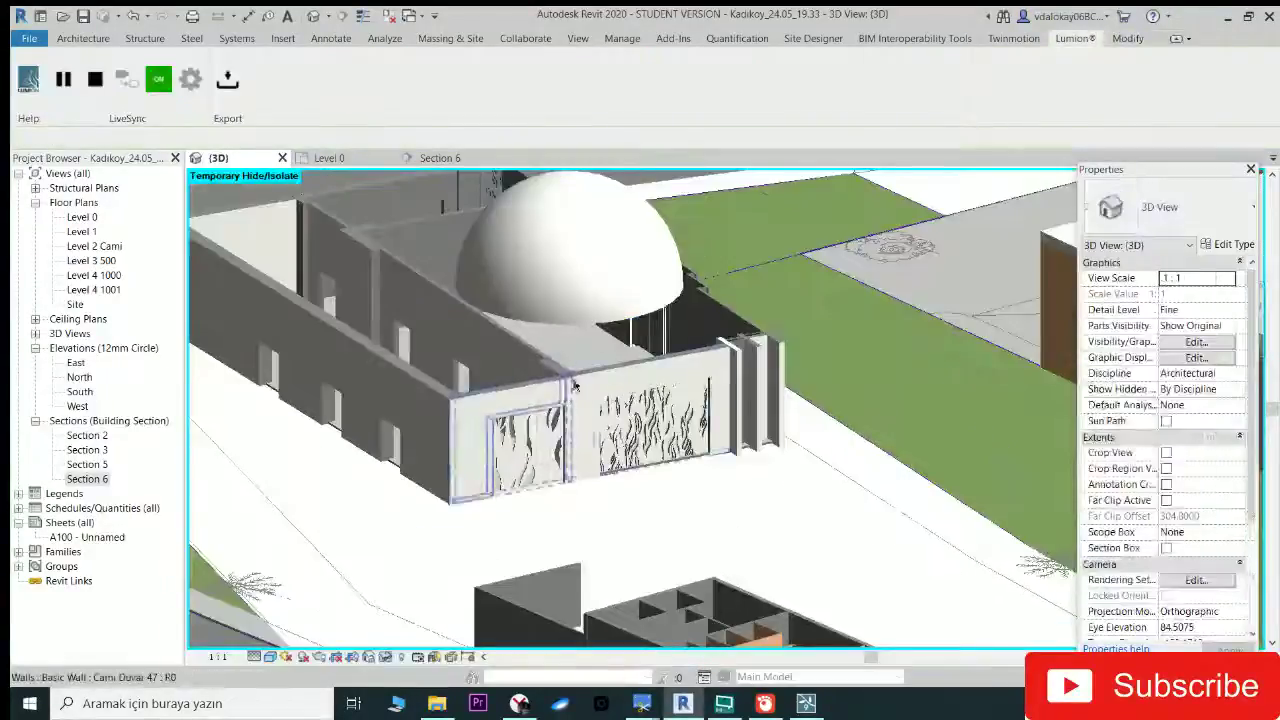
# Step: Orbit around the dome and check the Asphalt yol and Kaldırım floors, then deselect
pyautogui.keyDown('shift'); pyautogui.moveTo(534, 361); pyautogui.dragTo(628, 386, button='middle'); pyautogui.keyUp('shift')
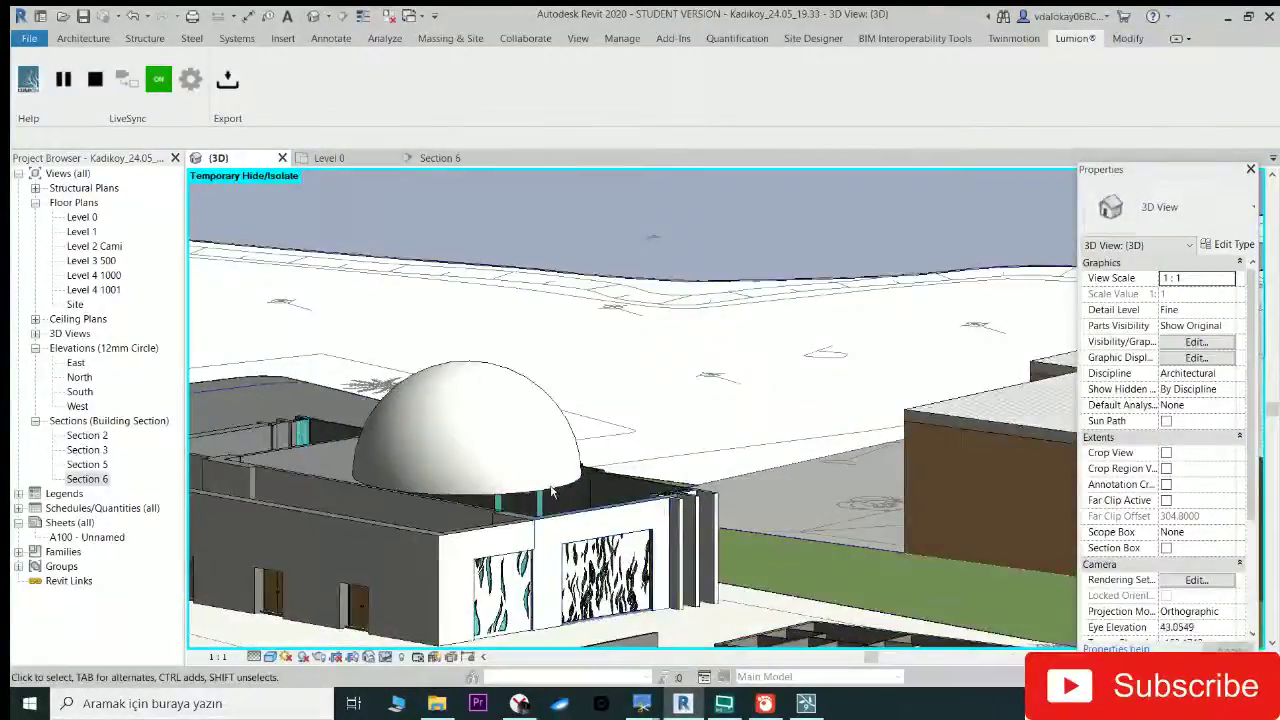
pyautogui.scroll(5, 551, 487)
pyautogui.keyDown('shift'); pyautogui.moveTo(551, 487); pyautogui.dragTo(494, 321, button='middle'); pyautogui.keyUp('shift')
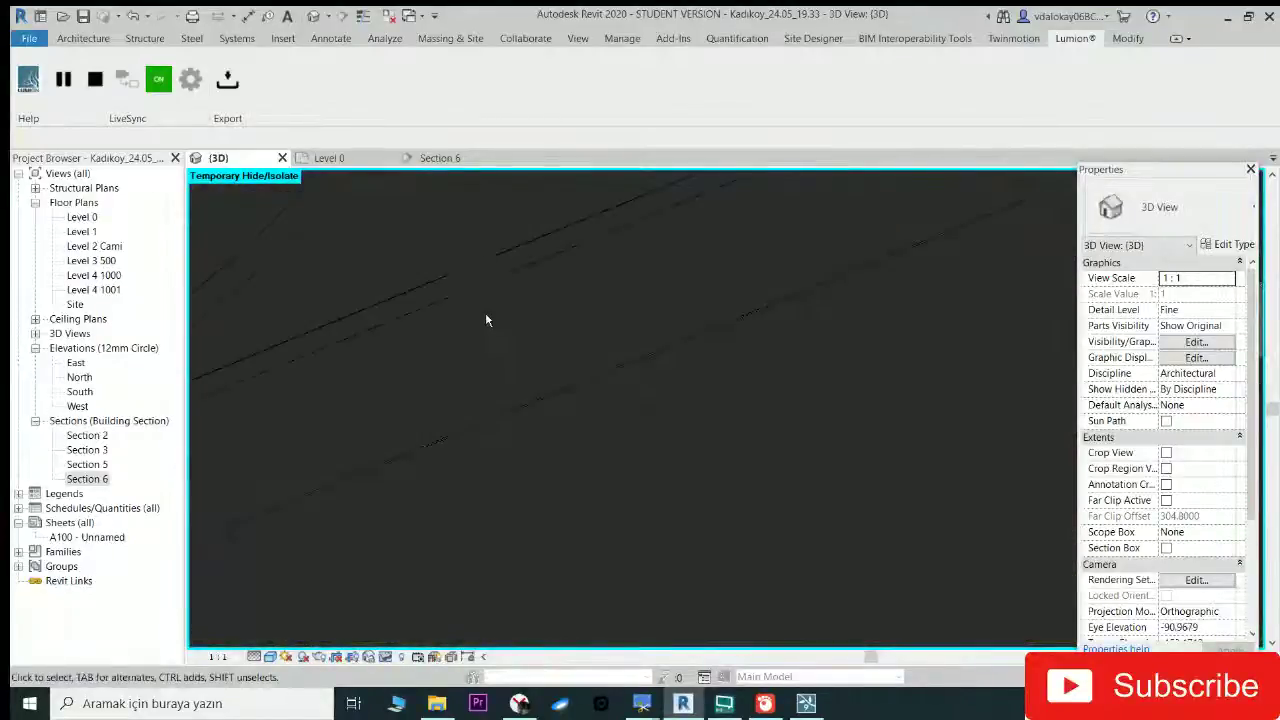
pyautogui.scroll(-3, 486, 320)
pyautogui.scroll(-3, 486, 320)
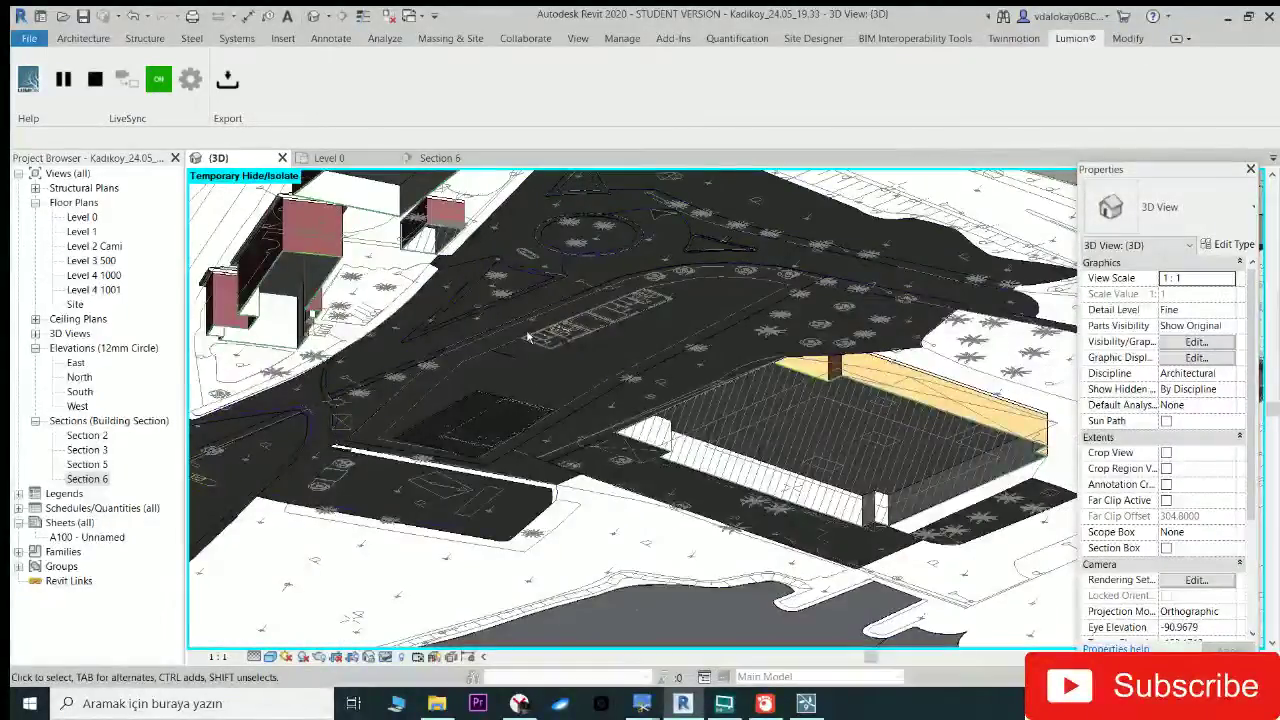
pyautogui.click(410, 313)
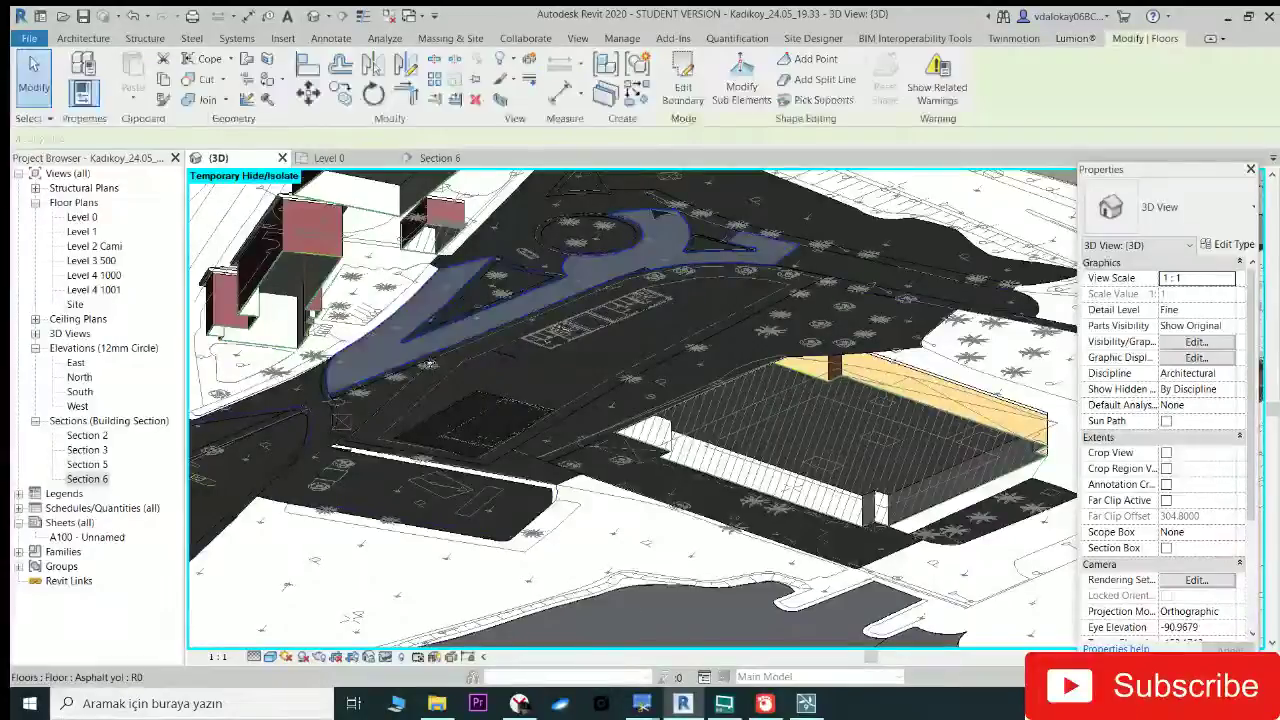
pyautogui.click(358, 447)
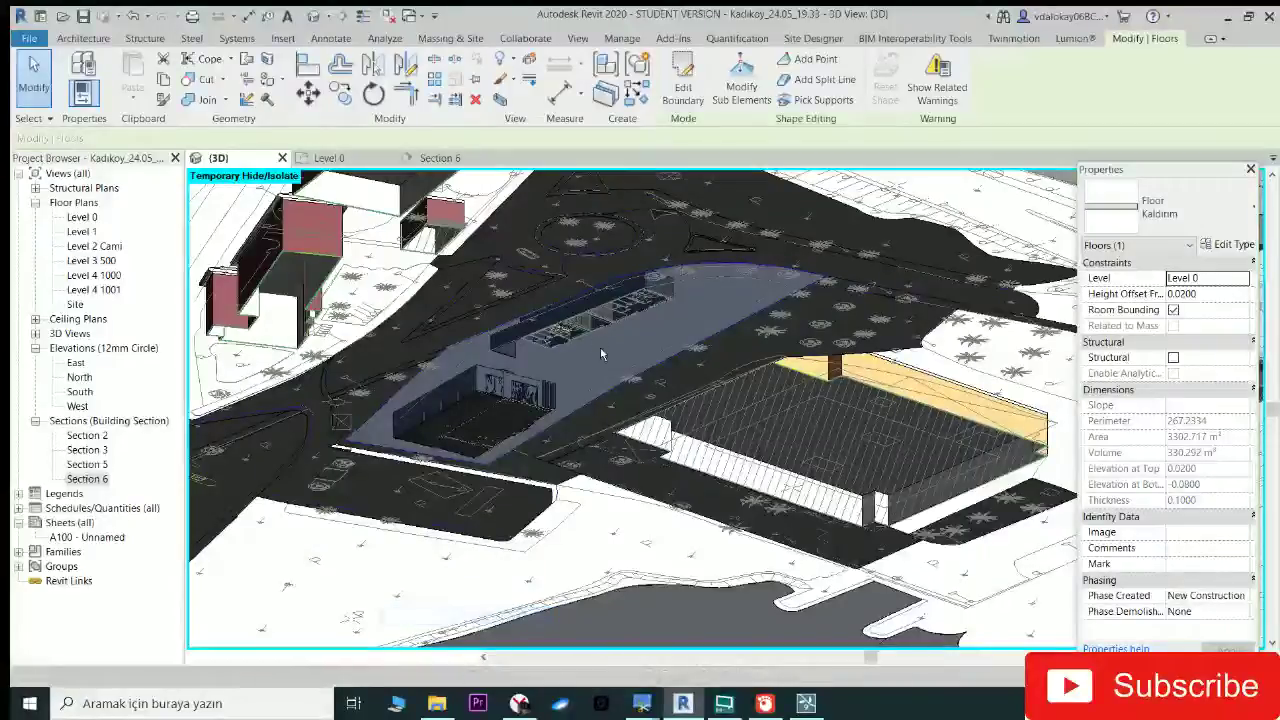
pyautogui.press('Escape')
# Step: Orbit into the interior, select the mosque floor slab, then select the curved wall
pyautogui.scroll(5, 600, 347)
pyautogui.keyDown('shift'); pyautogui.moveTo(396, 568); pyautogui.dragTo(795, 480, button='middle'); pyautogui.keyUp('shift')
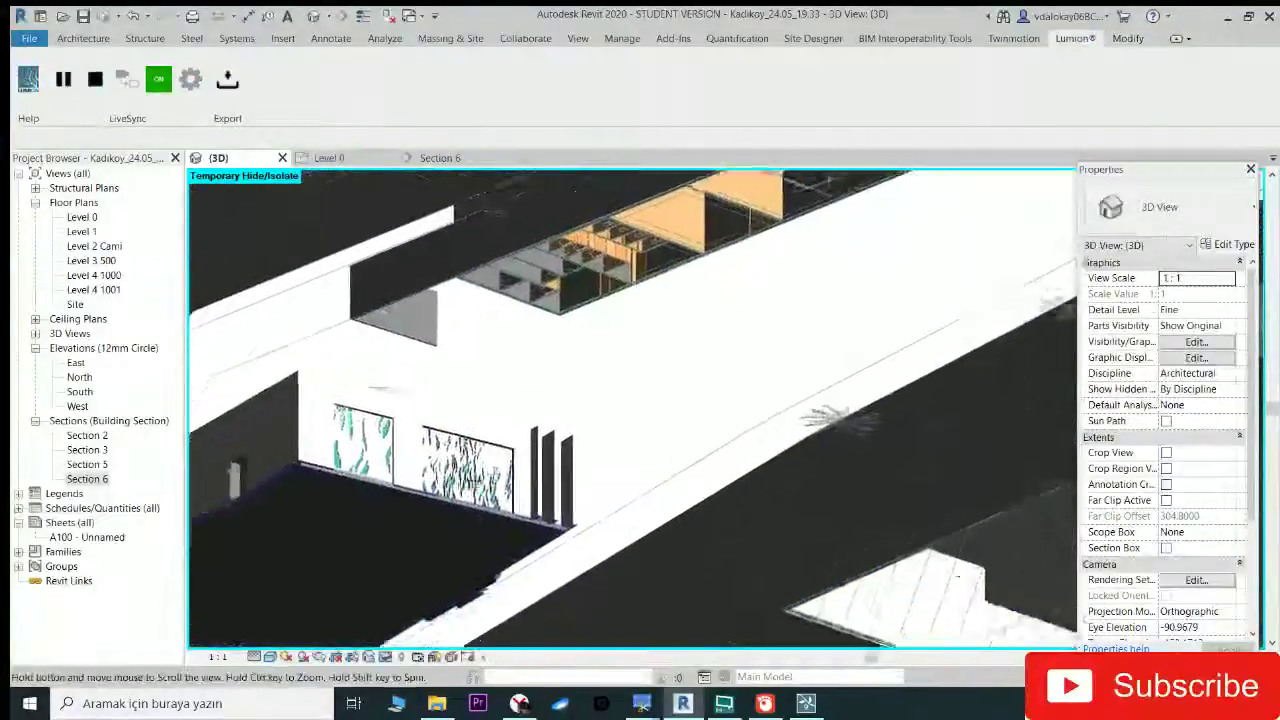
pyautogui.click(465, 450)
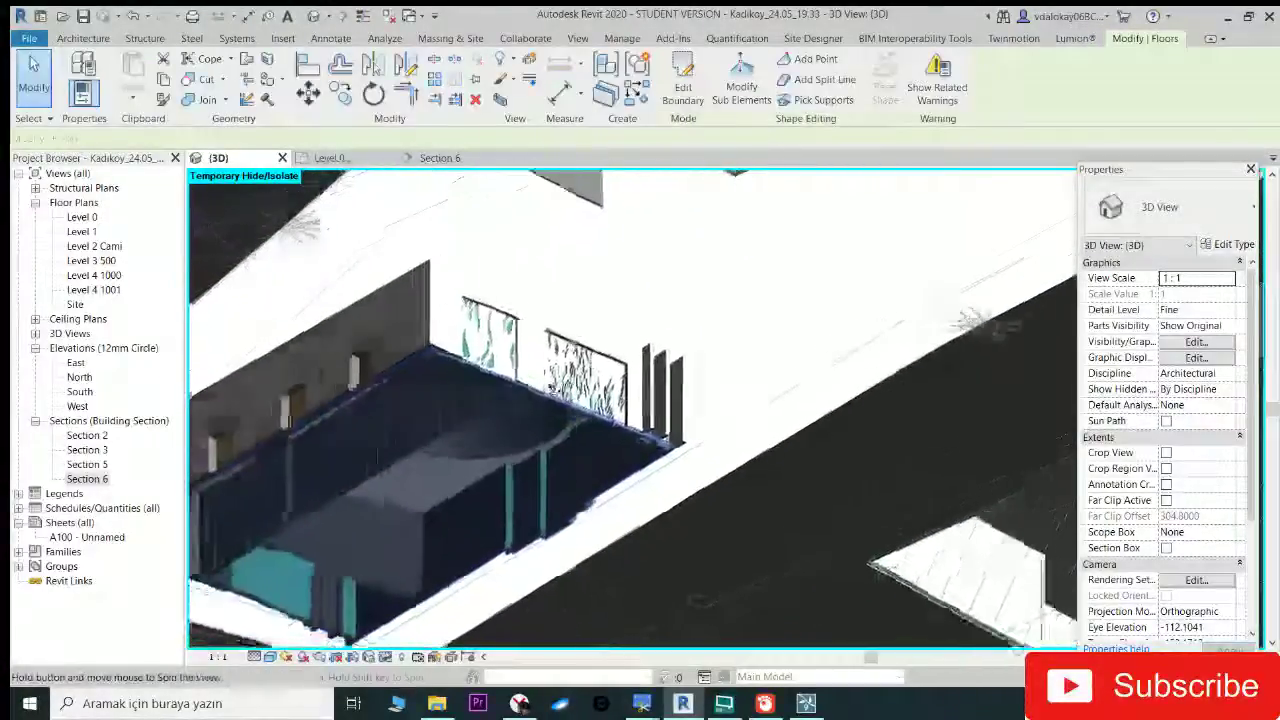
pyautogui.keyDown('shift'); pyautogui.moveTo(465, 450); pyautogui.dragTo(400, 648, button='middle'); pyautogui.keyUp('shift')
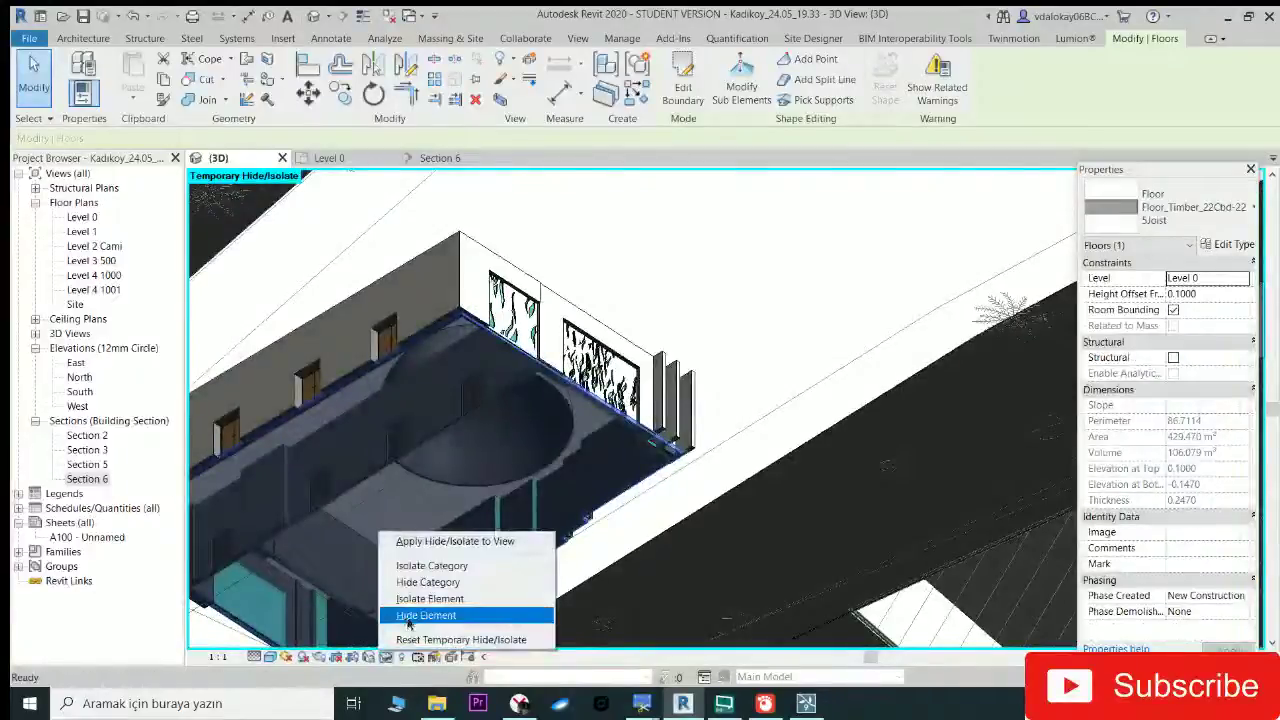
pyautogui.press('Escape')
pyautogui.scroll(3, 483, 458)
pyautogui.moveTo(483, 458)
pyautogui.keyDown('shift'); pyautogui.mouseDown(button='middle')
pyautogui.moveTo(540, 470)
pyautogui.moveTo(614, 349)
pyautogui.moveTo(566, 361)
pyautogui.moveTo(550, 330)
pyautogui.mouseUp(button='middle'); pyautogui.keyUp('shift')
pyautogui.click(614, 349)
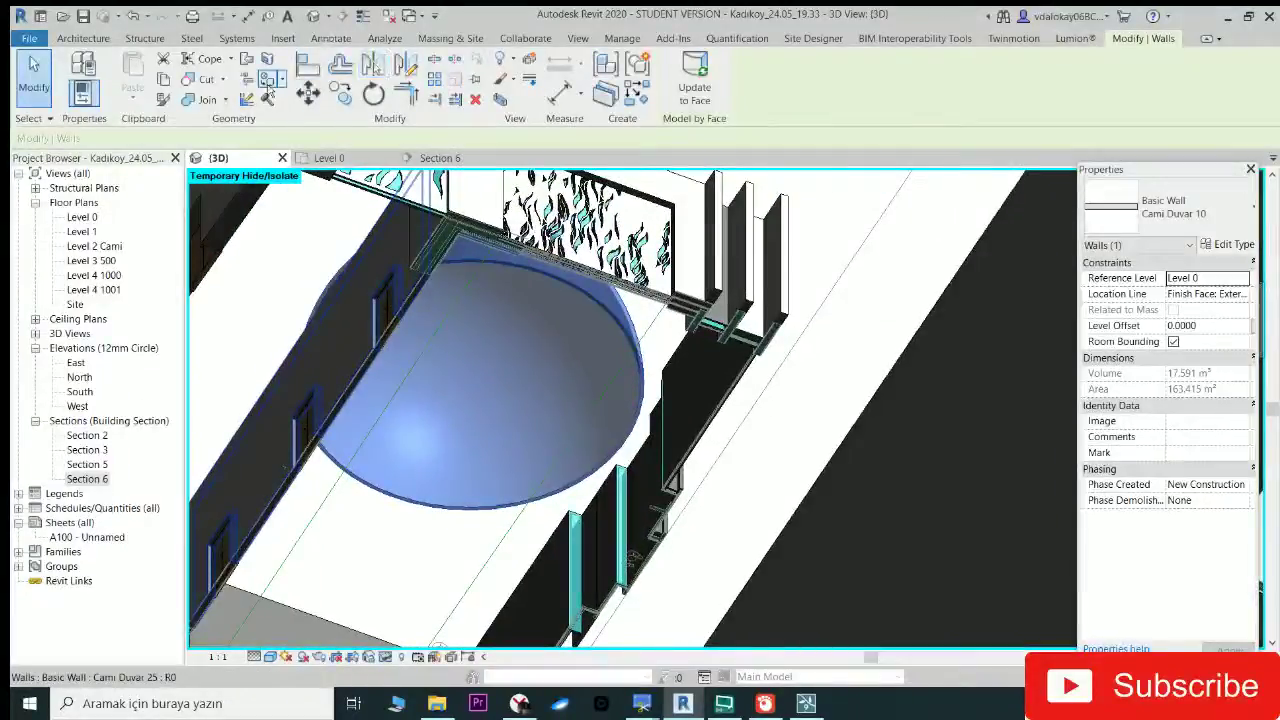
# Step: Paint the dome faces with Laminate, Ivory, Matte using the PT Paint tool
pyautogui.press('p')
pyautogui.press('t')
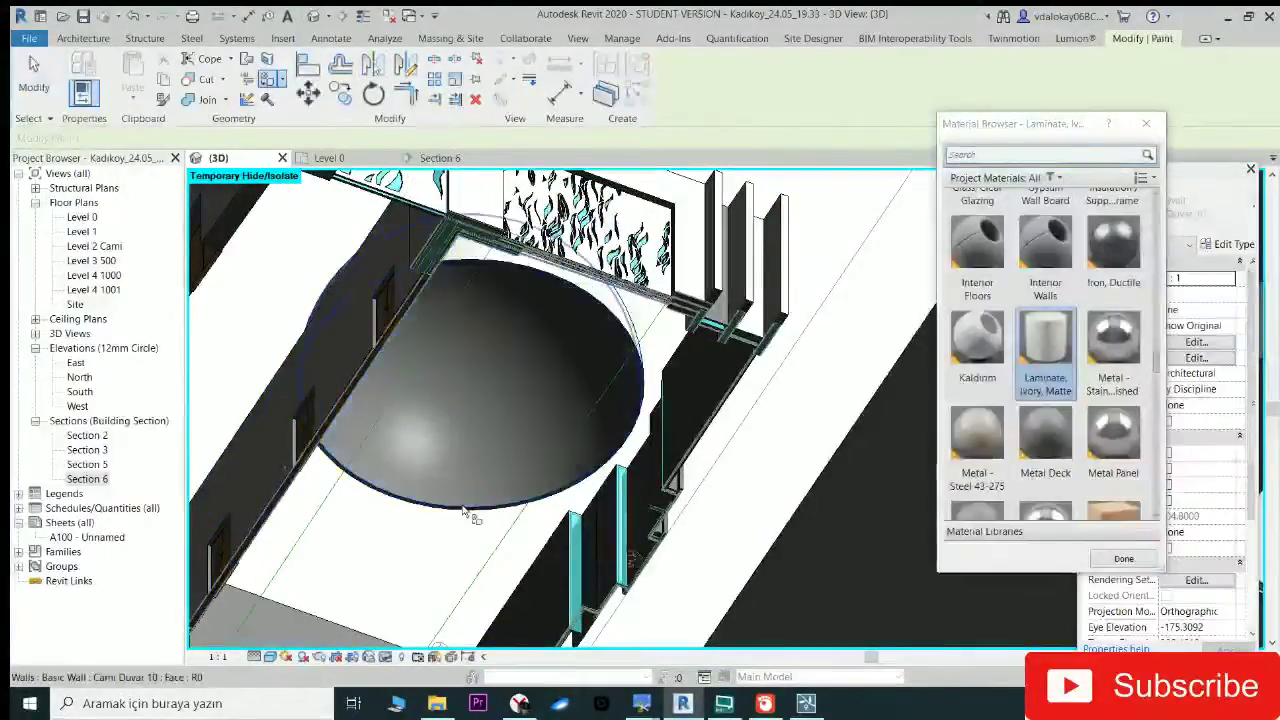
pyautogui.keyDown('shift'); pyautogui.moveTo(482, 437); pyautogui.dragTo(544, 390, button='middle'); pyautogui.keyUp('shift')
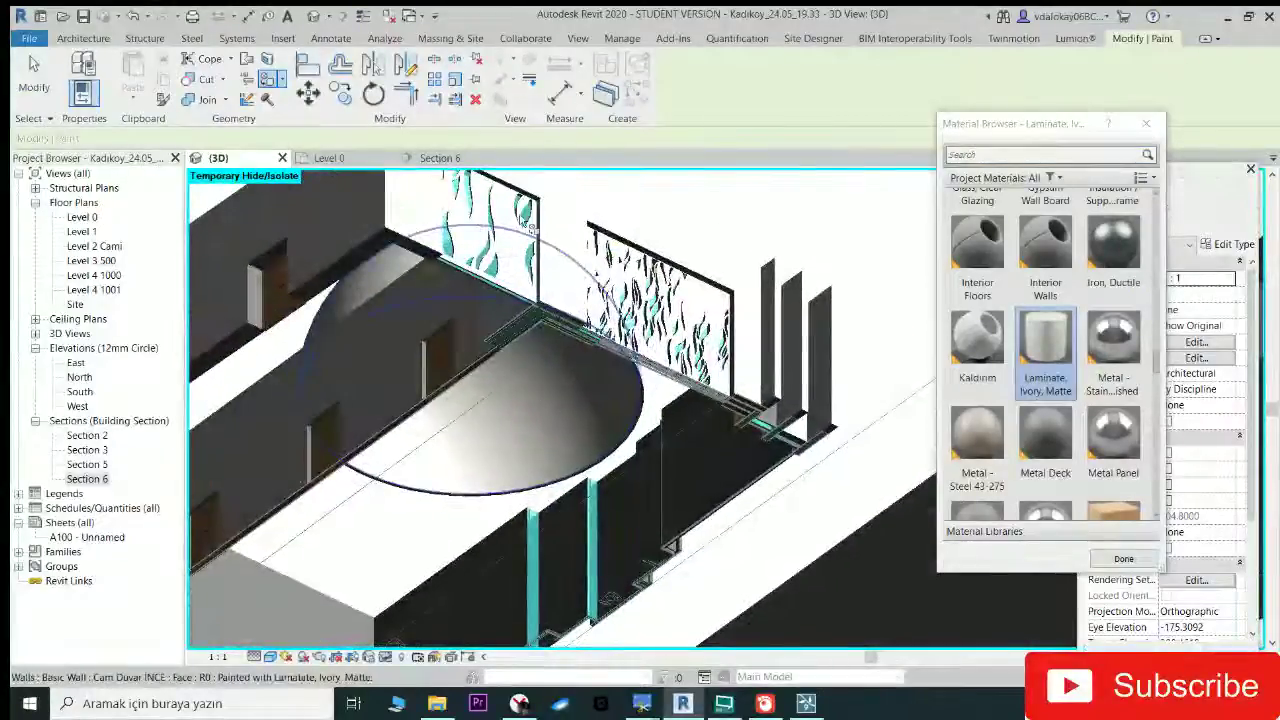
pyautogui.moveTo(533, 226)
pyautogui.keyDown('shift'); pyautogui.mouseDown(button='middle')
pyautogui.moveTo(489, 430)
pyautogui.moveTo(620, 423)
pyautogui.moveTo(537, 372)
pyautogui.mouseUp(button='middle'); pyautogui.keyUp('shift')
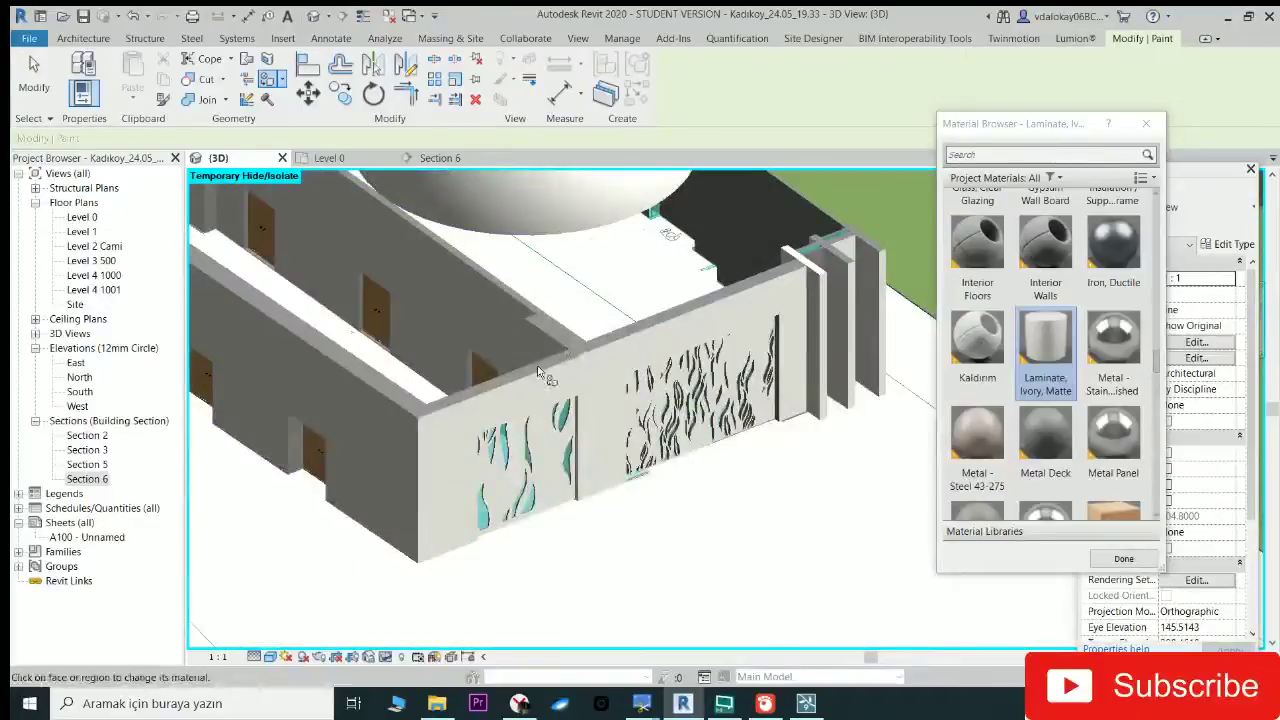
pyautogui.press('Escape')
# Step: Open the leaf-patterned wall's type properties, close them unchanged, and orbit above the dome
pyautogui.click(537, 372)
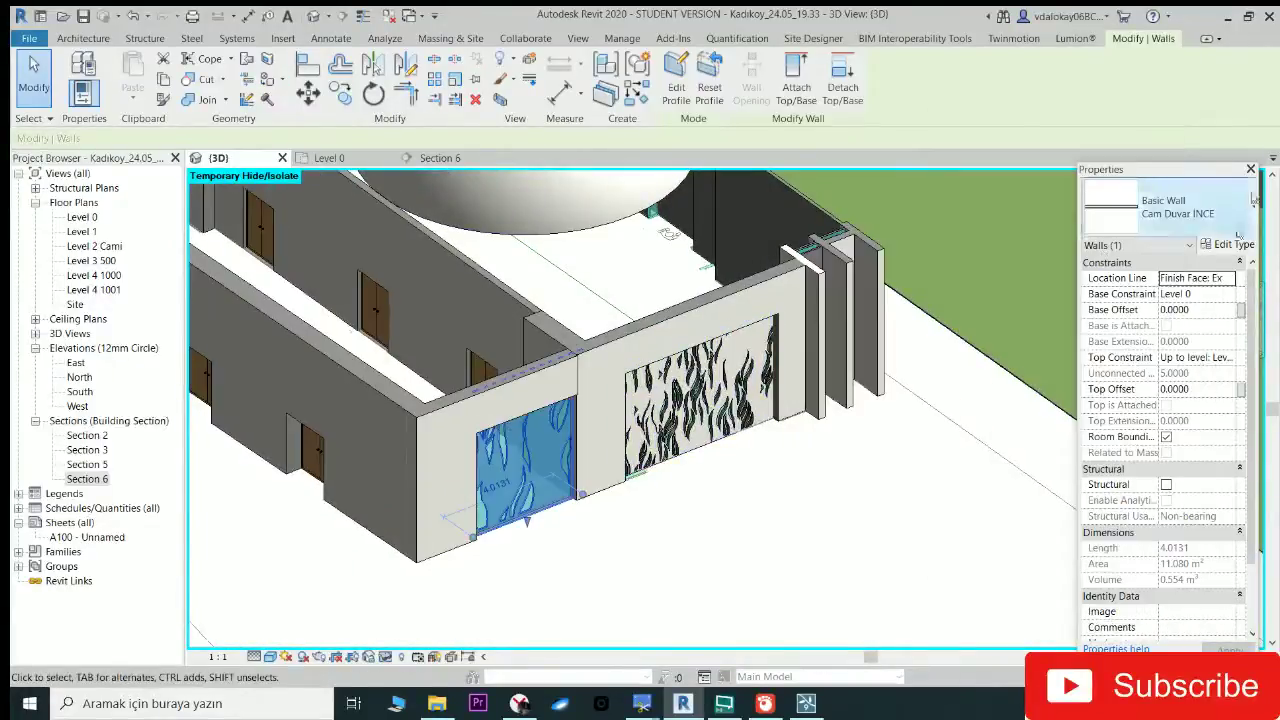
pyautogui.click(1230, 245)
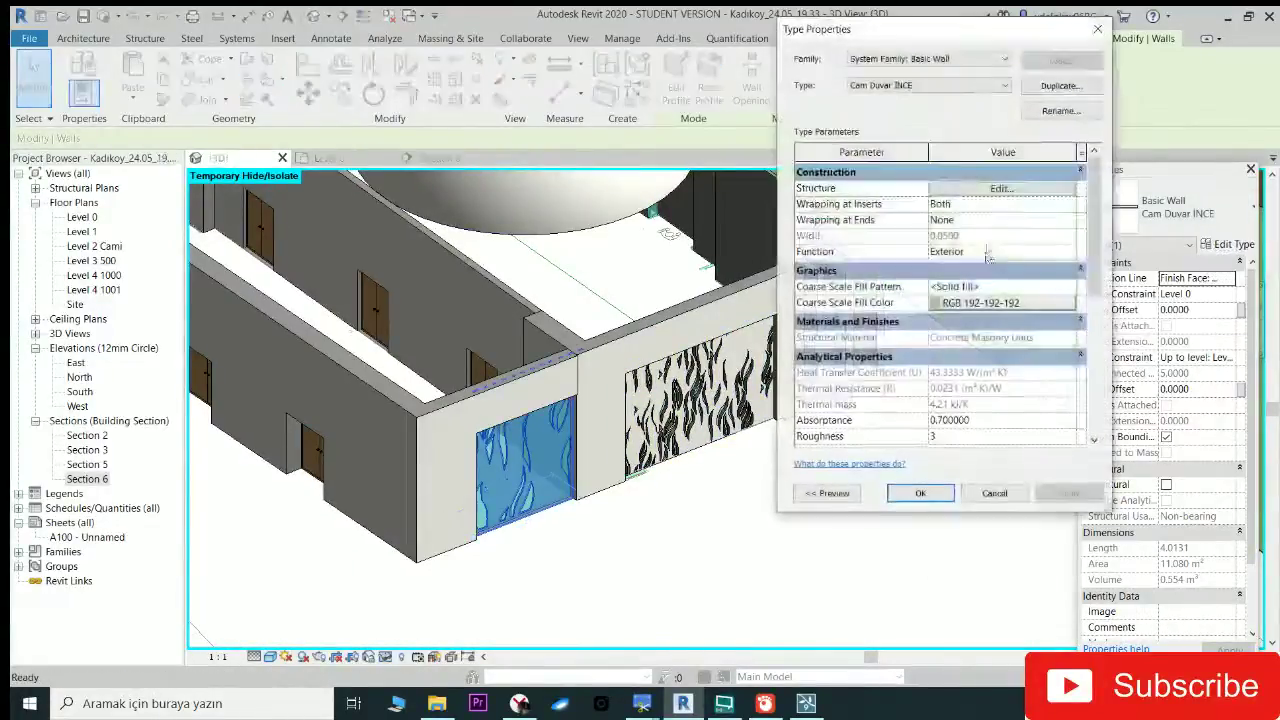
pyautogui.click(920, 491)
pyautogui.press('Escape')
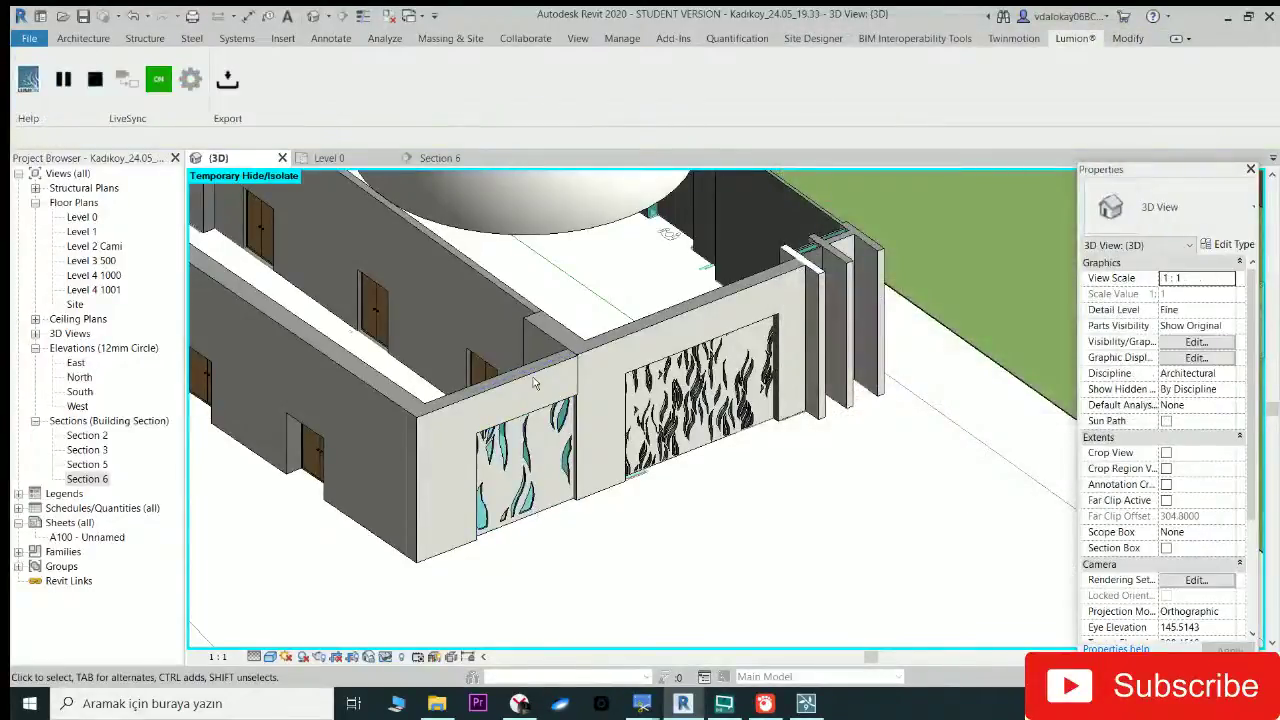
pyautogui.keyDown('shift'); pyautogui.moveTo(535, 383); pyautogui.dragTo(665, 358, button='middle'); pyautogui.keyUp('shift')
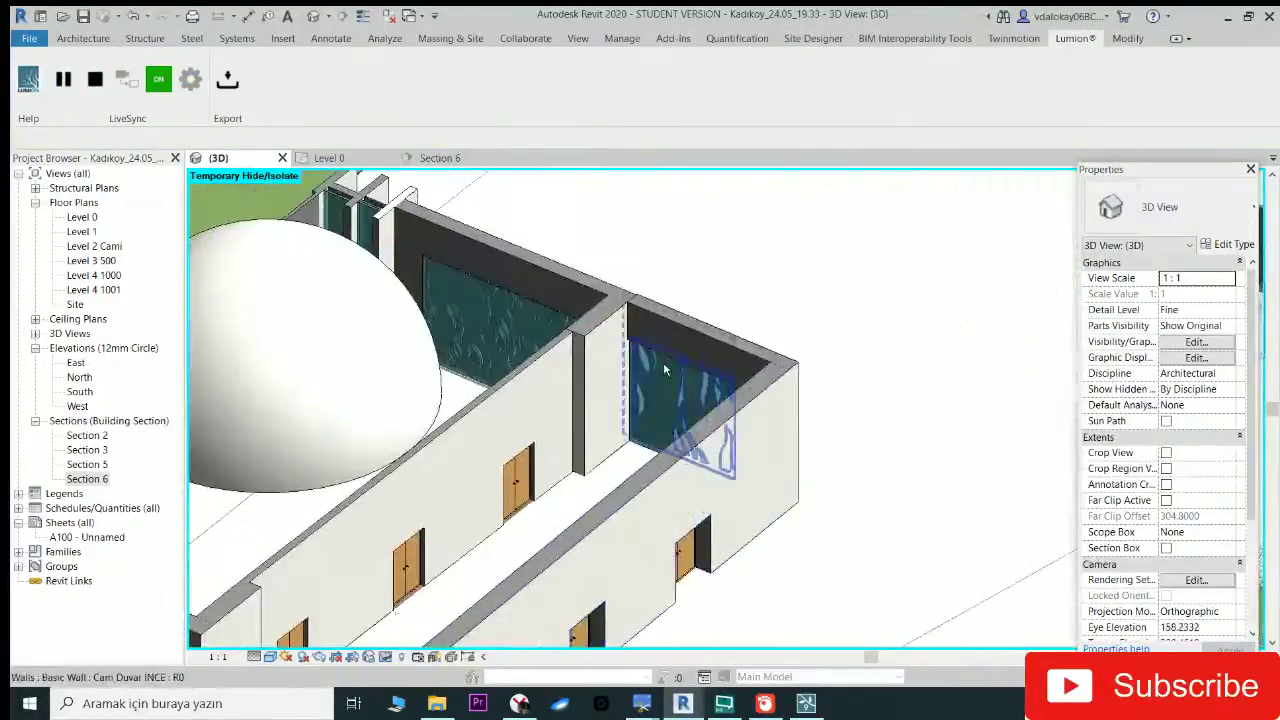
# Step: Set the Cam Duvar 10cm wall's Structure [1] core thickness to 0.0100
pyautogui.click(647, 451)
pyautogui.click(1230, 247)
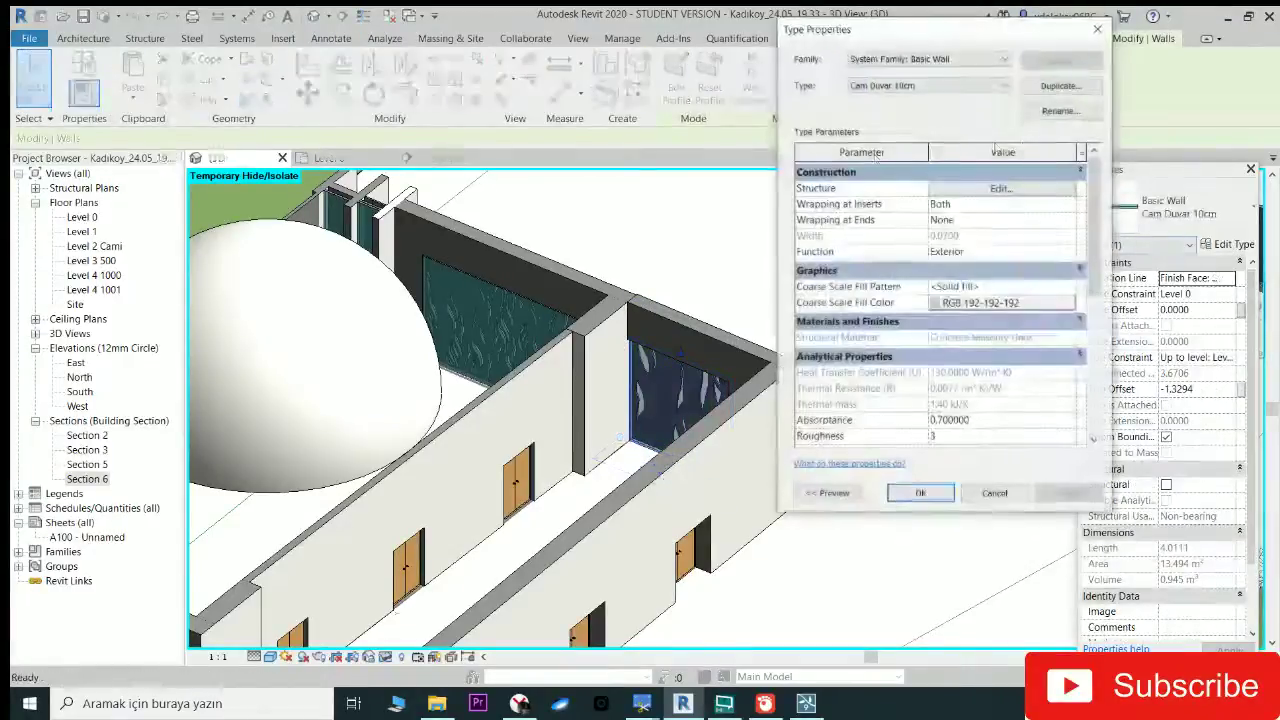
pyautogui.click(1034, 189)
pyautogui.write('0')
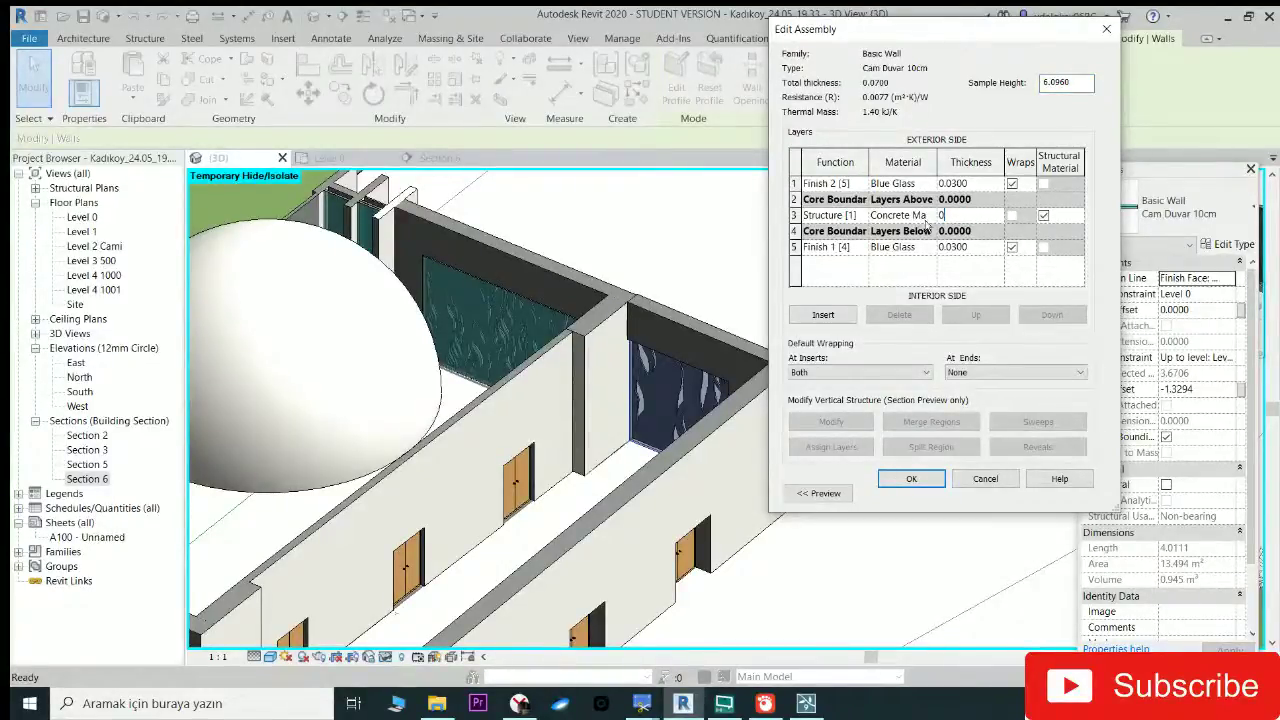
pyautogui.click(898, 482)
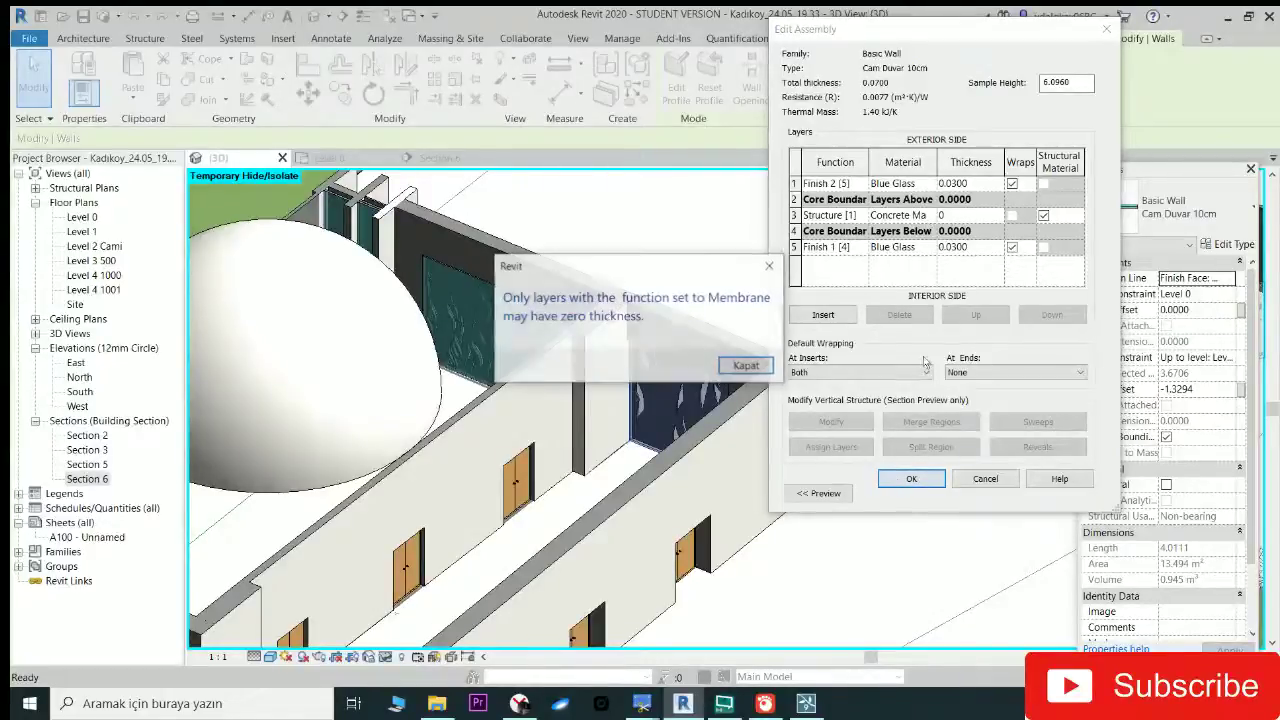
pyautogui.click(769, 268)
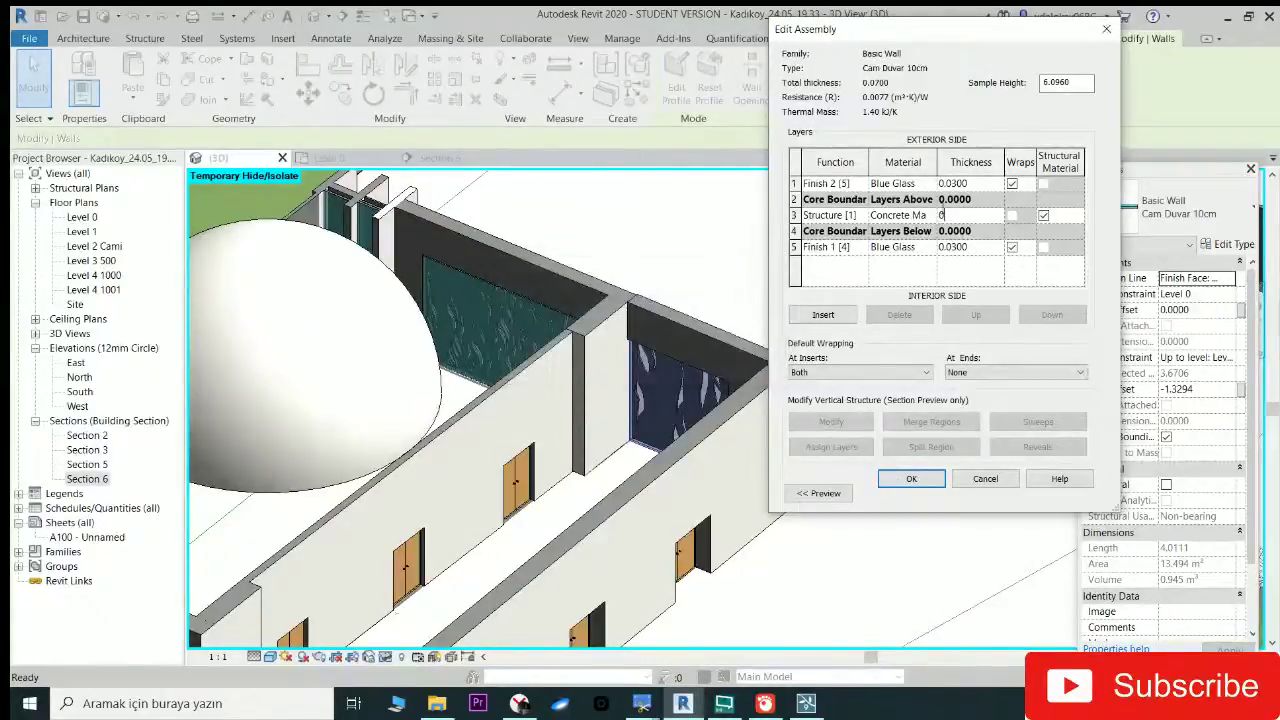
pyautogui.click(932, 216)
pyautogui.write('.0100')
pyautogui.press('Return')
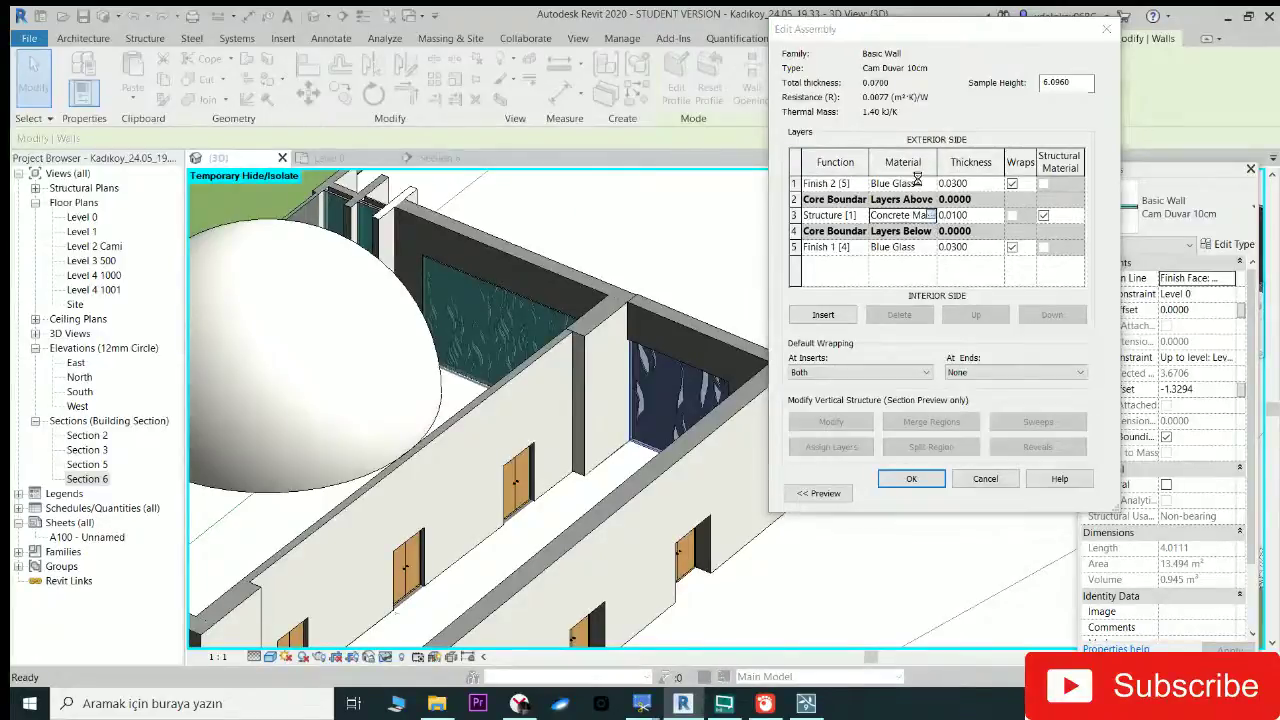
# Step: Assign Blue Glass to the core layer and accept both type dialogs
pyautogui.click(929, 215)
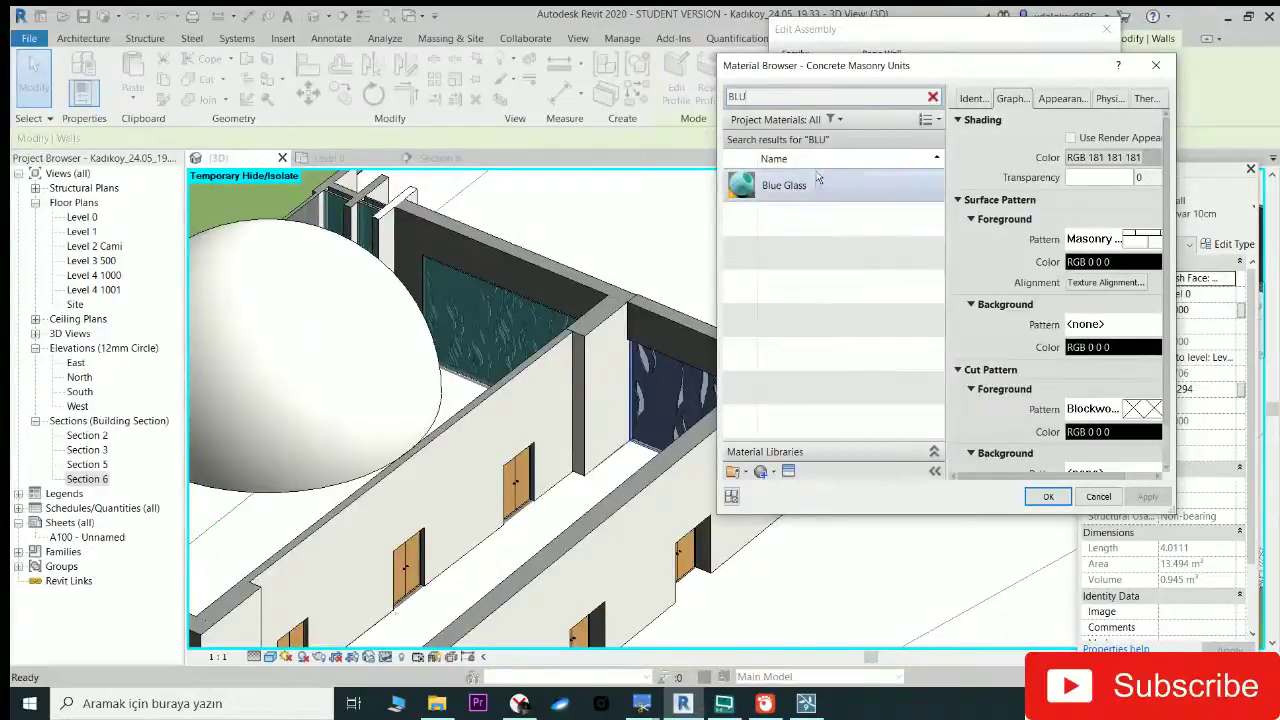
pyautogui.click(1047, 497)
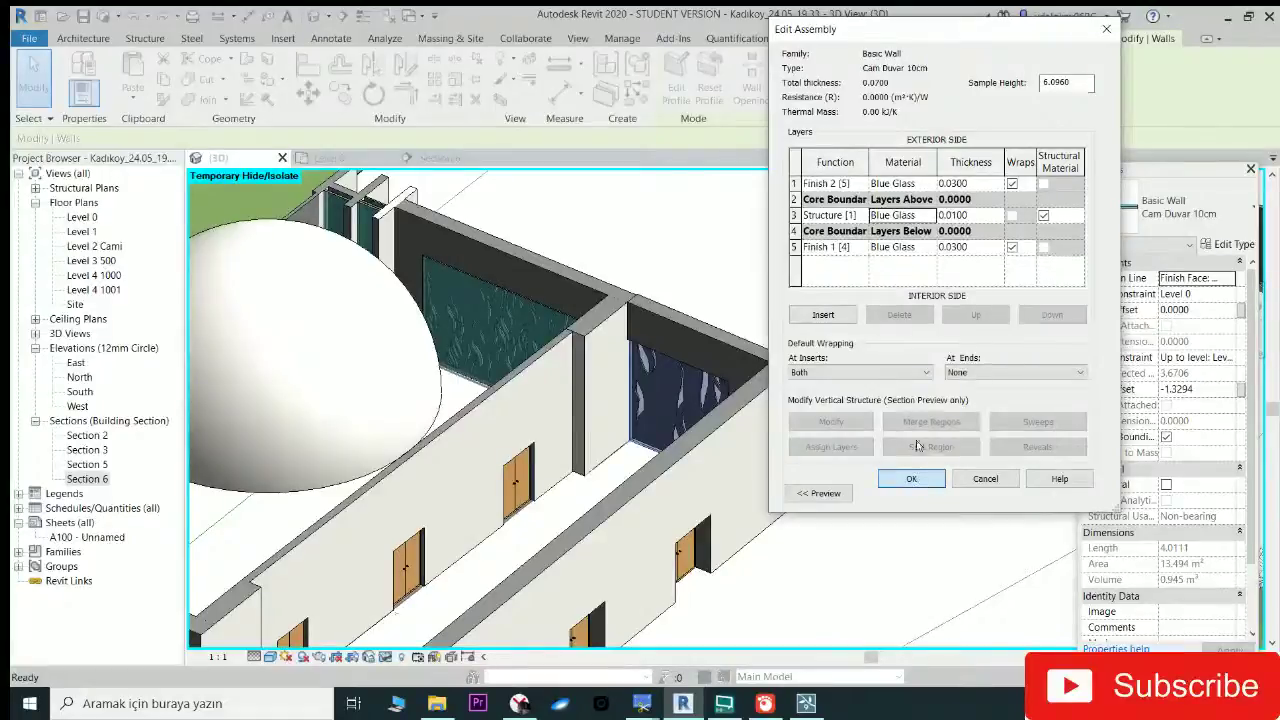
pyautogui.press('Return')
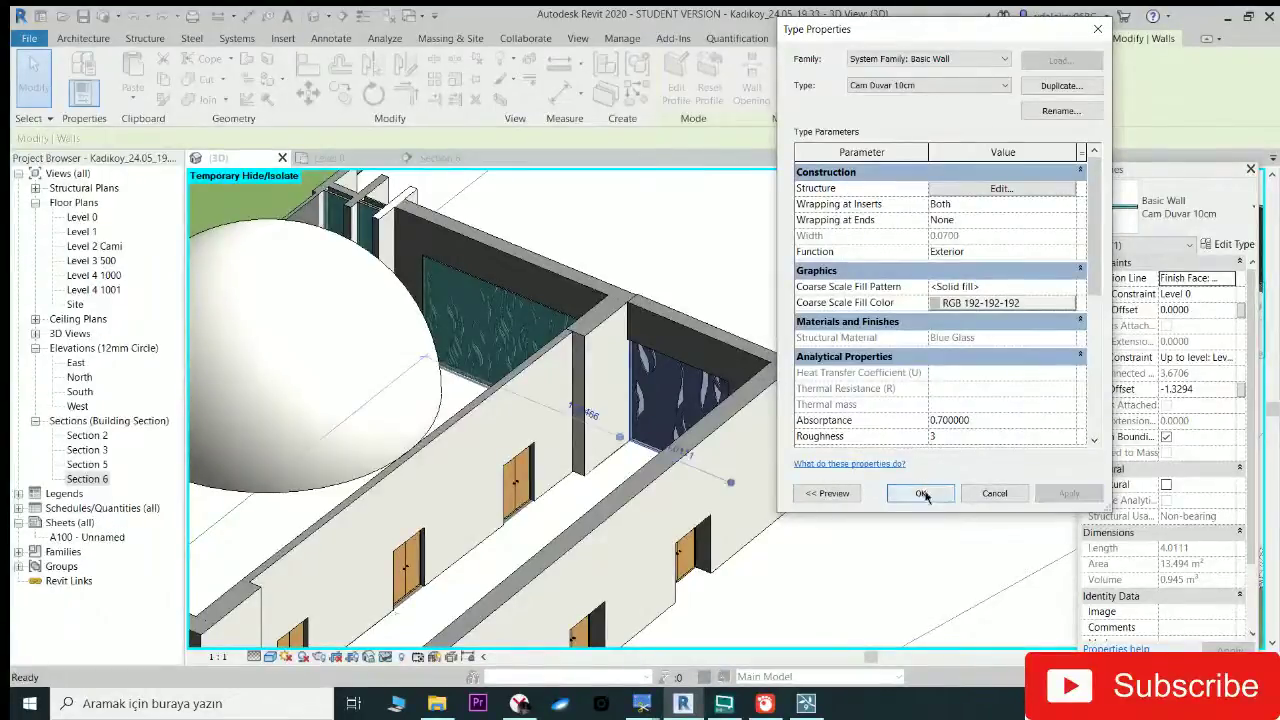
pyautogui.click(922, 493)
# Step: Reset Temporary Hide/Isolate to restore the floor slab and orbit around the building
pyautogui.scroll(2, 614, 364)
pyautogui.scroll(2, 678, 366)
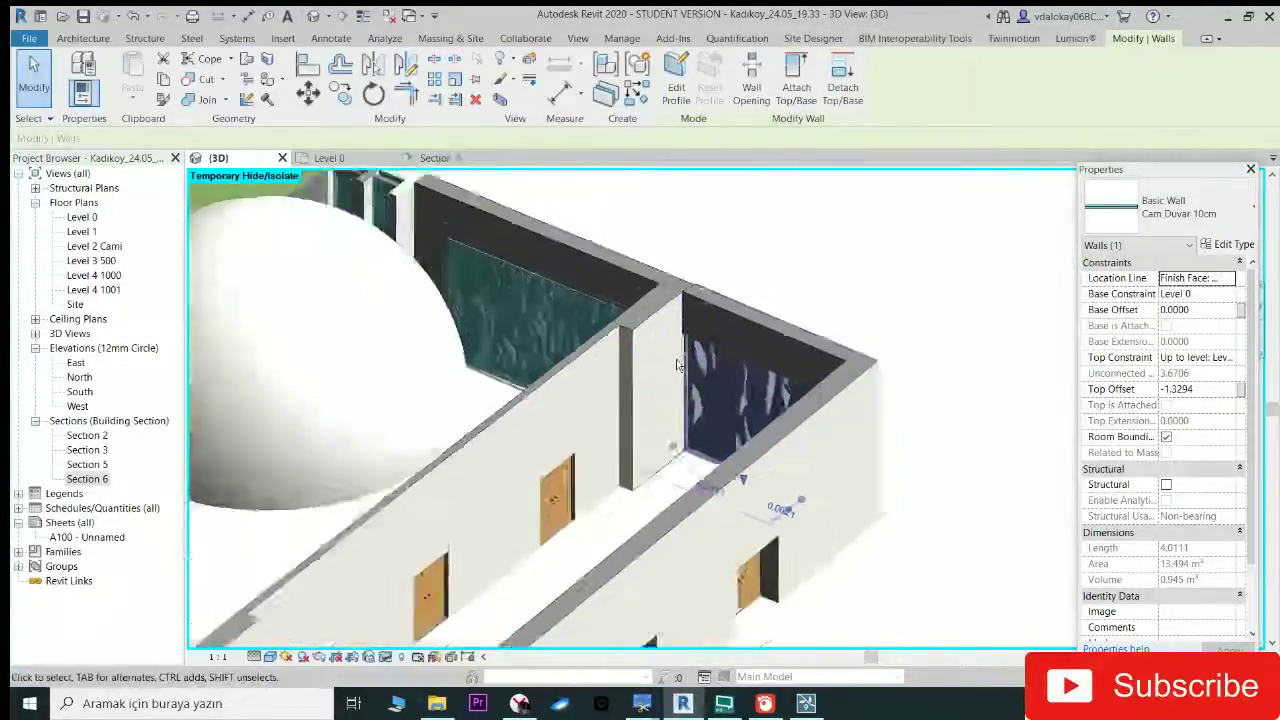
pyautogui.scroll(-3, 678, 366)
pyautogui.click(382, 658)
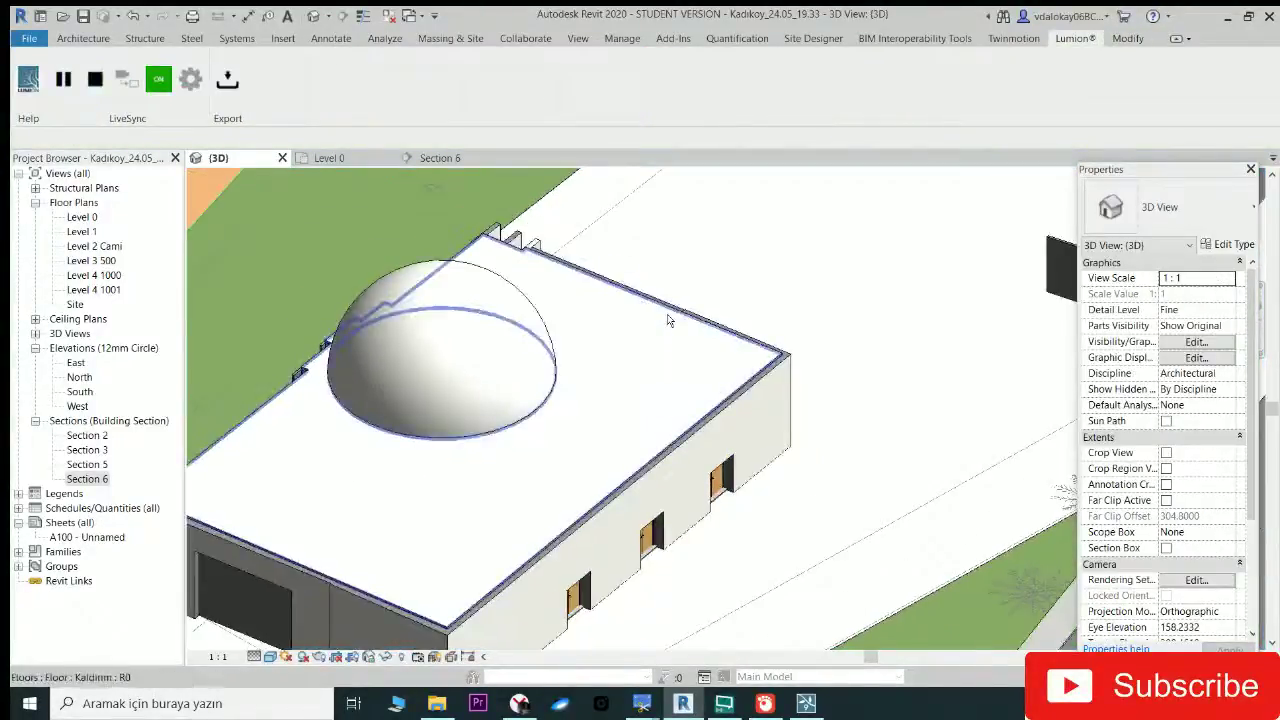
pyautogui.click(669, 320)
pyautogui.keyDown('shift'); pyautogui.moveTo(669, 320); pyautogui.dragTo(645, 453, button='middle'); pyautogui.keyUp('shift')
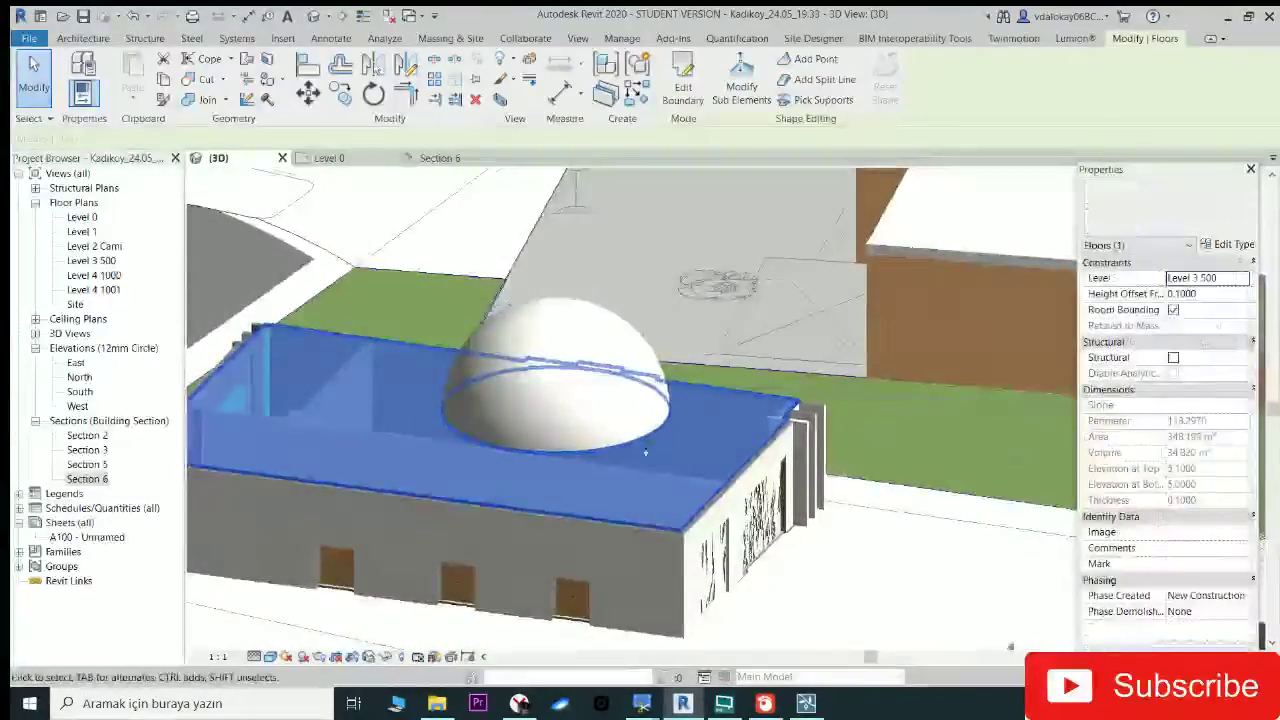
pyautogui.press('Escape')
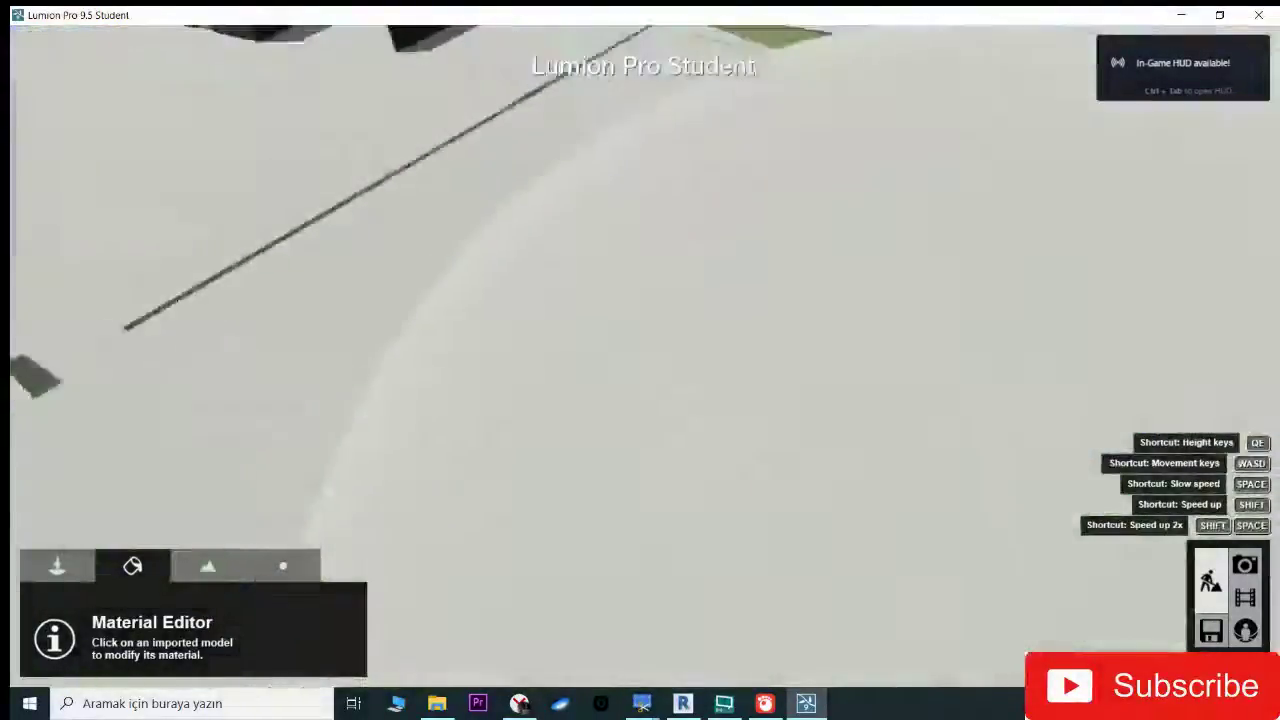
# Step: Swing the Lumion camera down onto the mosque's white walls with the dome behind
pyautogui.moveTo(644, 355)
pyautogui.mouseDown(button='right')
pyautogui.moveTo(710, 352)
pyautogui.moveTo(644, 355)
pyautogui.moveTo(699, 399)
pyautogui.mouseUp(button='right')
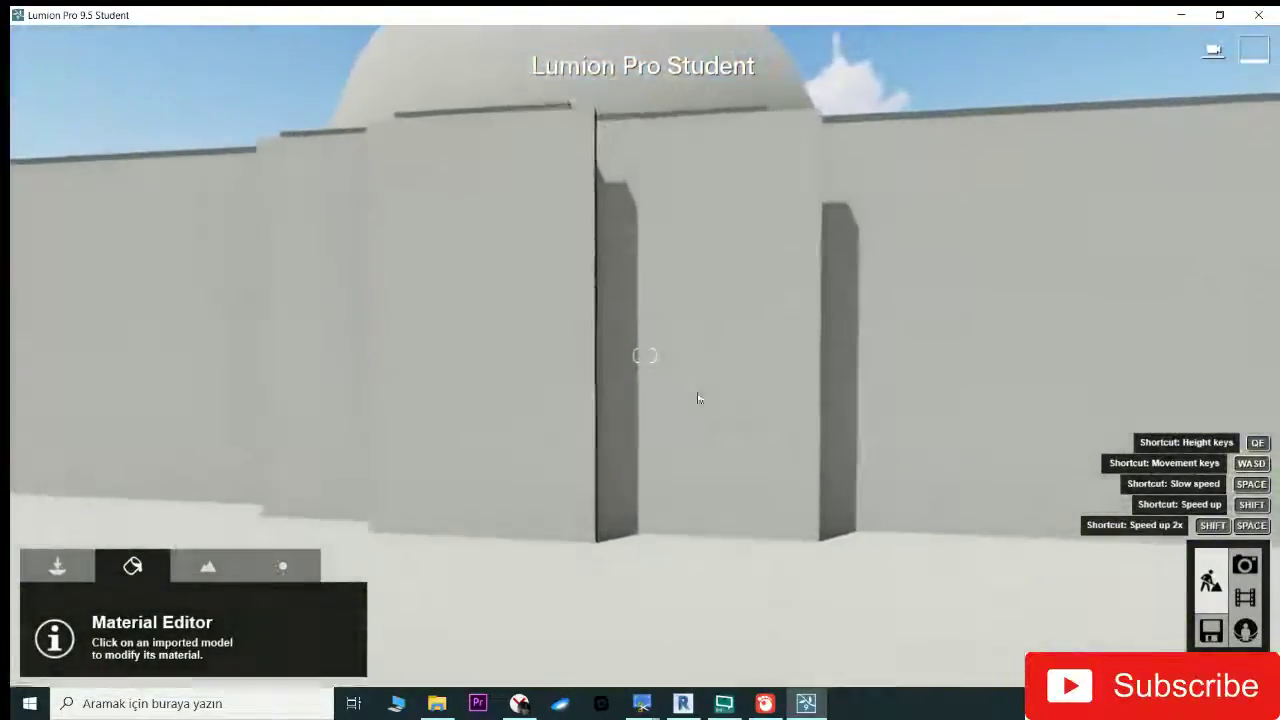
# Step: Return to Revit, orbit around the mosque and select the front wall
pyautogui.click(684, 704)
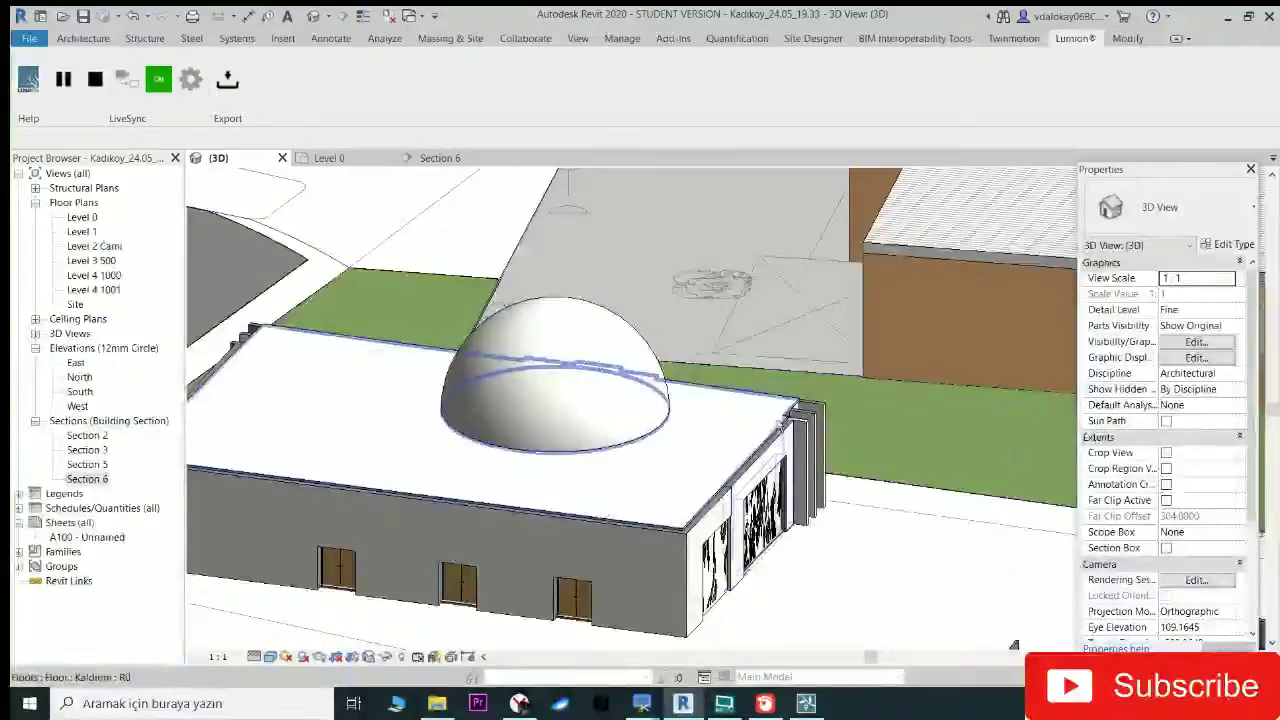
pyautogui.click(780, 425)
pyautogui.keyDown('shift'); pyautogui.moveTo(780, 425); pyautogui.dragTo(355, 503, button='middle'); pyautogui.keyUp('shift')
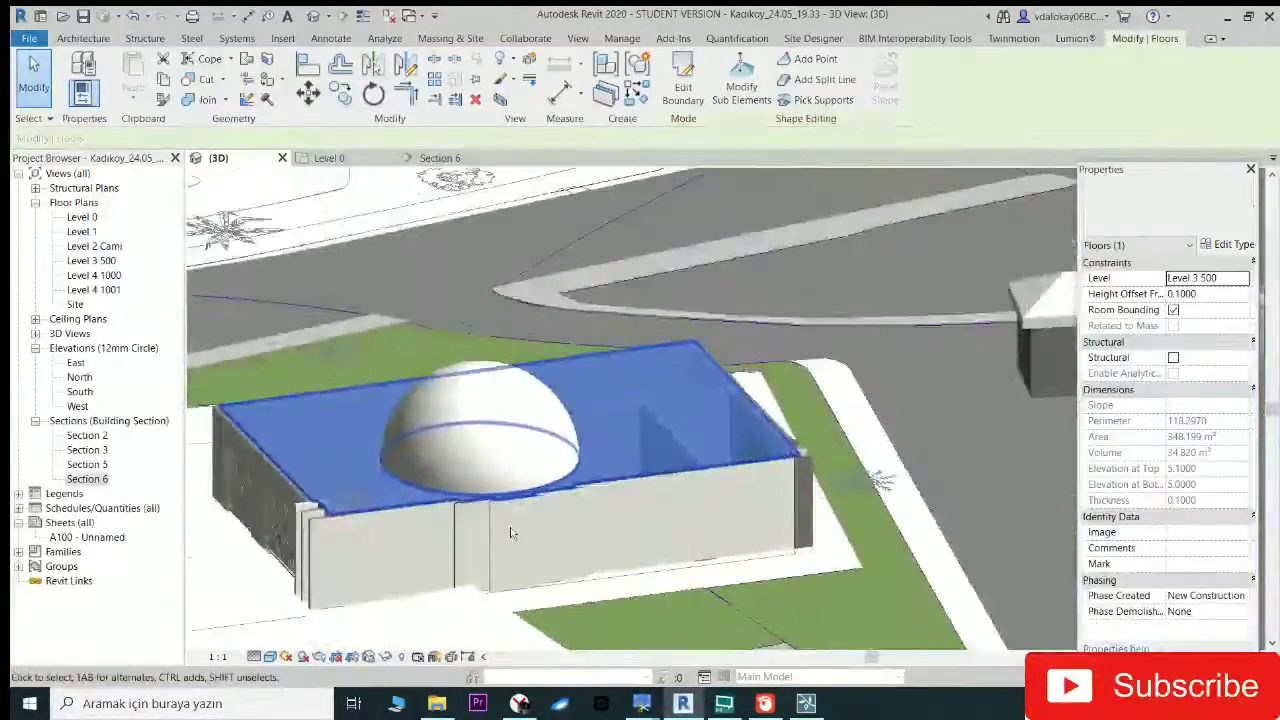
pyautogui.scroll(2, 355, 503)
pyautogui.scroll(1, 340, 497)
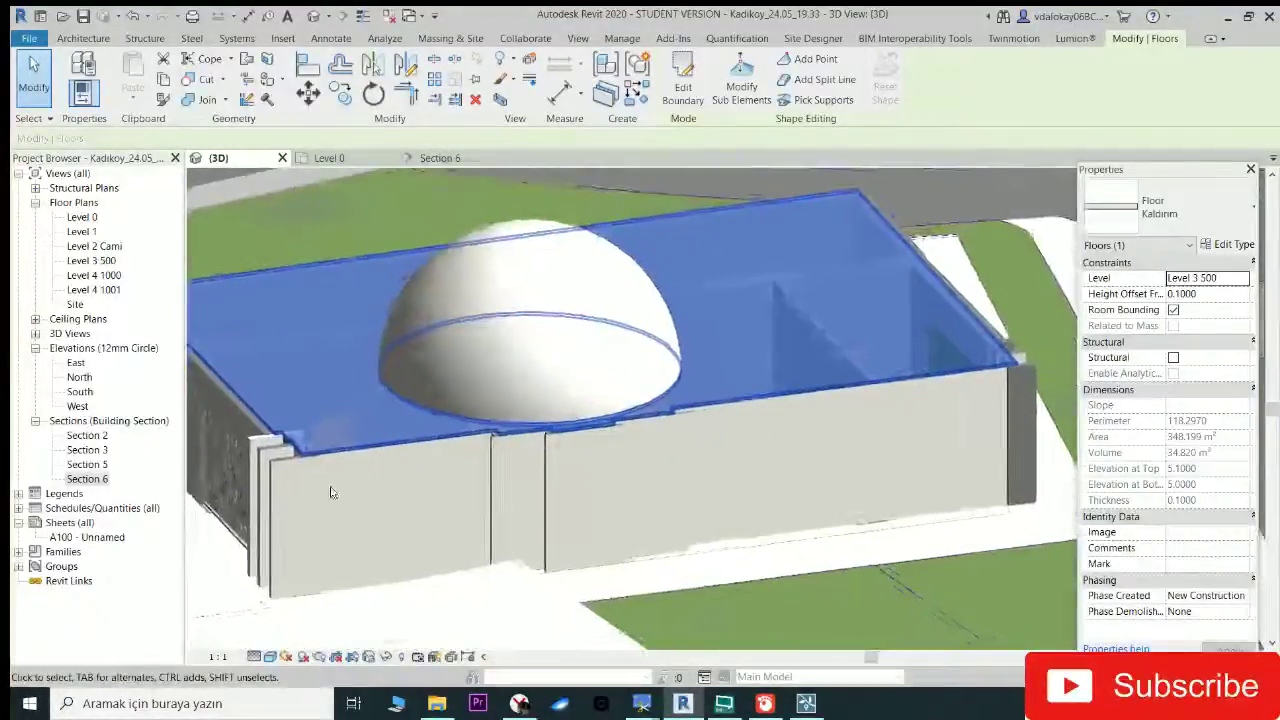
pyautogui.scroll(2, 329, 491)
pyautogui.click(270, 459)
pyautogui.moveTo(270, 459)
pyautogui.keyDown('shift'); pyautogui.mouseDown(button='middle')
pyautogui.moveTo(405, 445)
pyautogui.moveTo(660, 100)
pyautogui.mouseUp(button='middle'); pyautogui.keyUp('shift')
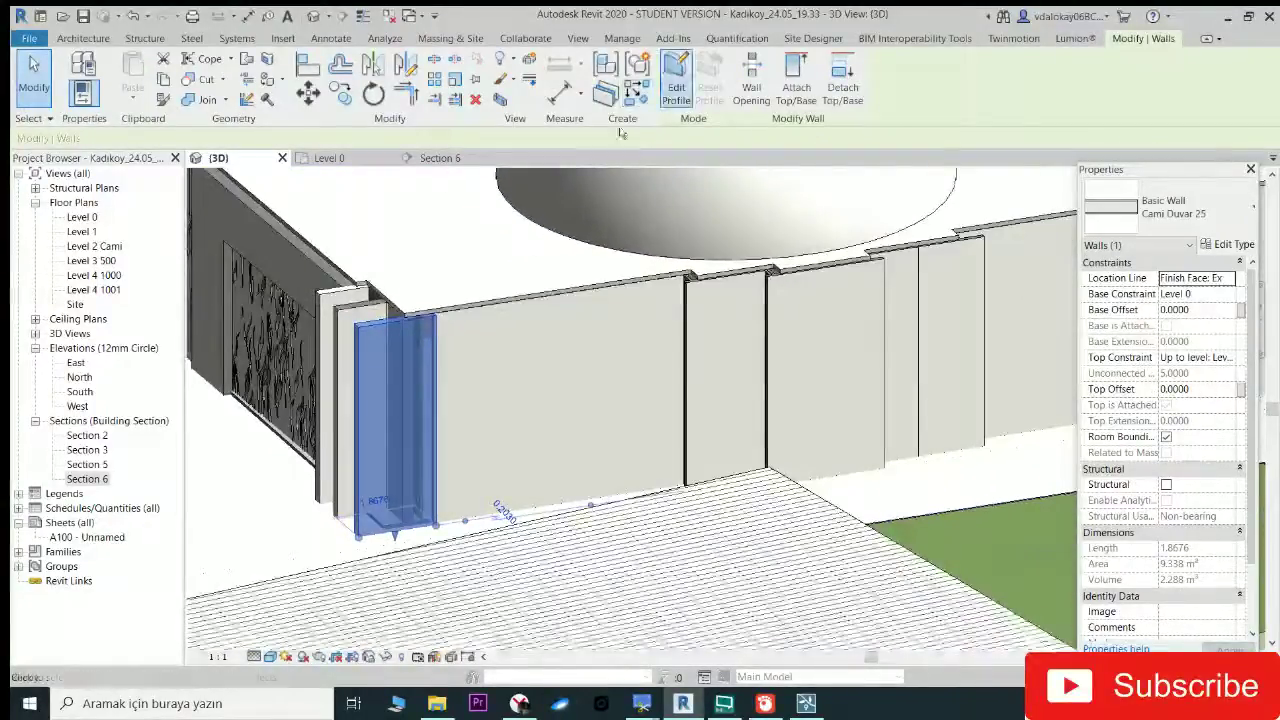
# Step: Open the wall's profile sketch, cancel it unchanged, and open the Level 0 floor plan
pyautogui.click(735, 369)
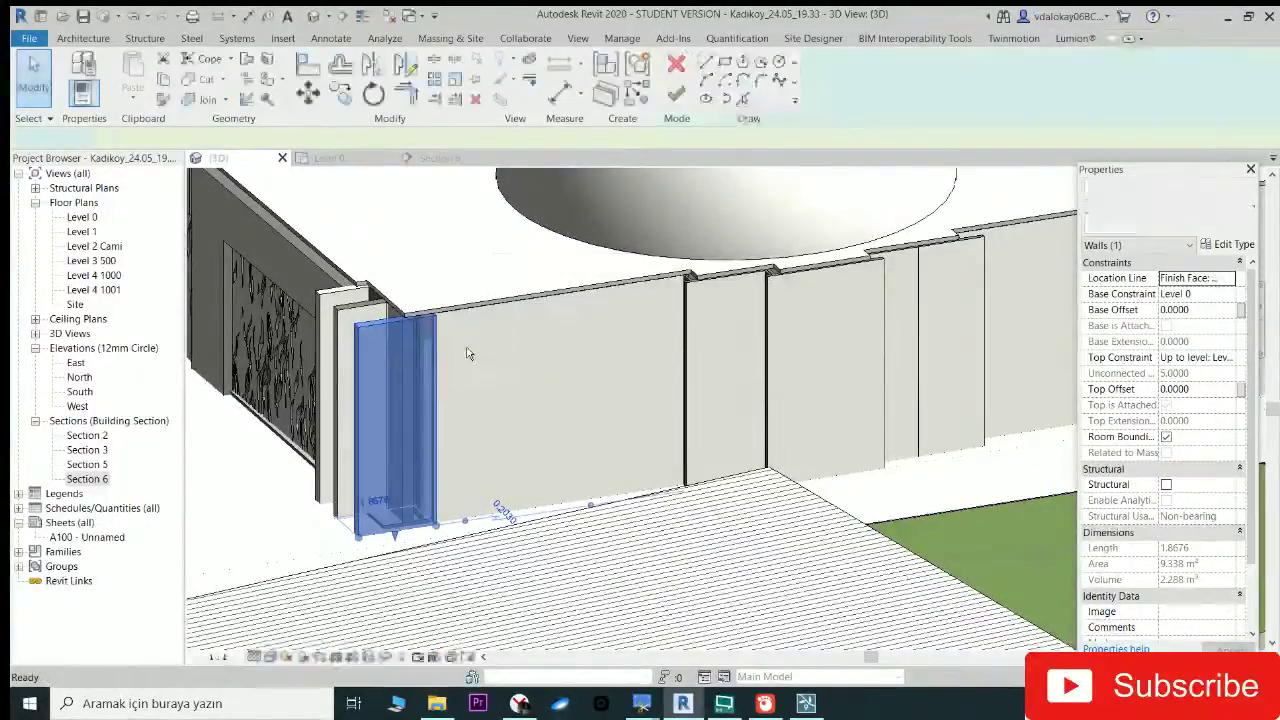
pyautogui.keyDown('shift'); pyautogui.moveTo(466, 349); pyautogui.dragTo(434, 339, button='middle'); pyautogui.keyUp('shift')
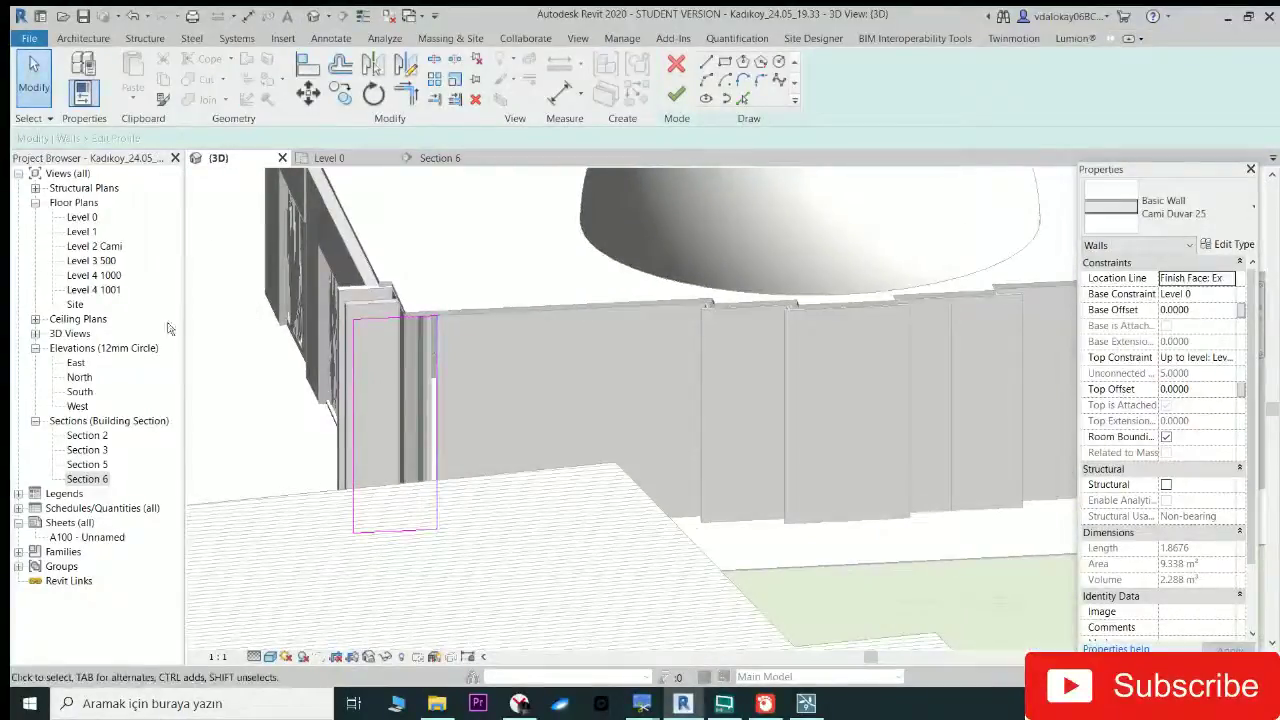
pyautogui.click(677, 65)
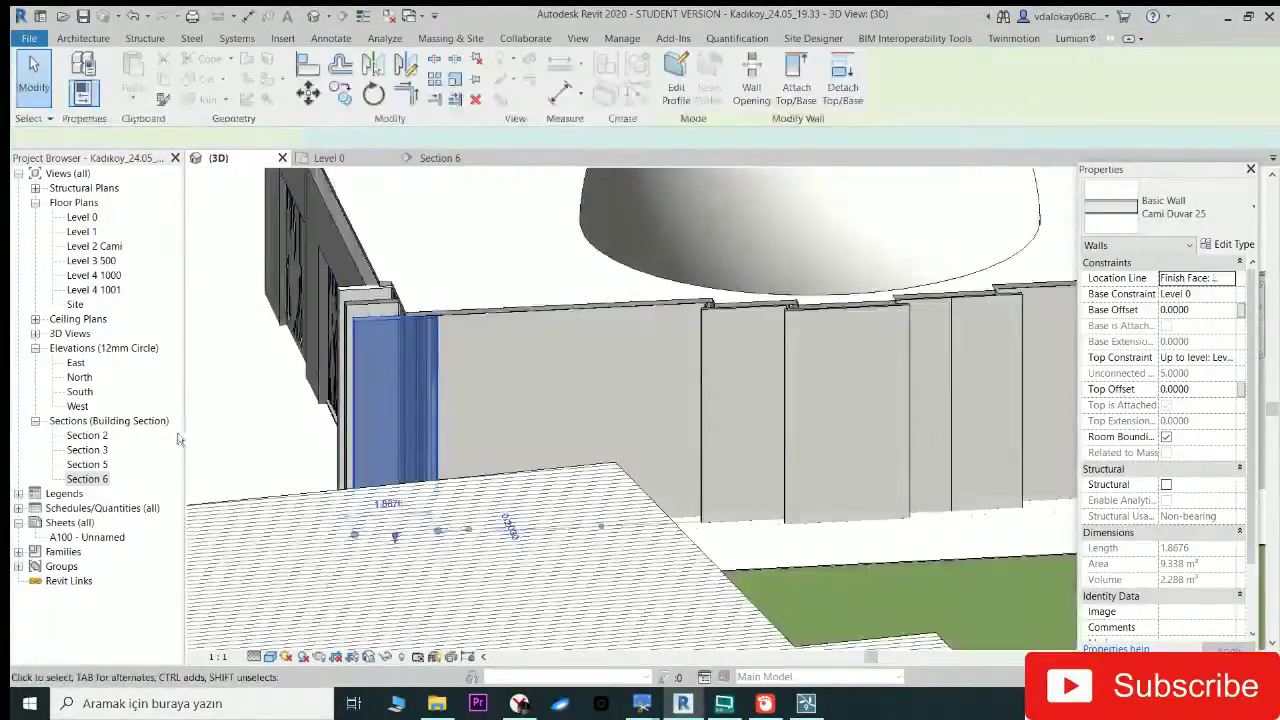
pyautogui.doubleClick(82, 218)
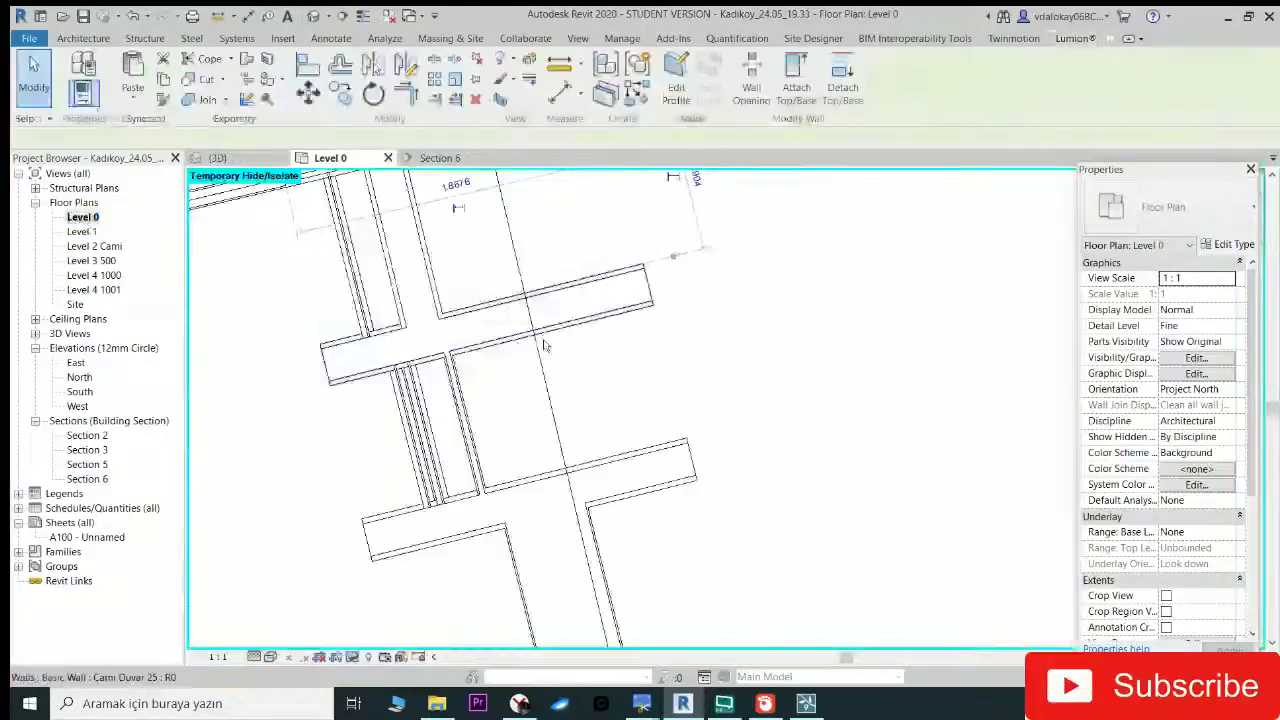
pyautogui.scroll(-3, 873, 284)
pyautogui.scroll(-2, 873, 284)
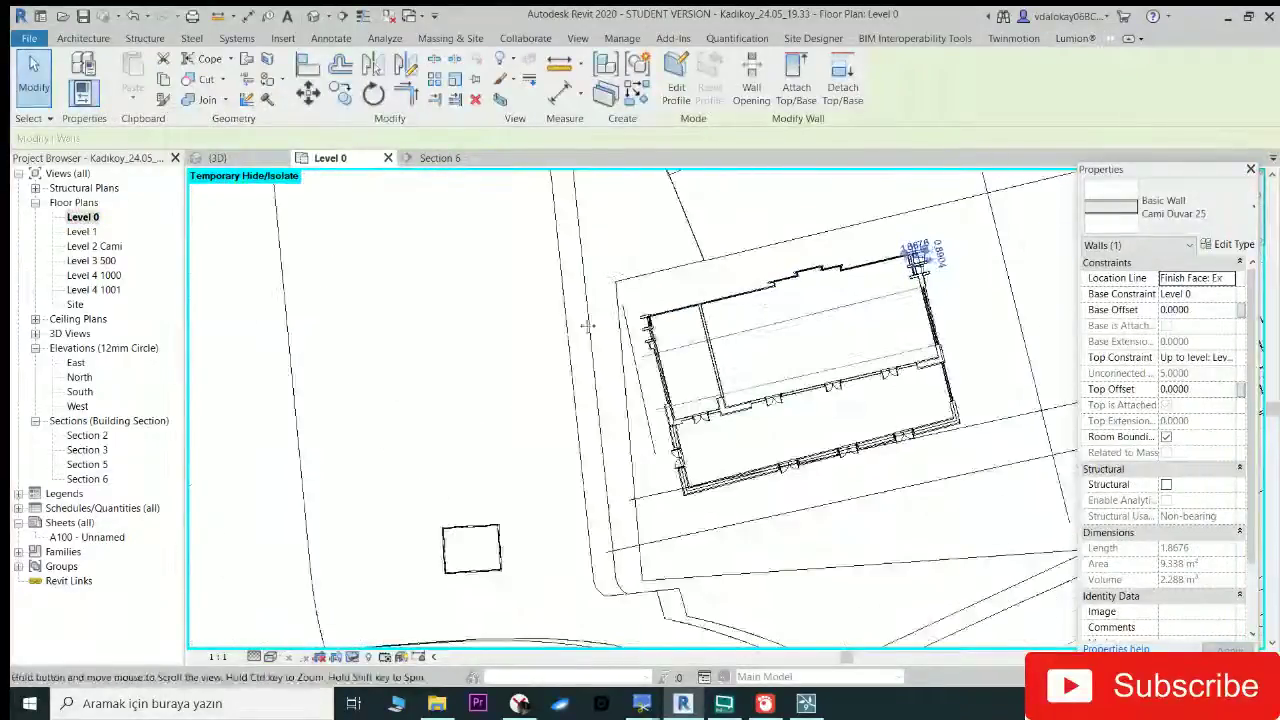
pyautogui.moveTo(873, 284); pyautogui.dragTo(335, 408, button='middle')
pyautogui.click(322, 410)
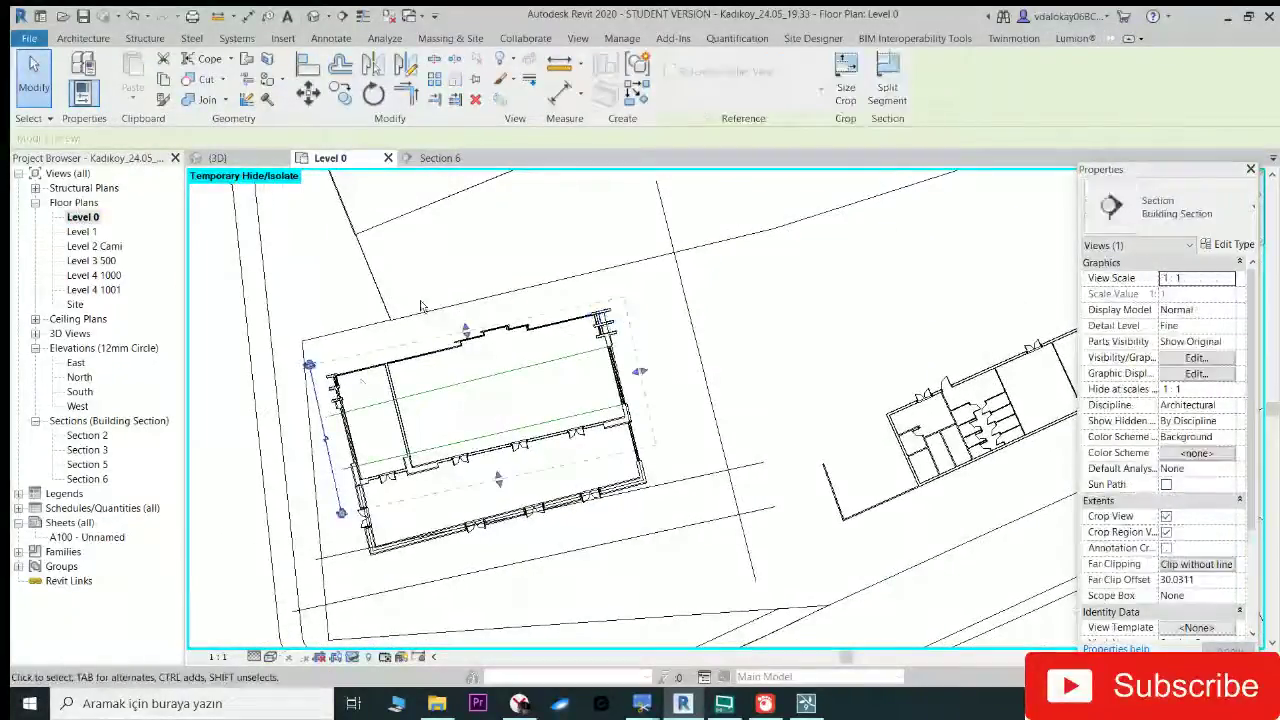
pyautogui.press('Escape')
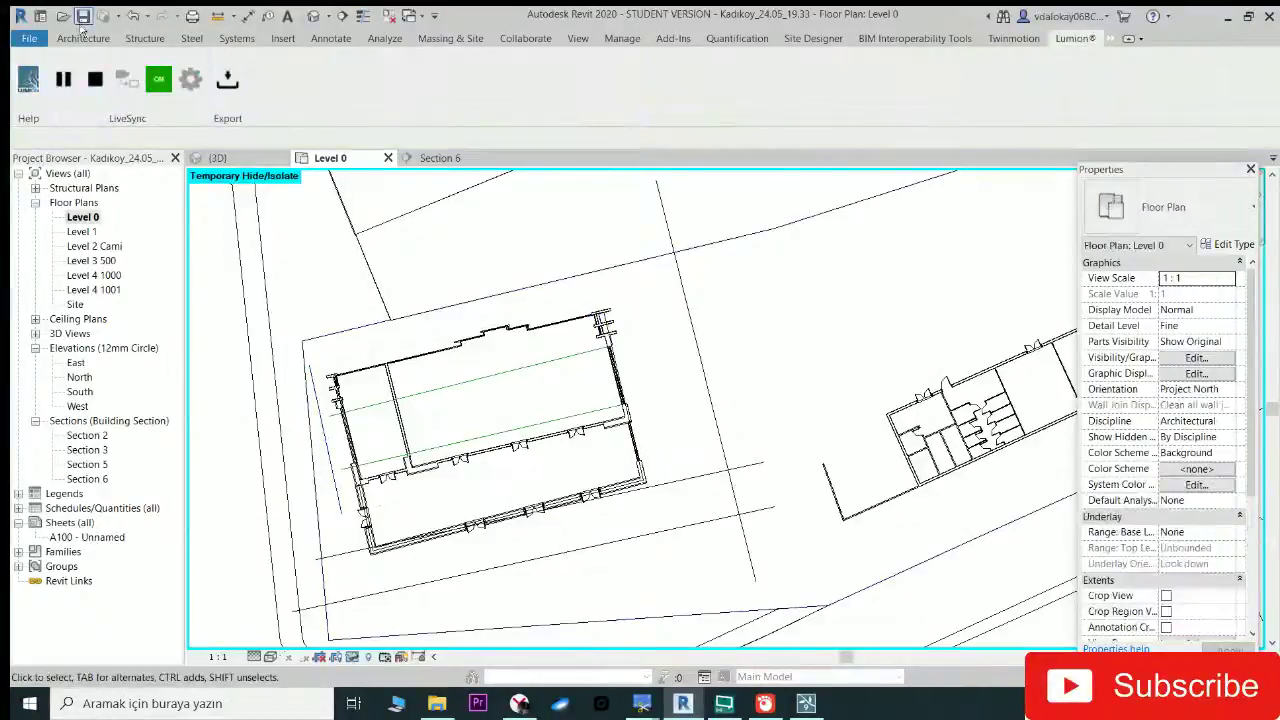
pyautogui.click(84, 38)
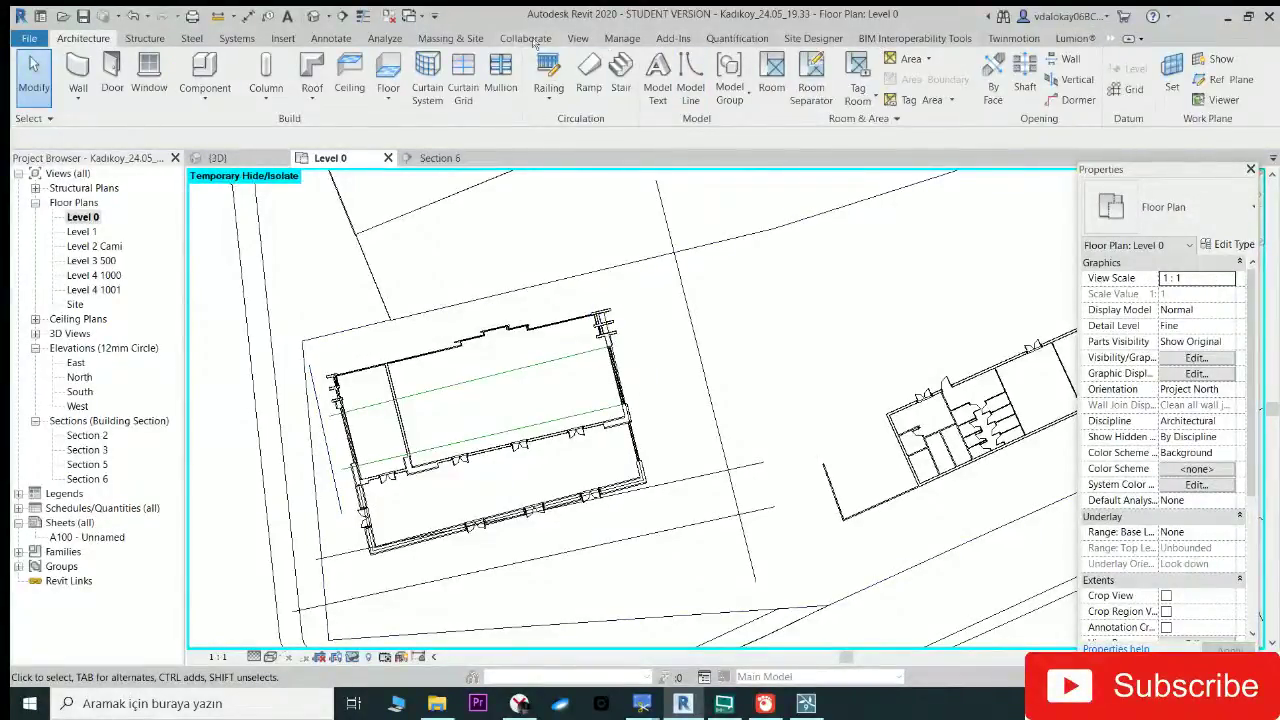
pyautogui.click(578, 38)
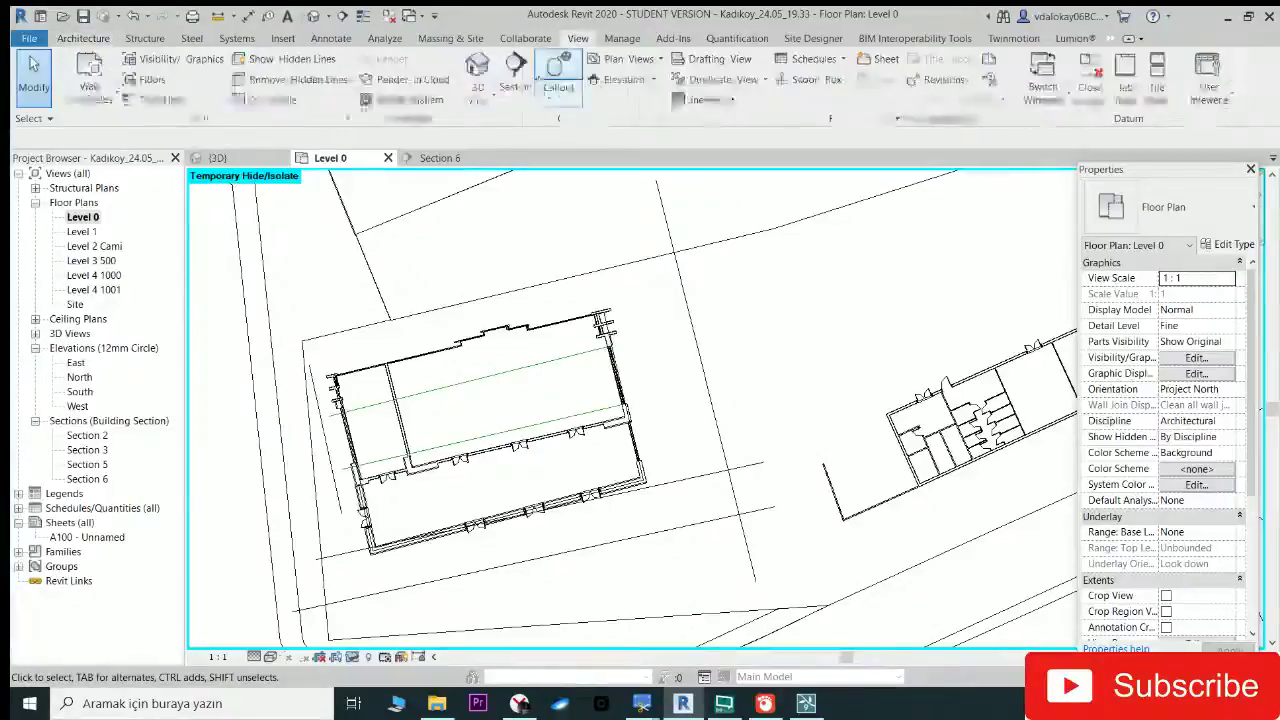
pyautogui.click(514, 80)
pyautogui.scroll(2, 265, 392)
pyautogui.click(266, 390)
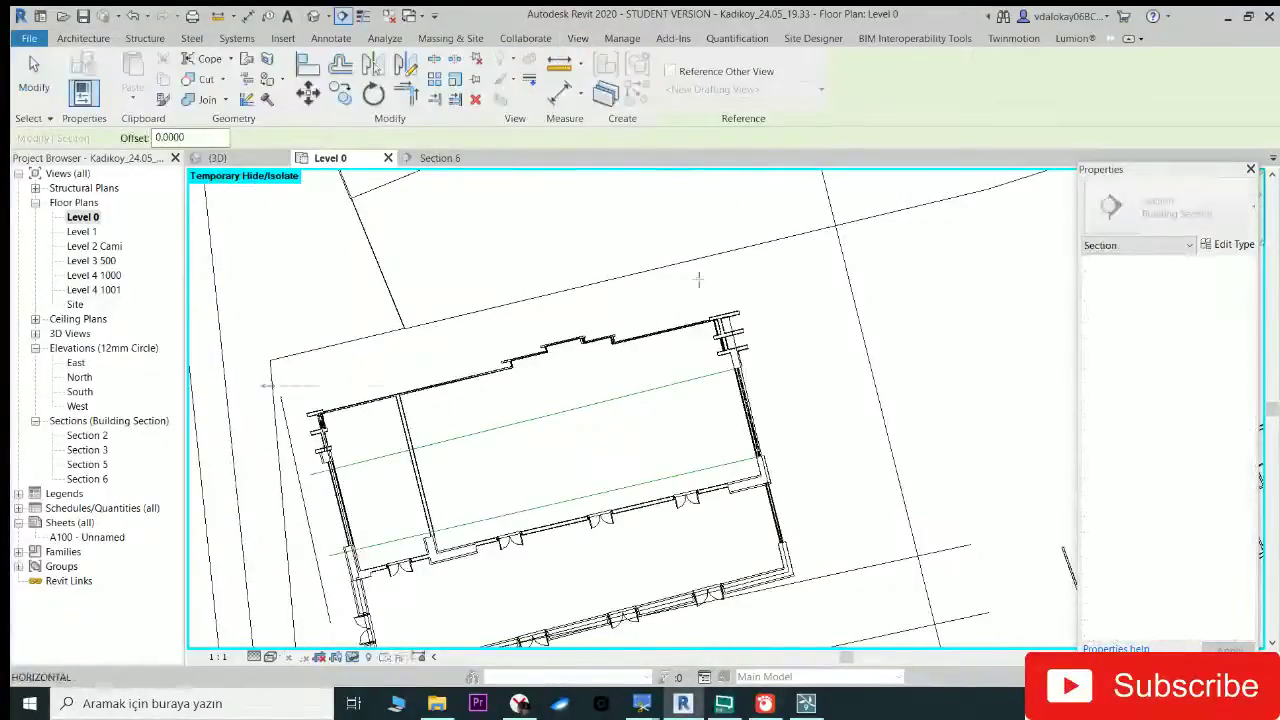
pyautogui.click(778, 260)
pyautogui.scroll(-2, 778, 260)
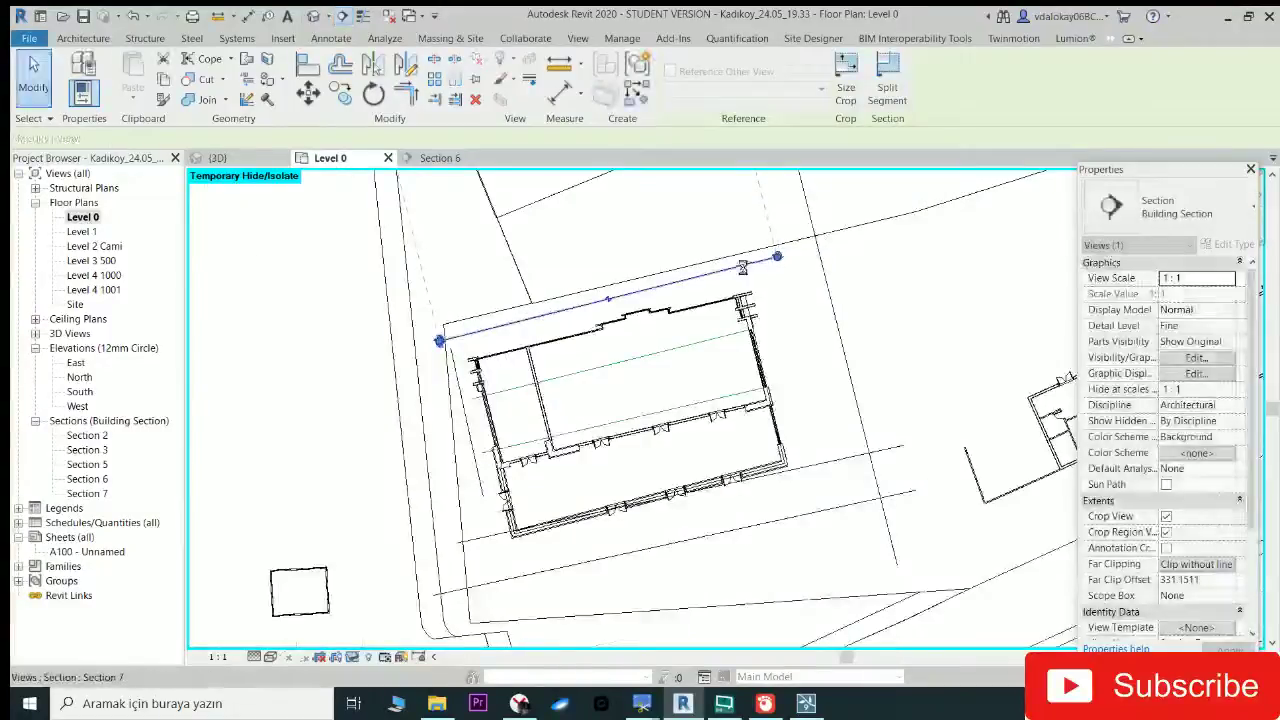
pyautogui.press('Delete')
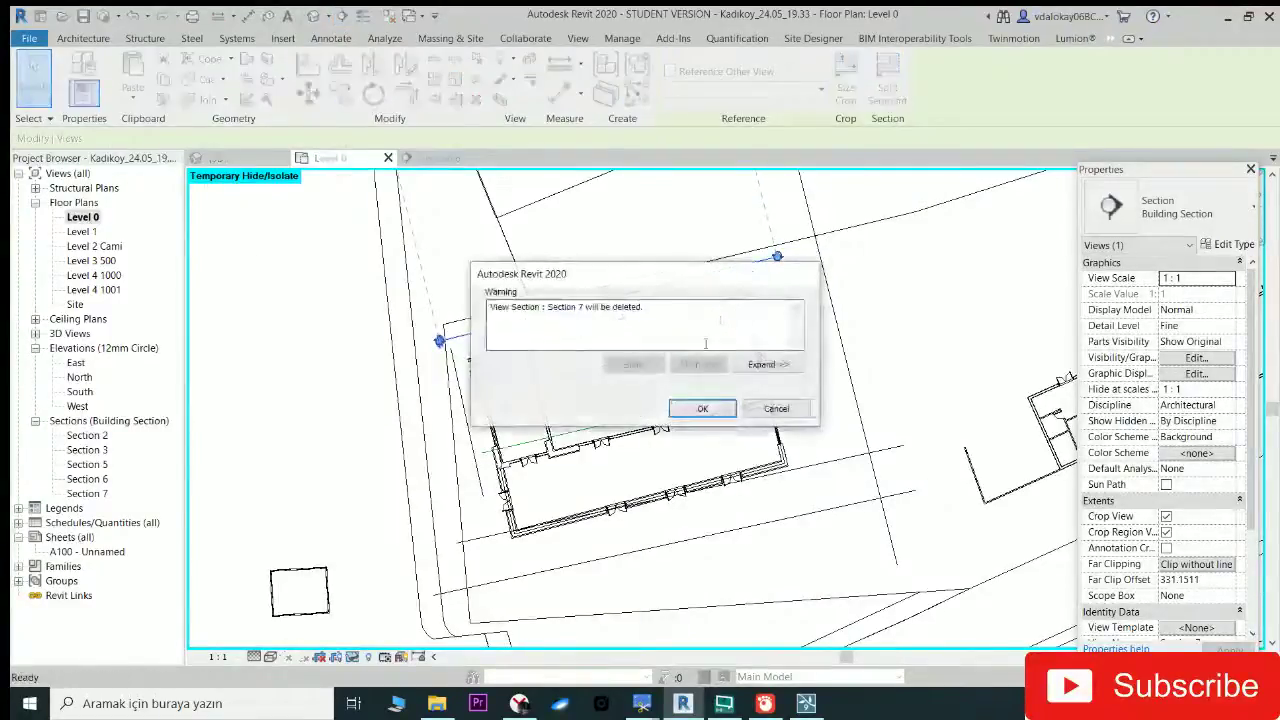
pyautogui.click(716, 410)
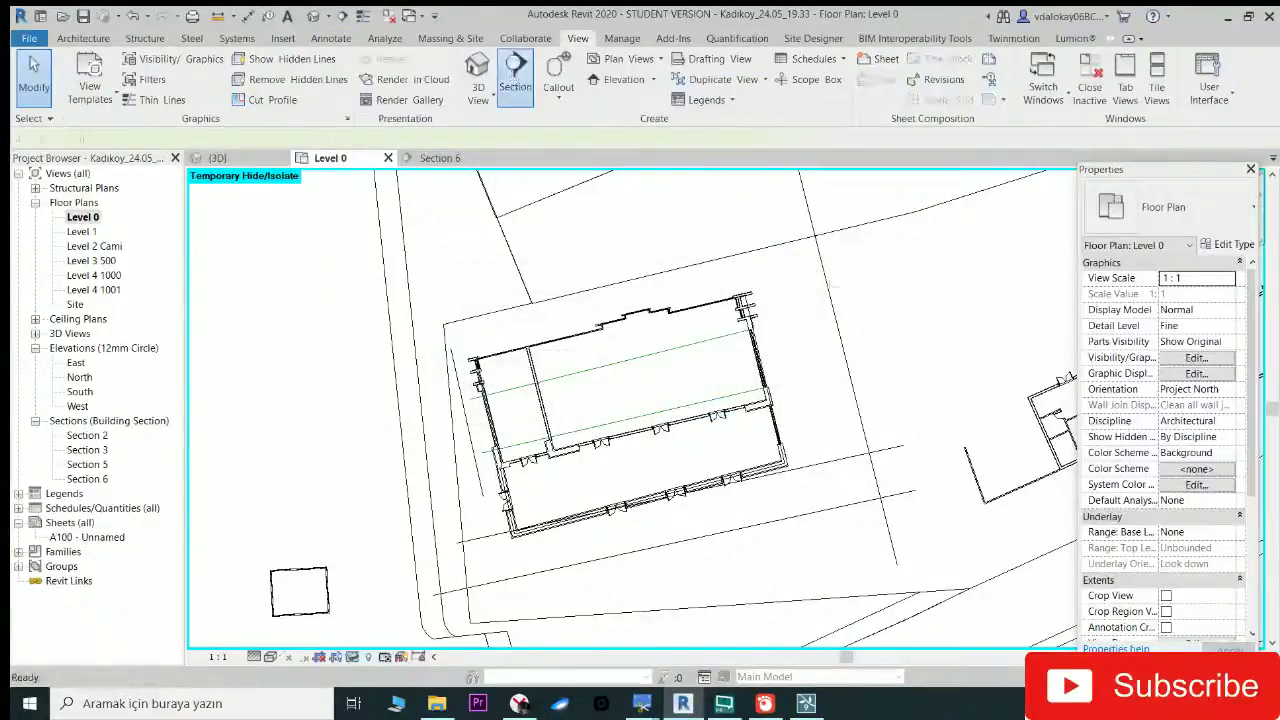
# Step: Draw Section 7 parallel to the mosque's long wall in the plan
pyautogui.click(515, 75)
pyautogui.click(782, 259)
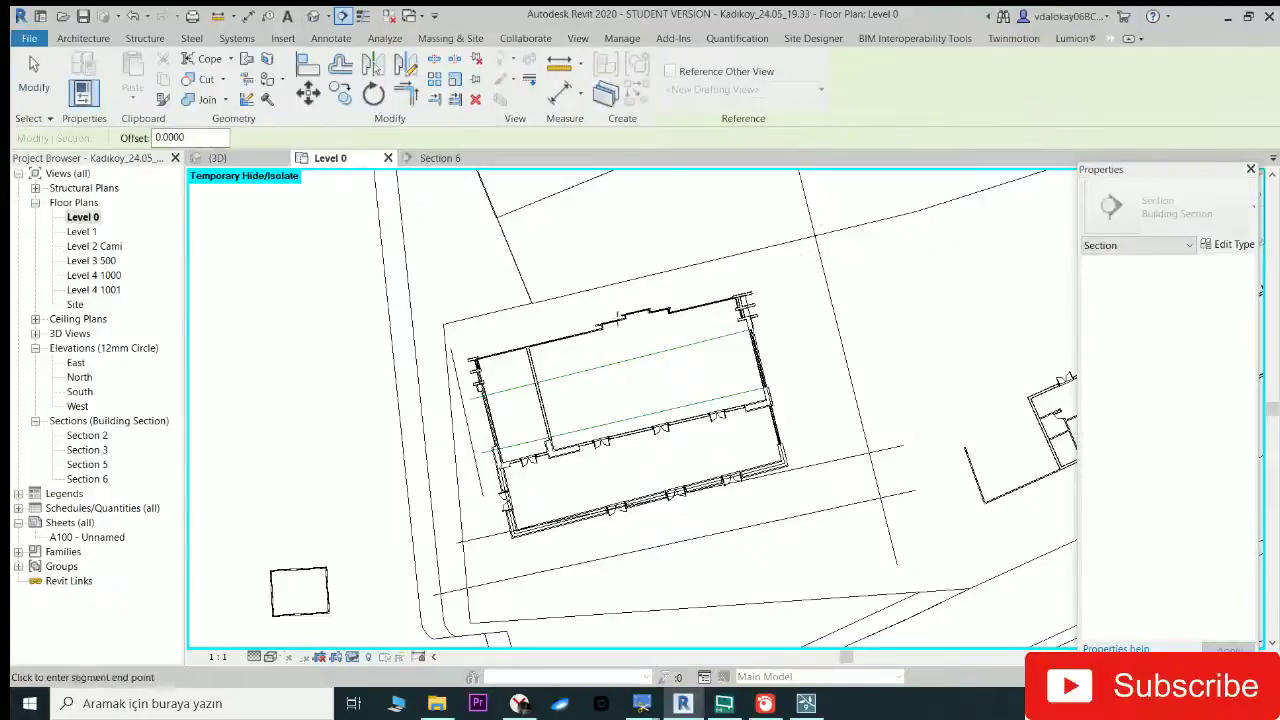
pyautogui.click(438, 346)
pyautogui.scroll(-4, 507, 326)
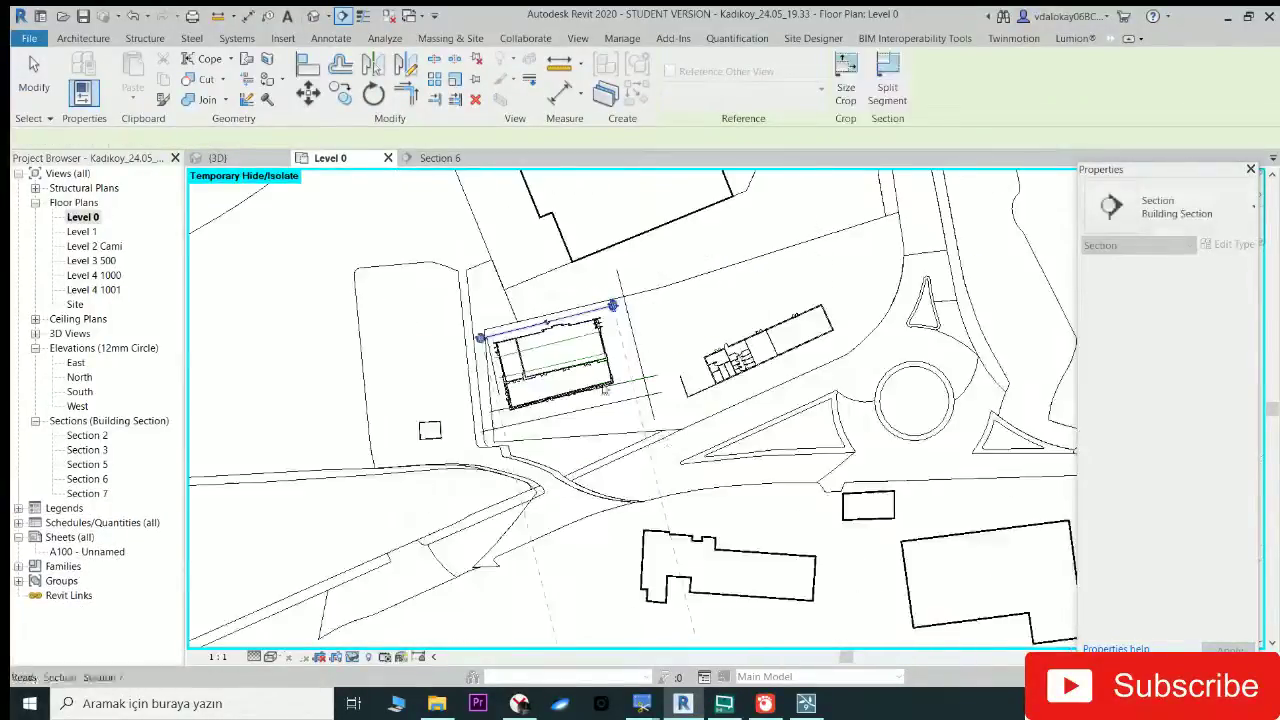
pyautogui.moveTo(580, 275); pyautogui.dragTo(574, 229, button='middle')
pyautogui.scroll(-3, 574, 229)
pyautogui.scroll(-2, 551, 449)
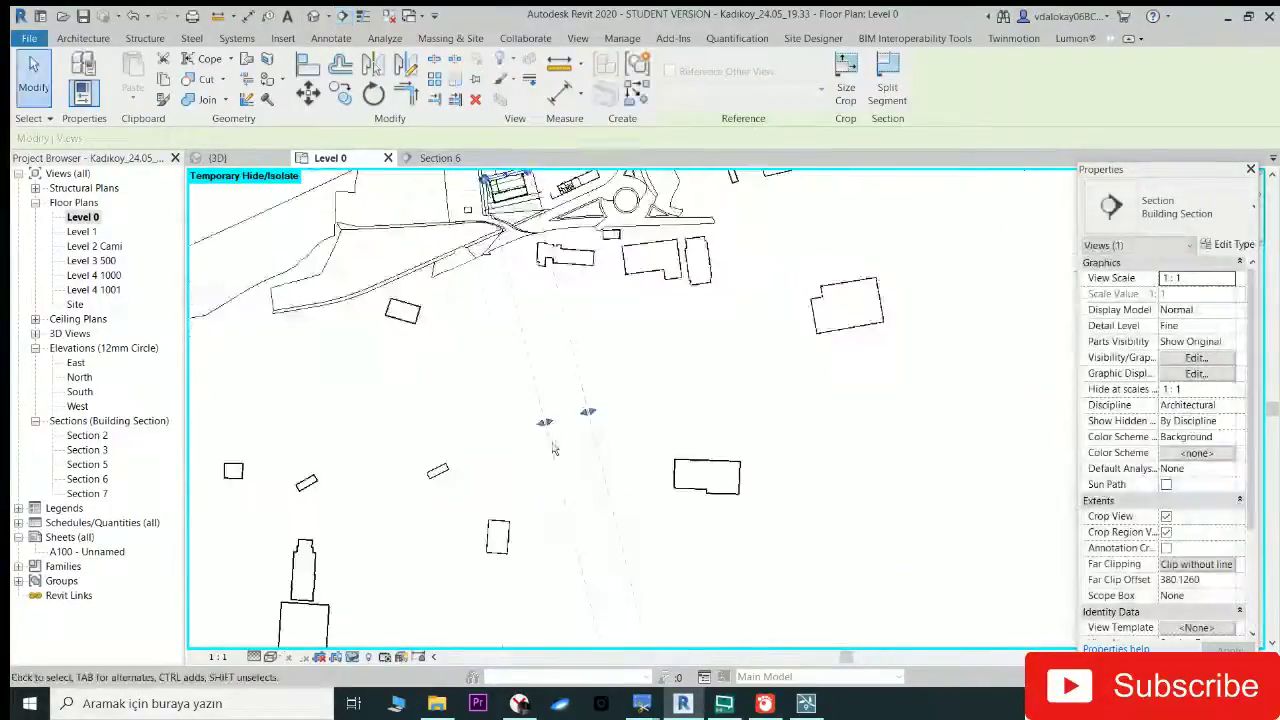
pyautogui.moveTo(571, 530); pyautogui.dragTo(530, 440, button='middle')
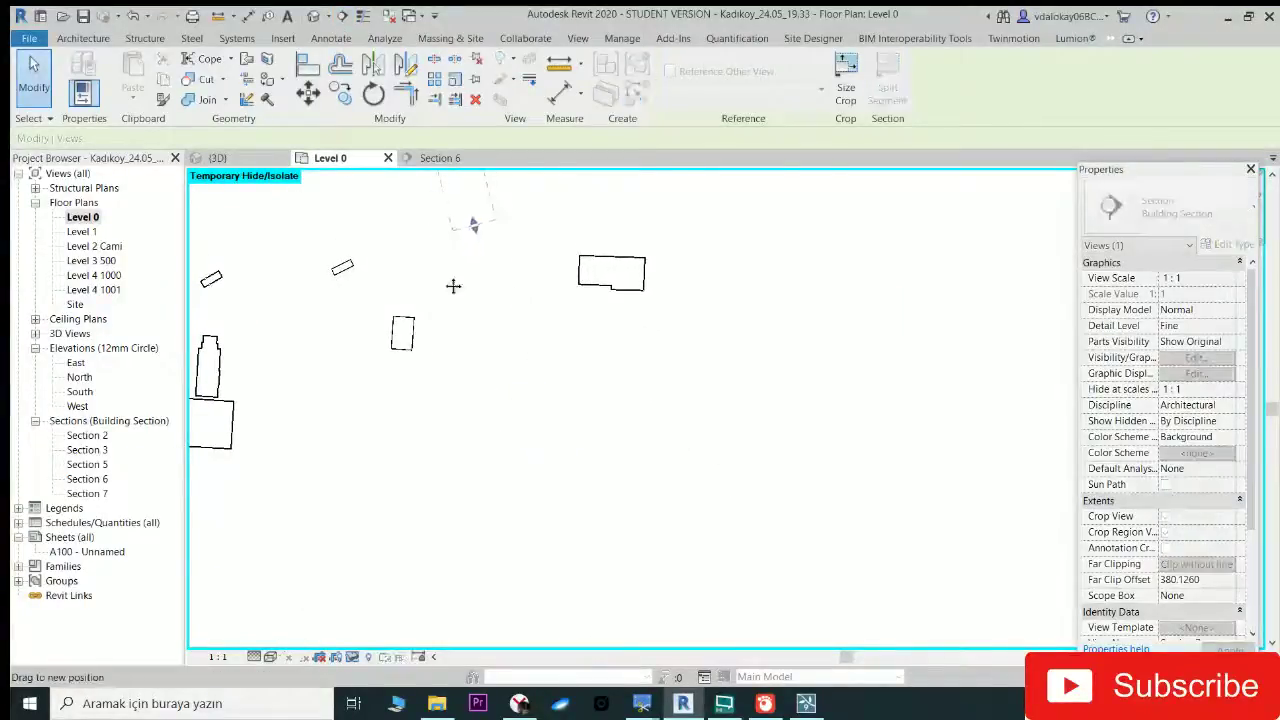
pyautogui.scroll(4, 451, 286)
pyautogui.scroll(2, 587, 267)
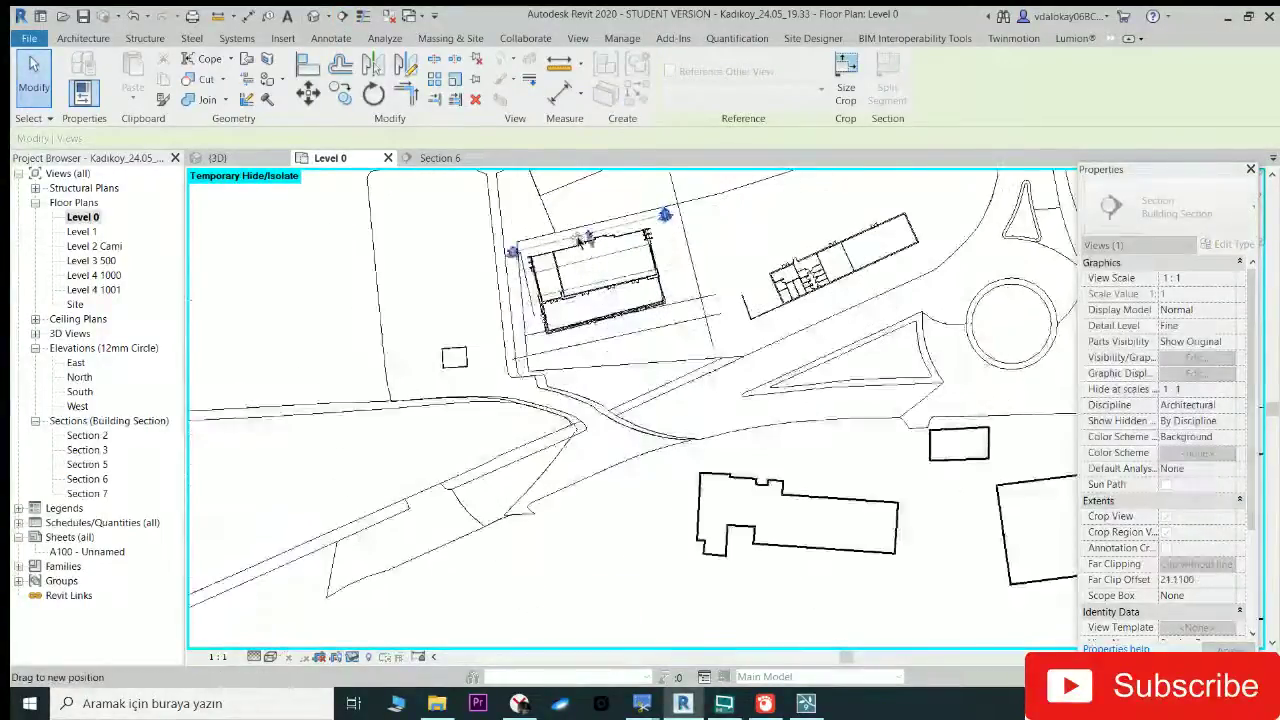
pyautogui.scroll(2, 587, 240)
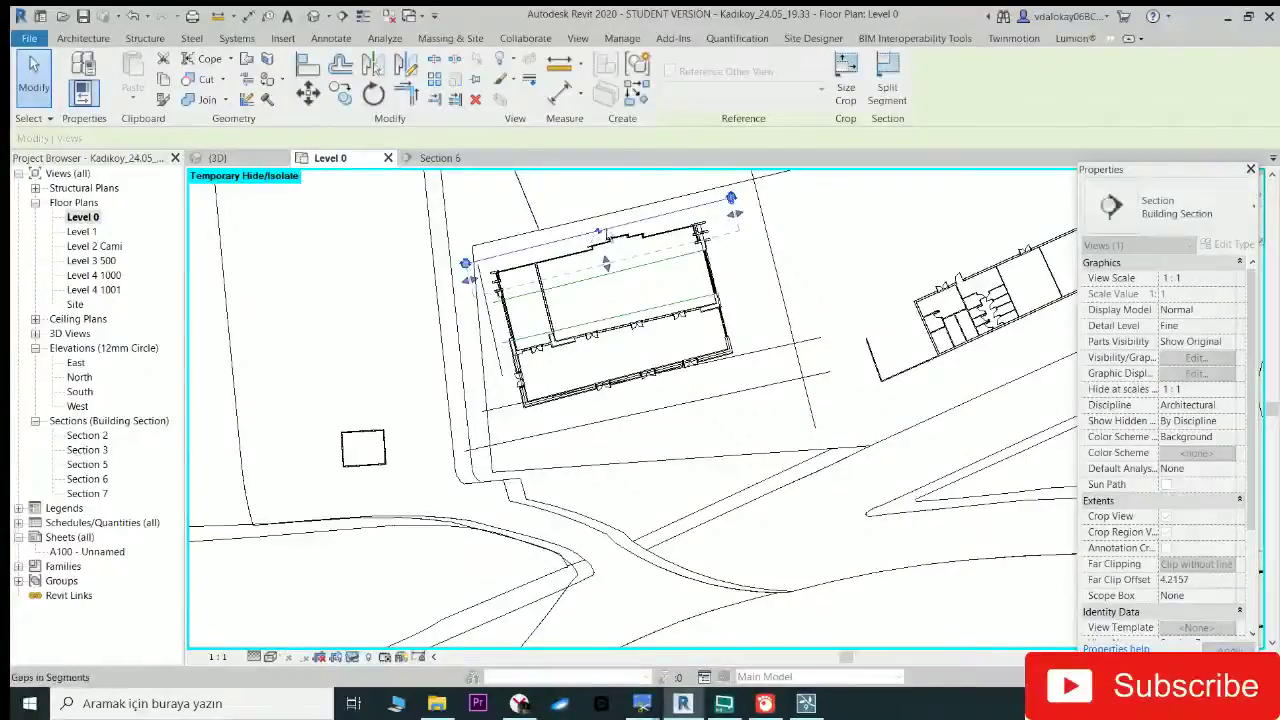
# Step: Open the Section 7 view showing the wall elevations, then begin renaming Section 7
pyautogui.rightClick(646, 218)
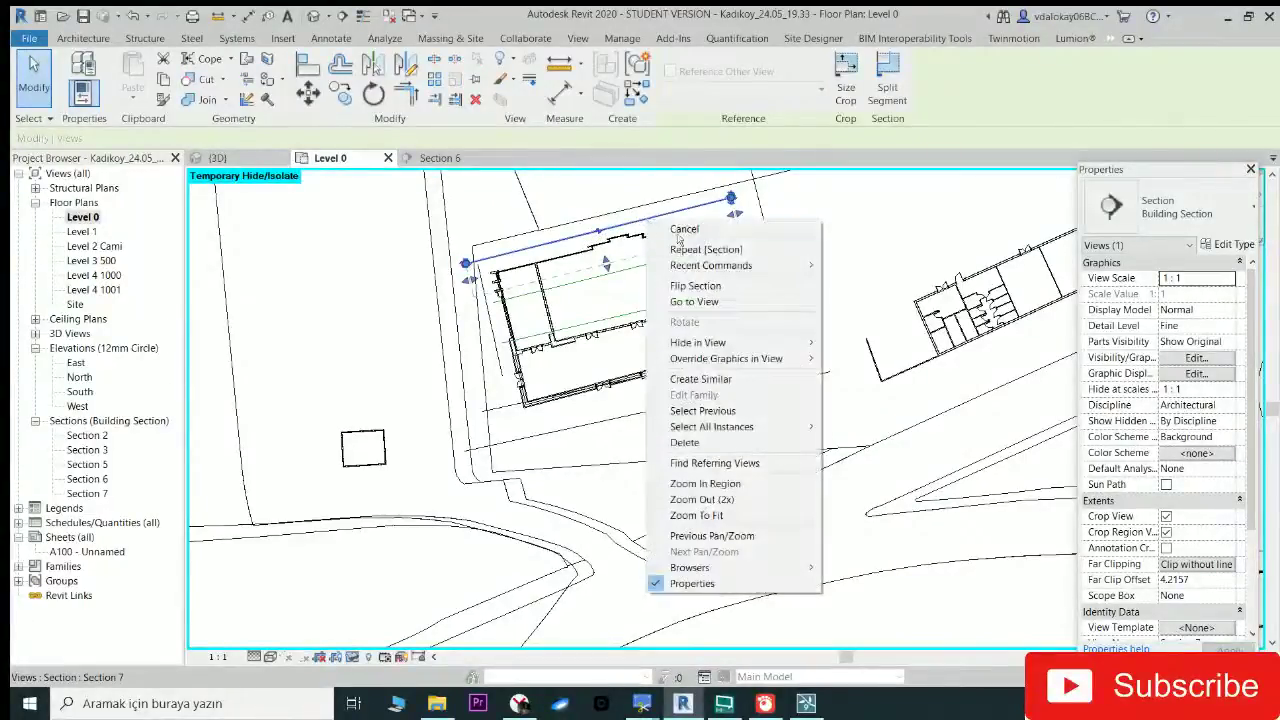
pyautogui.click(690, 300)
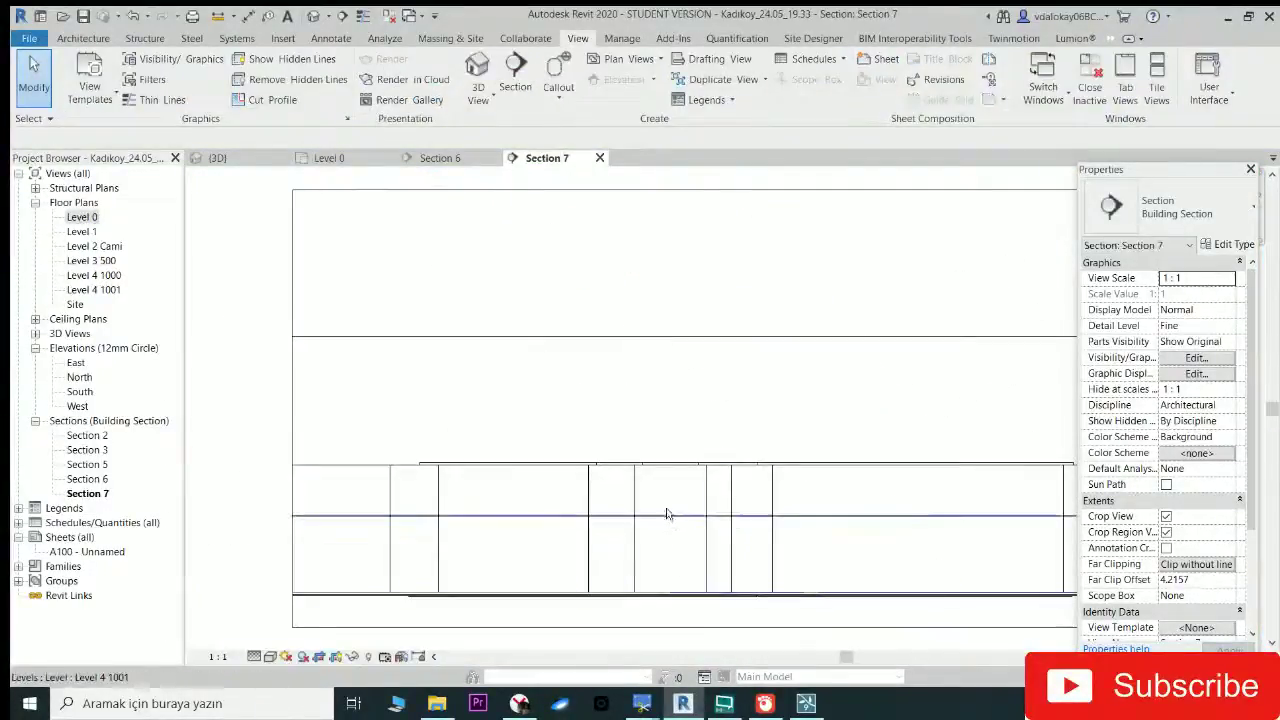
pyautogui.scroll(-2, 660, 500)
pyautogui.click(510, 442)
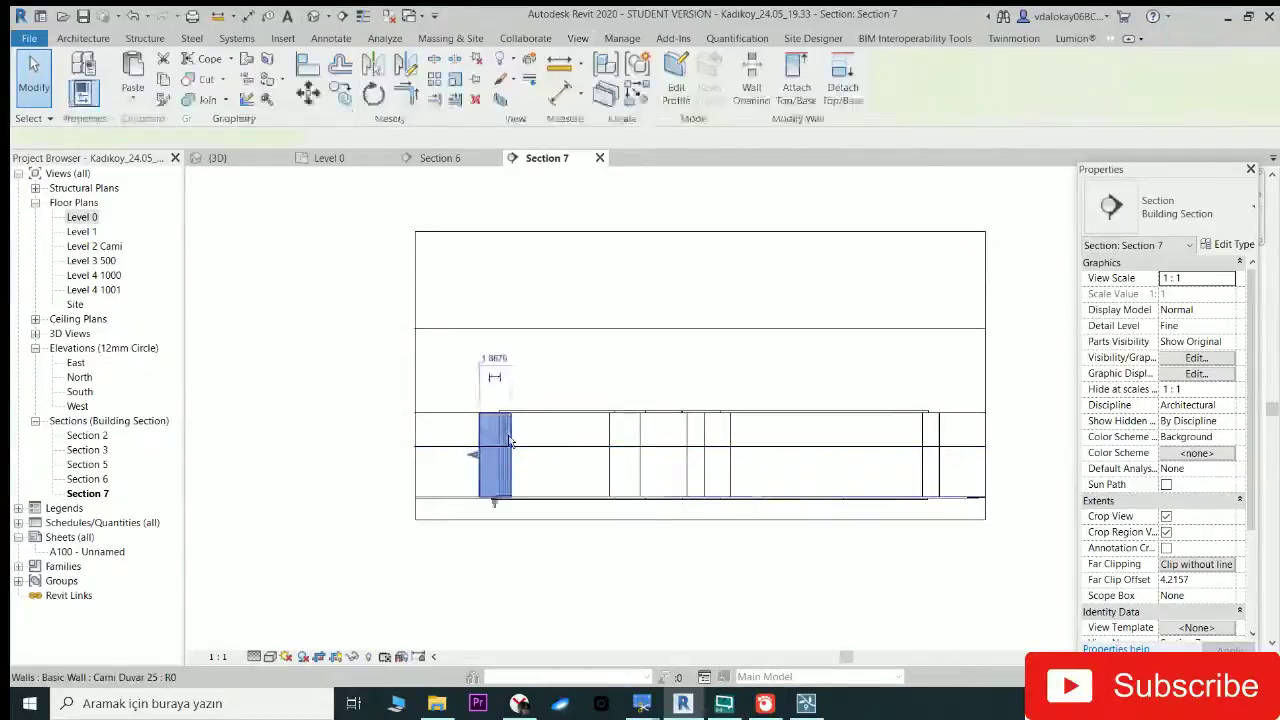
pyautogui.scroll(2, 510, 440)
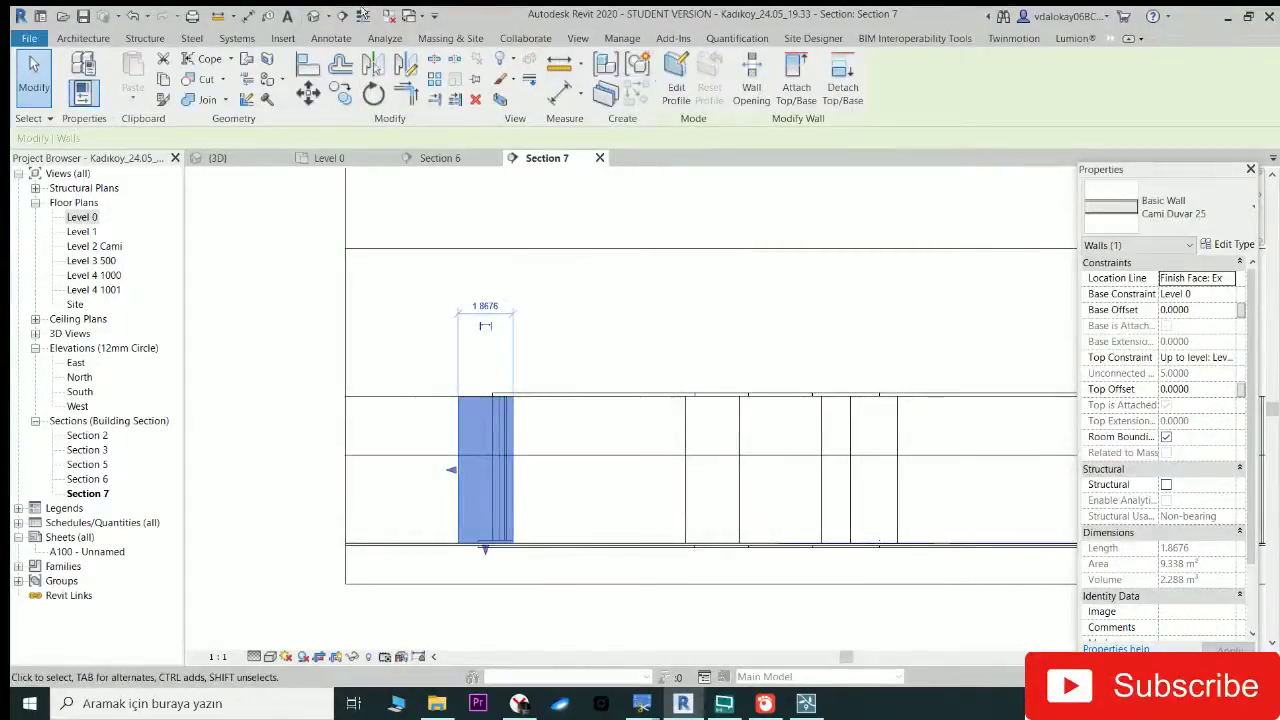
pyautogui.rightClick(90, 493)
pyautogui.click(135, 376)
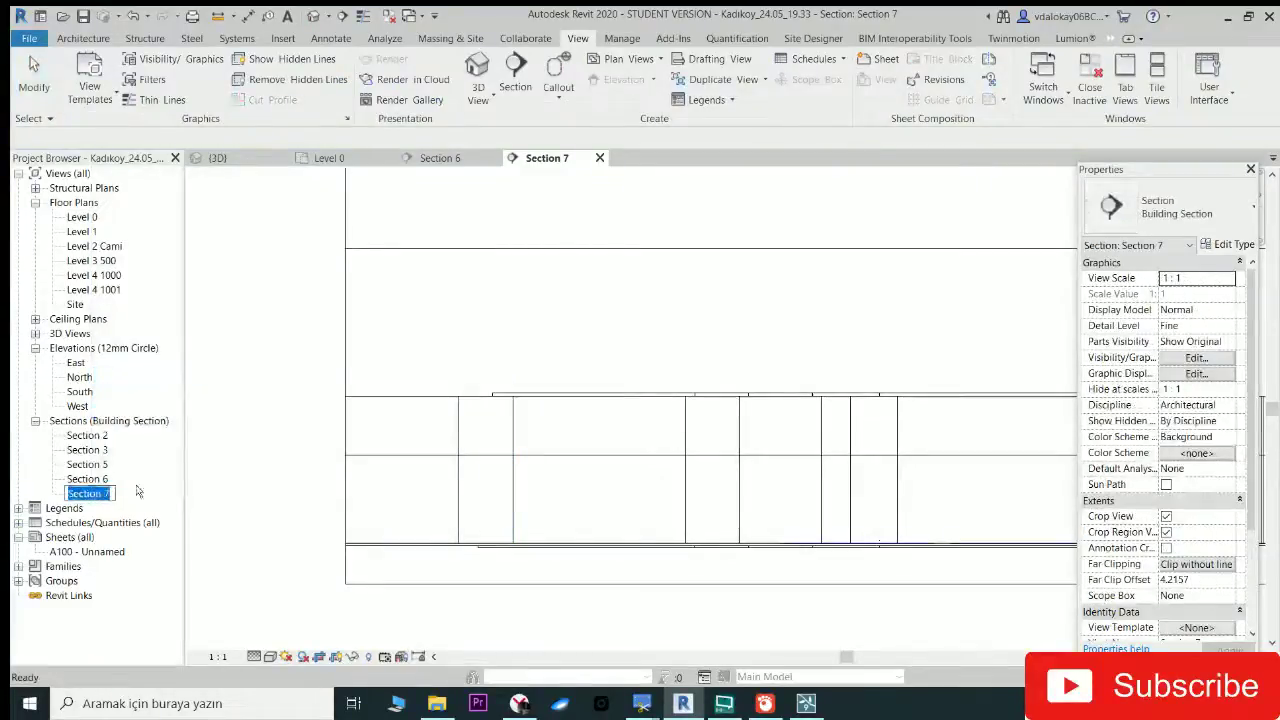
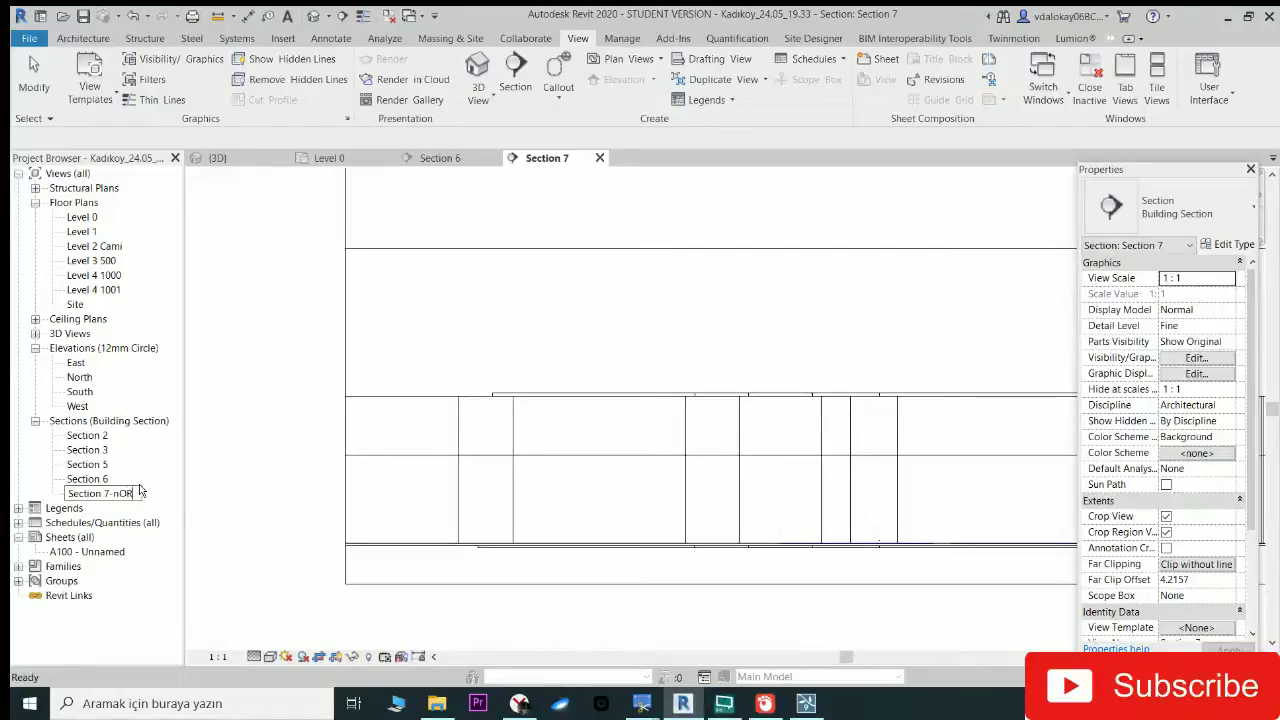
# Step: Confirm the Section 7-nORTH name and start editing the narrow corner wall's profile in 3D
pyautogui.press('Return')
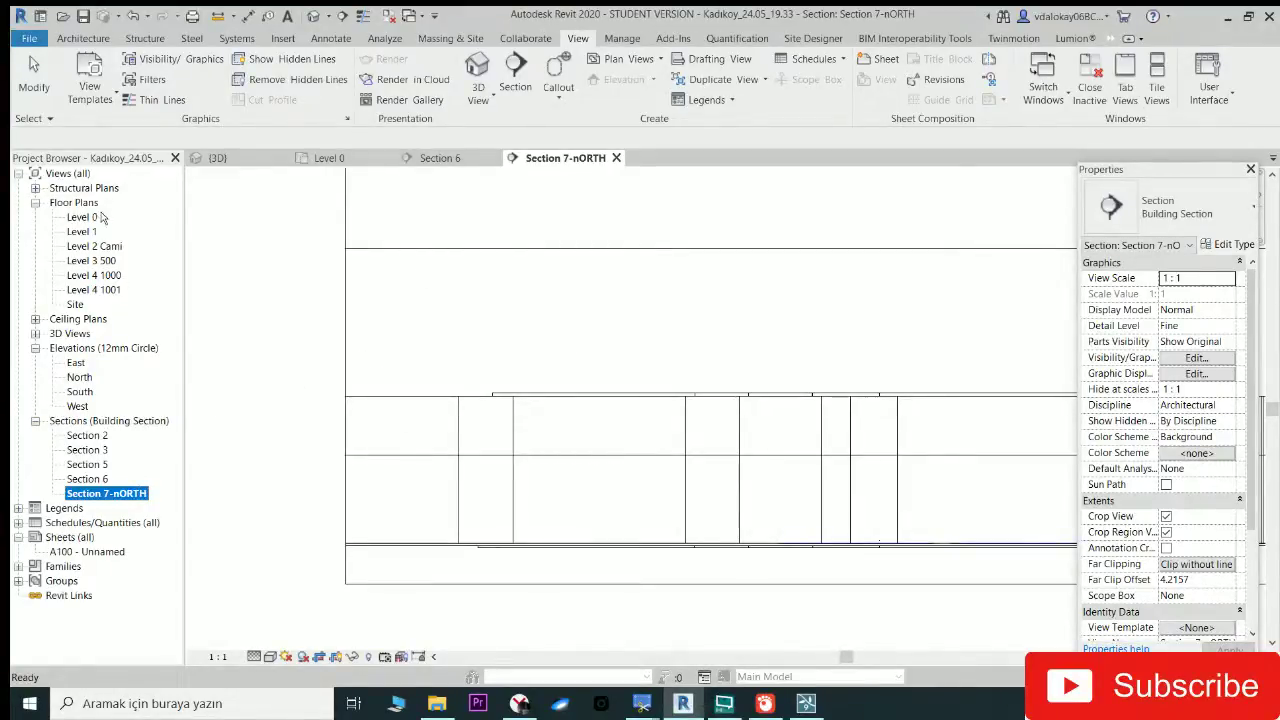
pyautogui.click(313, 16)
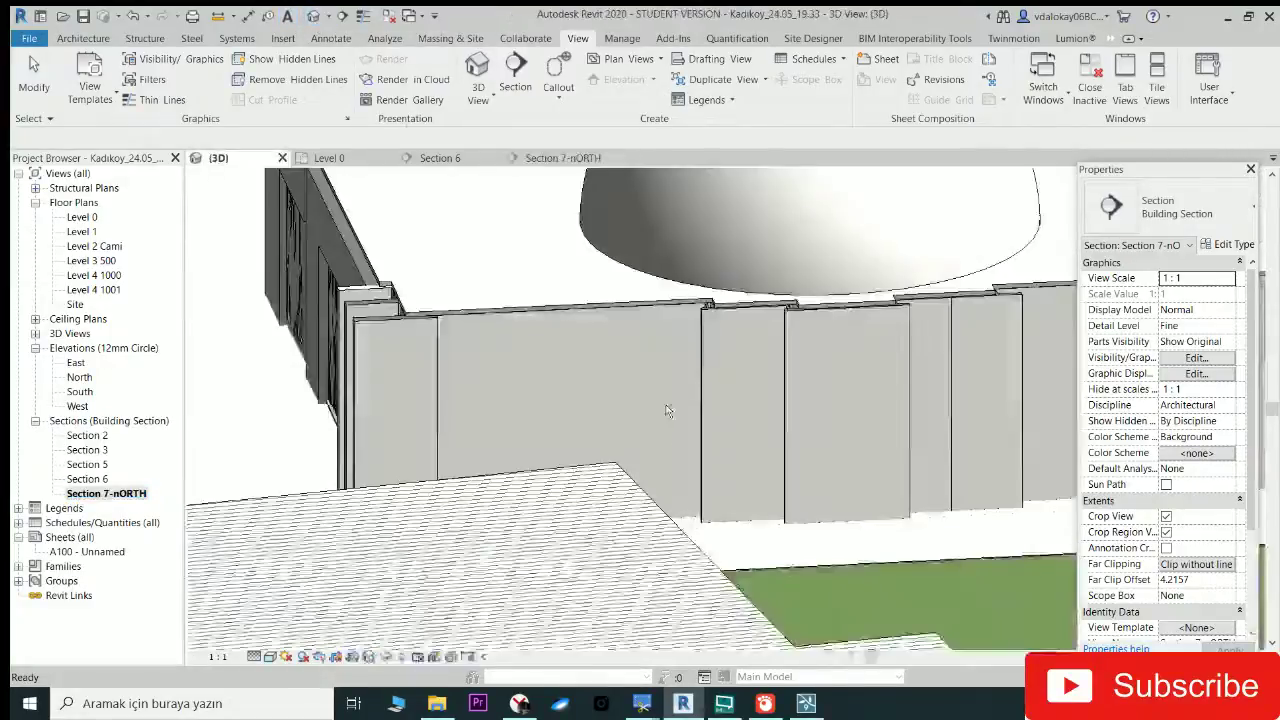
pyautogui.click(655, 330)
pyautogui.keyDown('shift'); pyautogui.moveTo(655, 330); pyautogui.dragTo(521, 331, button='middle'); pyautogui.keyUp('shift')
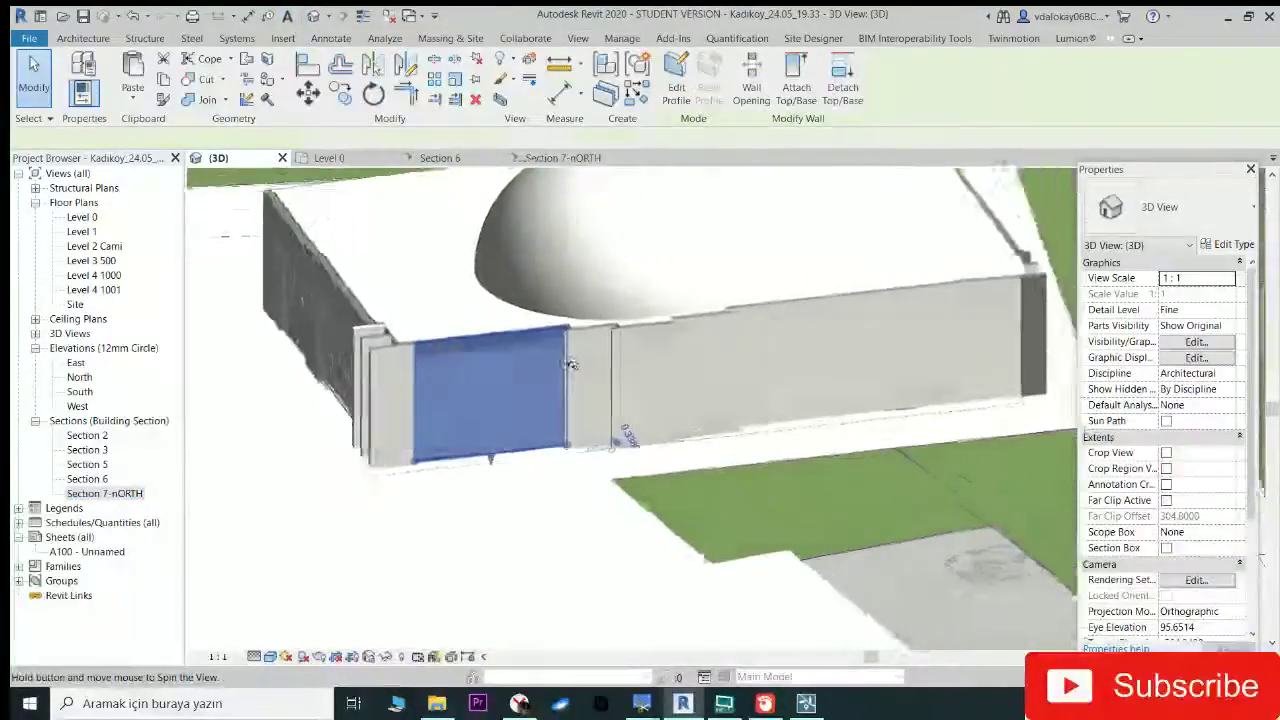
pyautogui.click(395, 400)
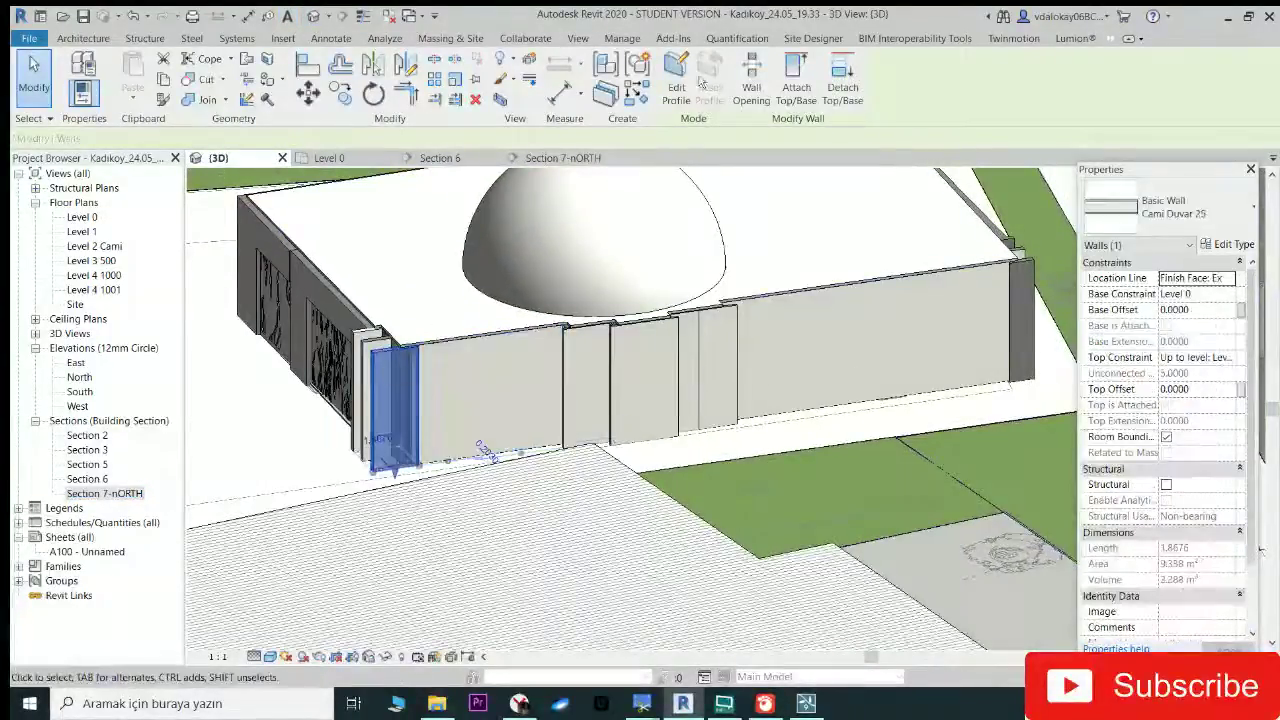
pyautogui.click(686, 76)
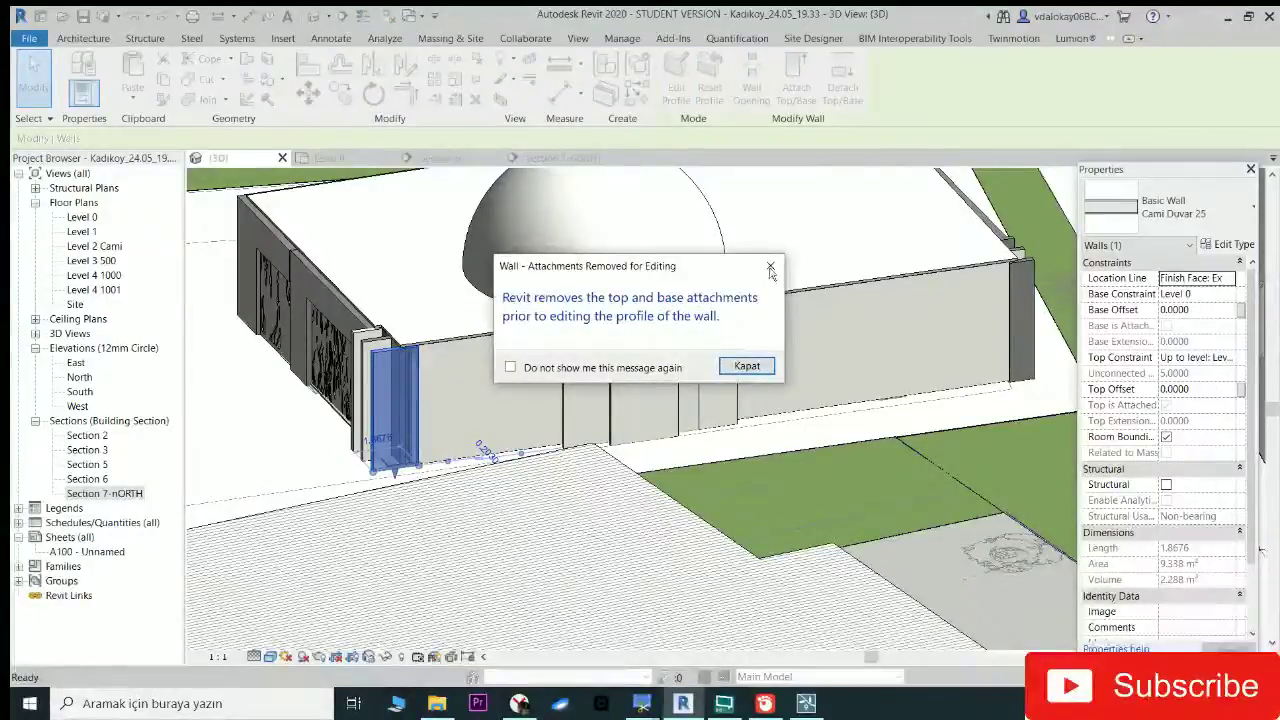
pyautogui.click(770, 268)
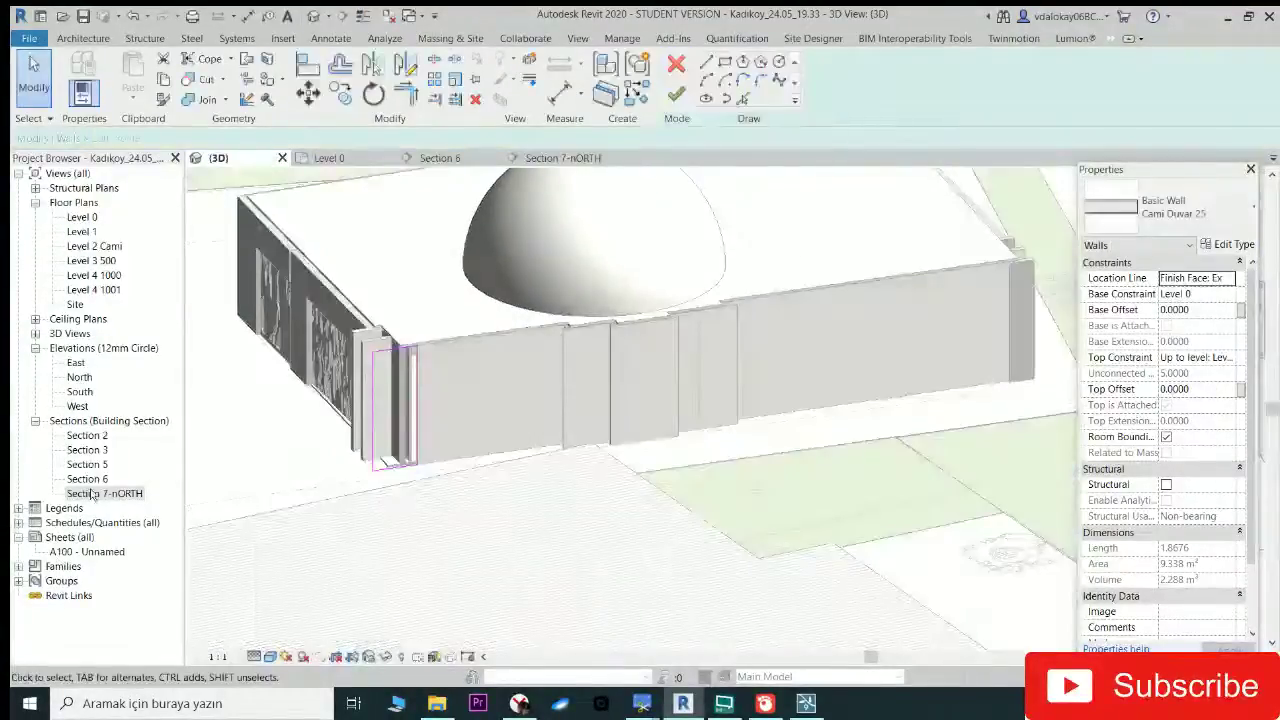
# Step: In Section 7-nORTH, sketch a rectangular band across the wall's top
pyautogui.doubleClick(93, 494)
pyautogui.scroll(2, 525, 420)
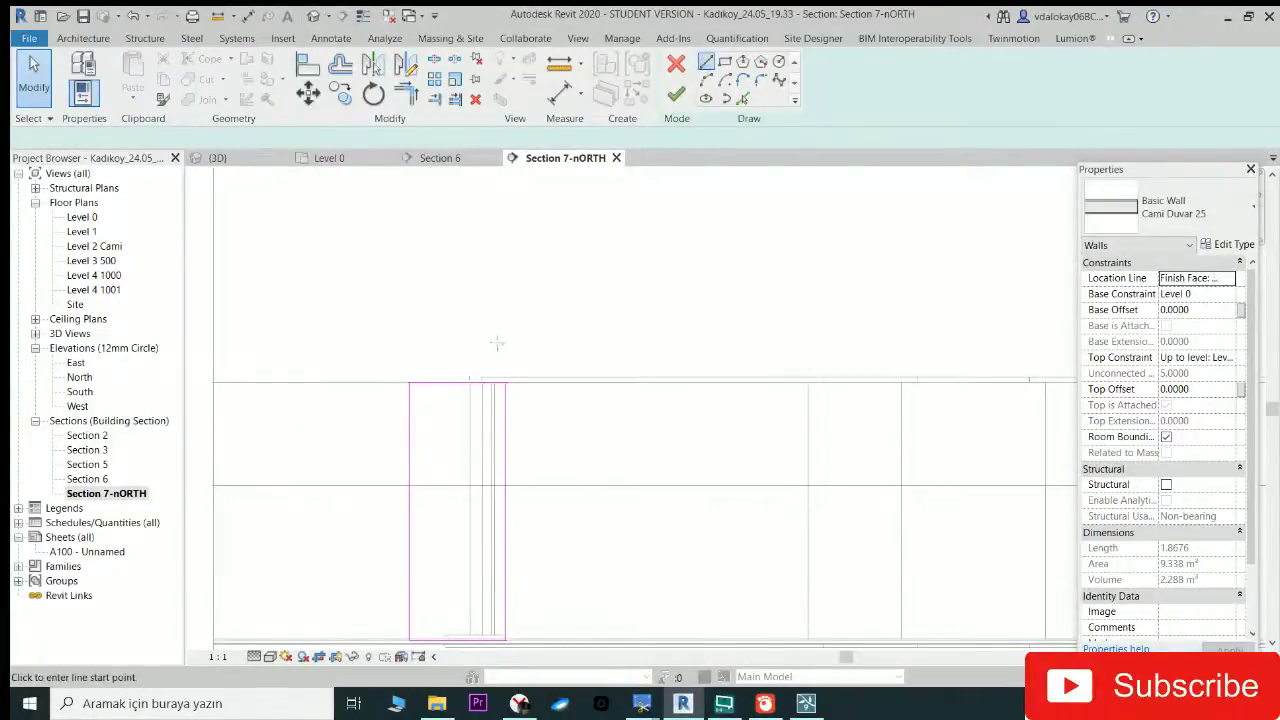
pyautogui.click(505, 382)
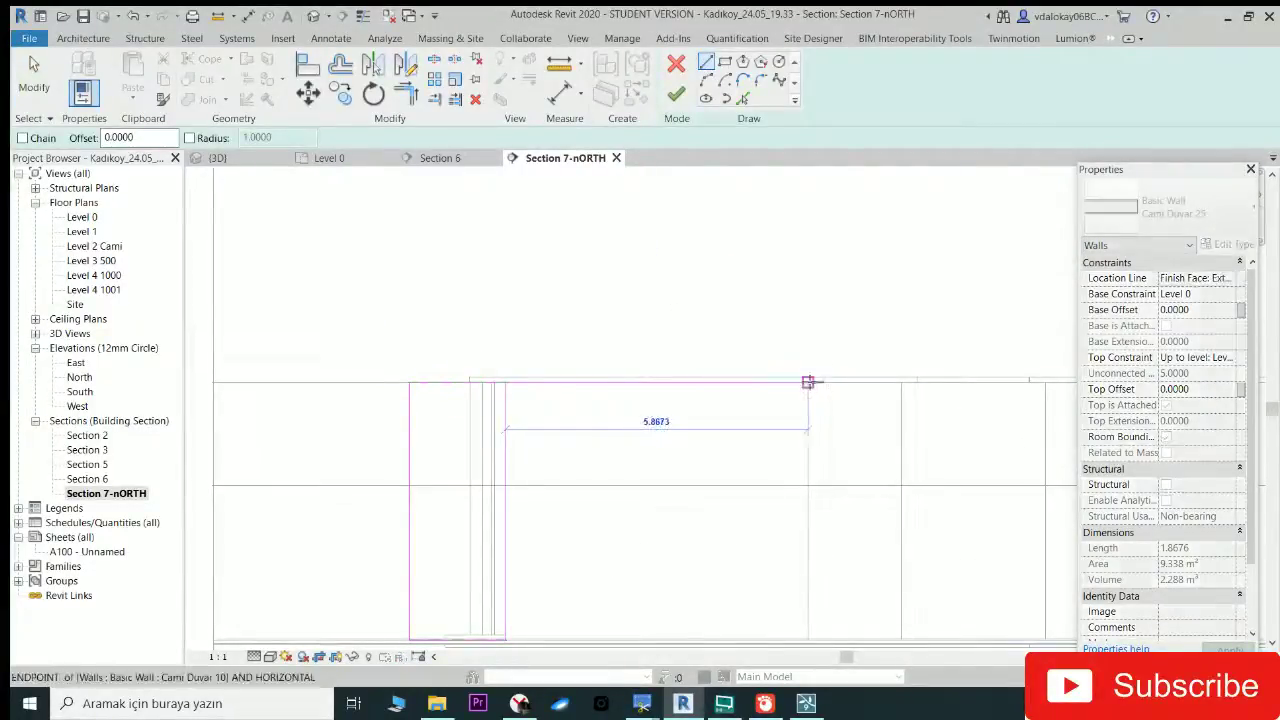
pyautogui.click(808, 382)
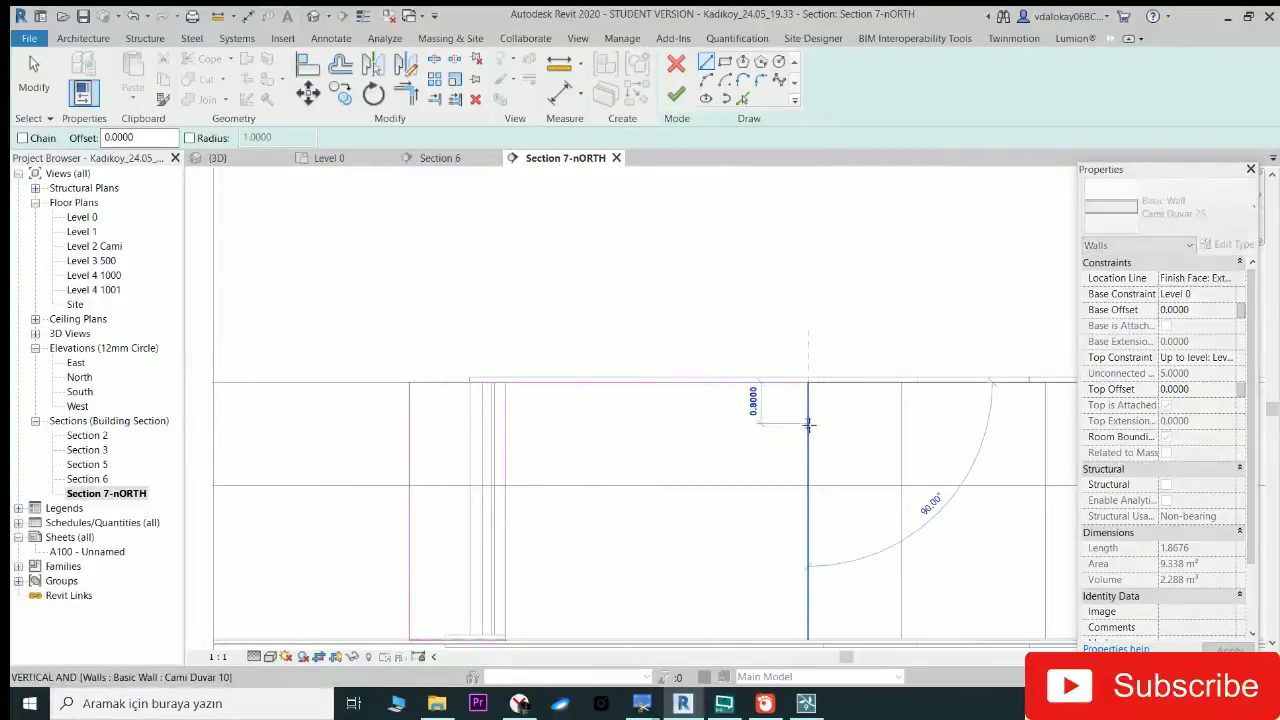
pyautogui.click(808, 422)
pyautogui.click(505, 422)
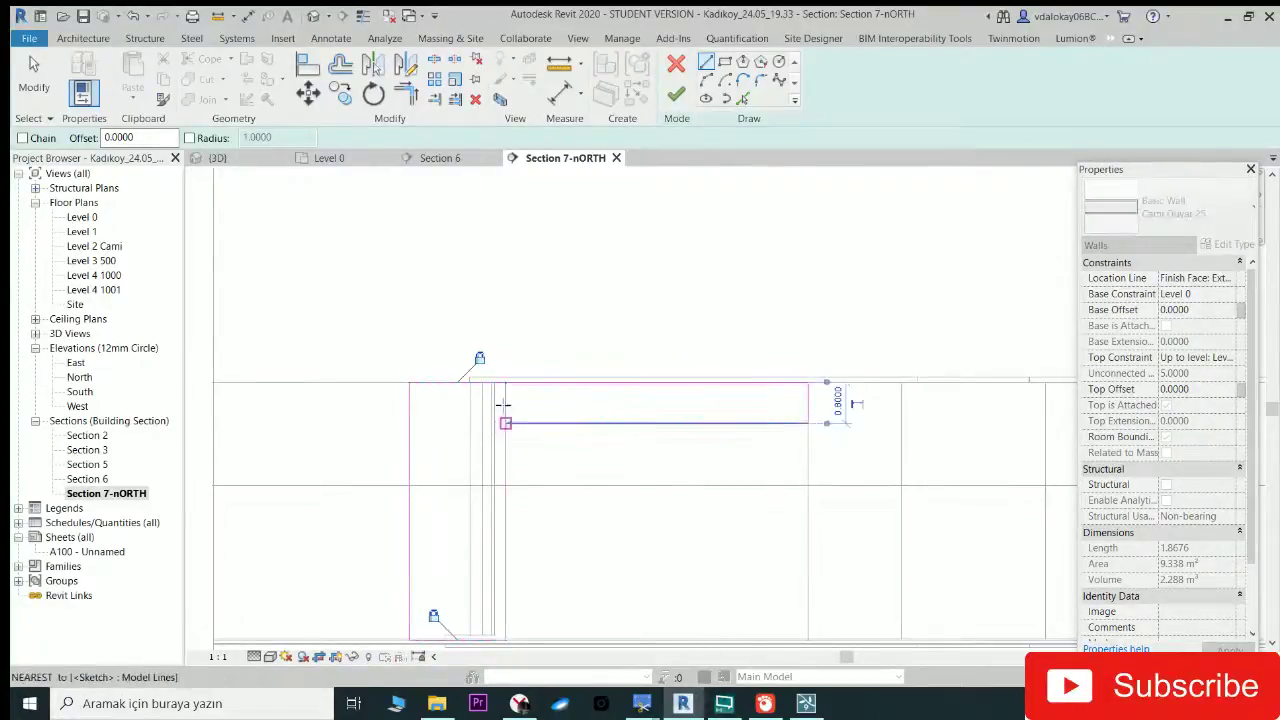
pyautogui.press('Escape')
pyautogui.press('Escape')
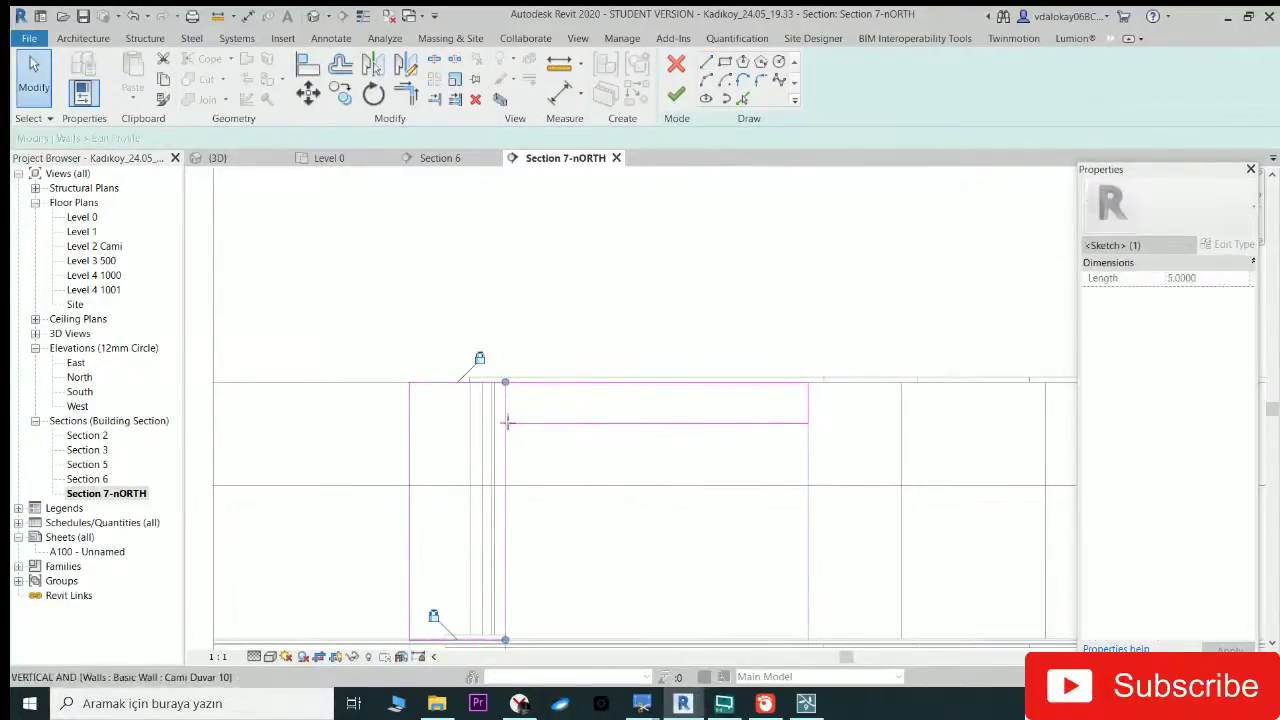
pyautogui.press('Escape')
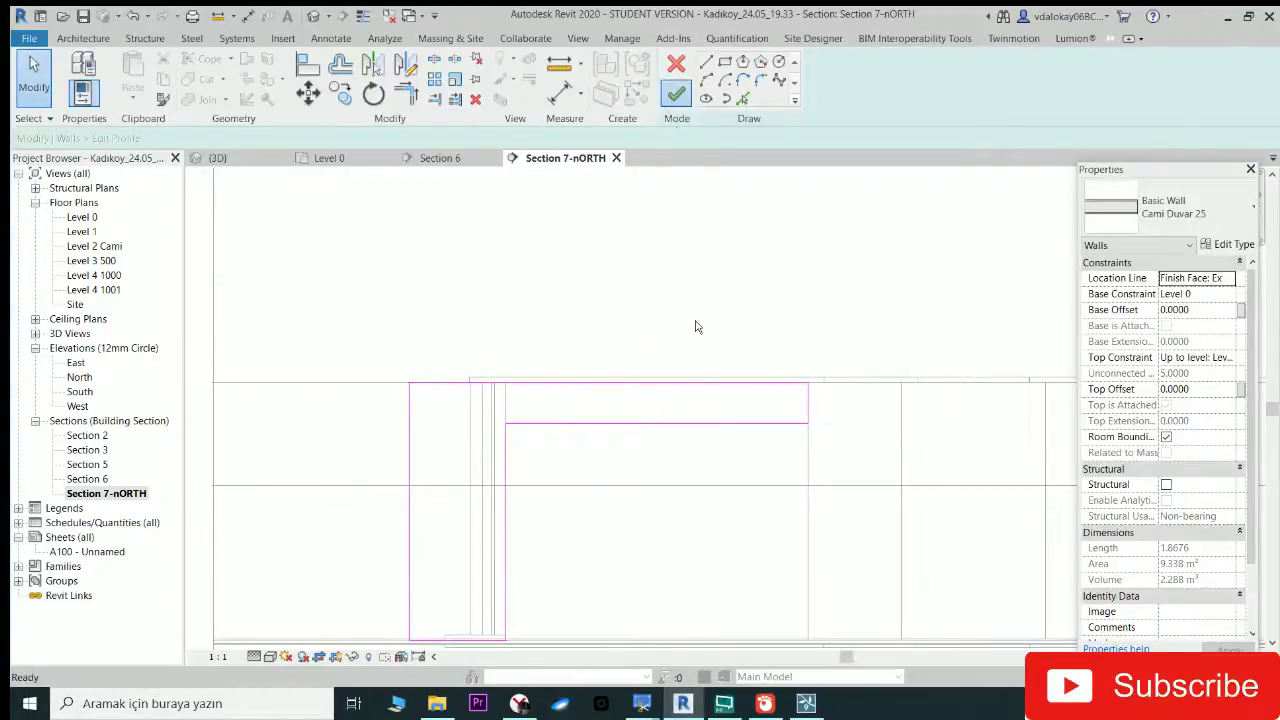
# Step: Finish the profile edit and inspect the reshaped wall in the 3D view
pyautogui.click(979, 667)
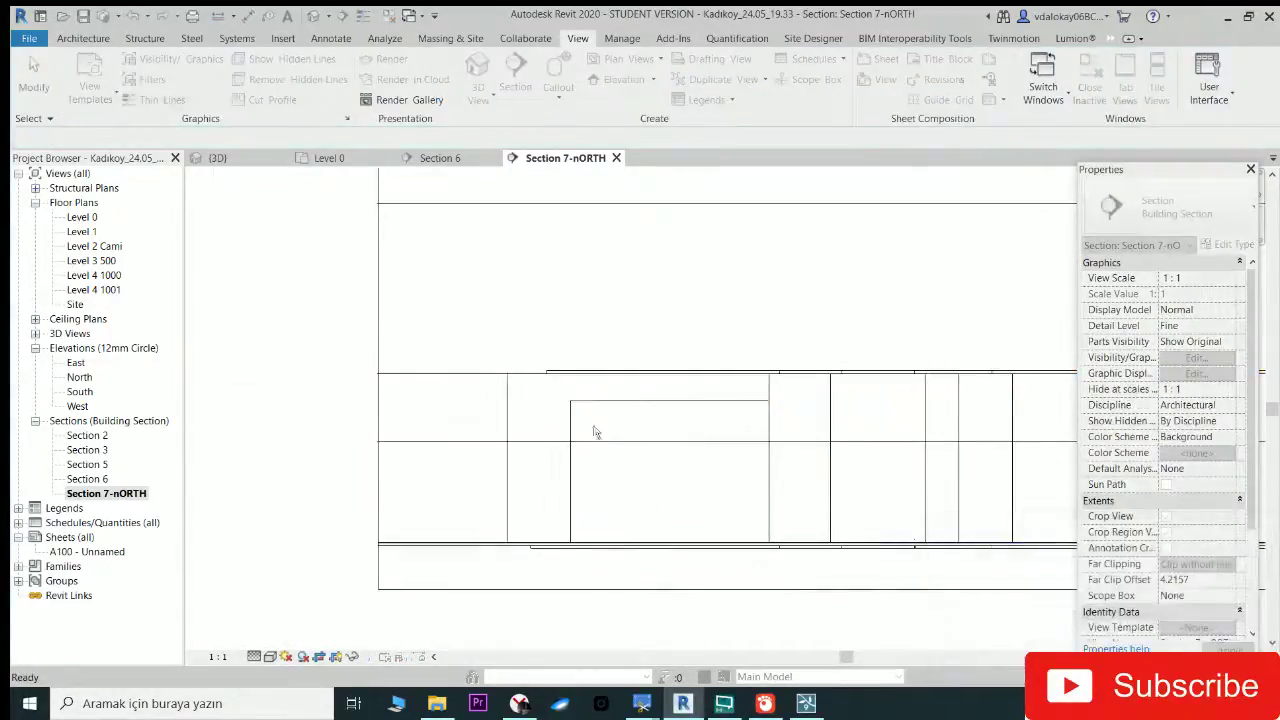
pyautogui.click(313, 17)
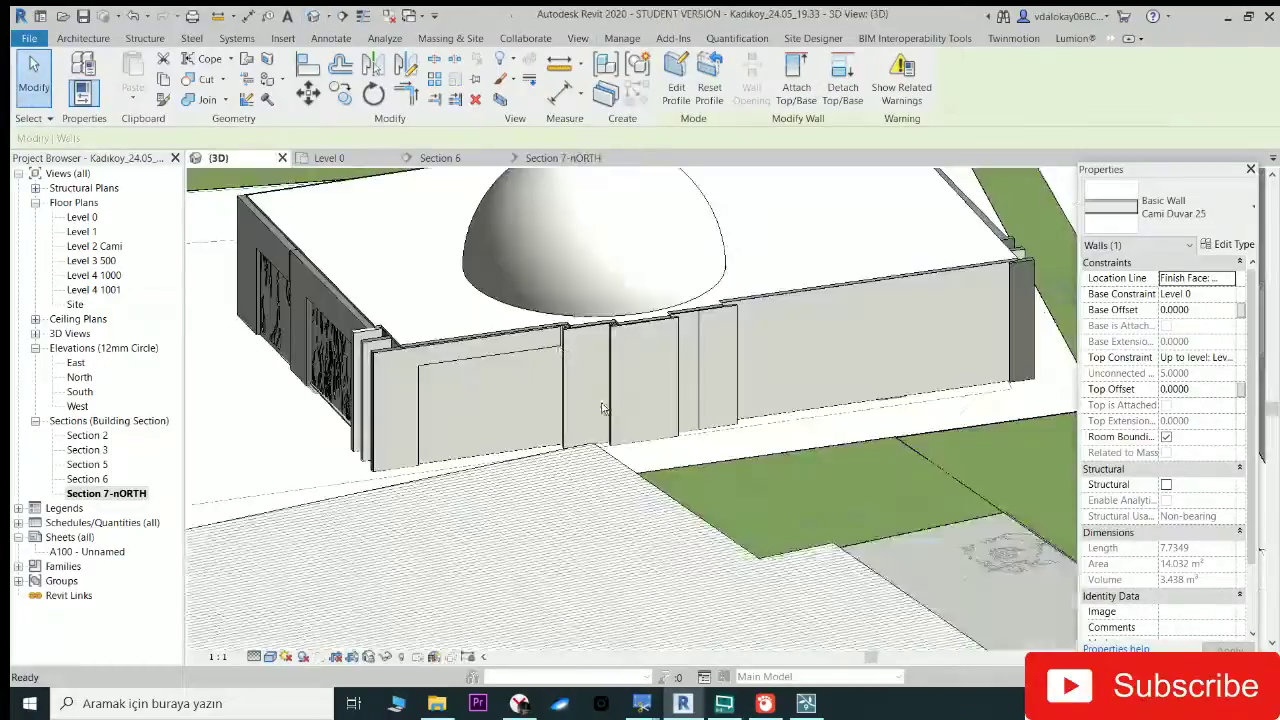
pyautogui.scroll(3, 516, 346)
pyautogui.click(516, 346)
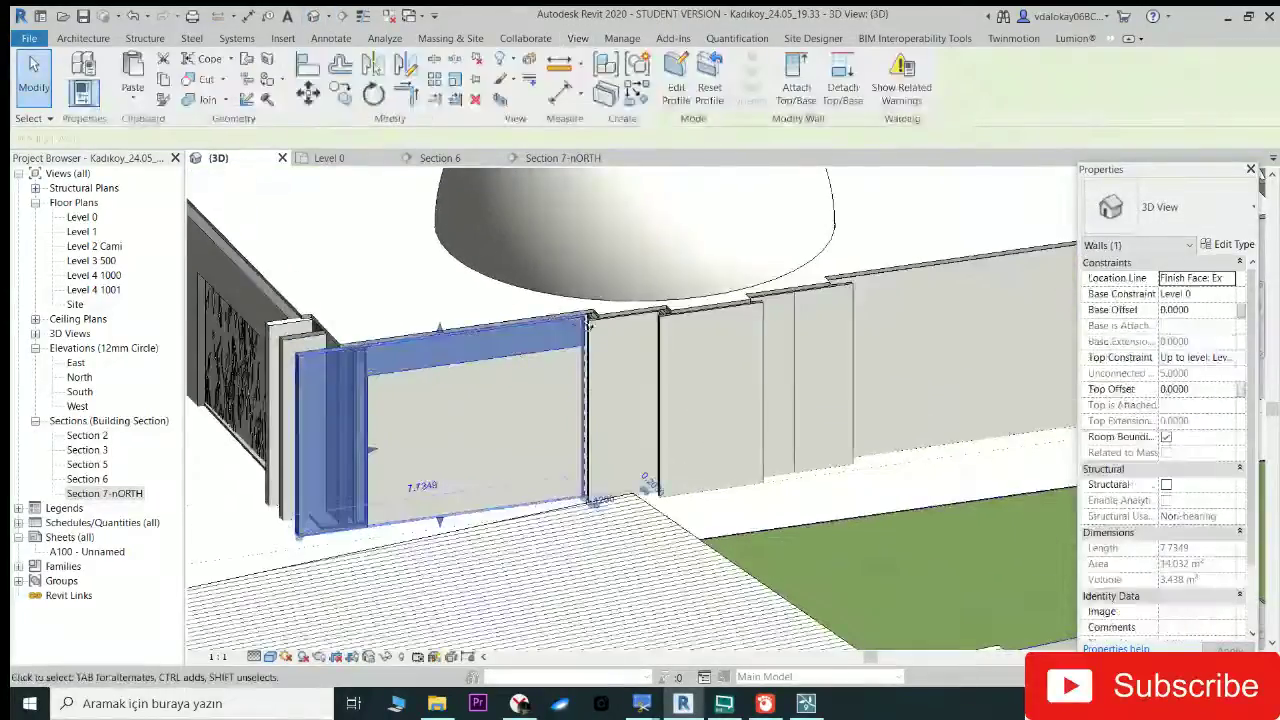
pyautogui.scroll(2, 550, 307)
pyautogui.scroll(2, 550, 307)
pyautogui.scroll(1, 580, 303)
pyautogui.scroll(1, 595, 300)
pyautogui.press('Escape')
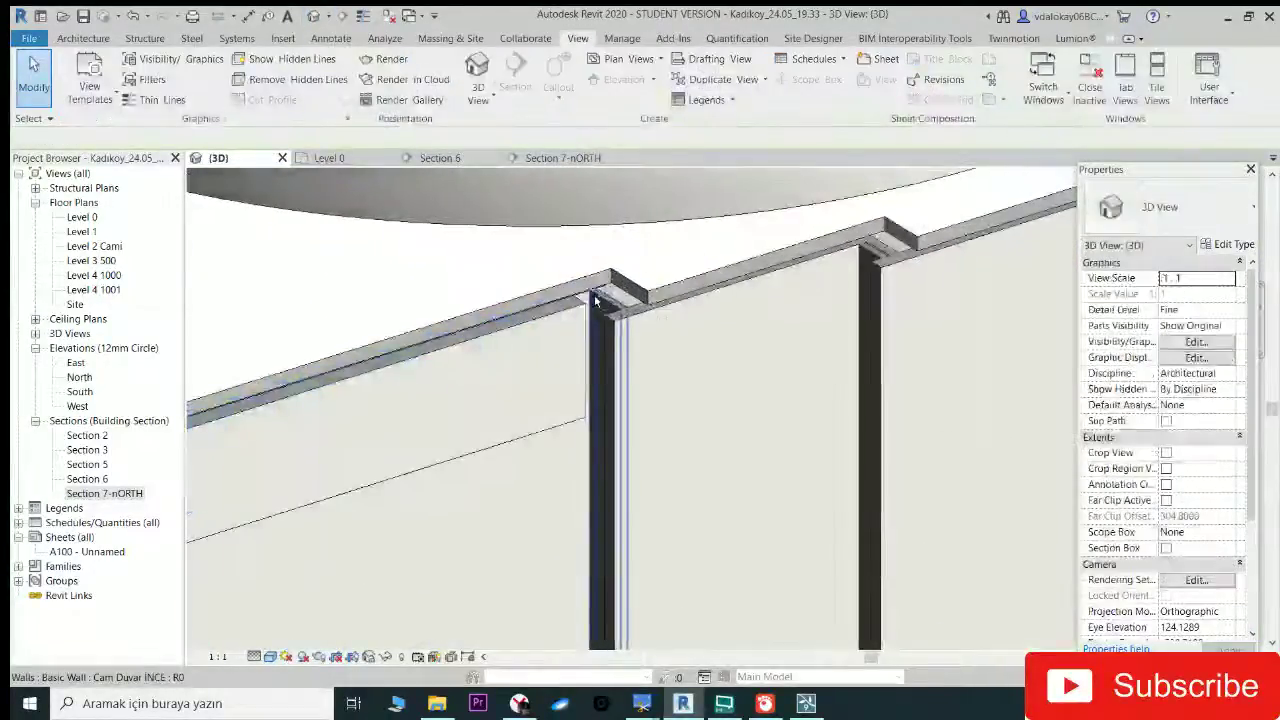
pyautogui.scroll(-1, 590, 305)
pyautogui.scroll(-2, 551, 303)
pyautogui.scroll(-1, 543, 294)
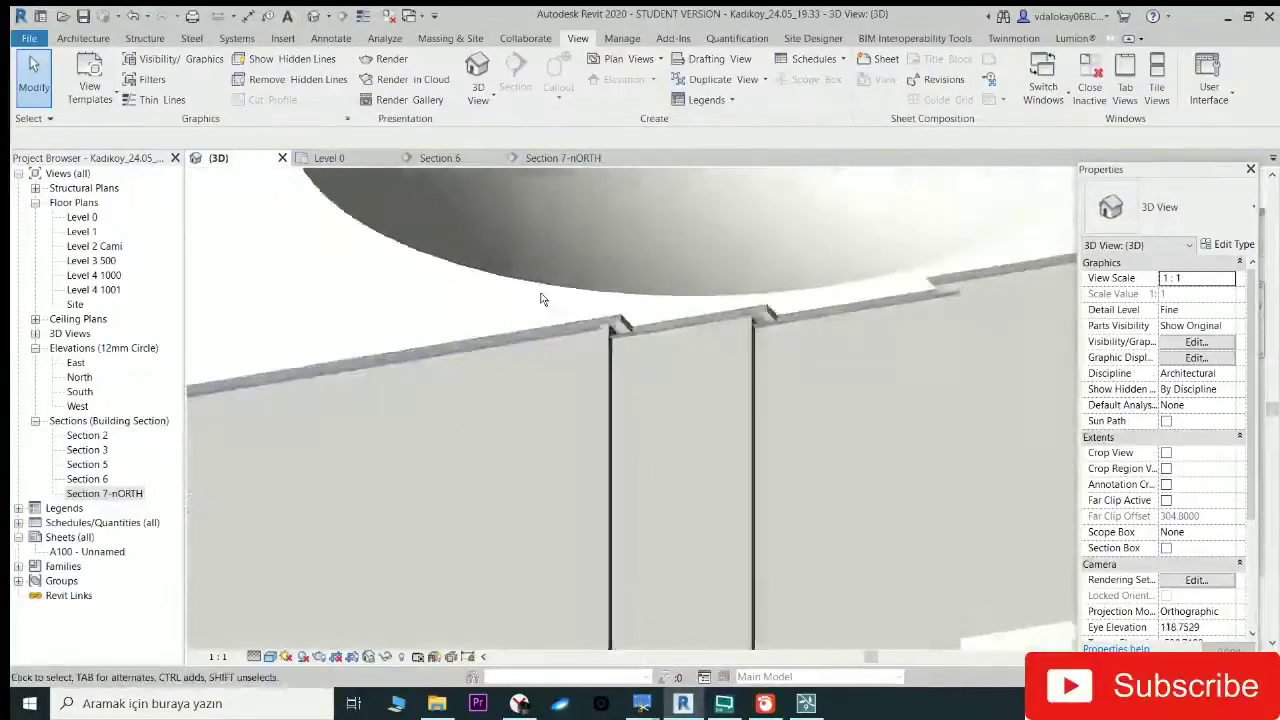
pyautogui.scroll(-1, 483, 343)
# Step: Select the short top wall piece, unjoin it from its neighbour, and cancel Create Group
pyautogui.click(483, 334)
pyautogui.moveTo(483, 334)
pyautogui.keyDown('shift'); pyautogui.mouseDown(button='middle')
pyautogui.moveTo(748, 306)
pyautogui.moveTo(668, 294)
pyautogui.moveTo(476, 309)
pyautogui.mouseUp(button='middle'); pyautogui.keyUp('shift')
pyautogui.click(615, 337)
pyautogui.scroll(3, 476, 309)
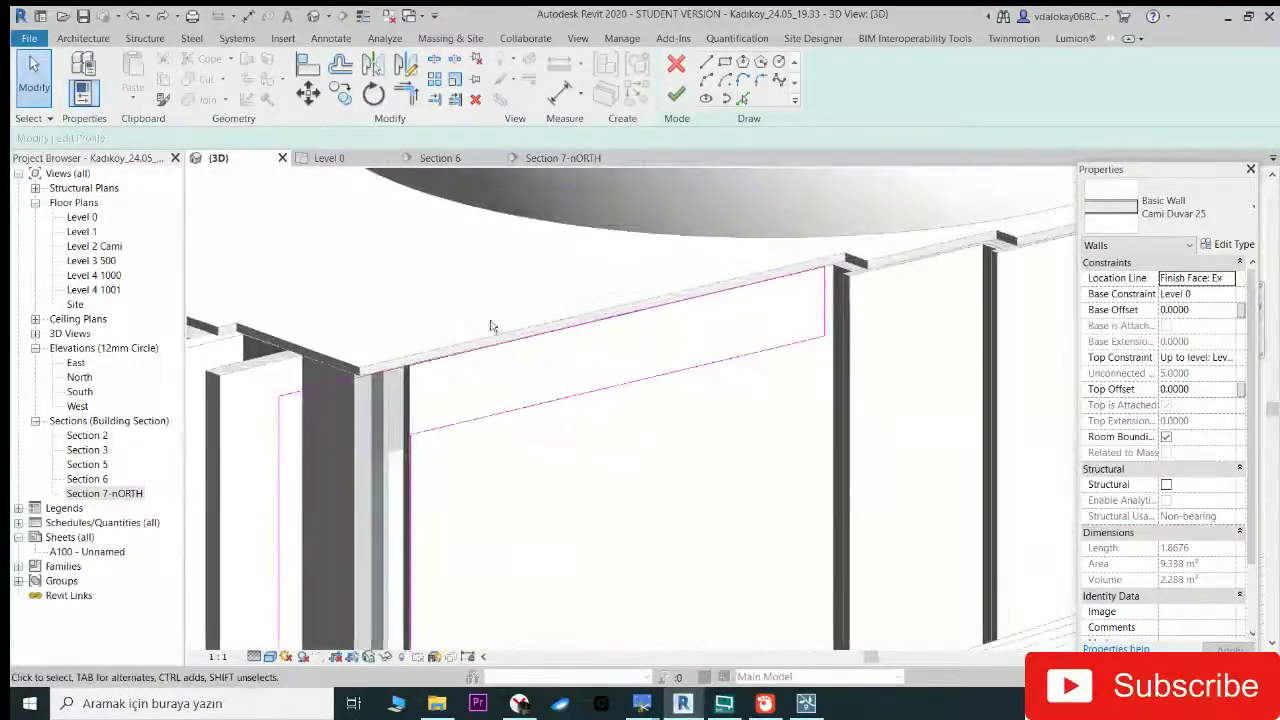
pyautogui.keyDown('shift'); pyautogui.moveTo(545, 395); pyautogui.dragTo(560, 380, button='middle'); pyautogui.keyUp('shift')
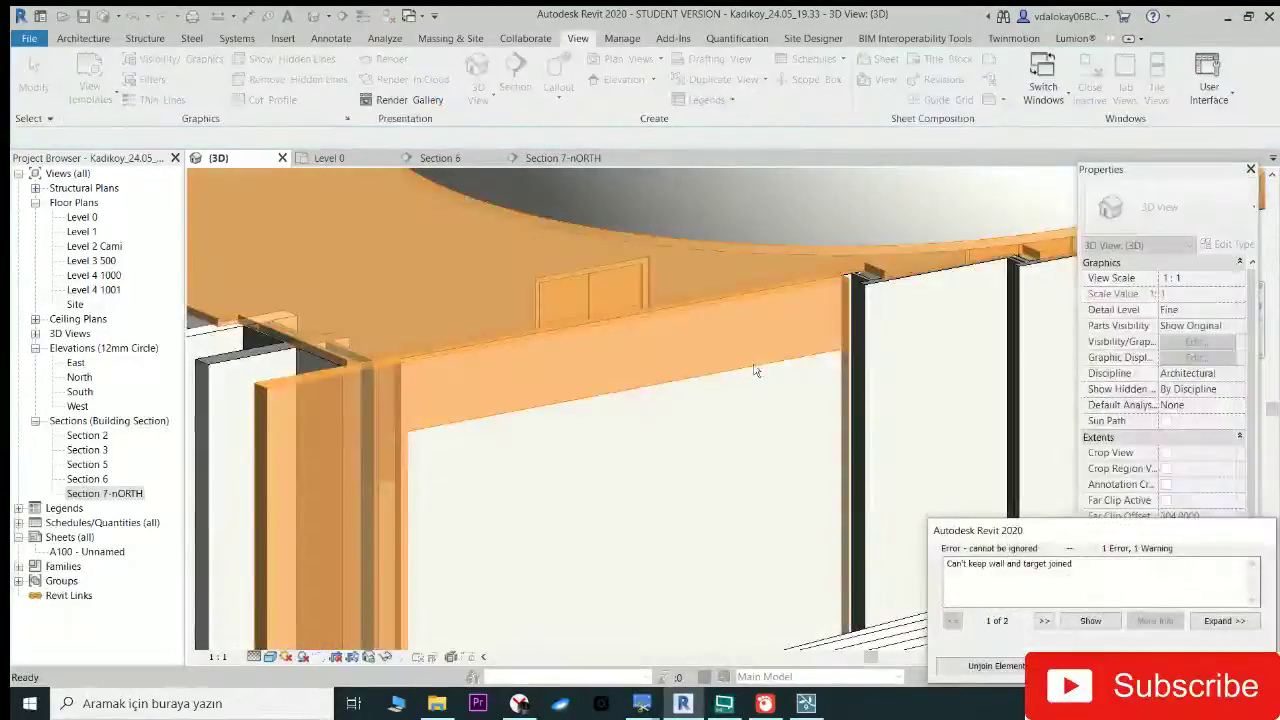
pyautogui.click(1018, 675)
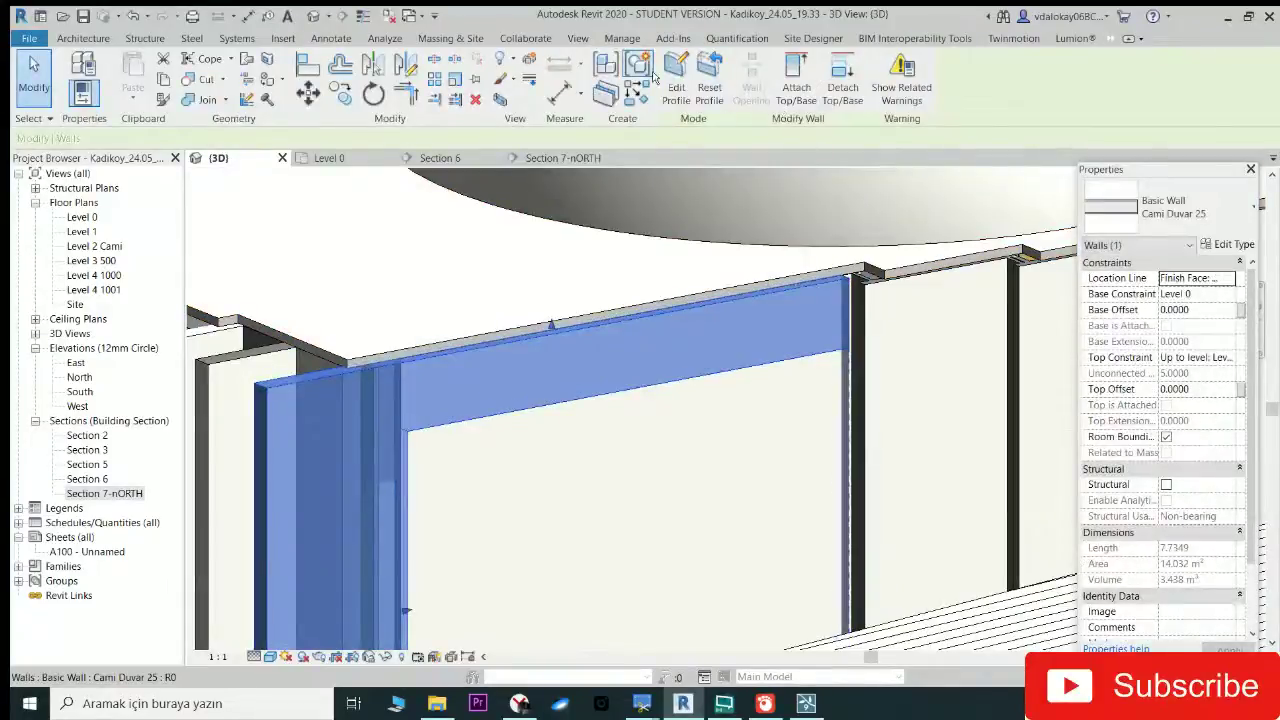
pyautogui.click(638, 64)
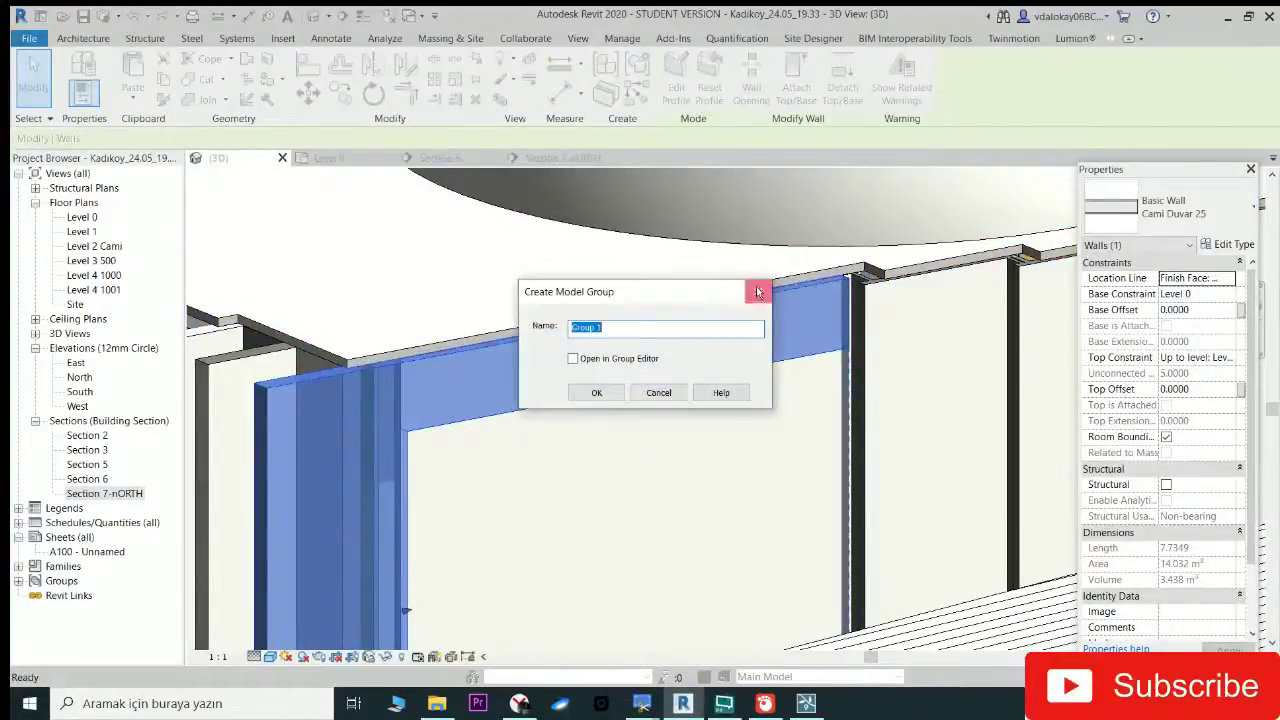
pyautogui.click(758, 292)
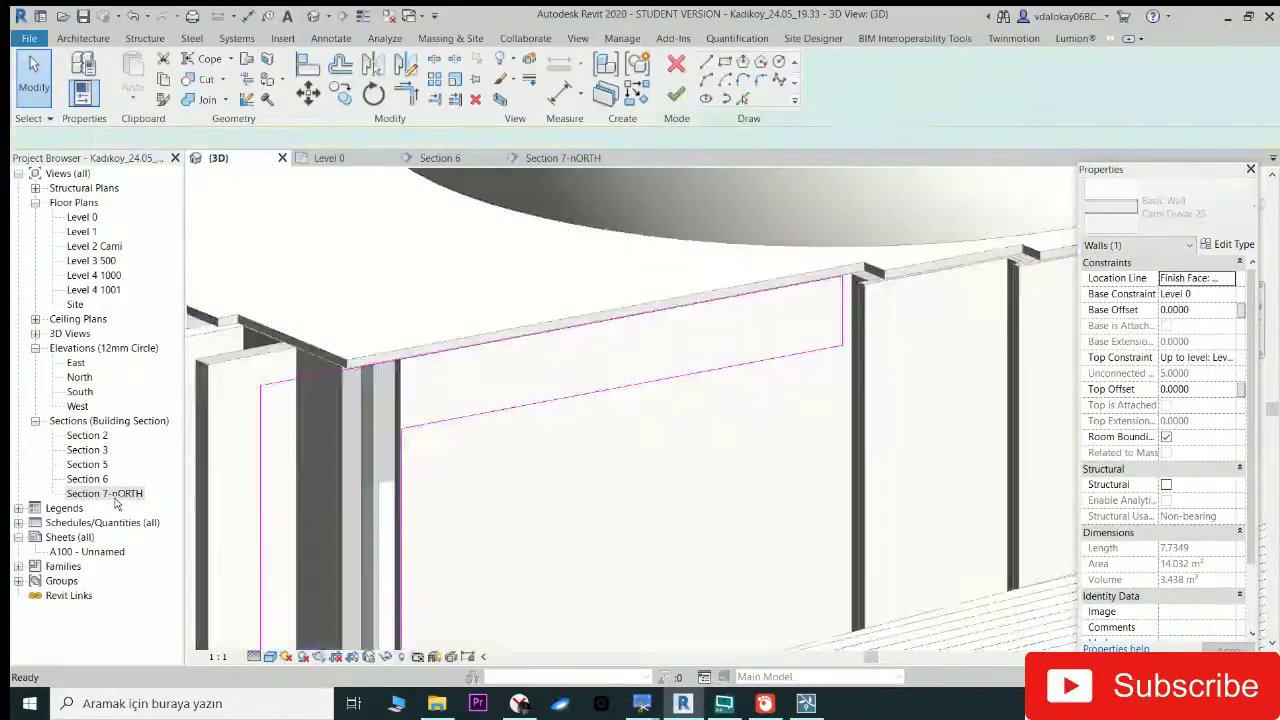
pyautogui.doubleClick(107, 494)
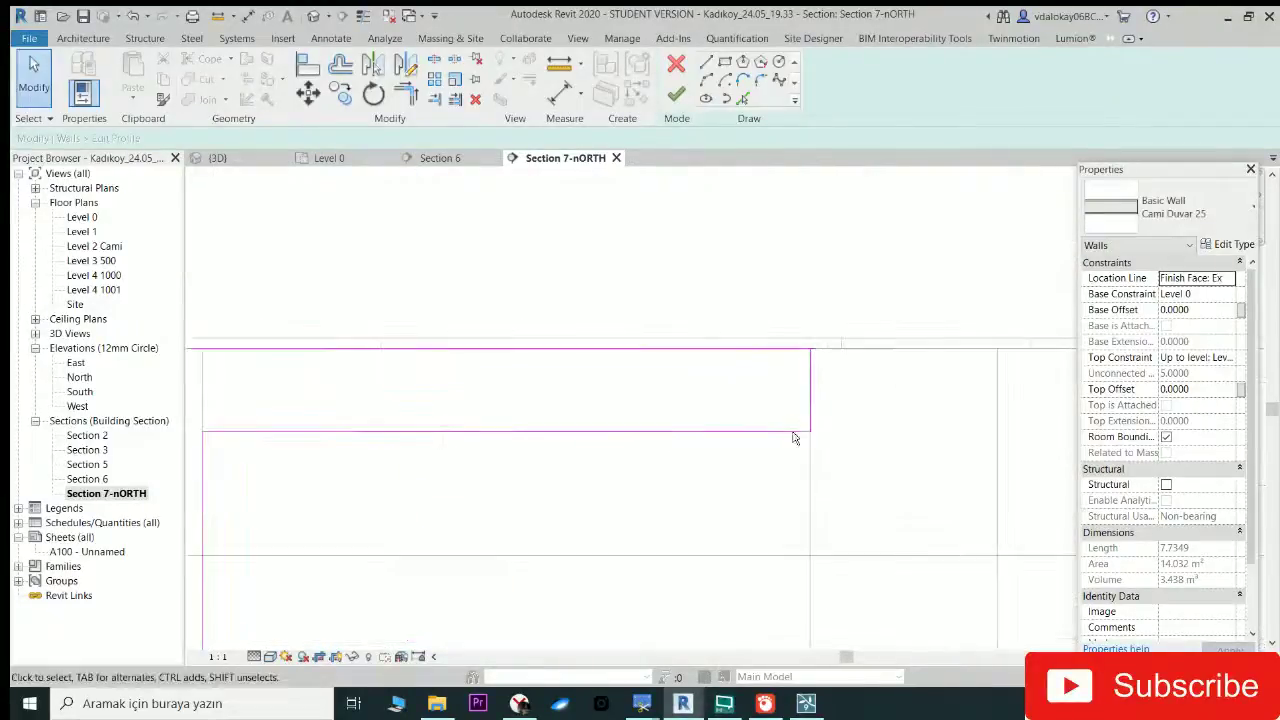
pyautogui.click(795, 423)
pyautogui.scroll(3, 810, 402)
pyautogui.press('Delete')
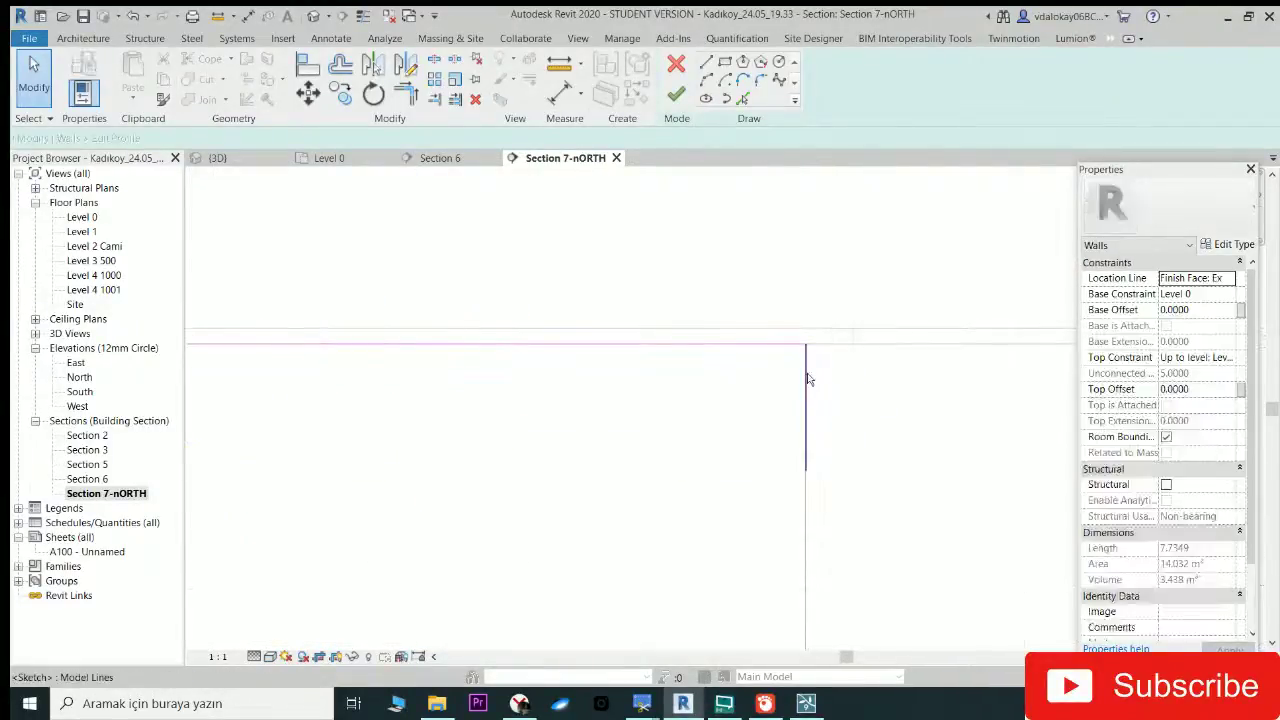
pyautogui.click(806, 345)
pyautogui.moveTo(806, 344); pyautogui.dragTo(853, 343)
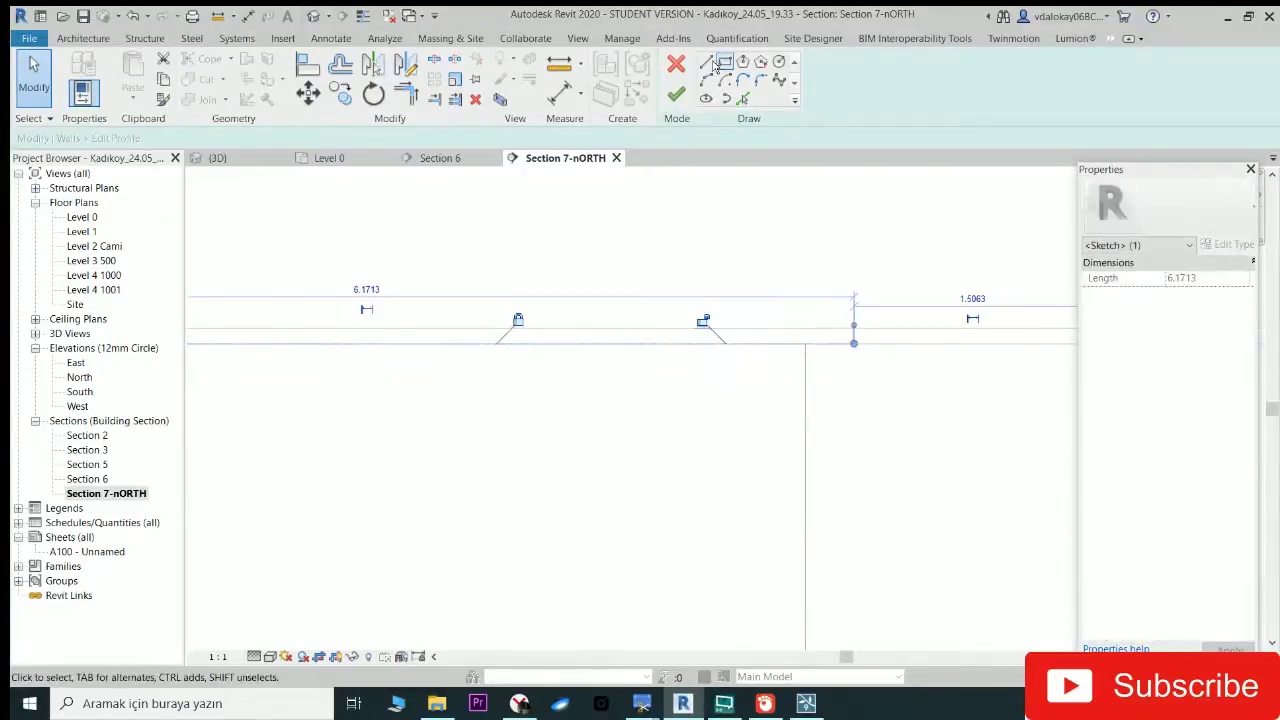
pyautogui.press('Escape')
pyautogui.press('l')
pyautogui.press('i')
pyautogui.click(853, 343)
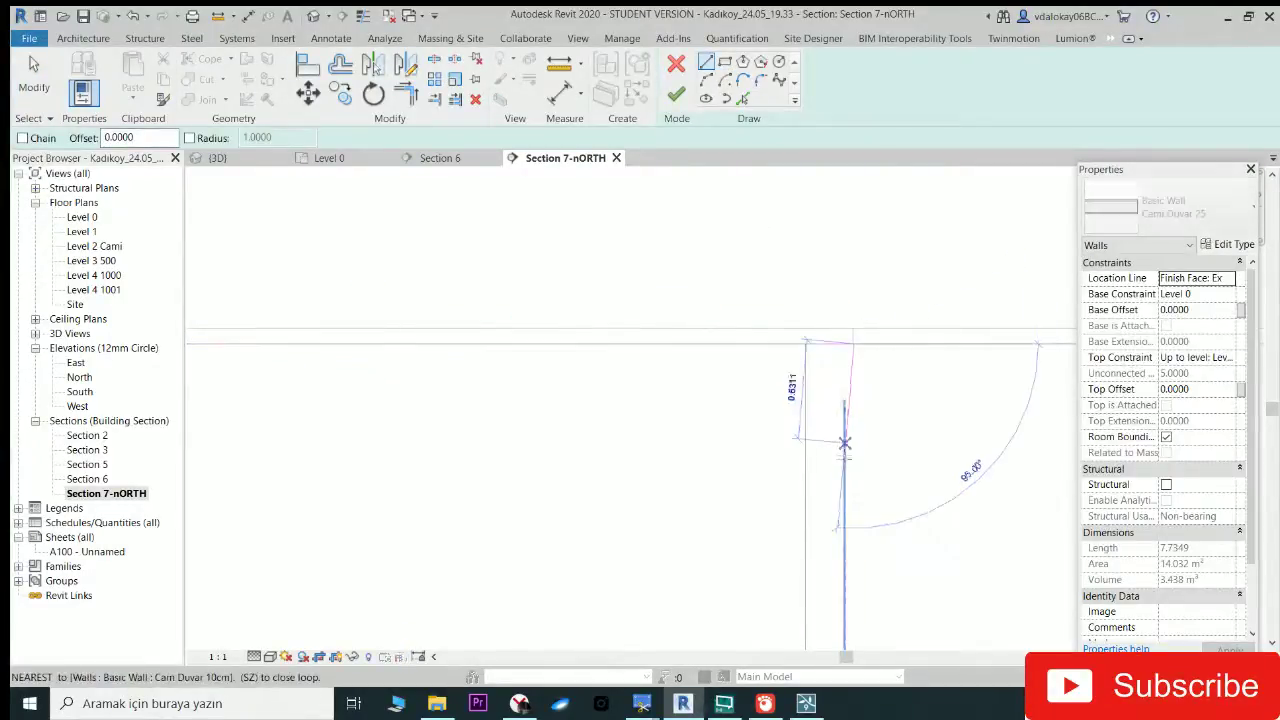
pyautogui.moveTo(853, 478)
pyautogui.mouseDown(button='middle')
pyautogui.moveTo(963, 413)
pyautogui.moveTo(683, 415)
pyautogui.mouseUp(button='middle')
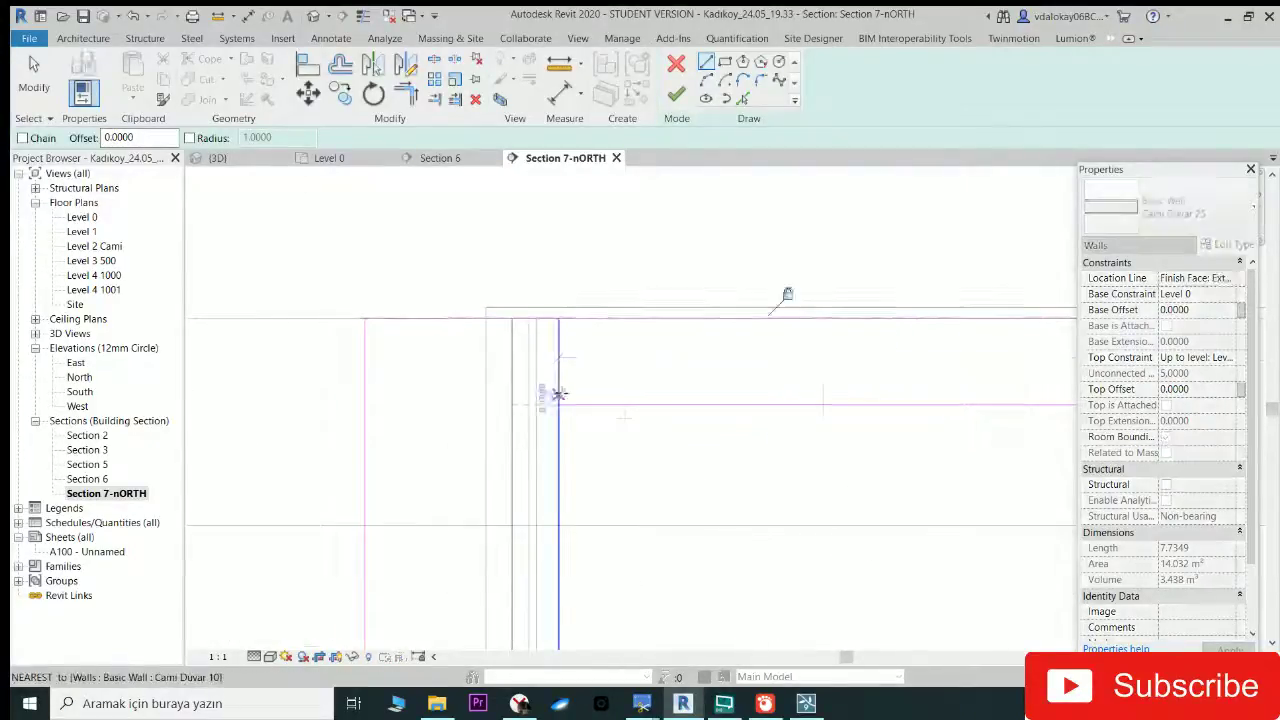
pyautogui.click(676, 93)
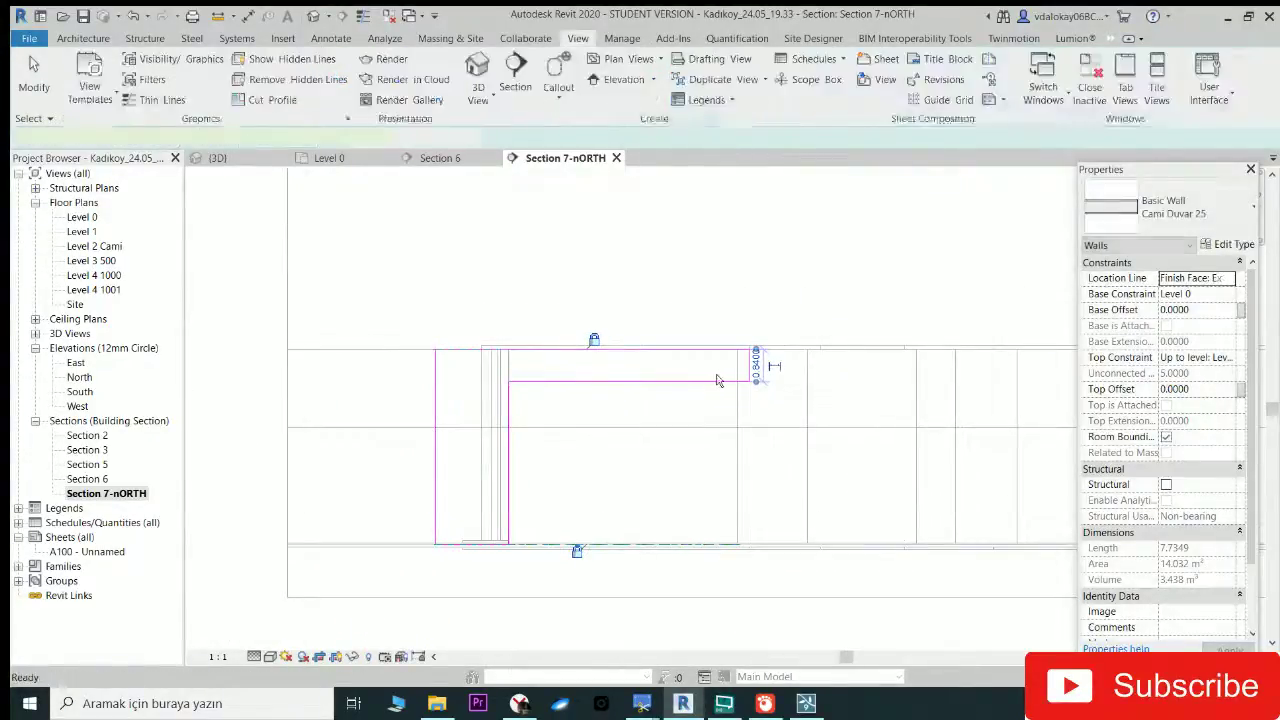
pyautogui.scroll(2, 718, 403)
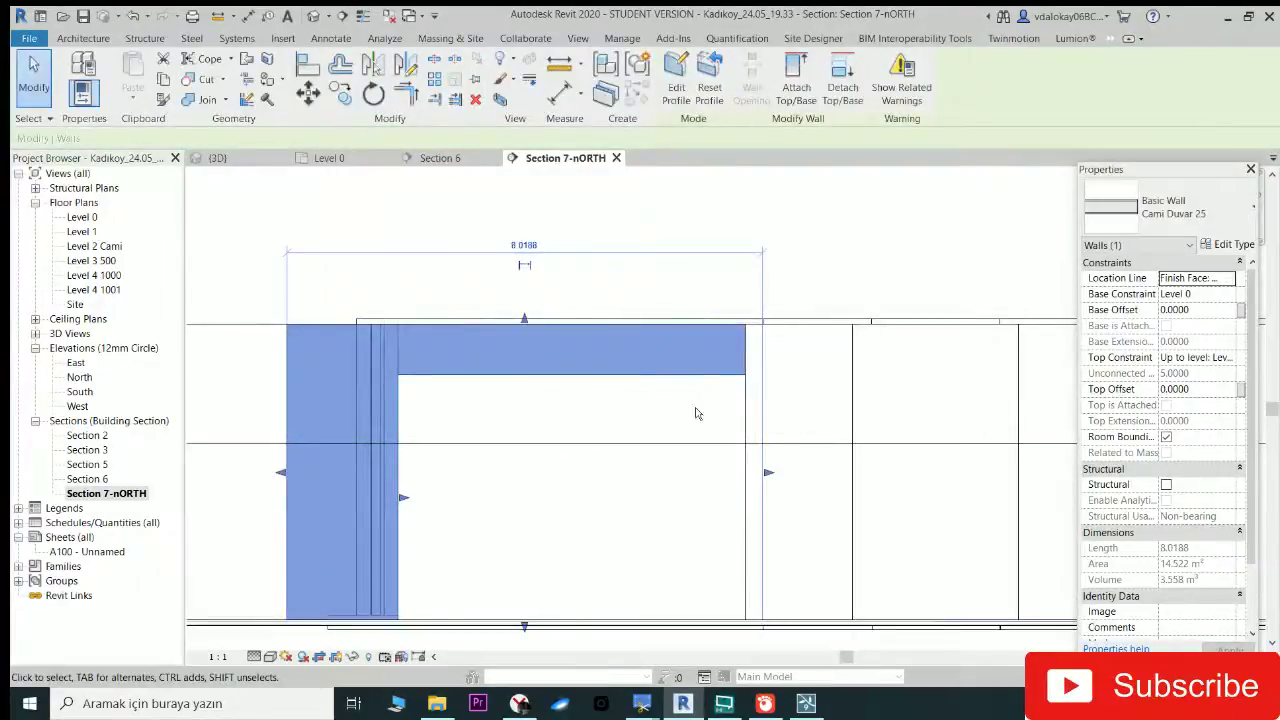
pyautogui.click(697, 413)
pyautogui.click(571, 371)
pyautogui.moveTo(571, 371); pyautogui.dragTo(679, 307, button='middle')
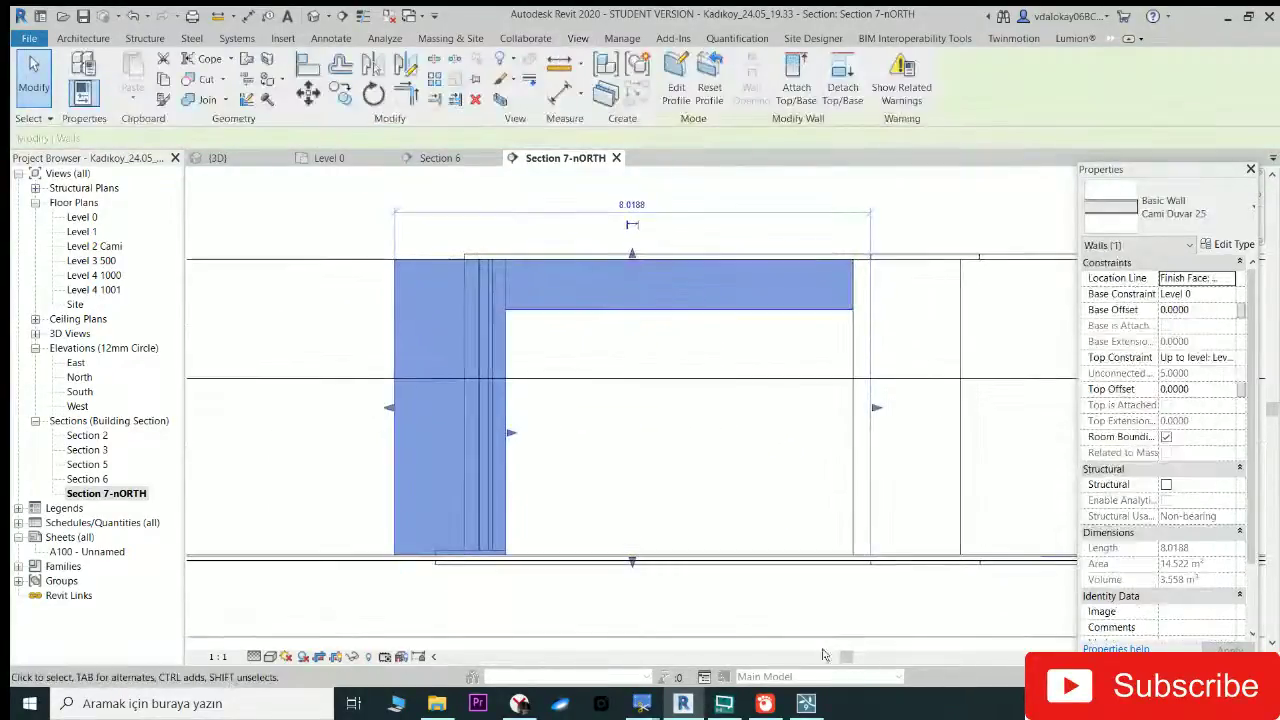
pyautogui.click(806, 704)
pyautogui.moveTo(700, 355)
pyautogui.mouseDown(button='right')
pyautogui.moveTo(645, 355)
pyautogui.moveTo(686, 509)
pyautogui.mouseUp(button='right')
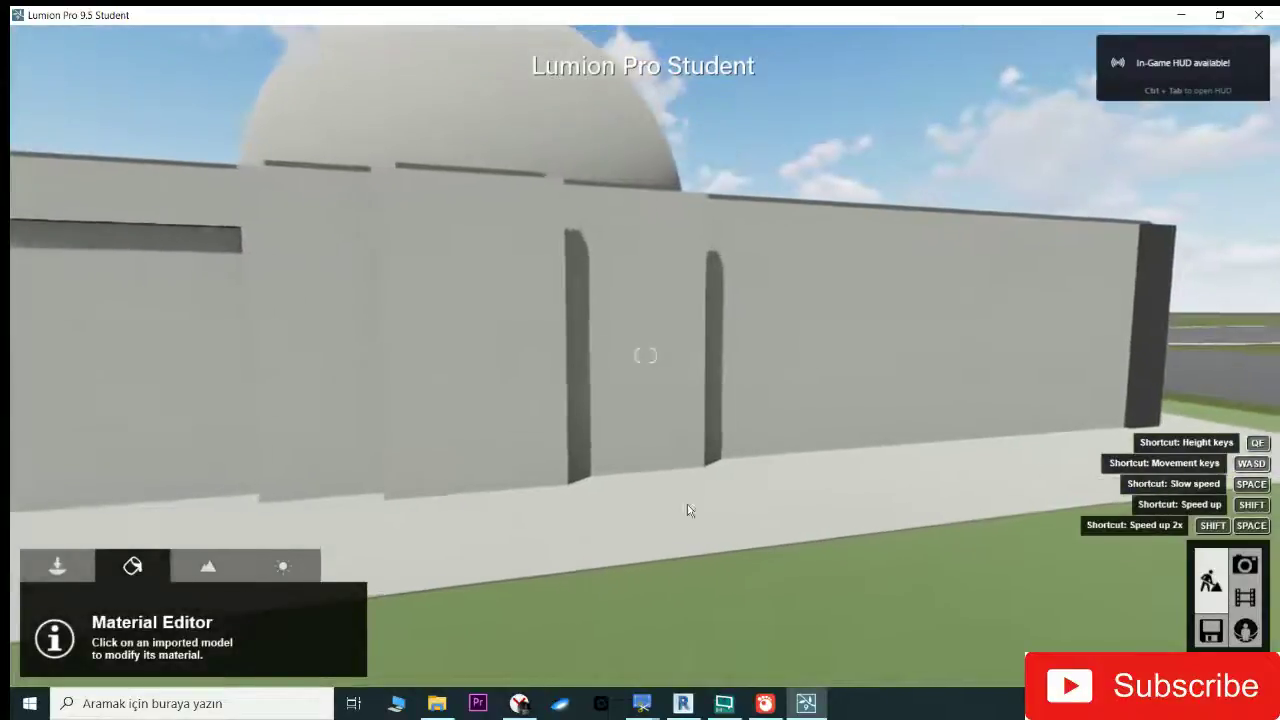
pyautogui.click(682, 704)
pyautogui.scroll(2, 686, 434)
# Step: Edit the narrow right-end wall's profile and split its side edge 1.3 below the top
pyautogui.scroll(2, 686, 434)
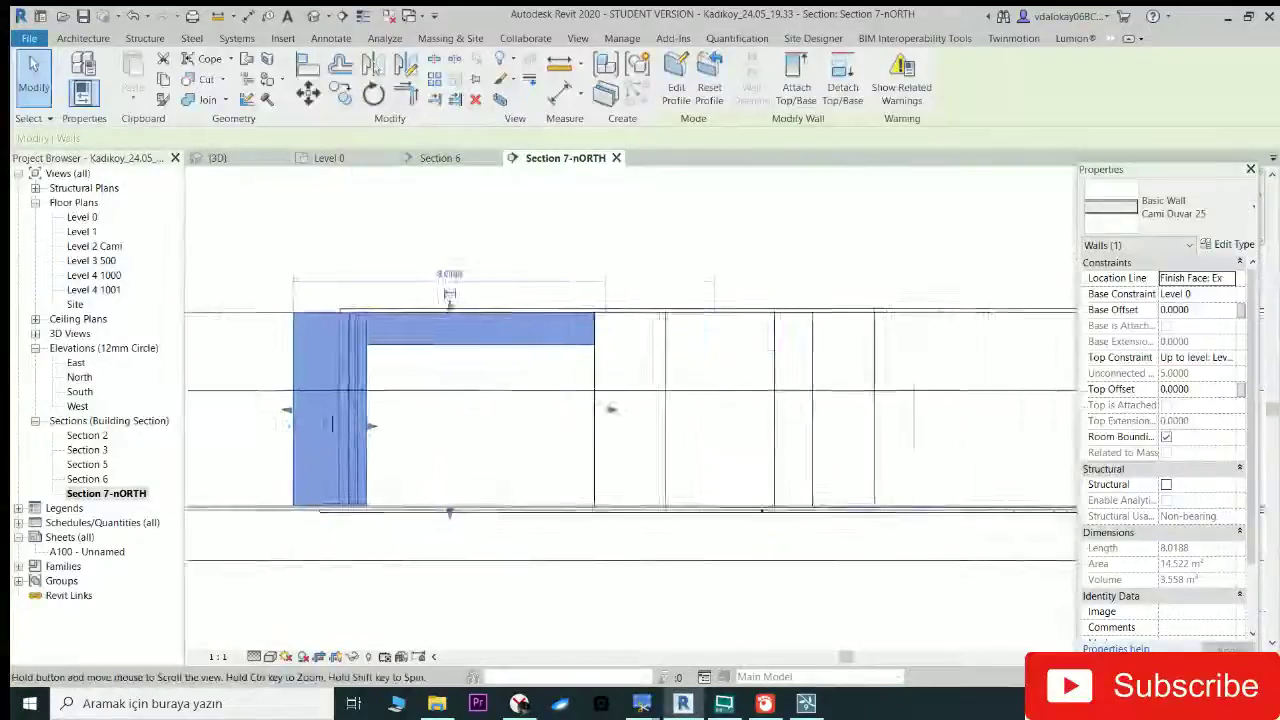
pyautogui.scroll(2, 965, 345)
pyautogui.click(934, 380)
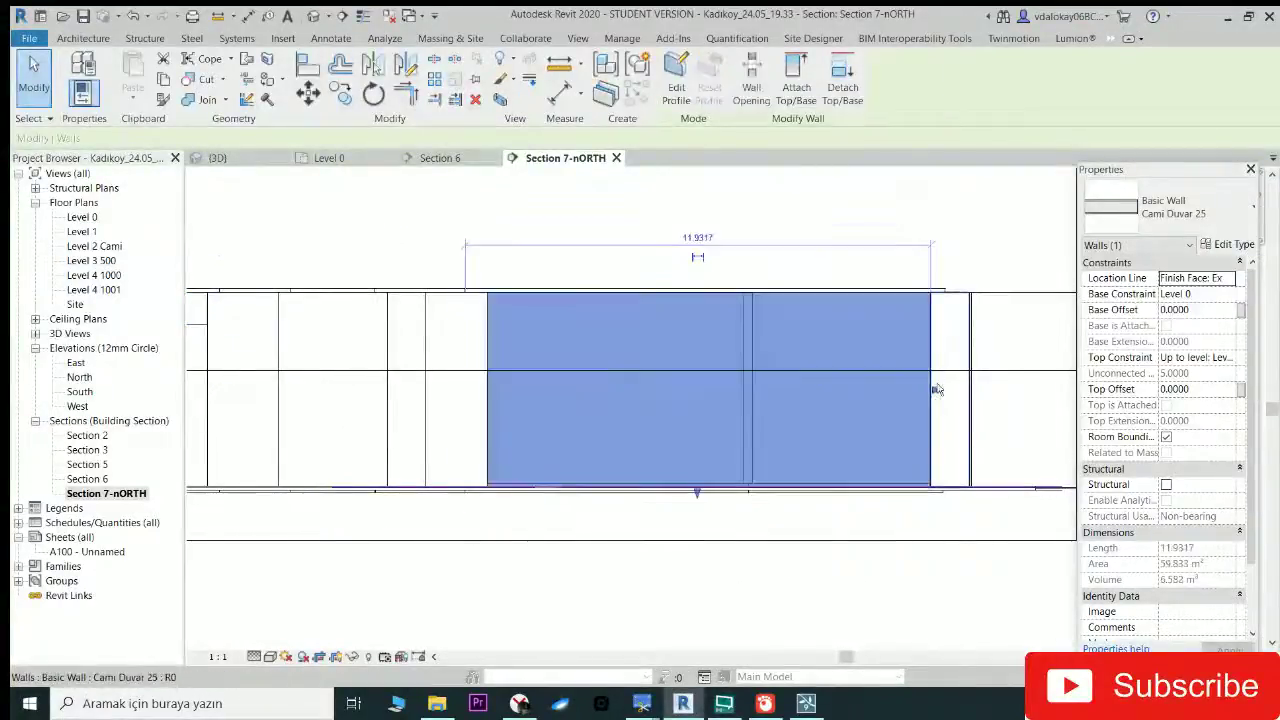
pyautogui.click(948, 374)
pyautogui.click(933, 343)
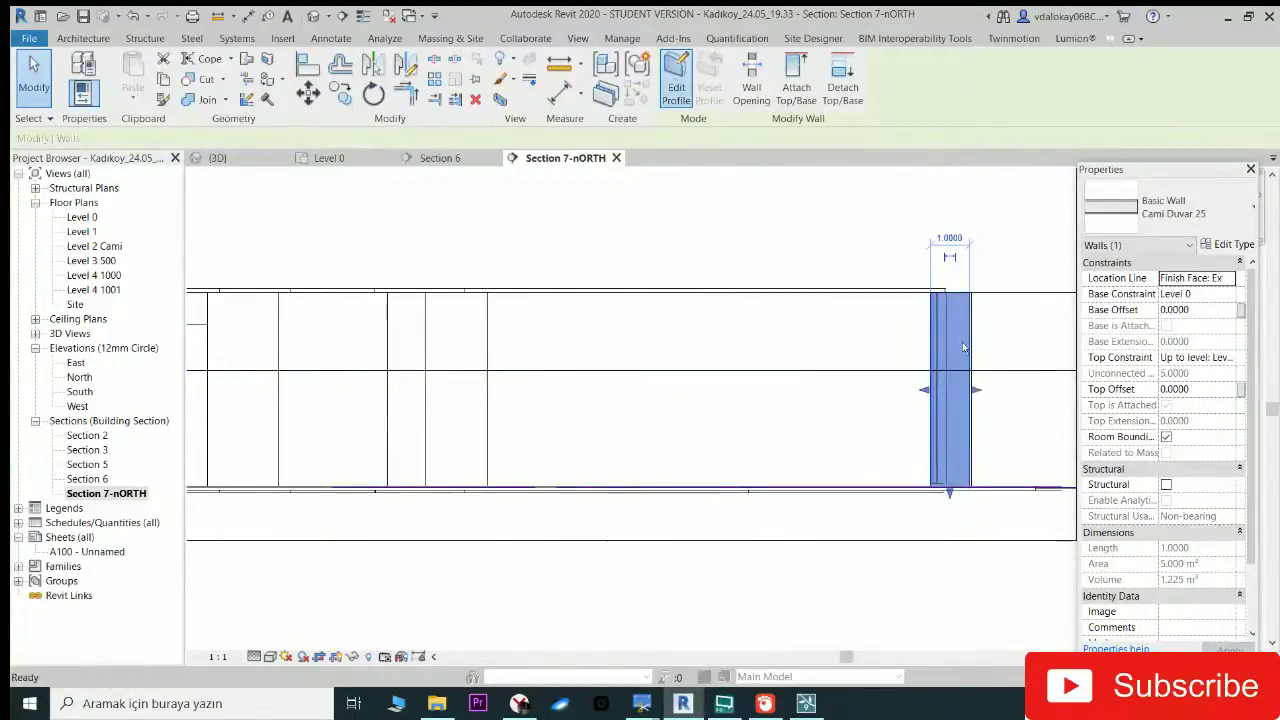
pyautogui.click(746, 366)
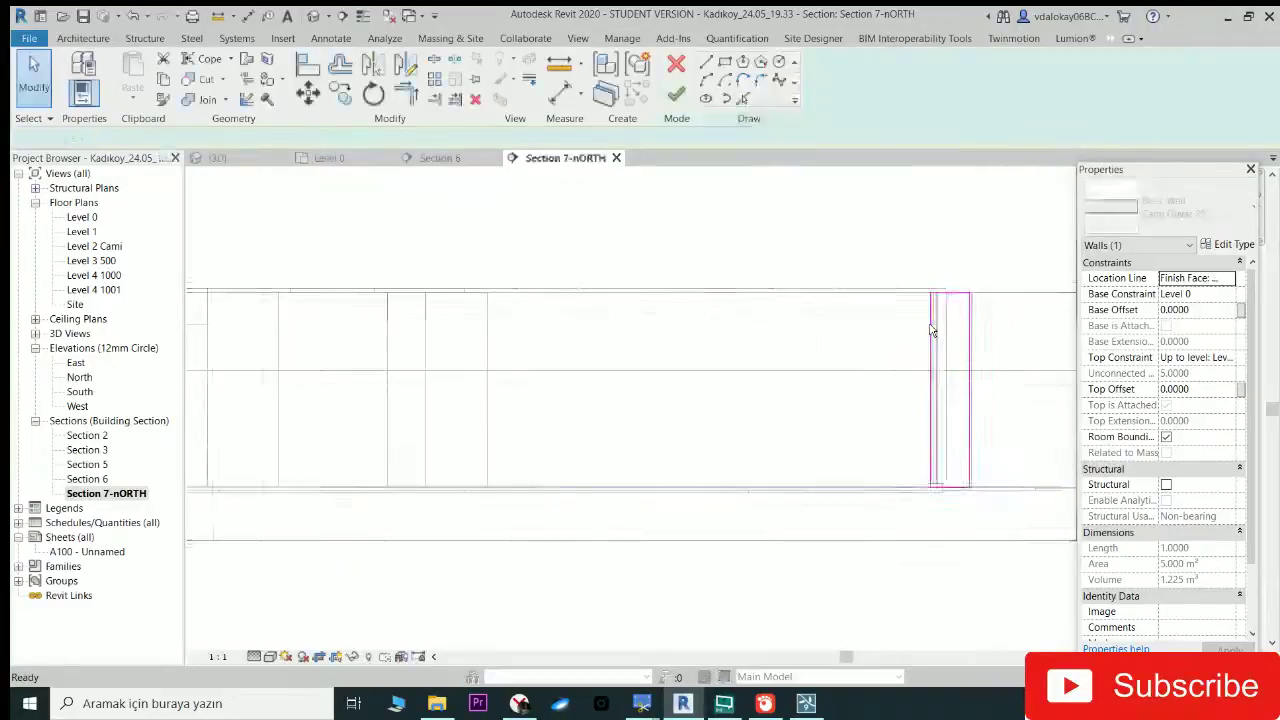
pyautogui.scroll(1, 930, 330)
pyautogui.click(929, 349)
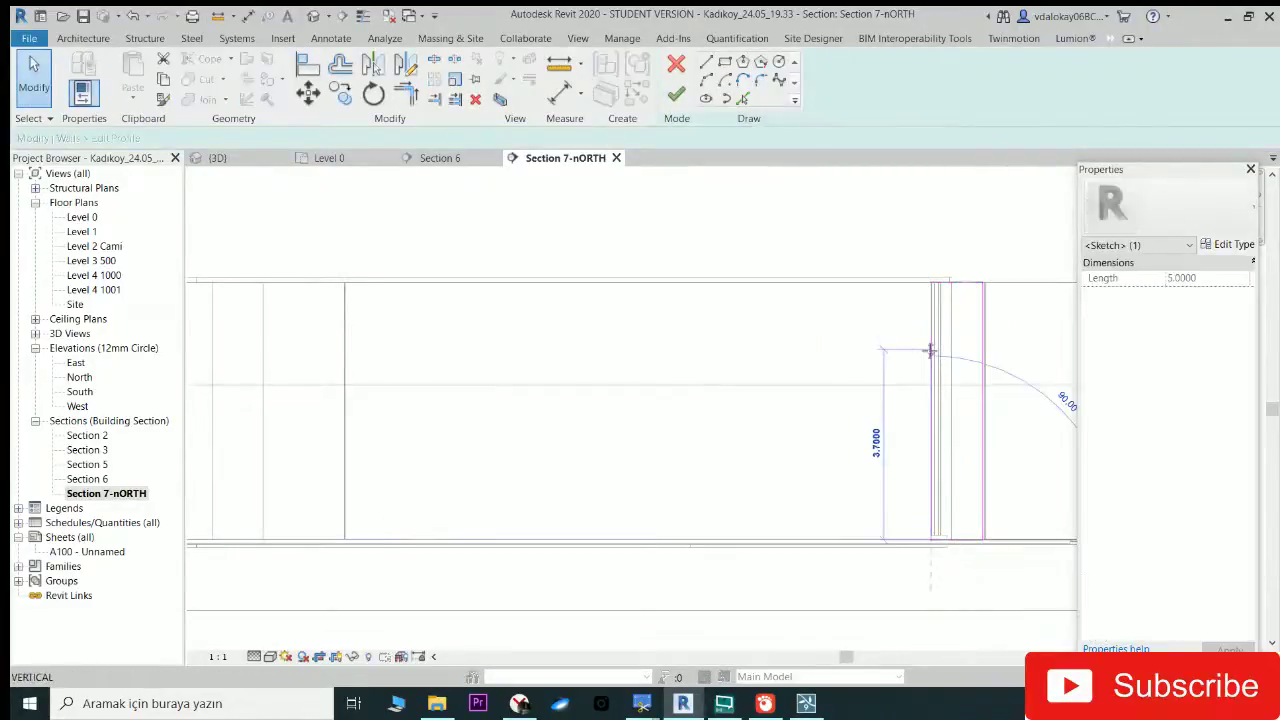
# Step: Draw the inverted-L outline whose top band extends 12.36 to the left
pyautogui.press('l')
pyautogui.press('i')
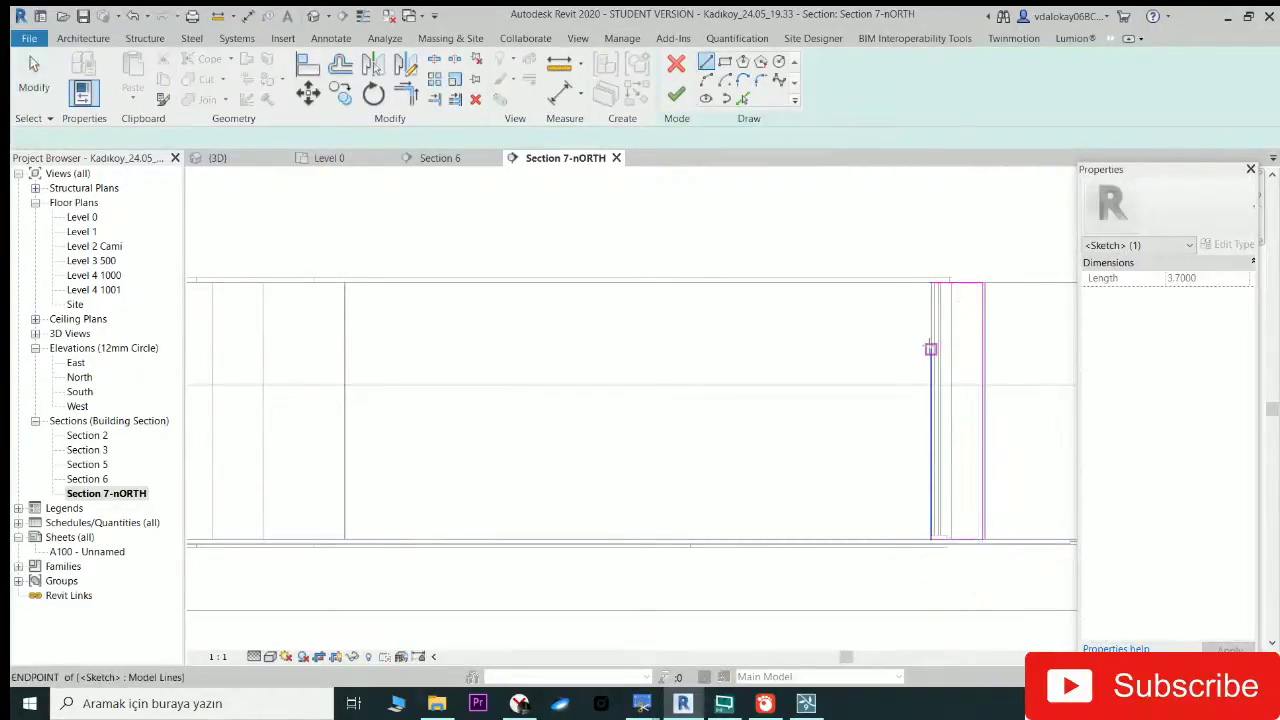
pyautogui.click(929, 349)
pyautogui.click(344, 349)
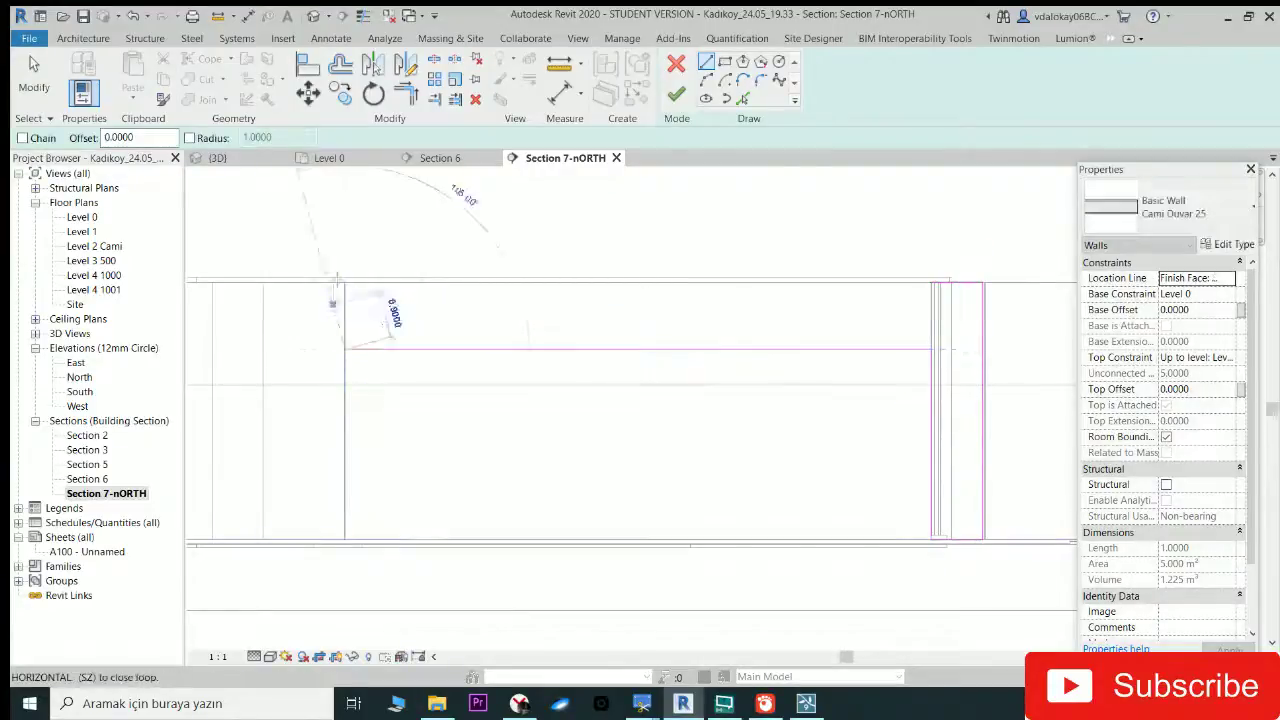
pyautogui.click(344, 282)
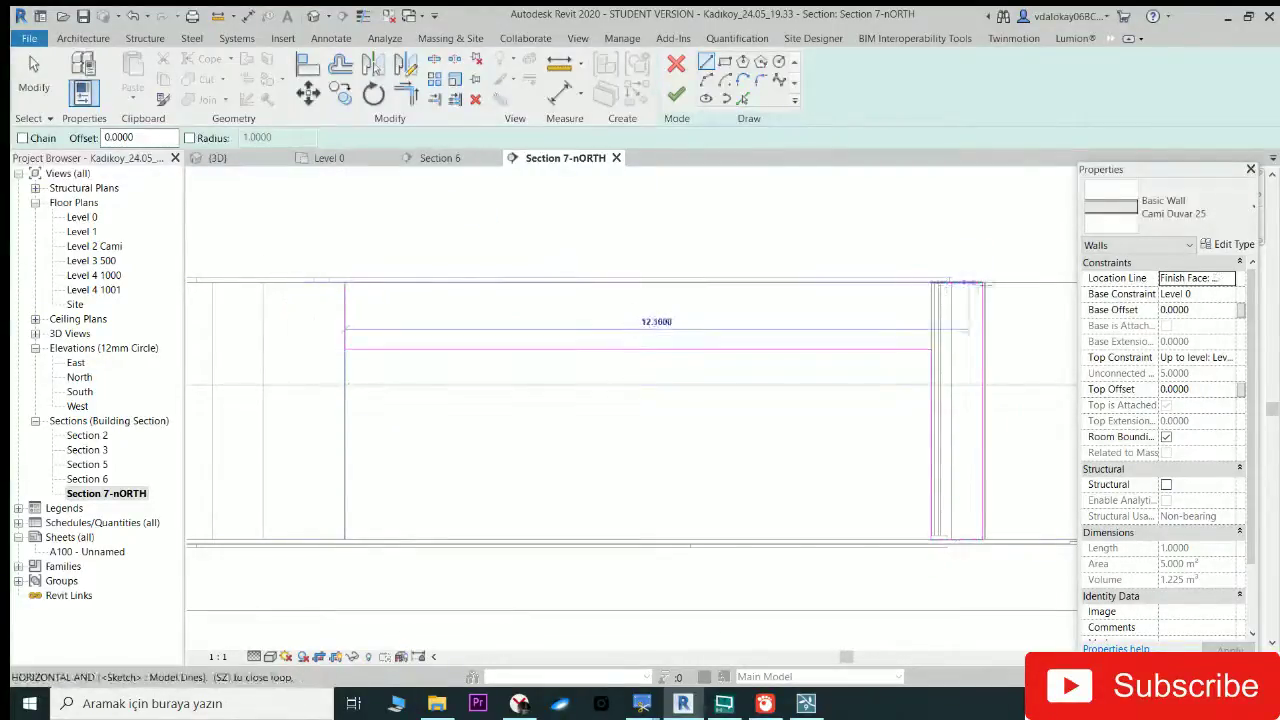
pyautogui.click(931, 282)
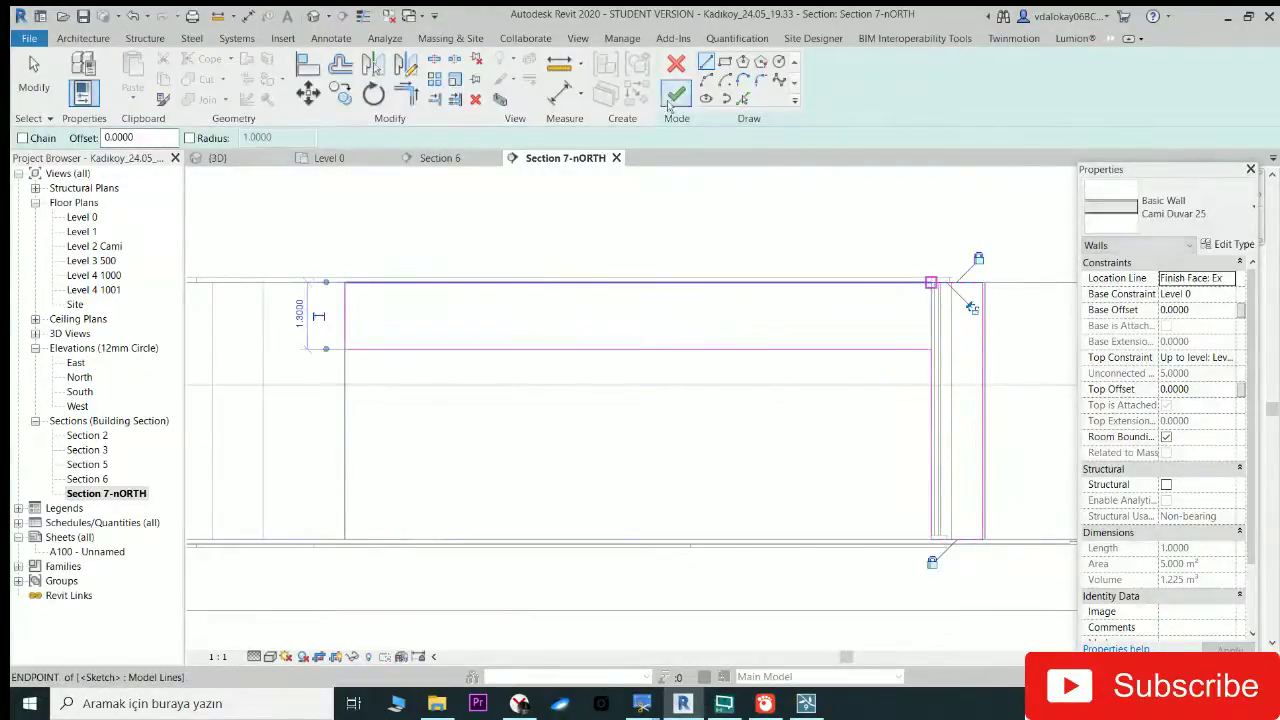
# Step: Finish the profile, unjoin the wall to clear the error, and view it in 3D
pyautogui.press('Escape')
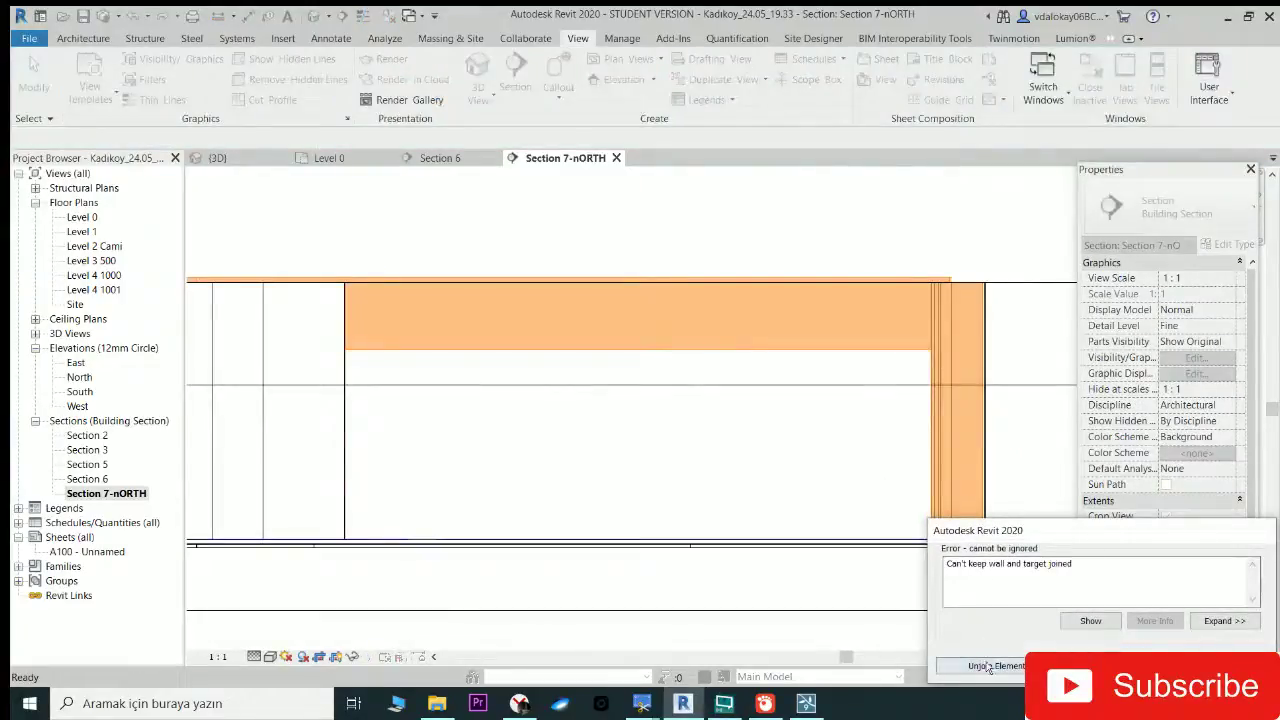
pyautogui.click(988, 666)
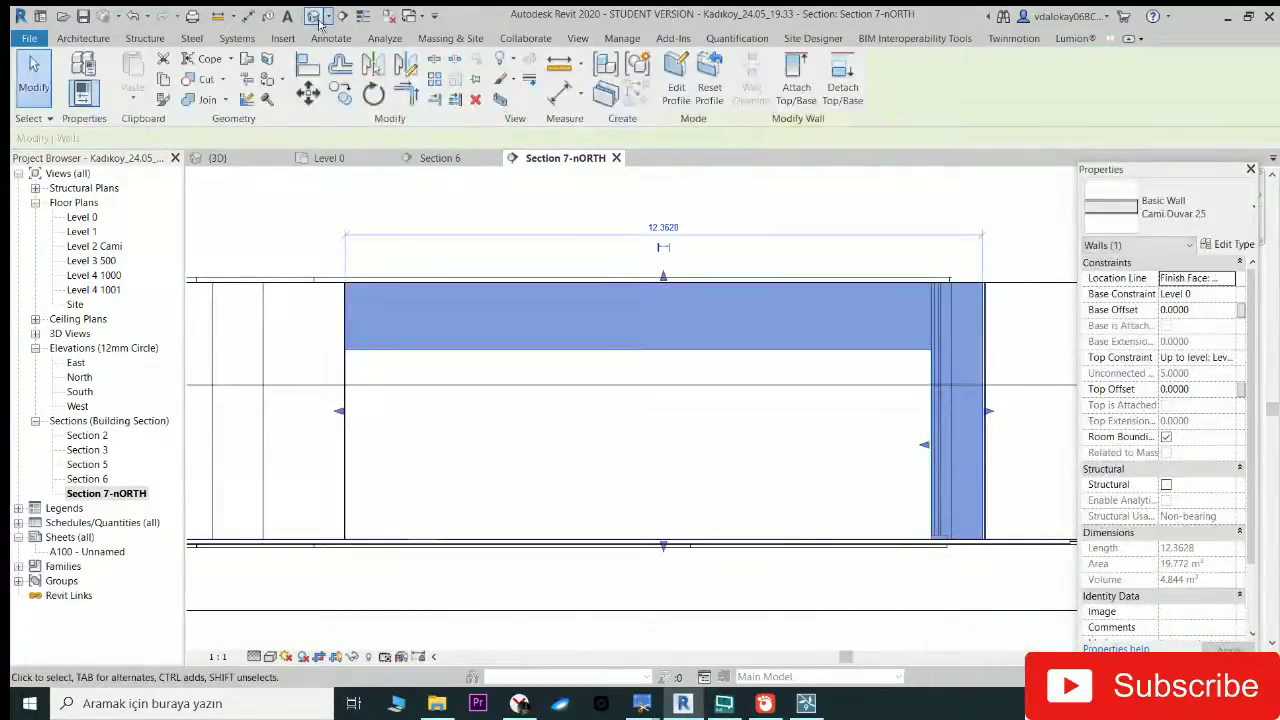
pyautogui.click(314, 17)
pyautogui.scroll(3, 568, 368)
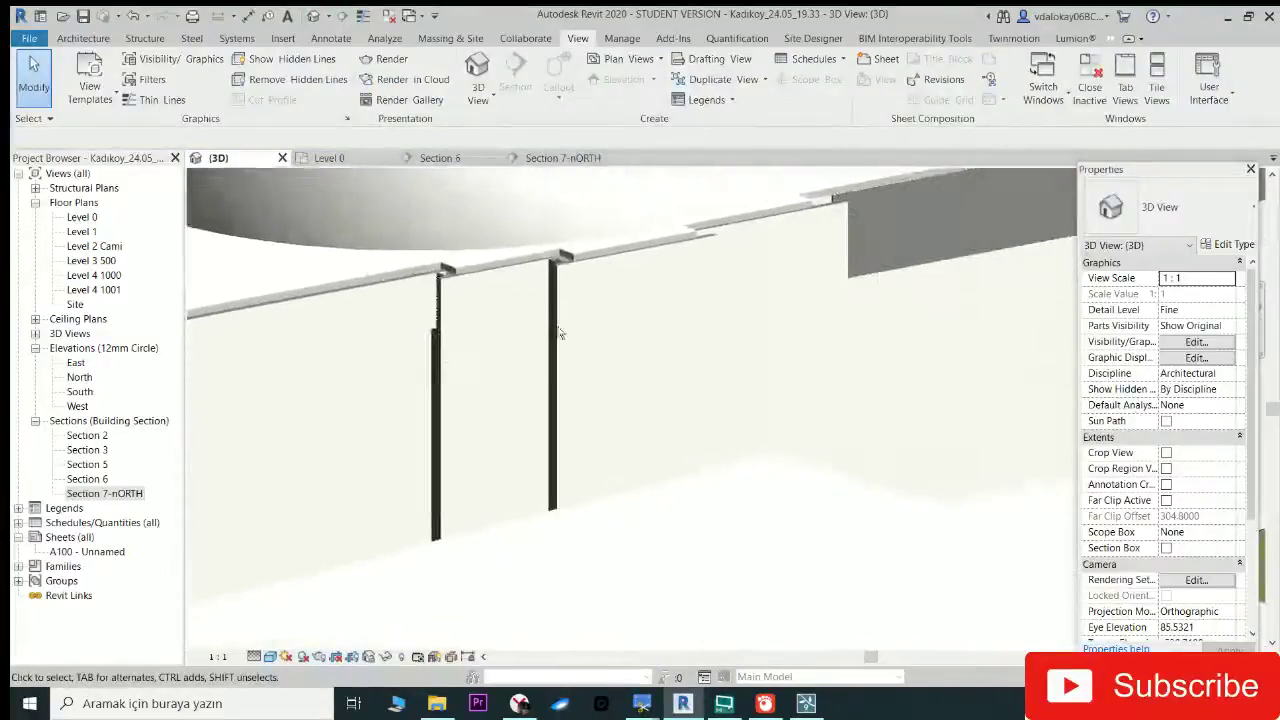
pyautogui.scroll(-2, 560, 333)
pyautogui.scroll(-3, 580, 333)
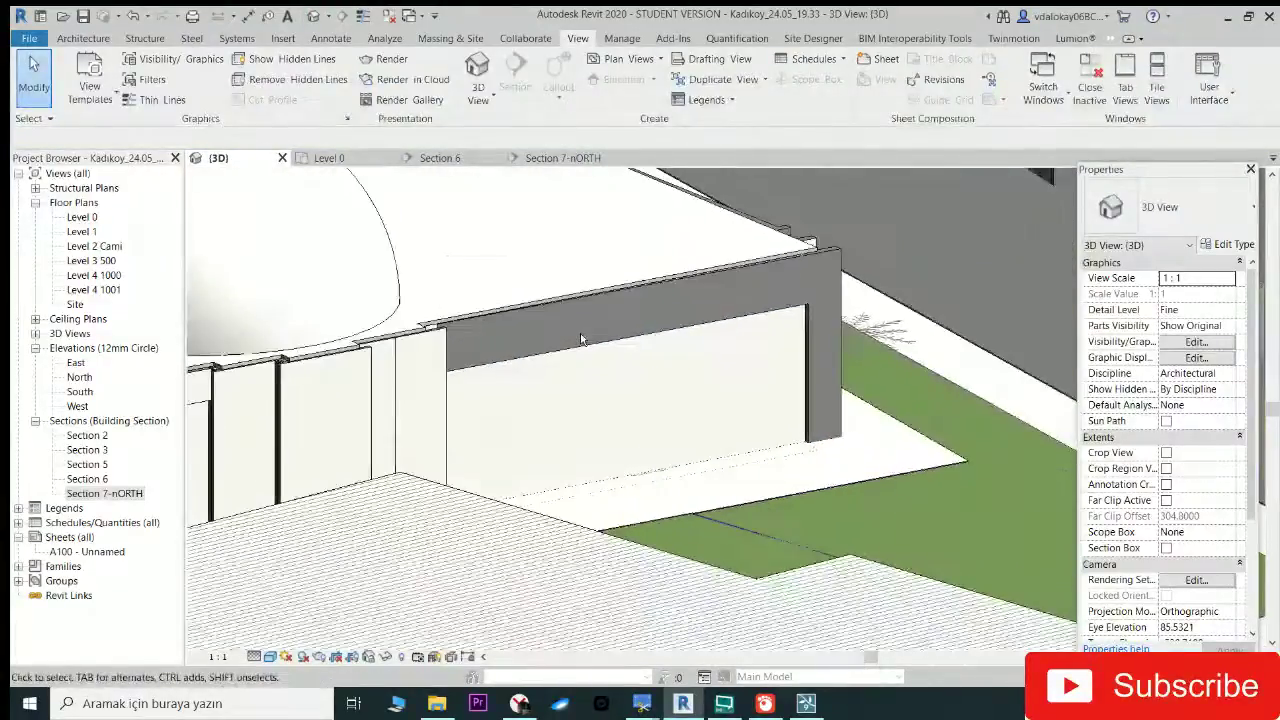
# Step: Paint the extended wall's upper face Laminate, Ivory, Matte with the PT tool and inspect it
pyautogui.click(583, 347)
pyautogui.keyDown('shift'); pyautogui.moveTo(583, 347); pyautogui.dragTo(602, 266, button='middle'); pyautogui.keyUp('shift')
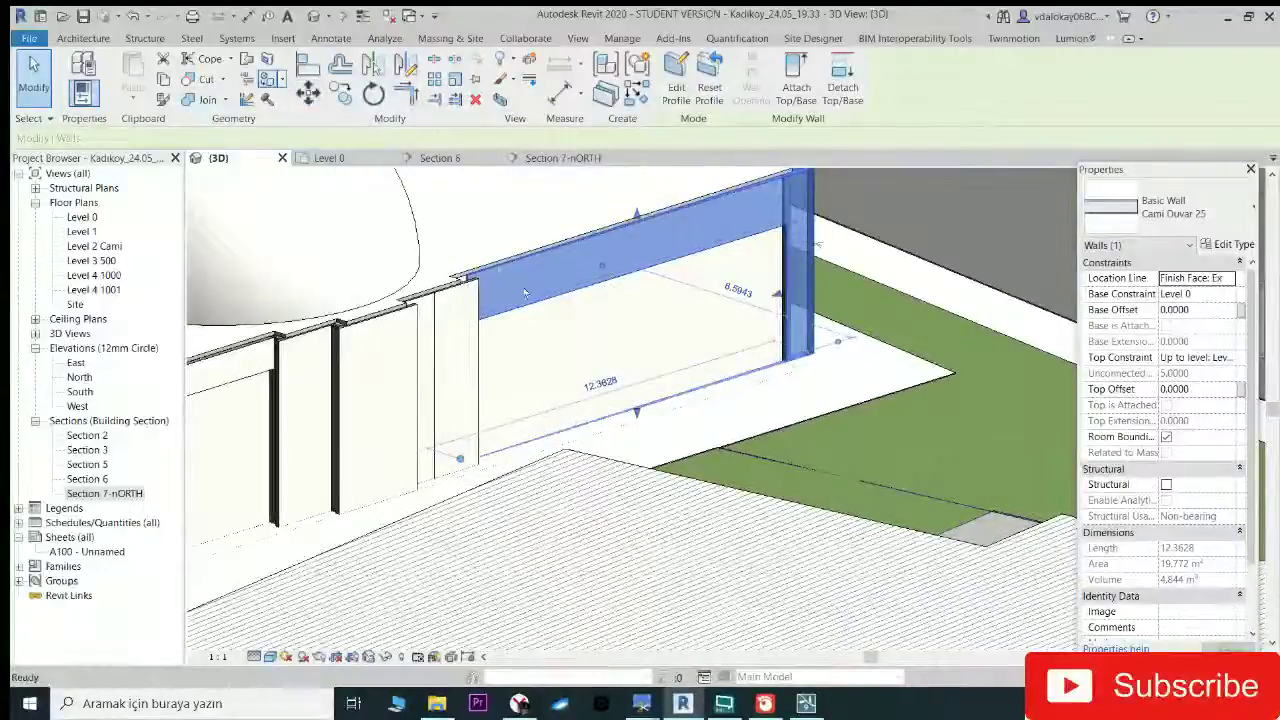
pyautogui.press('p')
pyautogui.press('t')
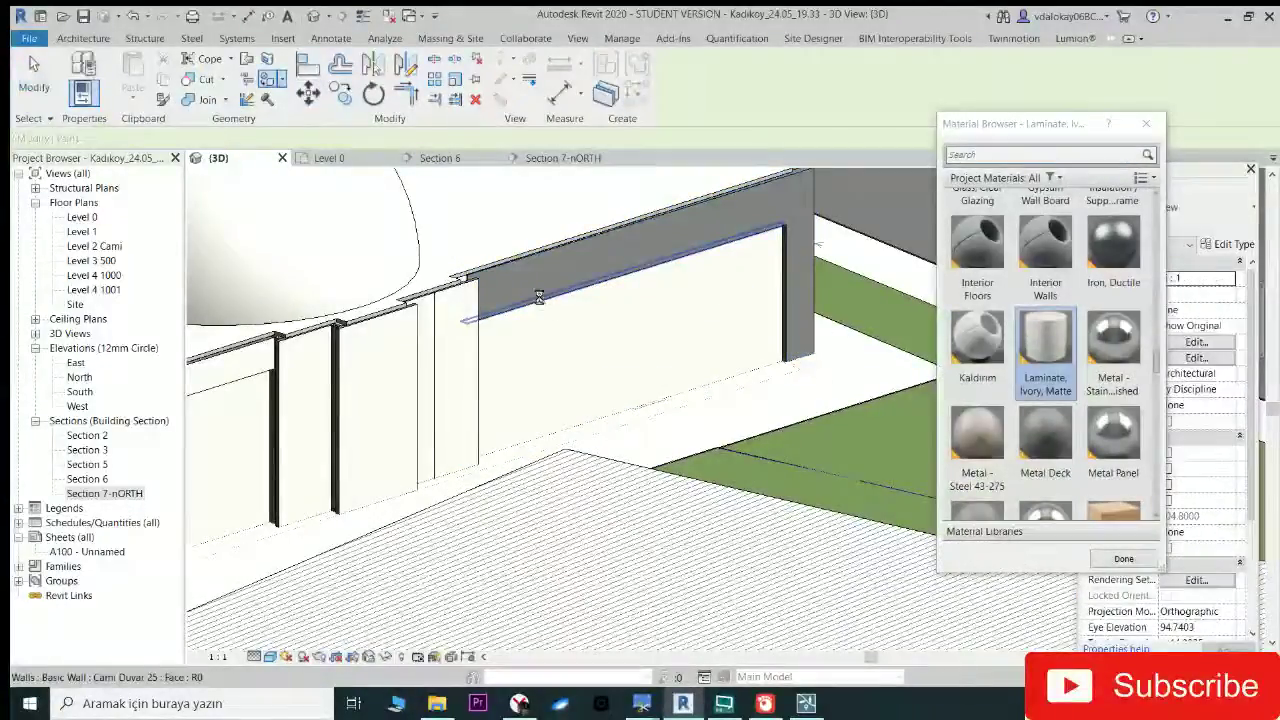
pyautogui.click(550, 270)
pyautogui.moveTo(571, 277)
pyautogui.keyDown('shift'); pyautogui.mouseDown(button='middle')
pyautogui.moveTo(600, 277)
pyautogui.moveTo(523, 288)
pyautogui.moveTo(795, 390)
pyautogui.mouseUp(button='middle'); pyautogui.keyUp('shift')
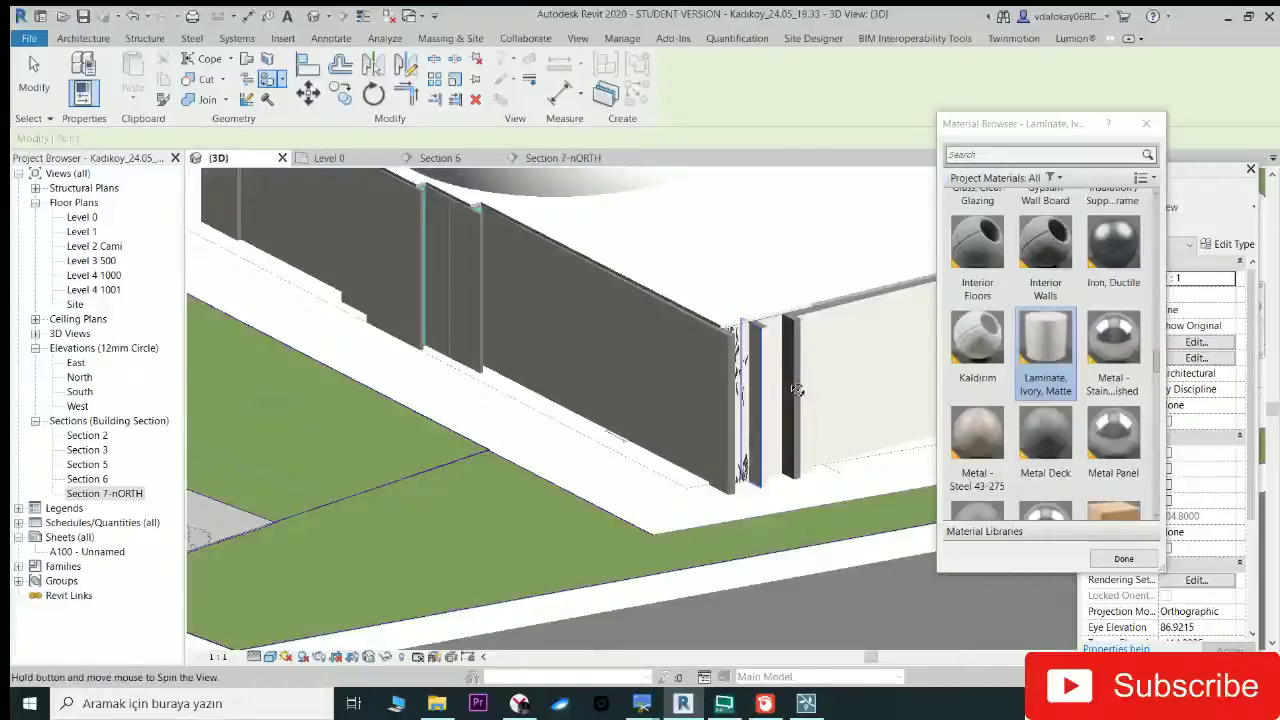
pyautogui.moveTo(795, 390)
pyautogui.keyDown('shift'); pyautogui.mouseDown(button='middle')
pyautogui.moveTo(407, 455)
pyautogui.moveTo(466, 424)
pyautogui.moveTo(517, 369)
pyautogui.moveTo(400, 400)
pyautogui.moveTo(417, 380)
pyautogui.mouseUp(button='middle'); pyautogui.keyUp('shift')
pyautogui.press('Escape')
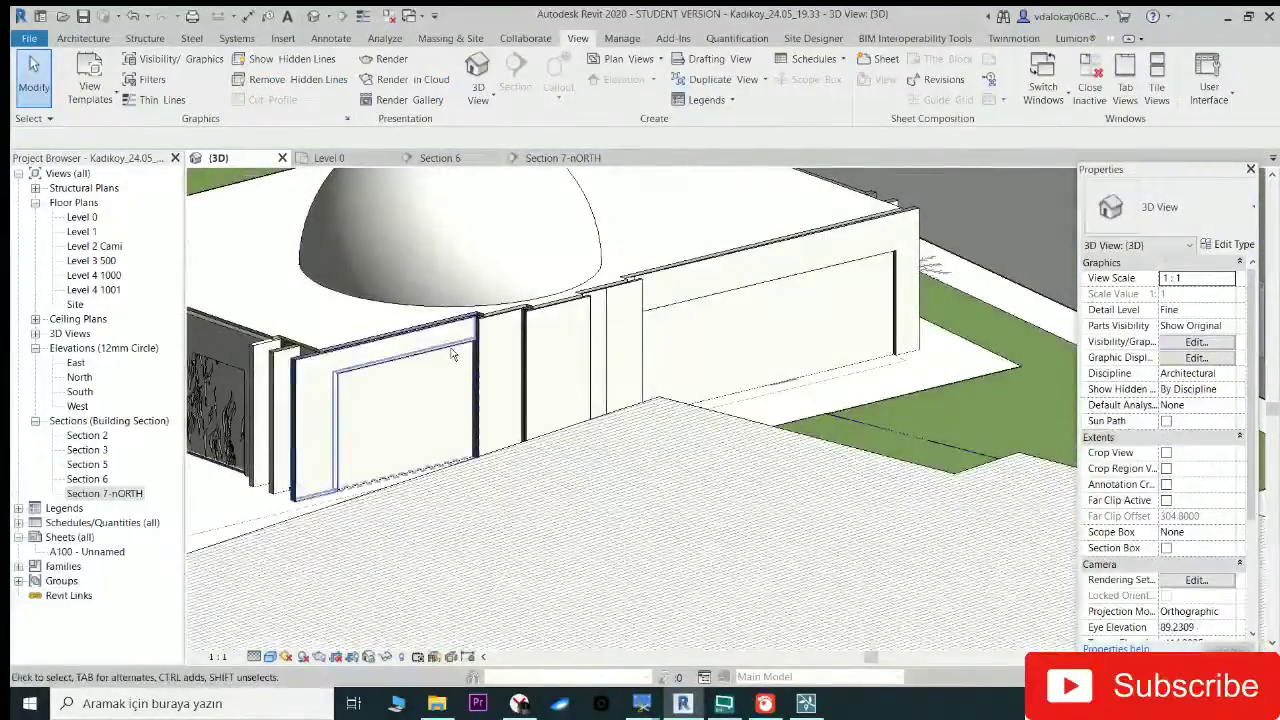
pyautogui.click(451, 353)
pyautogui.moveTo(660, 300)
pyautogui.keyDown('shift'); pyautogui.mouseDown(button='middle')
pyautogui.moveTo(616, 289)
pyautogui.moveTo(488, 195)
pyautogui.mouseUp(button='middle'); pyautogui.keyUp('shift')
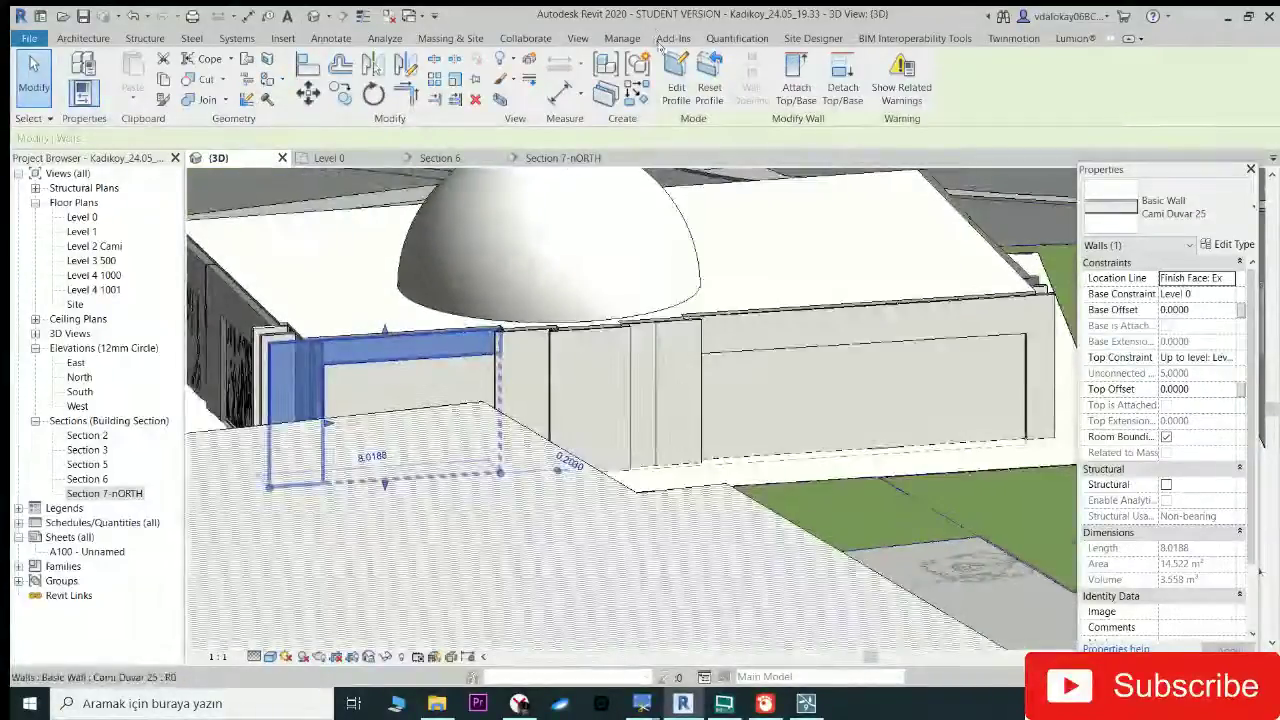
# Step: Open the left north wall's profile in Section 7-nORTH and delete the unwanted horizontal line
pyautogui.doubleClick(275, 375)
pyautogui.click(563, 158)
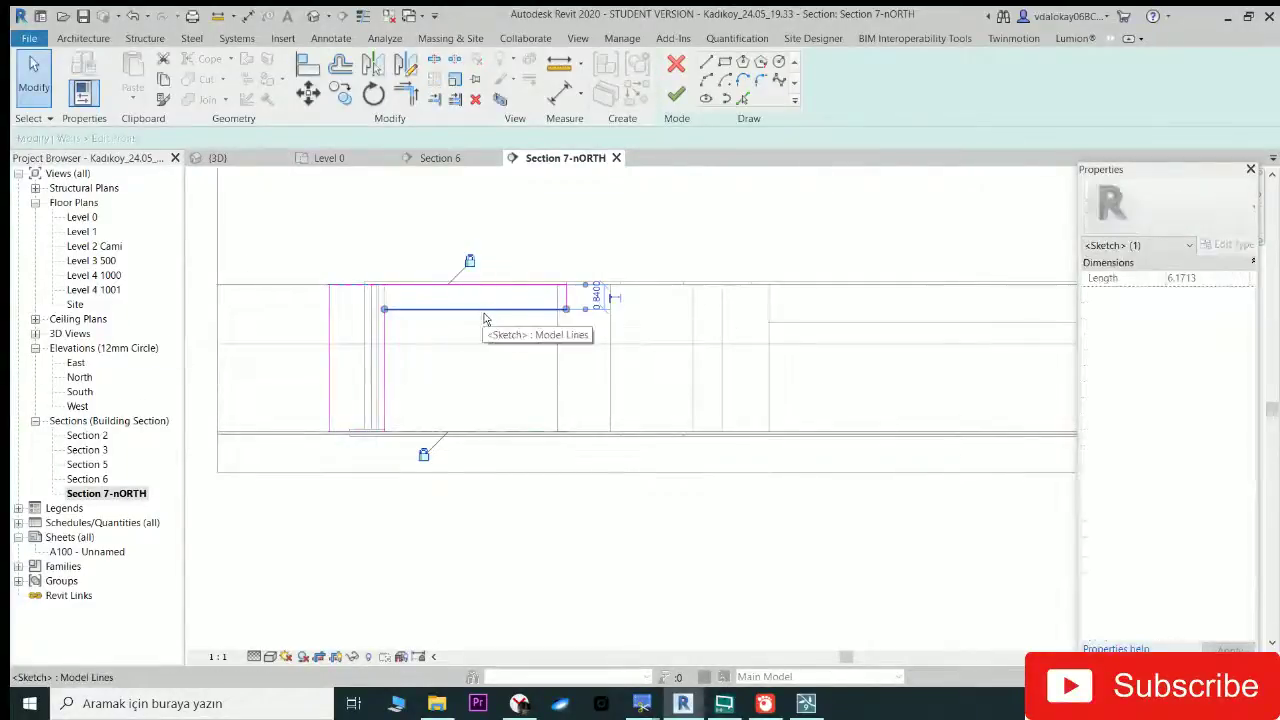
pyautogui.press('Delete')
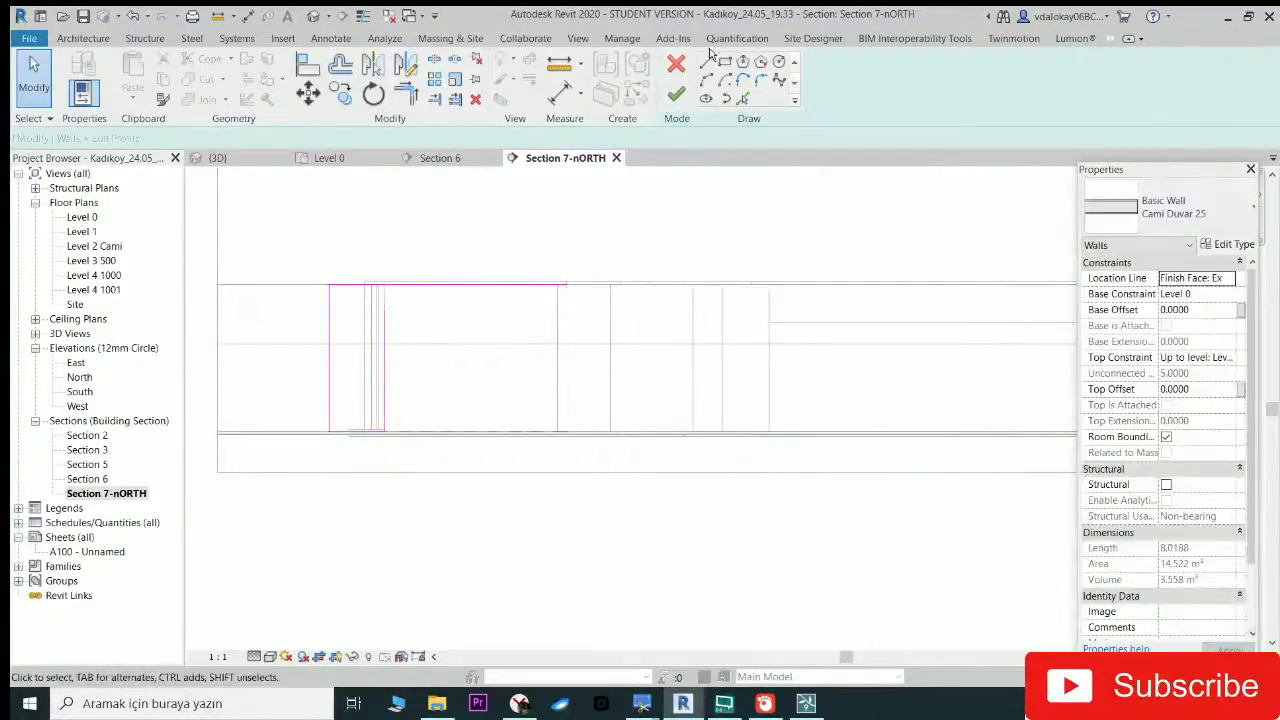
# Step: Draw new profile lines forming an inverted L with a top band reaching right
pyautogui.press('l')
pyautogui.press('i')
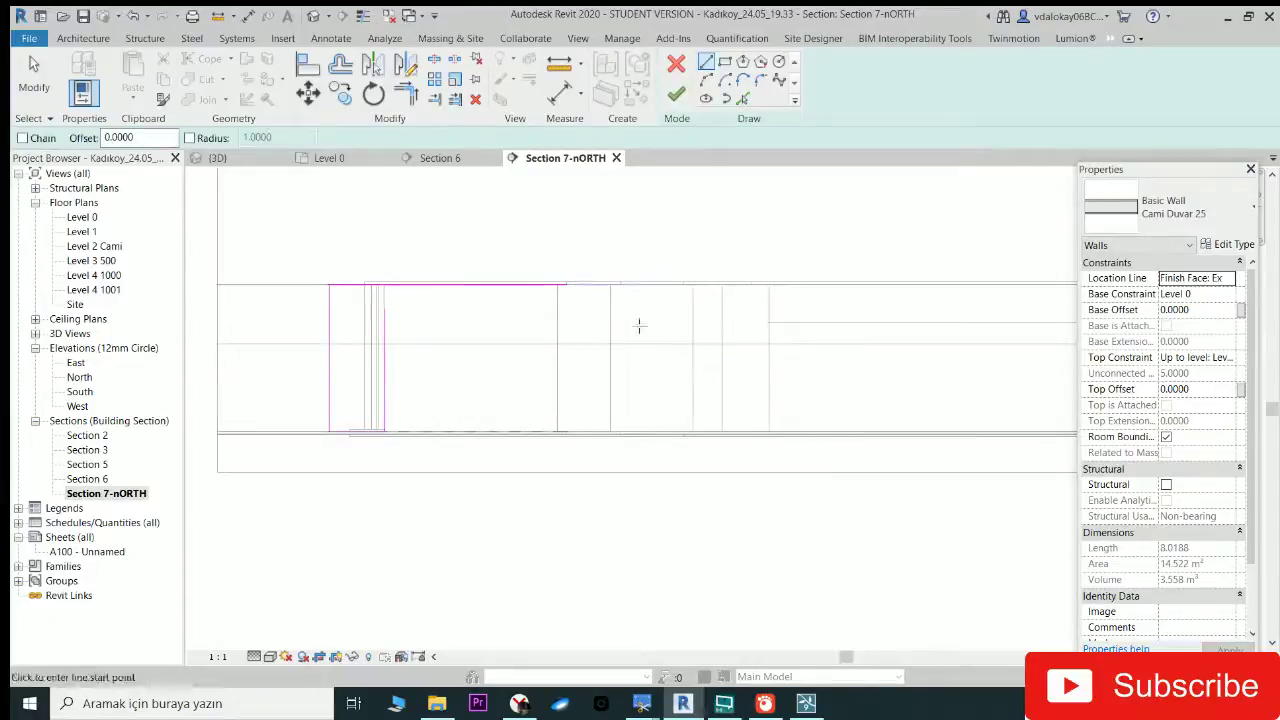
pyautogui.click(557, 325)
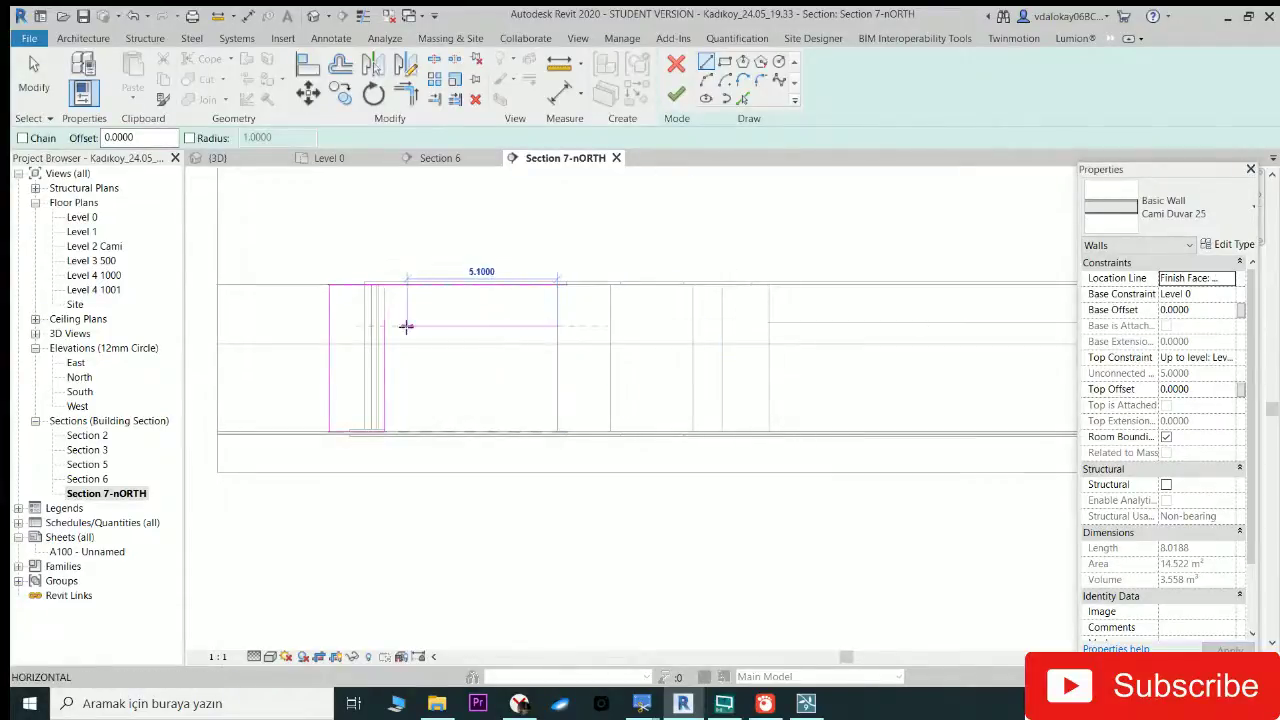
pyautogui.click(386, 325)
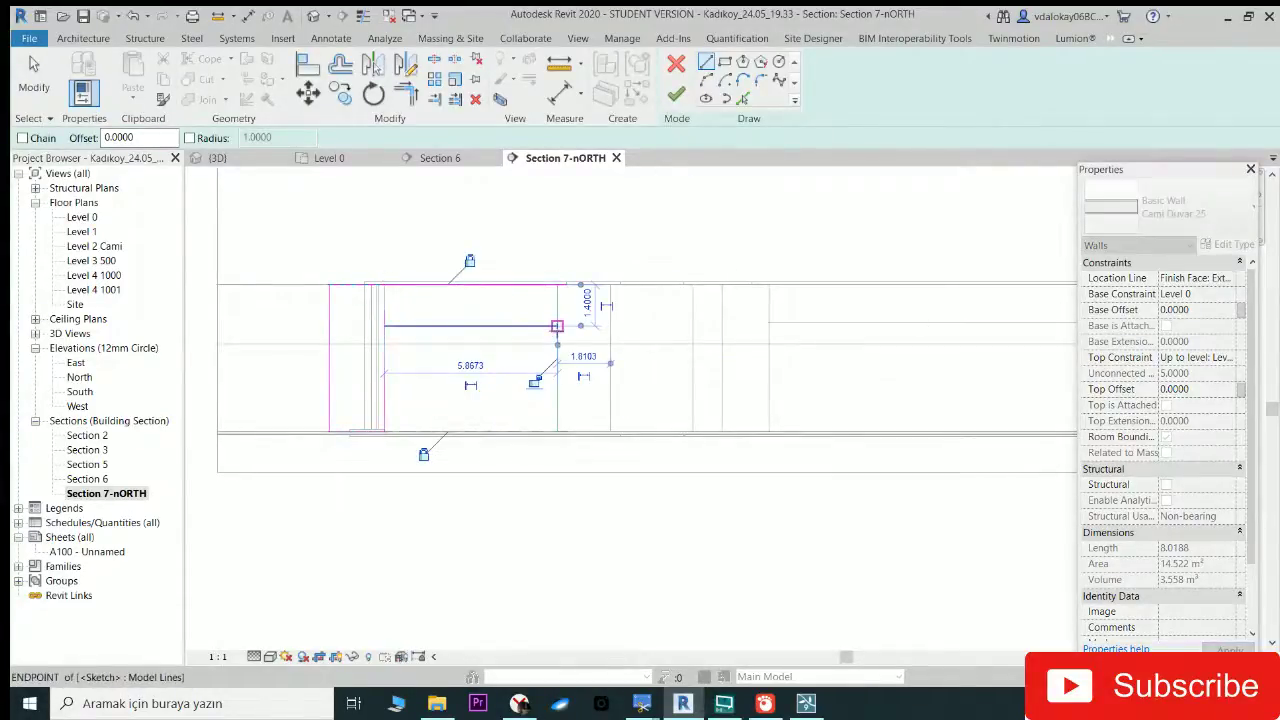
pyautogui.scroll(2, 557, 285)
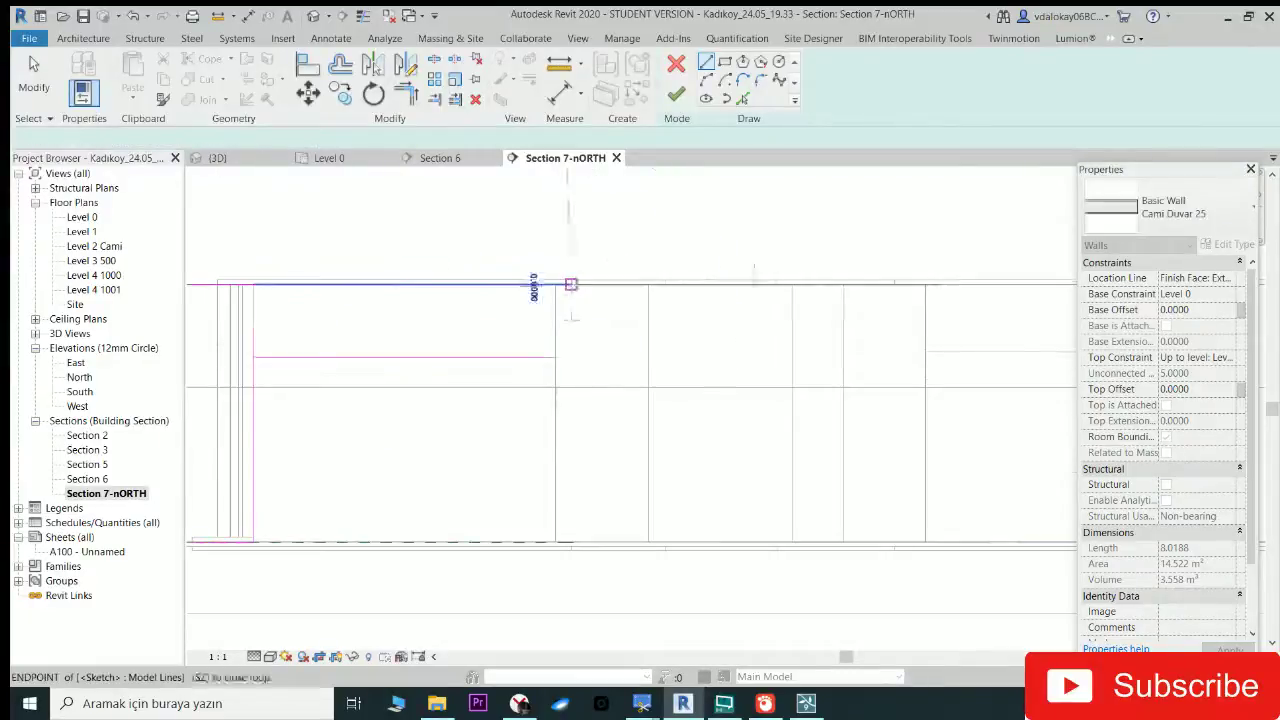
pyautogui.click(570, 285)
pyautogui.click(570, 357)
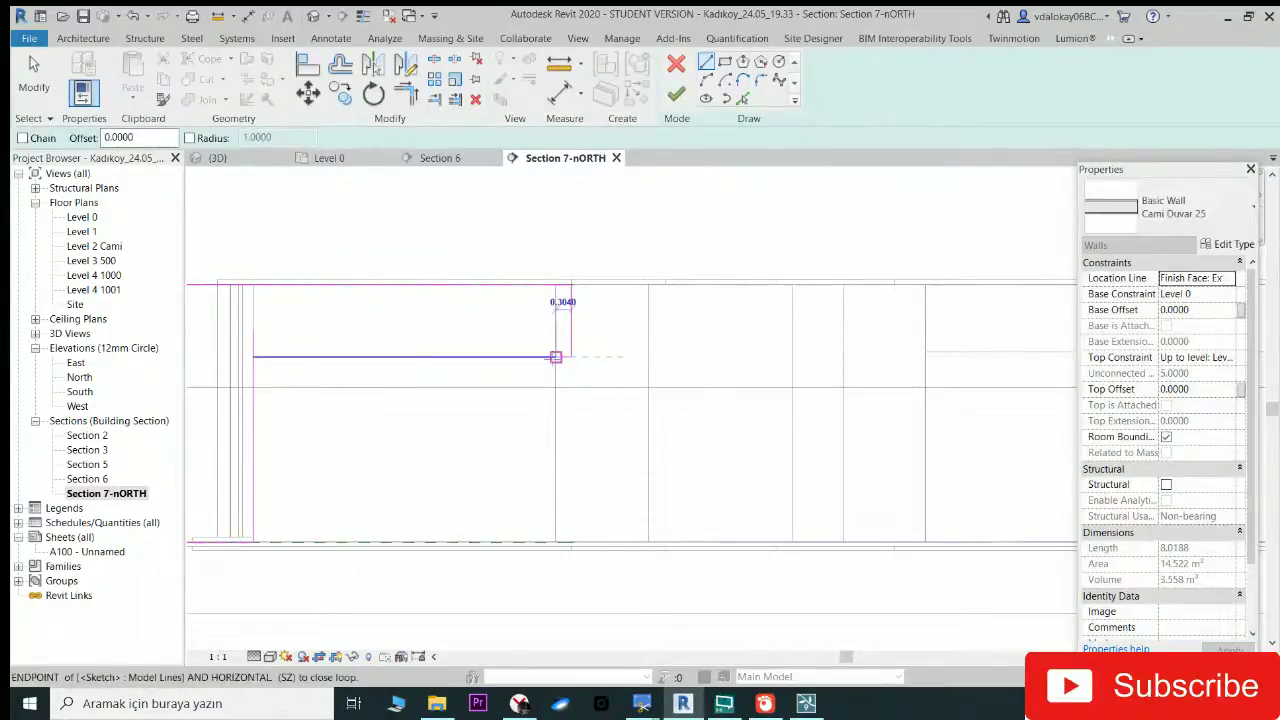
pyautogui.click(253, 357)
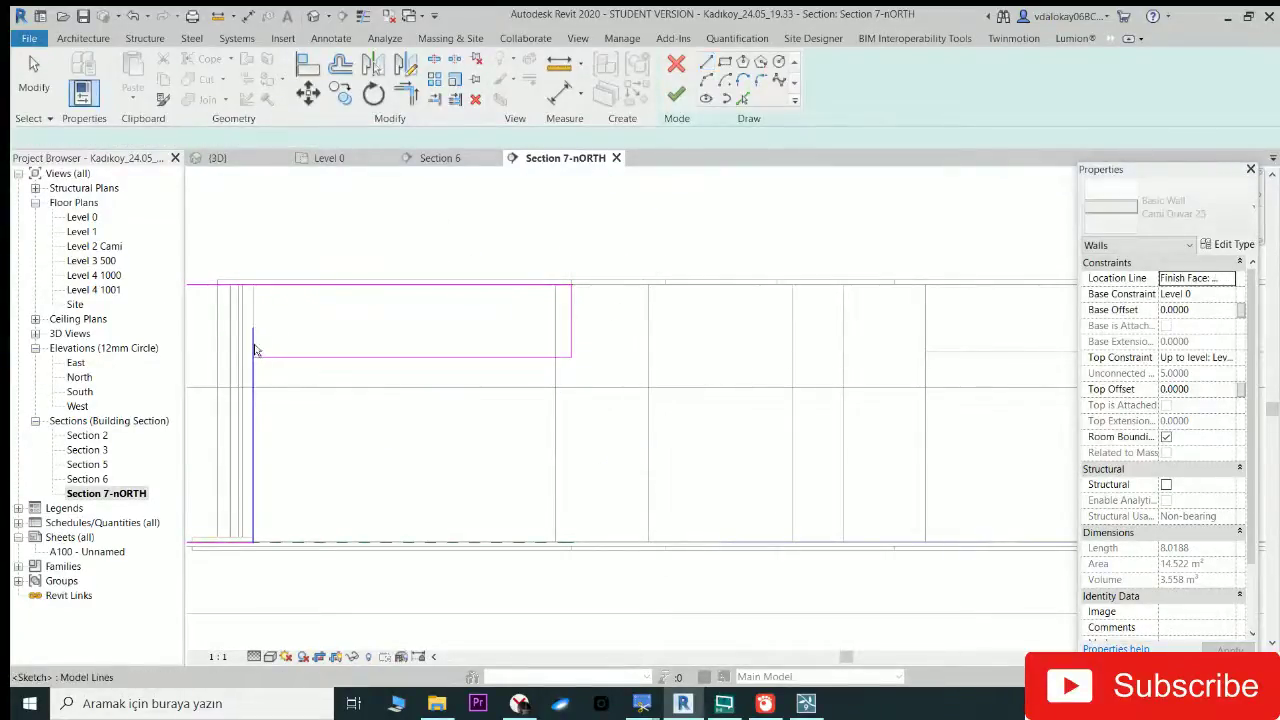
pyautogui.press('Escape')
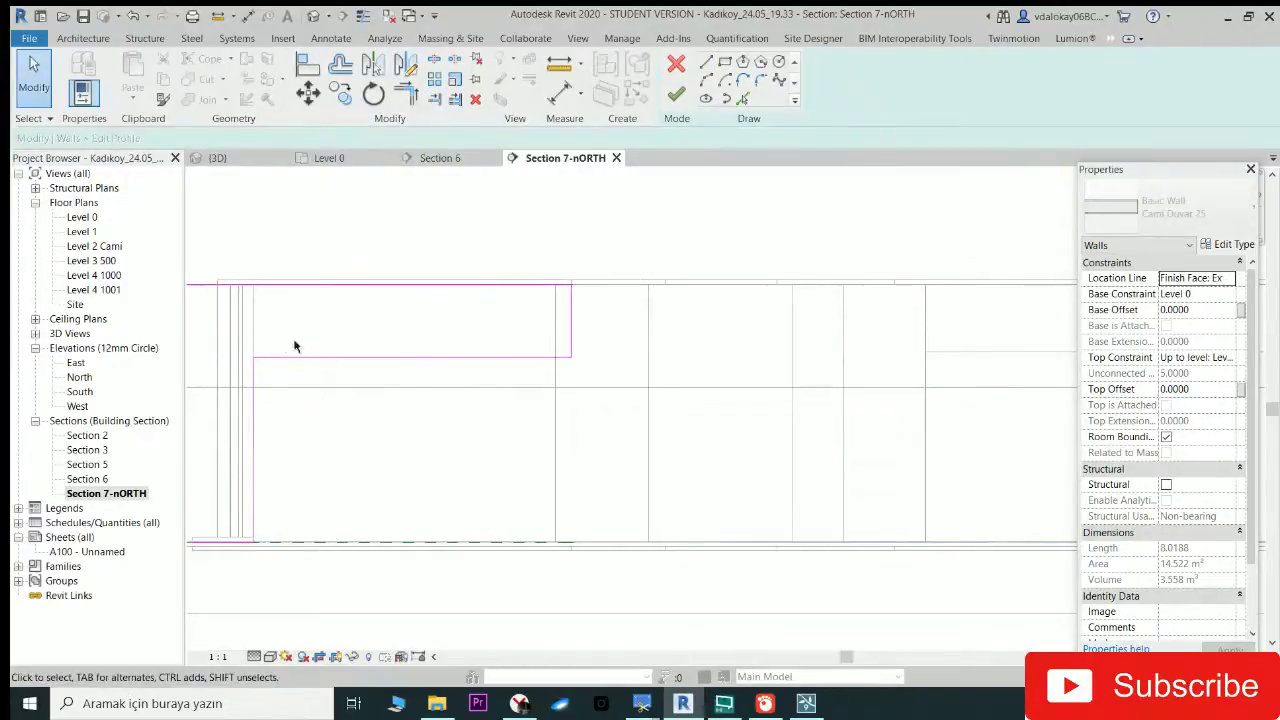
pyautogui.scroll(-1, 294, 346)
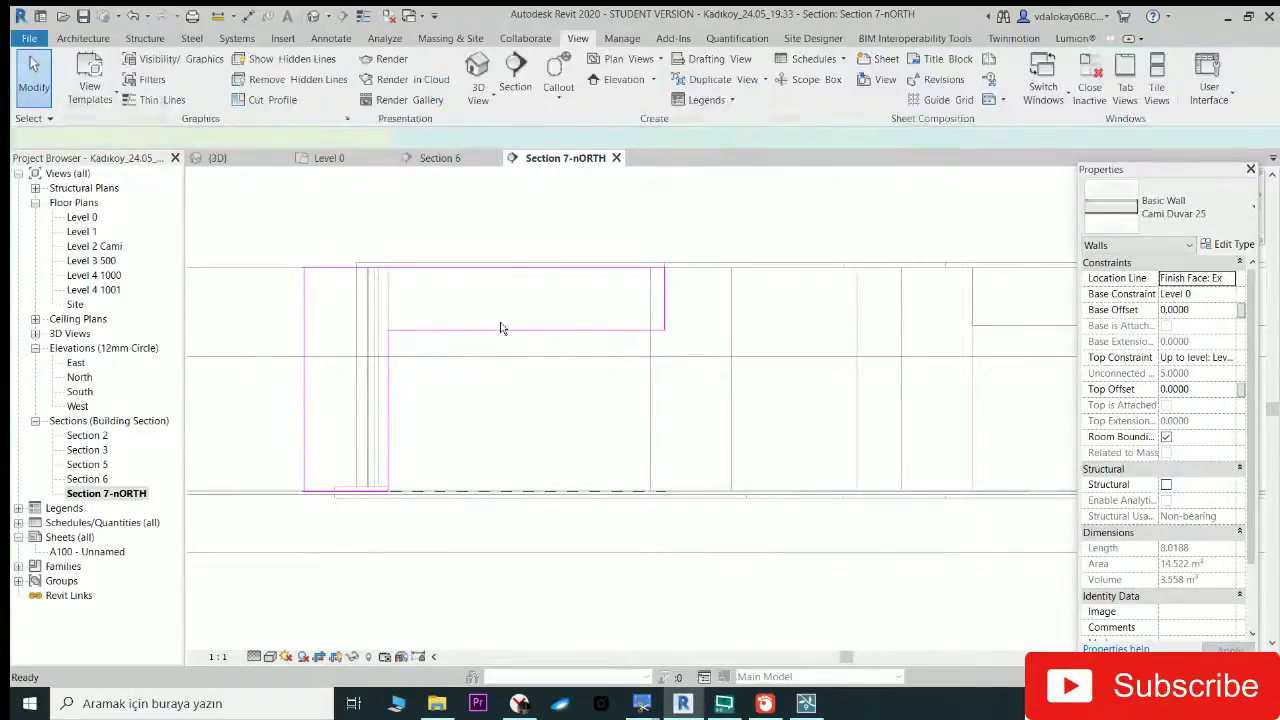
# Step: In the default 3D view, select the front and right north wall panels to inspect them
pyautogui.moveTo(546, 329); pyautogui.dragTo(554, 324, button='middle')
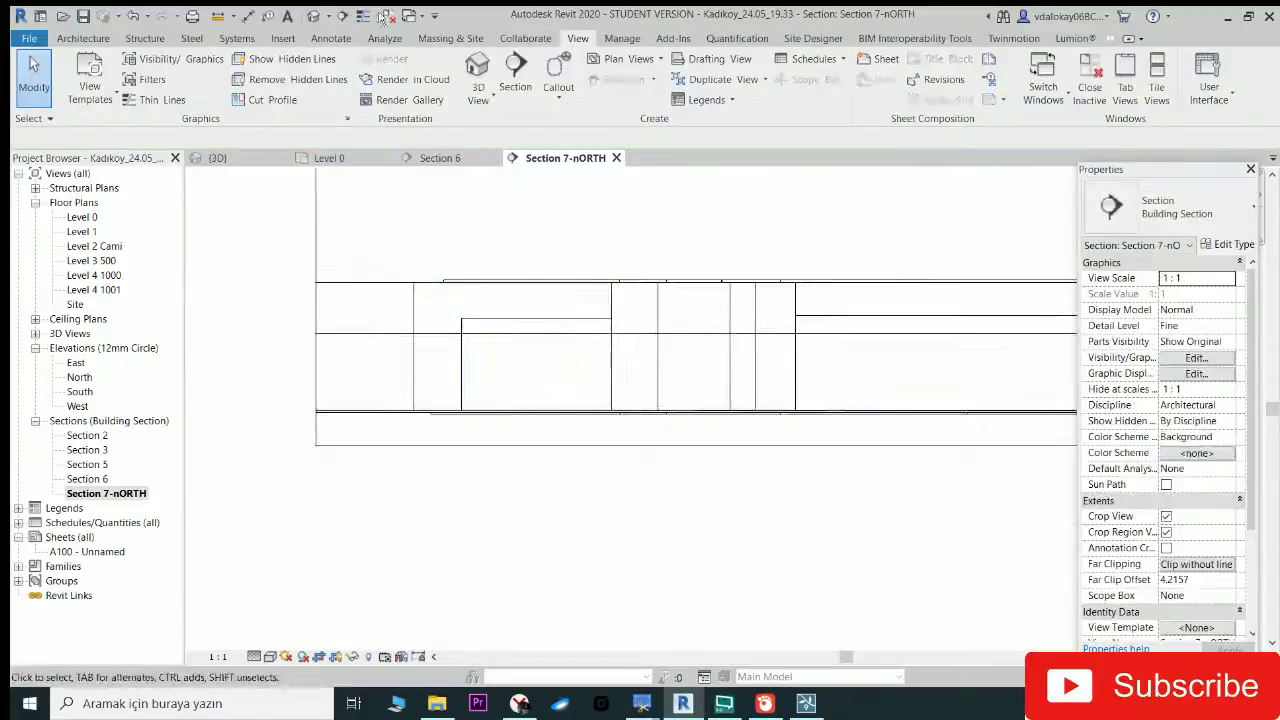
pyautogui.click(314, 18)
pyautogui.moveTo(600, 400)
pyautogui.keyDown('shift'); pyautogui.mouseDown(button='middle')
pyautogui.moveTo(543, 371)
pyautogui.moveTo(620, 400)
pyautogui.moveTo(436, 368)
pyautogui.mouseUp(button='middle'); pyautogui.keyUp('shift')
pyautogui.click(436, 368)
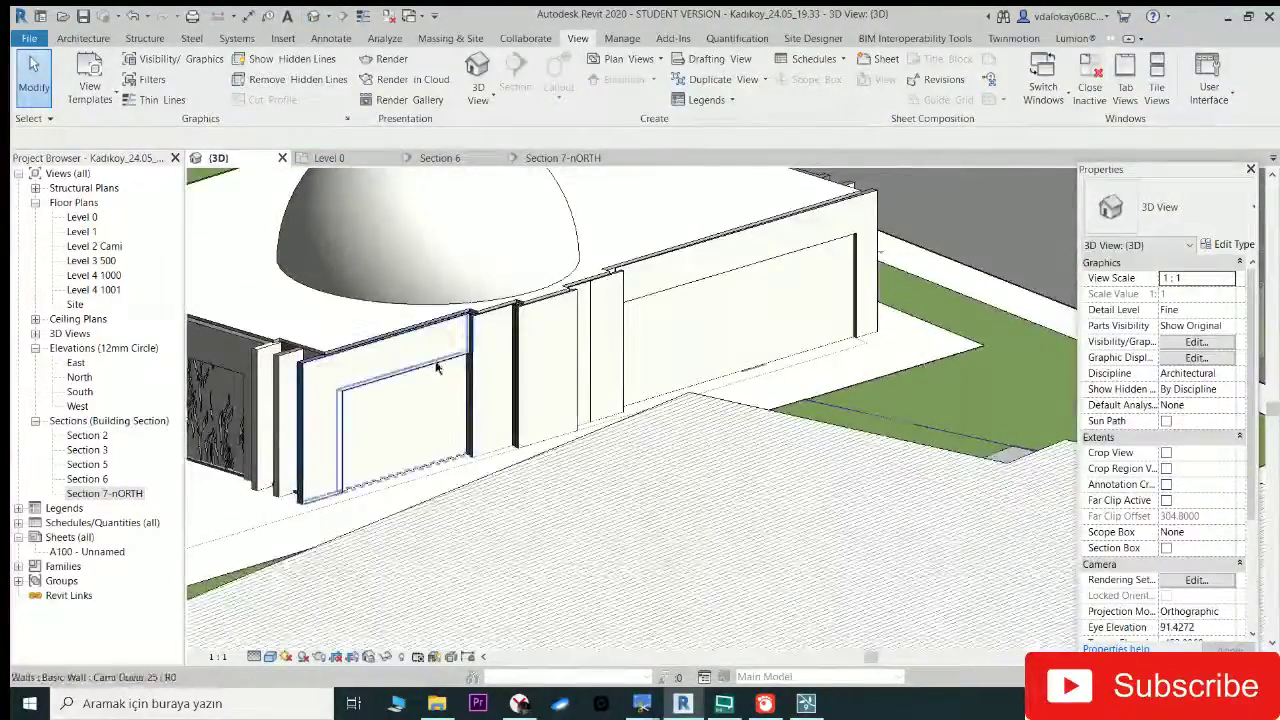
pyautogui.scroll(2, 436, 368)
pyautogui.keyDown('shift'); pyautogui.moveTo(443, 380); pyautogui.dragTo(560, 250, button='middle'); pyautogui.keyUp('shift')
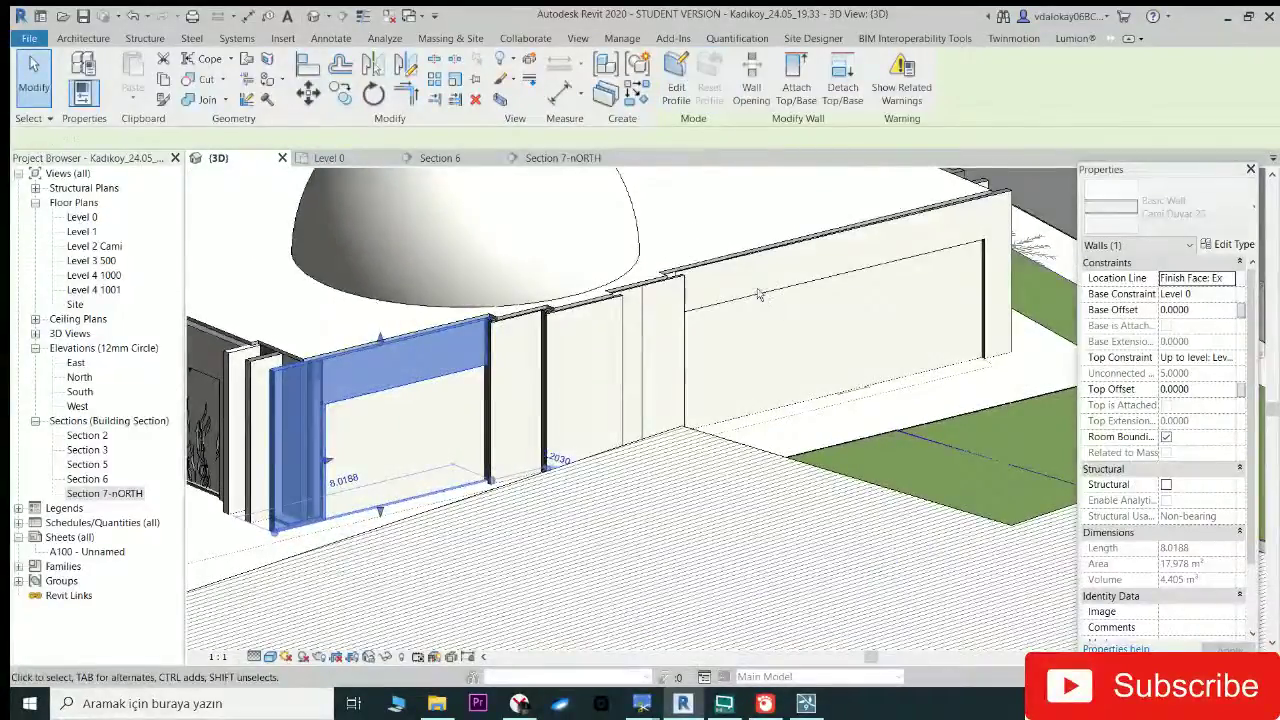
pyautogui.click(758, 293)
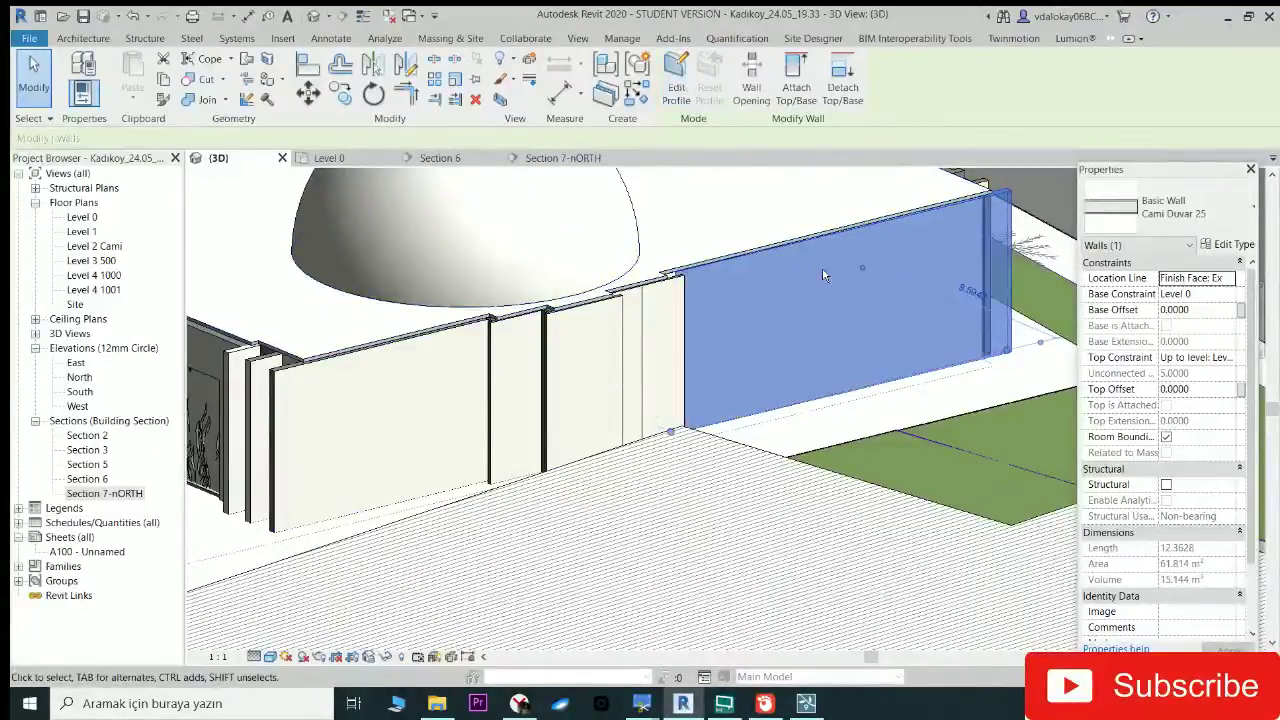
pyautogui.press('Escape')
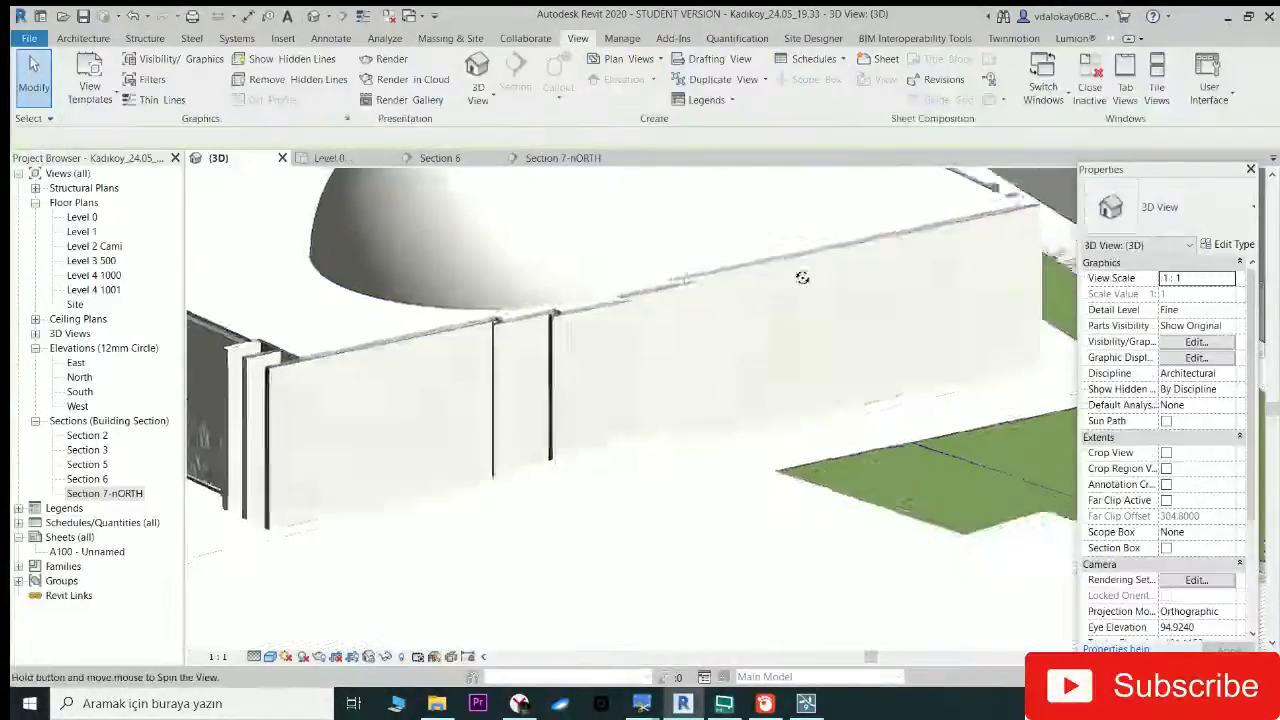
# Step: Try editing the profiles of the front, back and left walls, cancelling each sketch
pyautogui.keyDown('shift'); pyautogui.moveTo(822, 275); pyautogui.dragTo(315, 358, button='middle'); pyautogui.keyUp('shift')
pyautogui.click(288, 378)
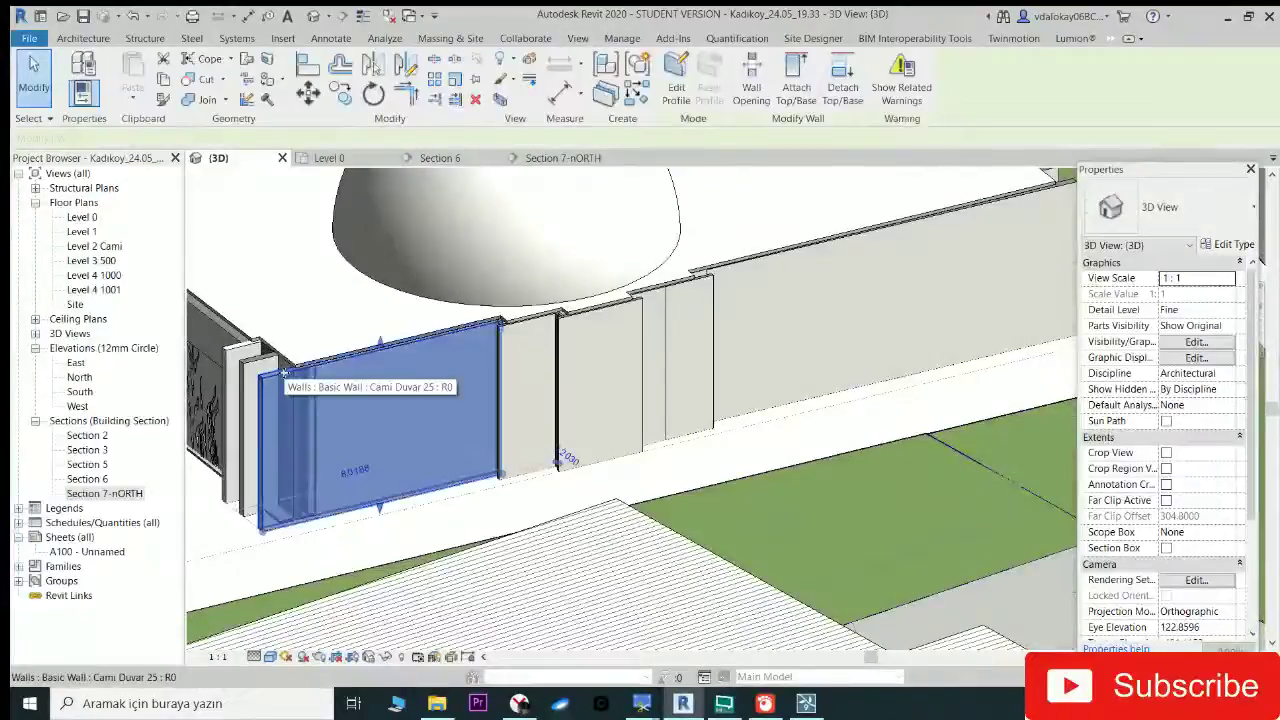
pyautogui.doubleClick(288, 376)
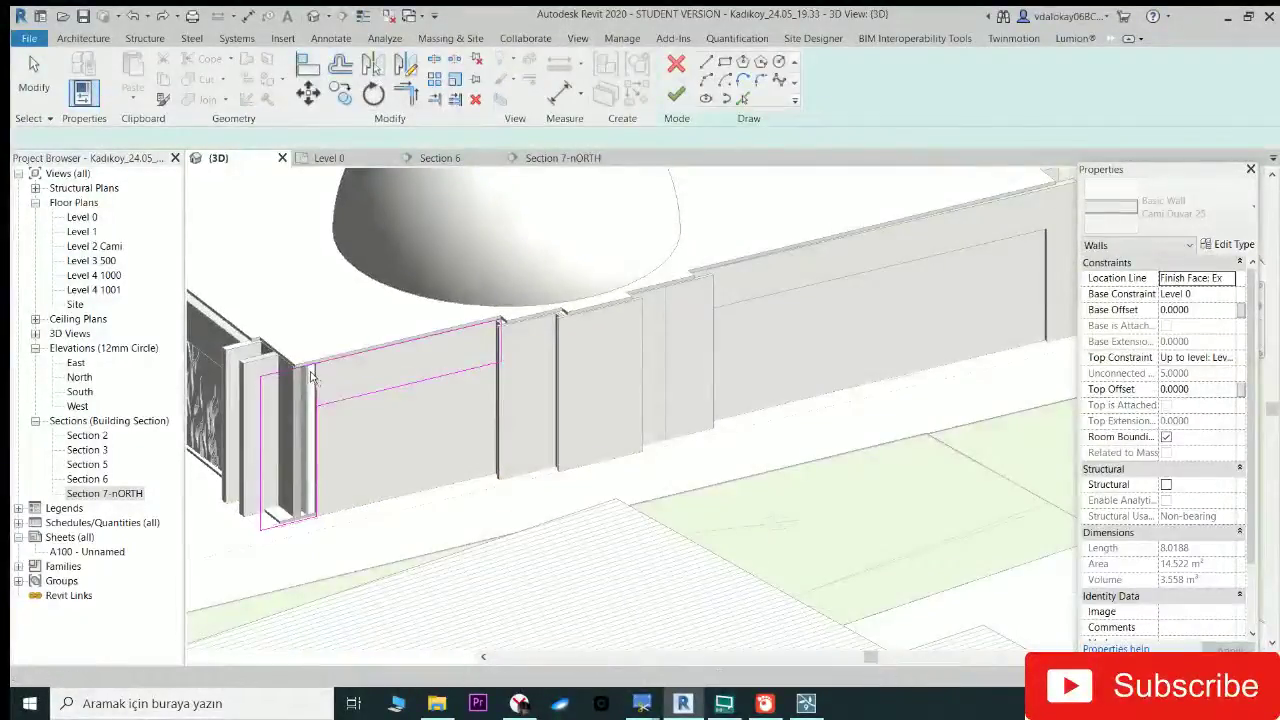
pyautogui.press('Escape')
pyautogui.keyDown('shift'); pyautogui.moveTo(310, 375); pyautogui.dragTo(395, 360, button='middle'); pyautogui.keyUp('shift')
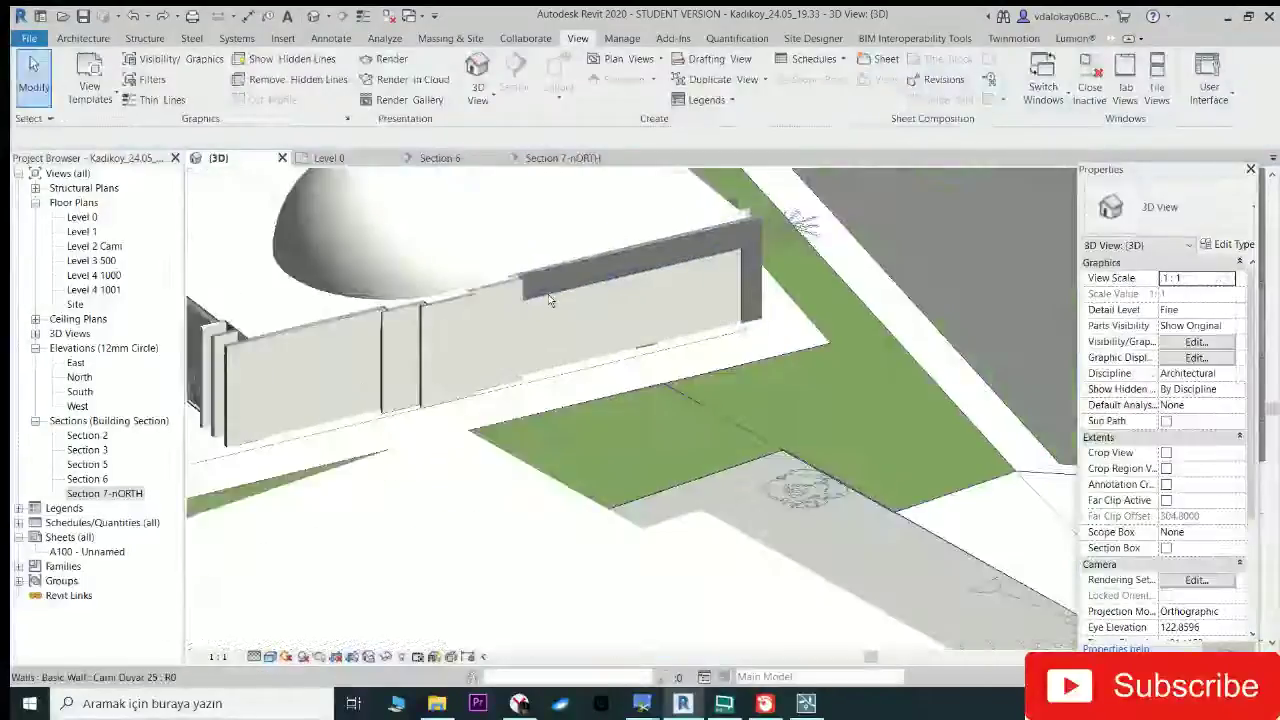
pyautogui.doubleClick(548, 296)
pyautogui.press('Escape')
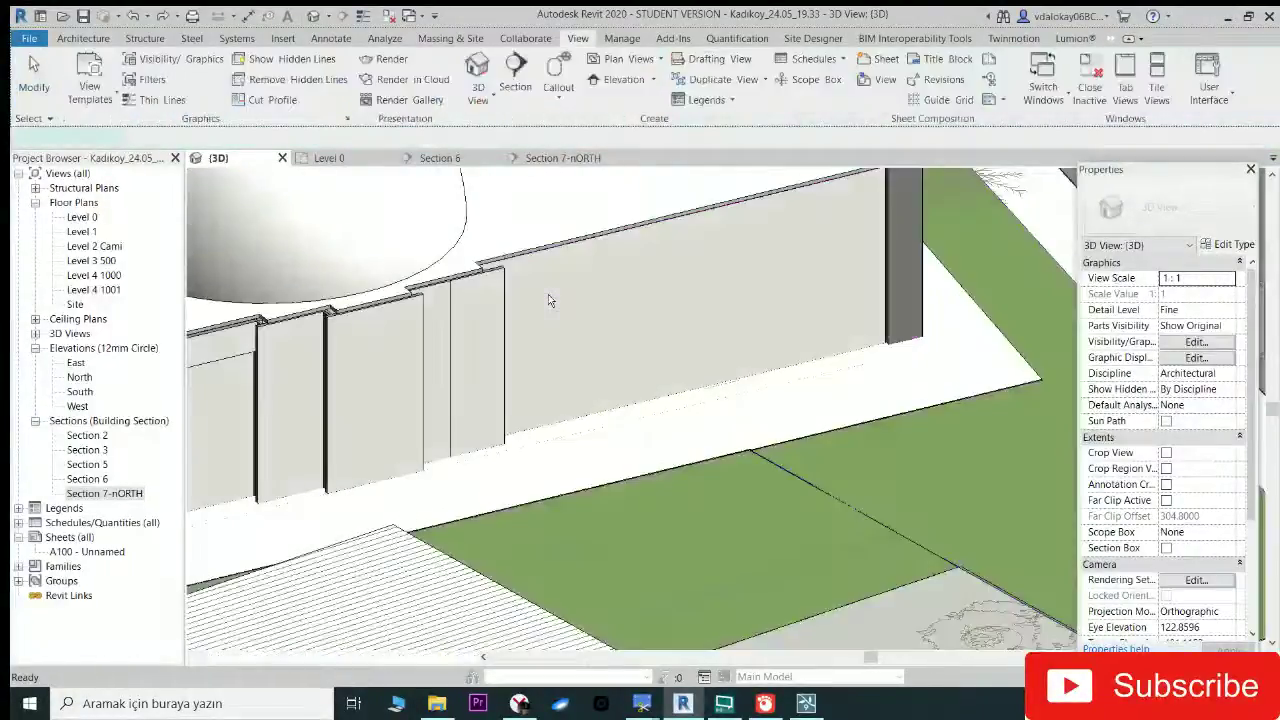
pyautogui.doubleClick(548, 300)
pyautogui.press('Escape')
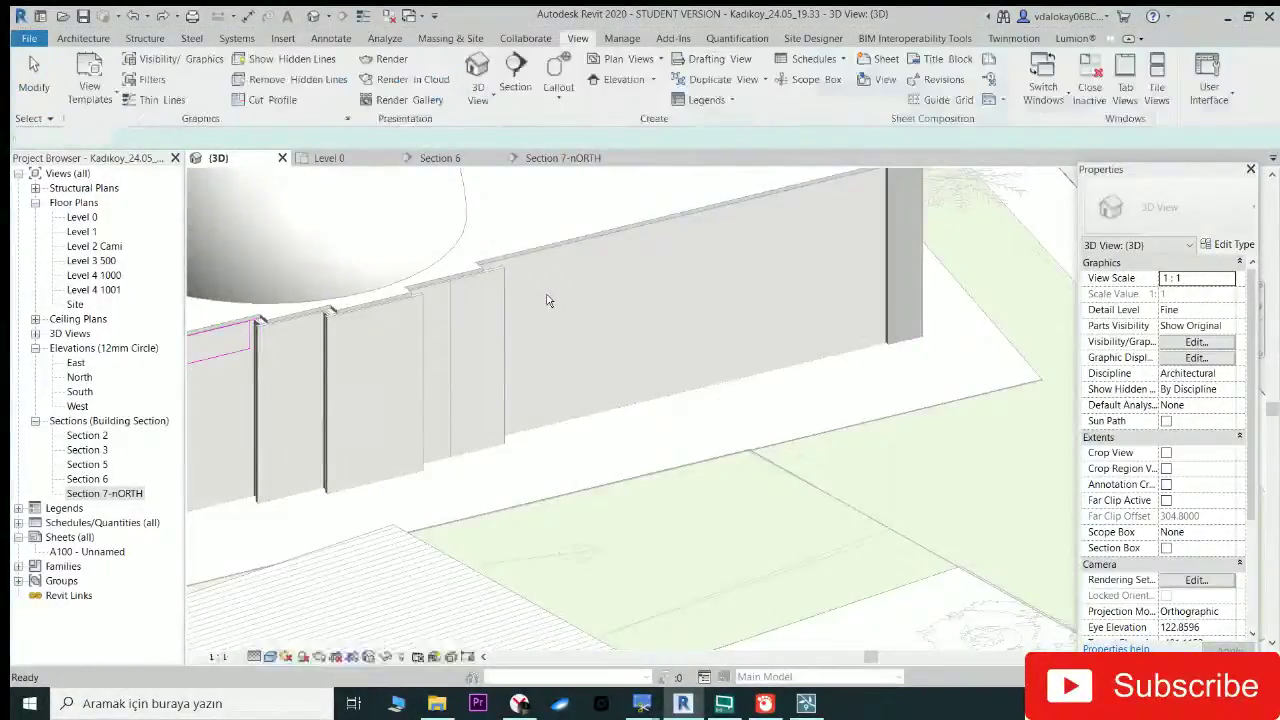
pyautogui.doubleClick(548, 300)
pyautogui.scroll(3, 548, 300)
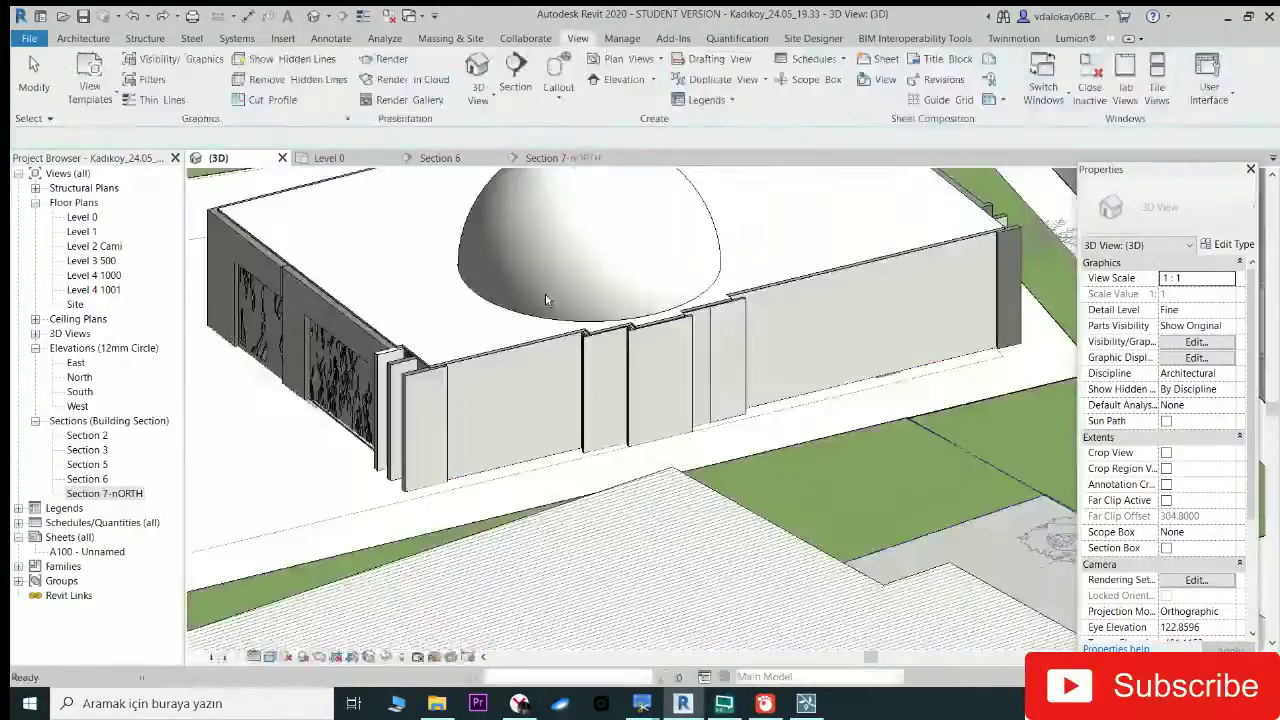
# Step: Select the Cami Duvar 10 wall segments, clear the selection, and bring up Lumion
pyautogui.click(418, 378)
pyautogui.click(524, 360)
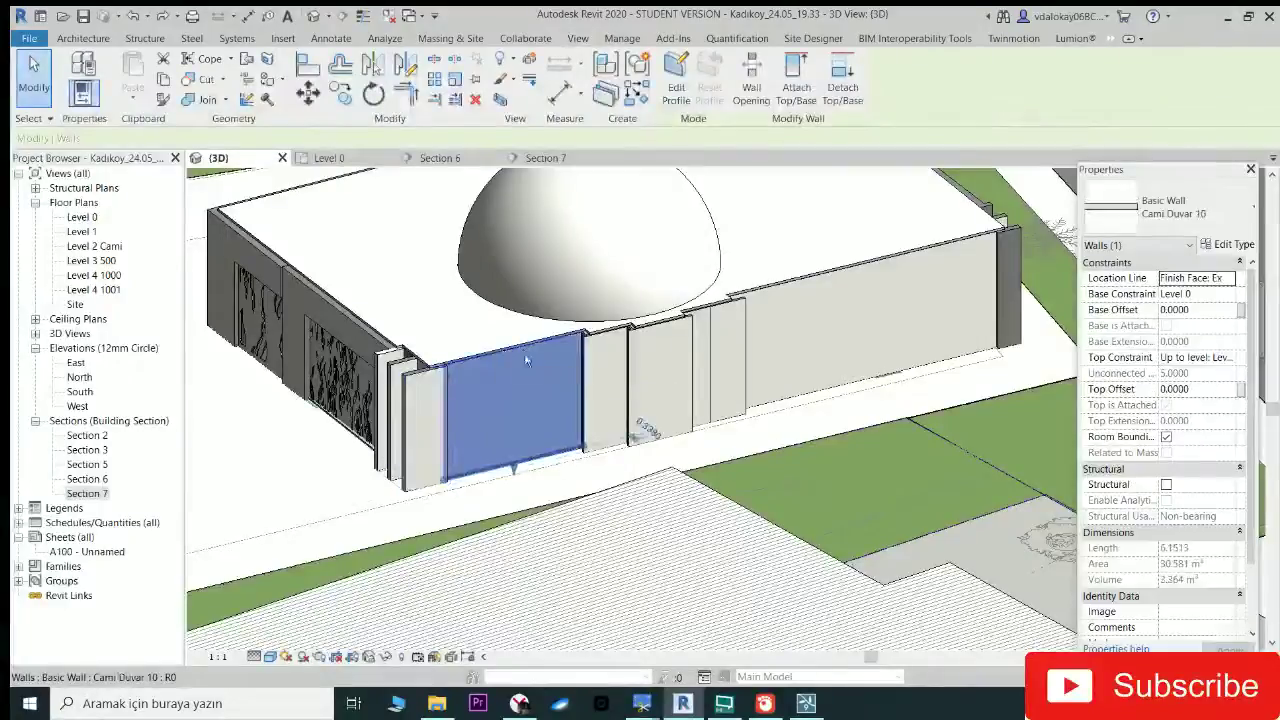
pyautogui.moveTo(524, 360)
pyautogui.keyDown('shift'); pyautogui.mouseDown(button='middle')
pyautogui.moveTo(473, 375)
pyautogui.moveTo(565, 578)
pyautogui.moveTo(520, 560)
pyautogui.mouseUp(button='middle'); pyautogui.keyUp('shift')
pyautogui.press('Escape')
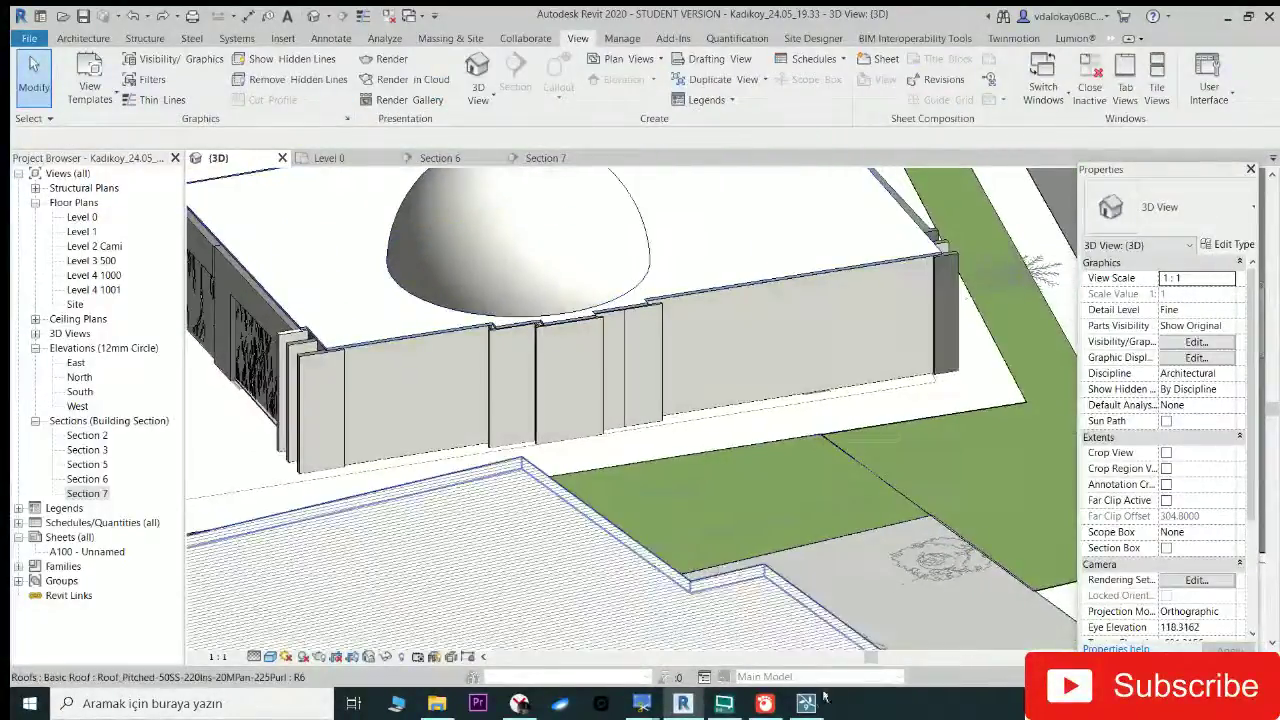
pyautogui.click(806, 703)
# Step: Fly the Lumion camera into the mosque, back outside, and through to the patterned window wall
pyautogui.press('w')
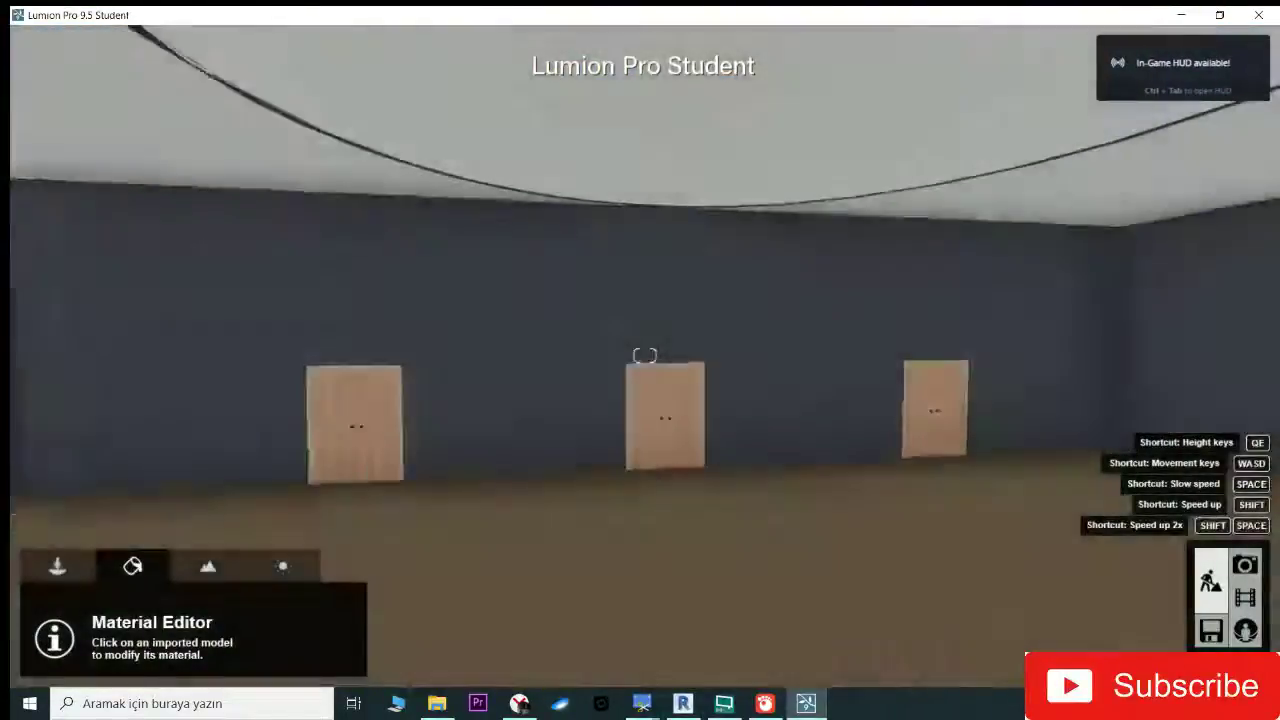
pyautogui.moveTo(644, 355)
pyautogui.mouseDown(button='right')
pyautogui.moveTo(634, 358)
pyautogui.moveTo(645, 355)
pyautogui.moveTo(674, 418)
pyautogui.mouseUp(button='right')
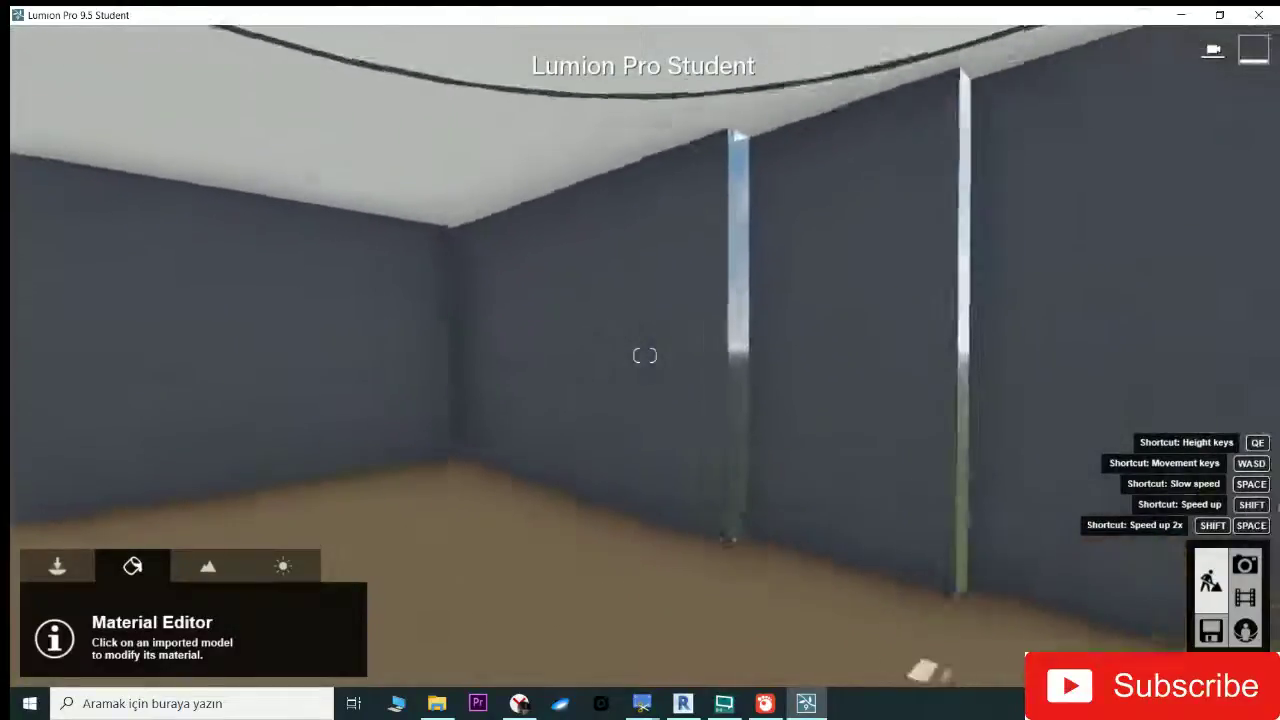
pyautogui.press('s')
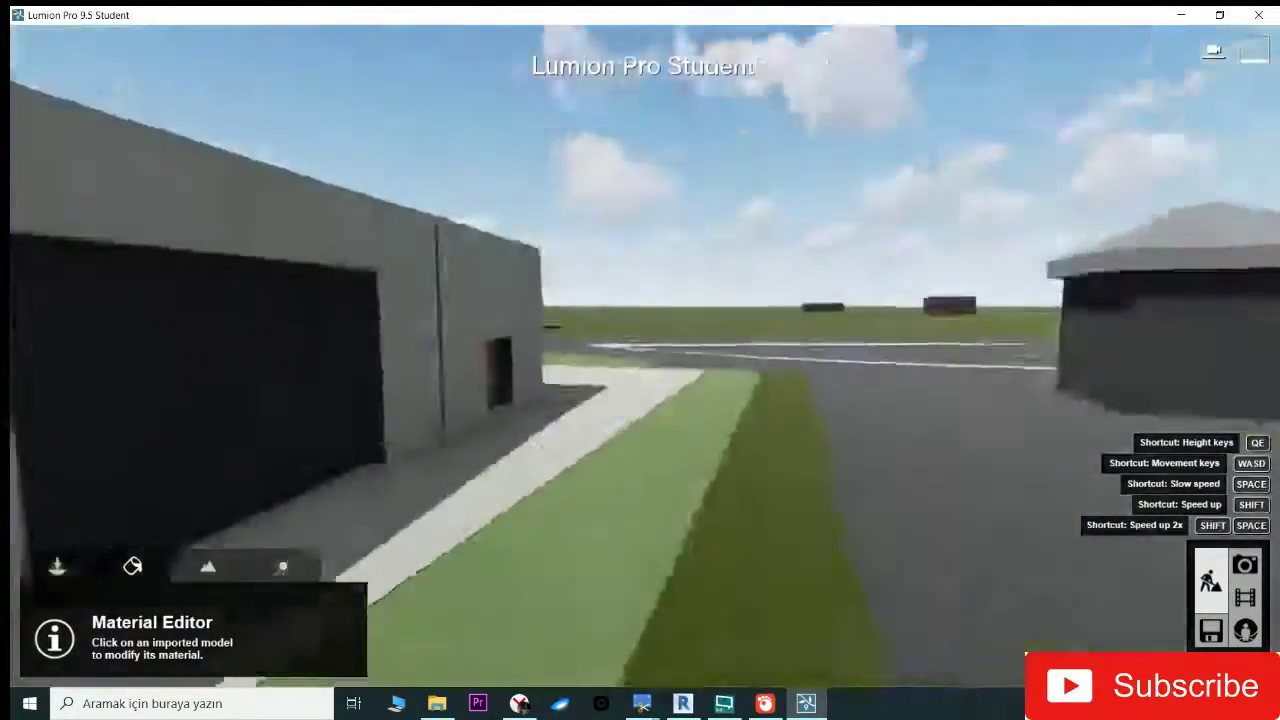
pyautogui.moveTo(645, 355); pyautogui.dragTo(645, 355, button='right')
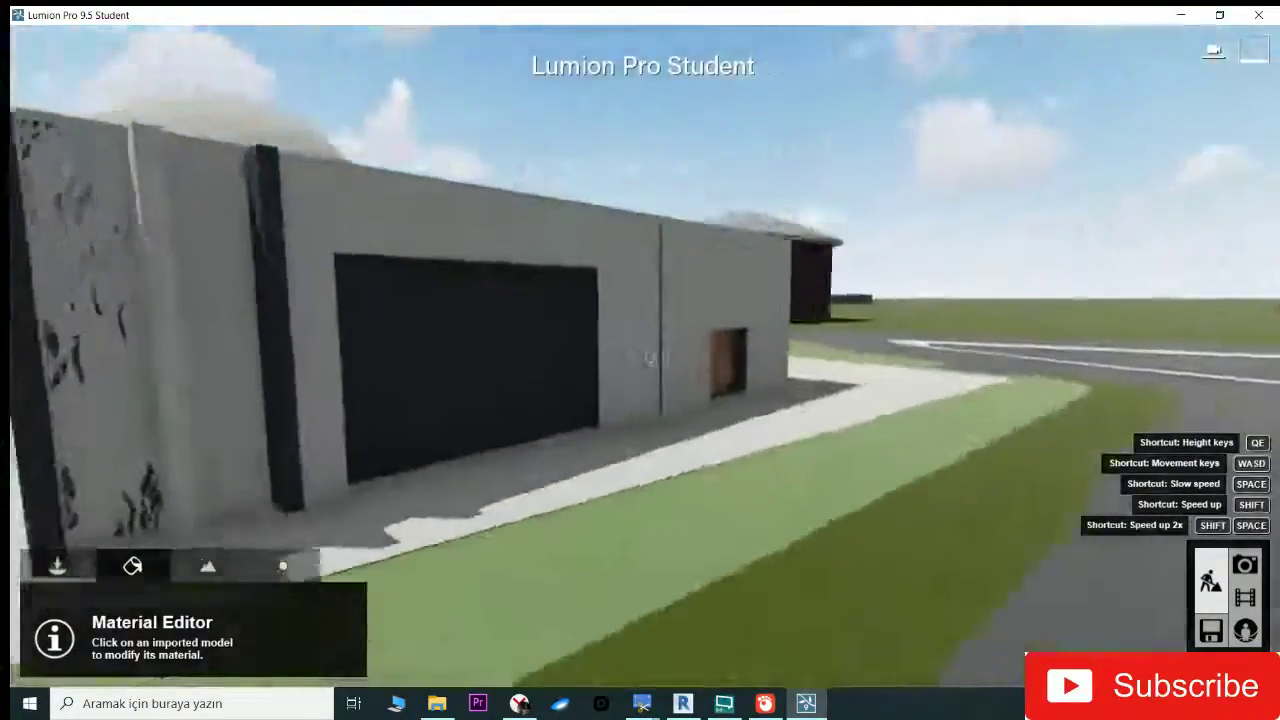
pyautogui.press('w')
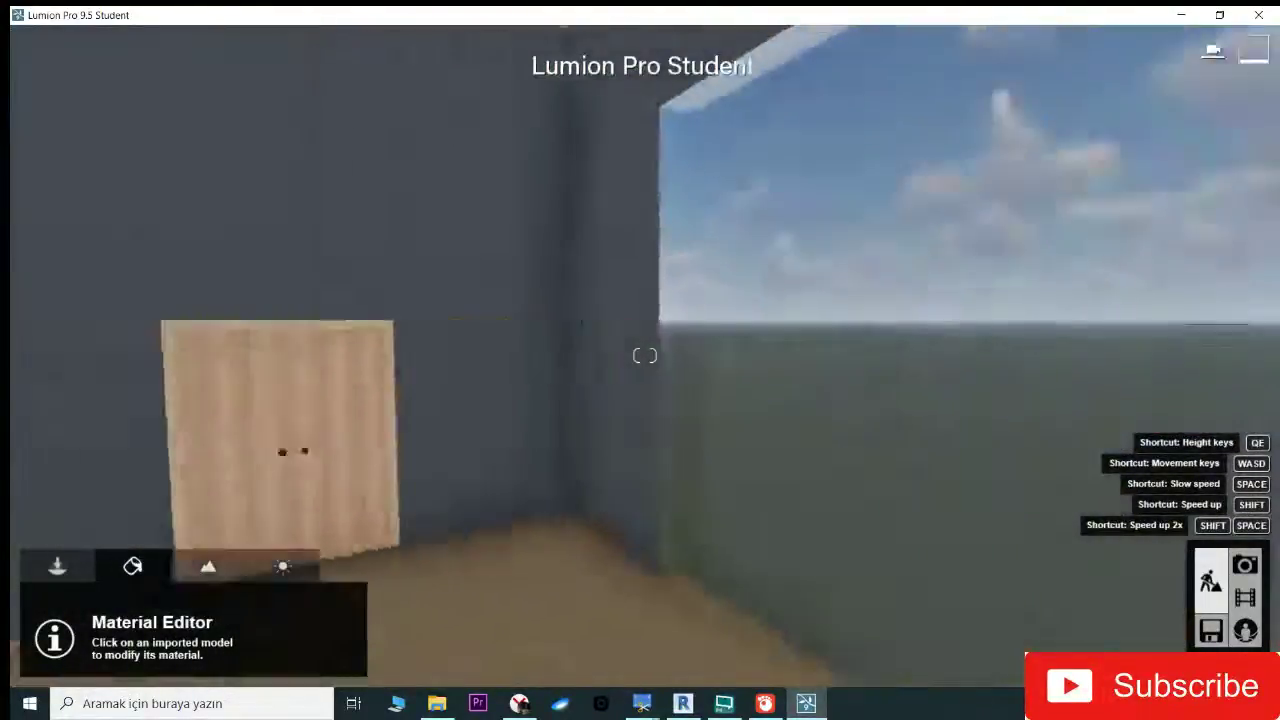
pyautogui.moveTo(645, 355); pyautogui.dragTo(645, 355, button='right')
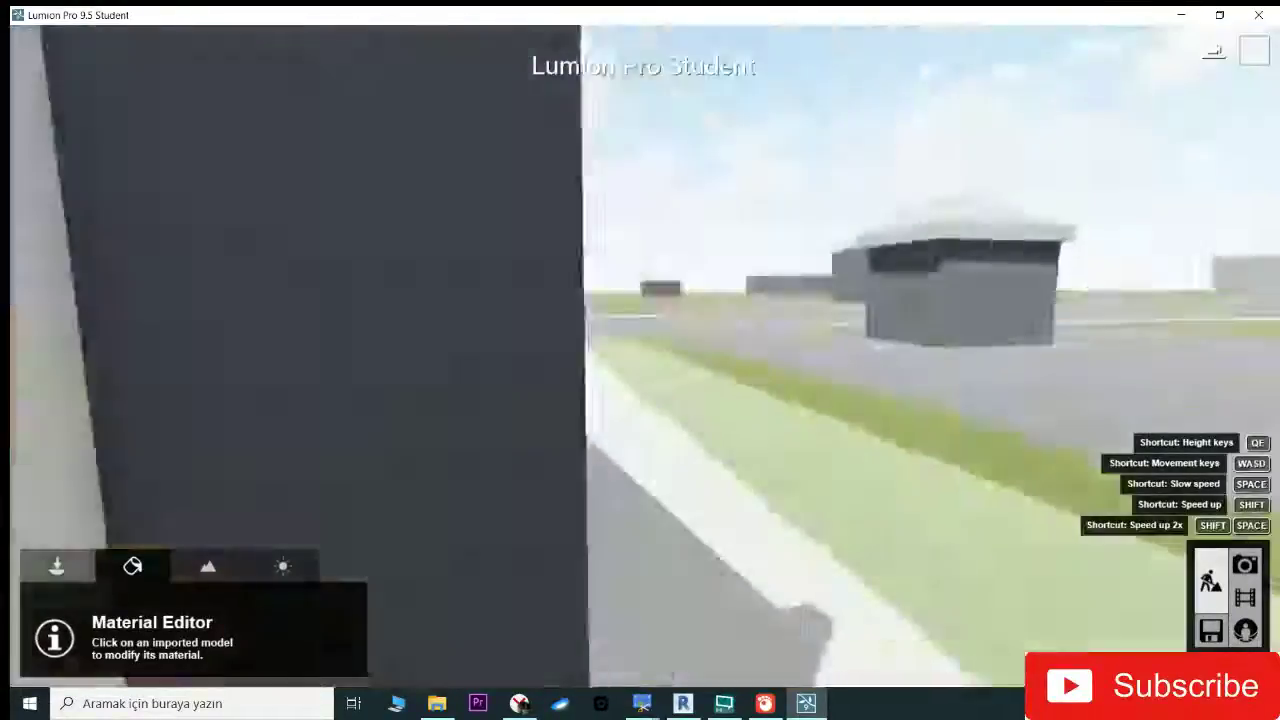
pyautogui.press('w')
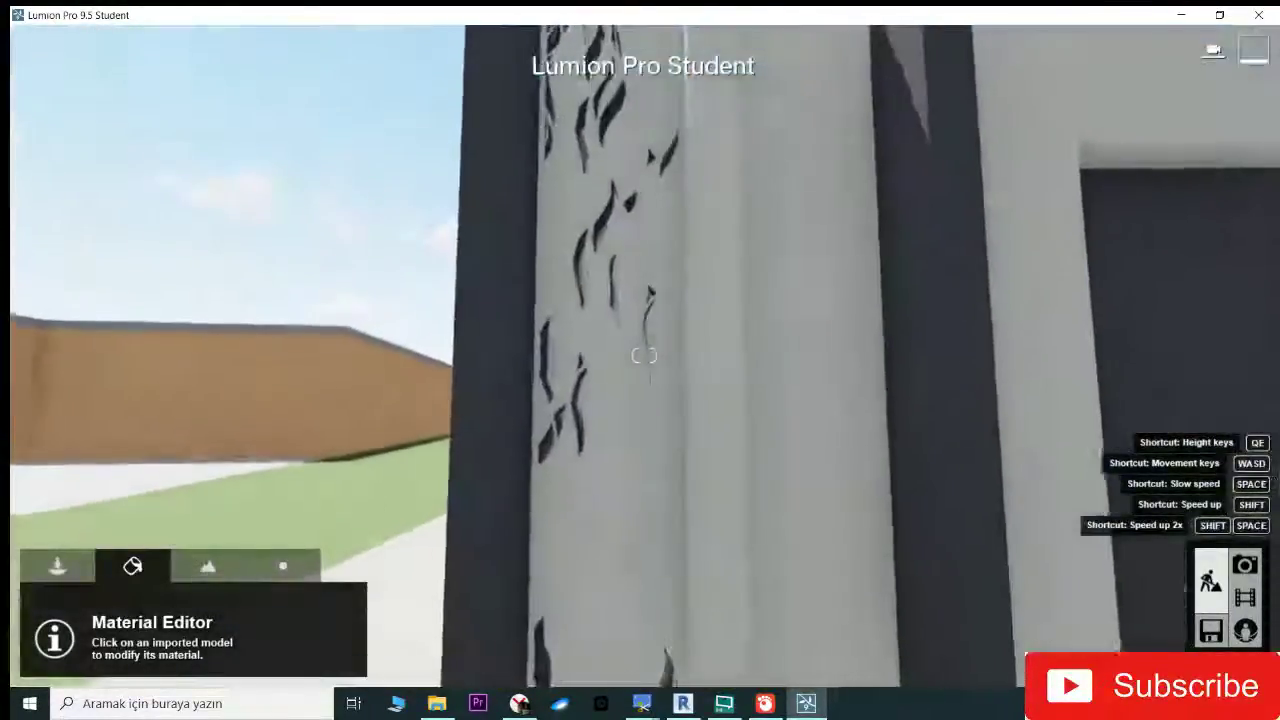
pyautogui.press('w')
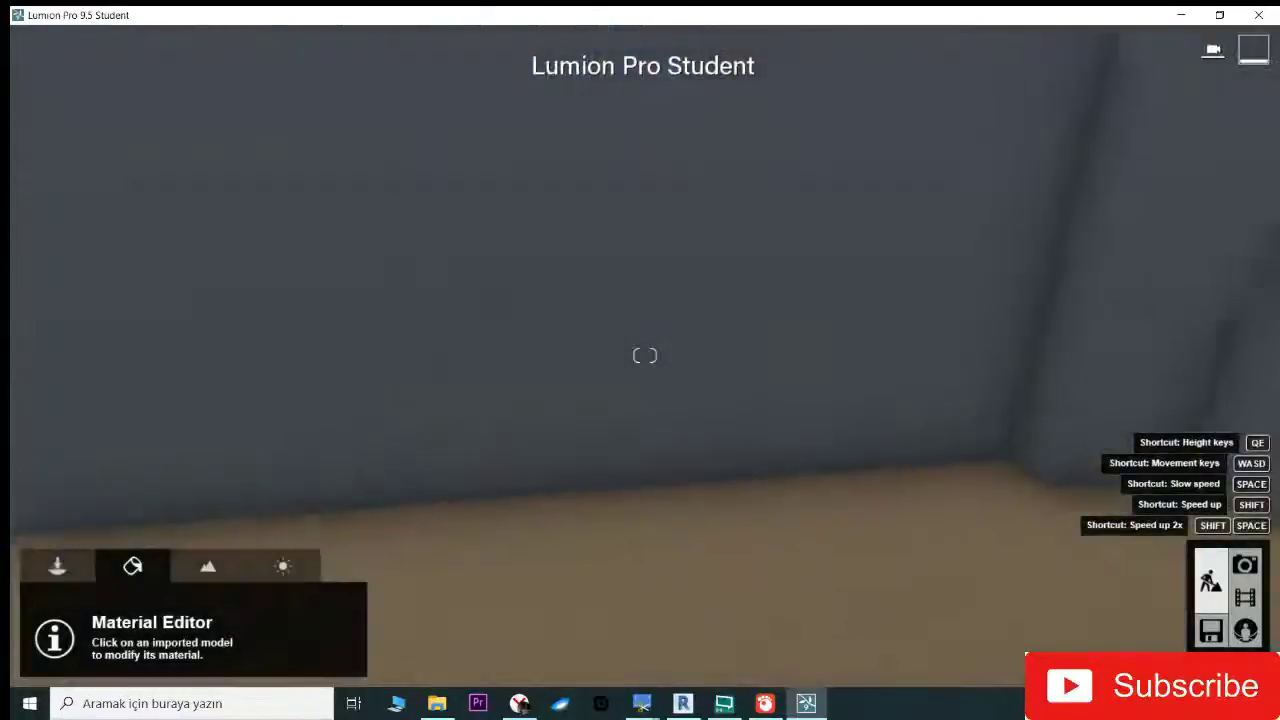
pyautogui.moveTo(645, 355)
pyautogui.mouseDown(button='right')
pyautogui.moveTo(649, 422)
pyautogui.moveTo(512, 690)
pyautogui.mouseUp(button='right')
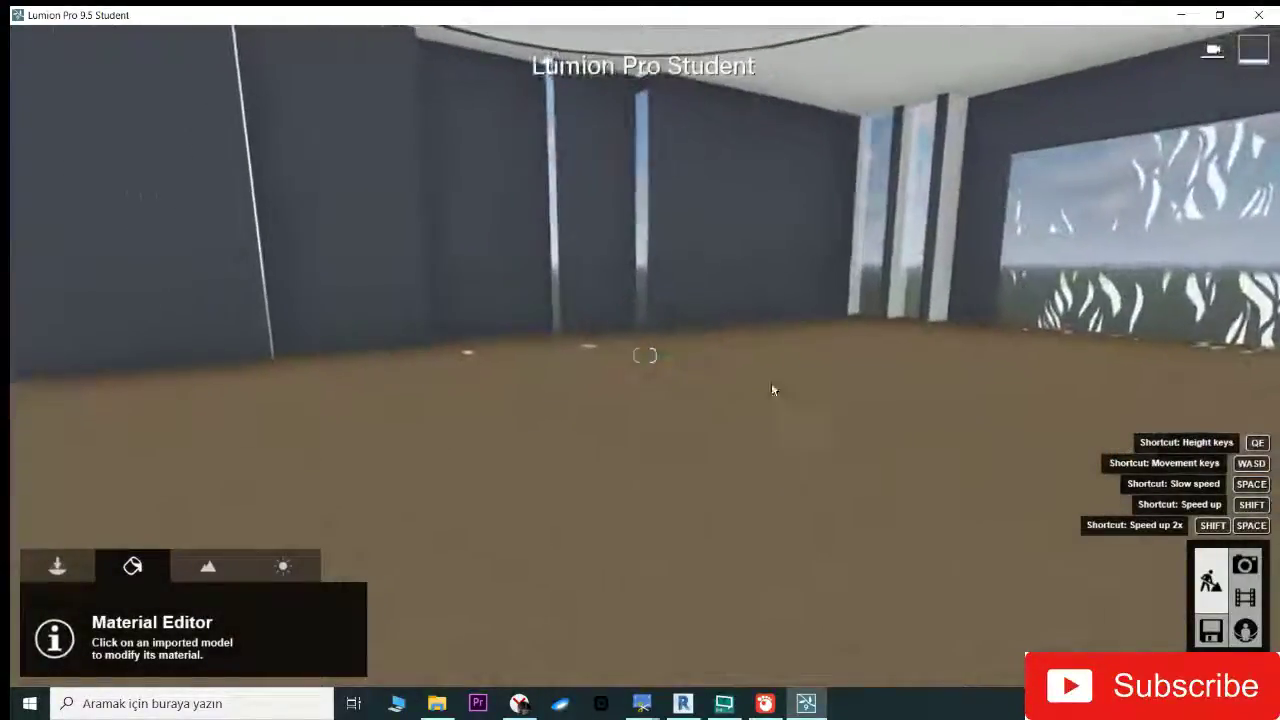
pyautogui.click(517, 700)
# Step: Search for 'FOUNTAIT' and open the RevitCity fountain results in a new tab
pyautogui.click(1011, 20)
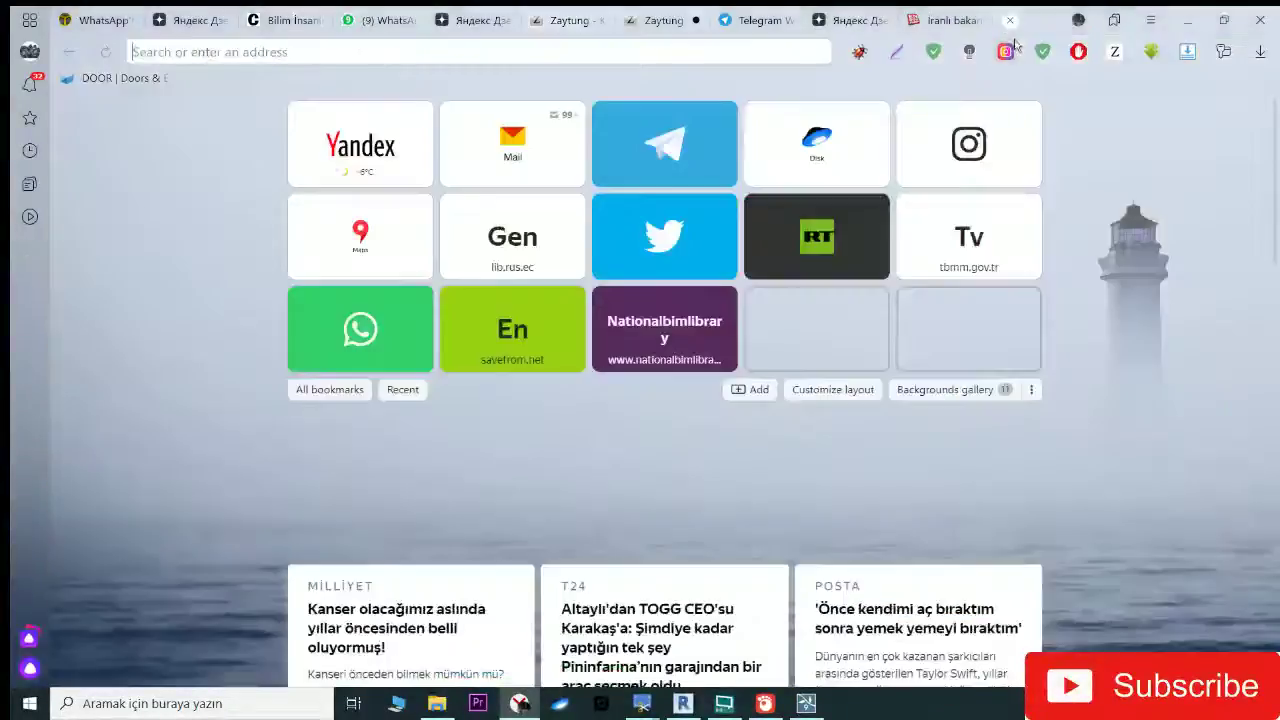
pyautogui.write('FOUNTAI')
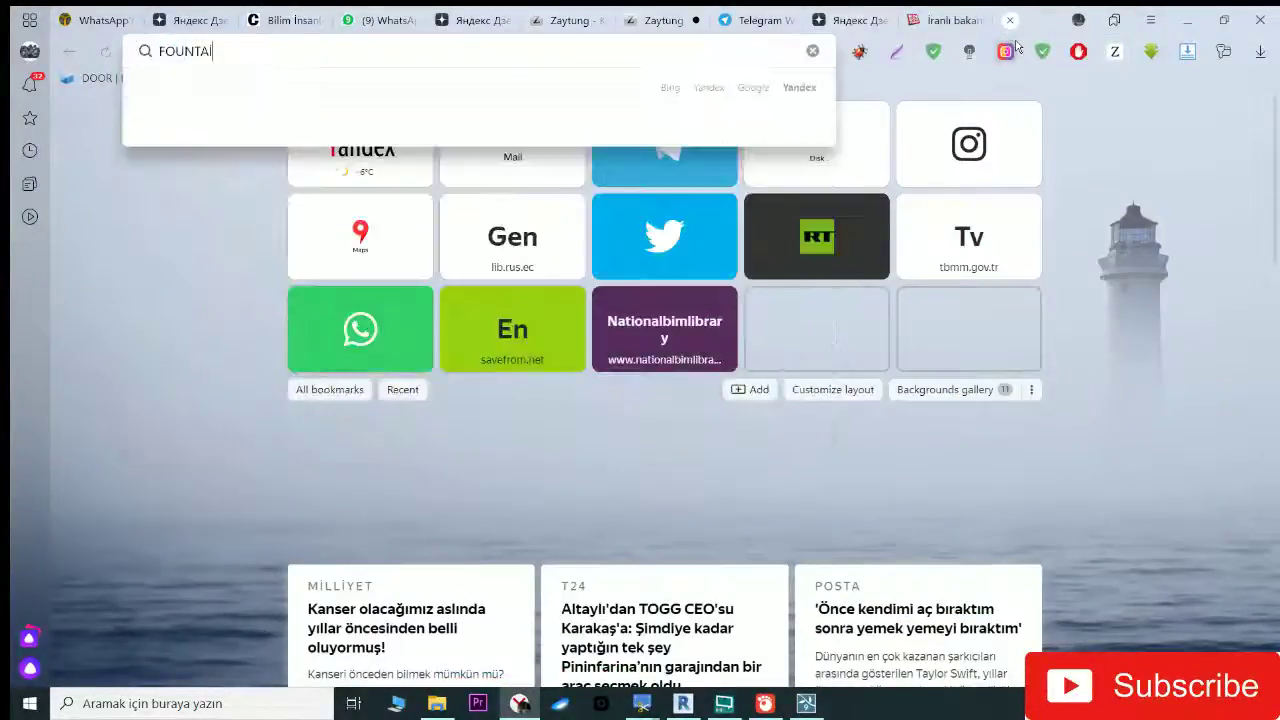
pyautogui.write('T')
pyautogui.press('Return')
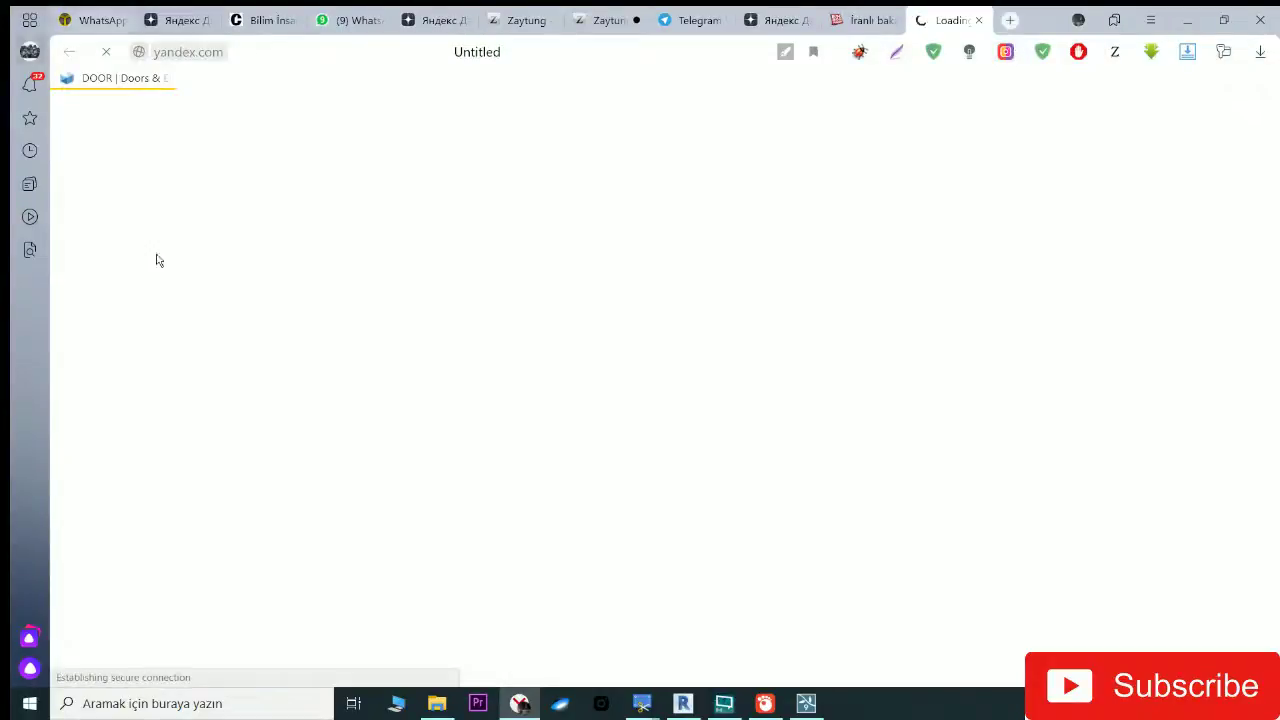
pyautogui.rightClick(272, 194)
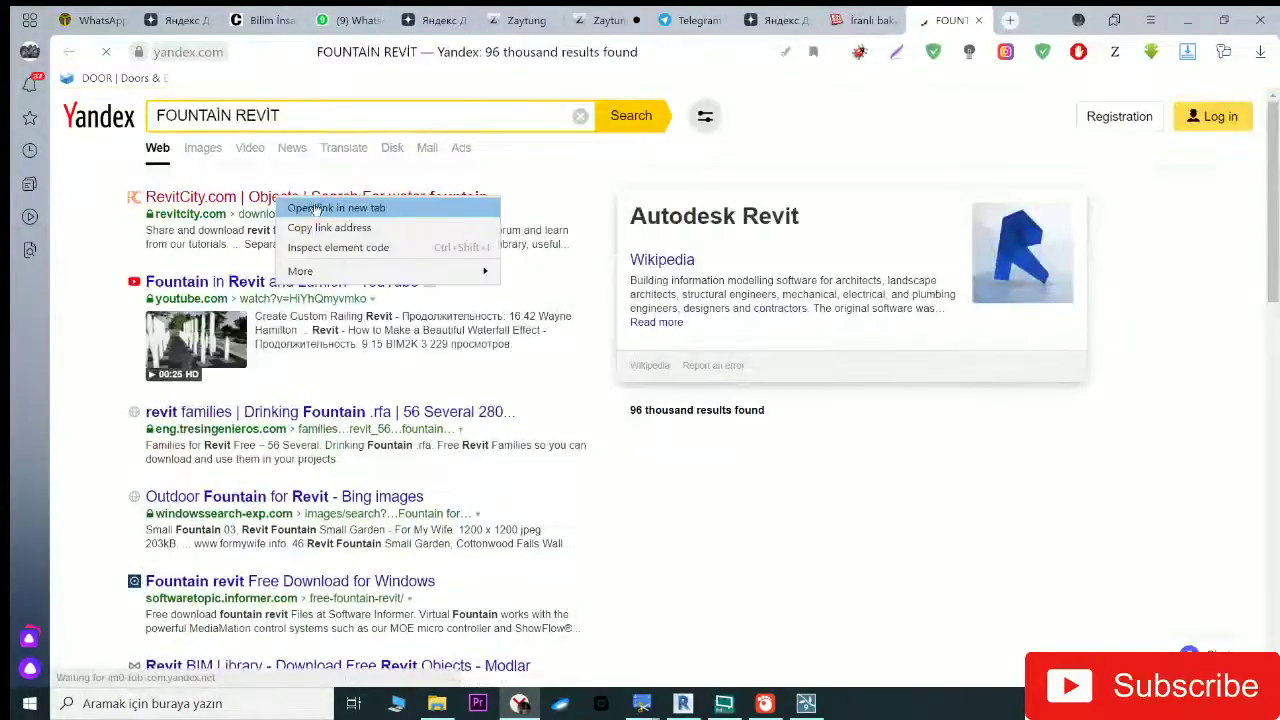
pyautogui.click(318, 207)
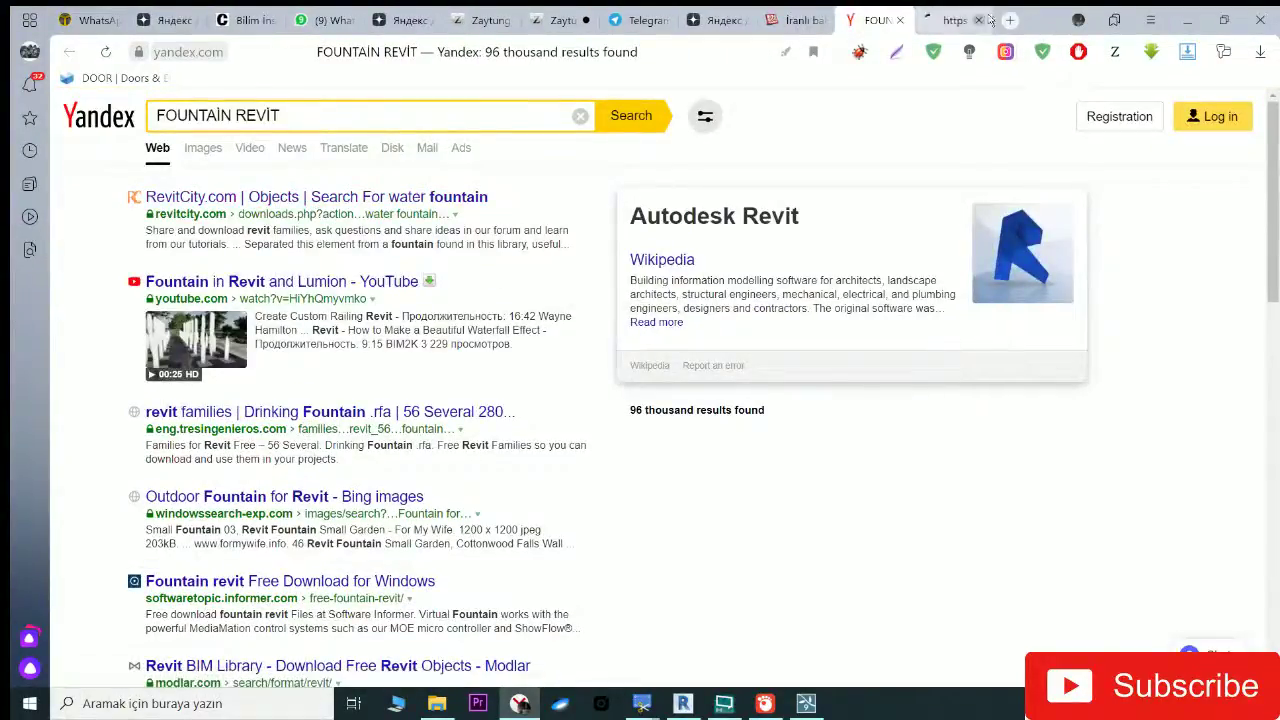
pyautogui.click(947, 12)
pyautogui.click(872, 20)
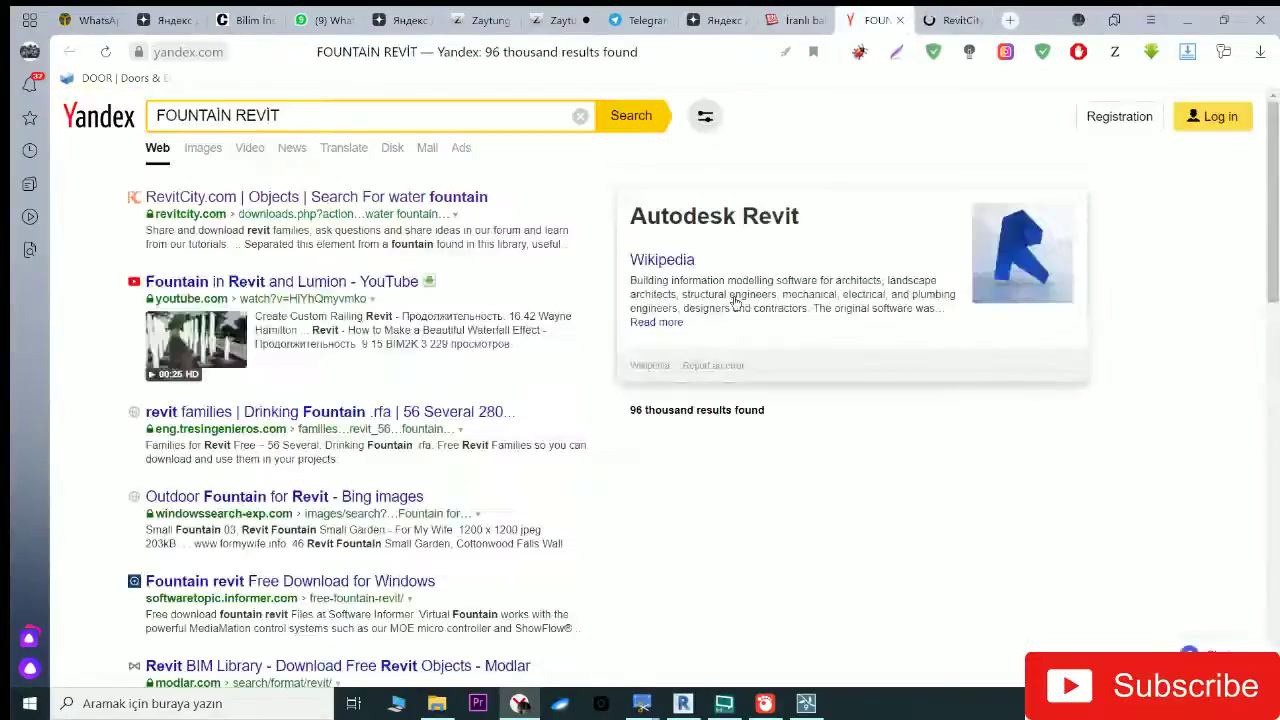
pyautogui.click(938, 12)
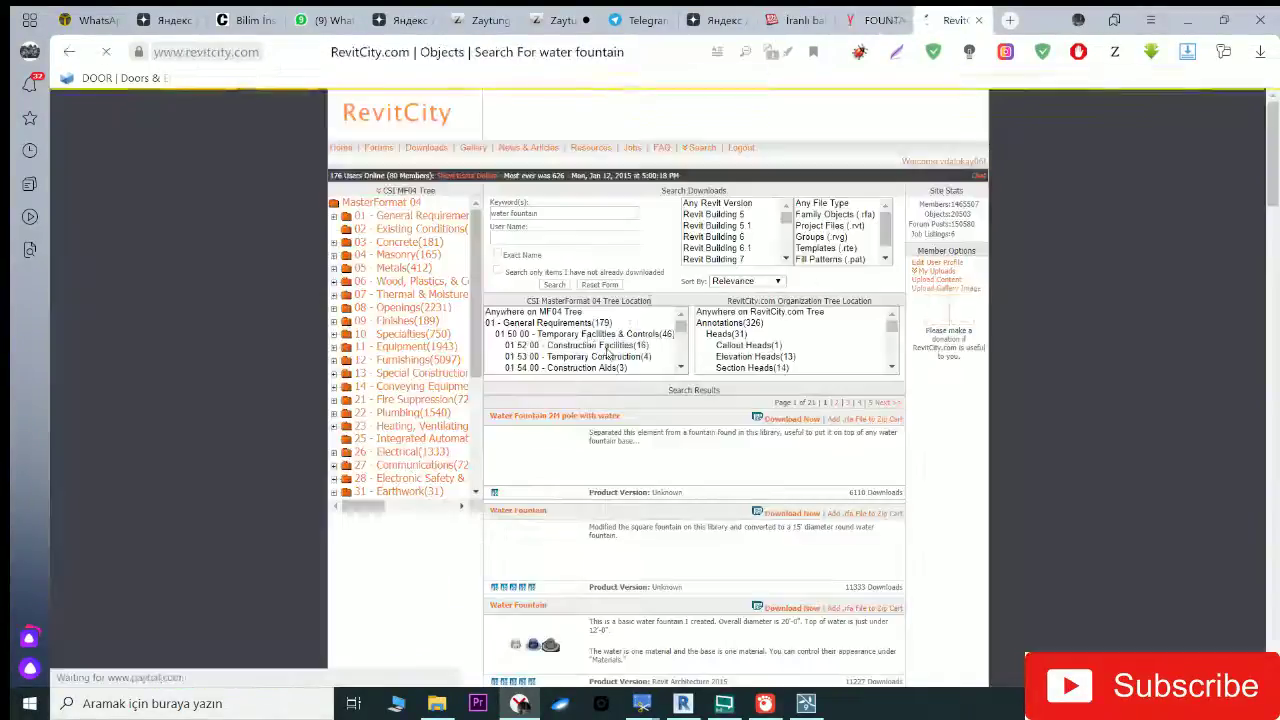
# Step: Open the fountain object page and save the family as fountain_14743
pyautogui.scroll(-3, 665, 395)
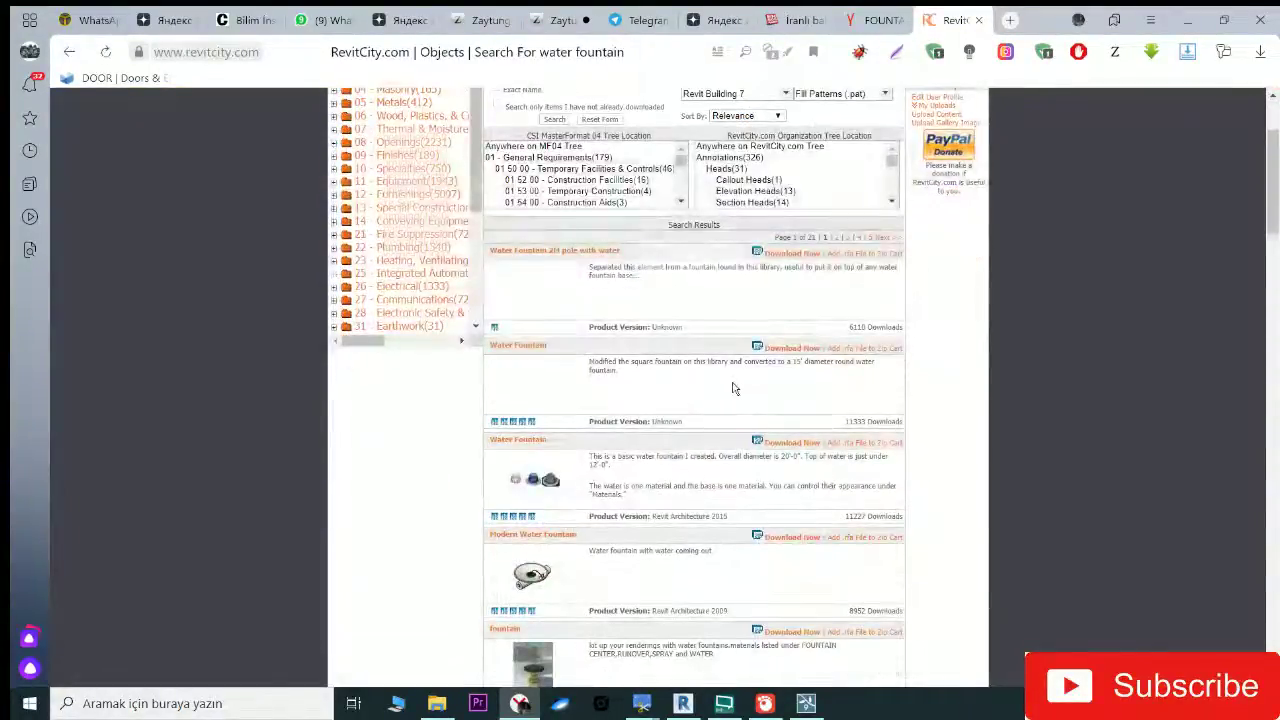
pyautogui.scroll(-3, 733, 388)
pyautogui.rightClick(517, 387)
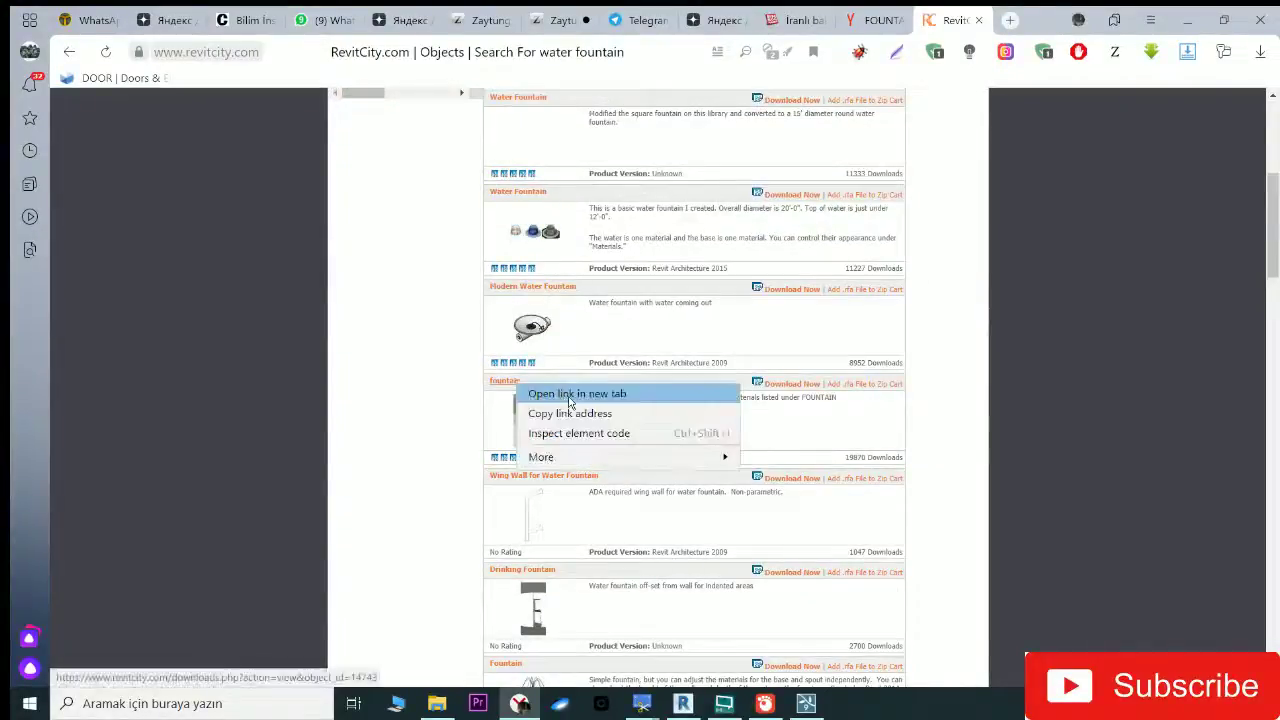
pyautogui.click(560, 395)
pyautogui.click(975, 10)
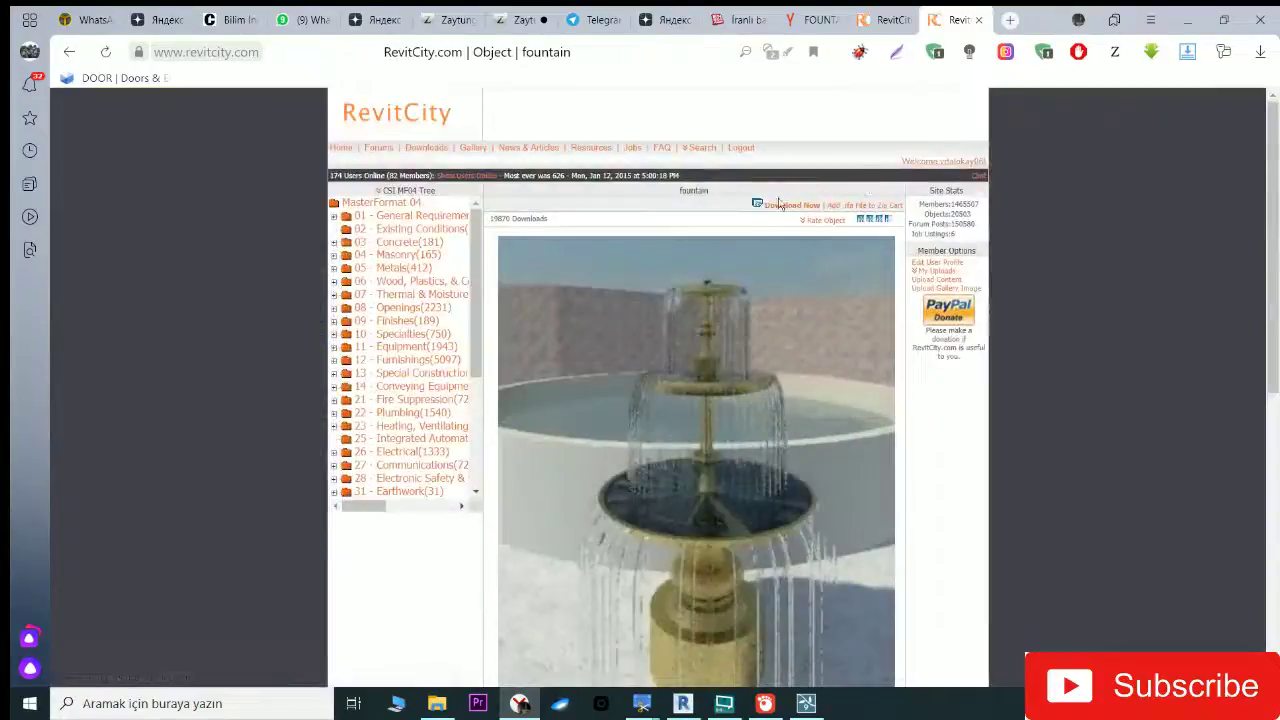
pyautogui.click(783, 213)
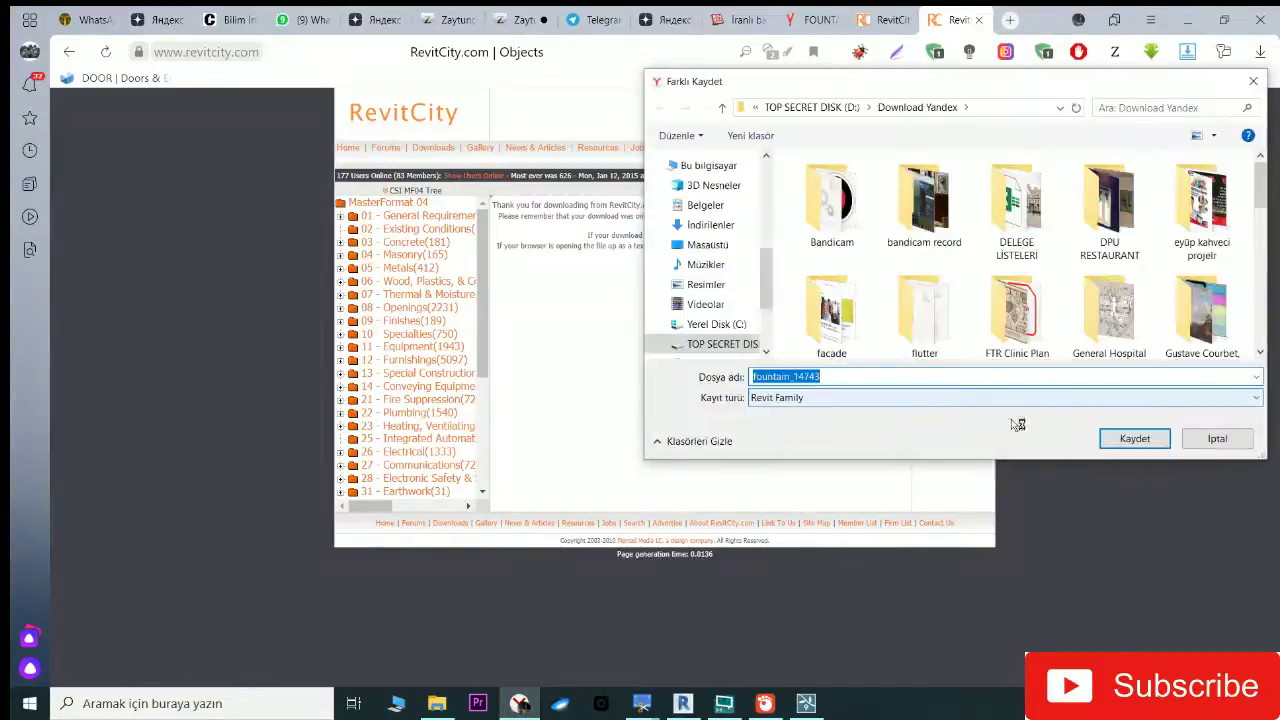
pyautogui.click(1108, 445)
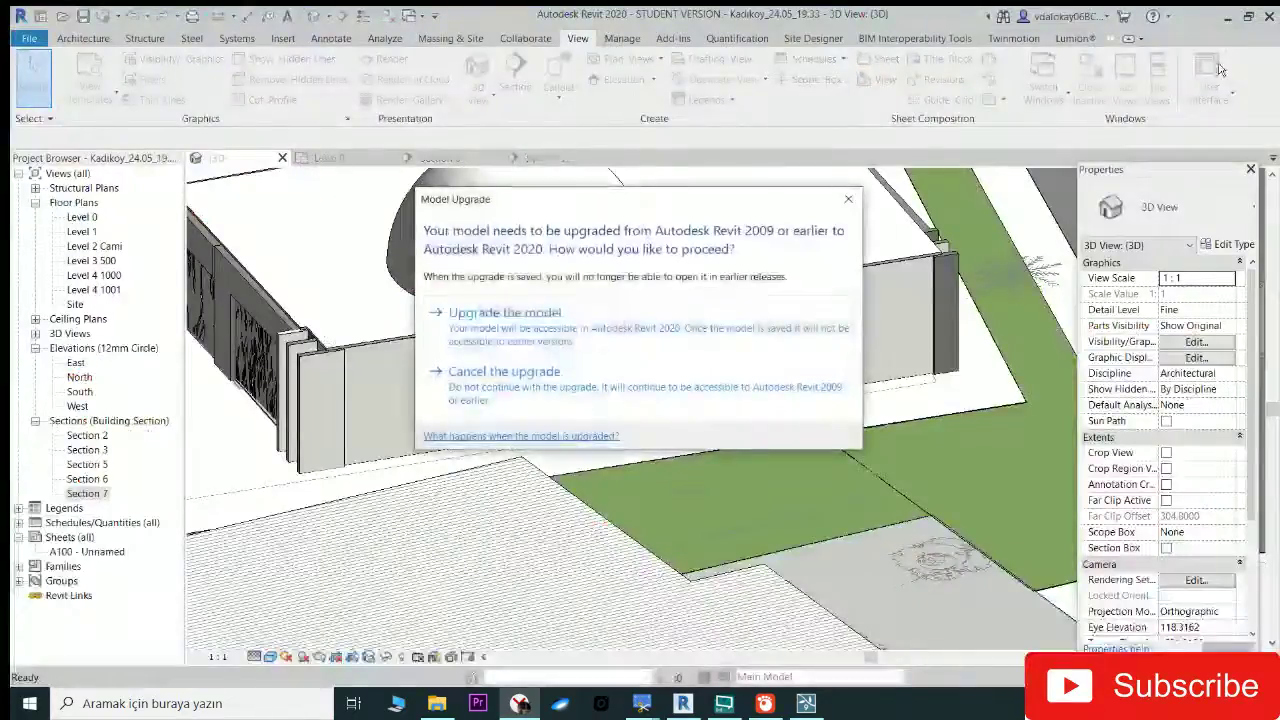
# Step: Upgrade fountain_14743 from Revit 2009, inspect it, and load it into Kadikoy_24.05_19.33
pyautogui.click(545, 314)
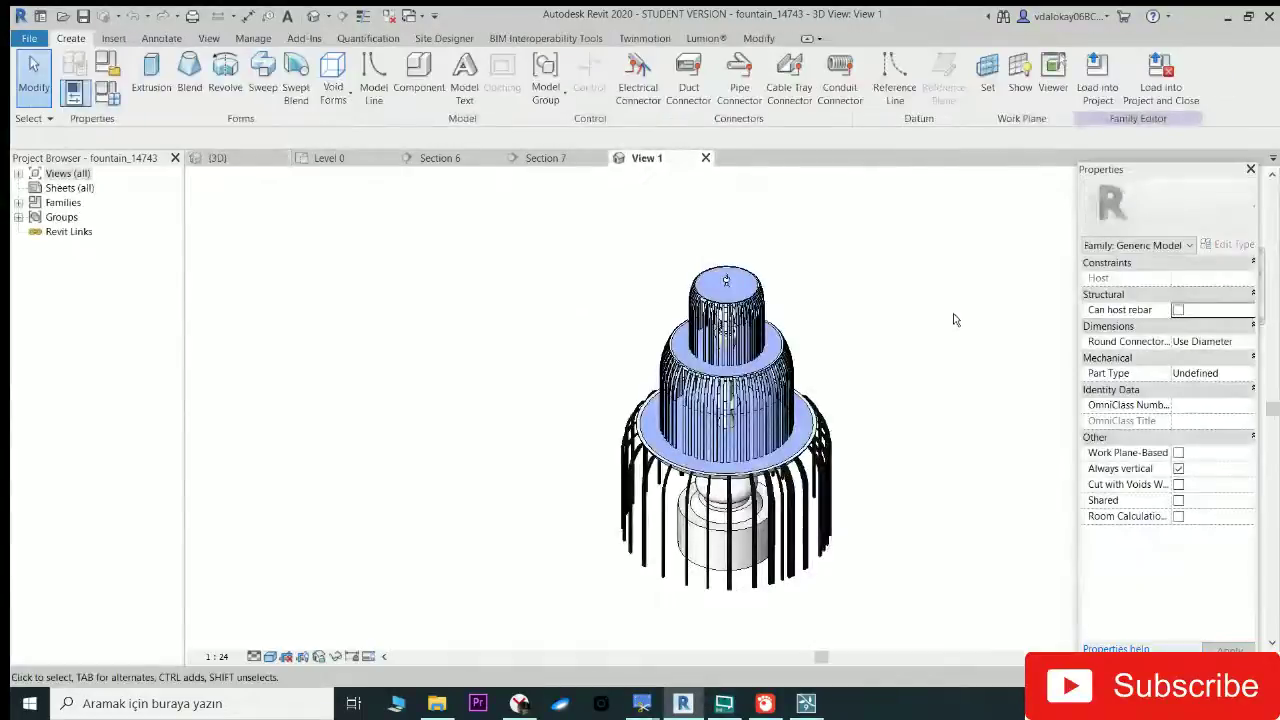
pyautogui.keyDown('shift'); pyautogui.moveTo(892, 373); pyautogui.dragTo(814, 323, button='middle'); pyautogui.keyUp('shift')
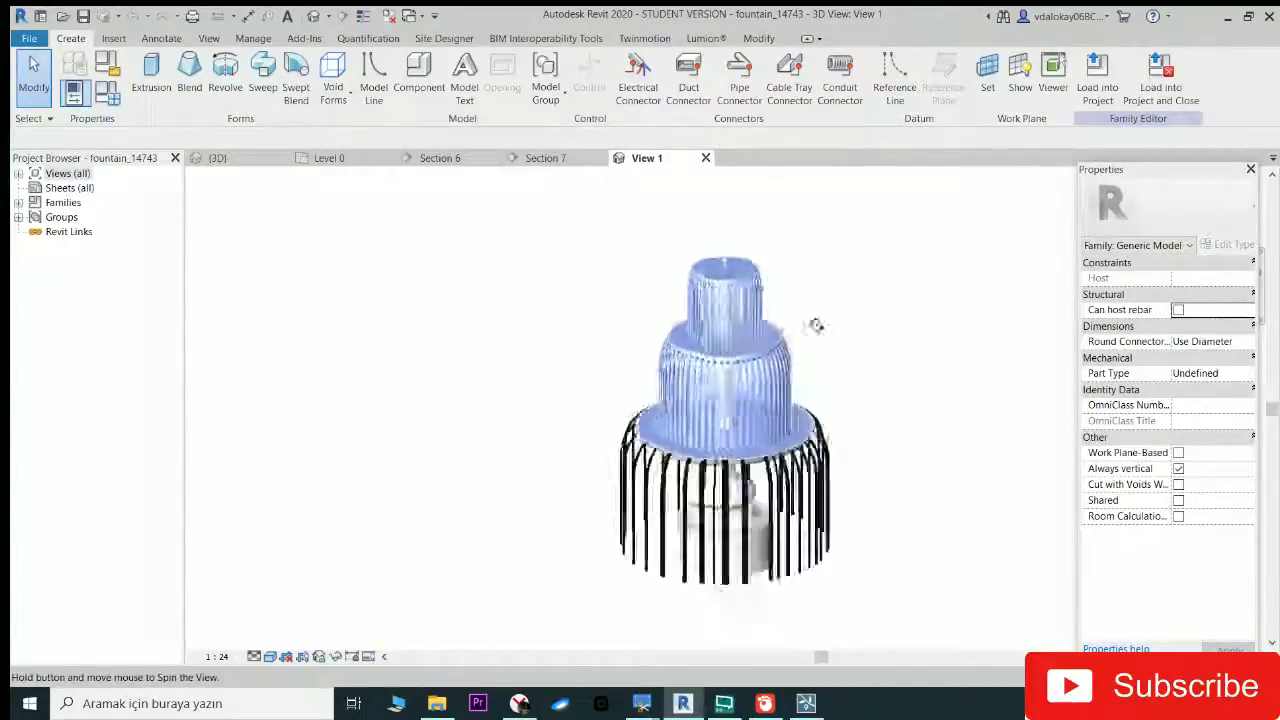
pyautogui.click(29, 38)
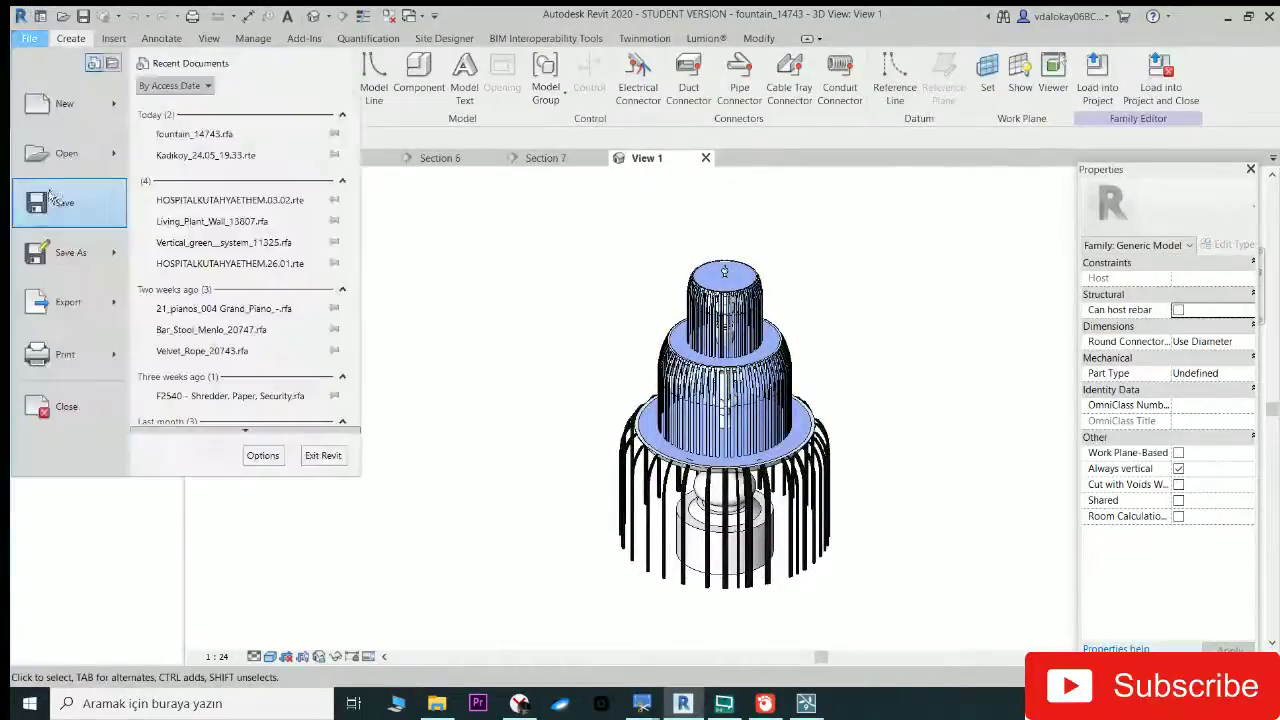
pyautogui.click(296, 261)
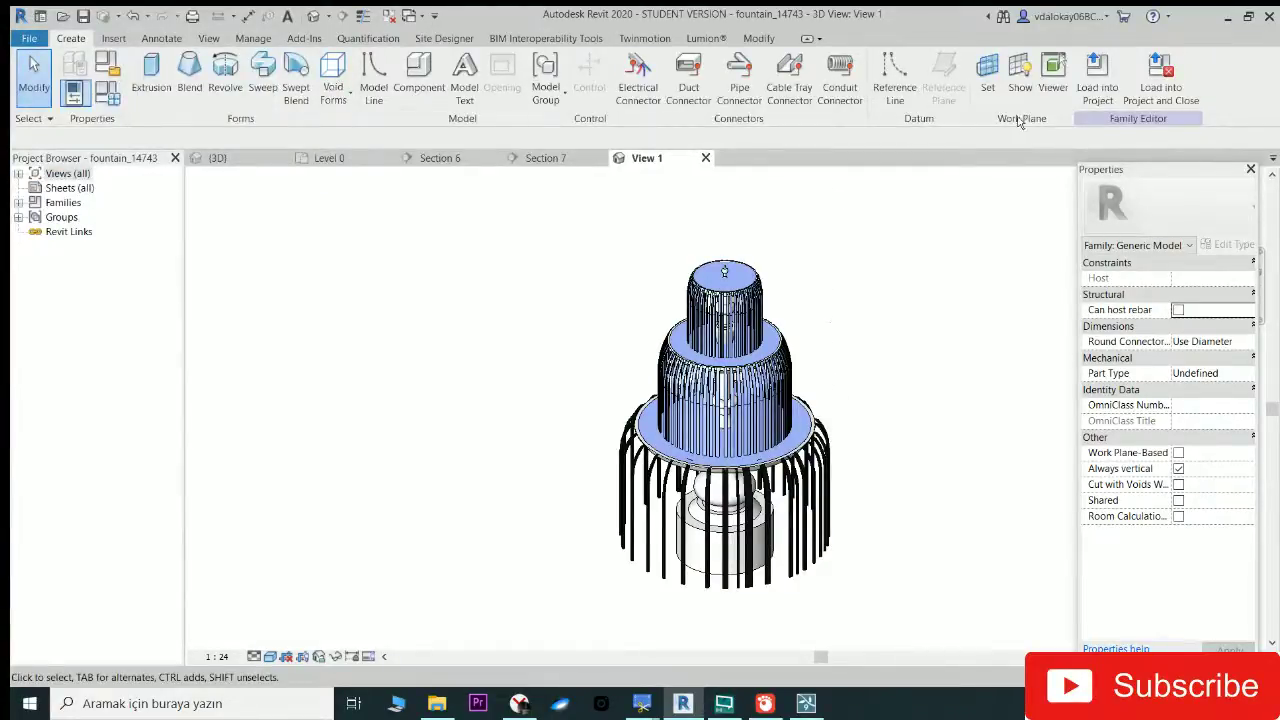
pyautogui.click(1108, 88)
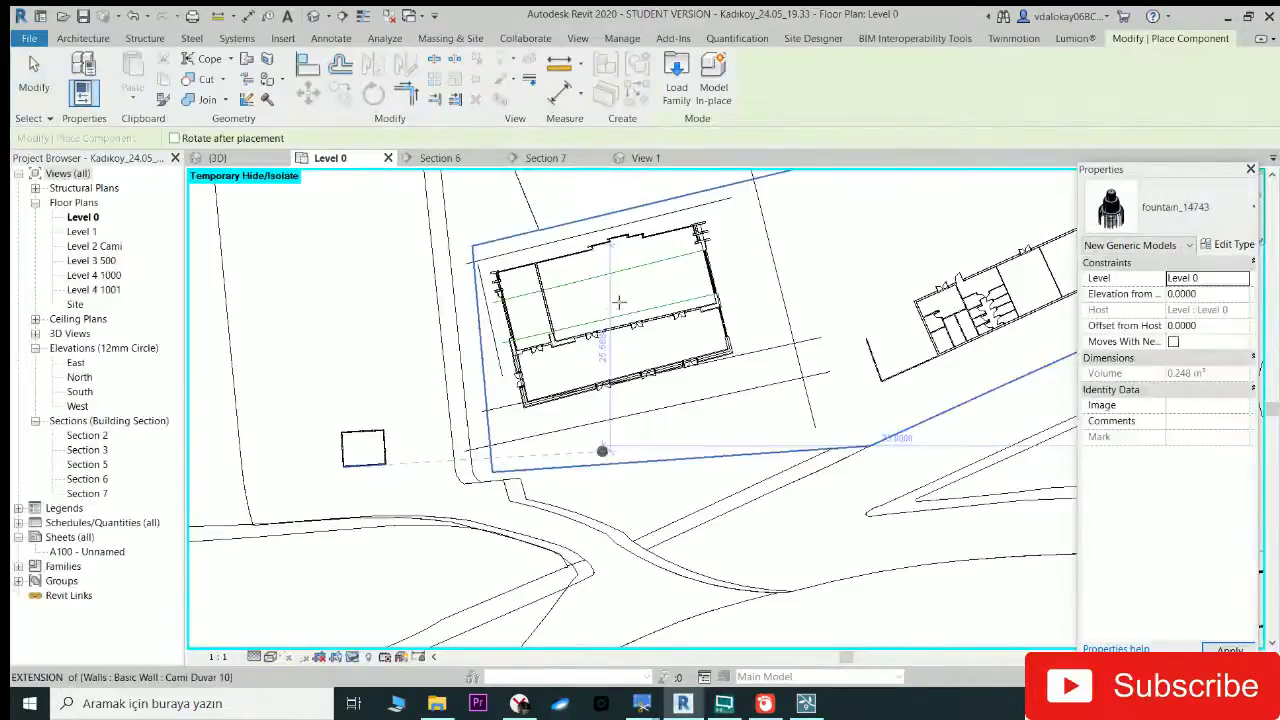
# Step: Place a fountain_14743 instance inside the mosque on Level 0 and check it in 3D
pyautogui.scroll(3, 600, 275)
pyautogui.scroll(3, 626, 270)
pyautogui.moveTo(629, 300)
pyautogui.mouseDown(button='middle')
pyautogui.moveTo(526, 460)
pyautogui.moveTo(514, 457)
pyautogui.mouseUp(button='middle')
pyautogui.scroll(-3, 563, 383)
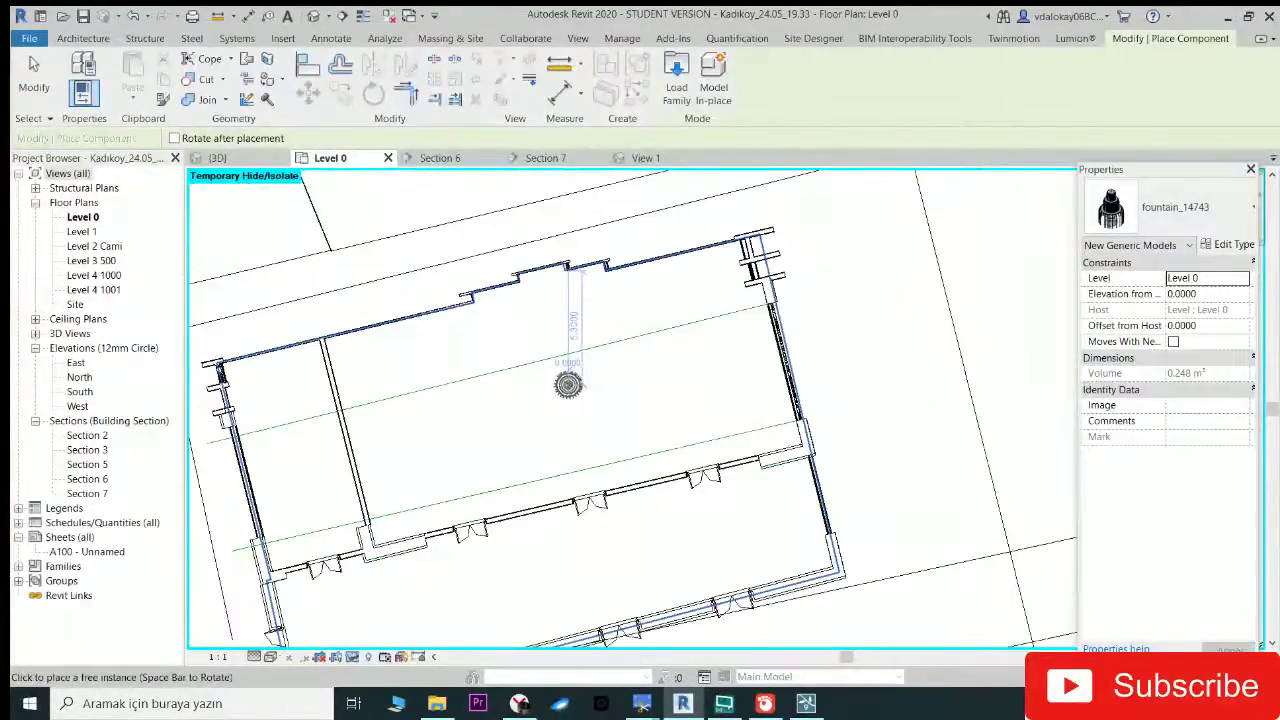
pyautogui.click(646, 377)
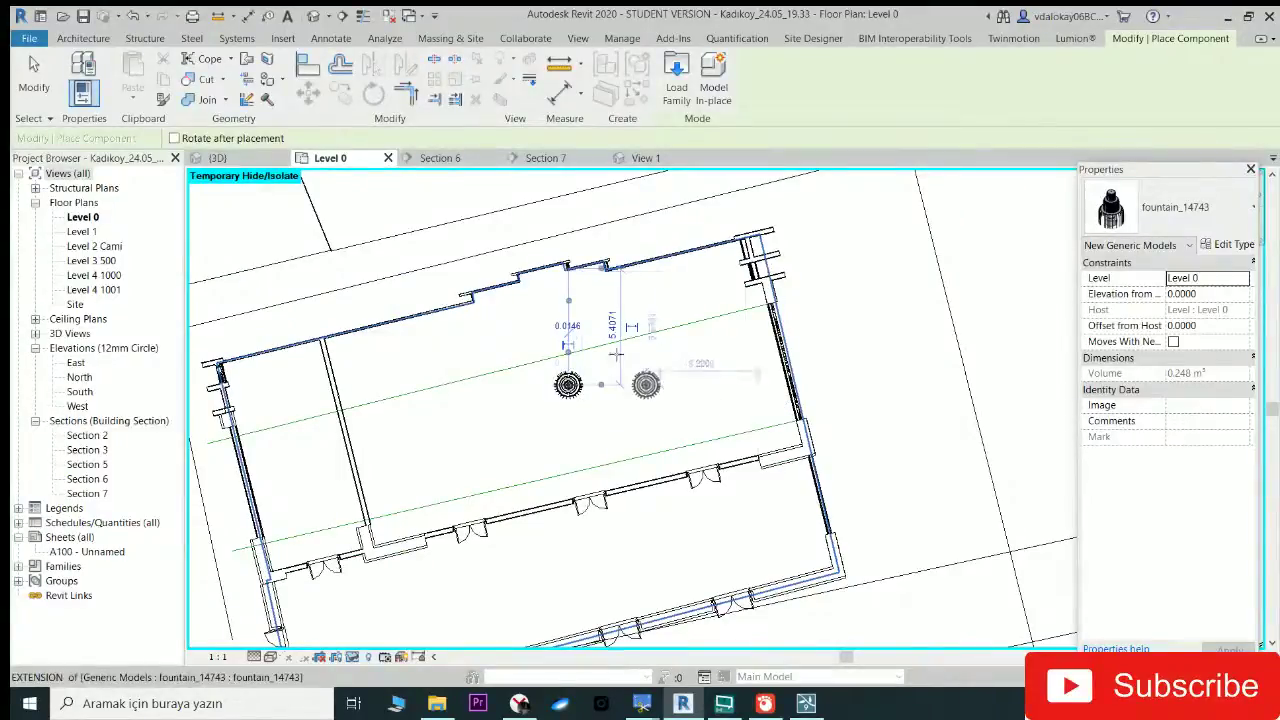
pyautogui.click(314, 17)
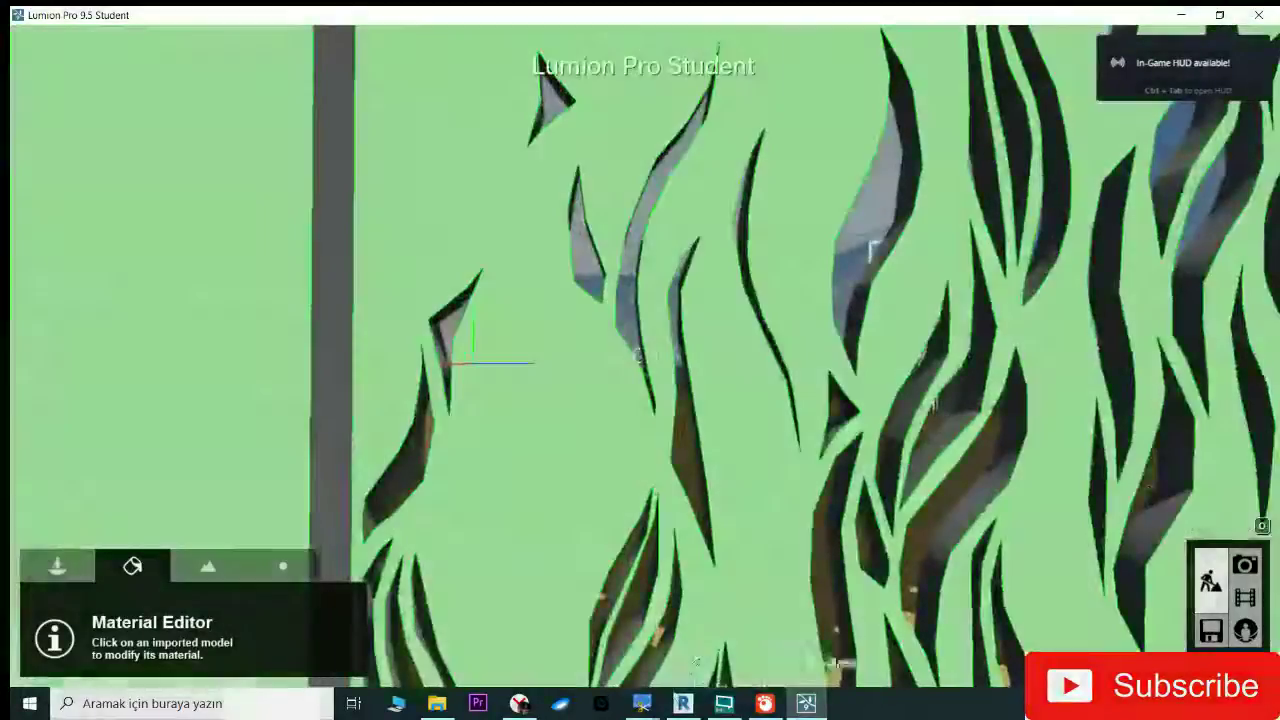
pyautogui.click(682, 703)
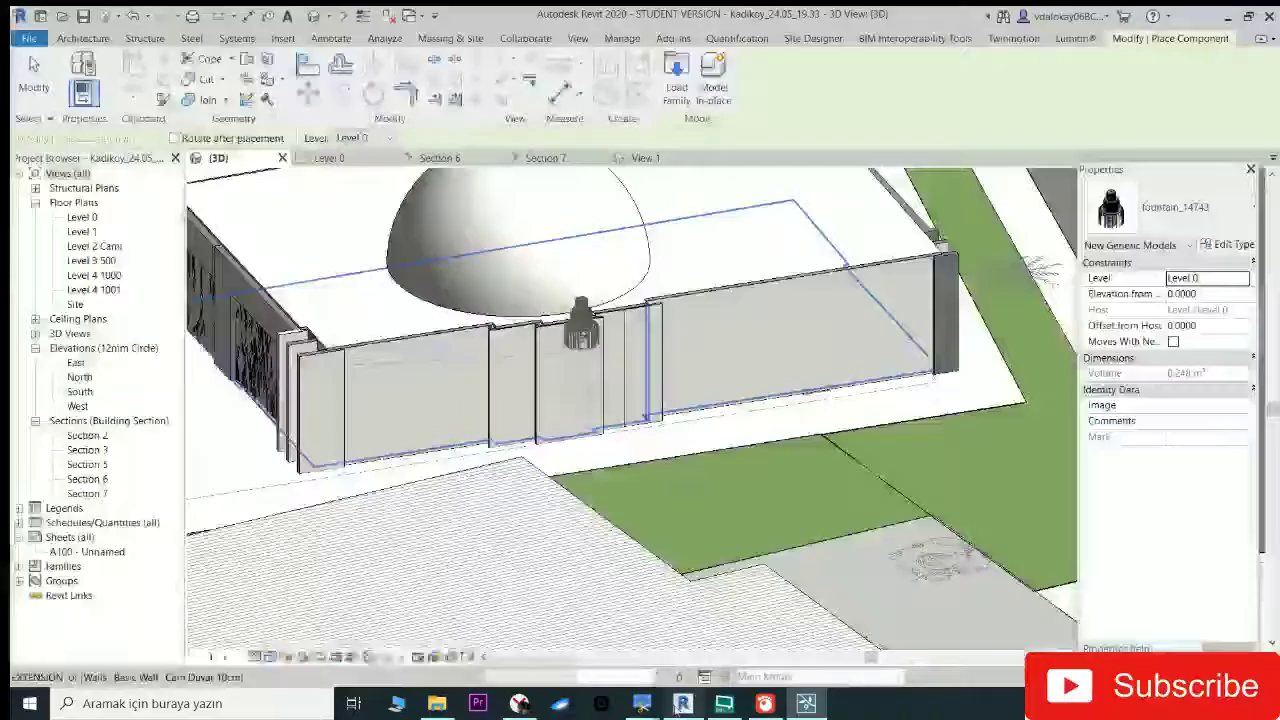
# Step: Stop placing fountains and select the roof floor slab around the dome
pyautogui.press('Escape')
pyautogui.press('Escape')
pyautogui.click(677, 300)
pyautogui.moveTo(677, 300)
pyautogui.keyDown('shift'); pyautogui.mouseDown(button='middle')
pyautogui.moveTo(422, 337)
pyautogui.moveTo(440, 325)
pyautogui.mouseUp(button='middle'); pyautogui.keyUp('shift')
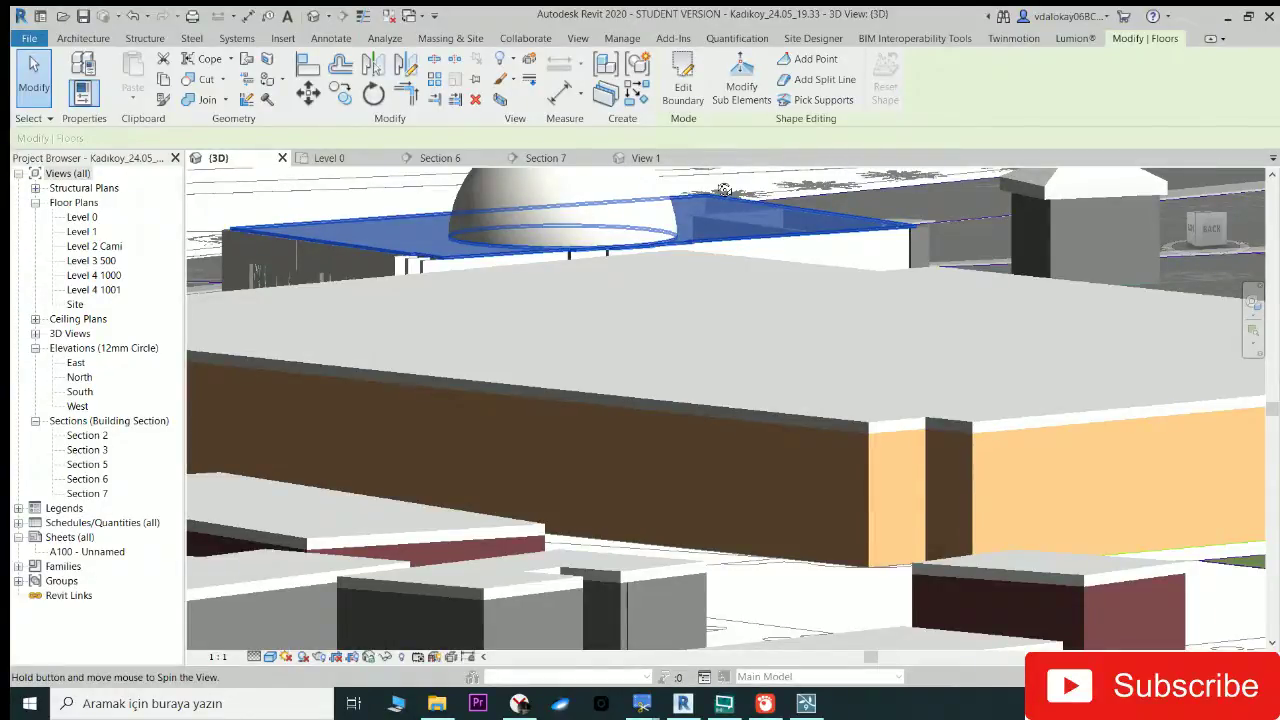
# Step: Temporarily hide the roof floor slab surrounding the dome
pyautogui.keyDown('shift'); pyautogui.moveTo(724, 190); pyautogui.dragTo(738, 157, button='middle'); pyautogui.keyUp('shift')
pyautogui.press('Escape')
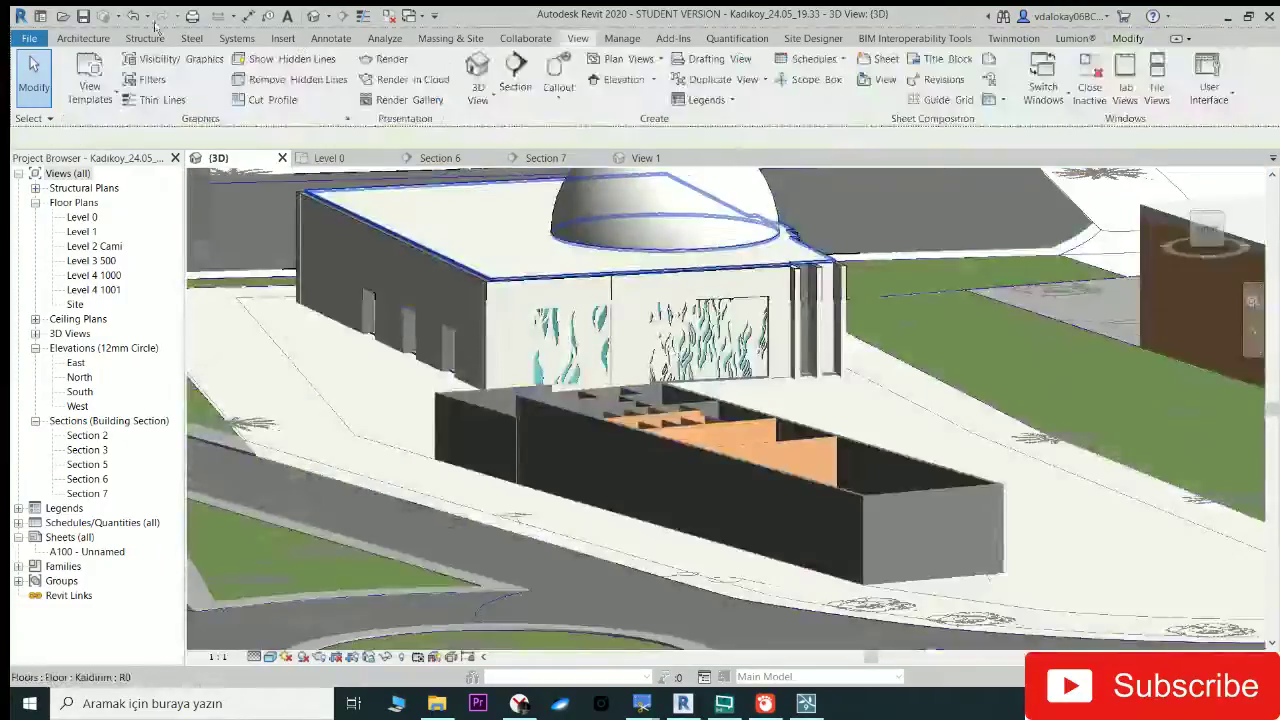
pyautogui.keyDown('shift'); pyautogui.moveTo(790, 233); pyautogui.dragTo(850, 300, button='middle'); pyautogui.keyUp('shift')
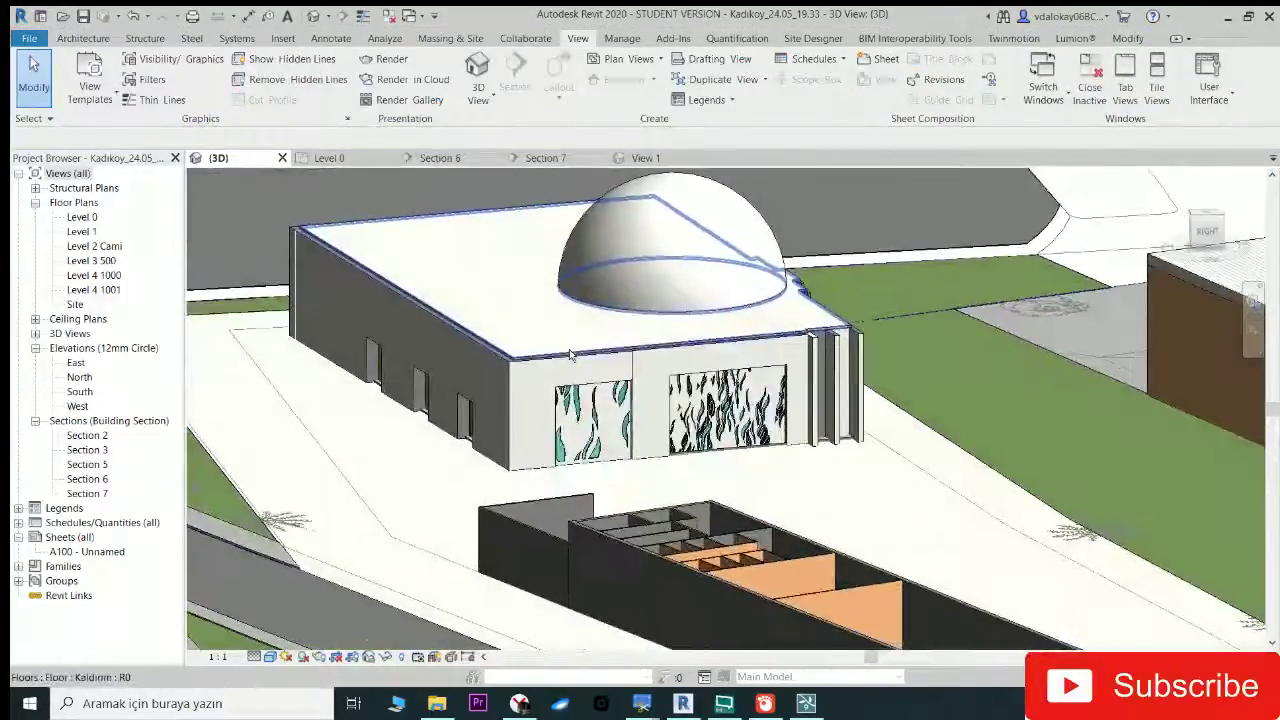
pyautogui.click(870, 320)
pyautogui.scroll(2, 888, 331)
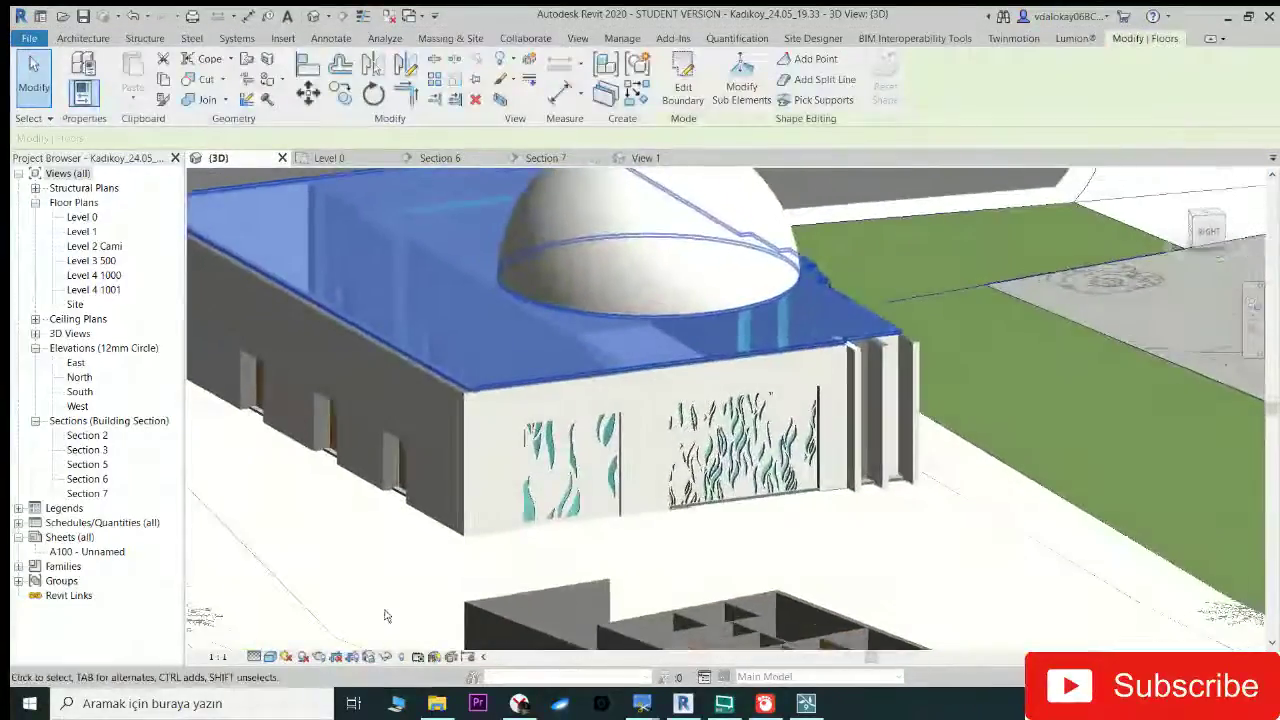
pyautogui.click(386, 656)
pyautogui.click(409, 617)
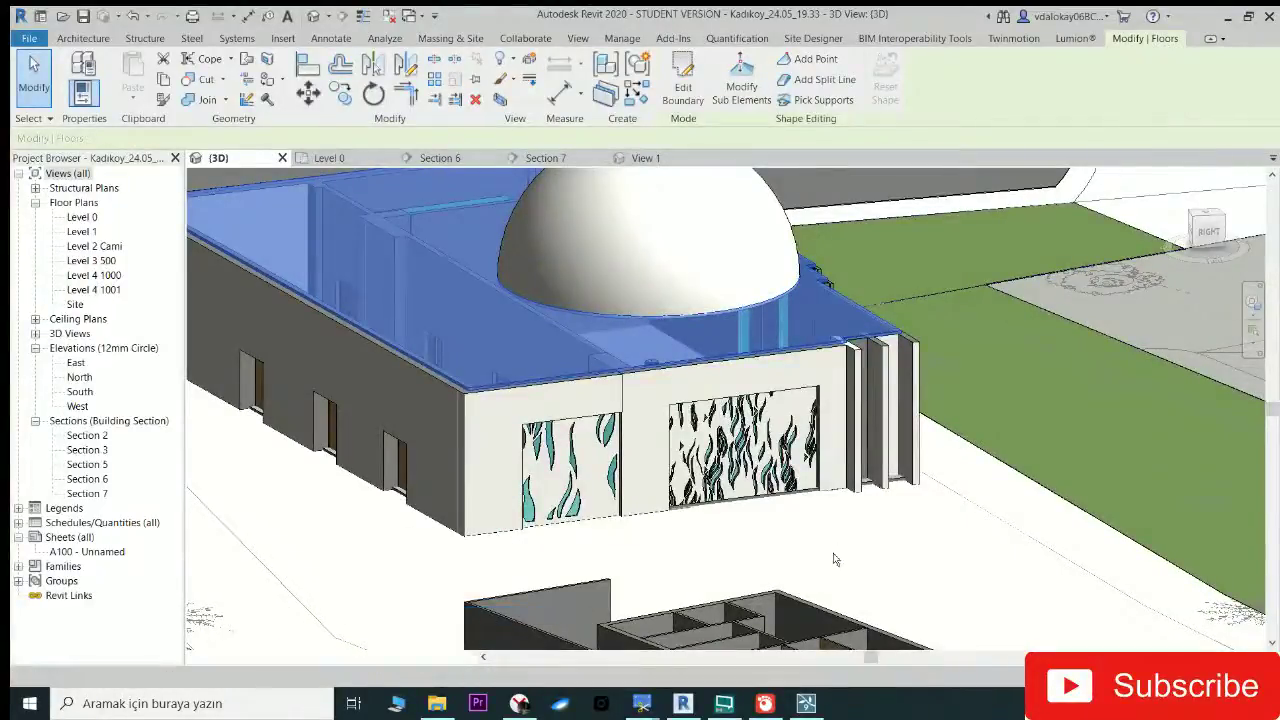
# Step: Temporarily hide the floor slab covering the site
pyautogui.scroll(2, 703, 318)
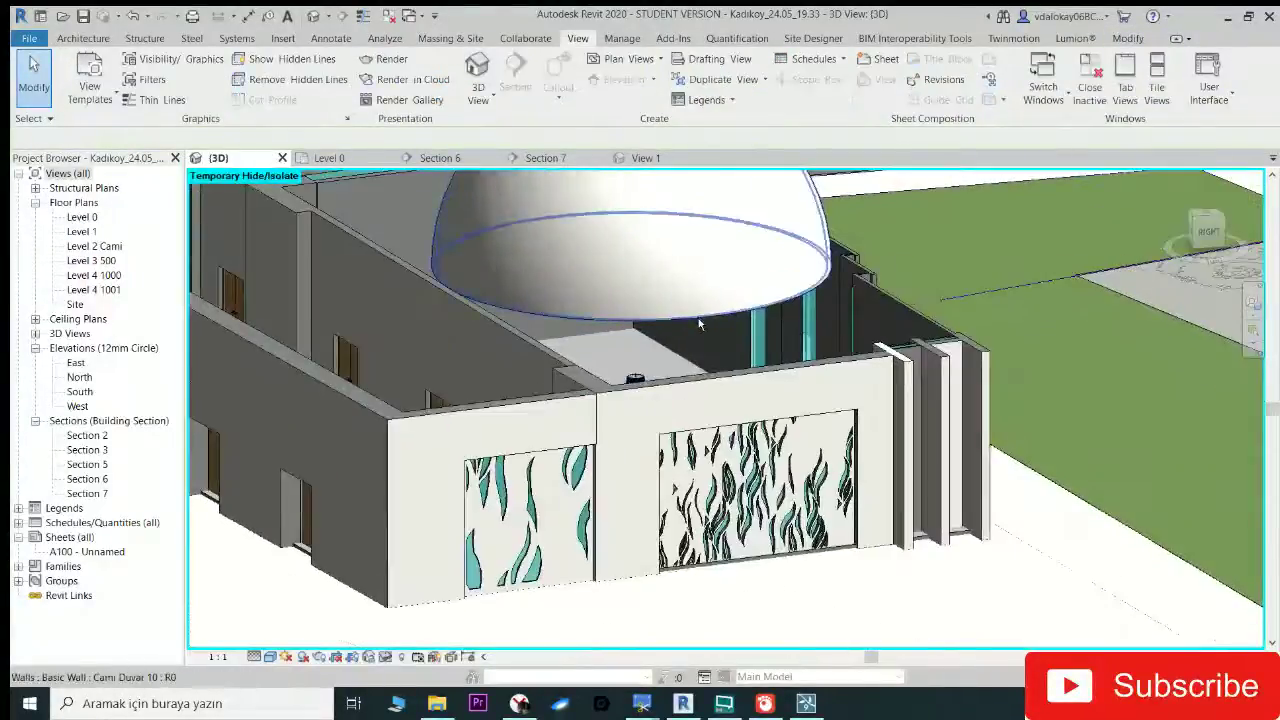
pyautogui.scroll(-5, 703, 318)
pyautogui.keyDown('shift'); pyautogui.moveTo(703, 318); pyautogui.dragTo(690, 290, button='middle'); pyautogui.keyUp('shift')
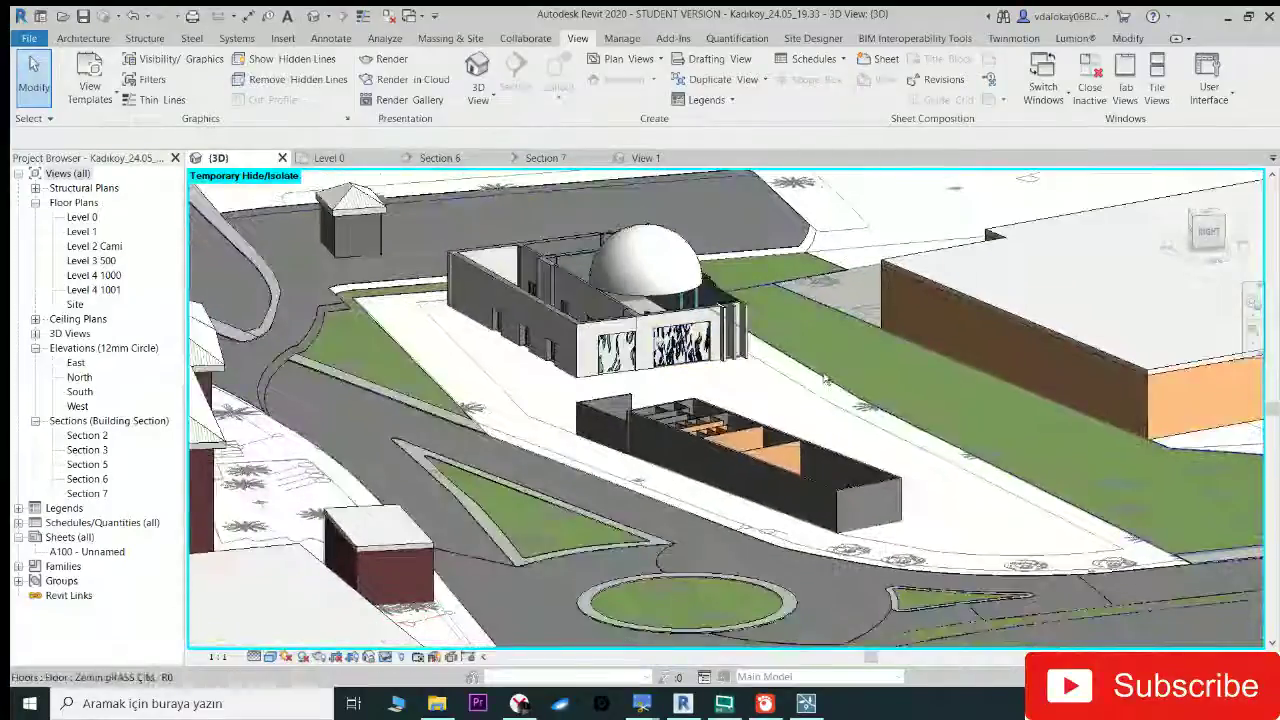
pyautogui.scroll(4, 812, 452)
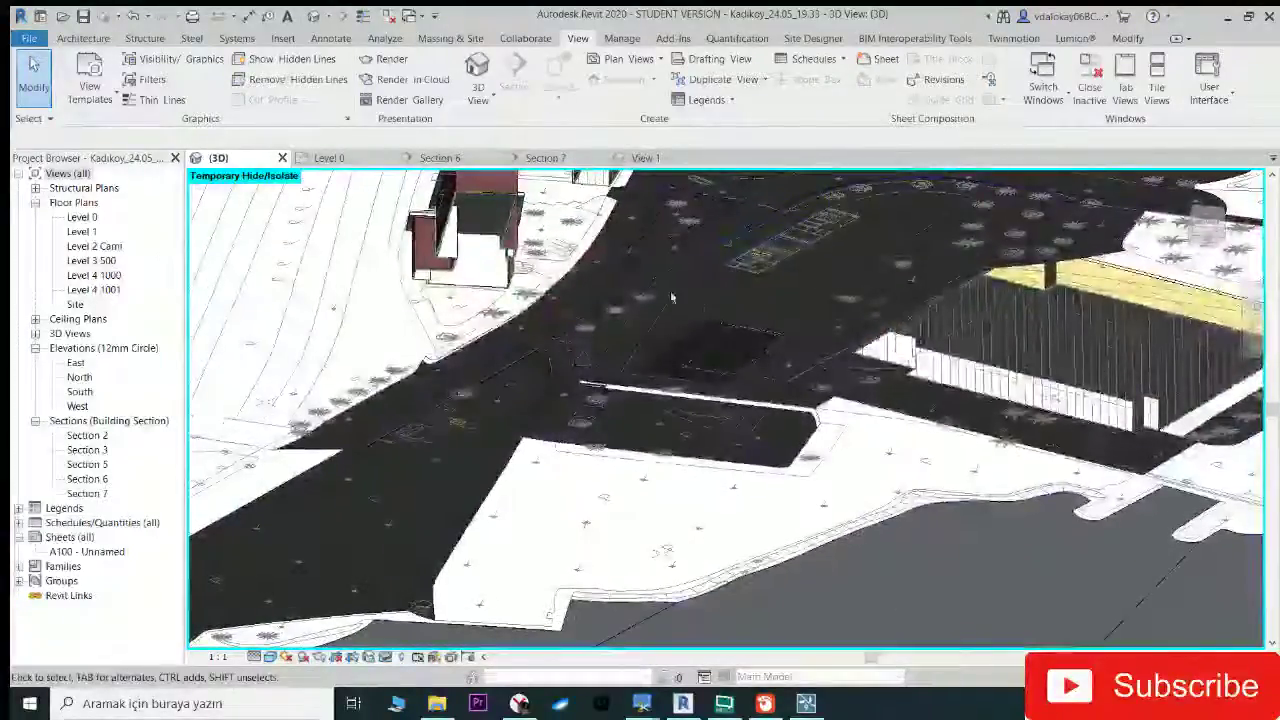
pyautogui.click(686, 396)
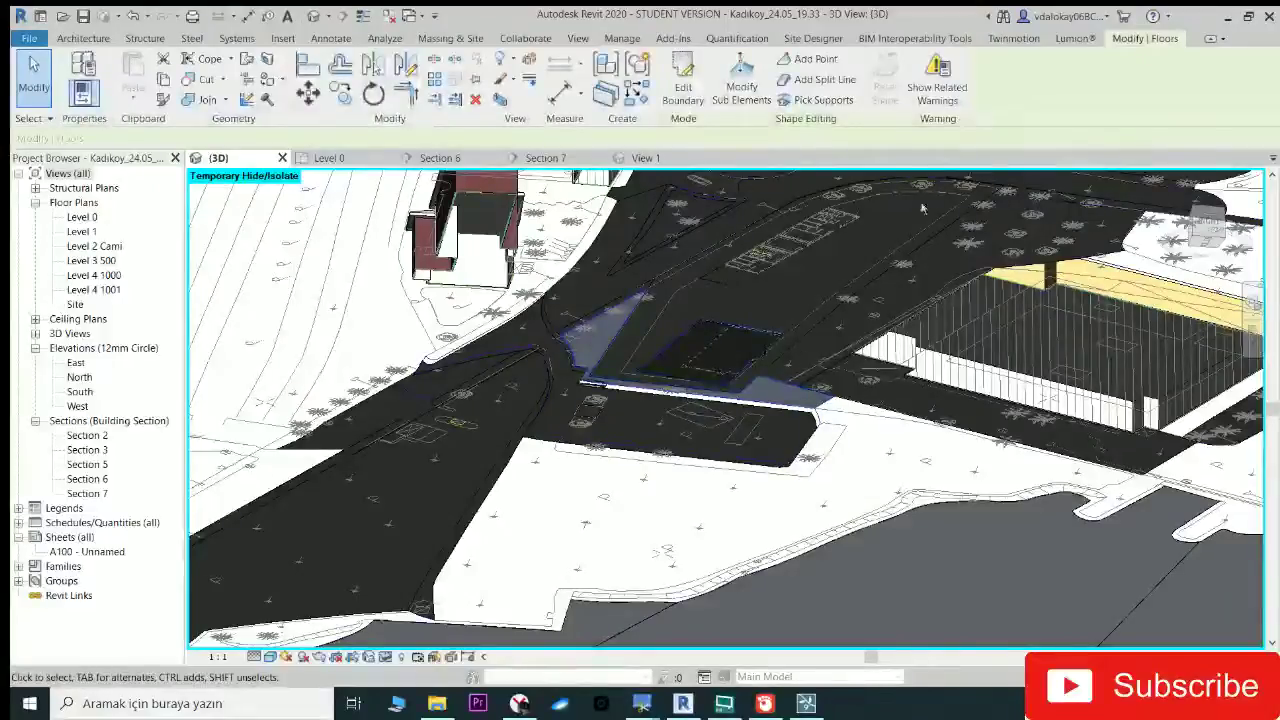
pyautogui.keyDown('shift'); pyautogui.moveTo(918, 240); pyautogui.dragTo(916, 318, button='middle'); pyautogui.keyUp('shift')
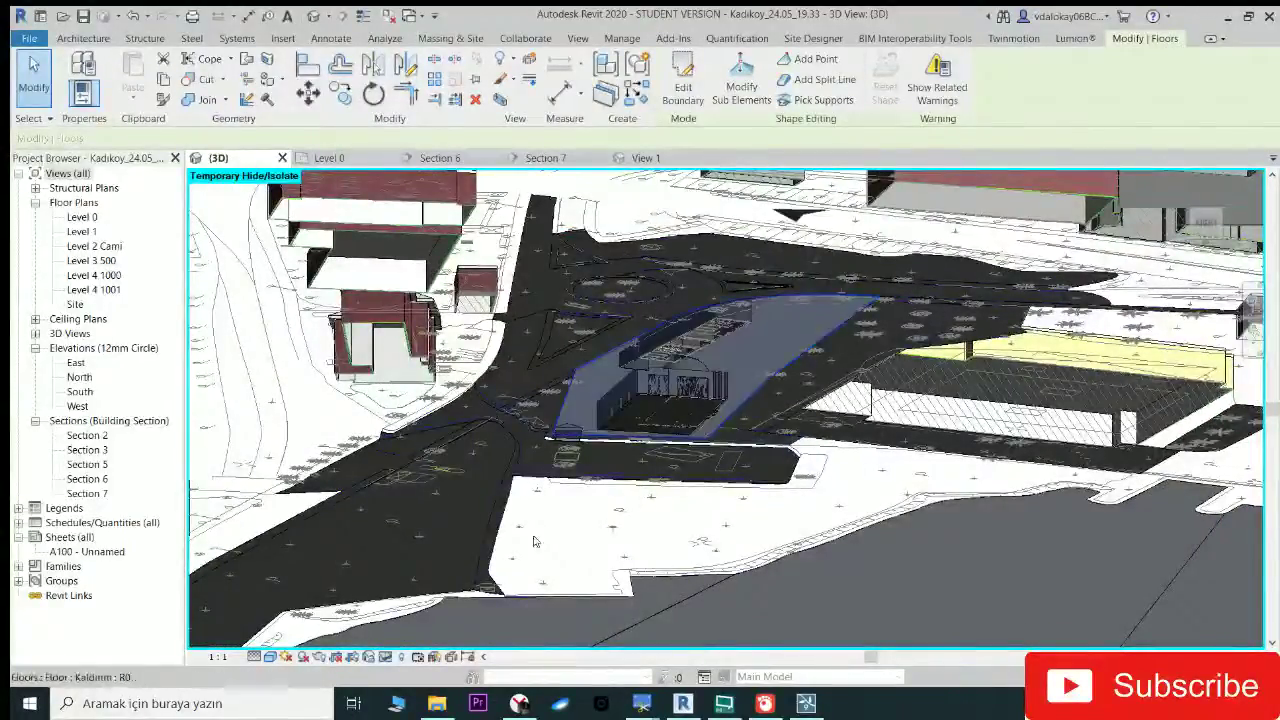
pyautogui.click(385, 659)
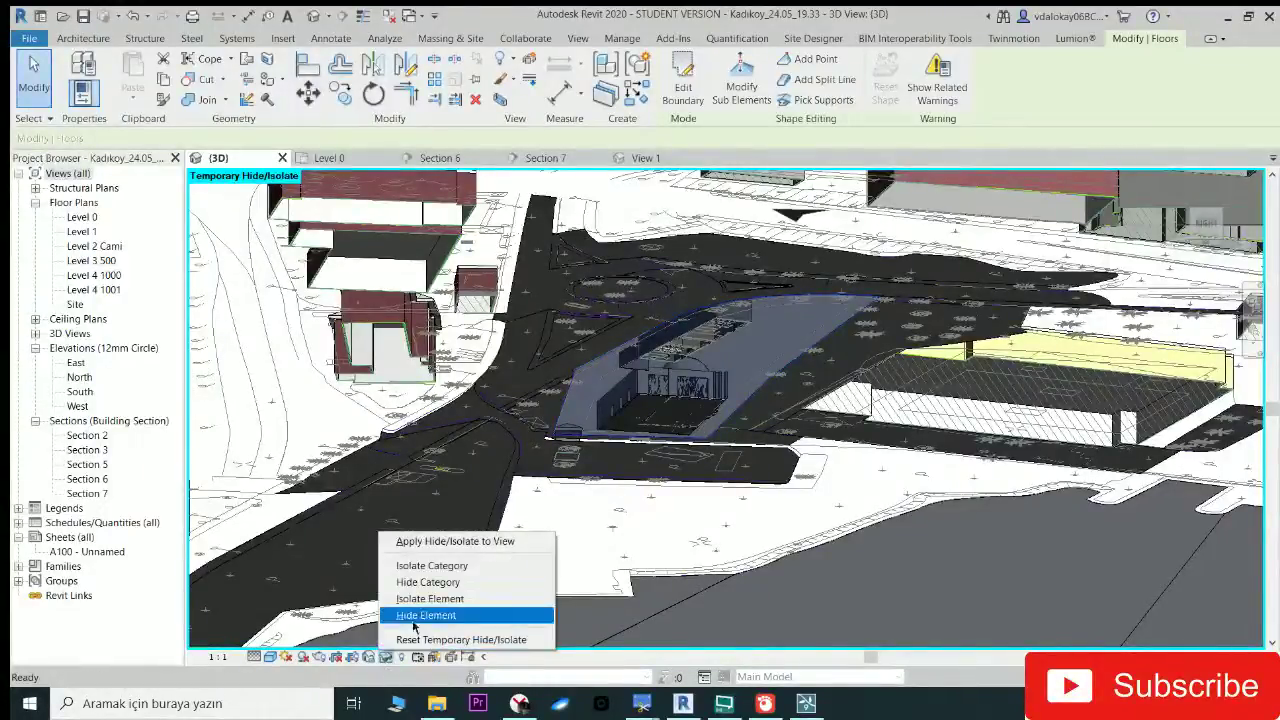
pyautogui.click(413, 617)
# Step: Hide the interior floor slab to reveal the fountain, then select the dome's circular wall
pyautogui.scroll(3, 766, 366)
pyautogui.scroll(3, 766, 366)
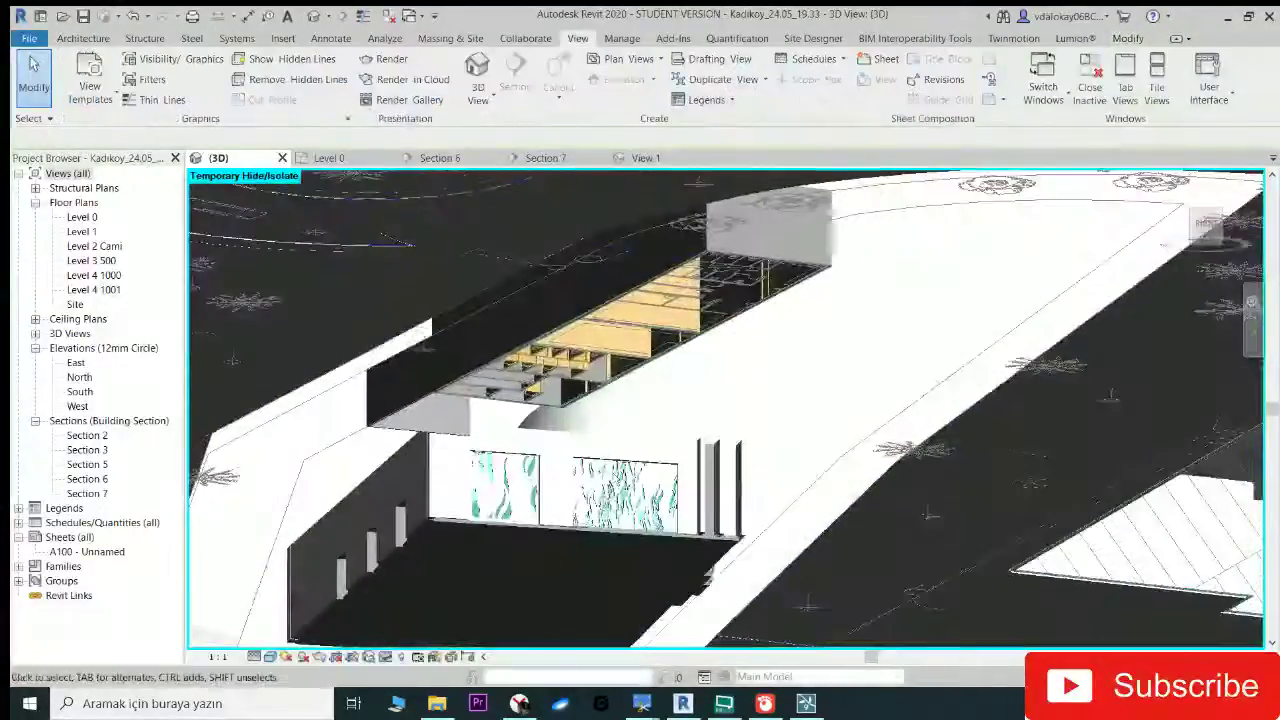
pyautogui.moveTo(620, 420)
pyautogui.keyDown('shift'); pyautogui.mouseDown(button='middle')
pyautogui.moveTo(563, 470)
pyautogui.moveTo(500, 560)
pyautogui.mouseUp(button='middle'); pyautogui.keyUp('shift')
pyautogui.click(563, 470)
pyautogui.click(385, 657)
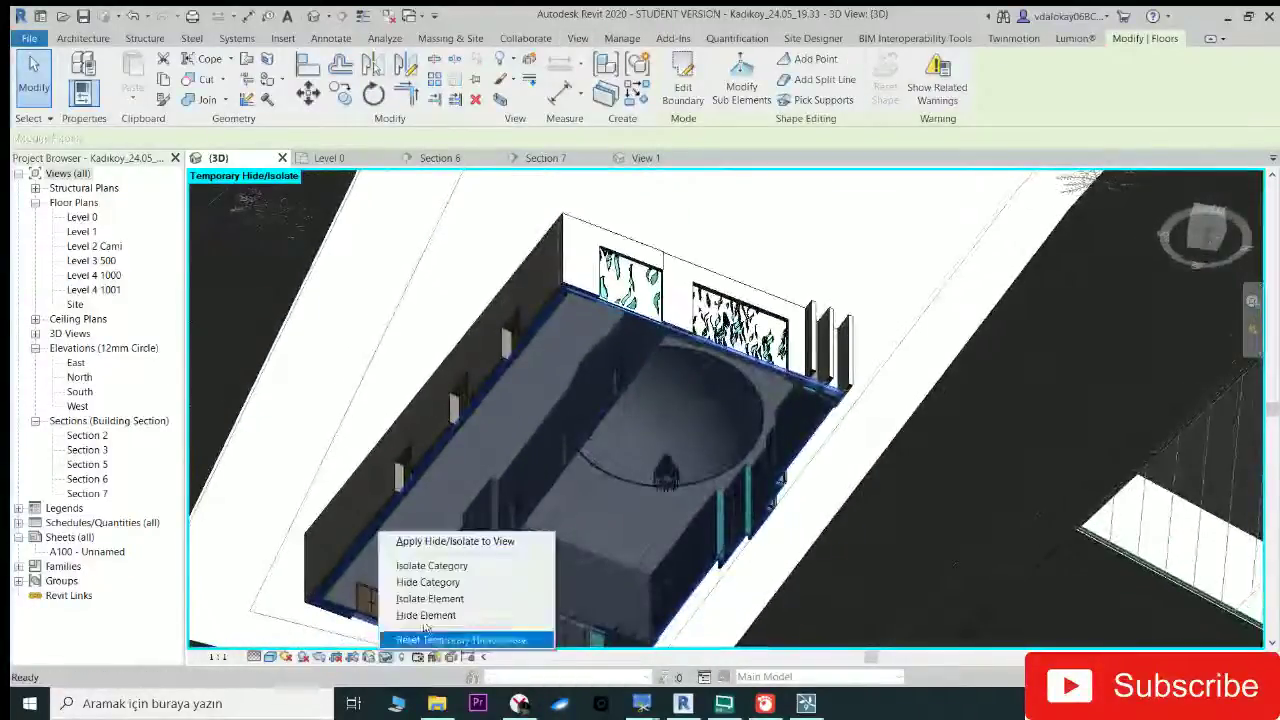
pyautogui.click(425, 615)
pyautogui.scroll(3, 674, 452)
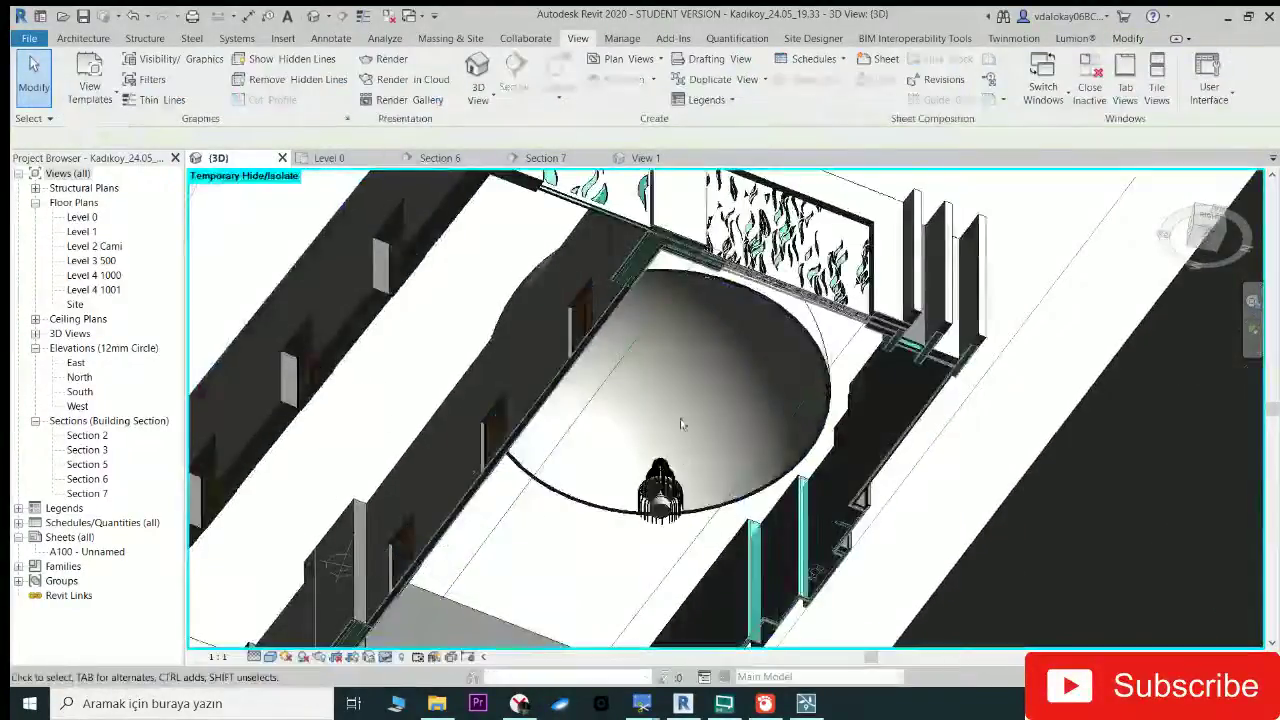
pyautogui.click(740, 508)
pyautogui.keyDown('shift'); pyautogui.moveTo(743, 503); pyautogui.dragTo(697, 449, button='middle'); pyautogui.keyUp('shift')
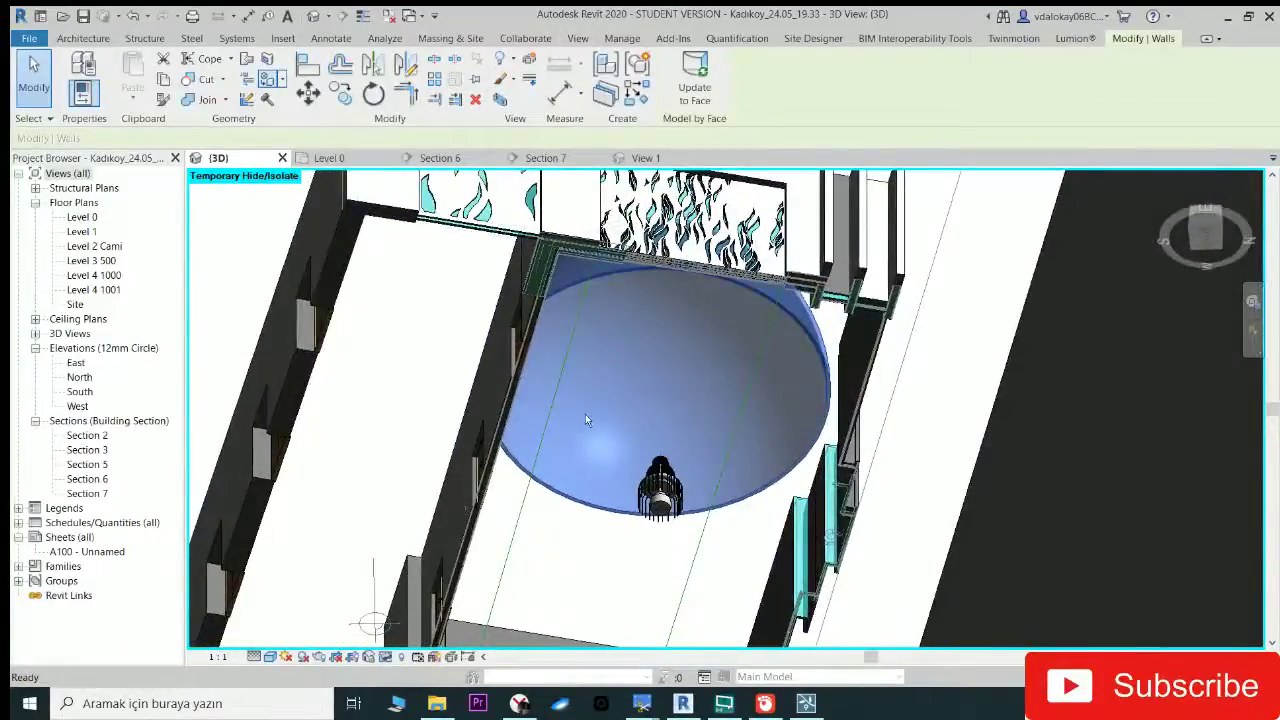
# Step: Paint the dome face with the Blue Glass material using PT
pyautogui.press('p')
pyautogui.press('t')
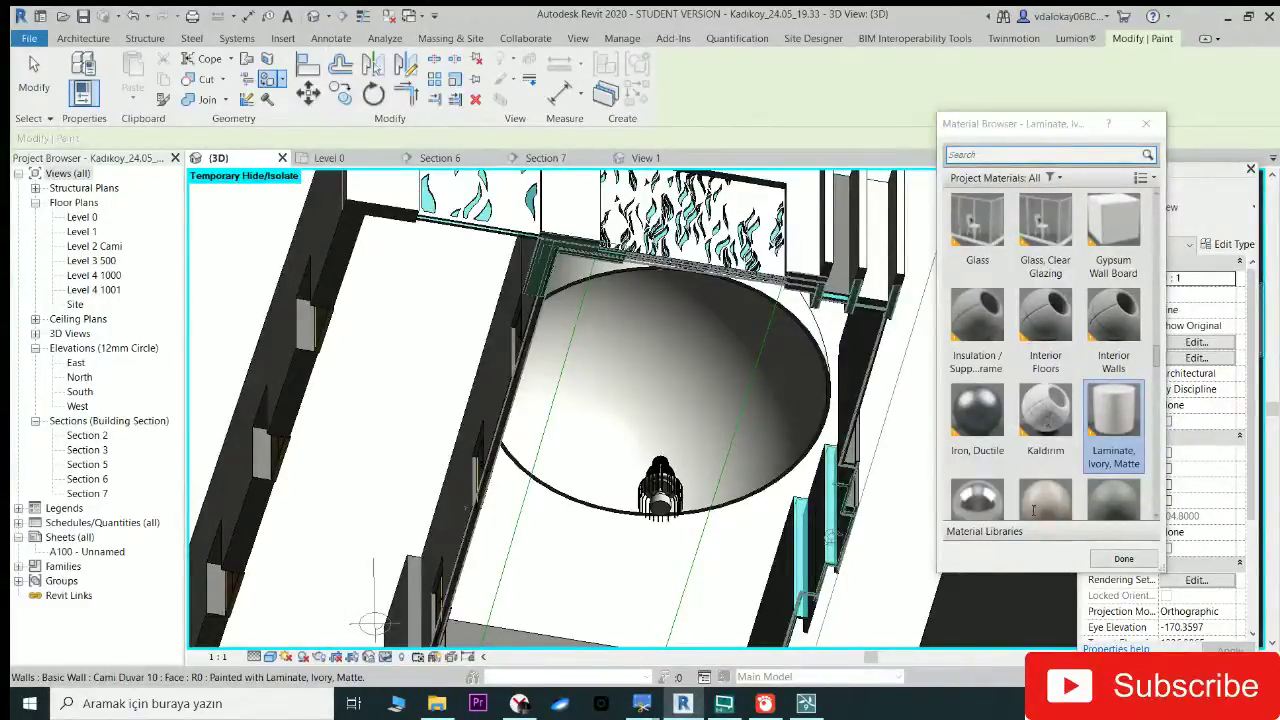
pyautogui.scroll(-1, 1117, 487)
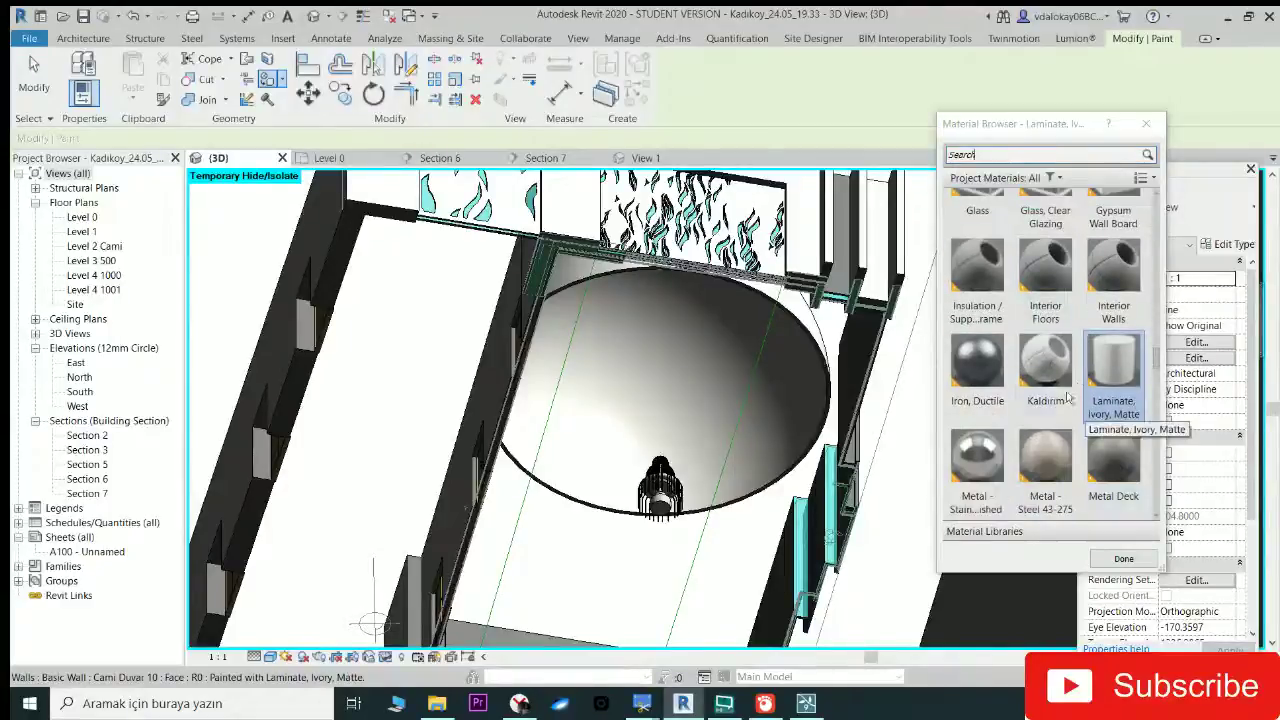
pyautogui.scroll(1, 1057, 203)
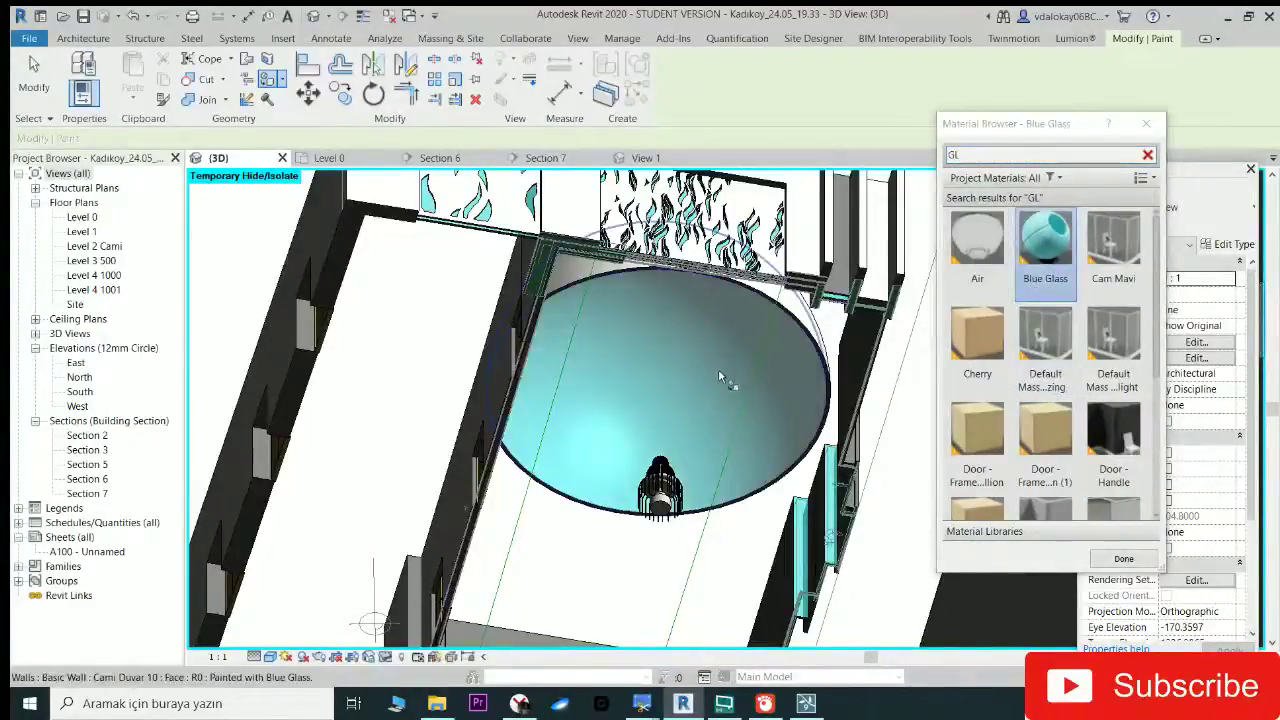
pyautogui.keyDown('shift'); pyautogui.moveTo(705, 368); pyautogui.dragTo(690, 413, button='middle'); pyautogui.keyUp('shift')
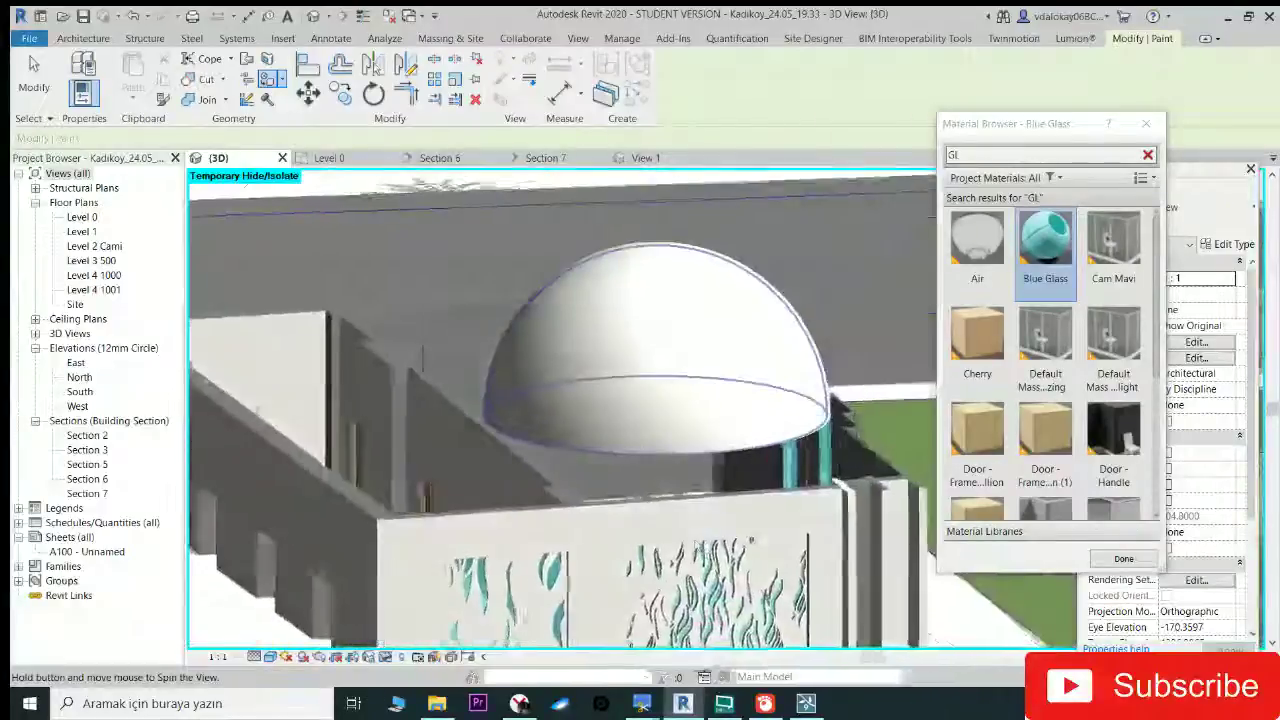
pyautogui.click(657, 327)
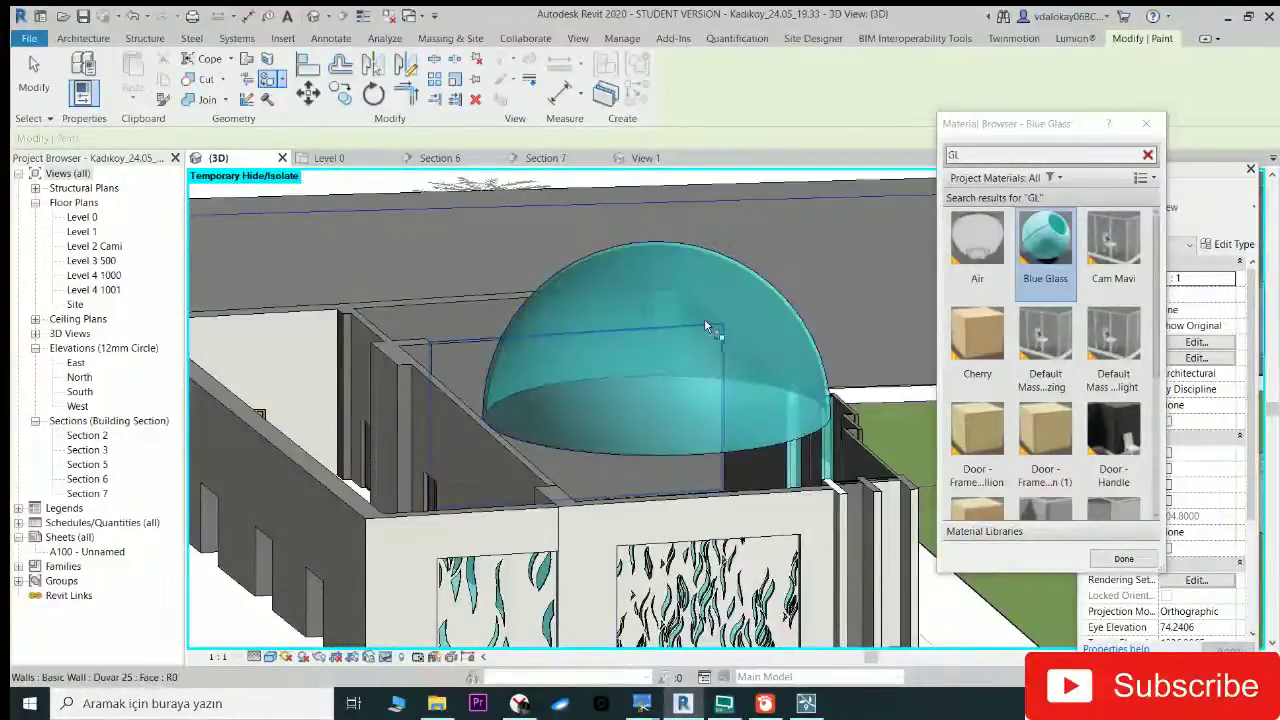
pyautogui.keyDown('shift'); pyautogui.moveTo(704, 318); pyautogui.dragTo(705, 530, button='middle'); pyautogui.keyUp('shift')
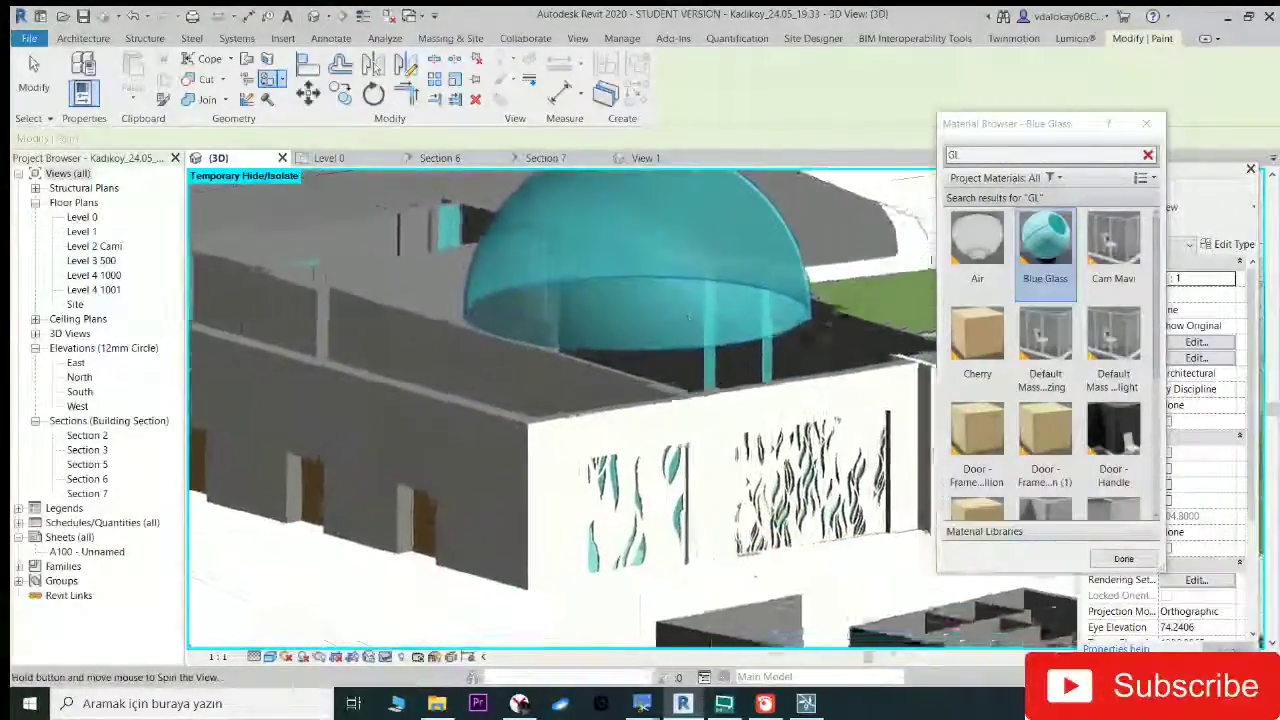
# Step: Close the Material Browser and reset Temporary Hide/Isolate to restore hidden elements
pyautogui.click(1123, 558)
pyautogui.press('Escape')
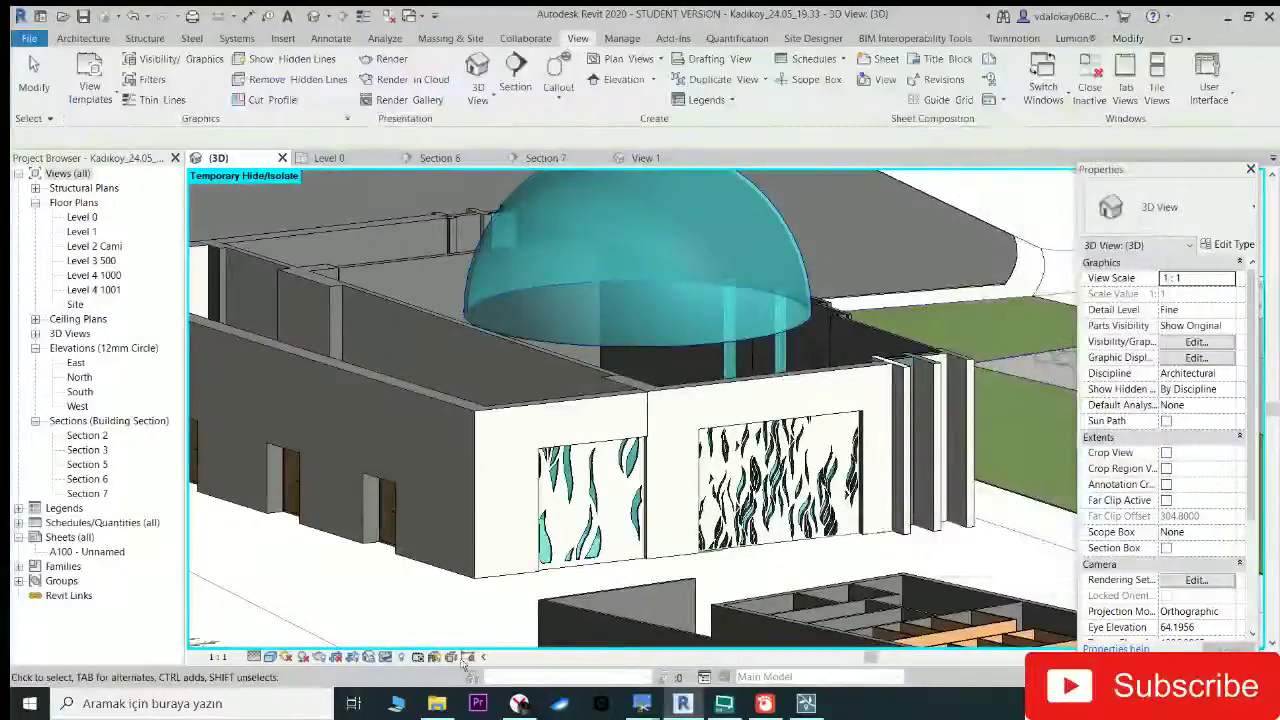
pyautogui.click(385, 657)
pyautogui.click(450, 637)
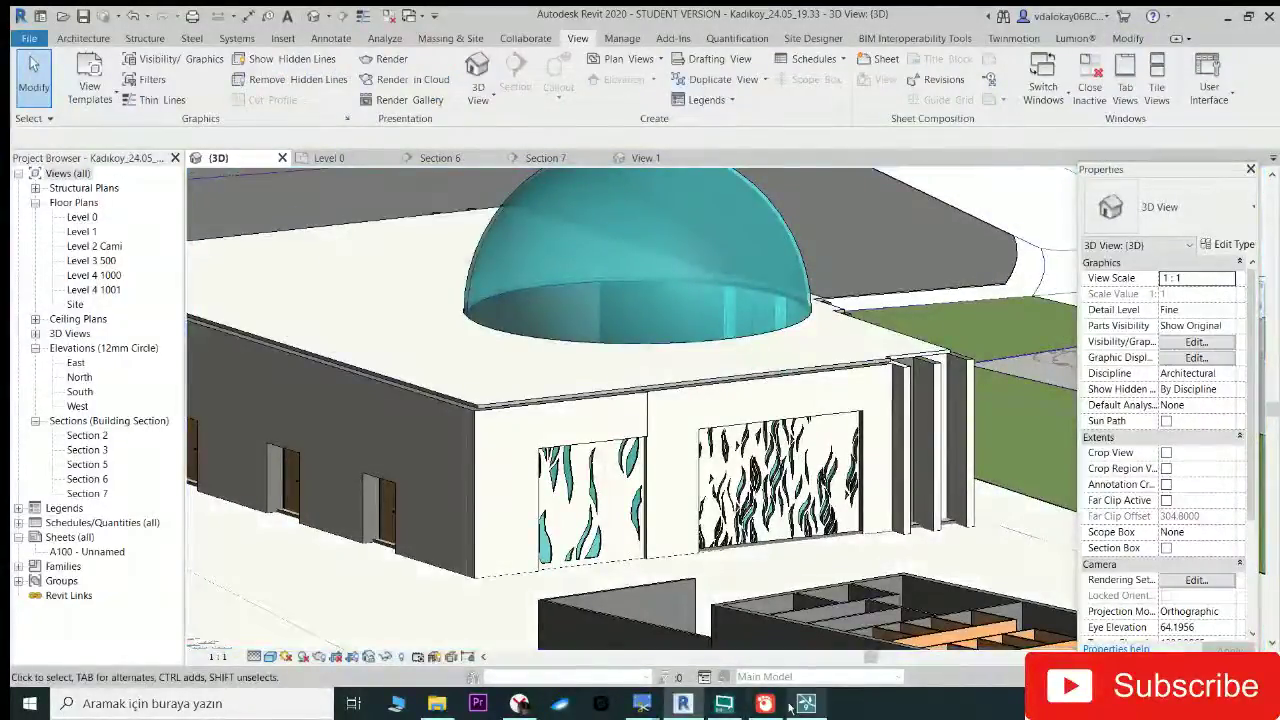
pyautogui.moveTo(683, 704)
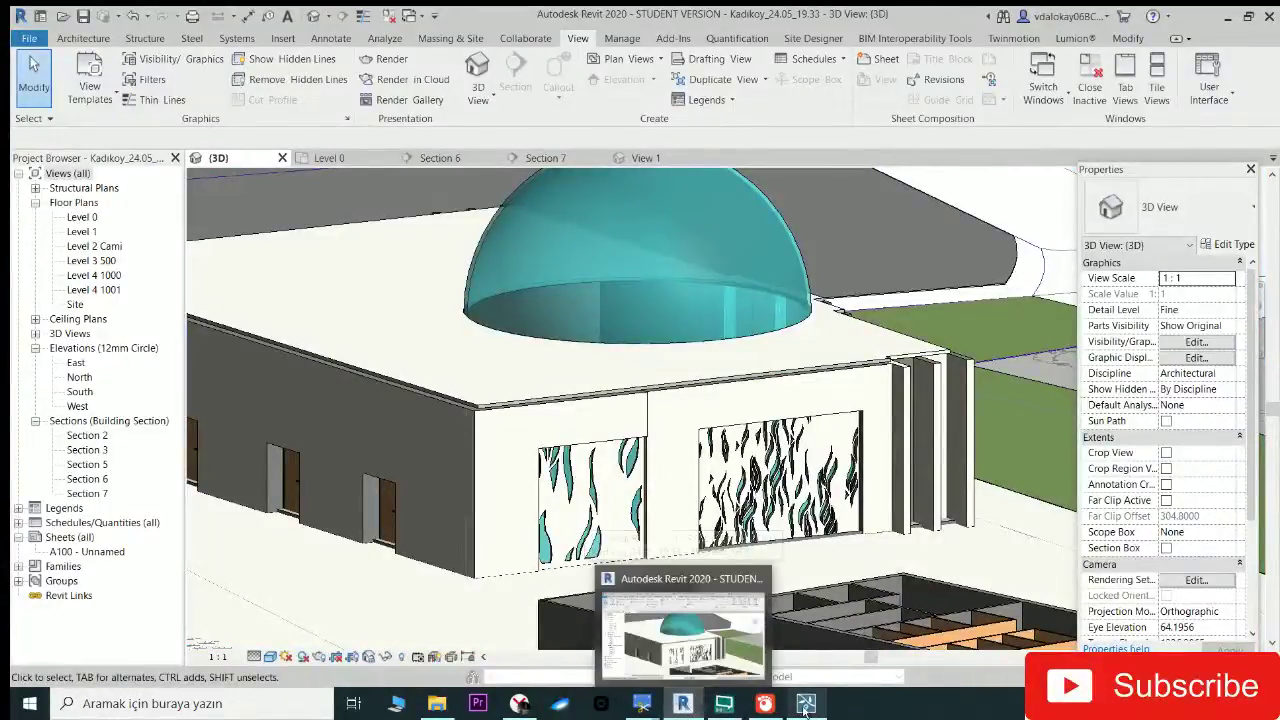
# Step: In Lumion, walk into the courtyard and frame the fountain
pyautogui.click(806, 704)
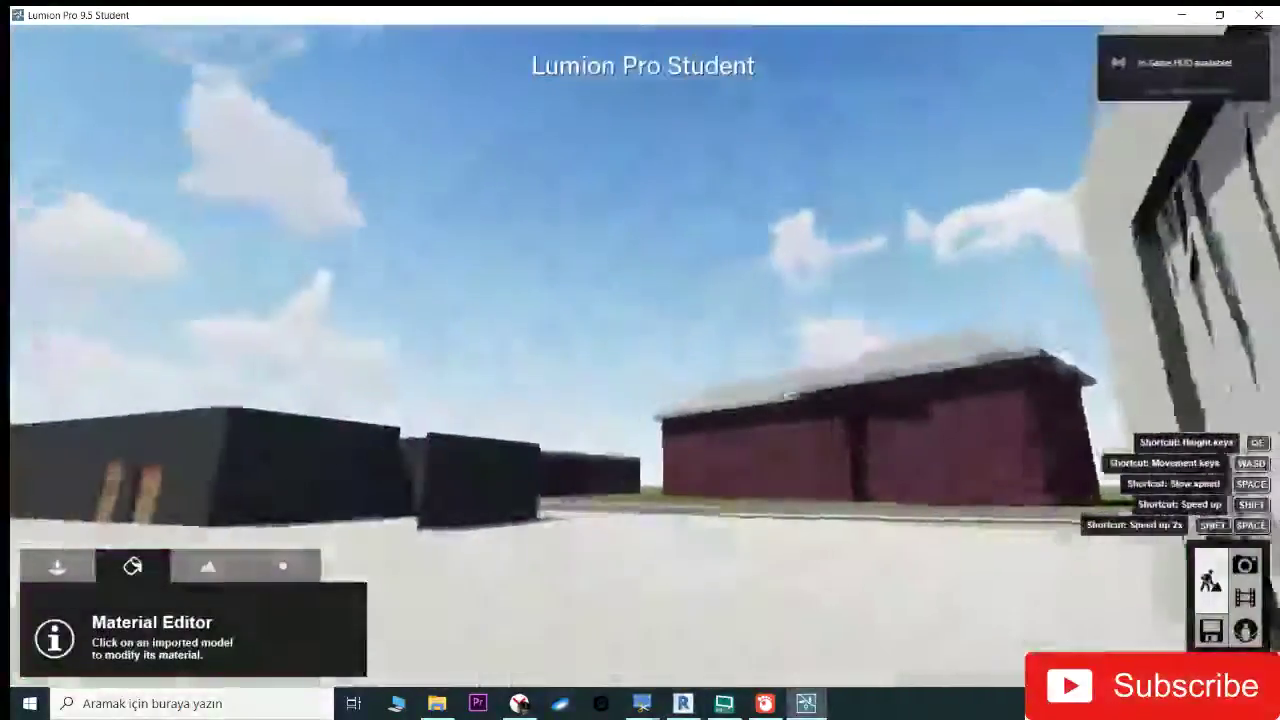
pyautogui.moveTo(600, 360)
pyautogui.mouseDown(button='right')
pyautogui.moveTo(651, 358)
pyautogui.moveTo(636, 355)
pyautogui.moveTo(636, 420)
pyautogui.moveTo(640, 355)
pyautogui.mouseUp(button='right')
pyautogui.press('w')
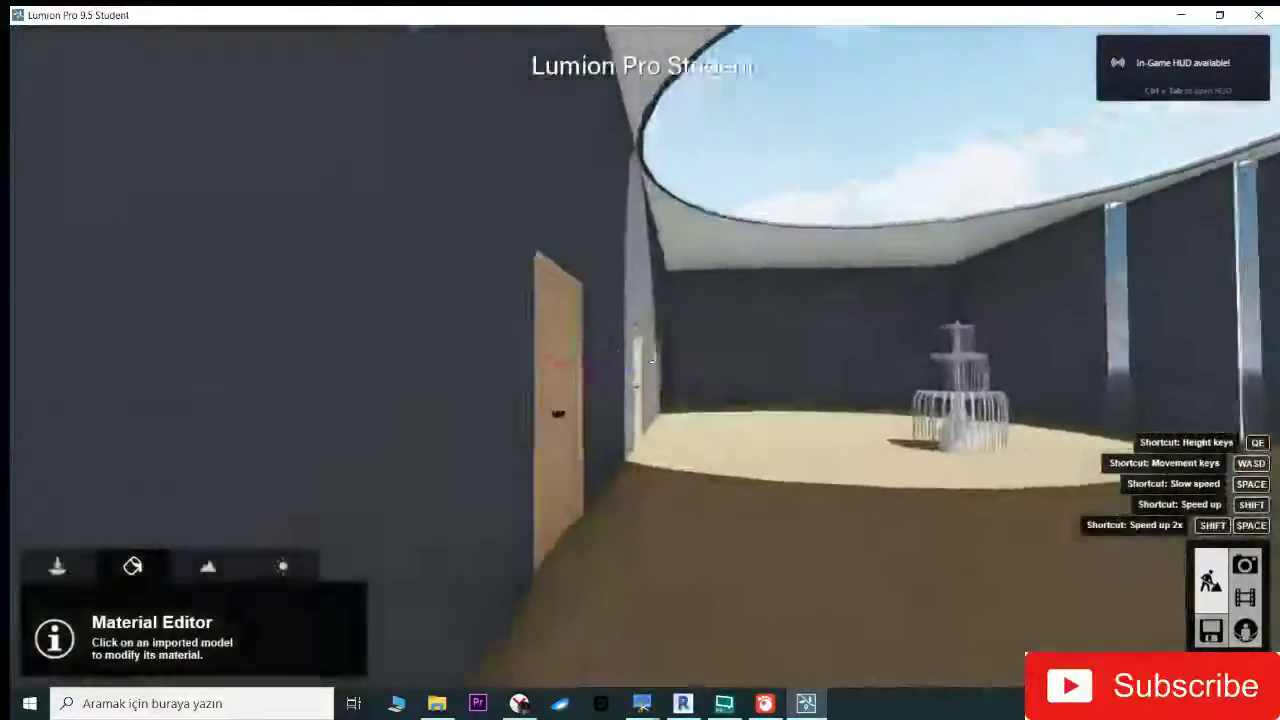
pyautogui.press('s')
pyautogui.press('w')
pyautogui.press('s')
pyautogui.press('w')
pyautogui.press('s')
pyautogui.press('w')
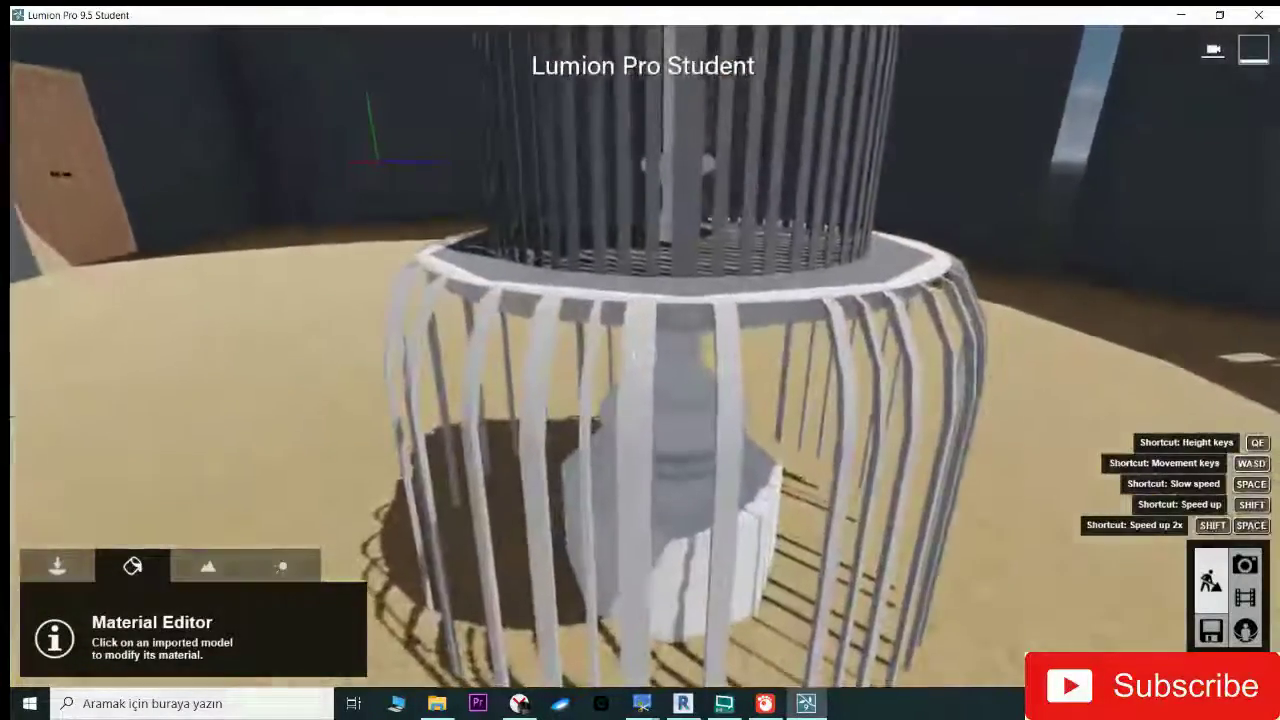
pyautogui.press('w')
pyautogui.press('s')
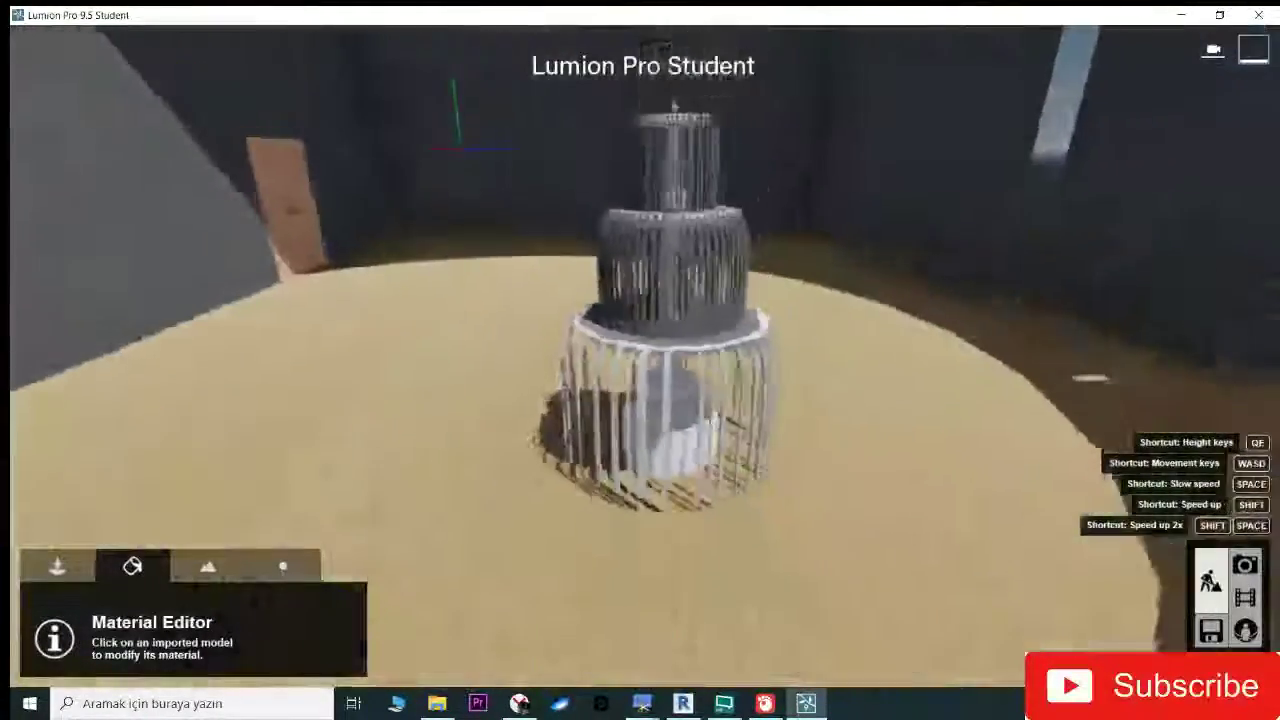
# Step: Look up at the circular skylight, then orbit the model to show more roof
pyautogui.press('e')
pyautogui.moveTo(640, 360); pyautogui.dragTo(645, 355, button='right')
pyautogui.press('w')
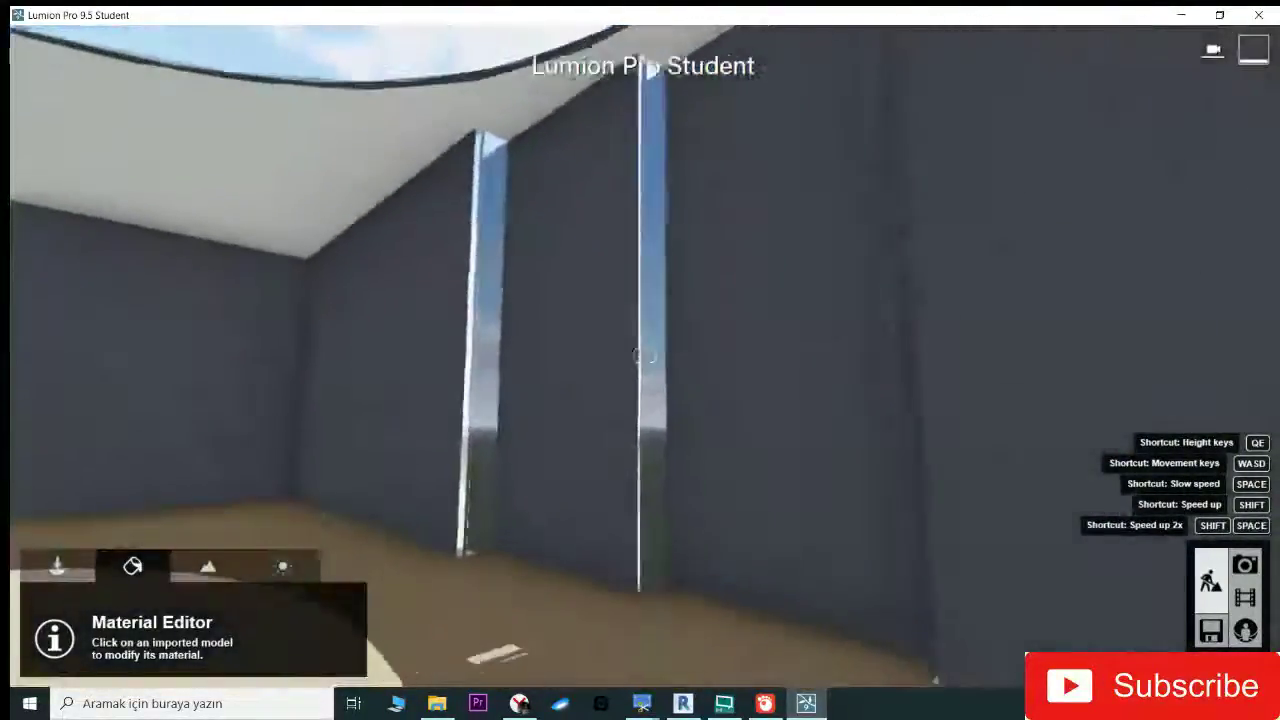
pyautogui.press('w')
pyautogui.moveTo(640, 355); pyautogui.dragTo(643, 356, button='right')
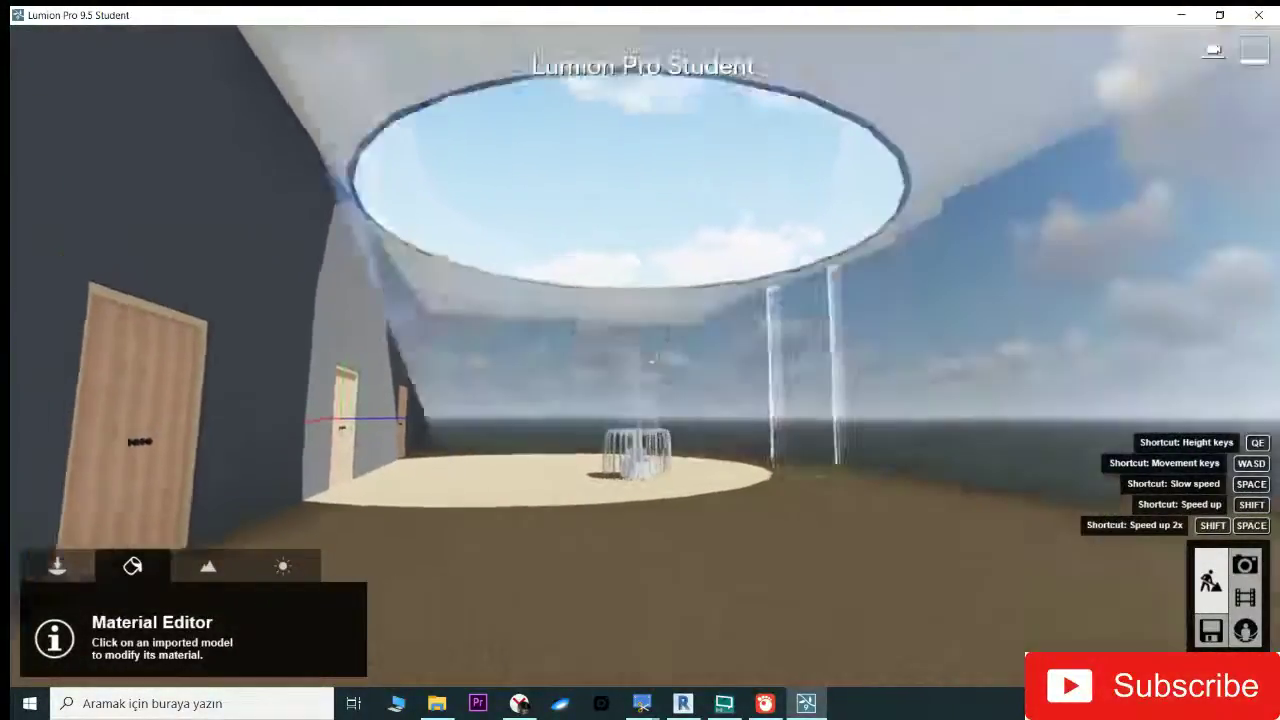
pyautogui.moveTo(644, 356); pyautogui.dragTo(644, 355, button='right')
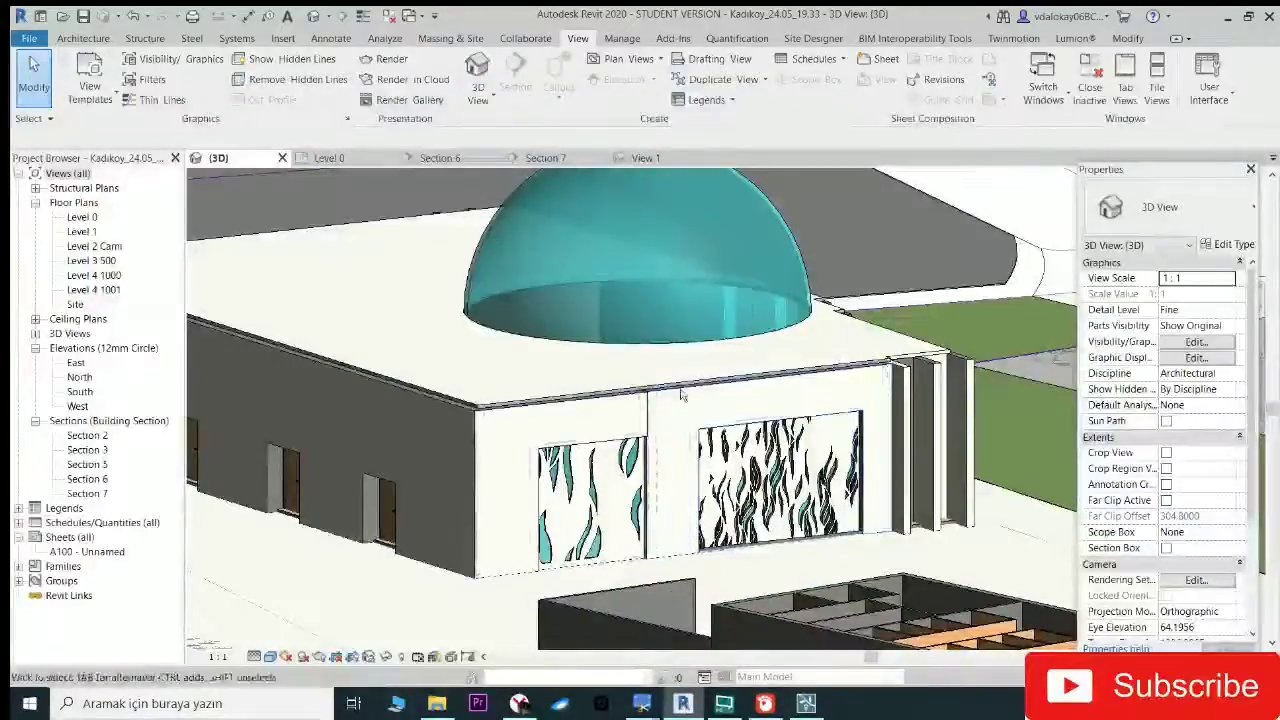
pyautogui.keyDown('shift'); pyautogui.moveTo(681, 396); pyautogui.dragTo(705, 362, button='middle'); pyautogui.keyUp('shift')
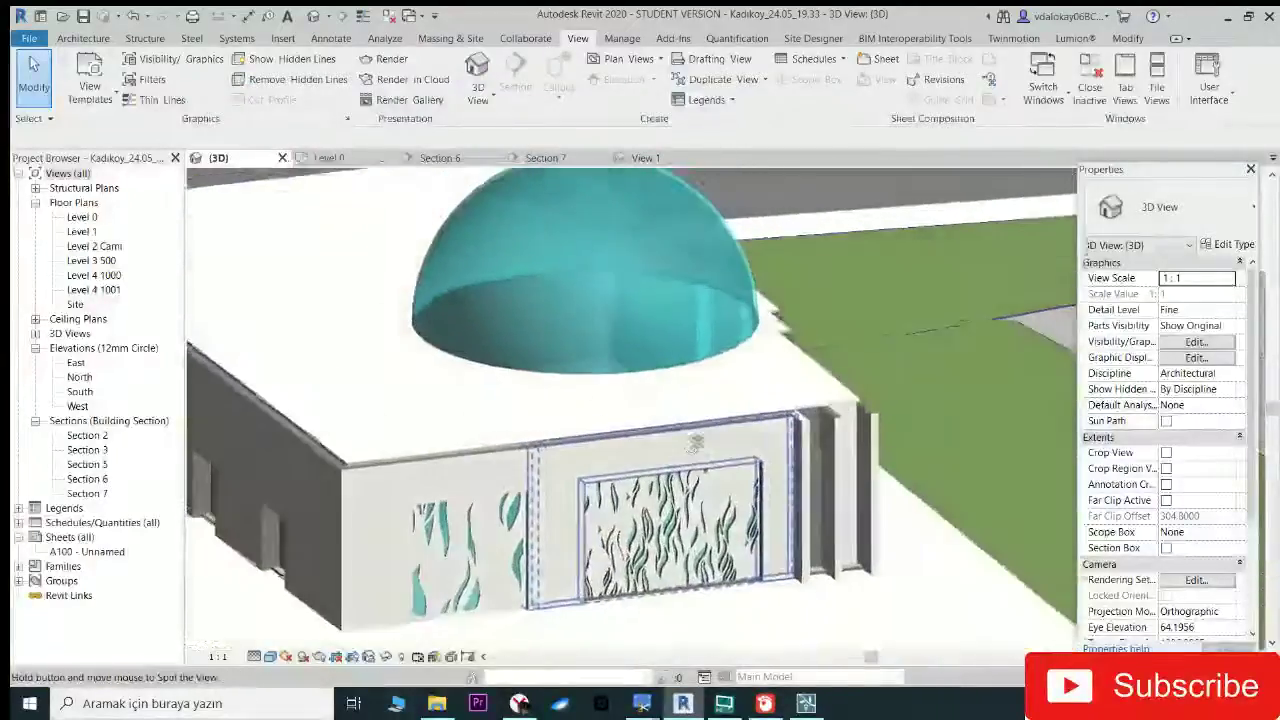
# Step: Select the dome and repaint its face with Brick, Common using PT
pyautogui.click(705, 362)
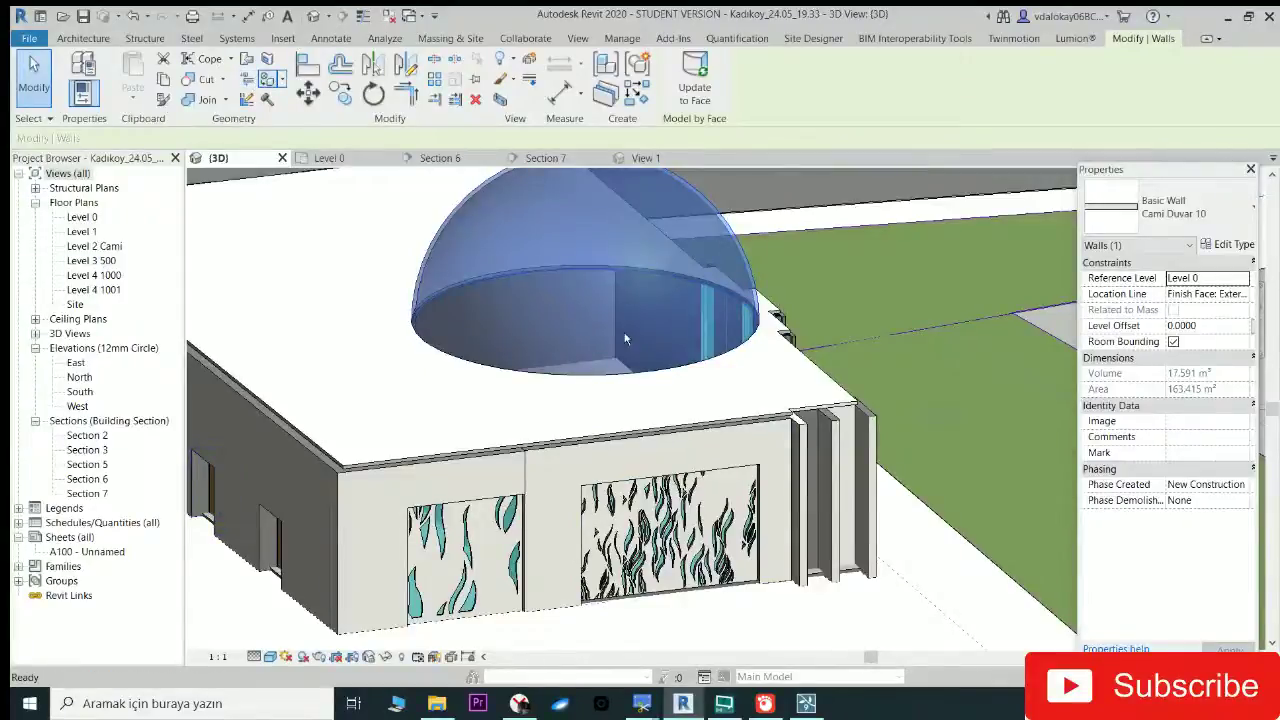
pyautogui.press('p')
pyautogui.press('t')
pyautogui.click(652, 366)
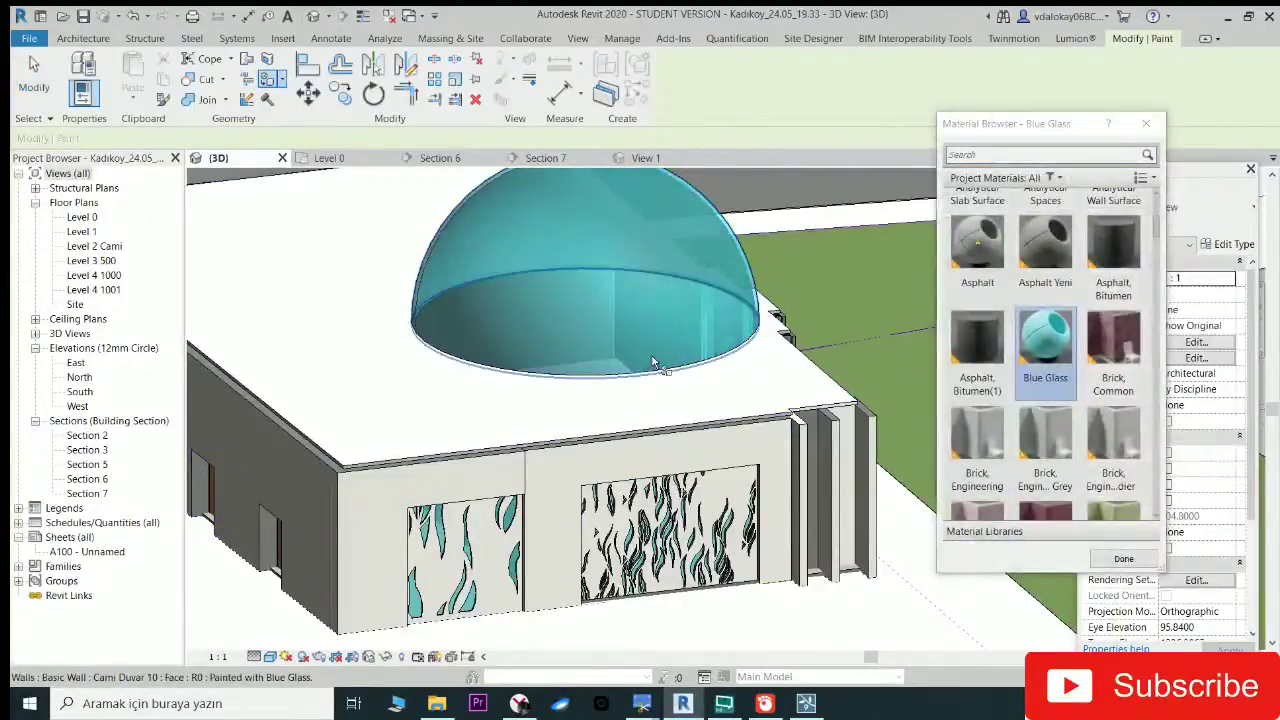
pyautogui.click(667, 259)
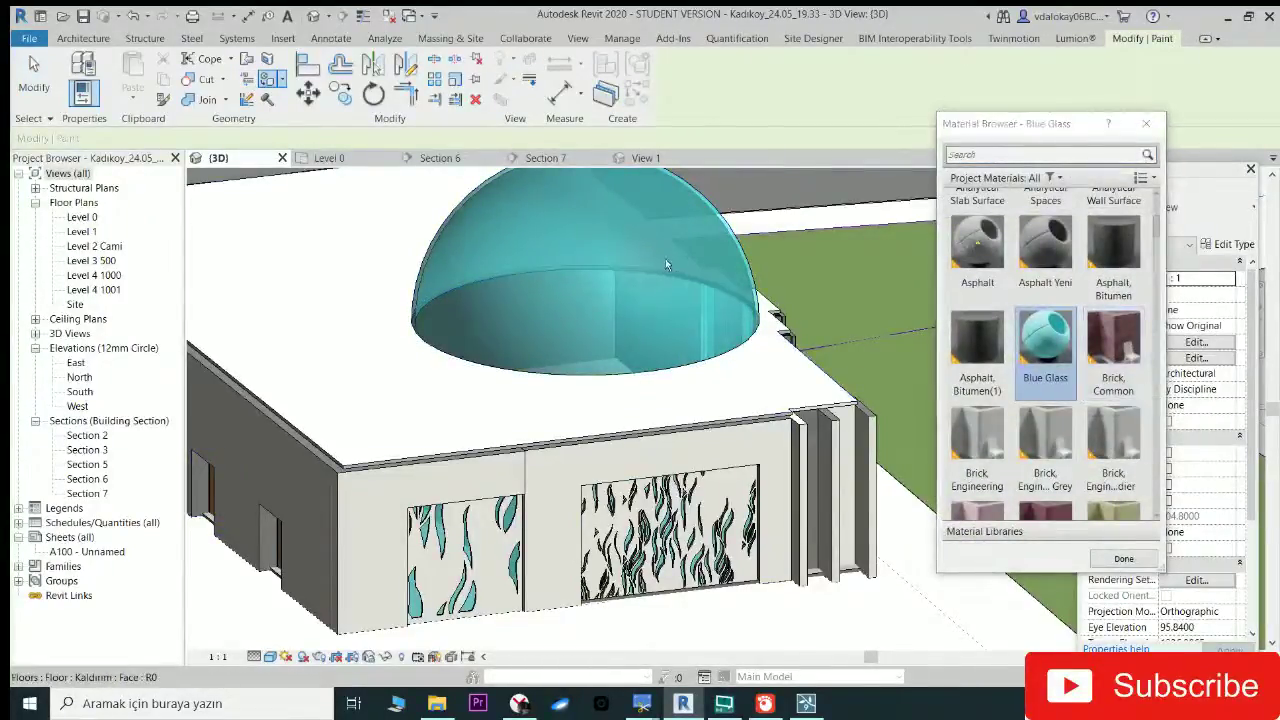
pyautogui.click(686, 205)
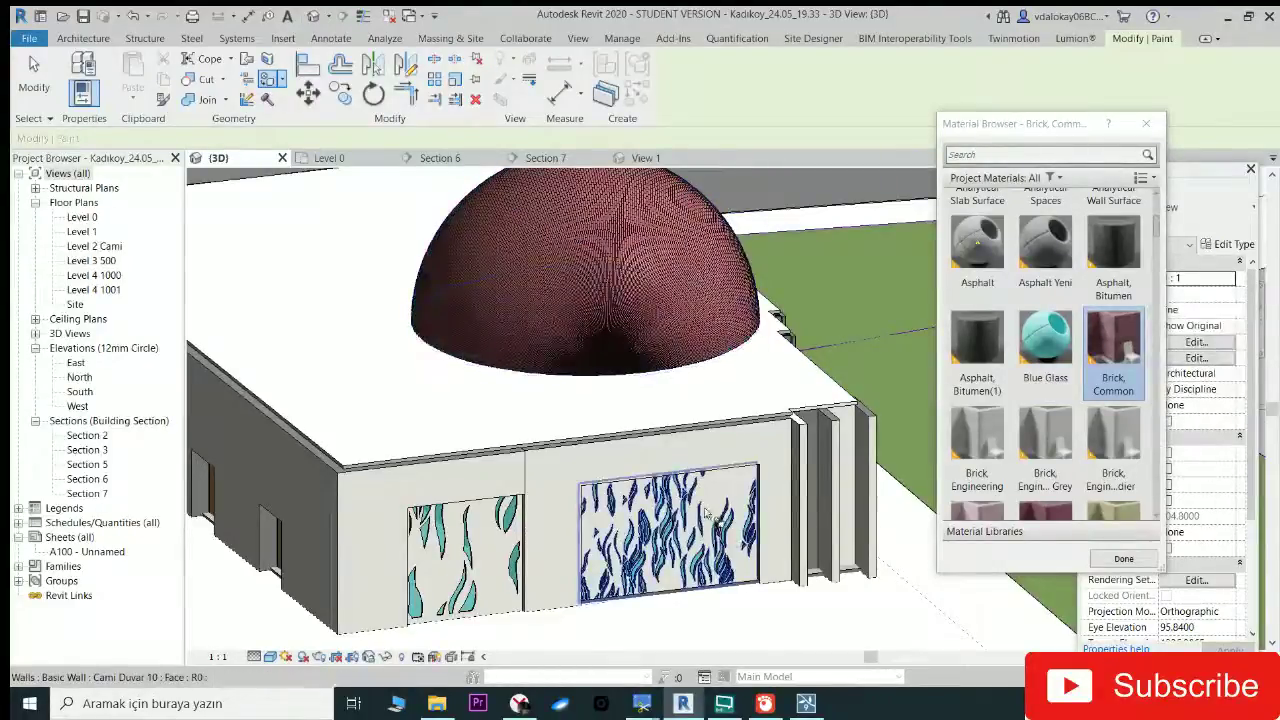
pyautogui.keyDown('shift'); pyautogui.moveTo(650, 279); pyautogui.dragTo(703, 648, button='middle'); pyautogui.keyUp('shift')
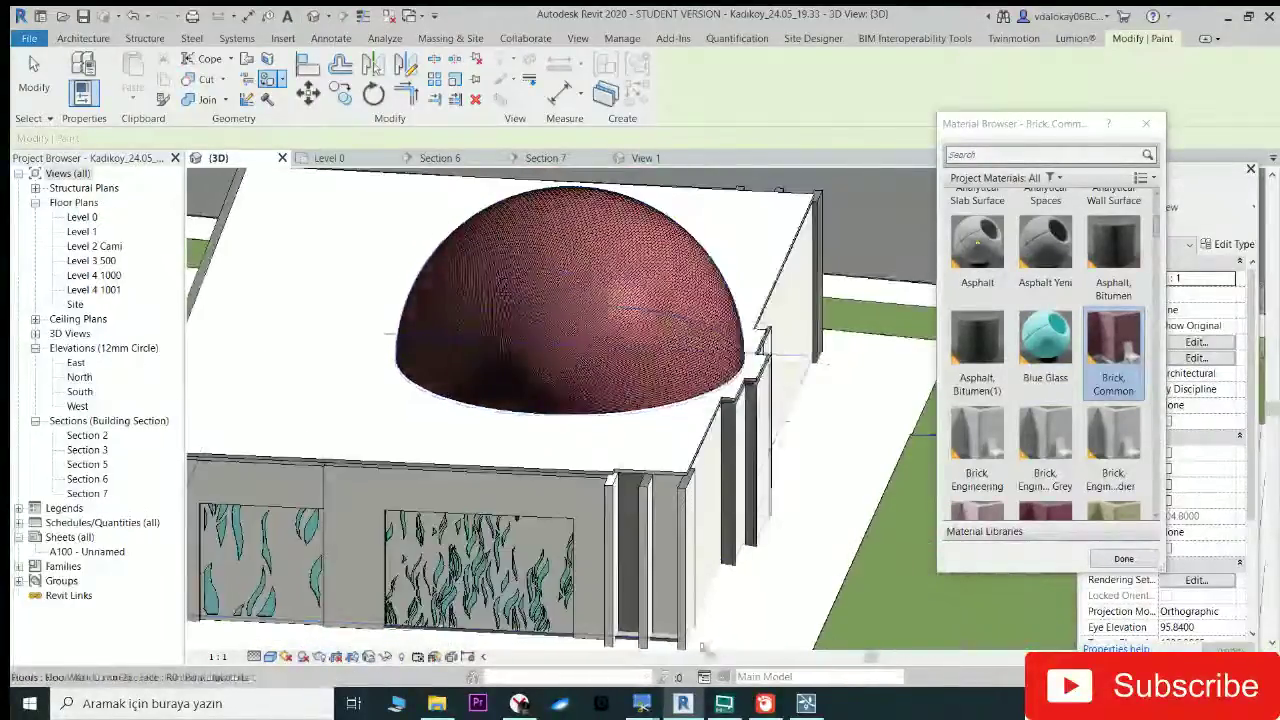
pyautogui.click(805, 704)
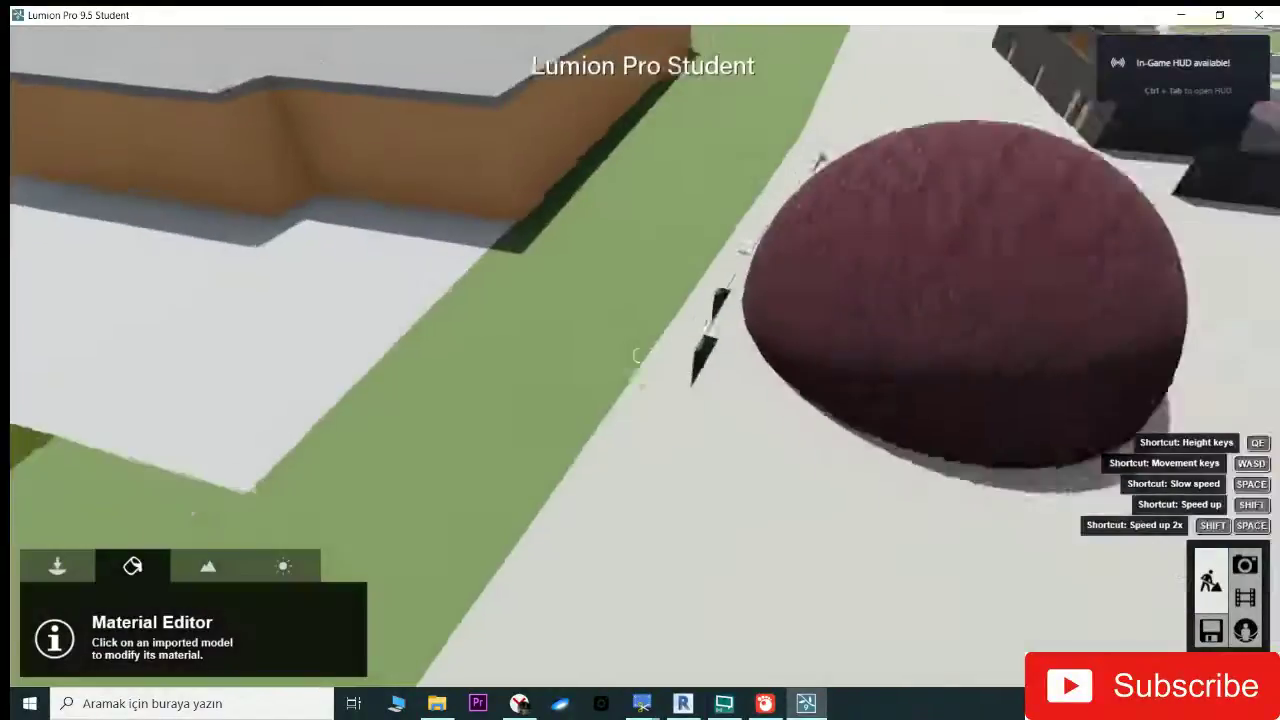
# Step: Fly through the brick dome into the room and look up through its opening
pyautogui.press('w')
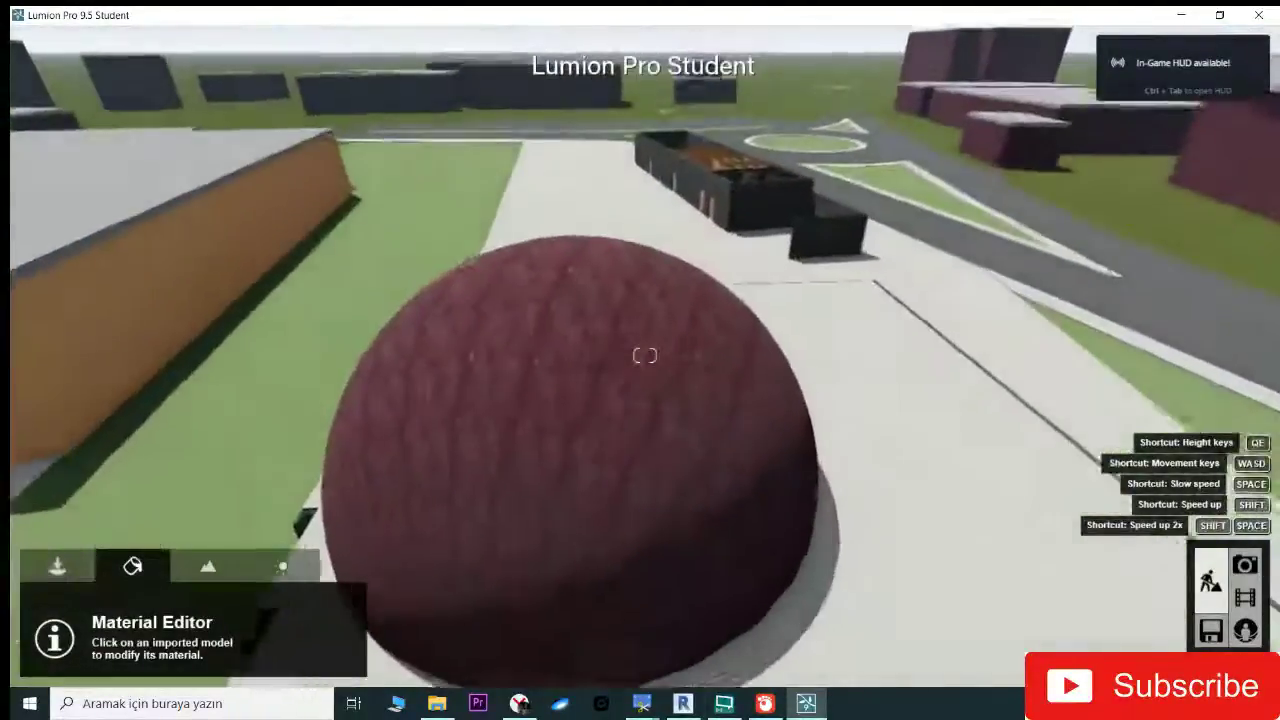
pyautogui.press('w')
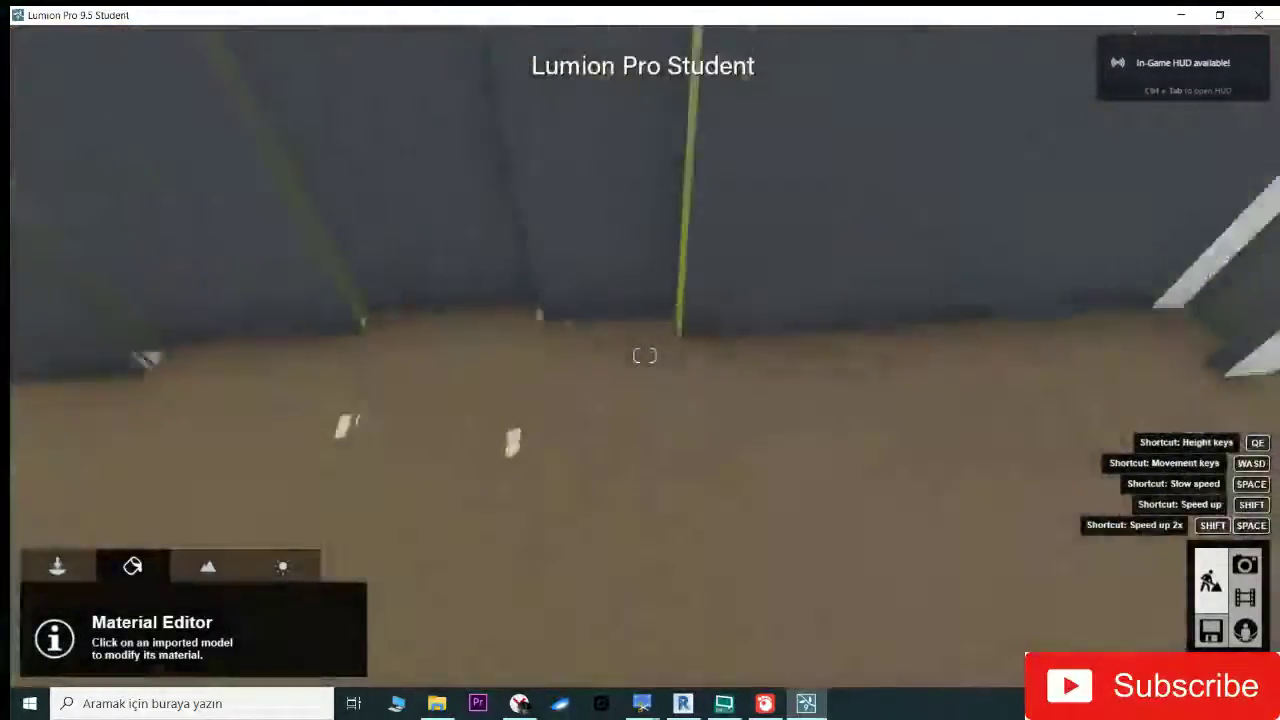
pyautogui.moveTo(644, 356)
pyautogui.mouseDown(button='right')
pyautogui.moveTo(644, 150)
pyautogui.moveTo(644, 400)
pyautogui.mouseUp(button='right')
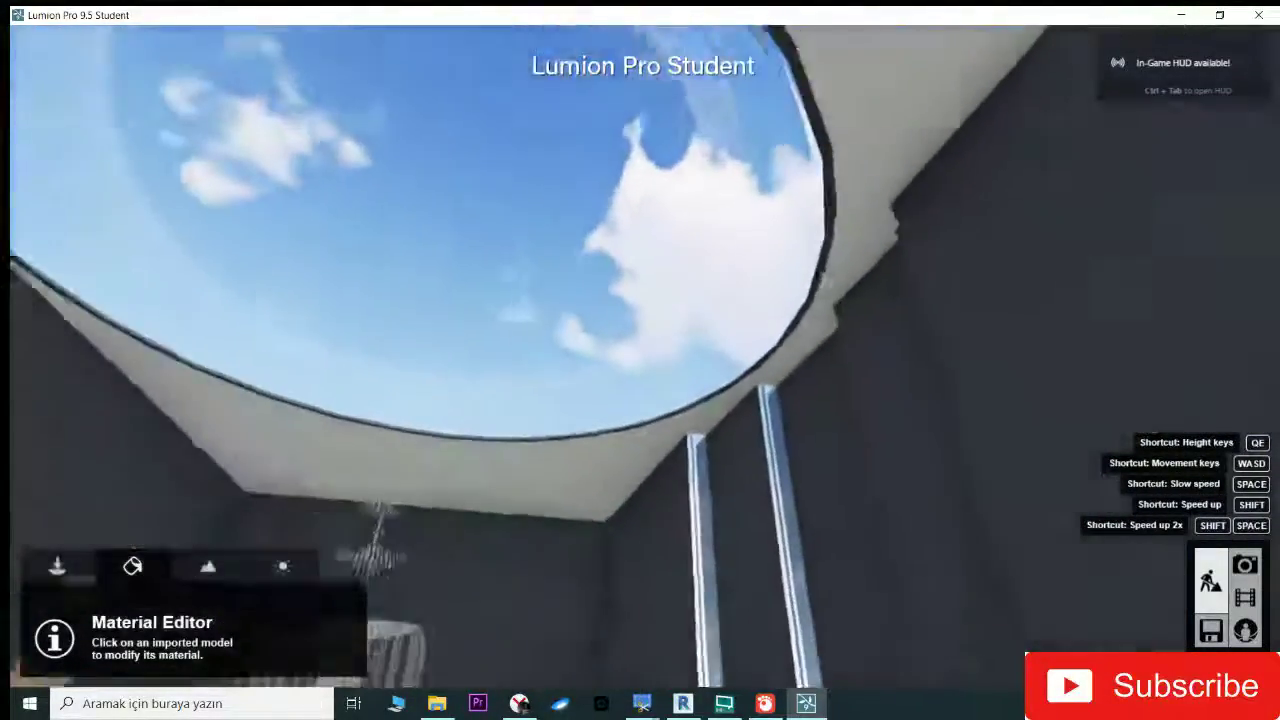
pyautogui.press('s')
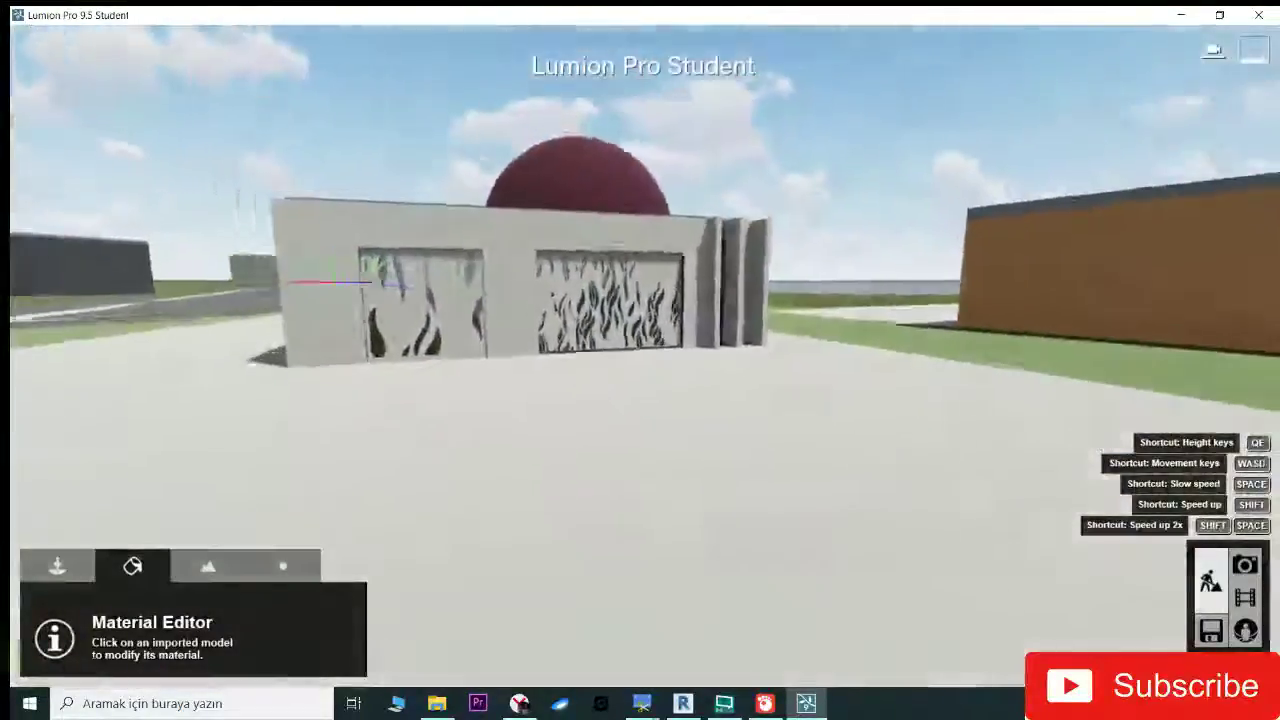
# Step: Approach the building and sweep through the facade, domed room and patterned screen
pyautogui.hotkey('shift', 'w')
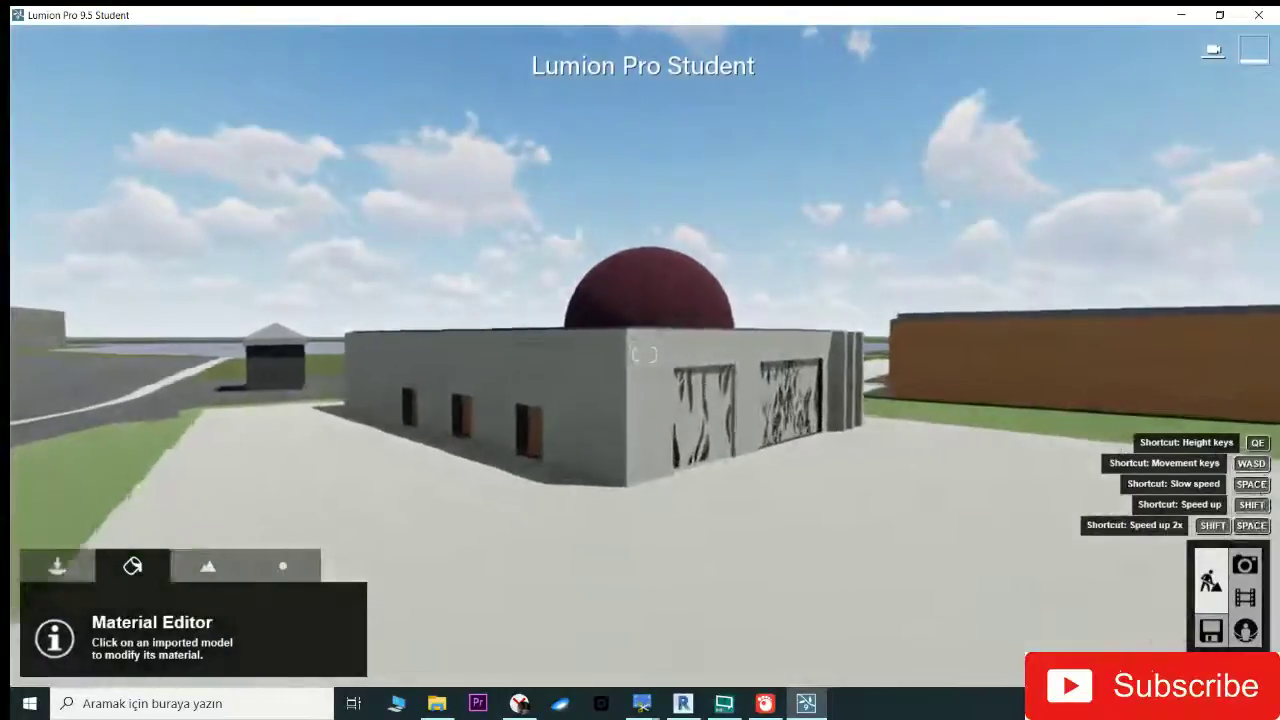
pyautogui.press('w')
pyautogui.press('w')
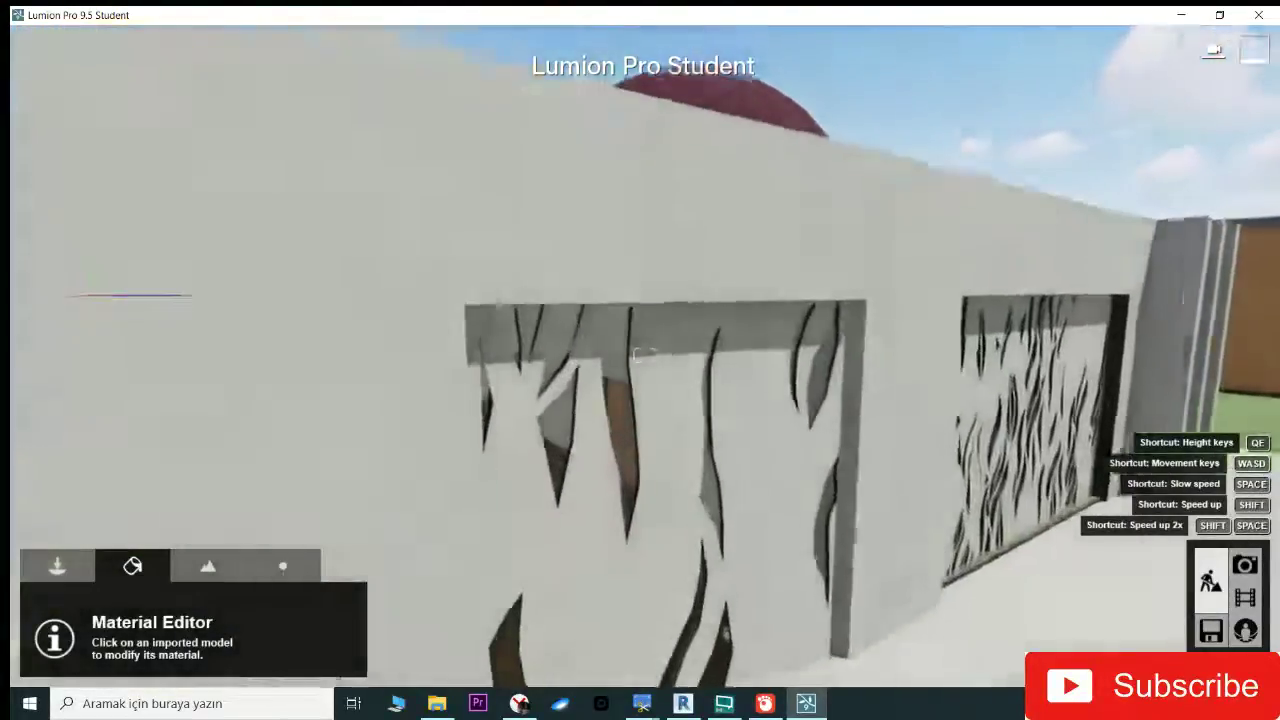
pyautogui.press('w')
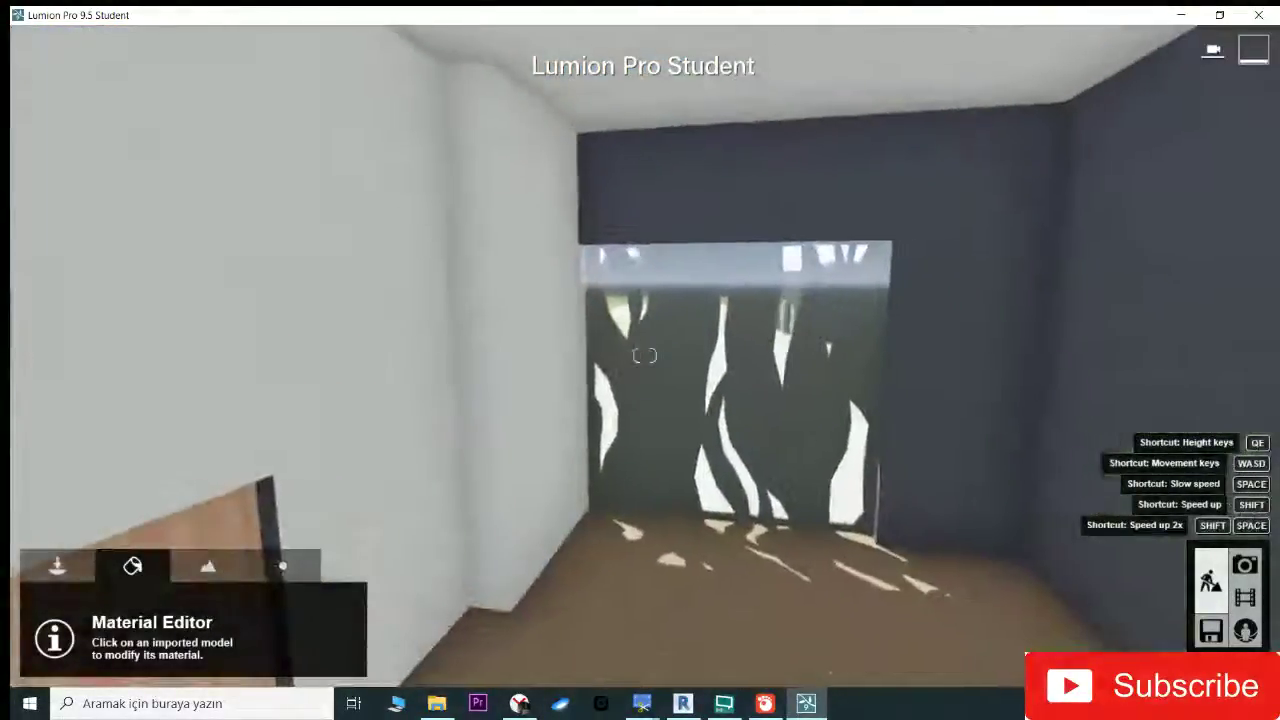
pyautogui.press('w')
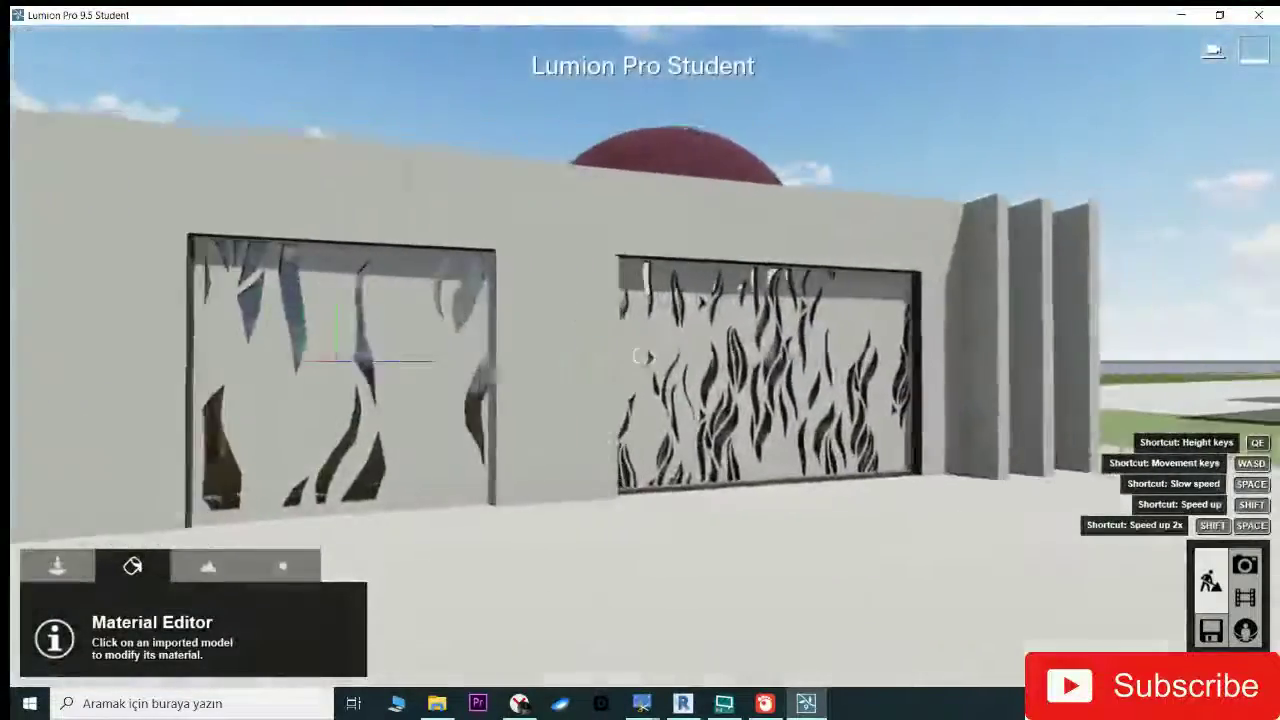
pyautogui.press('w')
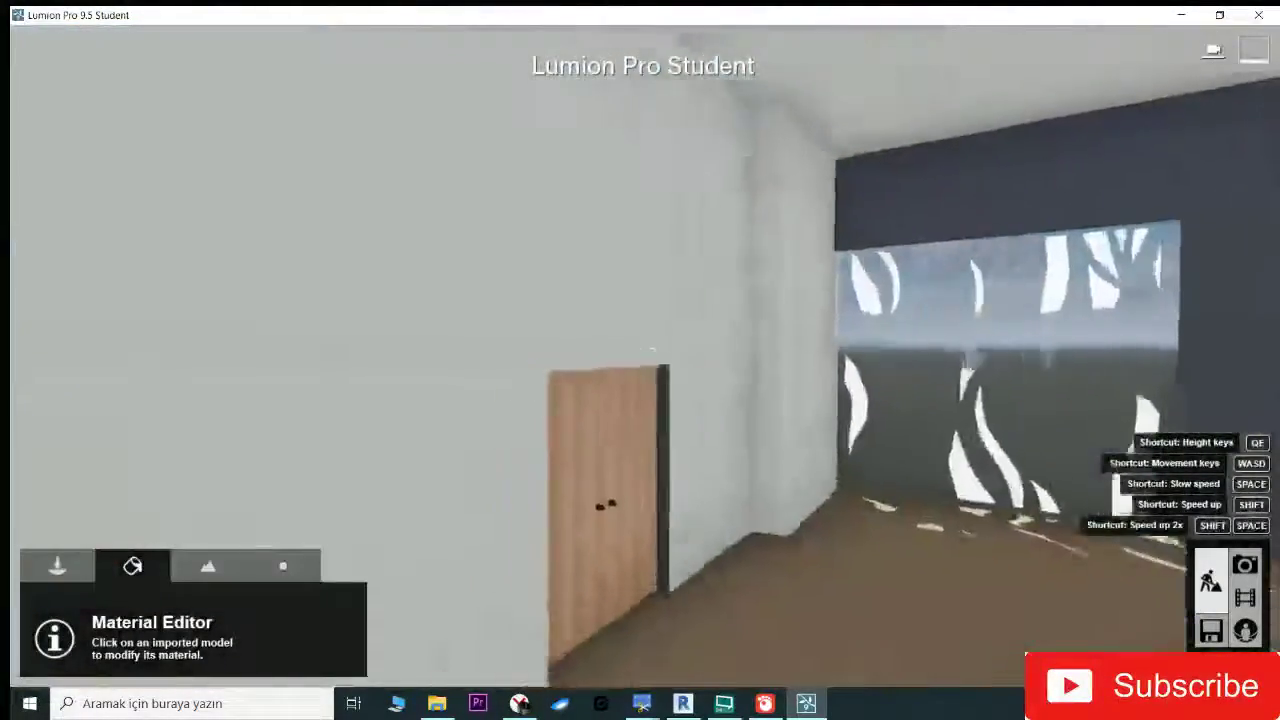
pyautogui.press('w')
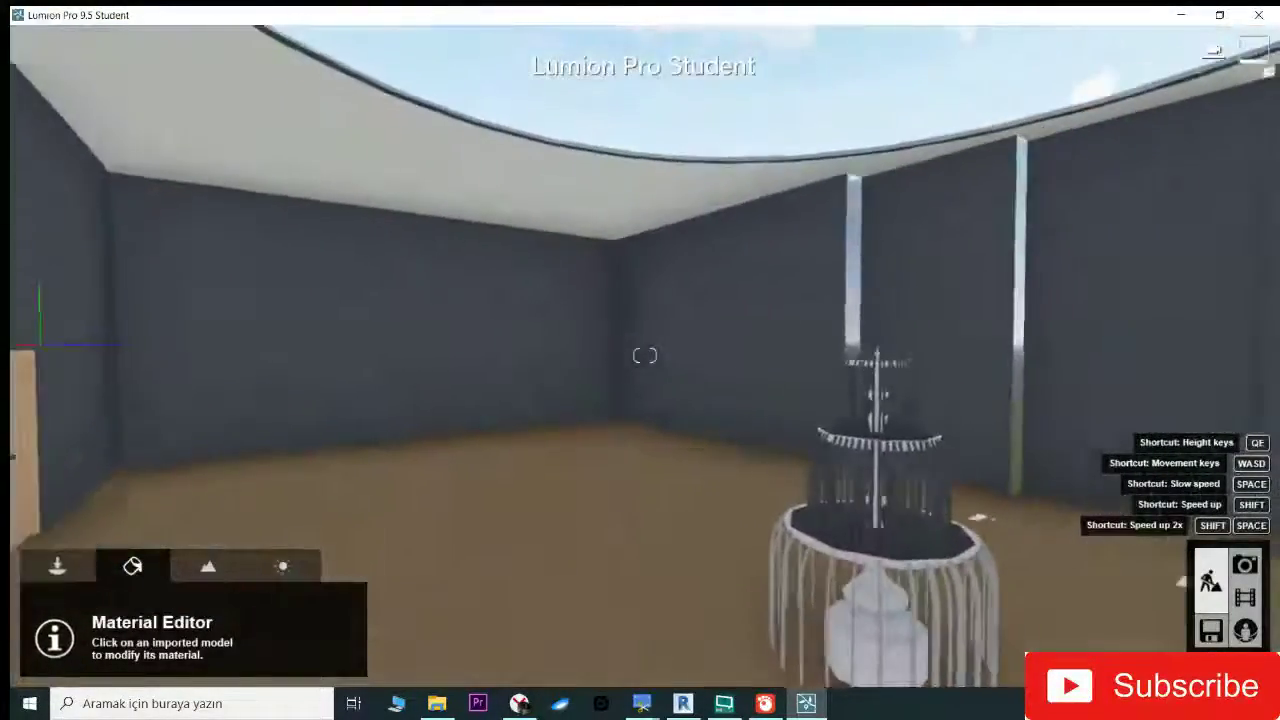
# Step: Back in Revit, trial-paint the dome with Copper, then Default Mass Wall
pyautogui.click(686, 705)
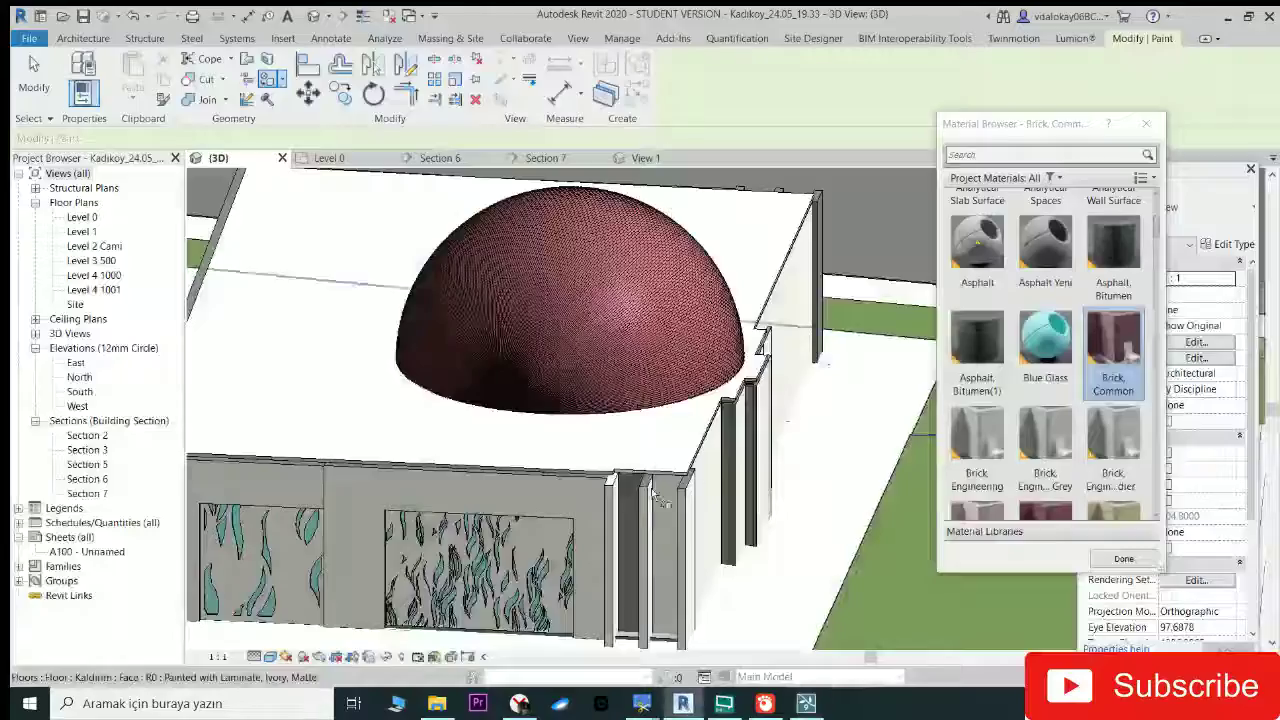
pyautogui.keyDown('shift'); pyautogui.moveTo(741, 456); pyautogui.dragTo(569, 423, button='middle'); pyautogui.keyUp('shift')
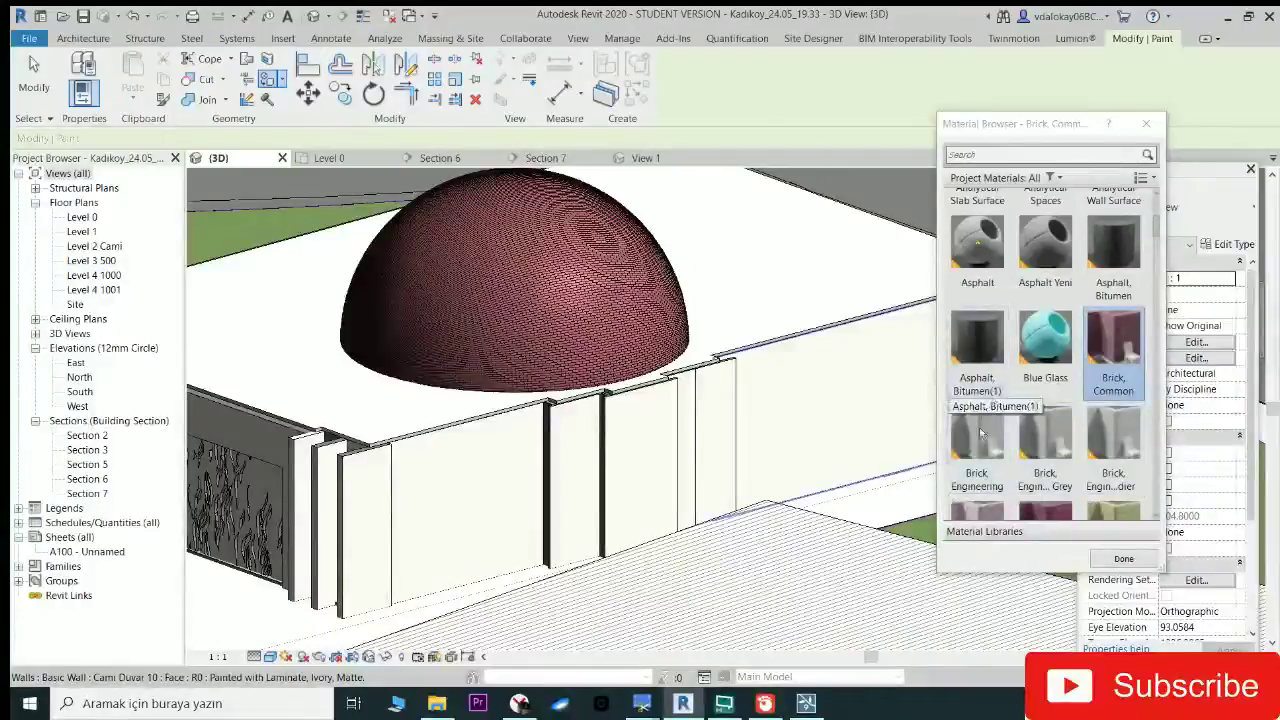
pyautogui.moveTo(633, 265)
pyautogui.keyDown('shift'); pyautogui.mouseDown(button='middle')
pyautogui.moveTo(711, 322)
pyautogui.moveTo(720, 300)
pyautogui.mouseUp(button='middle'); pyautogui.keyUp('shift')
pyautogui.scroll(-5, 1050, 400)
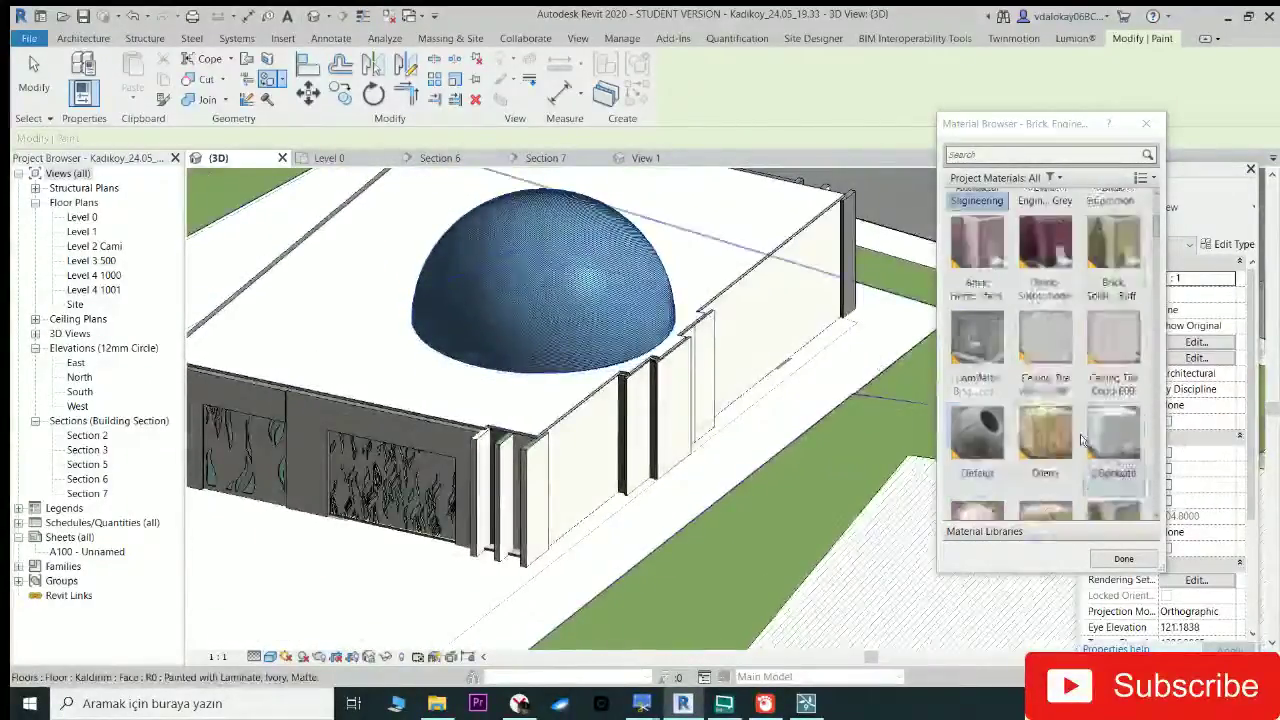
pyautogui.scroll(-3, 1050, 400)
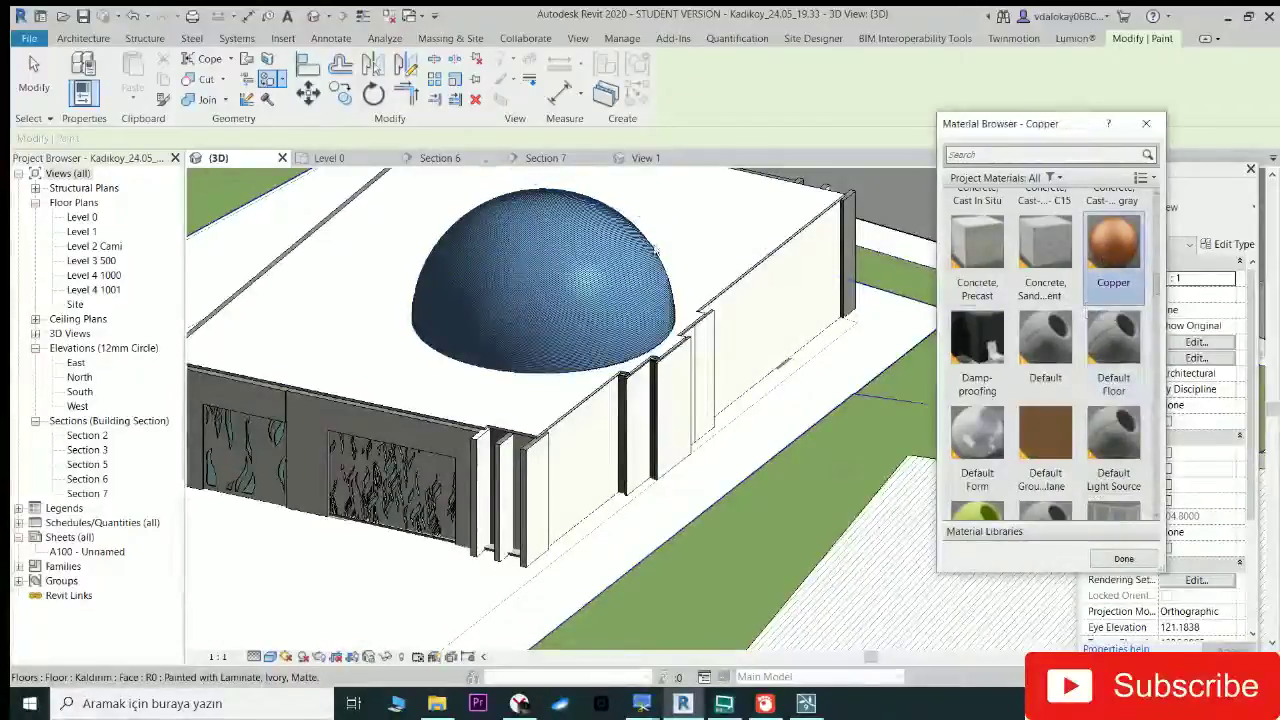
pyautogui.click(543, 231)
pyautogui.keyDown('shift'); pyautogui.moveTo(557, 232); pyautogui.dragTo(985, 390, button='middle'); pyautogui.keyUp('shift')
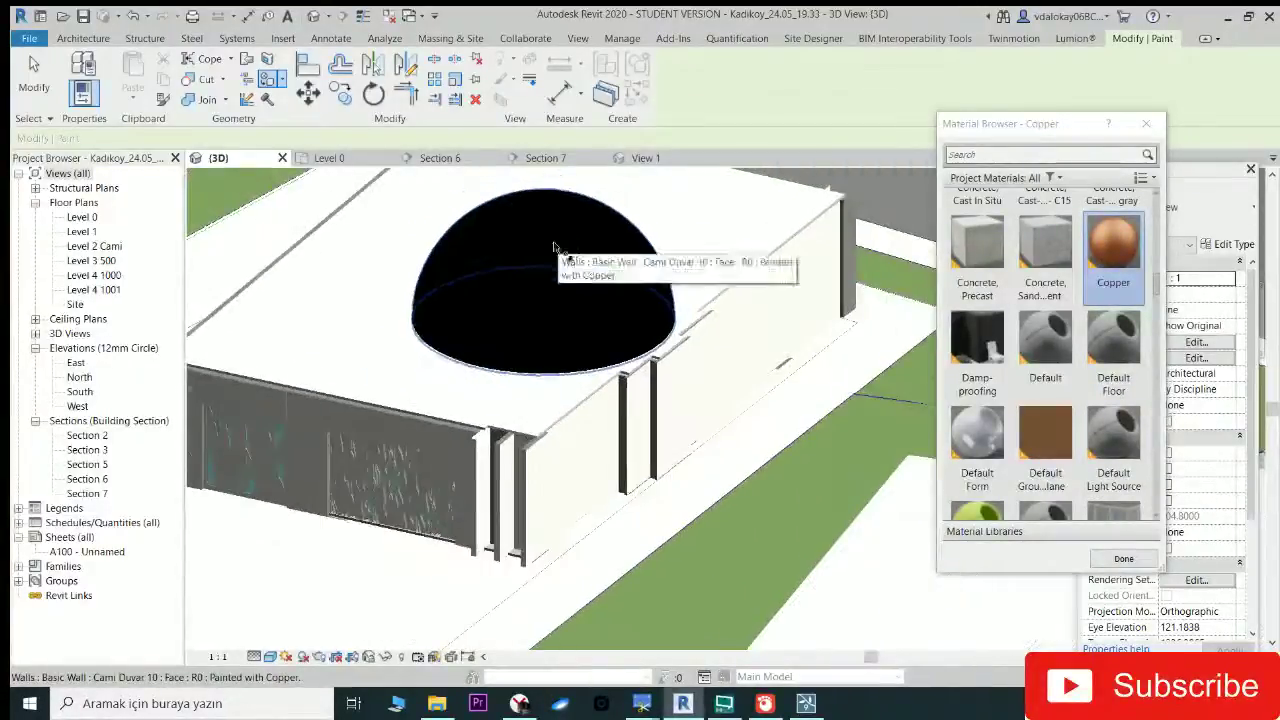
pyautogui.scroll(-3, 1097, 432)
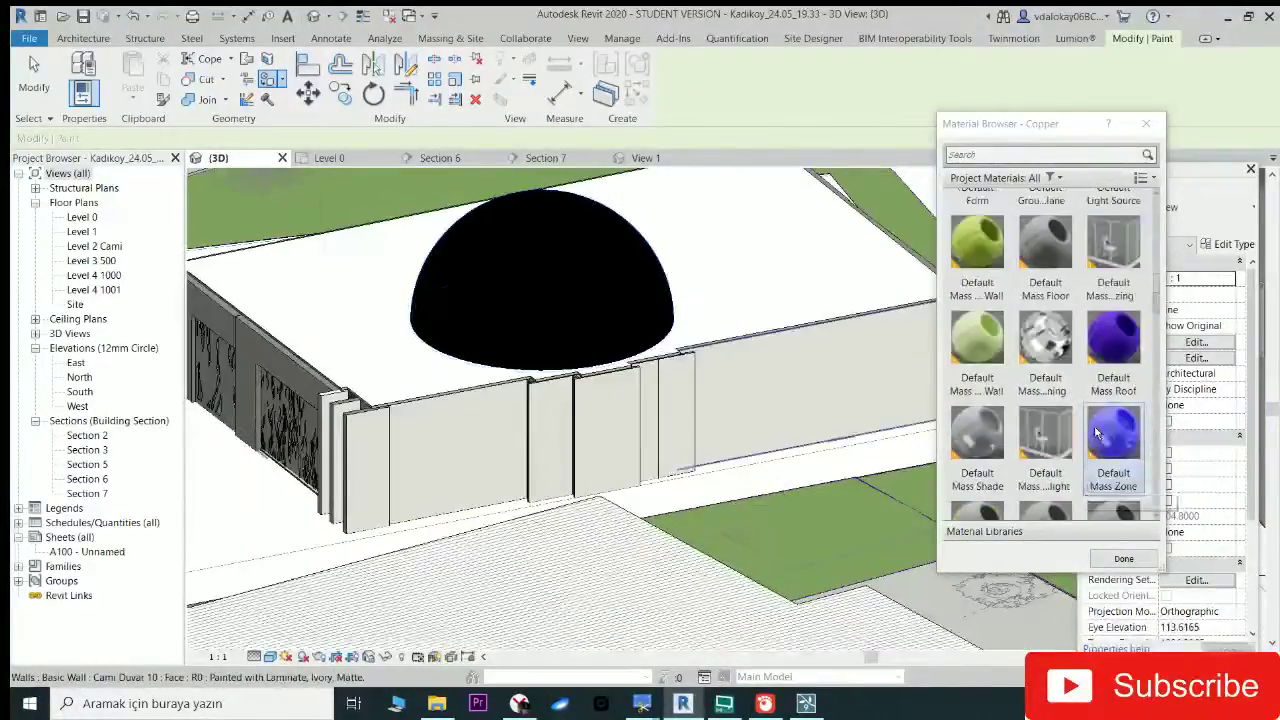
pyautogui.click(610, 238)
pyautogui.keyDown('shift'); pyautogui.moveTo(610, 238); pyautogui.dragTo(560, 212, button='middle'); pyautogui.keyUp('shift')
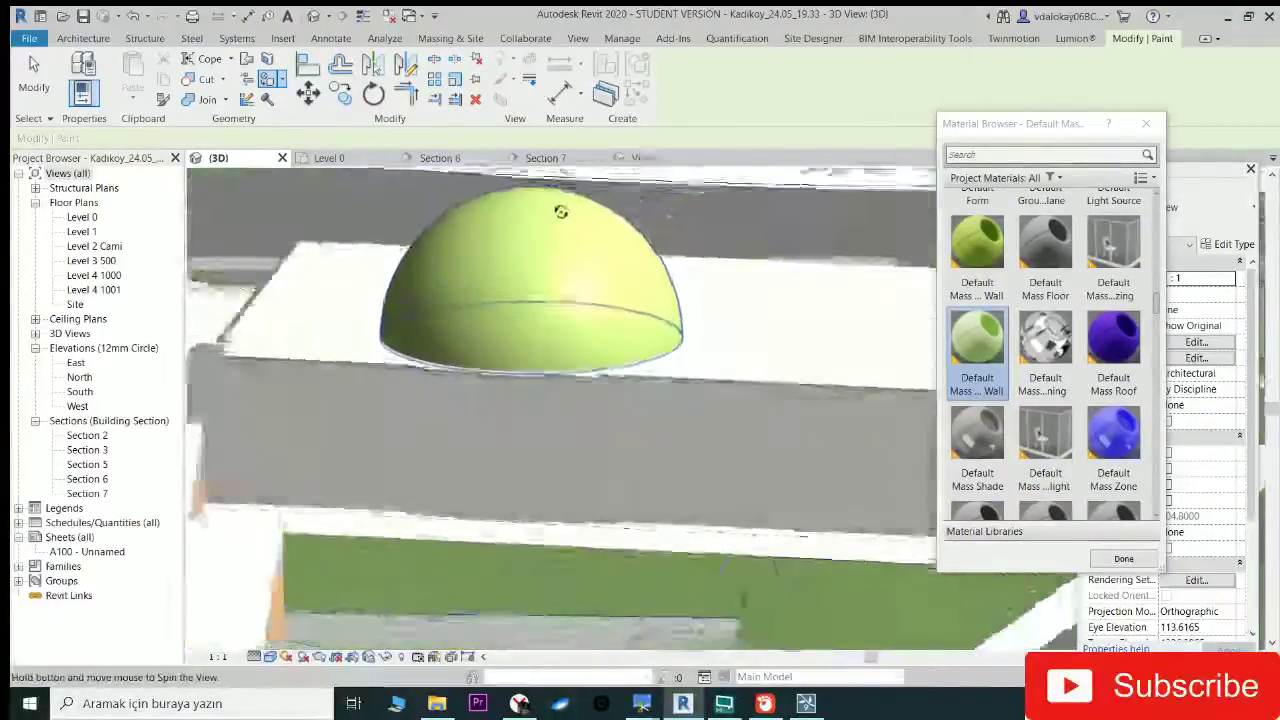
# Step: Paint the dome with Laminate, Ivory, Matte and view it in the live scene
pyautogui.scroll(-3, 1031, 458)
pyautogui.scroll(-2, 1050, 440)
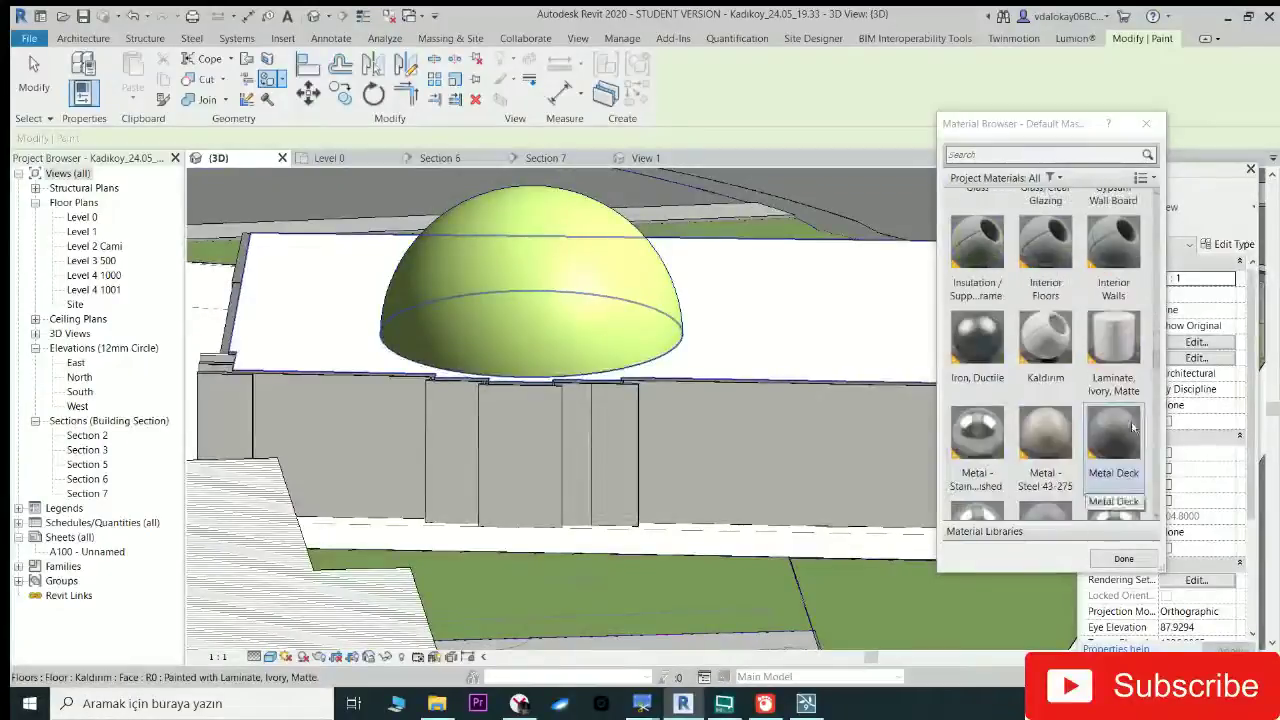
pyautogui.click(1115, 340)
pyautogui.click(503, 234)
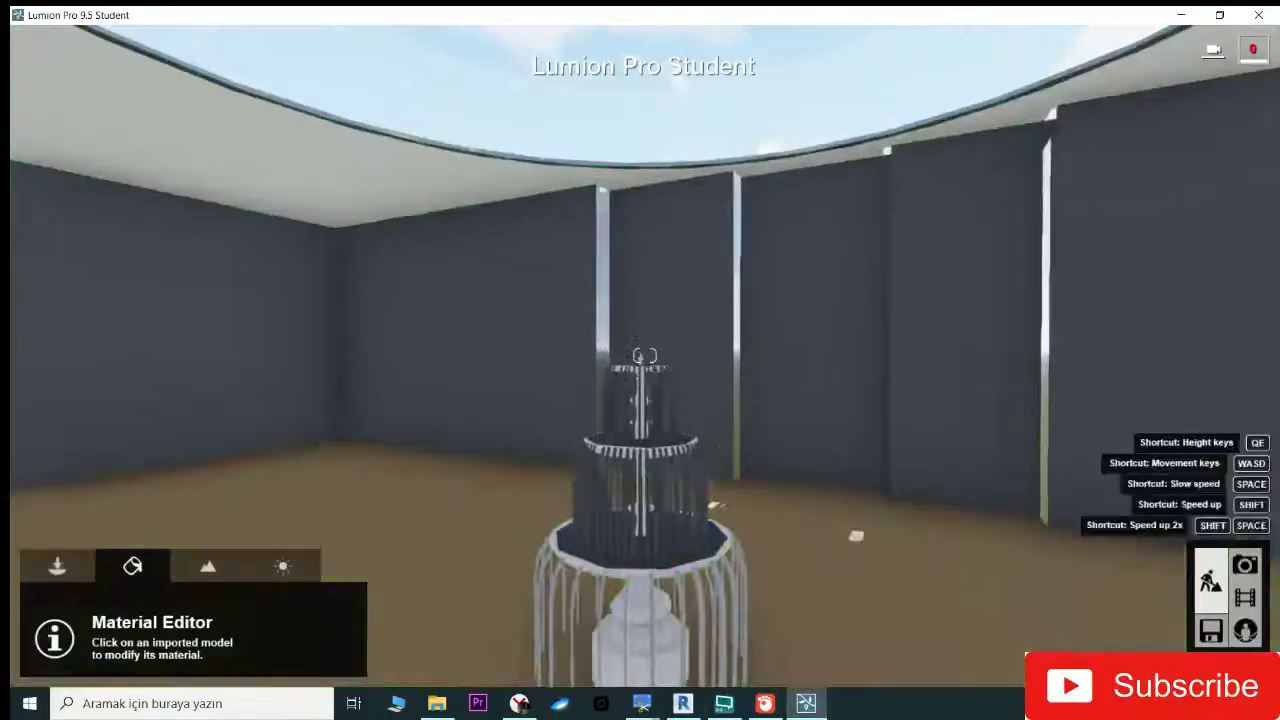
pyautogui.moveTo(702, 497)
pyautogui.mouseDown(button='right')
pyautogui.moveTo(702, 380)
pyautogui.moveTo(644, 470)
pyautogui.mouseUp(button='right')
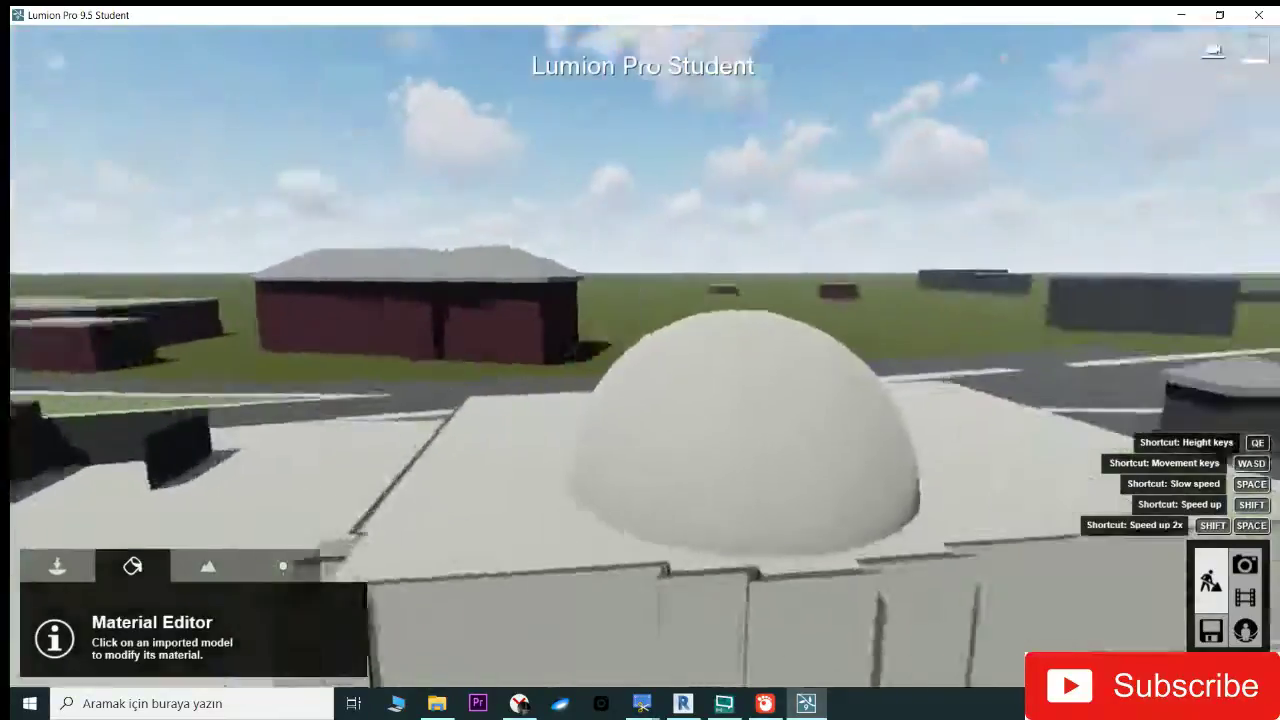
# Step: Return to Revit, close the Material Browser and dismiss the unsaved-project reminder
pyautogui.press('s')
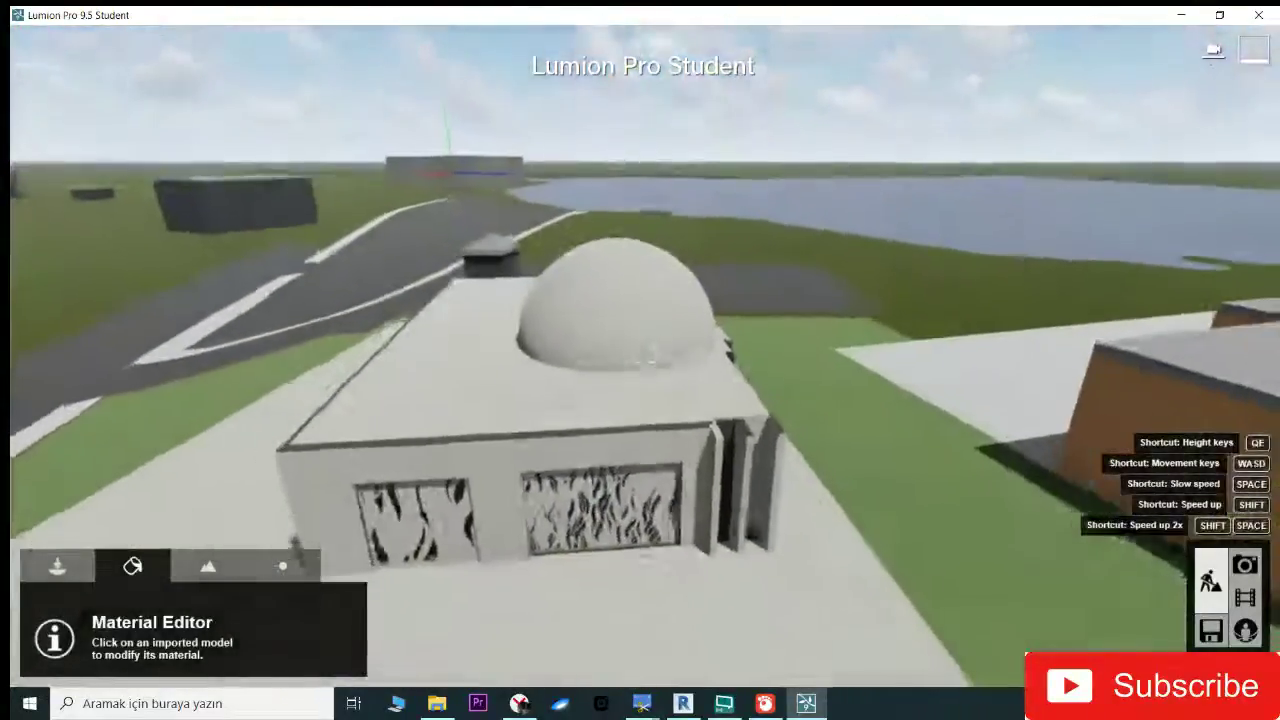
pyautogui.click(684, 704)
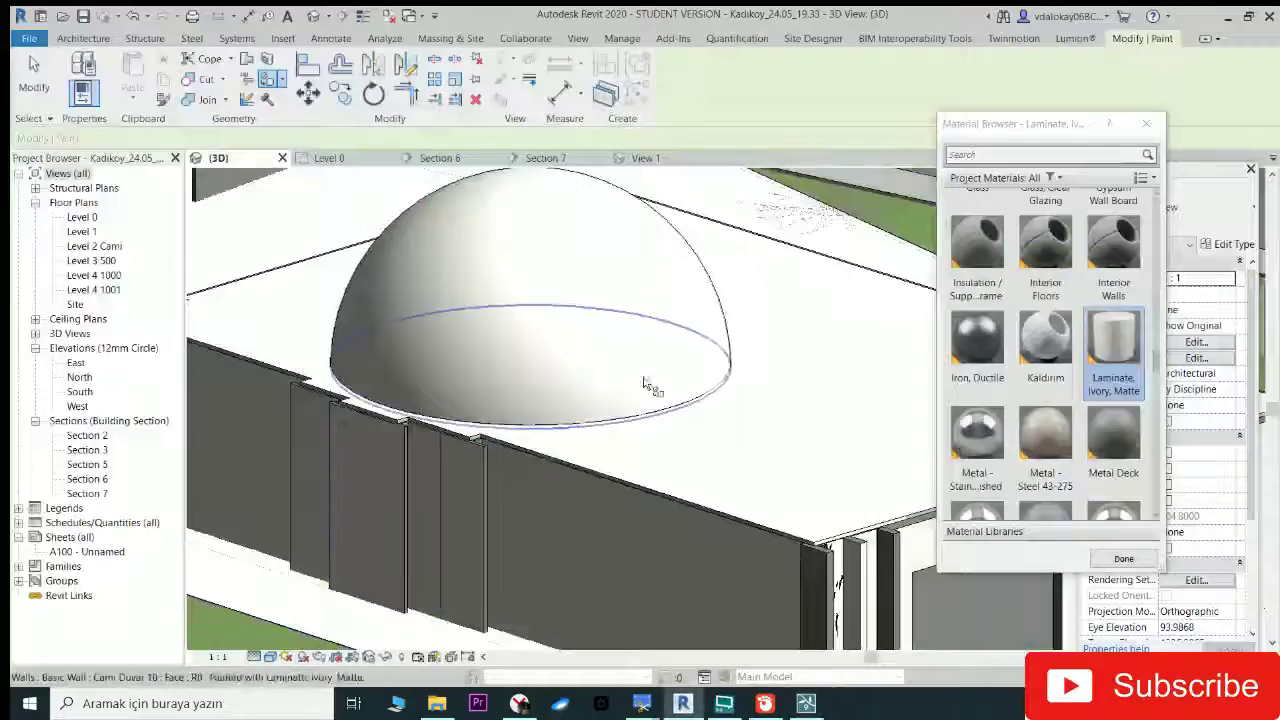
pyautogui.click(1122, 558)
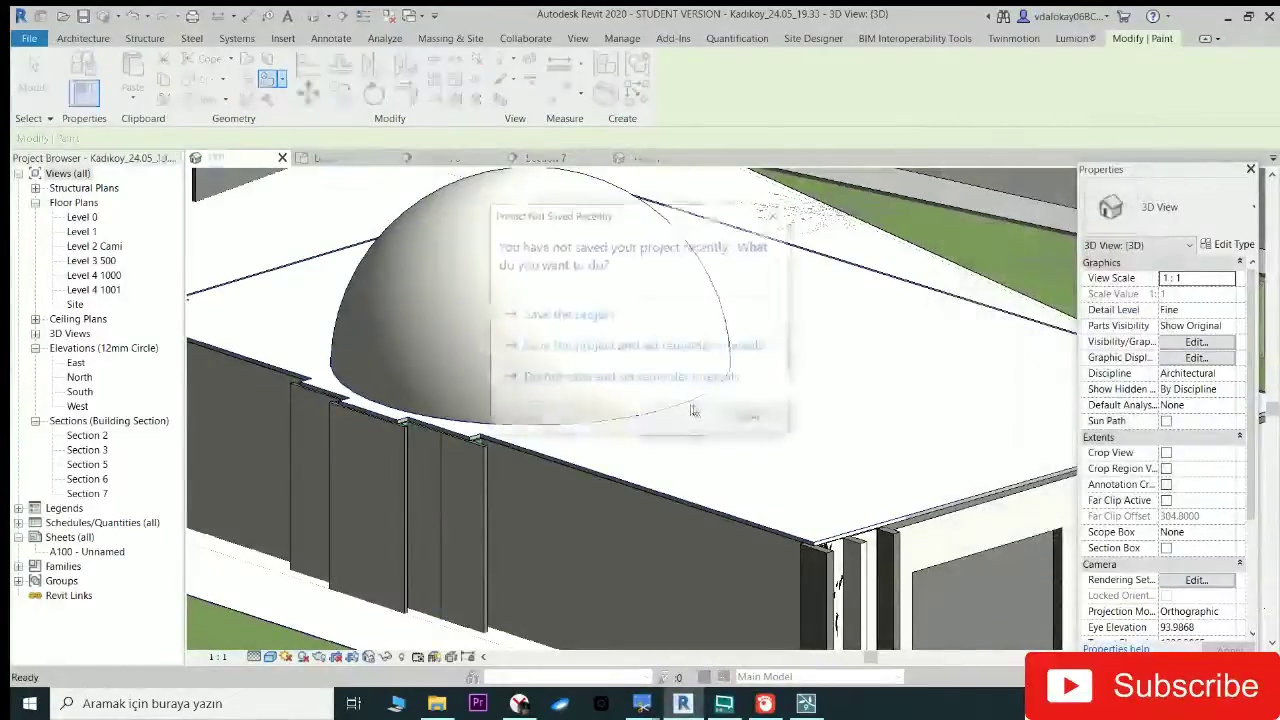
pyautogui.click(777, 218)
pyautogui.keyDown('shift'); pyautogui.moveTo(640, 420); pyautogui.dragTo(703, 497, button='middle'); pyautogui.keyUp('shift')
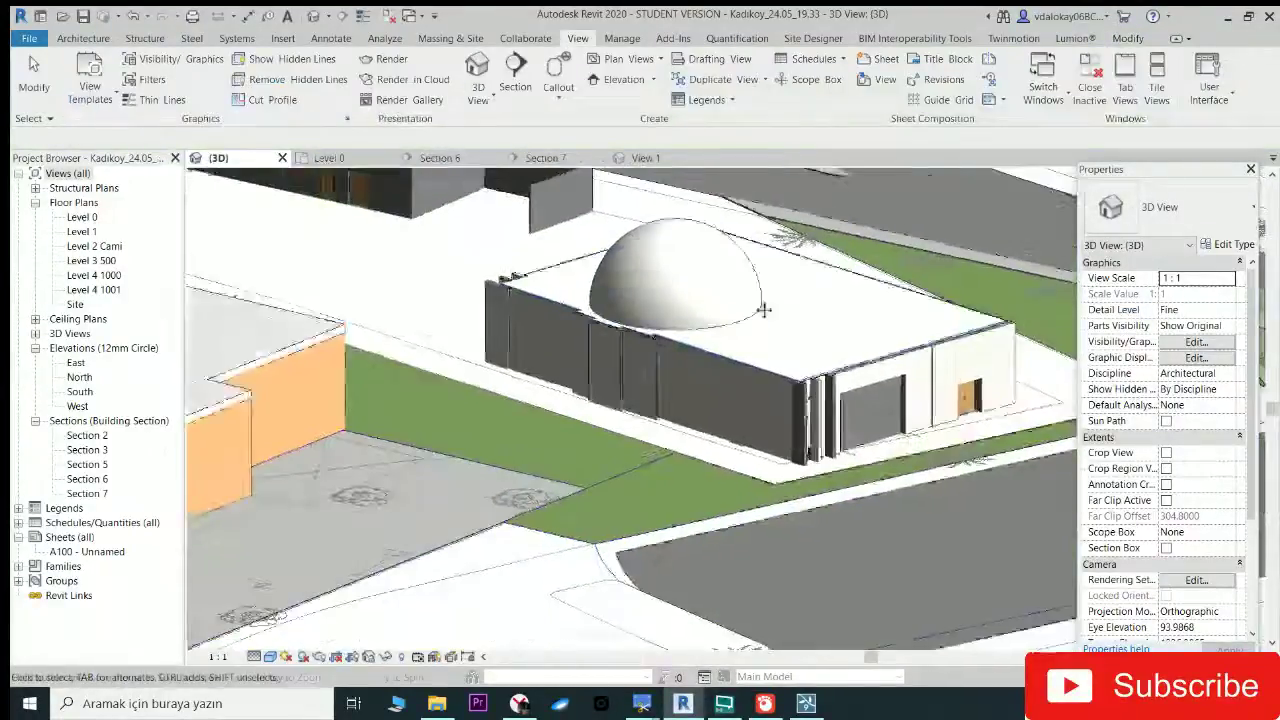
pyautogui.click(703, 497)
pyautogui.scroll(3, 677, 460)
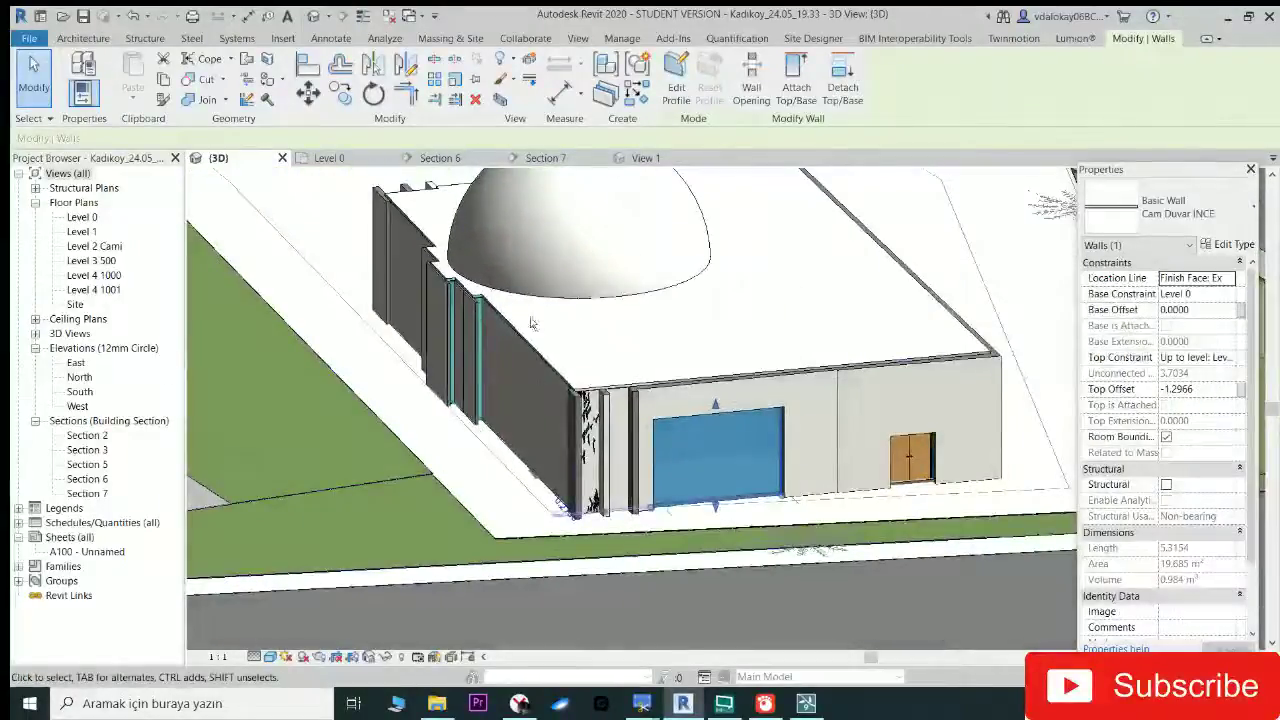
pyautogui.moveTo(540, 384)
pyautogui.keyDown('shift'); pyautogui.mouseDown(button='middle')
pyautogui.moveTo(667, 343)
pyautogui.moveTo(578, 407)
pyautogui.mouseUp(button='middle'); pyautogui.keyUp('shift')
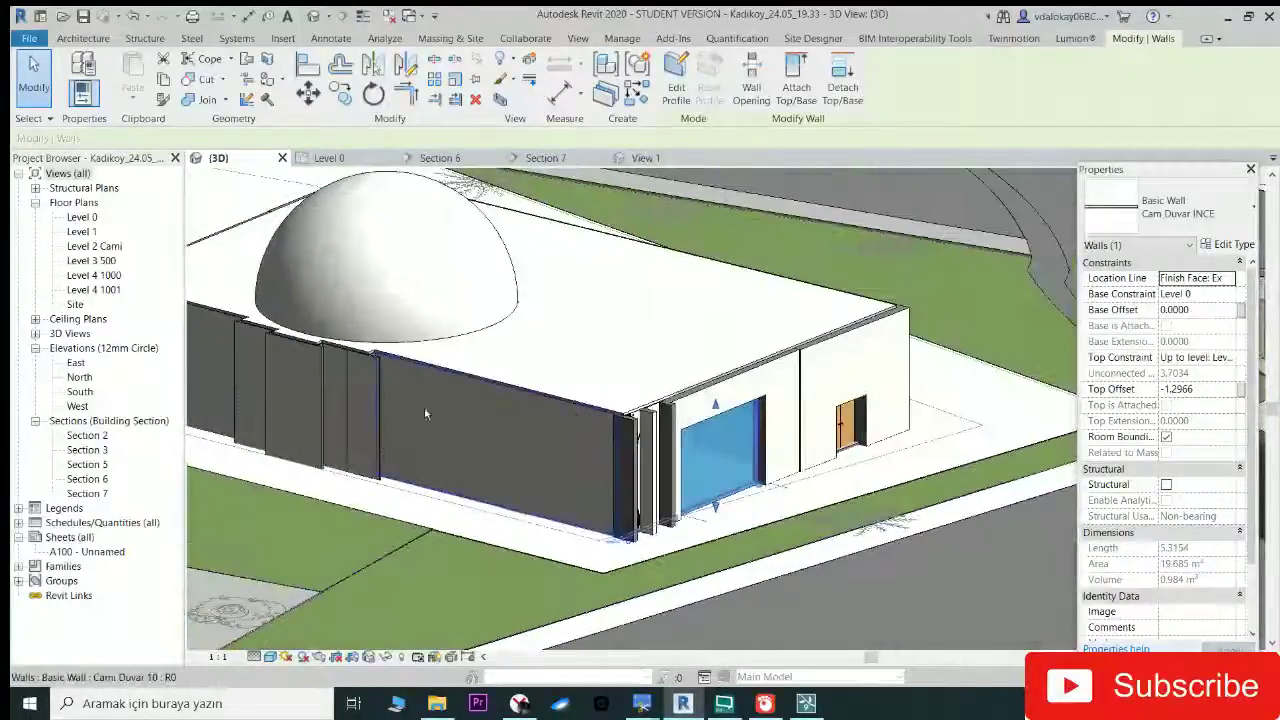
# Step: Open the Section 7 view and rename it 'Section 7-nORTH'
pyautogui.doubleClick(86, 494)
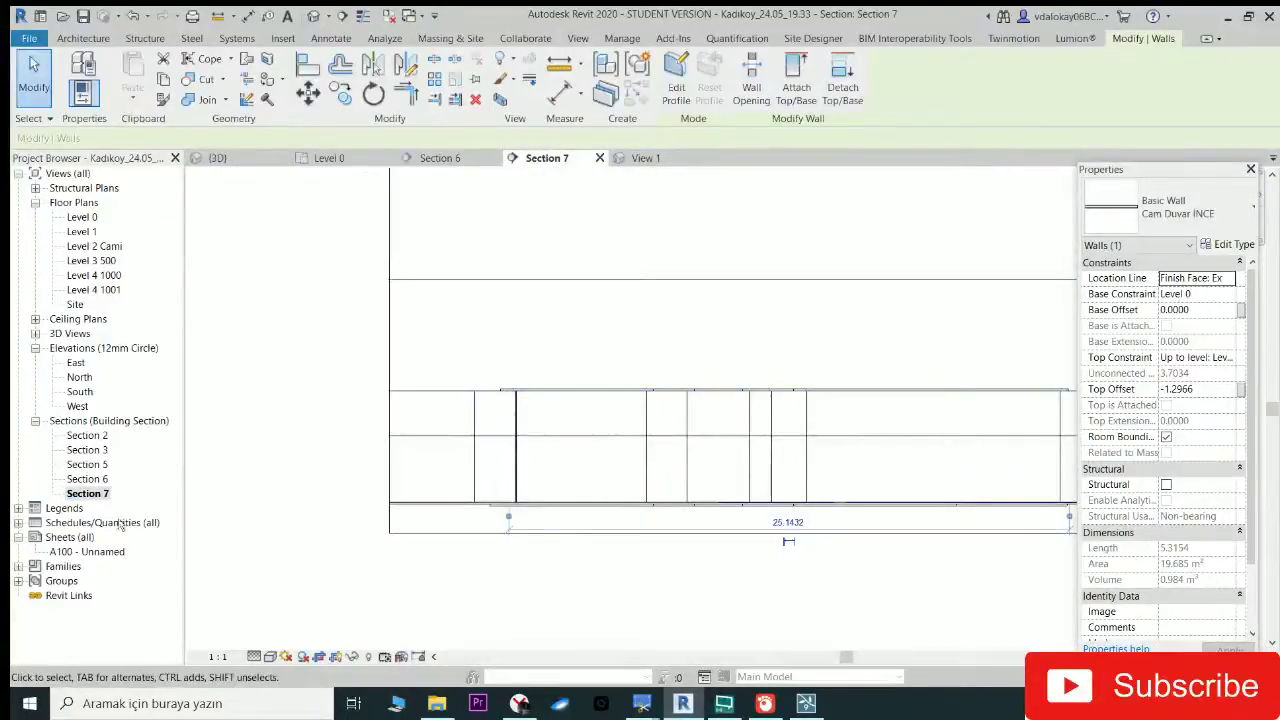
pyautogui.rightClick(88, 494)
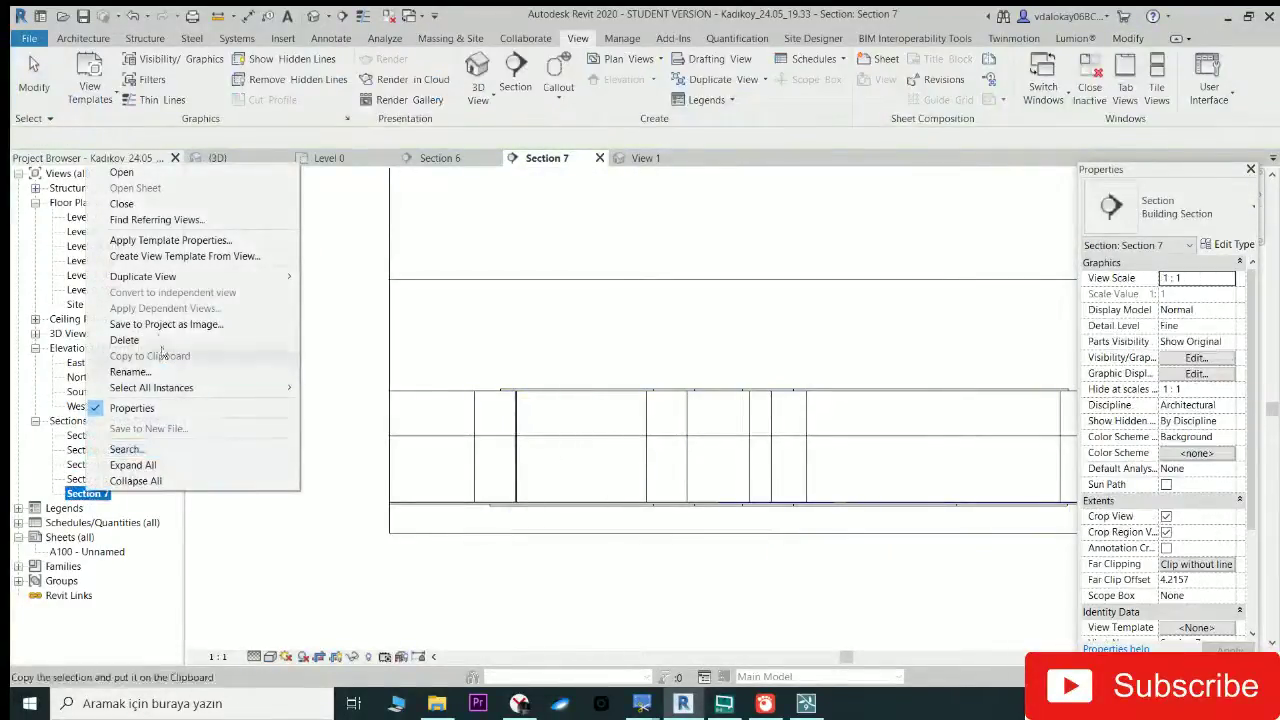
pyautogui.click(164, 372)
pyautogui.write('-nORT')
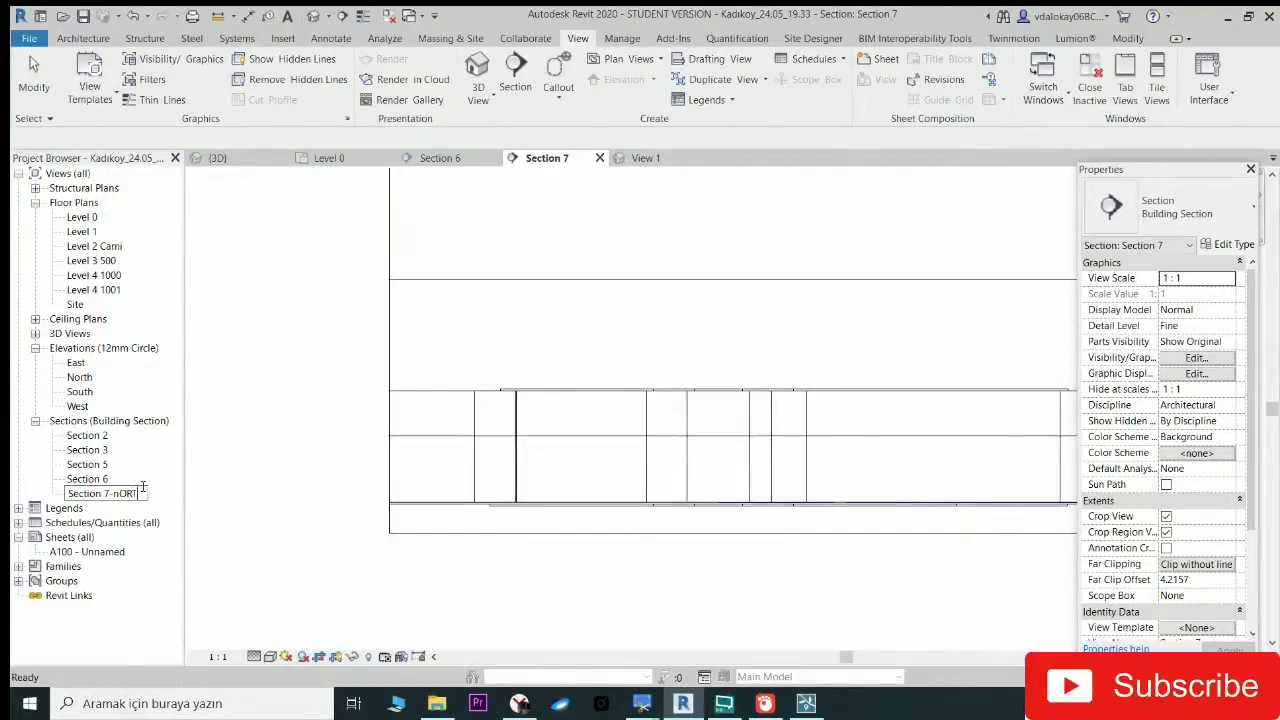
pyautogui.write('H')
pyautogui.press('Return')
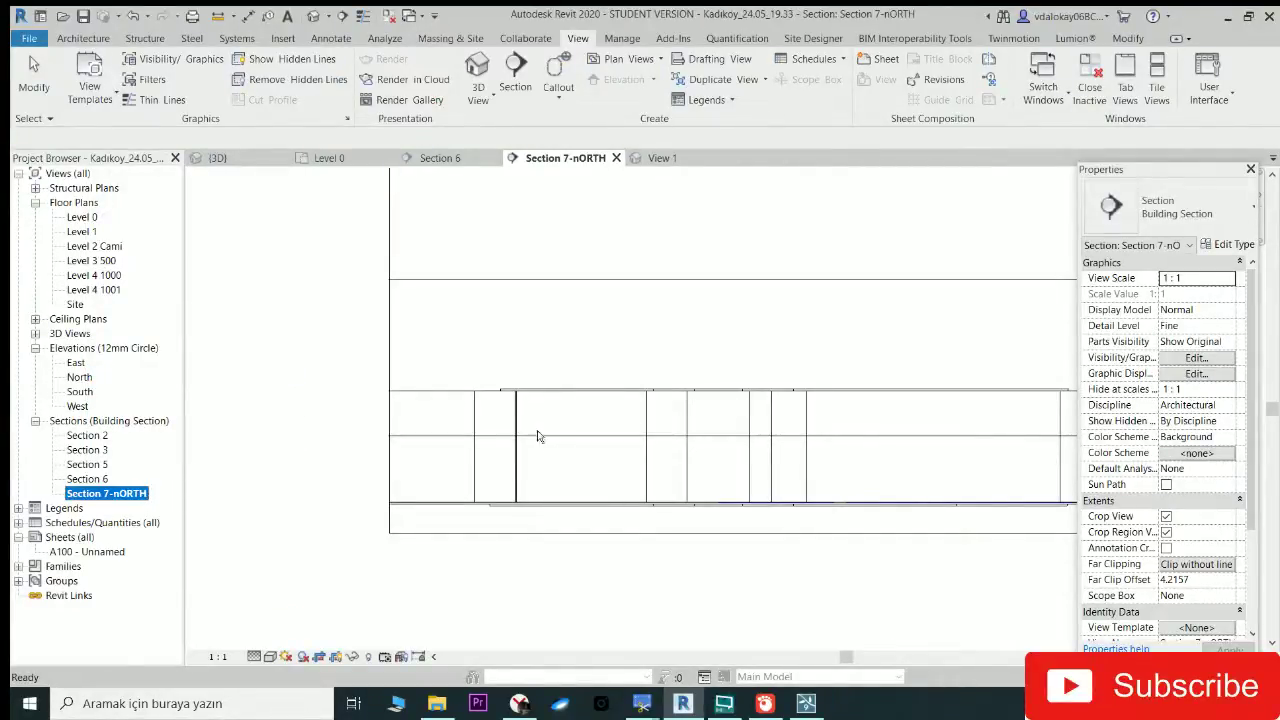
pyautogui.scroll(1, 510, 430)
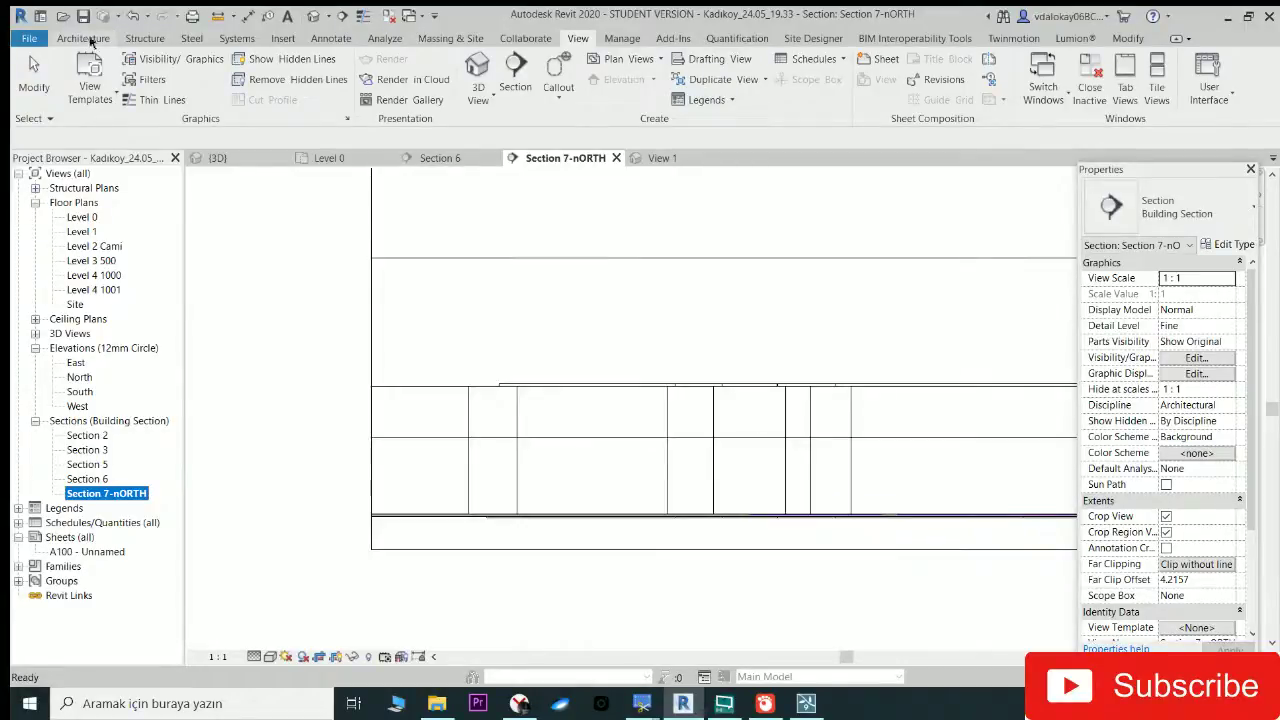
pyautogui.click(90, 38)
# Step: Create an in-place Mass element named Mass 1 and set it to pick a work plane
pyautogui.click(205, 95)
pyautogui.click(215, 163)
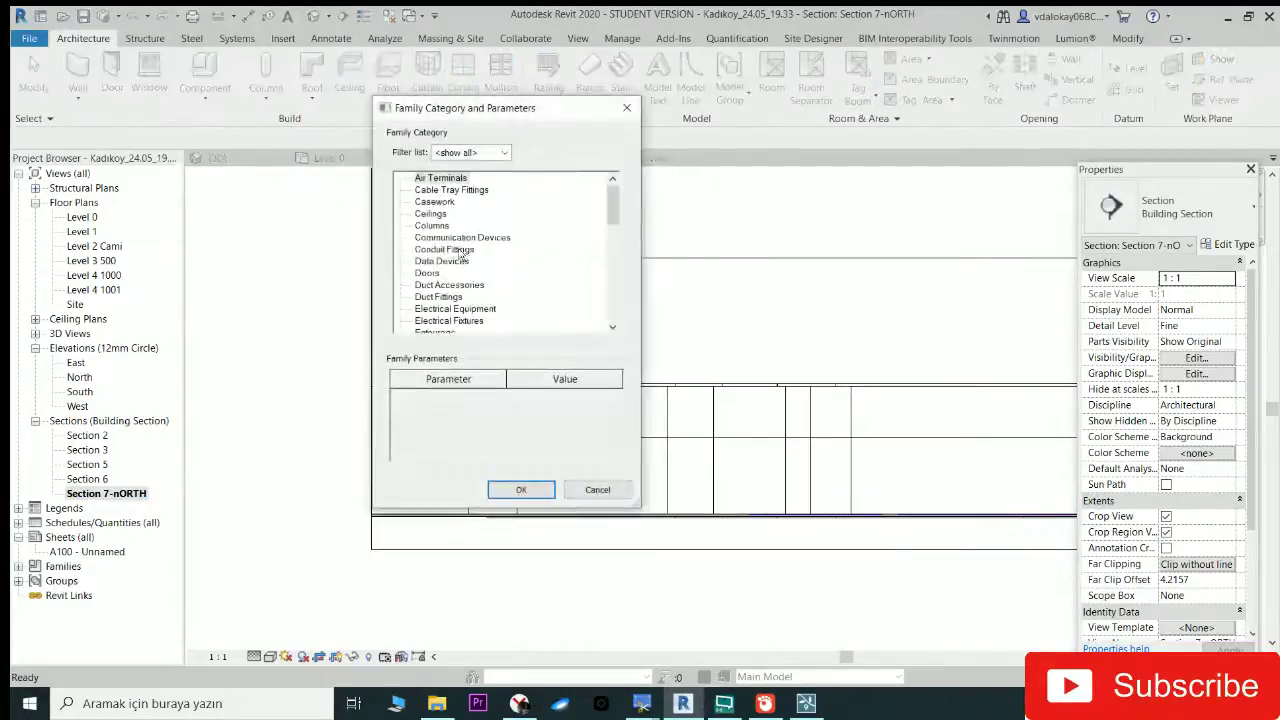
pyautogui.click(461, 256)
pyautogui.press('m')
pyautogui.doubleClick(427, 312)
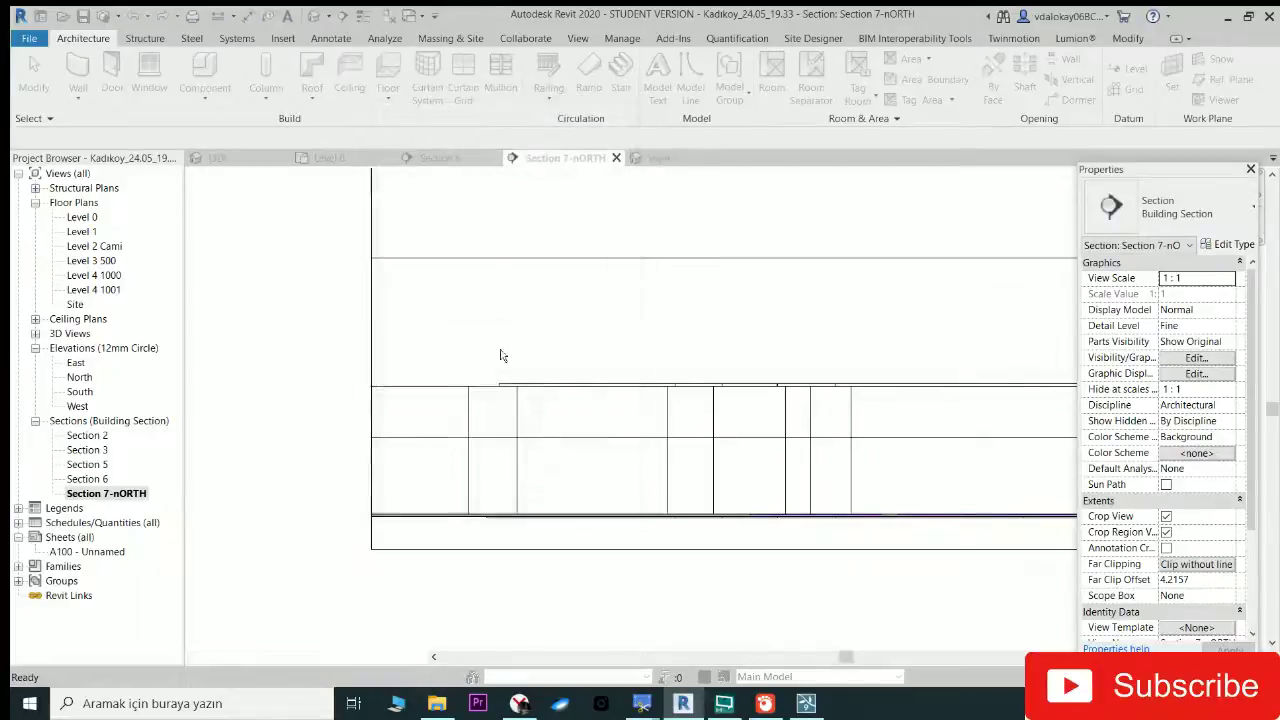
pyautogui.press('Return')
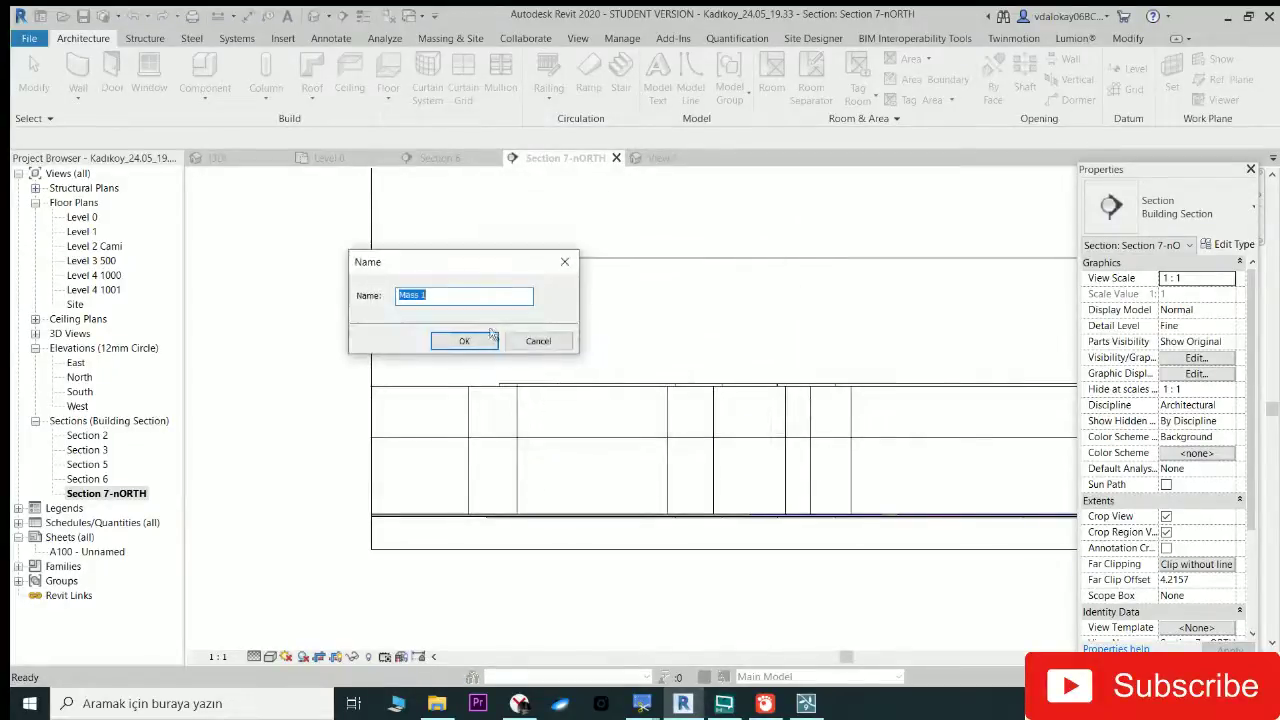
pyautogui.click(463, 342)
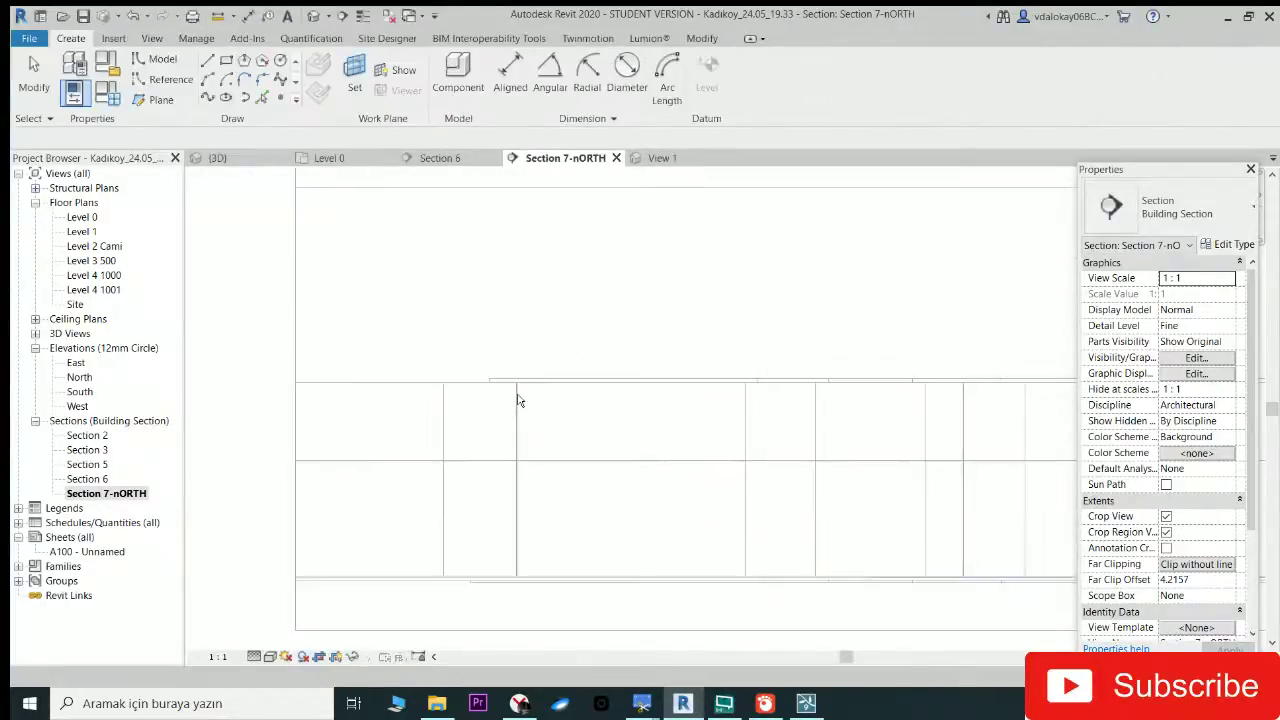
pyautogui.click(507, 376)
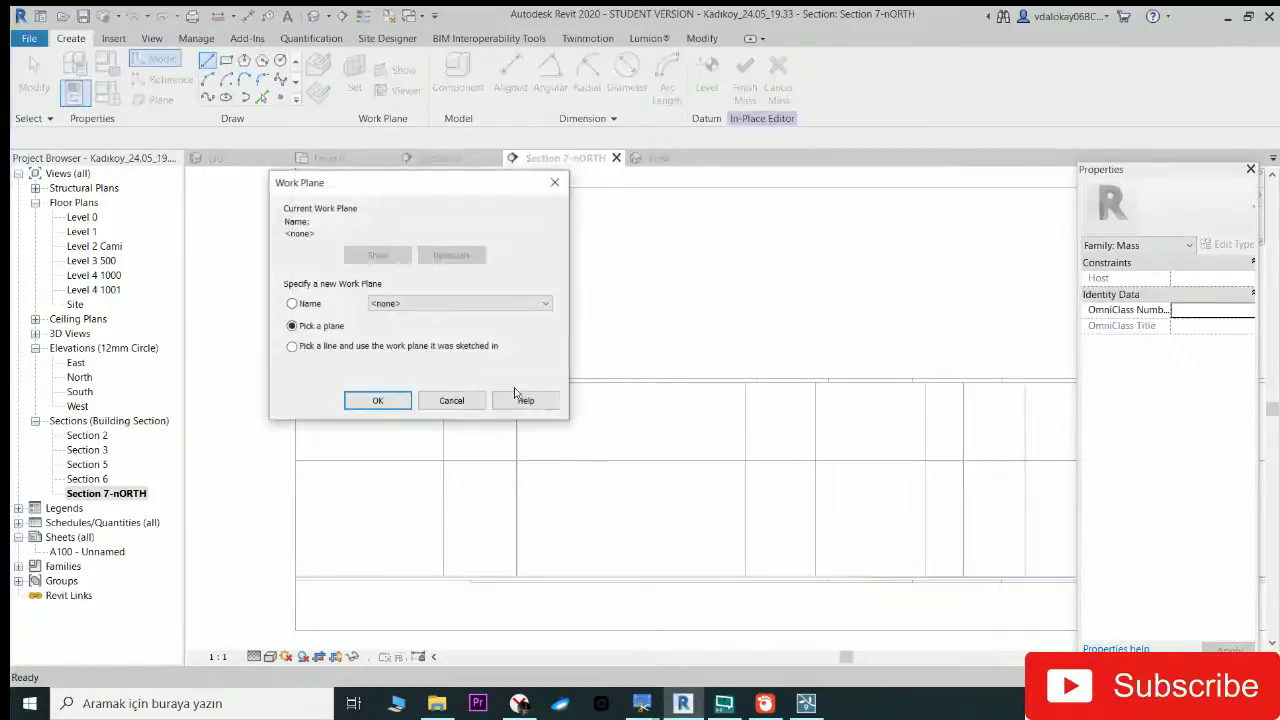
pyautogui.click(357, 400)
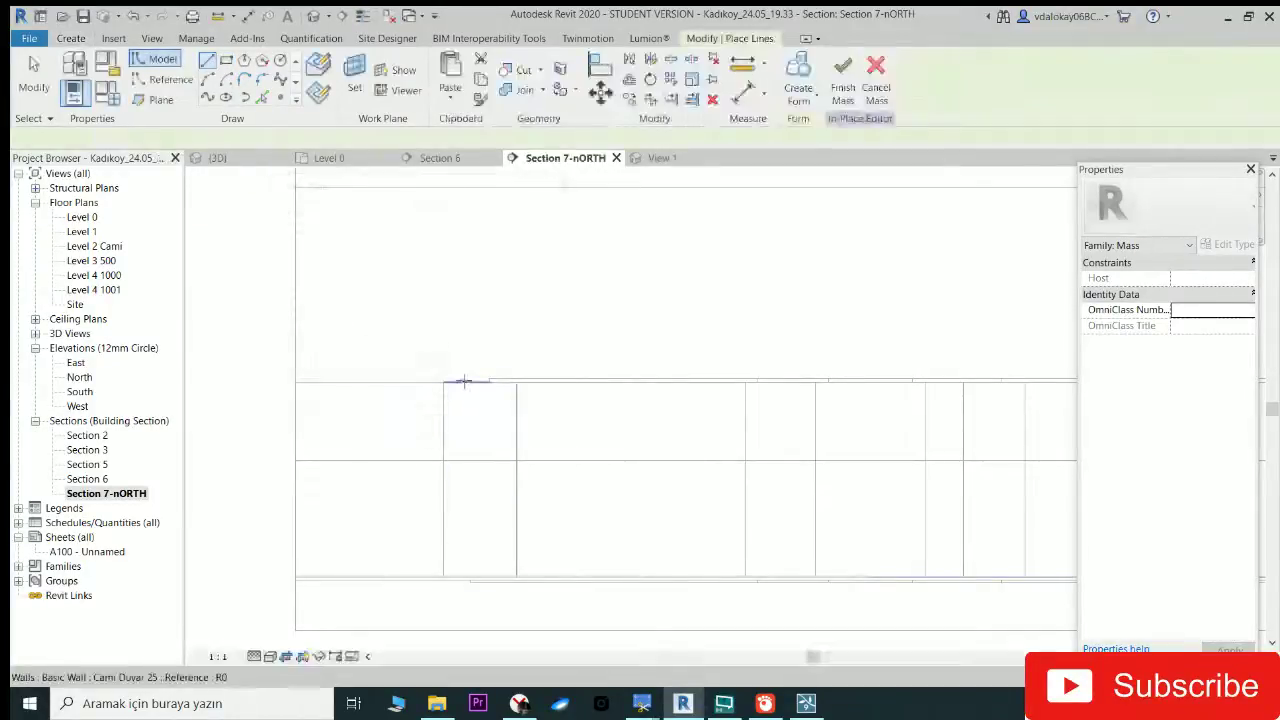
# Step: Pick the north wall as work plane and sketch the panel's rectangular outline lines
pyautogui.click(514, 381)
pyautogui.click(516, 382)
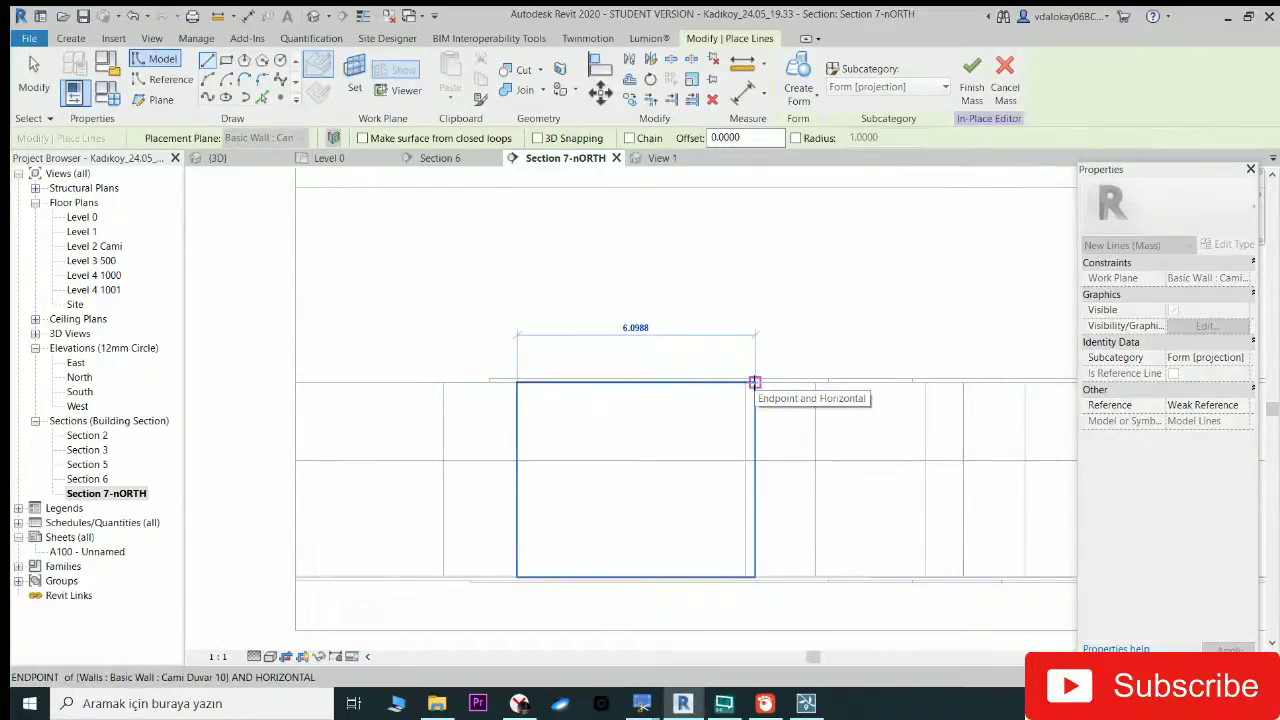
pyautogui.click(755, 382)
pyautogui.click(752, 382)
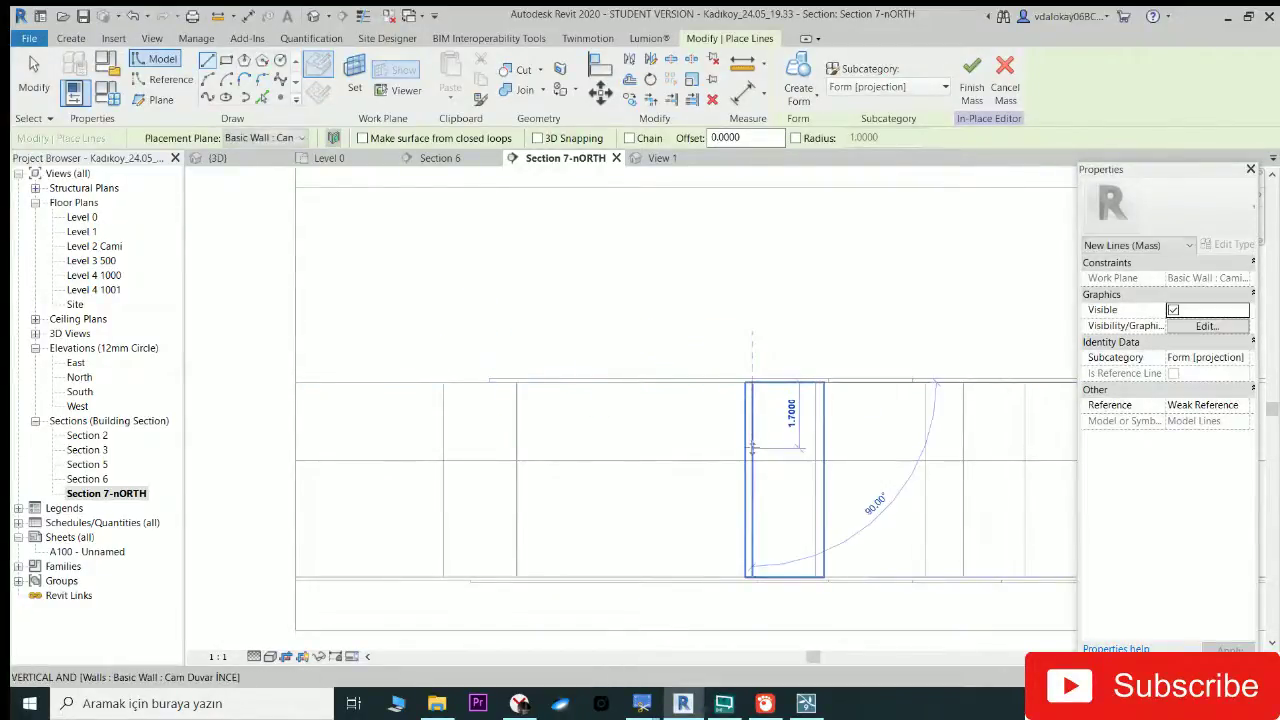
pyautogui.click(752, 440)
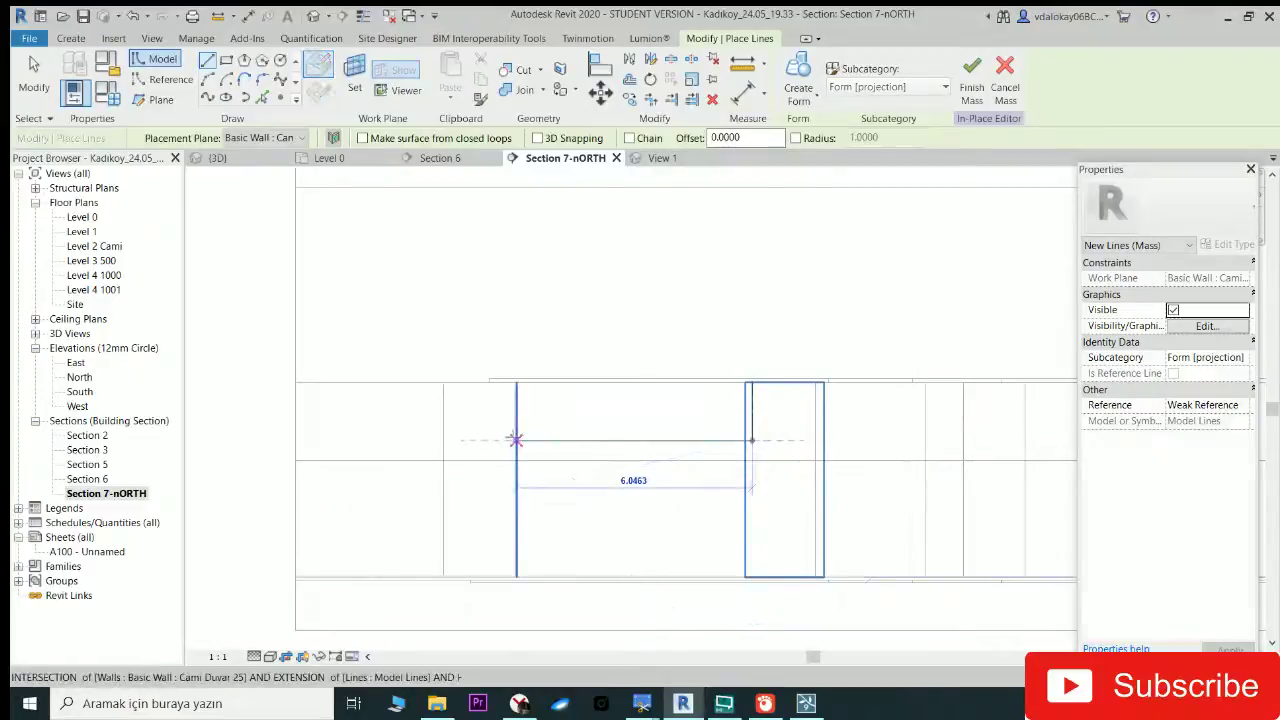
pyautogui.click(516, 440)
pyautogui.click(516, 440)
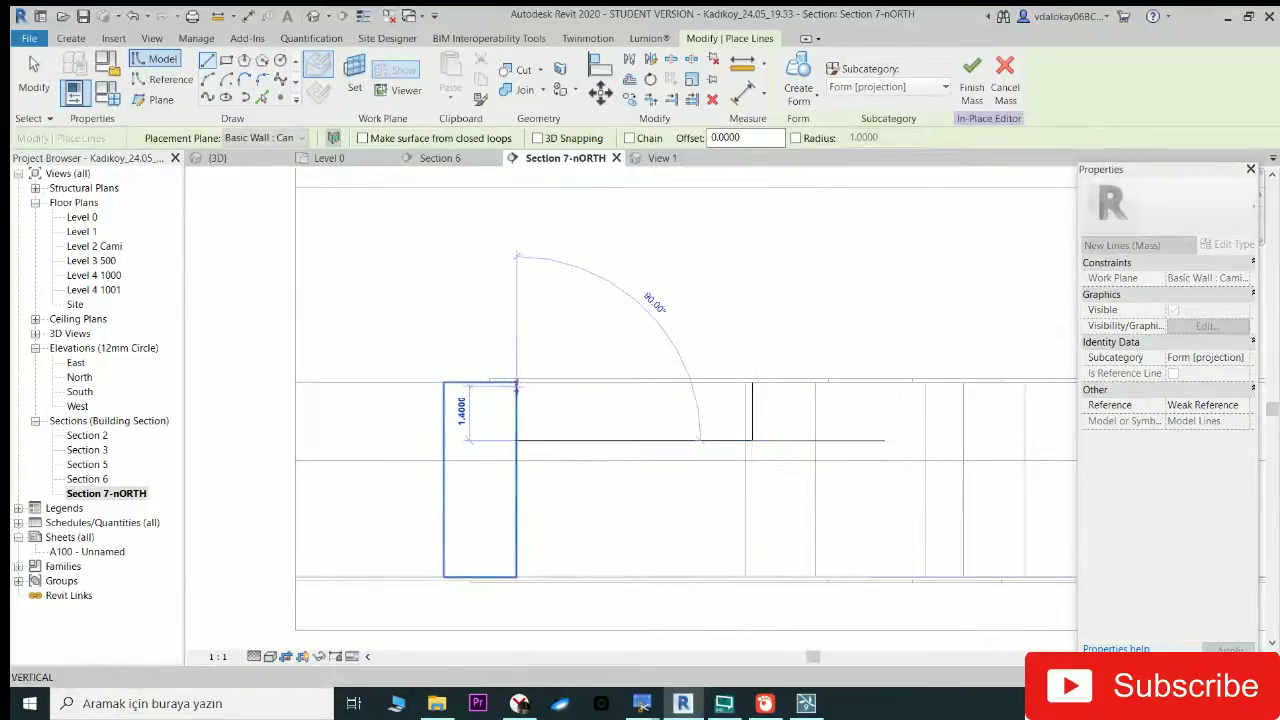
pyautogui.click(516, 382)
# Step: End the line tool and select the sketched rectangle lines
pyautogui.press('Escape')
pyautogui.press('Escape')
pyautogui.scroll(2, 560, 500)
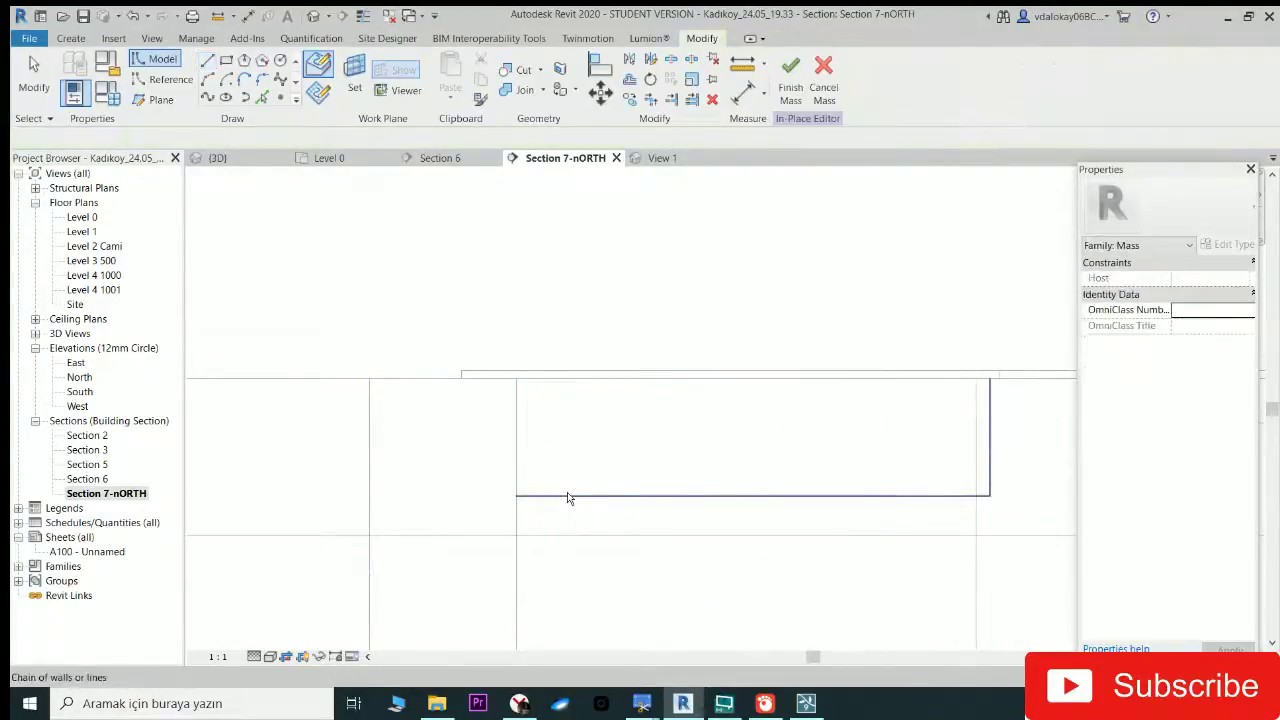
pyautogui.press('Escape')
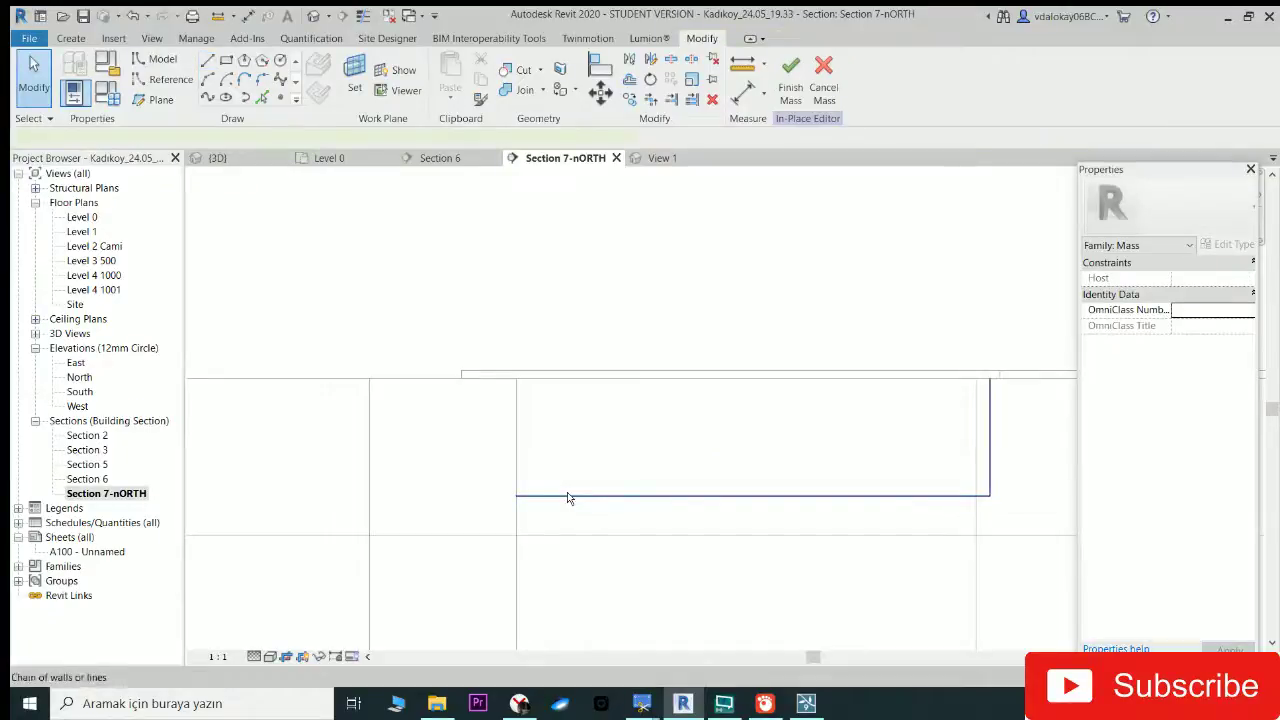
pyautogui.click(567, 497)
pyautogui.moveTo(566, 500); pyautogui.dragTo(512, 494, button='middle')
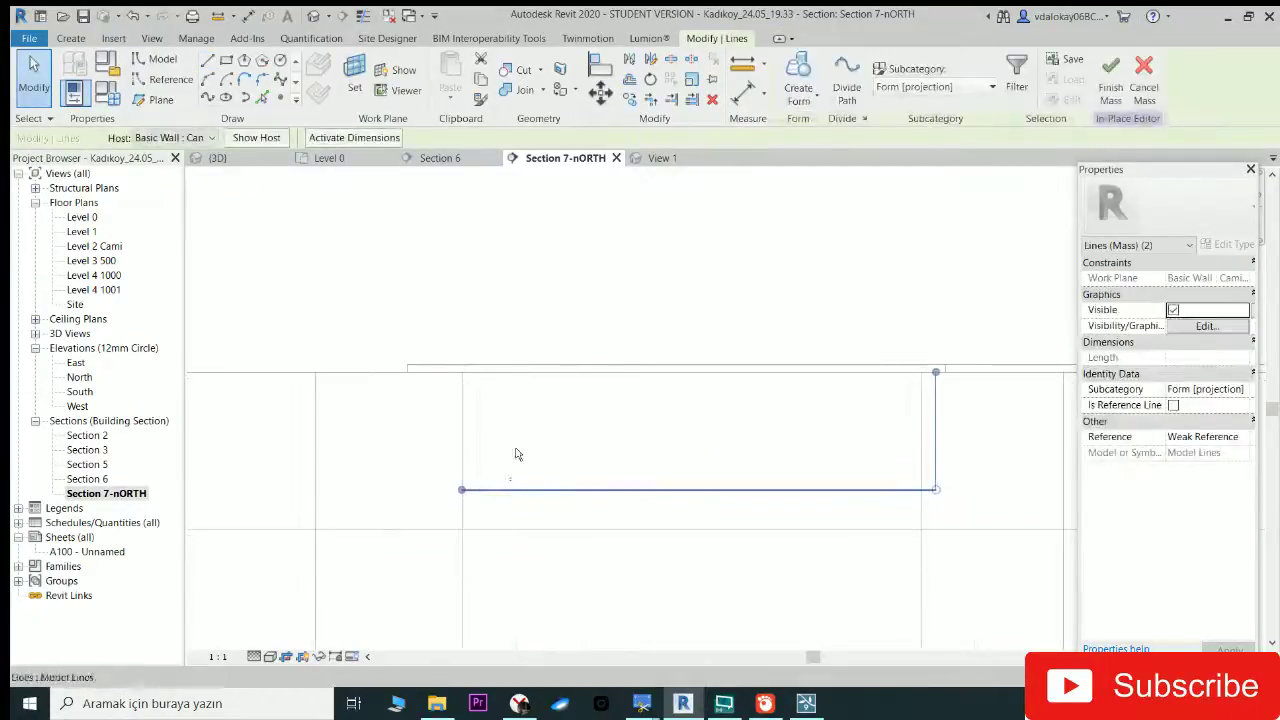
pyautogui.click(211, 139)
pyautogui.click(215, 154)
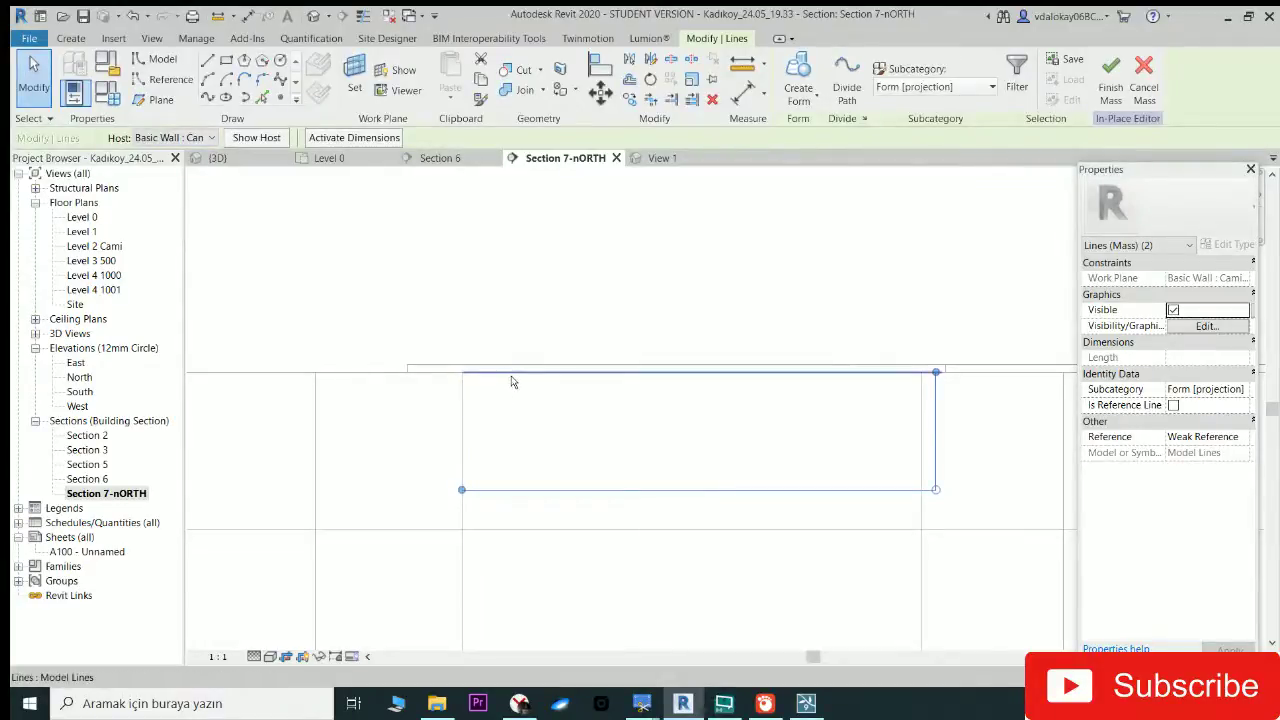
pyautogui.click(463, 389)
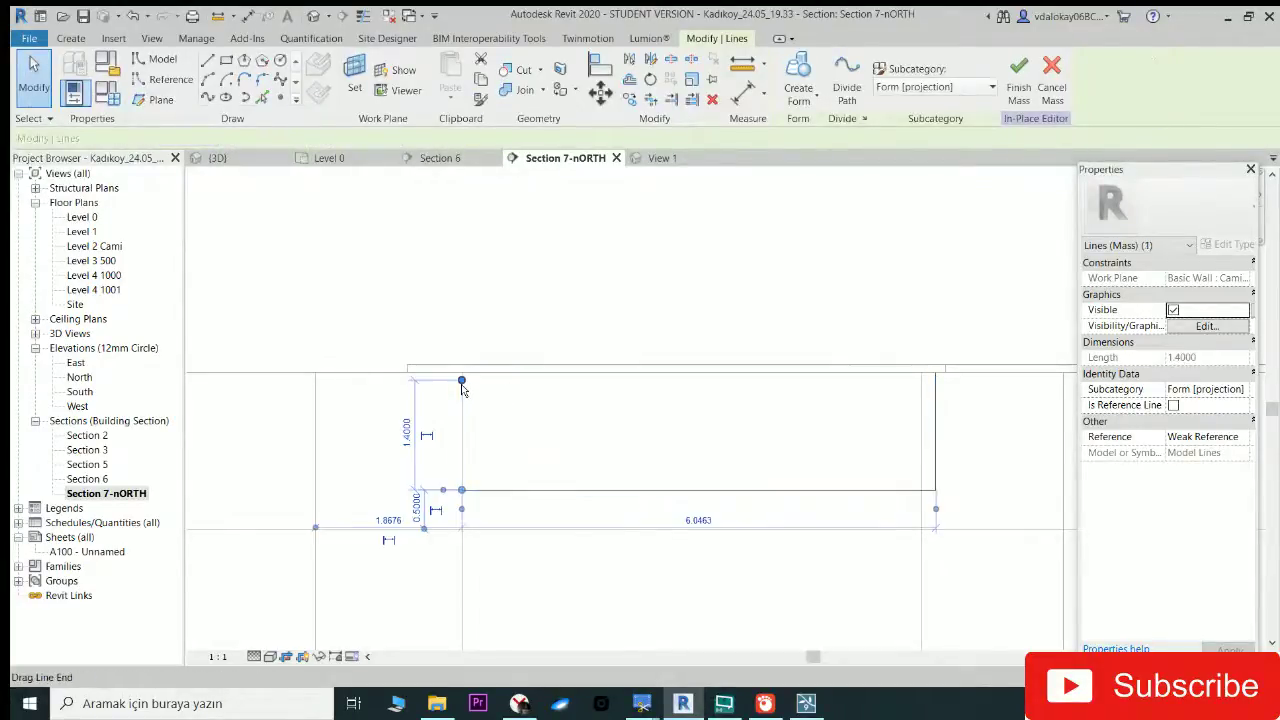
pyautogui.press('Escape')
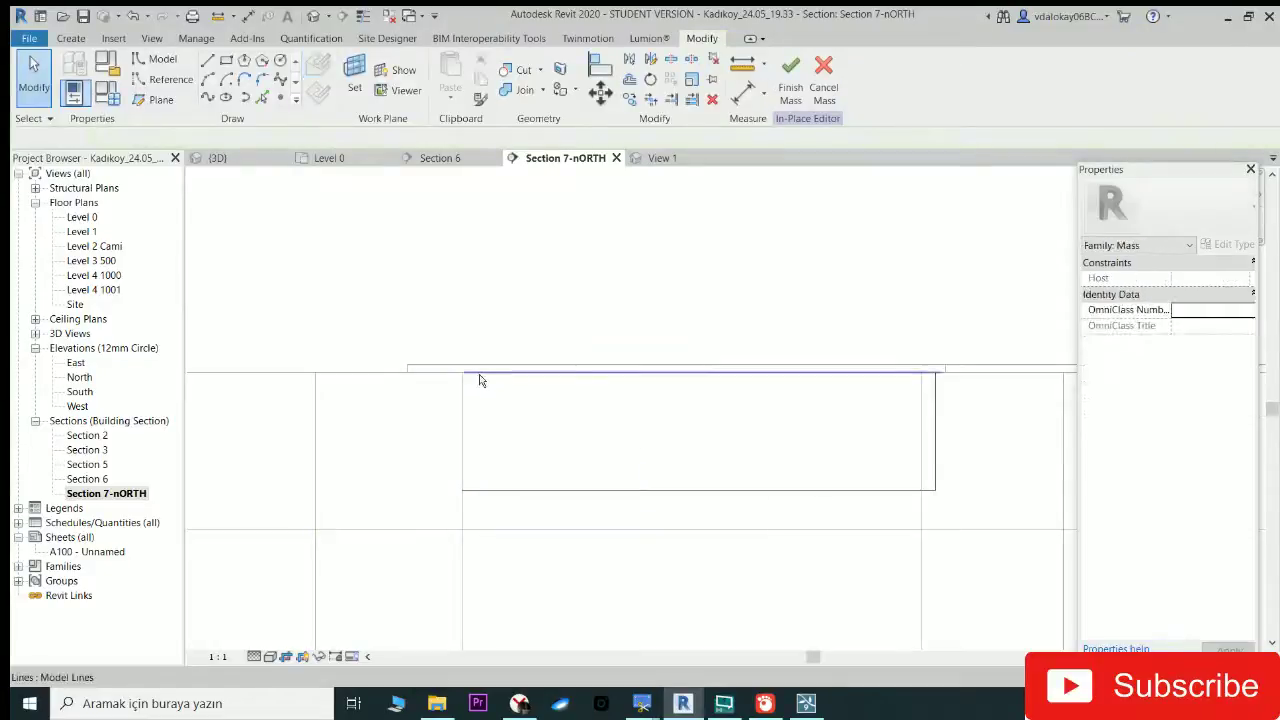
pyautogui.click(478, 378)
pyautogui.scroll(3, 478, 378)
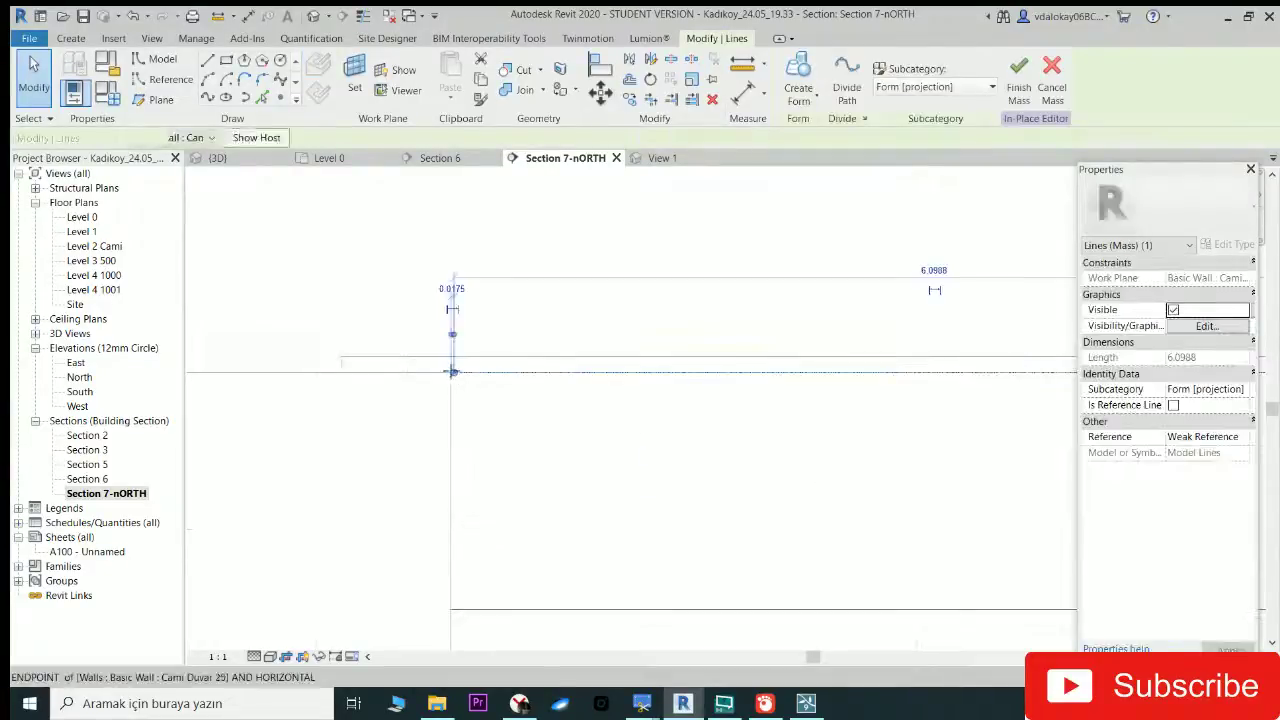
pyautogui.press('Escape')
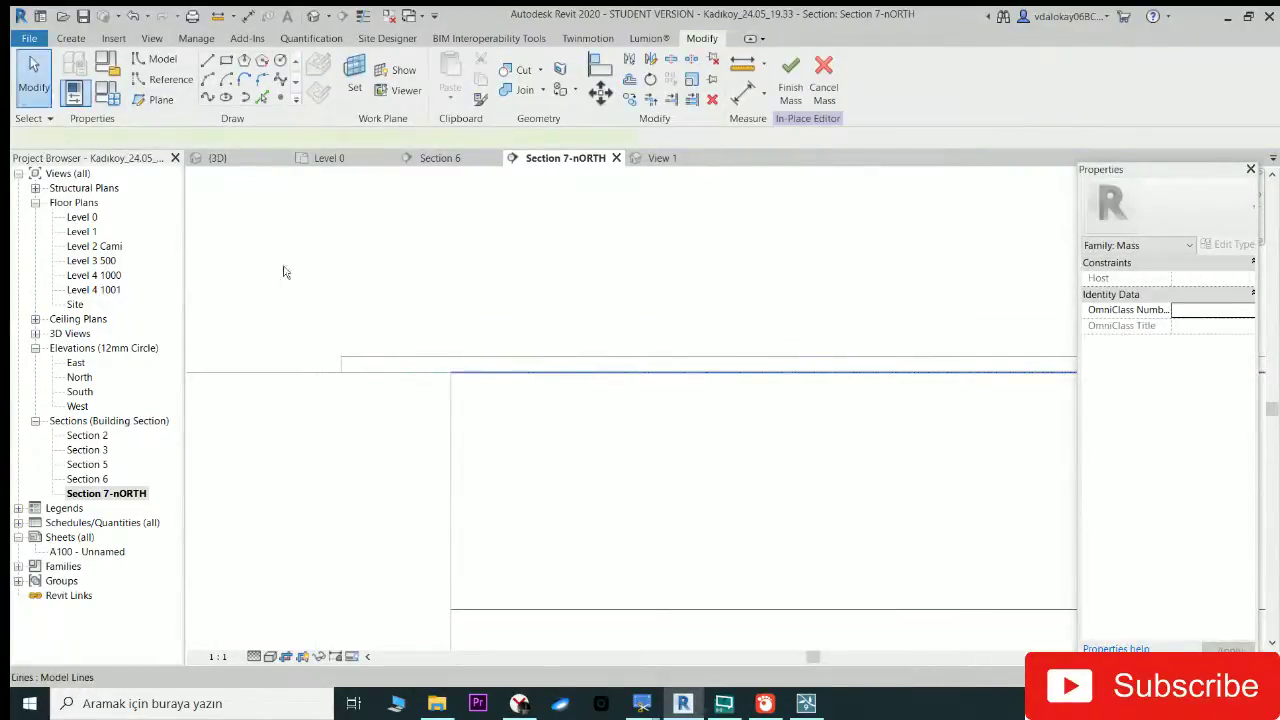
pyautogui.hotkey('ctrl', 'z')
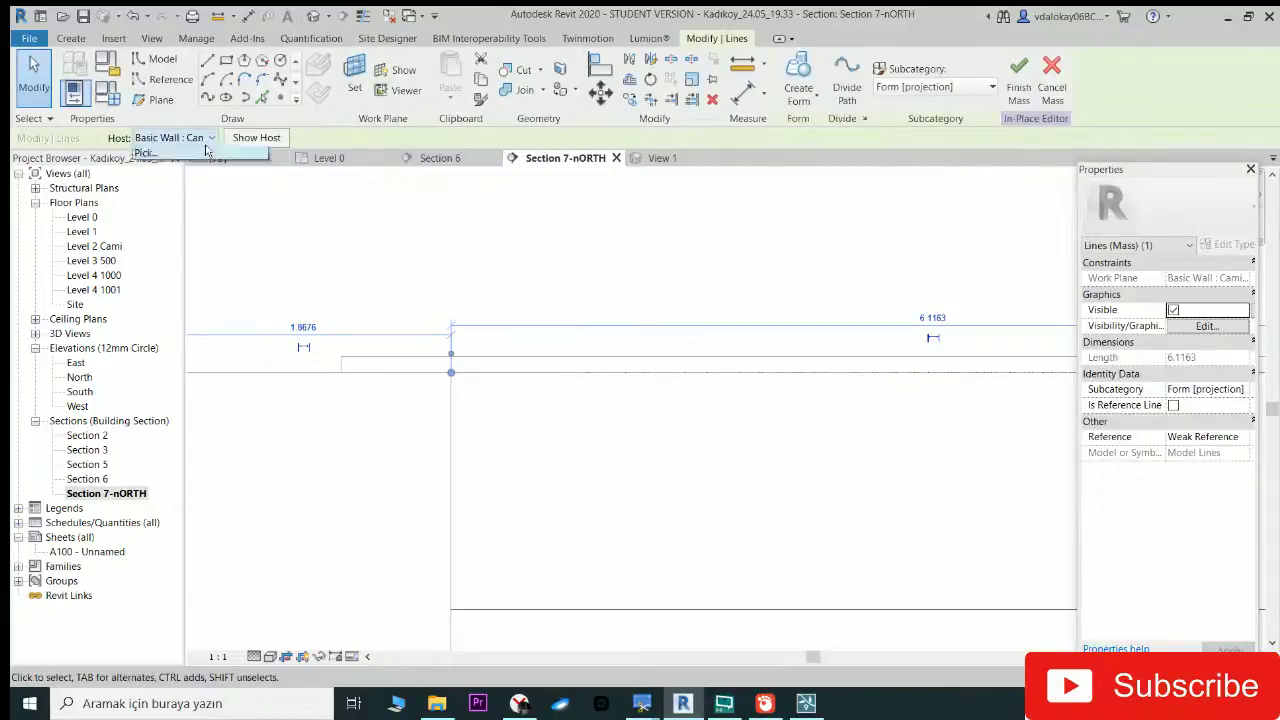
pyautogui.click(207, 147)
pyautogui.click(453, 422)
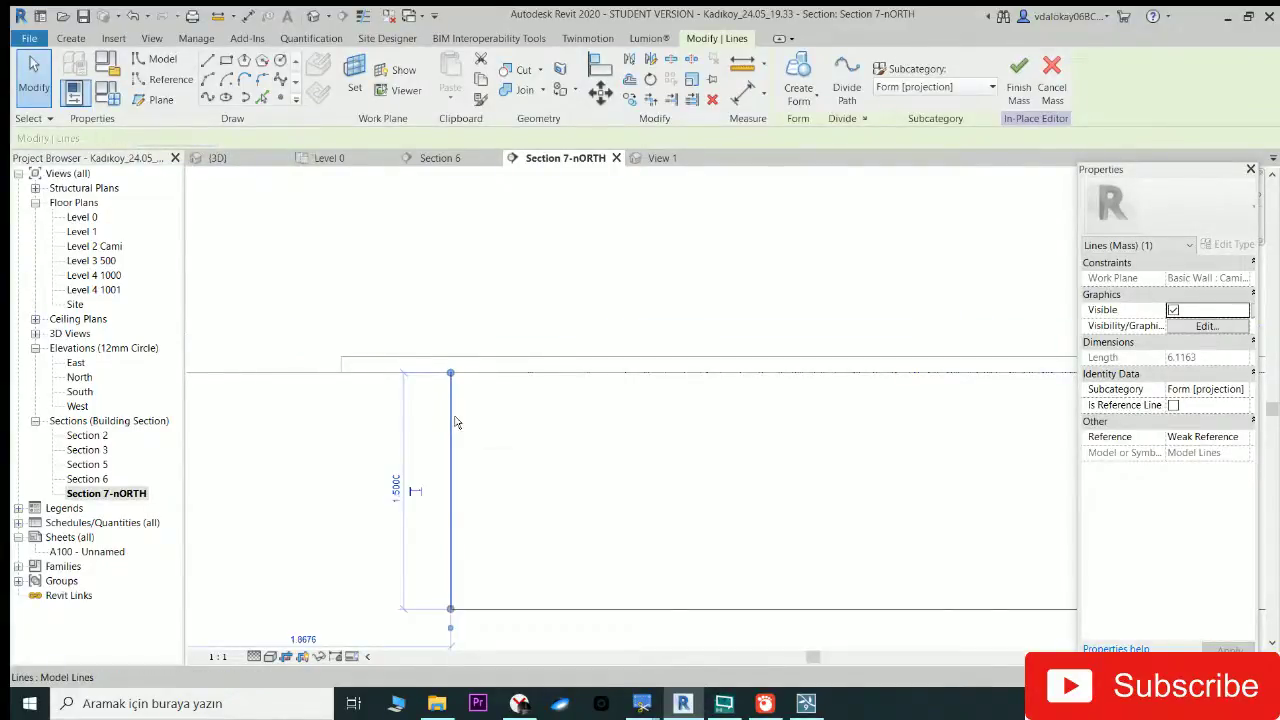
pyautogui.press('Escape')
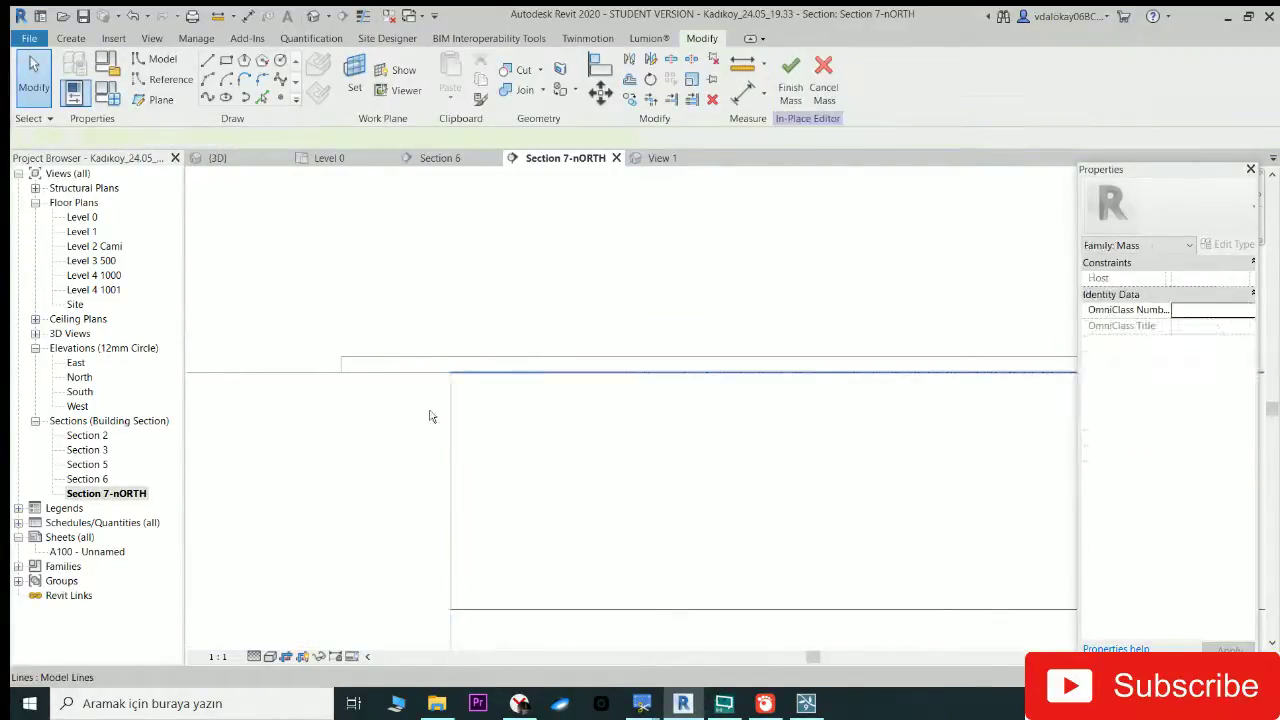
pyautogui.click(452, 415)
pyautogui.scroll(-3, 358, 403)
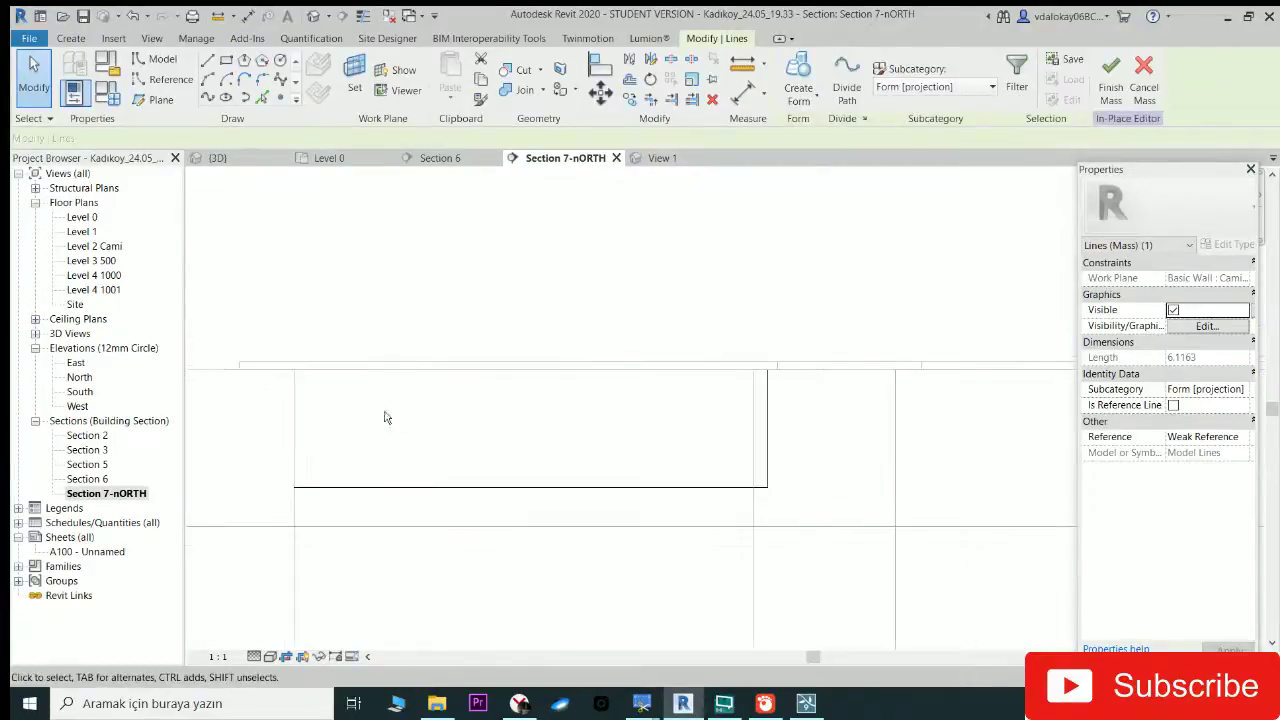
pyautogui.click(434, 488)
pyautogui.keyDown('ctrl'); pyautogui.click(585, 370); pyautogui.keyUp('ctrl')
pyautogui.press('Escape')
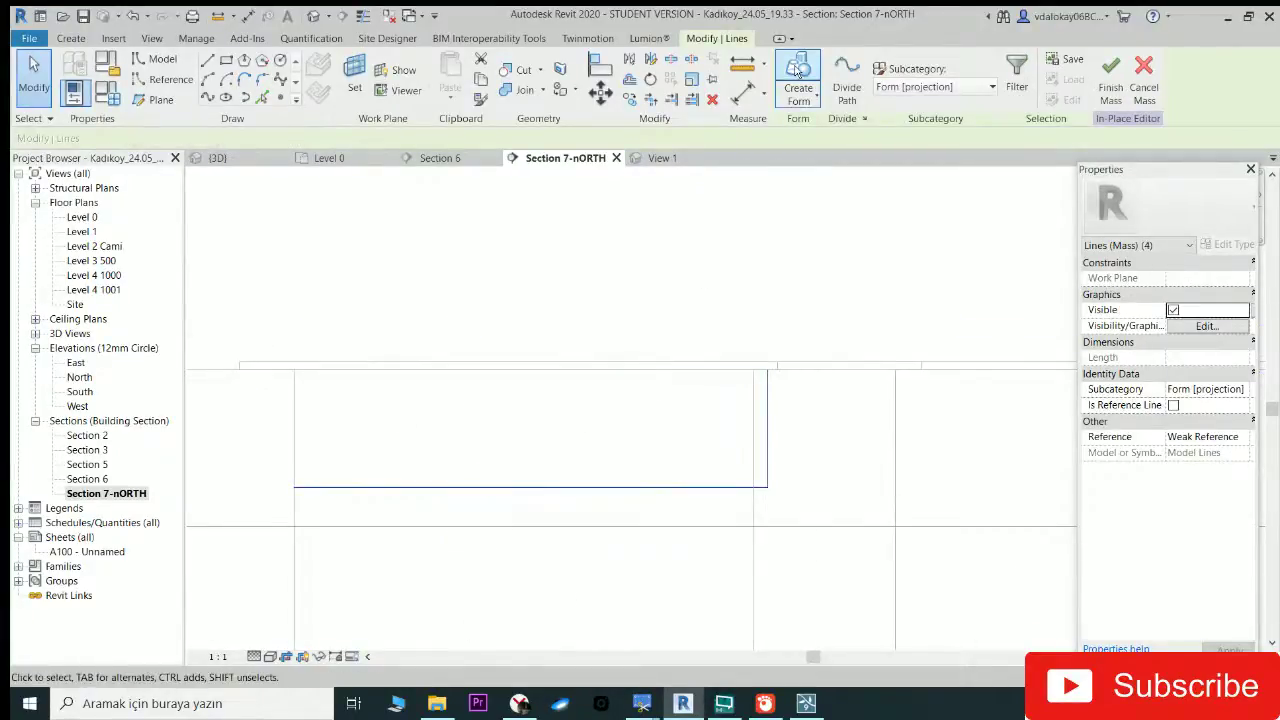
pyautogui.scroll(-2, 598, 419)
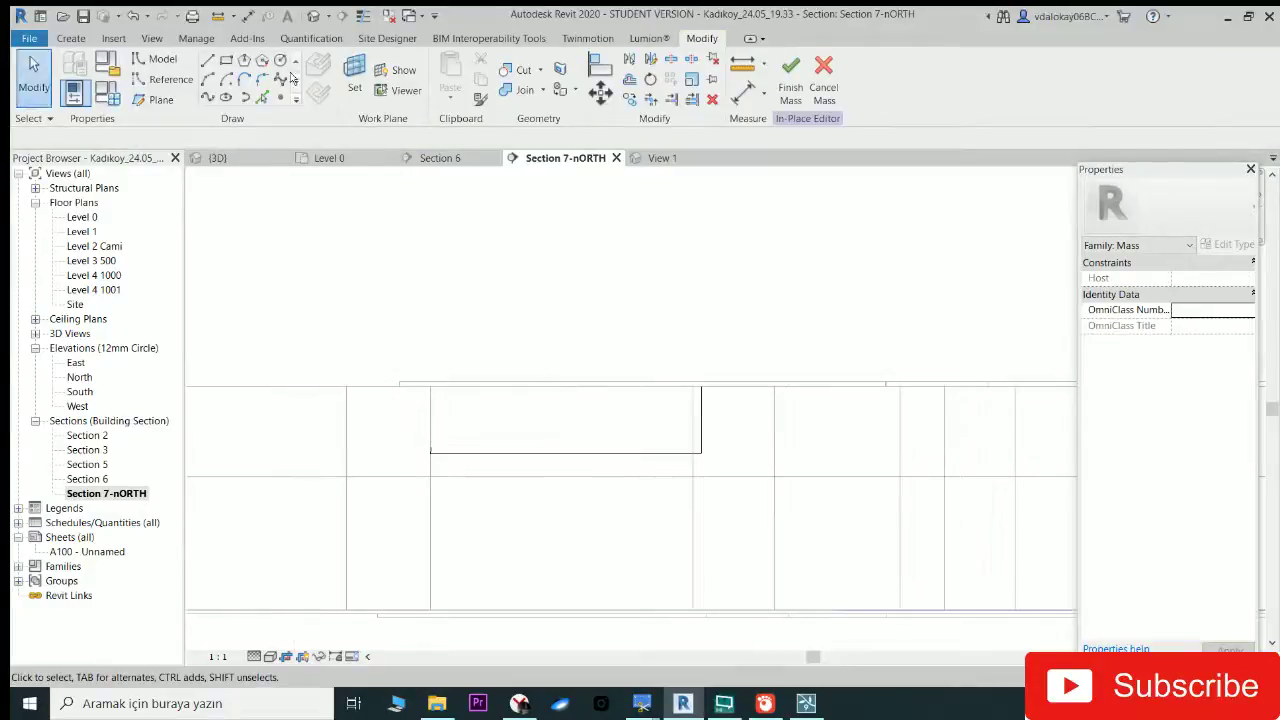
# Step: Switch to the {3D} view and bring the mosque's north wall into view
pyautogui.click(313, 17)
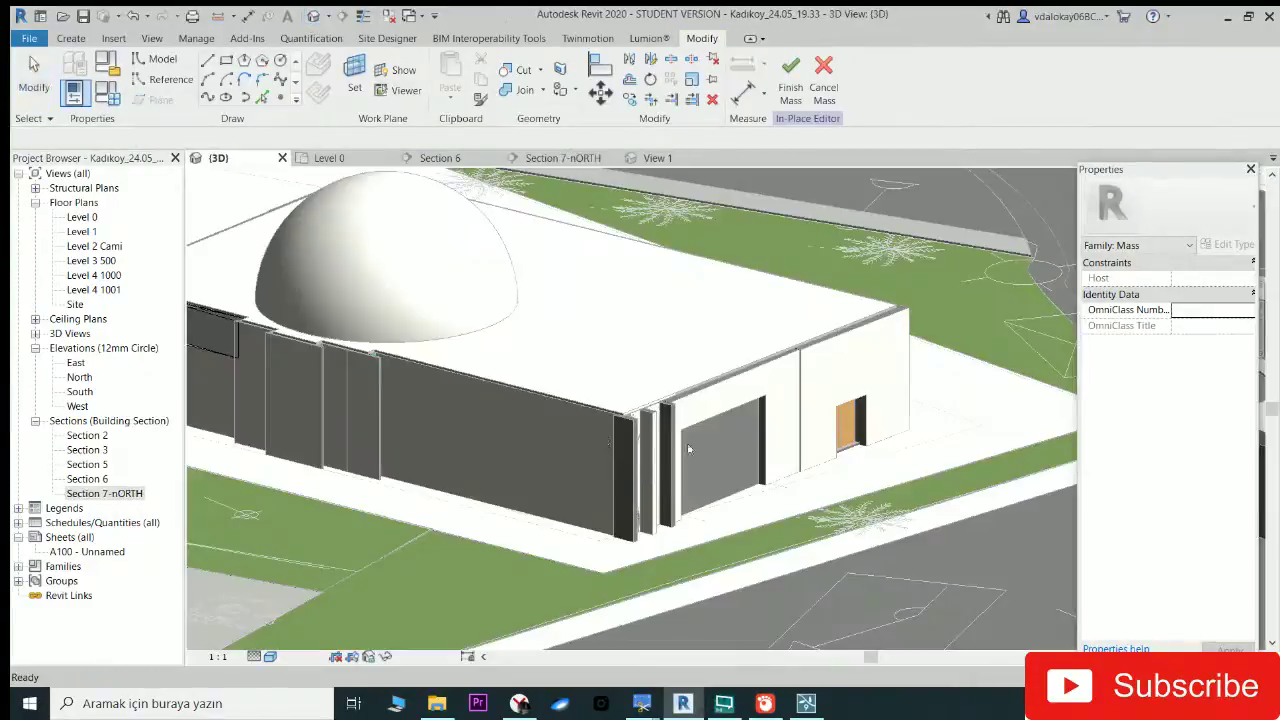
pyautogui.keyDown('shift'); pyautogui.moveTo(479, 404); pyautogui.dragTo(395, 483, button='middle'); pyautogui.keyUp('shift')
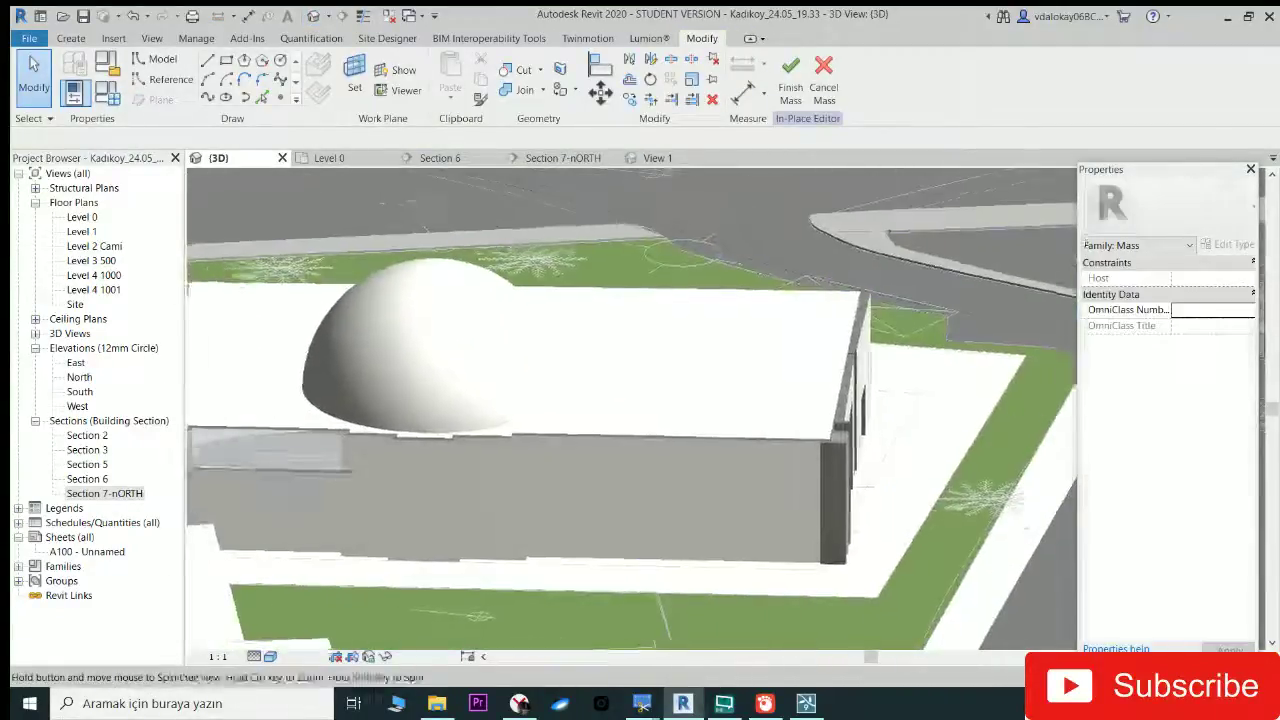
pyautogui.scroll(3, 392, 491)
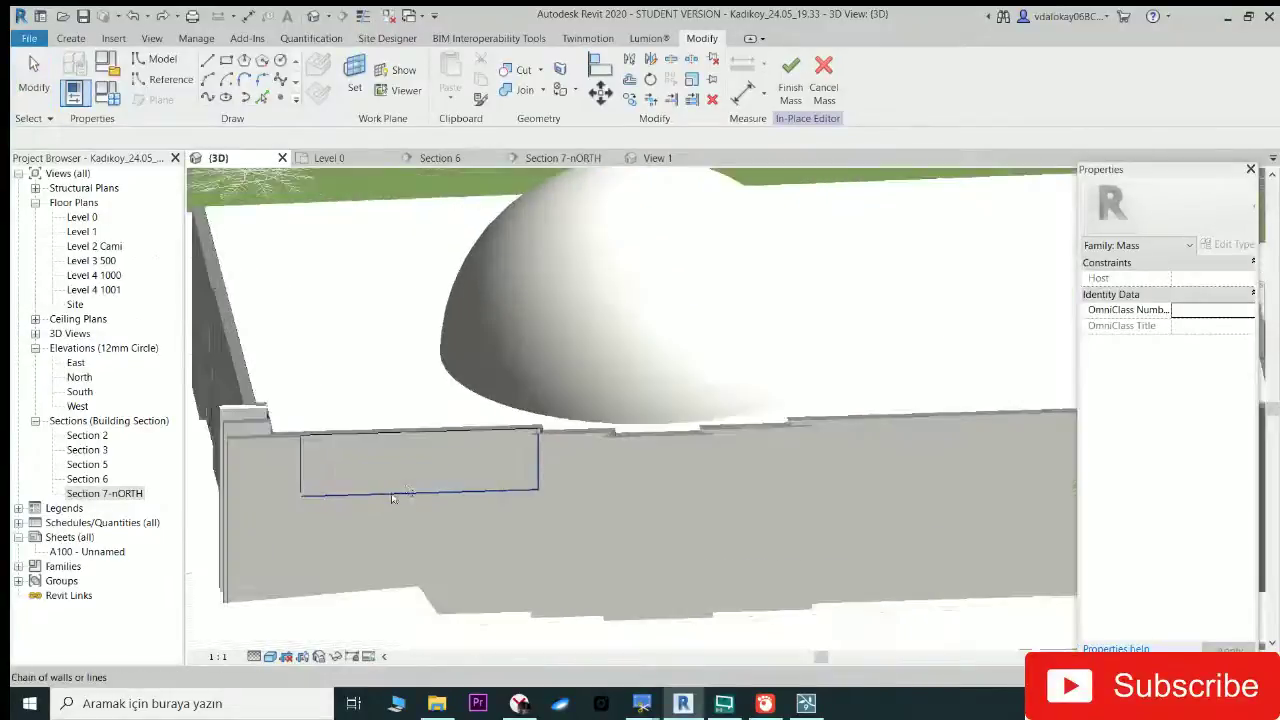
pyautogui.scroll(2, 494, 436)
pyautogui.moveTo(494, 436)
pyautogui.keyDown('shift'); pyautogui.mouseDown(button='middle')
pyautogui.moveTo(652, 470)
pyautogui.moveTo(491, 437)
pyautogui.moveTo(449, 466)
pyautogui.moveTo(343, 486)
pyautogui.mouseUp(button='middle'); pyautogui.keyUp('shift')
# Step: Select the sketched lines on the north wall, after briefly trying the Pick Lines tool (PL)
pyautogui.click(295, 490)
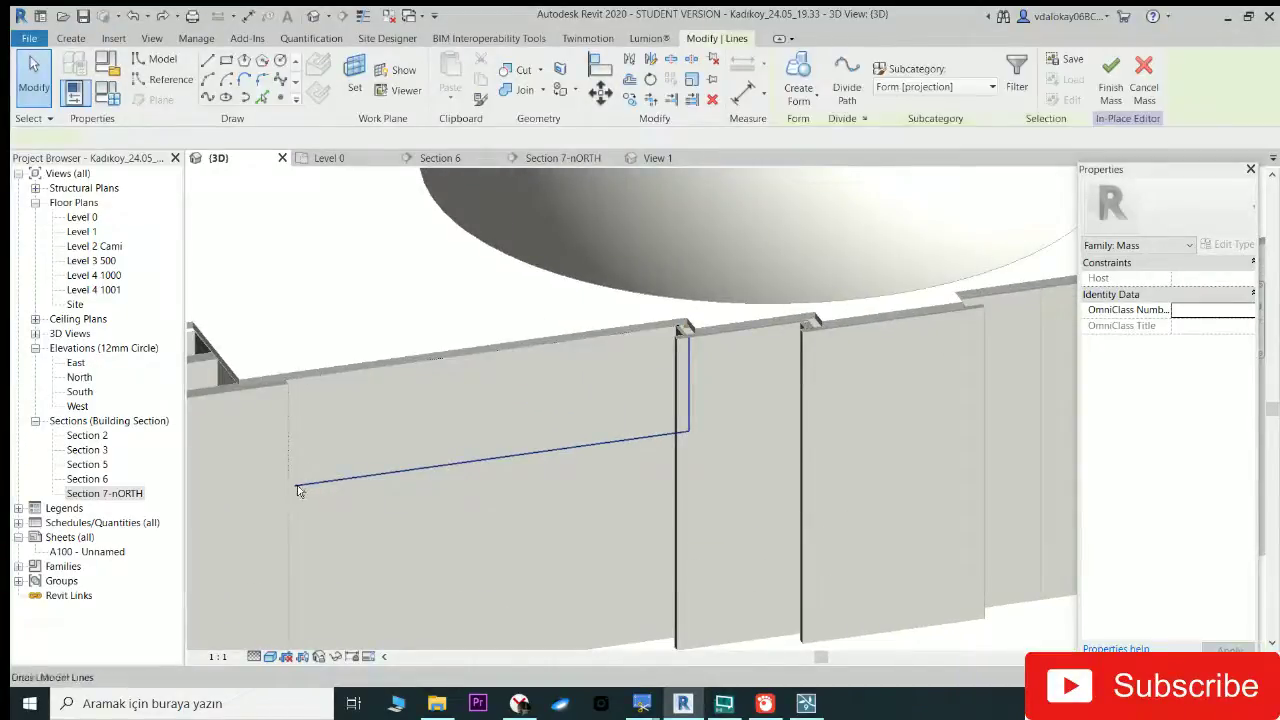
pyautogui.scroll(2, 286, 490)
pyautogui.press('Escape')
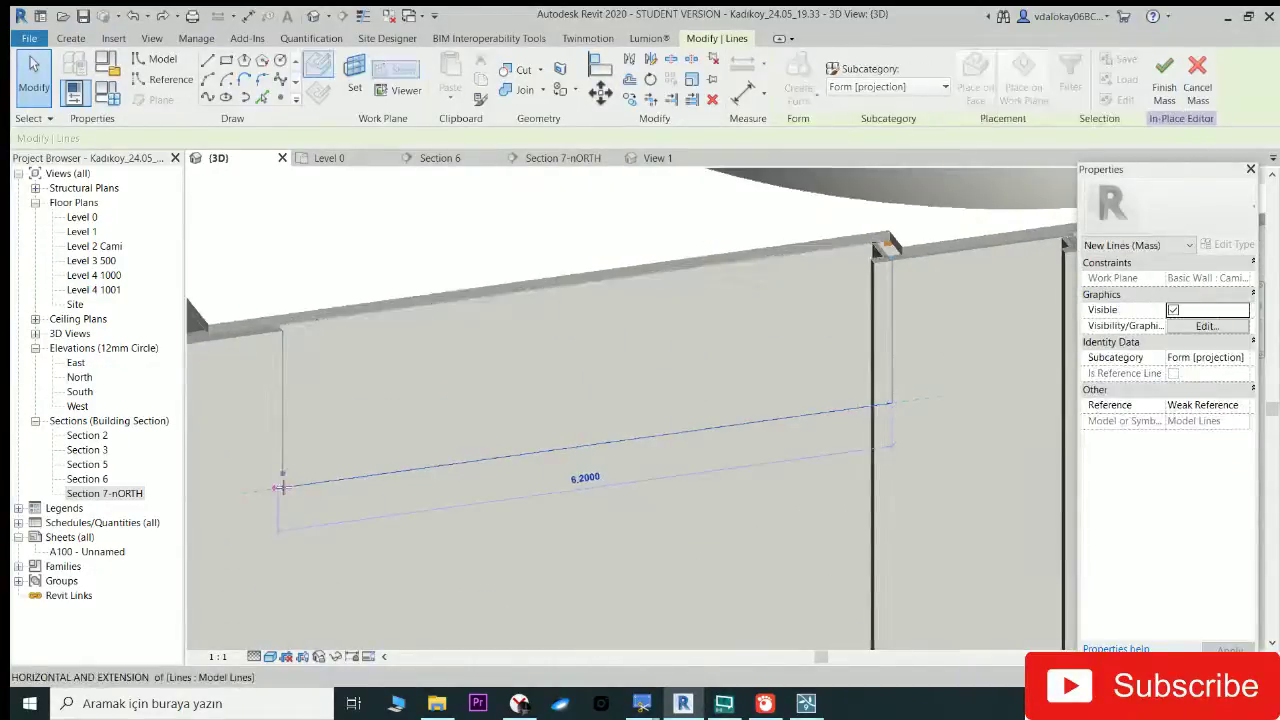
pyautogui.scroll(2, 282, 487)
pyautogui.click(280, 449)
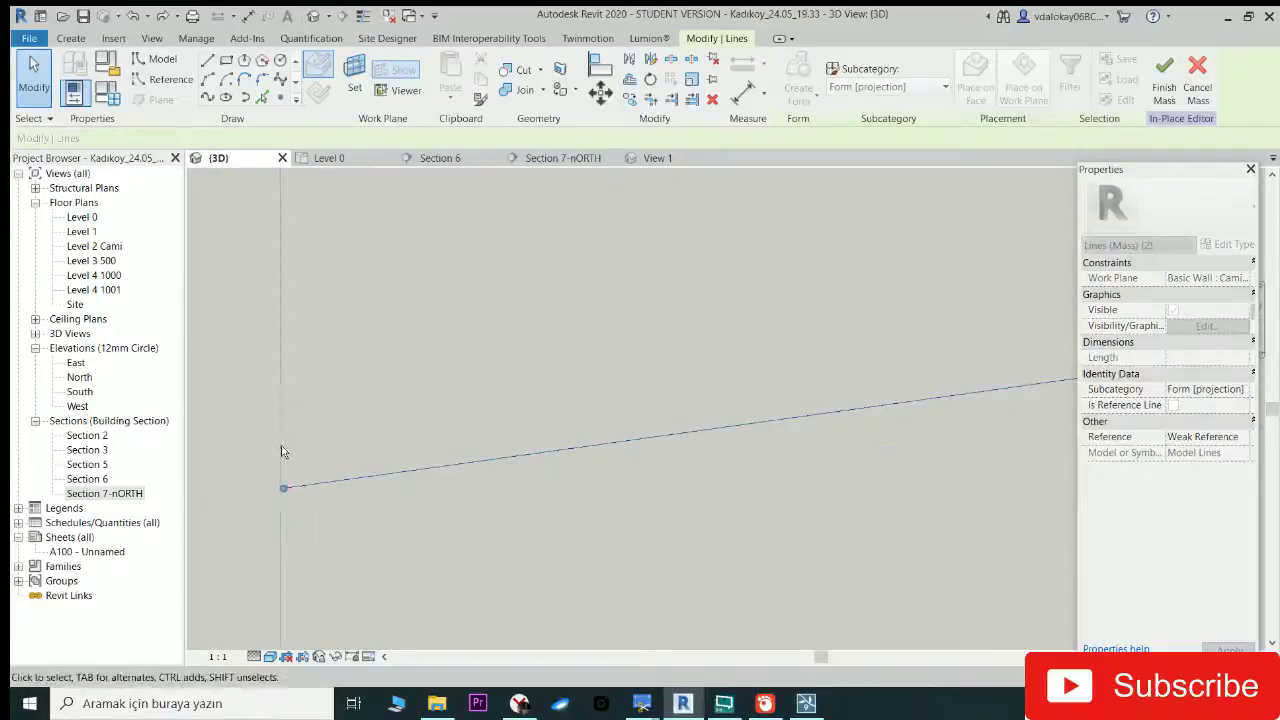
pyautogui.click(280, 440)
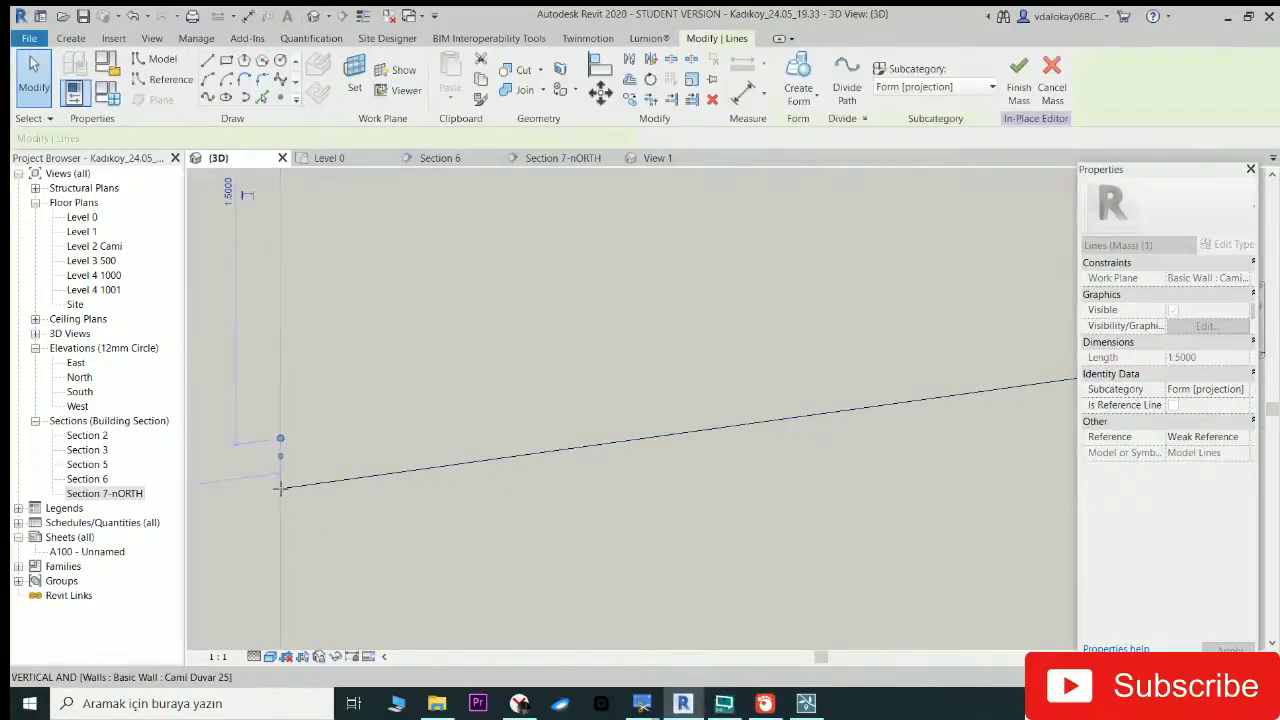
pyautogui.press('p')
pyautogui.press('l')
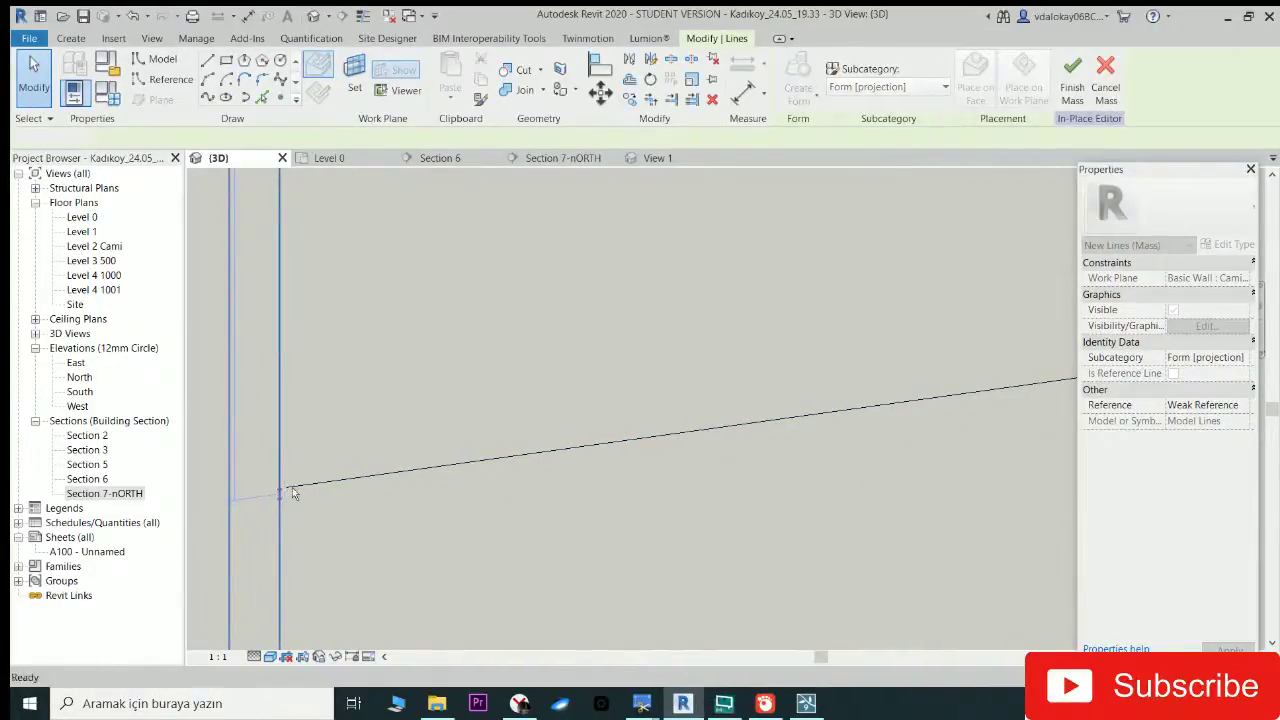
pyautogui.press('Escape')
pyautogui.press('Escape')
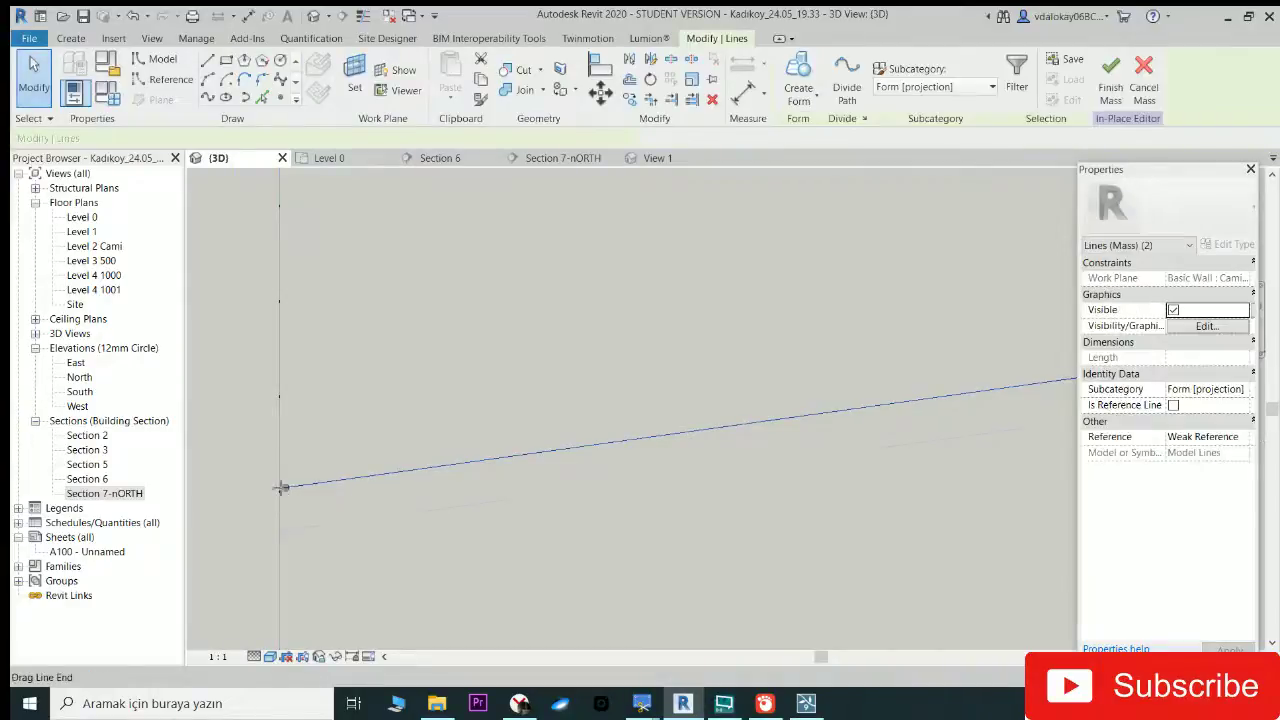
pyautogui.press('p')
pyautogui.press('l')
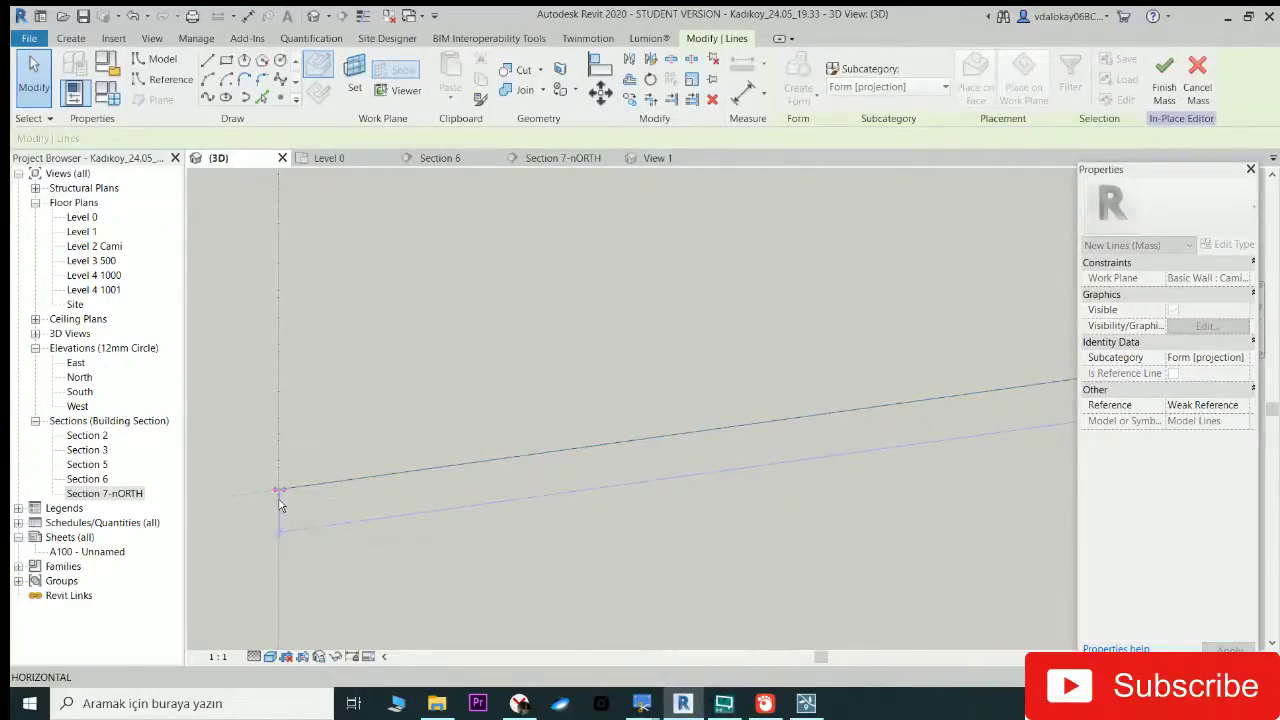
pyautogui.press('Escape')
pyautogui.press('Escape')
# Step: Delete the sloped bottom and vertical sketch line chain from the north wall
pyautogui.click(282, 489)
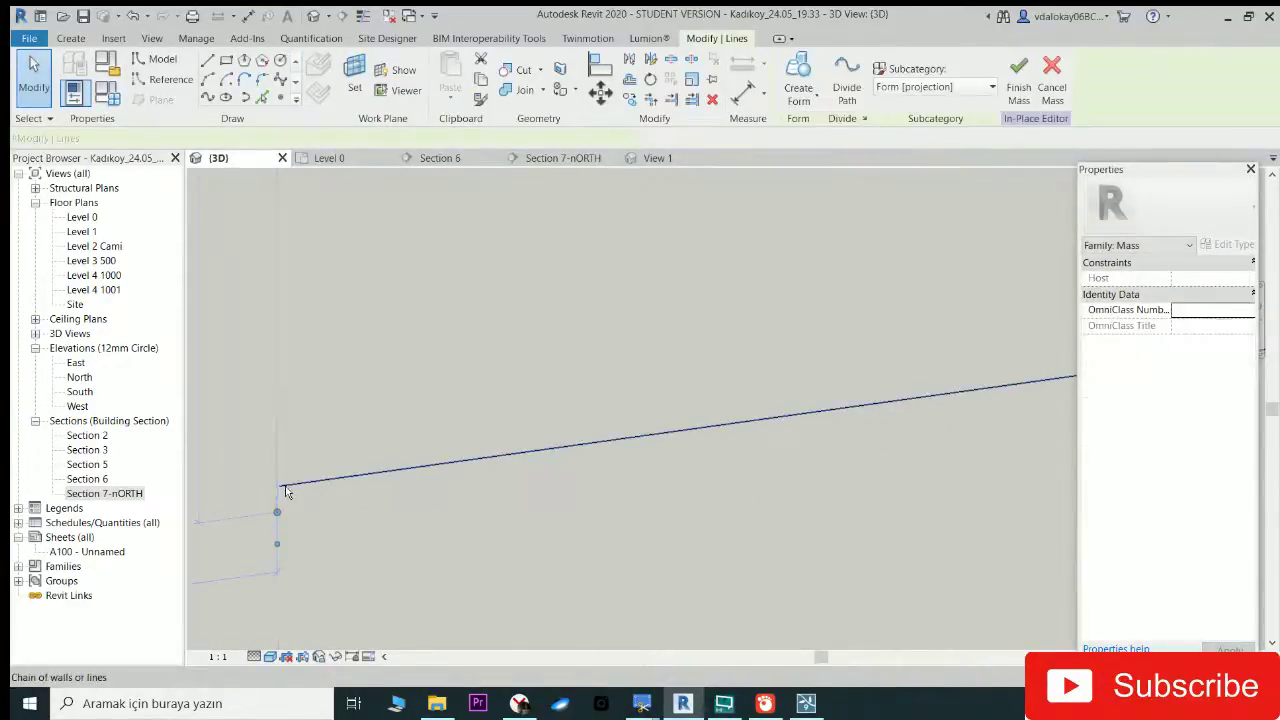
pyautogui.click(285, 491)
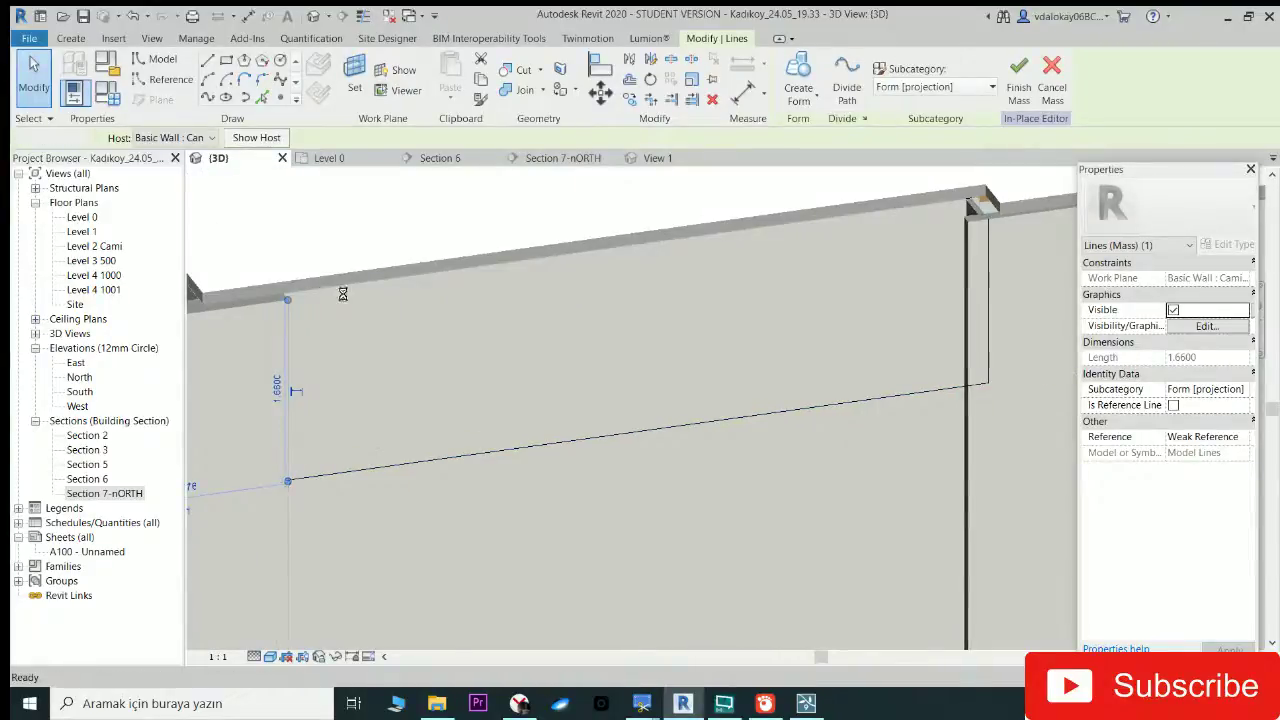
pyautogui.click(342, 293)
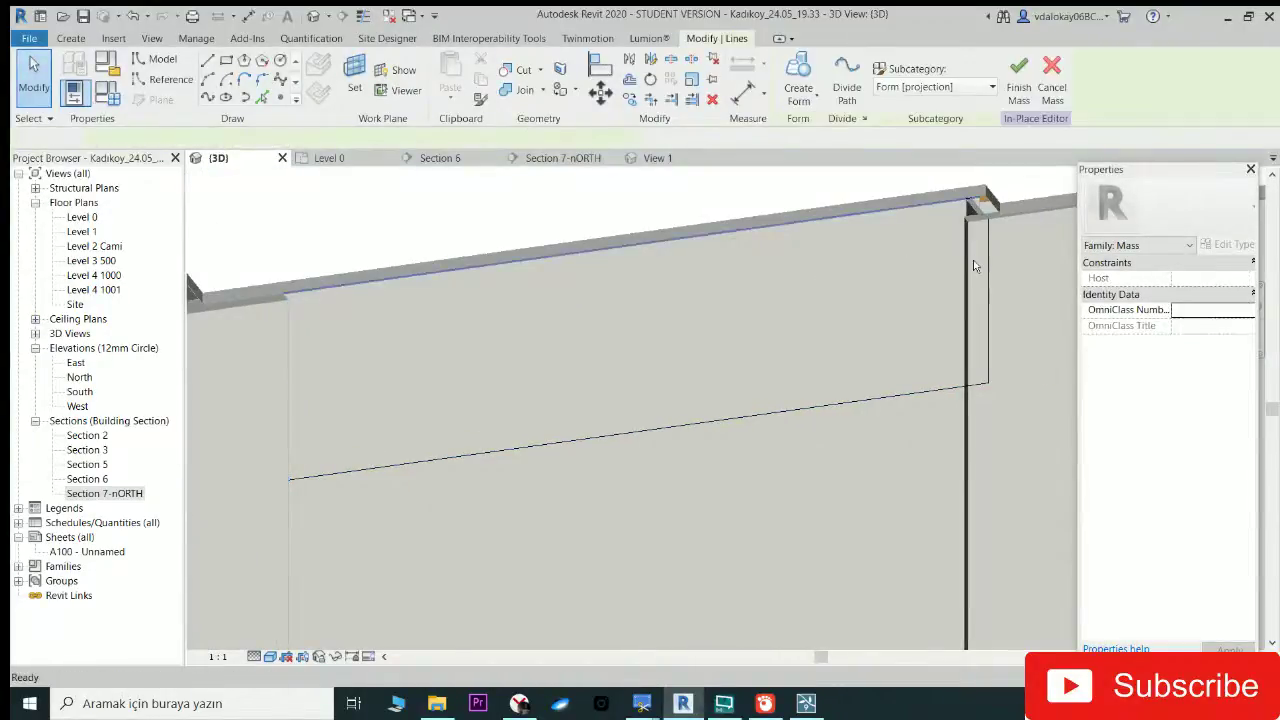
pyautogui.press('Escape')
pyautogui.press('Tab')
pyautogui.click(676, 377)
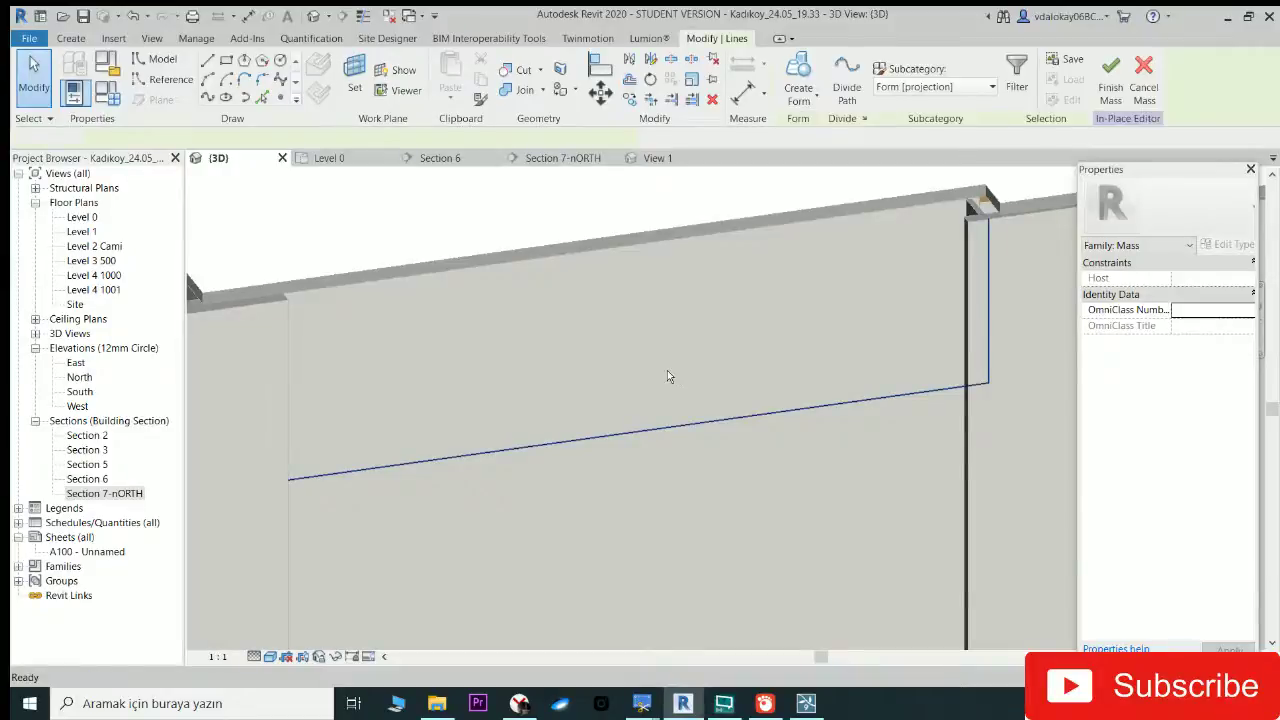
pyautogui.press('Delete')
pyautogui.scroll(-2, 443, 321)
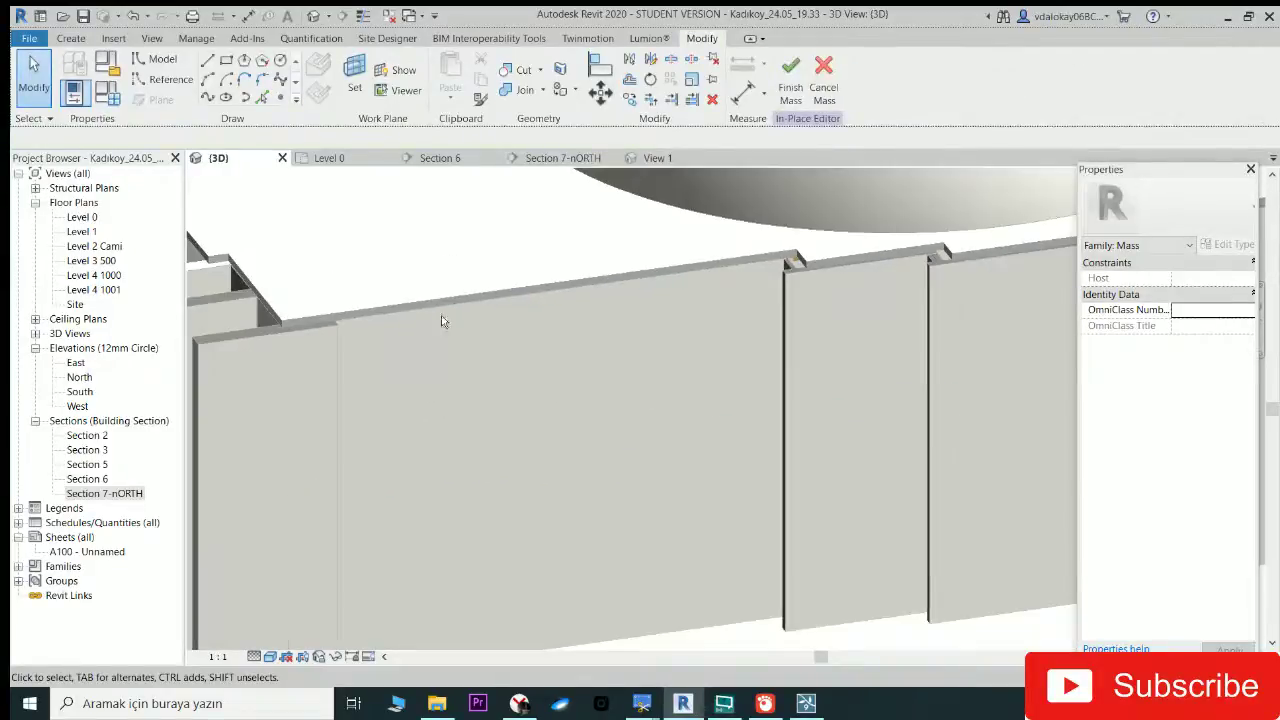
# Step: Draw a four-sided outline of mass model lines on the north wall in Section 7-nORTH
pyautogui.doubleClick(106, 494)
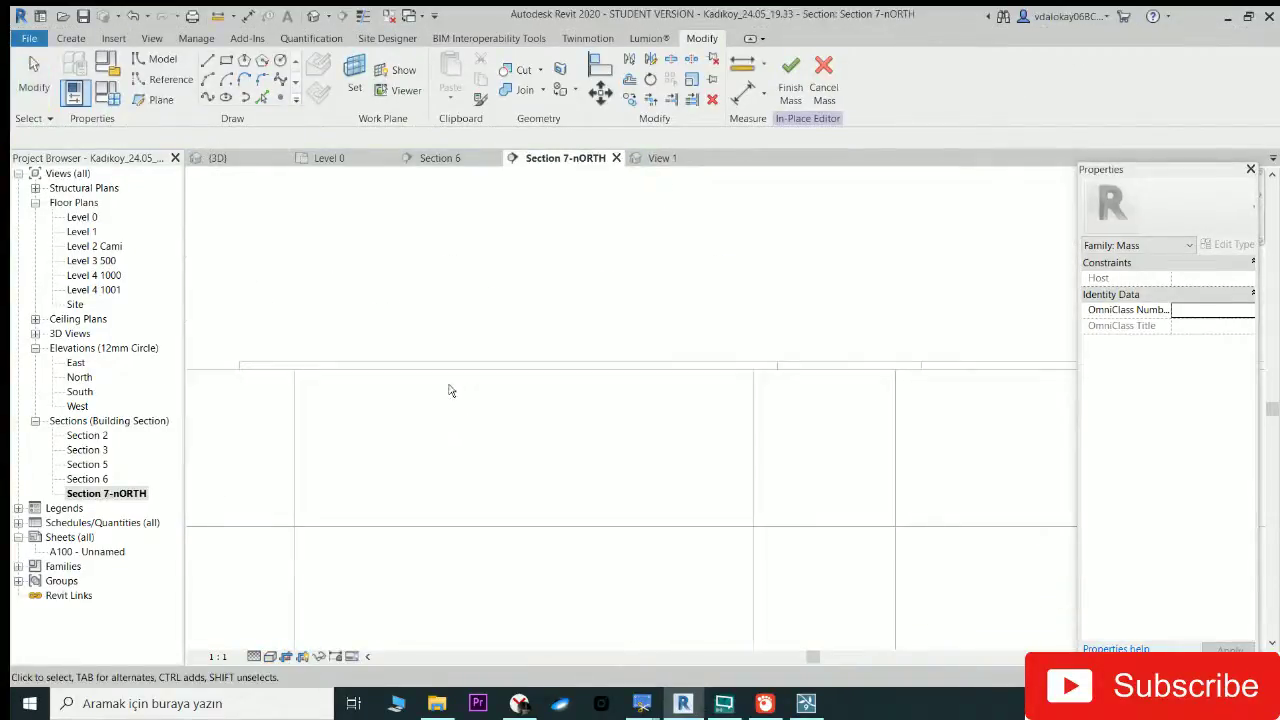
pyautogui.click(207, 62)
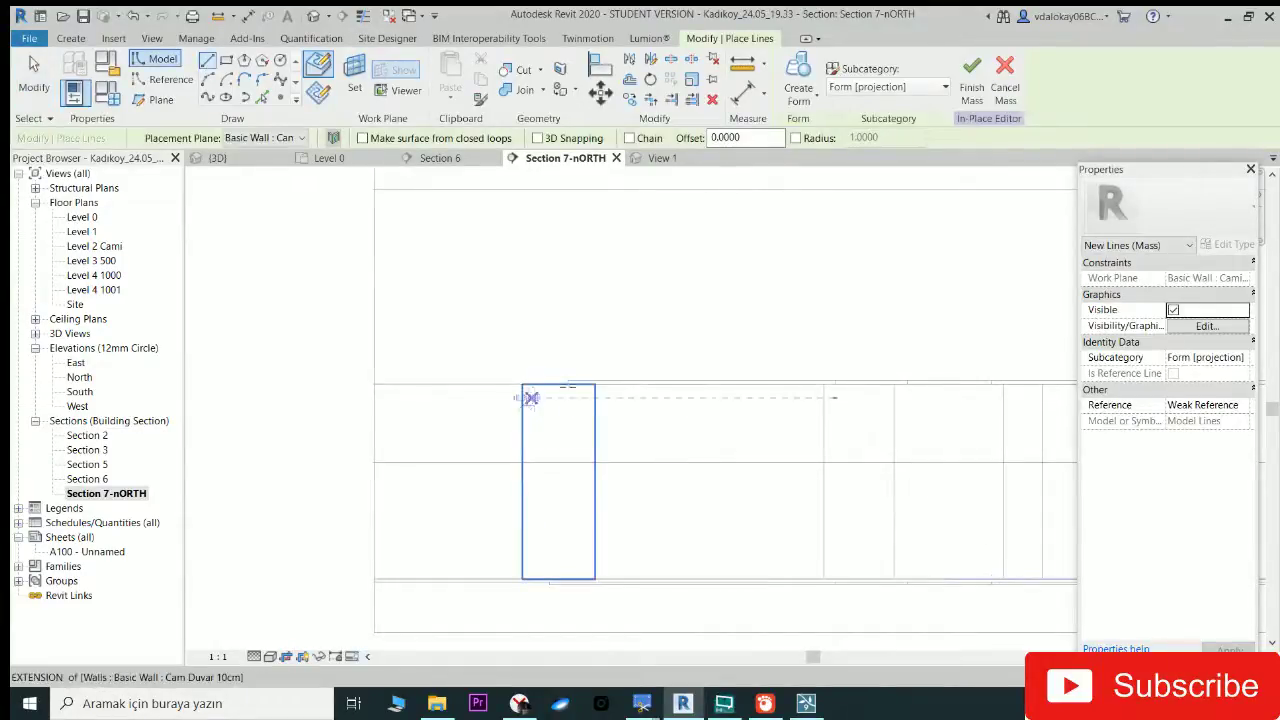
pyautogui.click(598, 383)
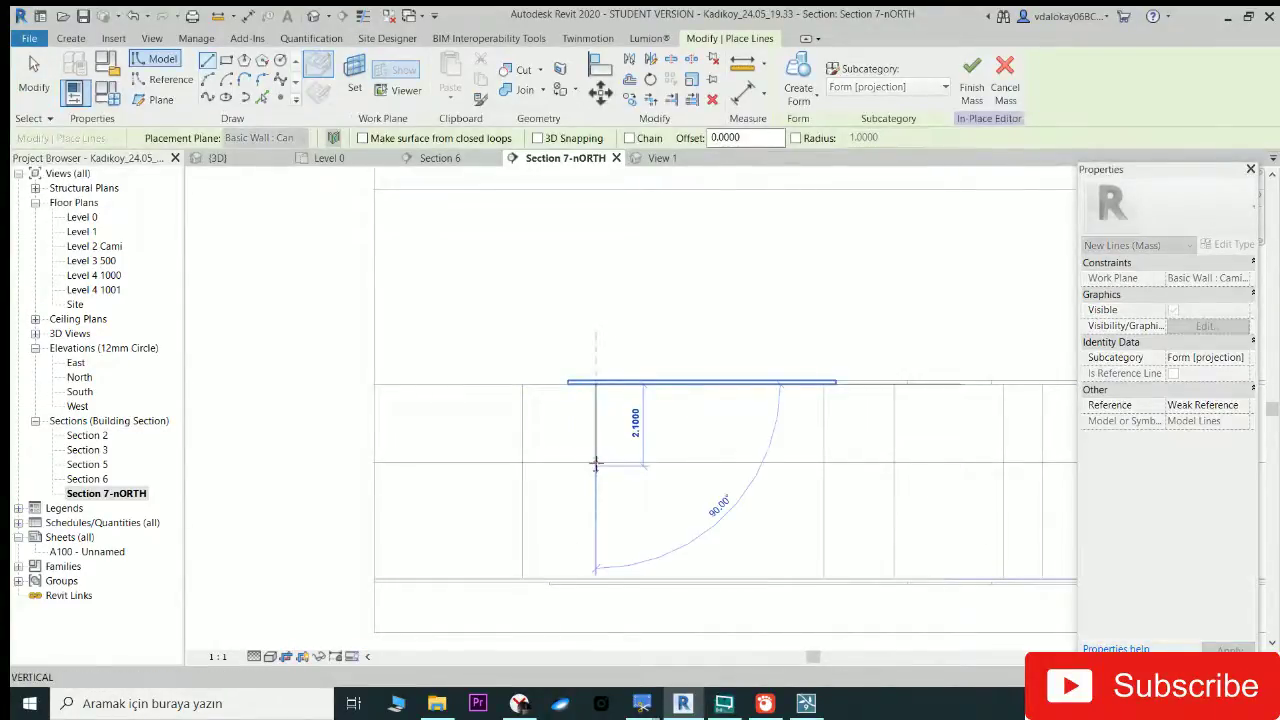
pyautogui.scroll(2, 597, 466)
pyautogui.click(595, 462)
pyautogui.click(595, 462)
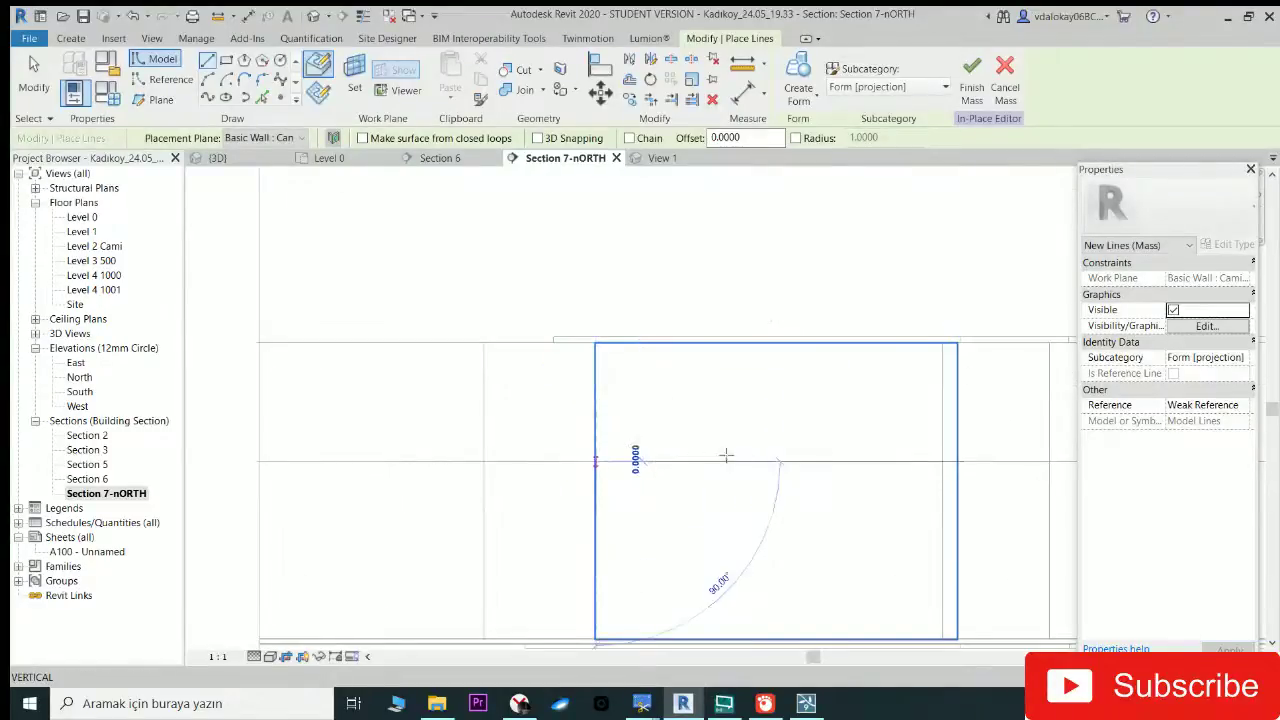
pyautogui.click(957, 461)
pyautogui.click(957, 461)
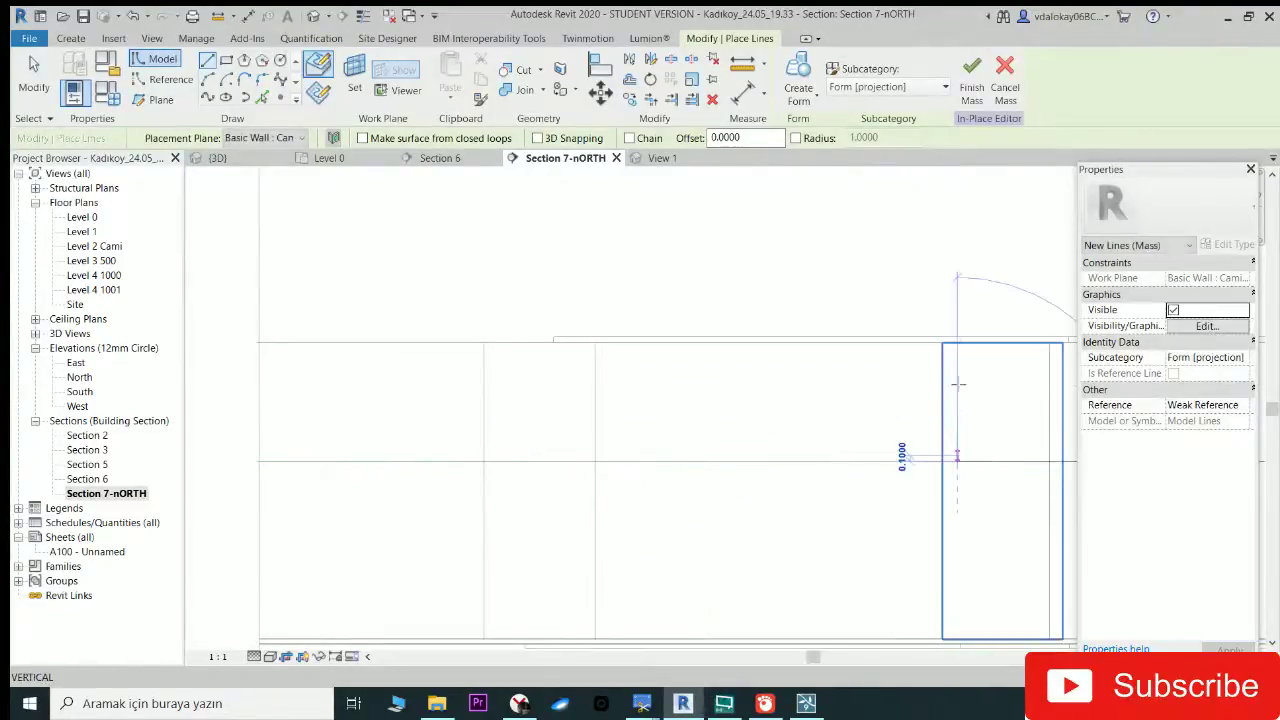
pyautogui.click(957, 343)
pyautogui.click(957, 343)
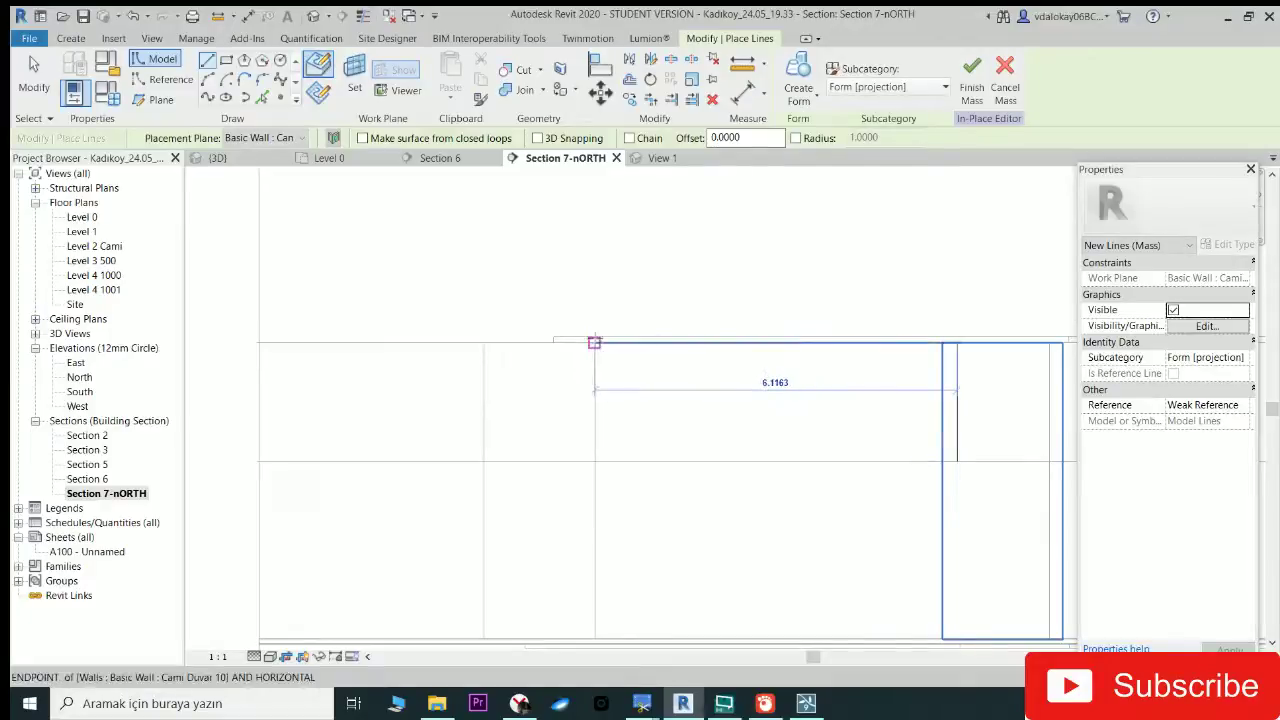
pyautogui.click(595, 343)
pyautogui.press('Escape')
pyautogui.press('Escape')
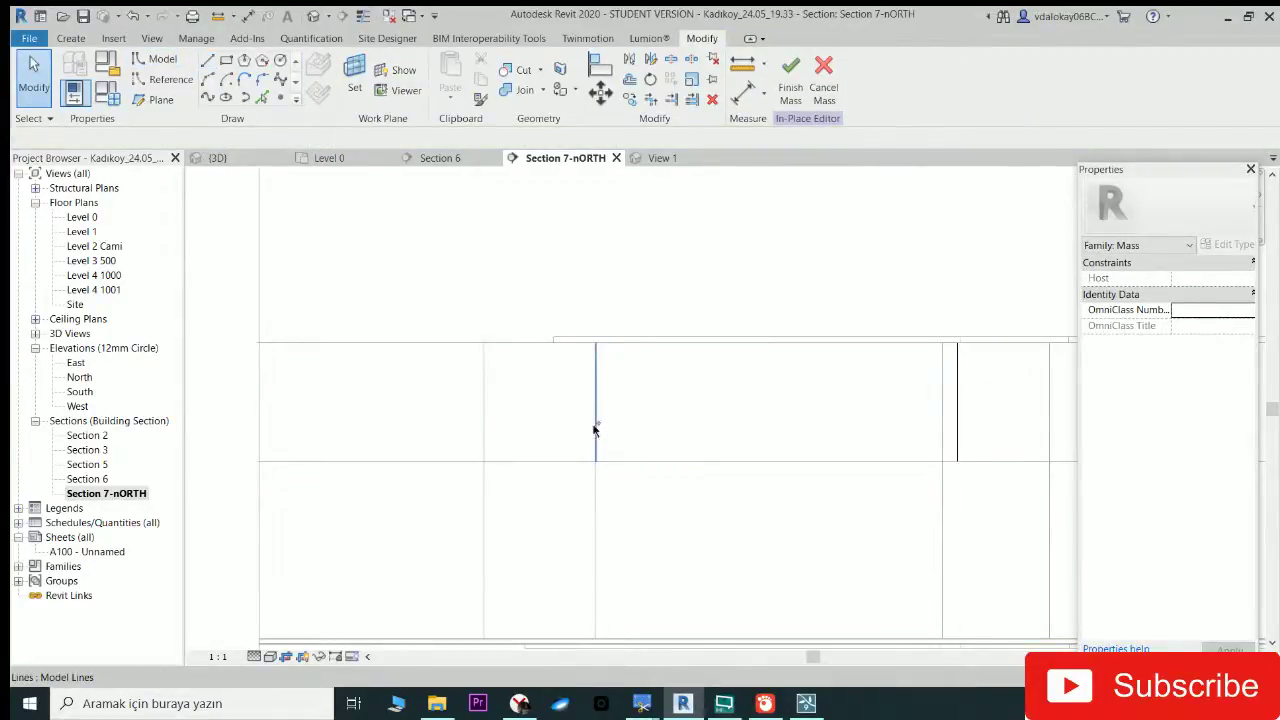
# Step: Select the four outline lines to check them, then clear the selection
pyautogui.click(642, 466)
pyautogui.keyDown('ctrl'); pyautogui.click(952, 400); pyautogui.keyUp('ctrl')
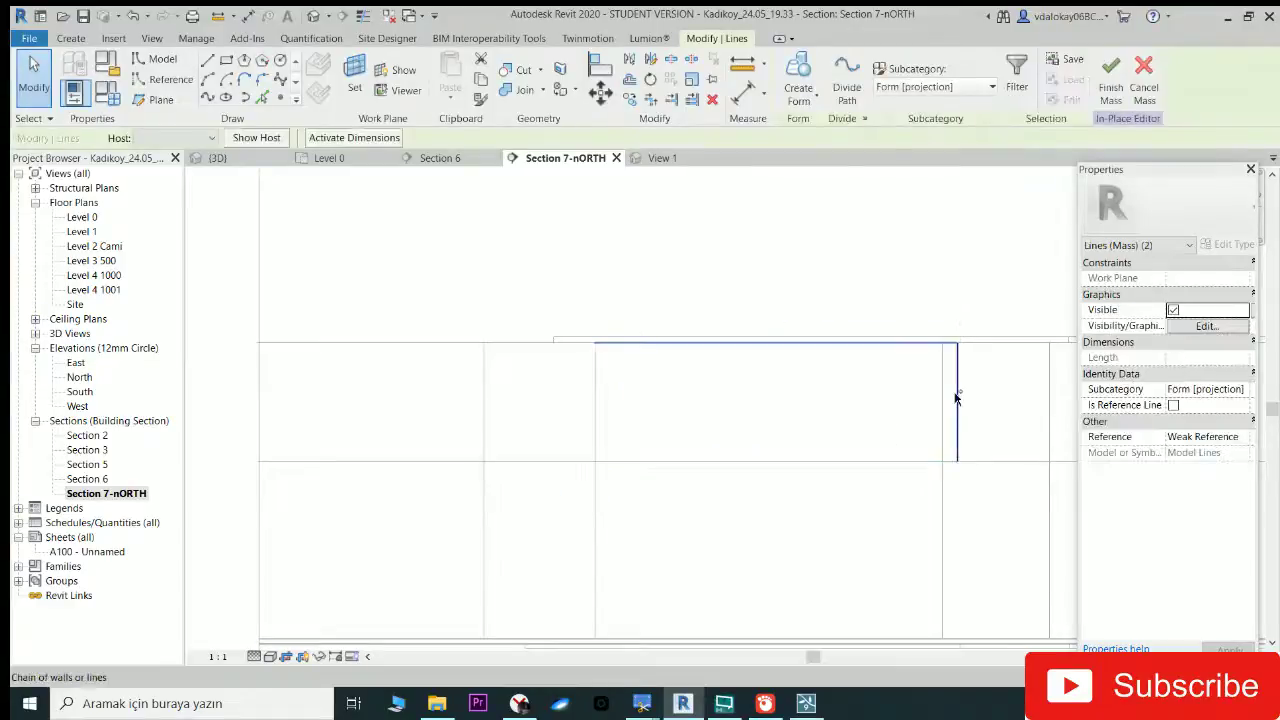
pyautogui.keyDown('ctrl'); pyautogui.click(654, 346); pyautogui.keyUp('ctrl')
pyautogui.click(737, 229)
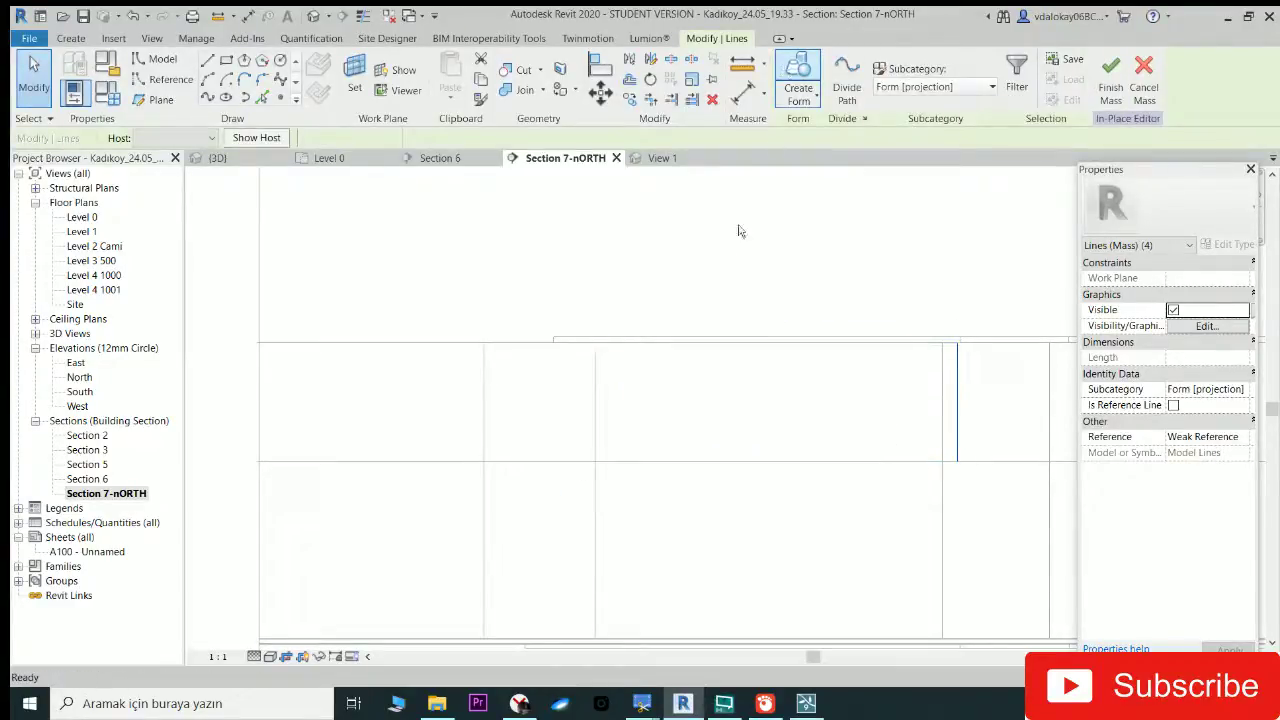
# Step: In the 3D view, delete the stray upper line and the diagonal line from the wall
pyautogui.click(314, 17)
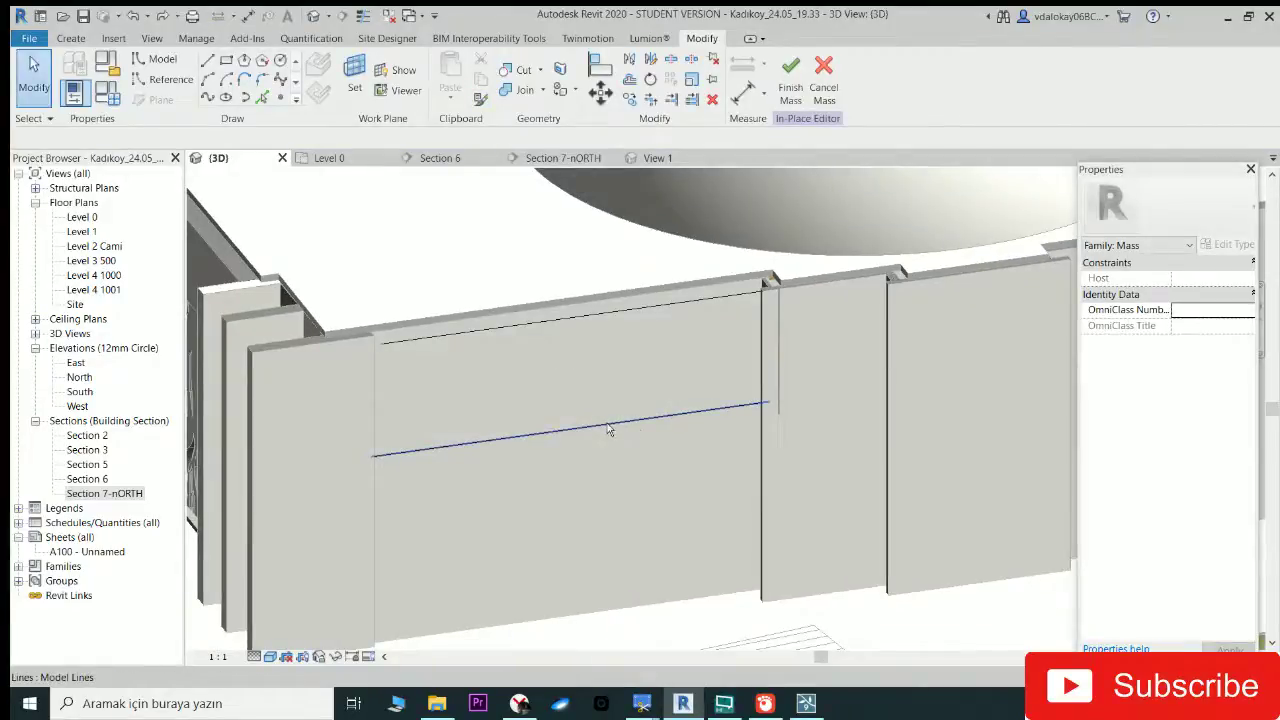
pyautogui.click(669, 300)
pyautogui.press('Delete')
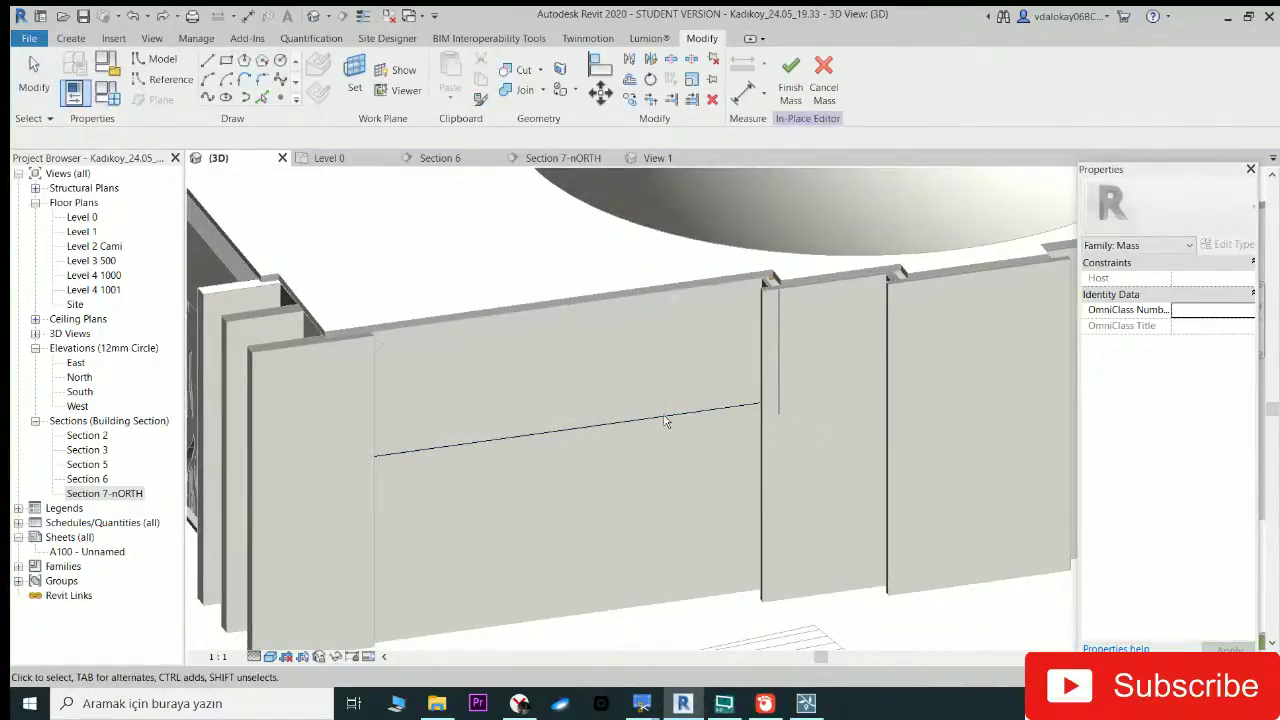
pyautogui.click(763, 392)
pyautogui.press('Delete')
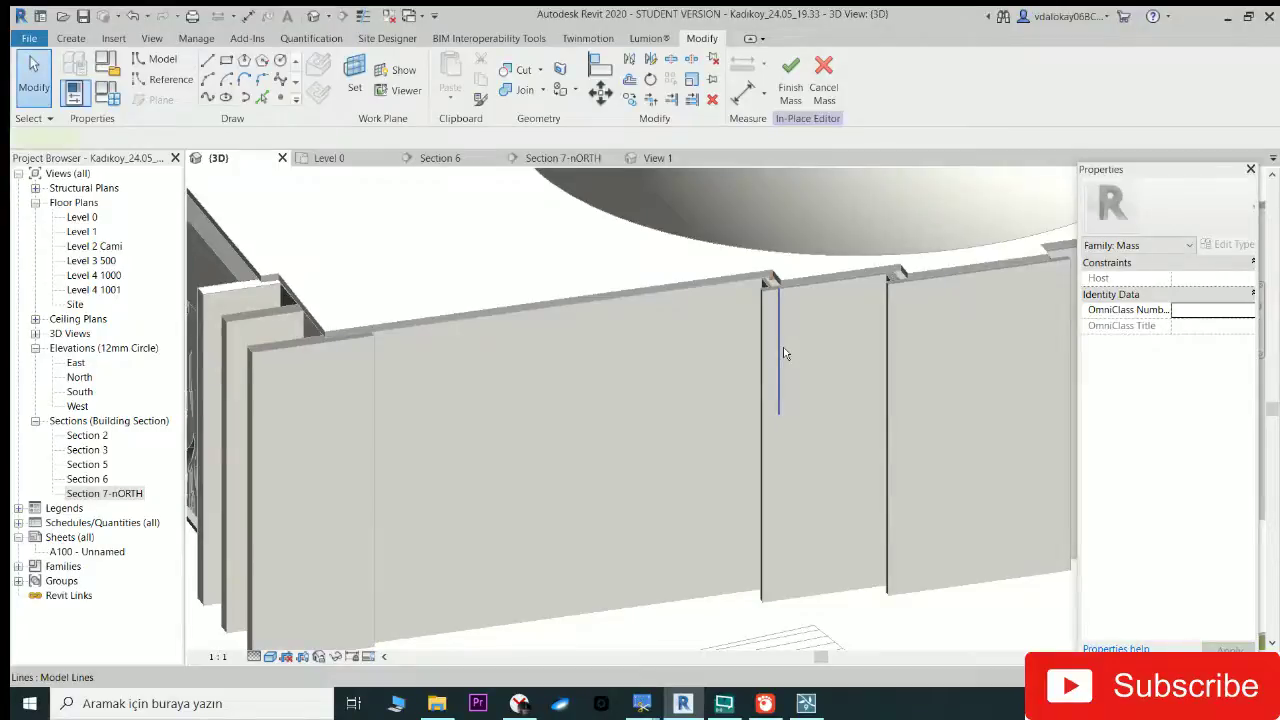
# Step: Delete the leftover vertical line and orbit to the patterned wall
pyautogui.click(780, 350)
pyautogui.press('Delete')
pyautogui.keyDown('shift'); pyautogui.moveTo(776, 340); pyautogui.dragTo(453, 342, button='middle'); pyautogui.keyUp('shift')
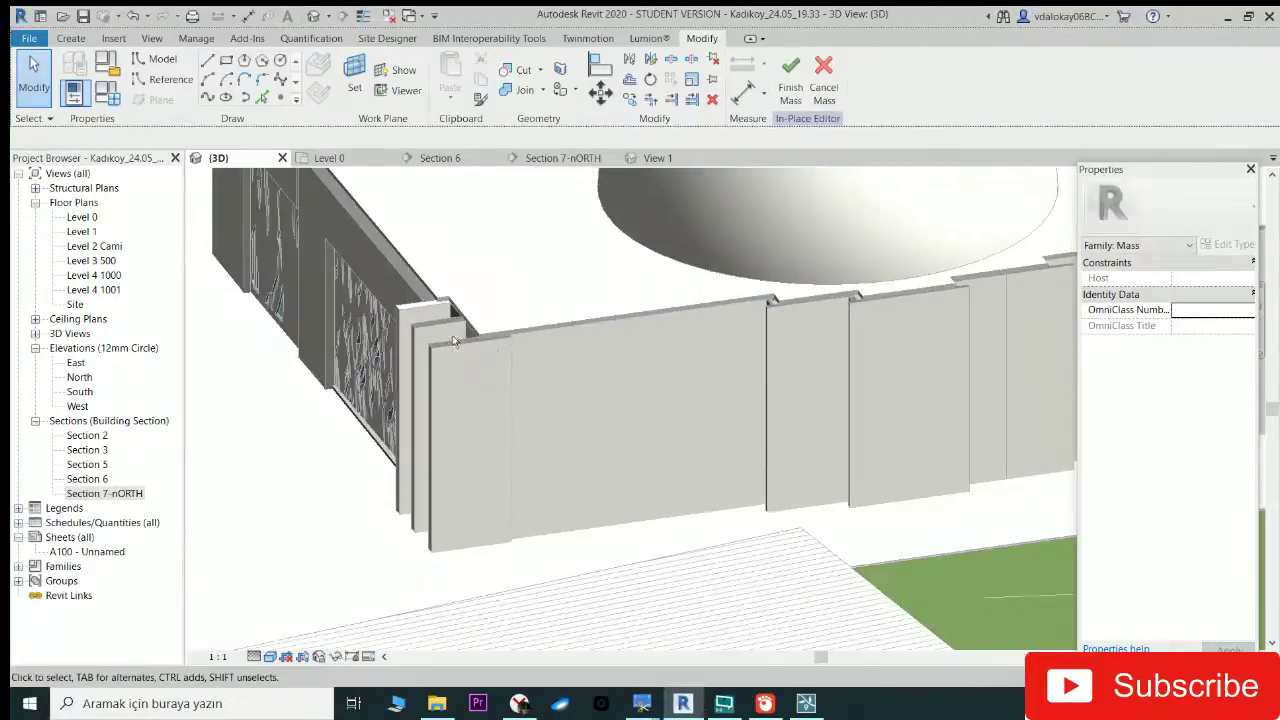
# Step: Use Set Work Plane to pick a face of the north wall as the work plane
pyautogui.click(354, 76)
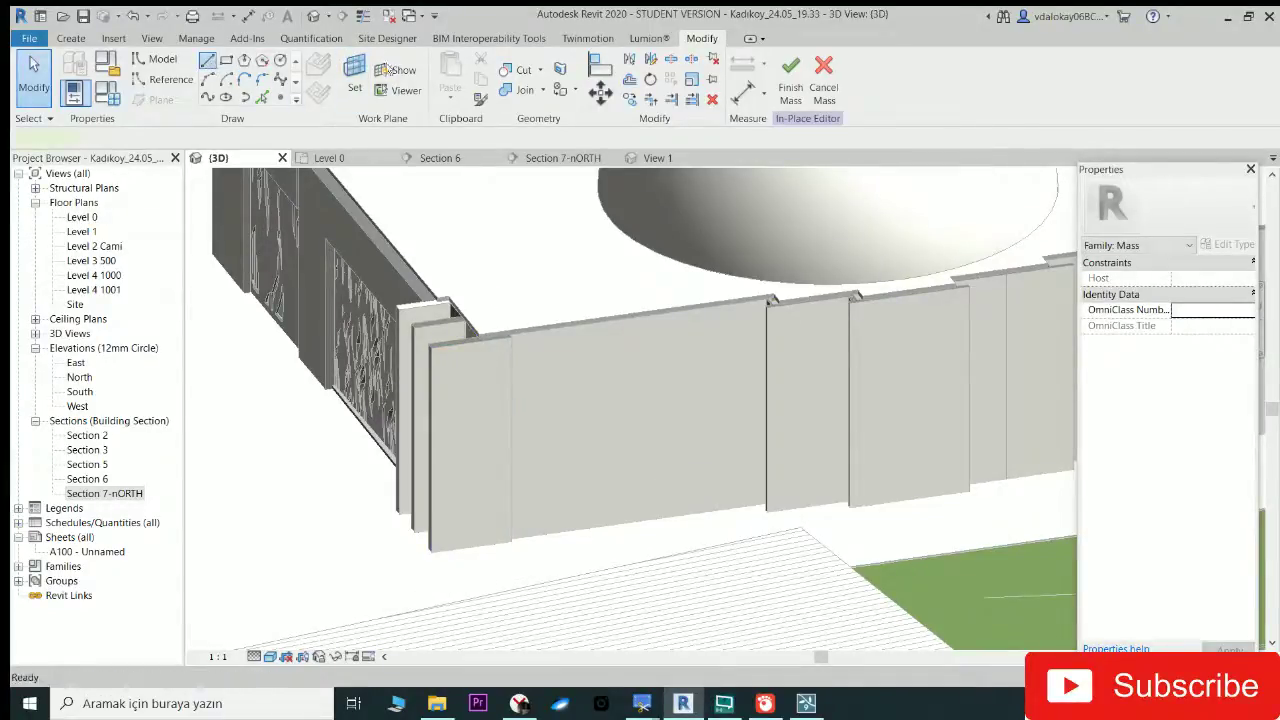
pyautogui.click(354, 76)
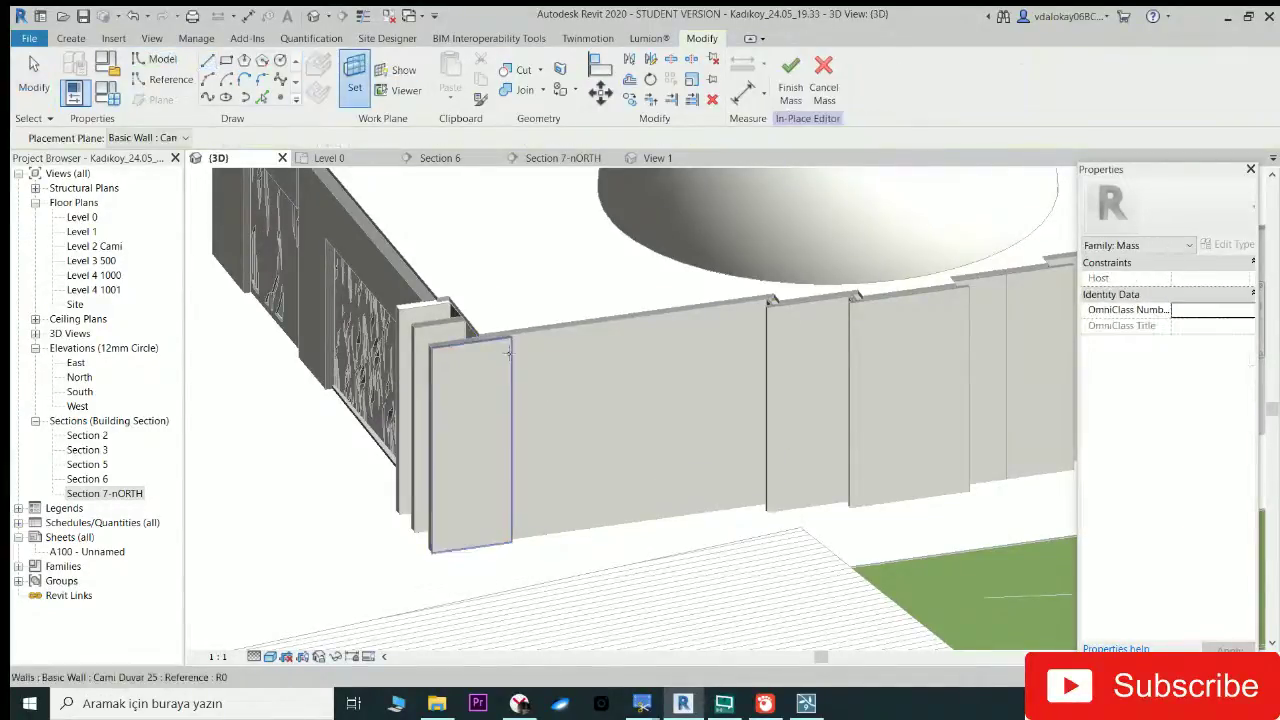
pyautogui.moveTo(508, 352)
pyautogui.keyDown('shift'); pyautogui.mouseDown(button='middle')
pyautogui.moveTo(498, 367)
pyautogui.moveTo(415, 271)
pyautogui.moveTo(423, 414)
pyautogui.moveTo(375, 281)
pyautogui.mouseUp(button='middle'); pyautogui.keyUp('shift')
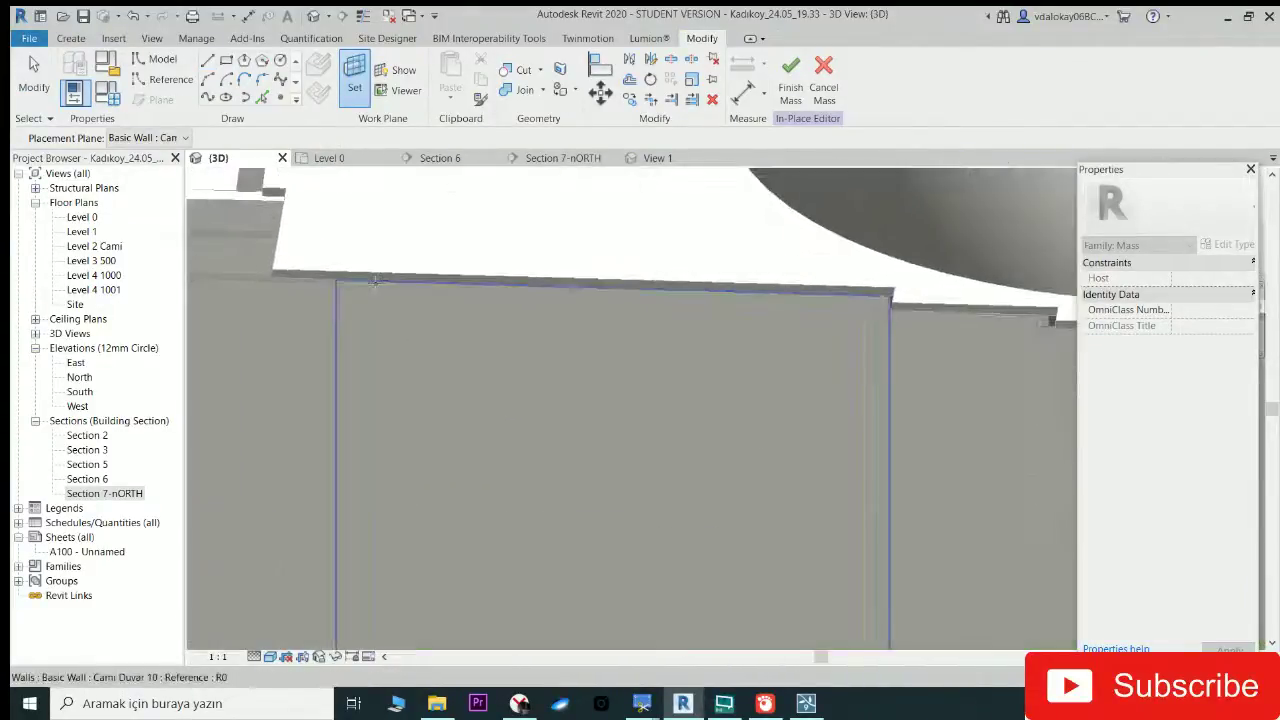
# Step: Set the wall face as the work plane and draw the rectangle's left edge down from the top corner
pyautogui.click(339, 285)
pyautogui.press('l')
pyautogui.press('i')
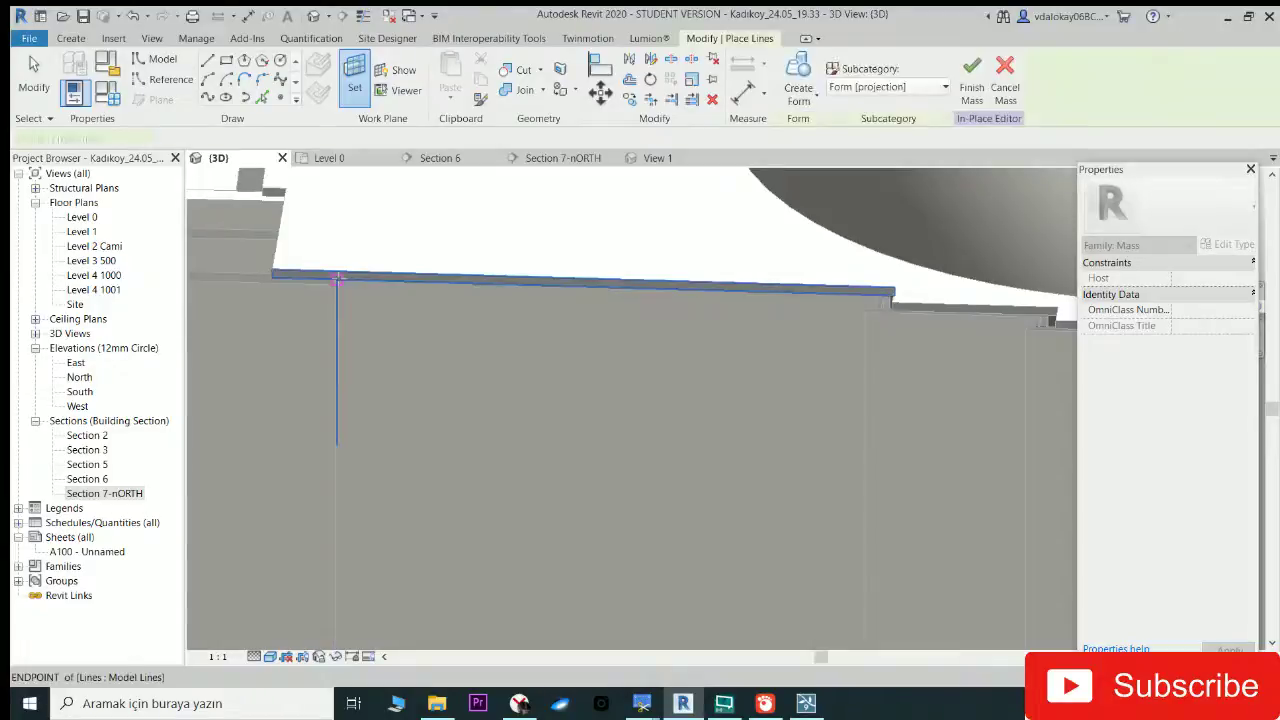
pyautogui.click(337, 281)
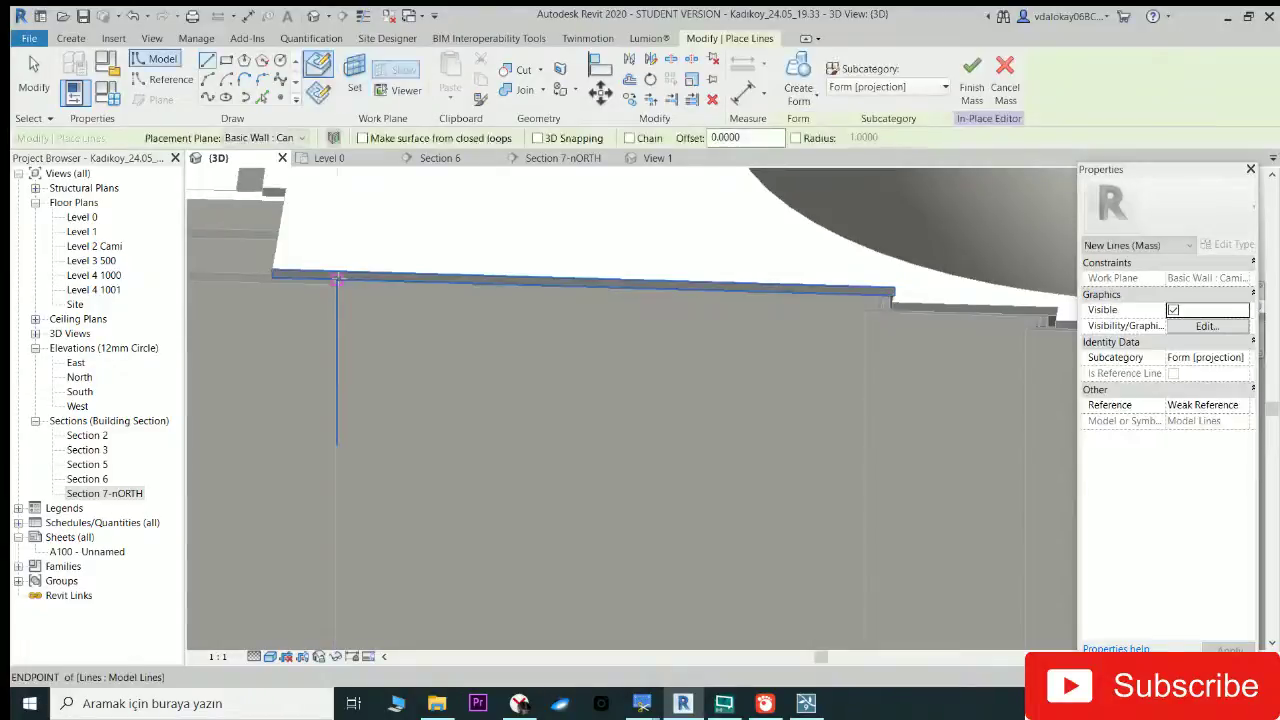
pyautogui.click(338, 443)
pyautogui.click(338, 444)
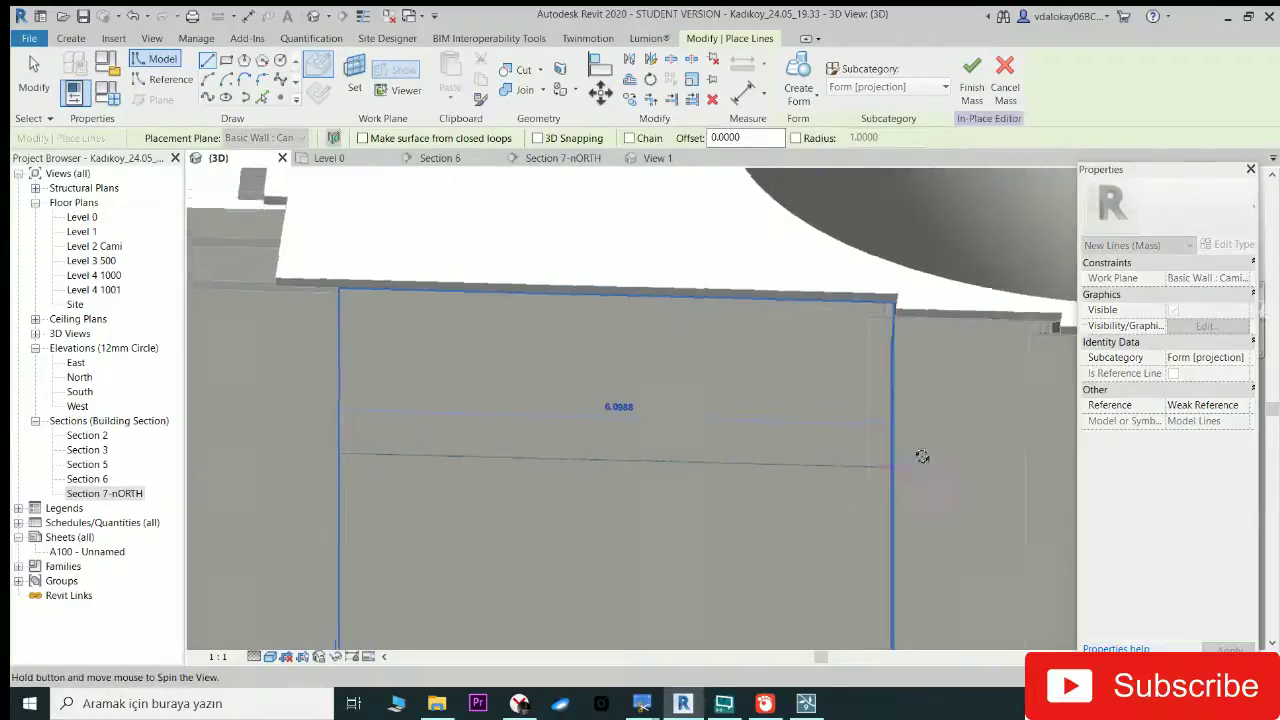
# Step: Draw the 2 m high rectangle's bottom and right edges and close it at the start point
pyautogui.moveTo(920, 457)
pyautogui.keyDown('shift'); pyautogui.mouseDown(button='middle')
pyautogui.moveTo(455, 645)
pyautogui.moveTo(561, 347)
pyautogui.mouseUp(button='middle'); pyautogui.keyUp('shift')
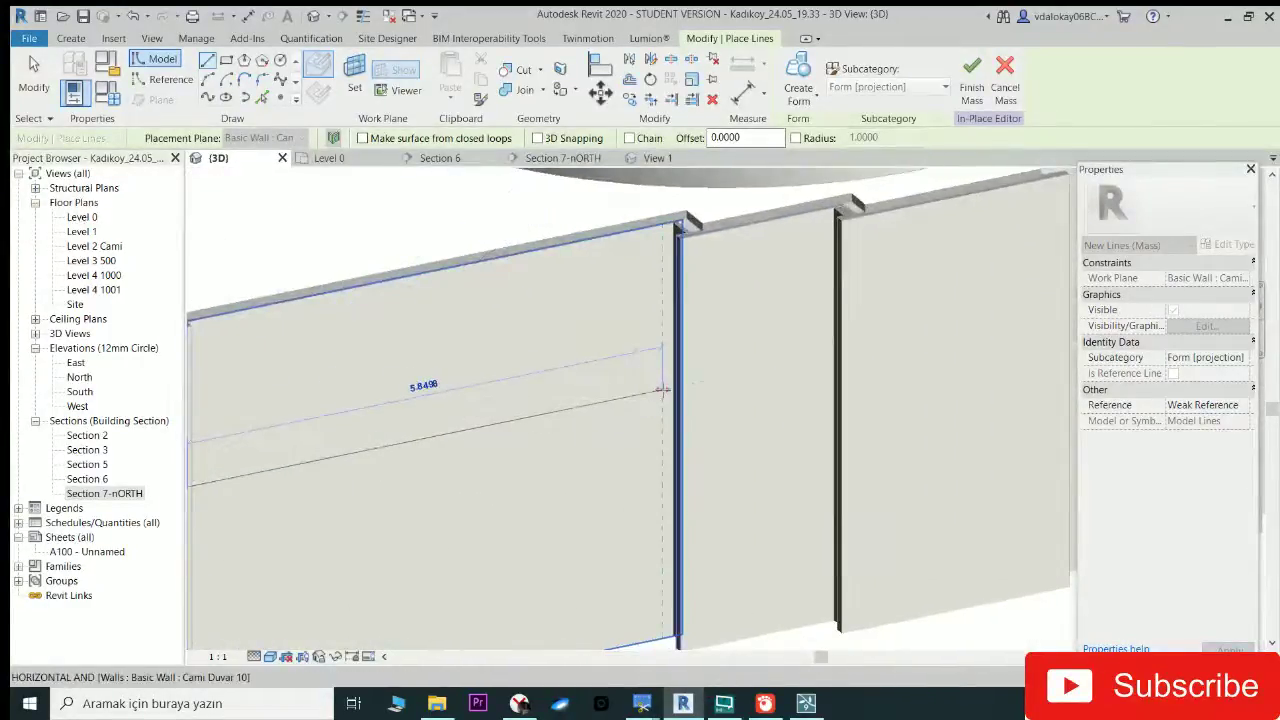
pyautogui.click(662, 390)
pyautogui.click(662, 390)
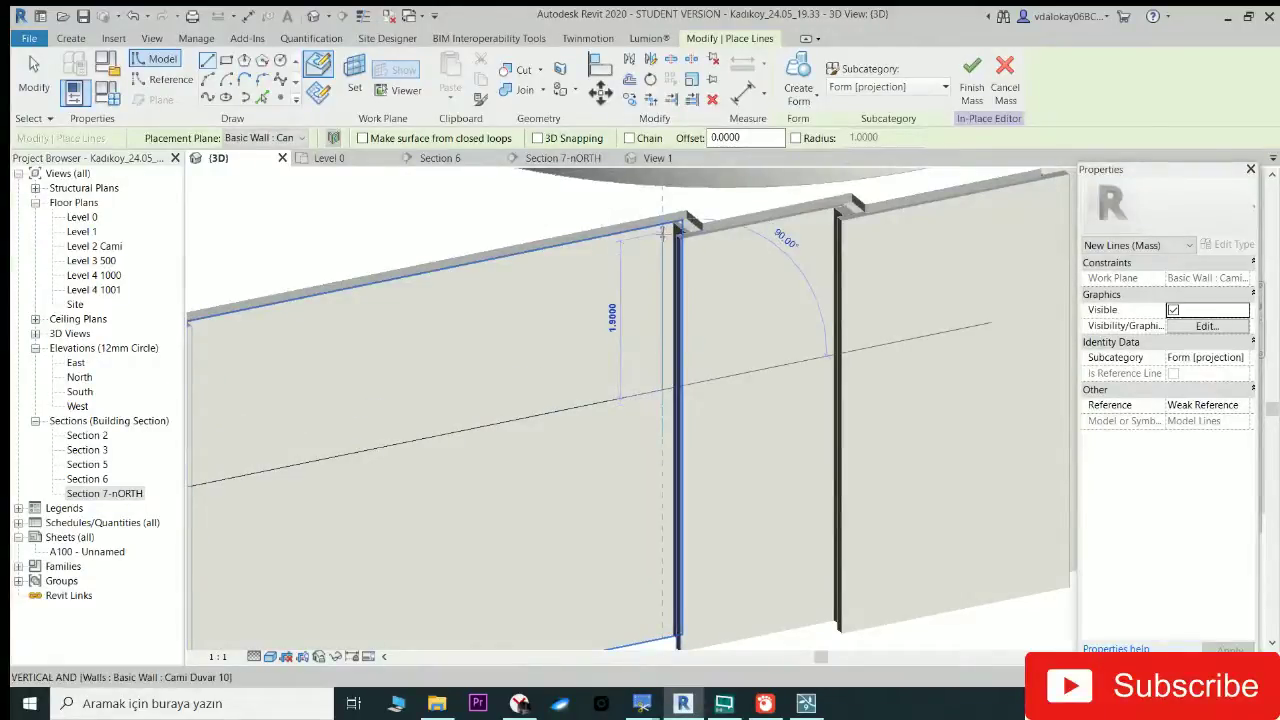
pyautogui.click(662, 226)
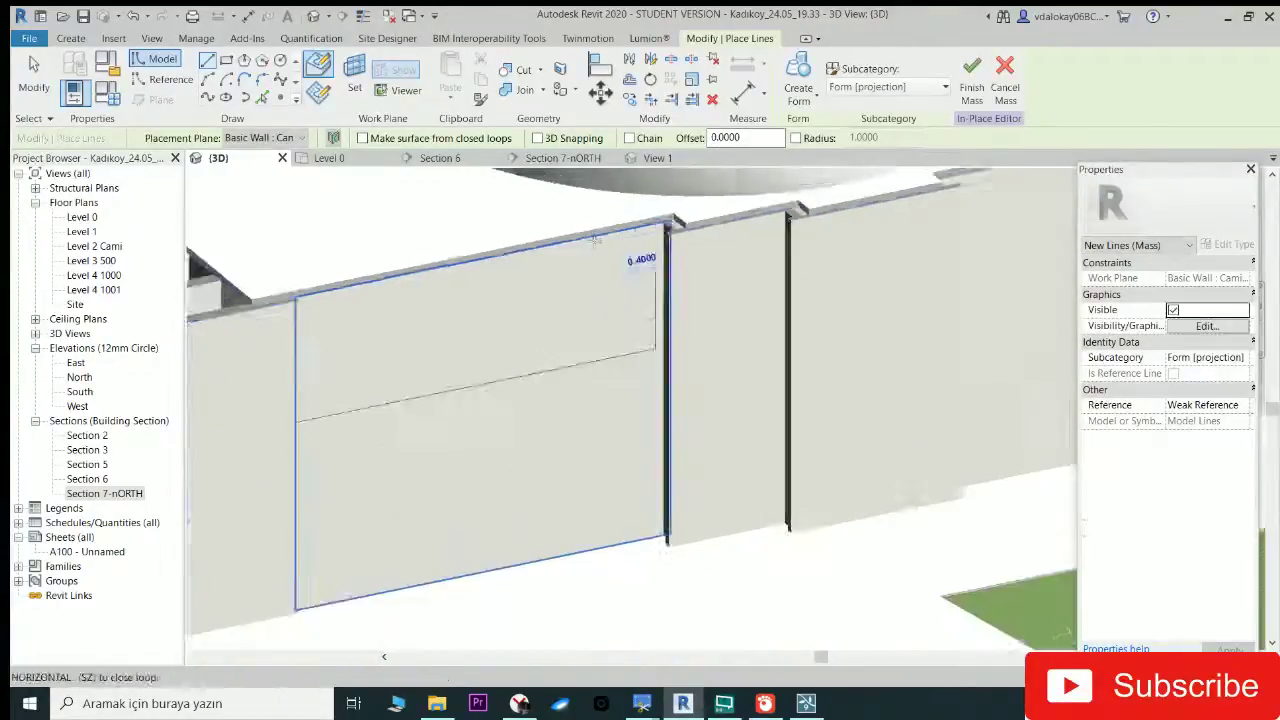
pyautogui.moveTo(662, 228)
pyautogui.keyDown('shift'); pyautogui.mouseDown(button='middle')
pyautogui.moveTo(564, 262)
pyautogui.moveTo(340, 218)
pyautogui.mouseUp(button='middle'); pyautogui.keyUp('shift')
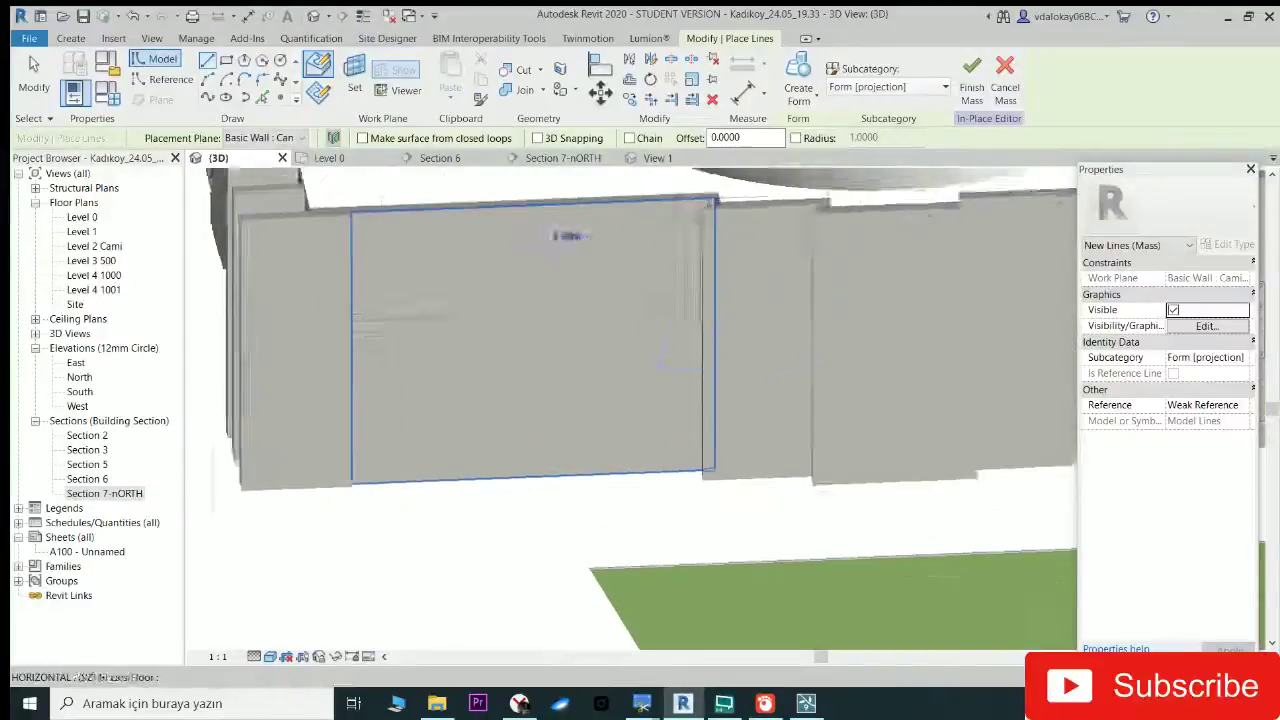
pyautogui.click(340, 217)
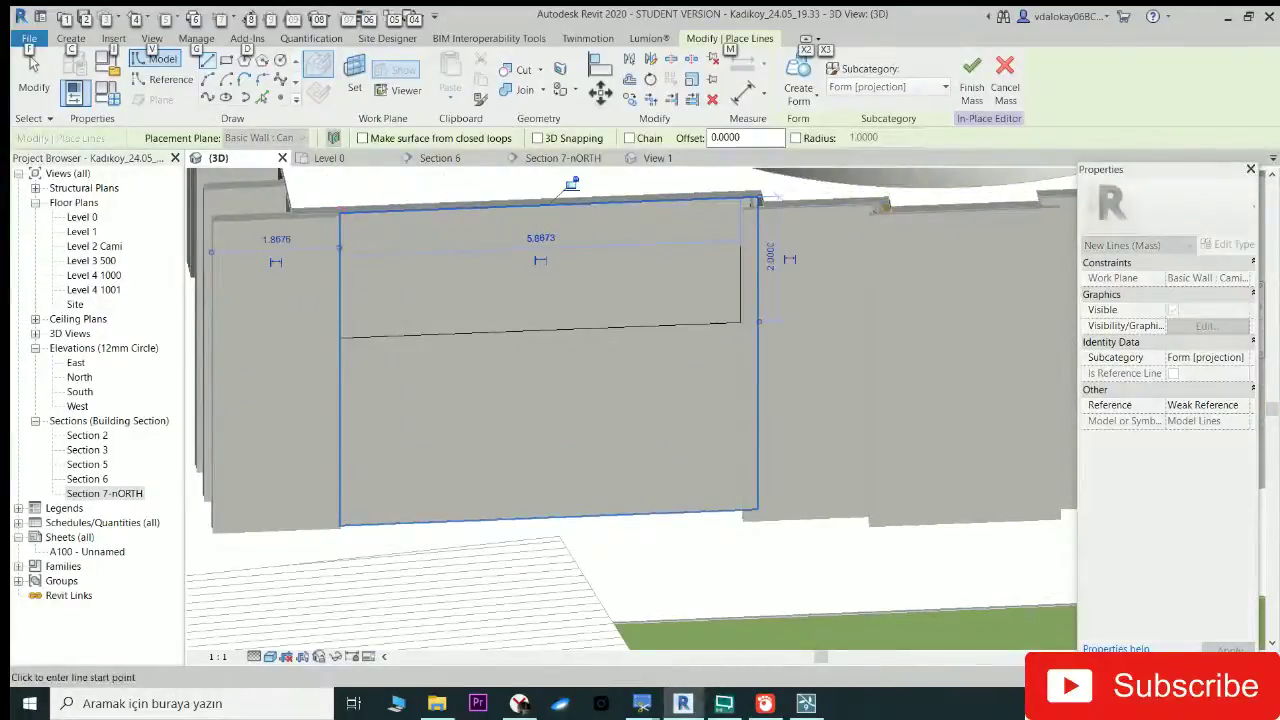
pyautogui.press('Escape')
pyautogui.press('Escape')
pyautogui.press('alt')
# Step: Add the missing left edge of the outline and review it from another angle
pyautogui.click(400, 340)
pyautogui.keyDown('shift'); pyautogui.moveTo(400, 340); pyautogui.dragTo(366, 268, button='middle'); pyautogui.keyUp('shift')
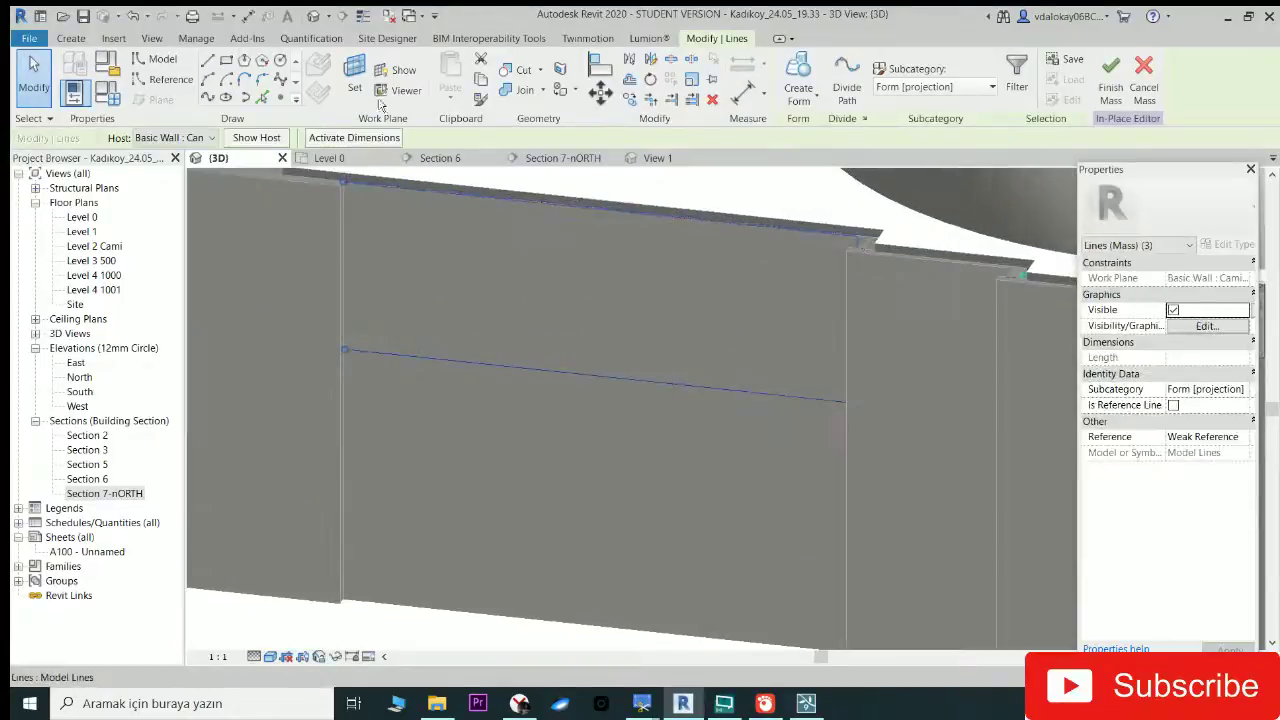
pyautogui.press('l')
pyautogui.press('i')
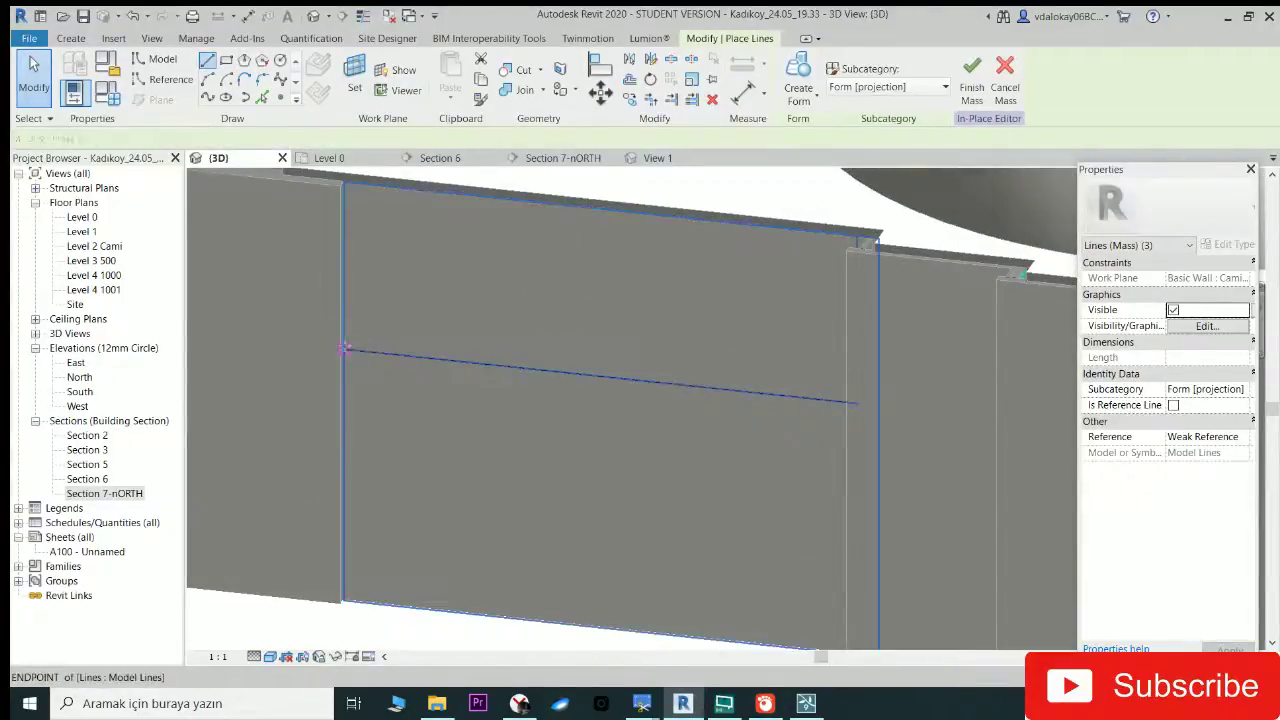
pyautogui.click(347, 190)
pyautogui.press('Escape')
pyautogui.press('Escape')
pyautogui.scroll(-2, 383, 244)
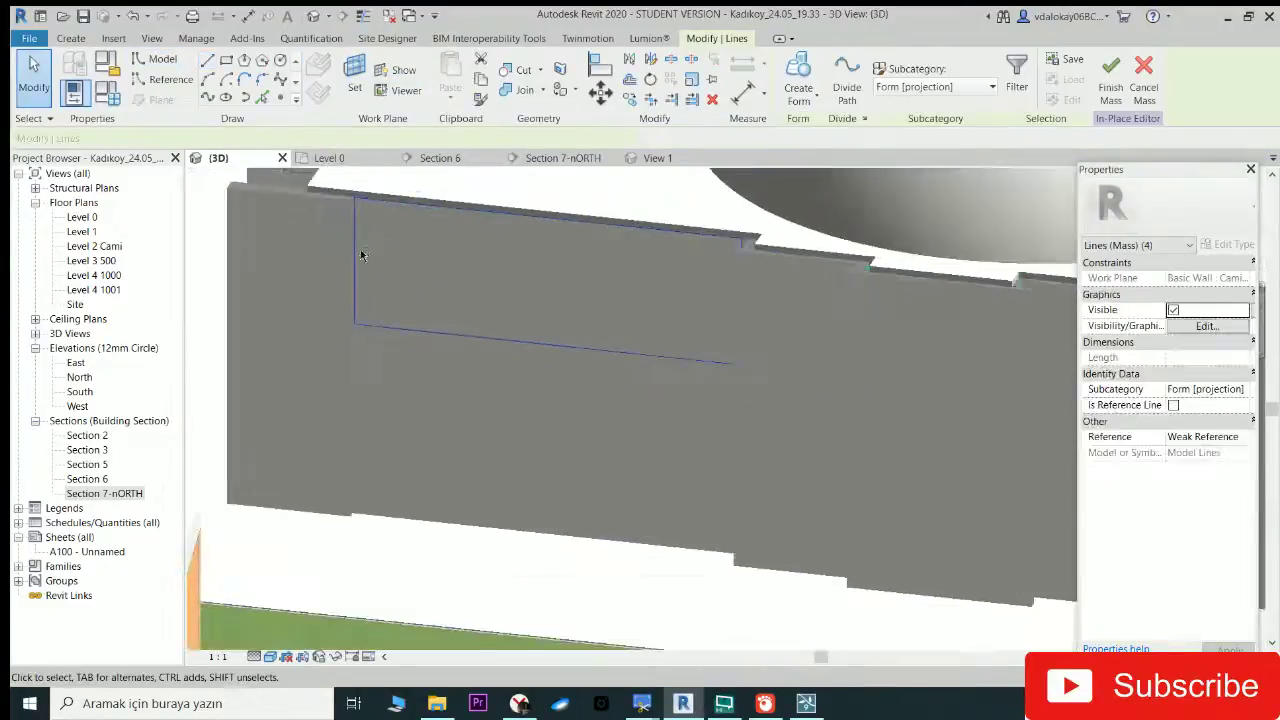
pyautogui.keyDown('shift'); pyautogui.moveTo(362, 255); pyautogui.dragTo(685, 183, button='middle'); pyautogui.keyUp('shift')
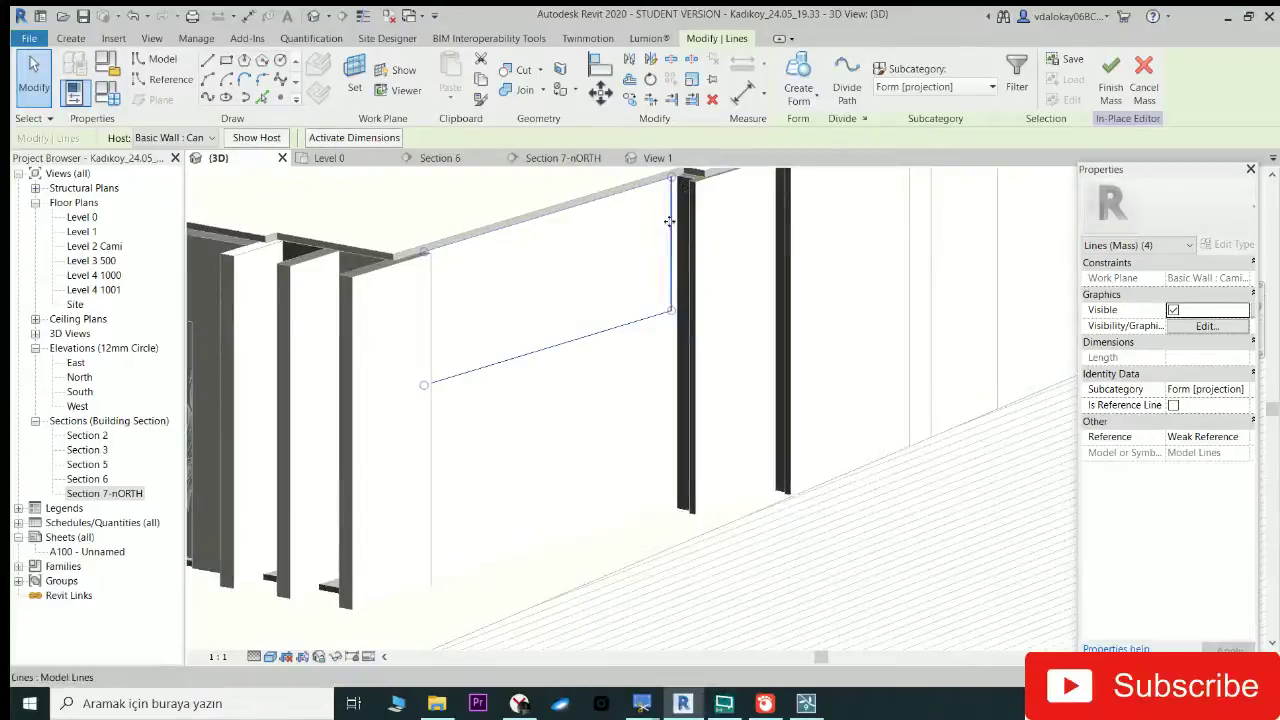
pyautogui.press('Escape')
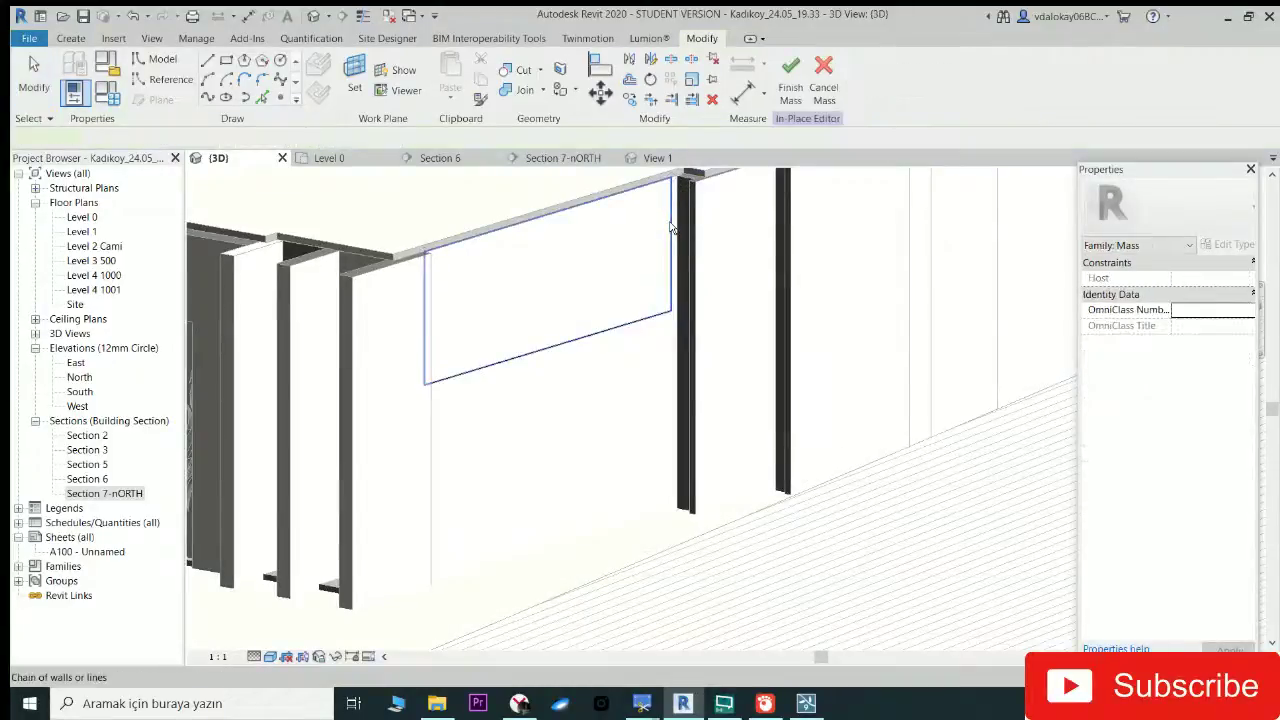
# Step: Snap the sketched line's end onto the column corner at the top of the beam
pyautogui.click(672, 228)
pyautogui.scroll(2, 670, 222)
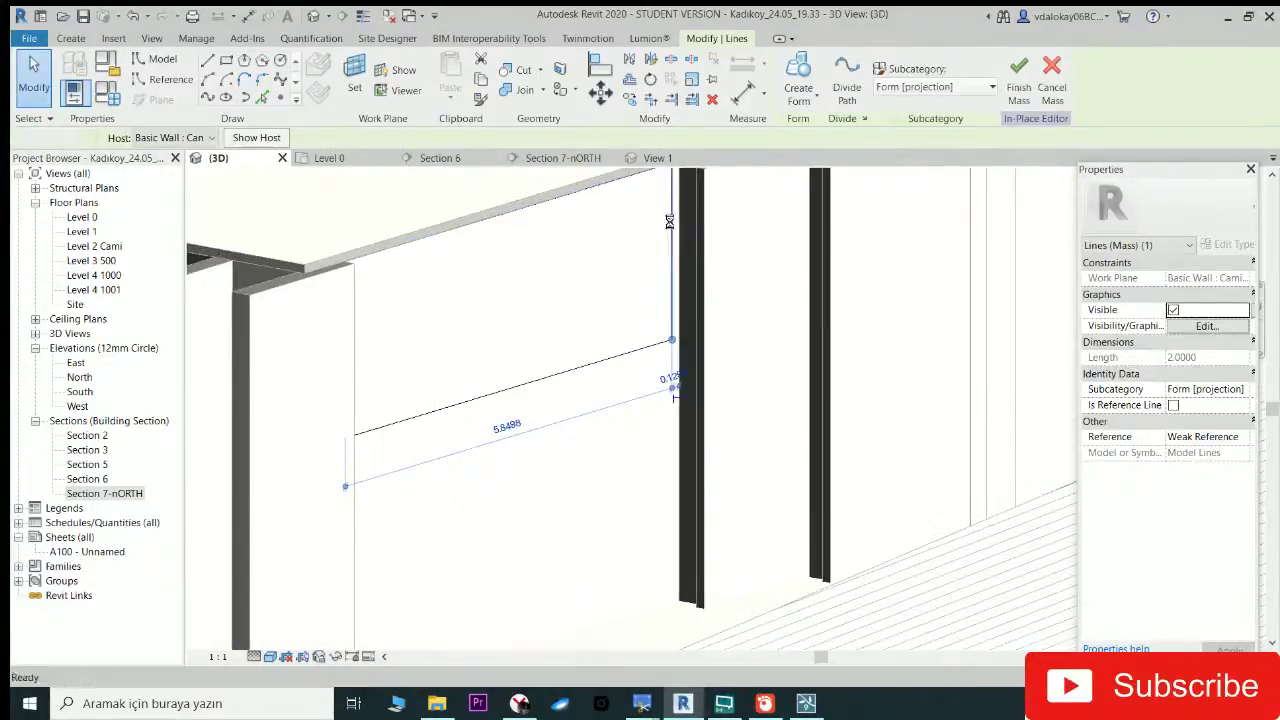
pyautogui.press('Escape')
pyautogui.scroll(2, 672, 343)
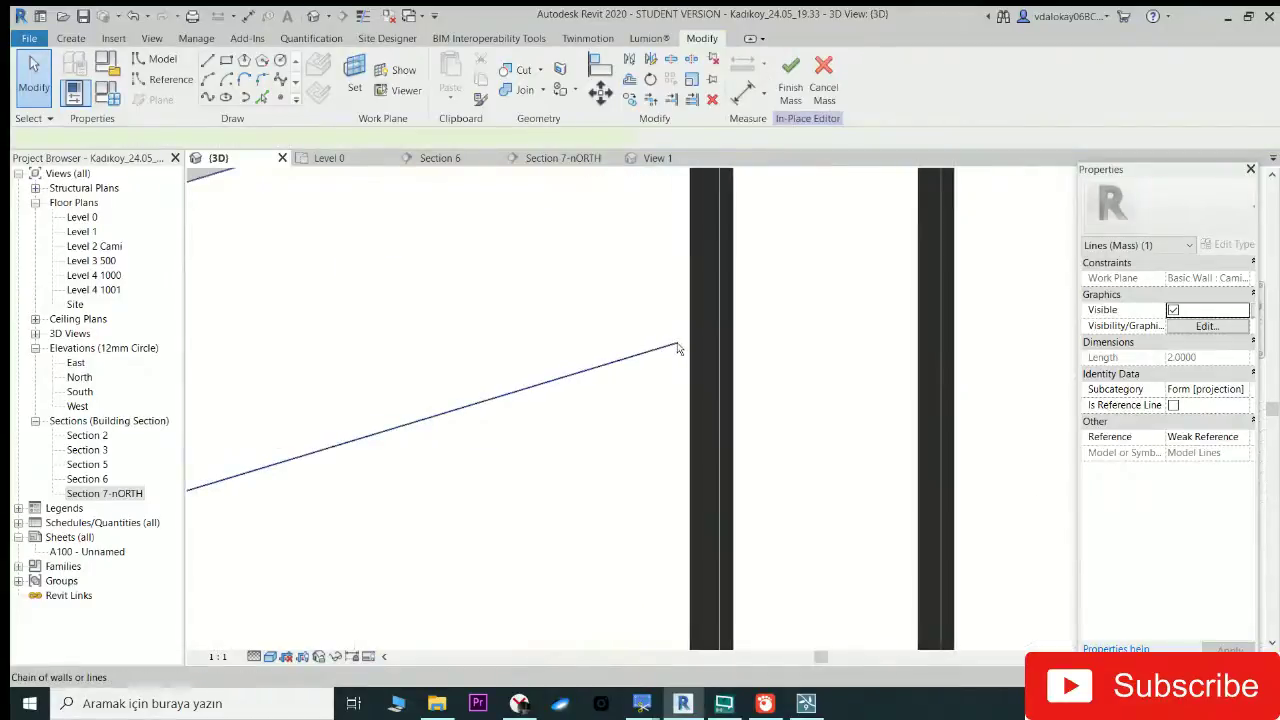
pyautogui.press('l')
pyautogui.press('i')
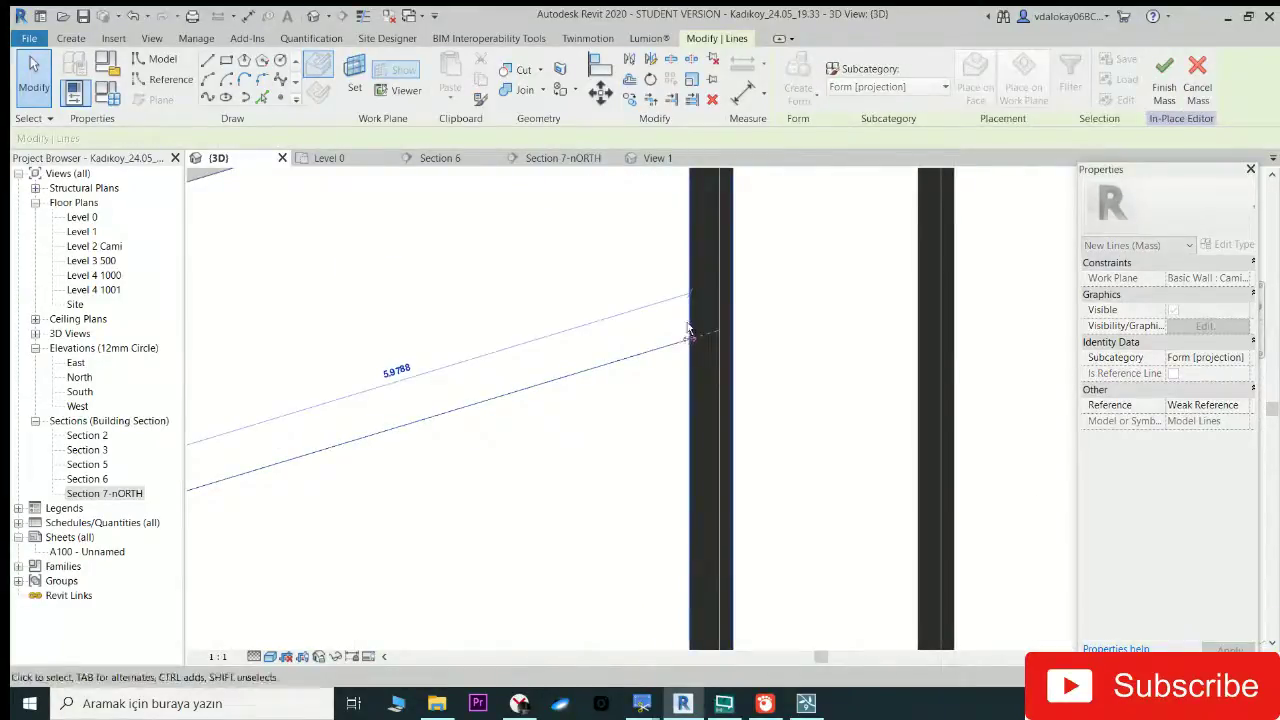
pyautogui.moveTo(688, 330); pyautogui.dragTo(669, 484, button='middle')
pyautogui.click(659, 224)
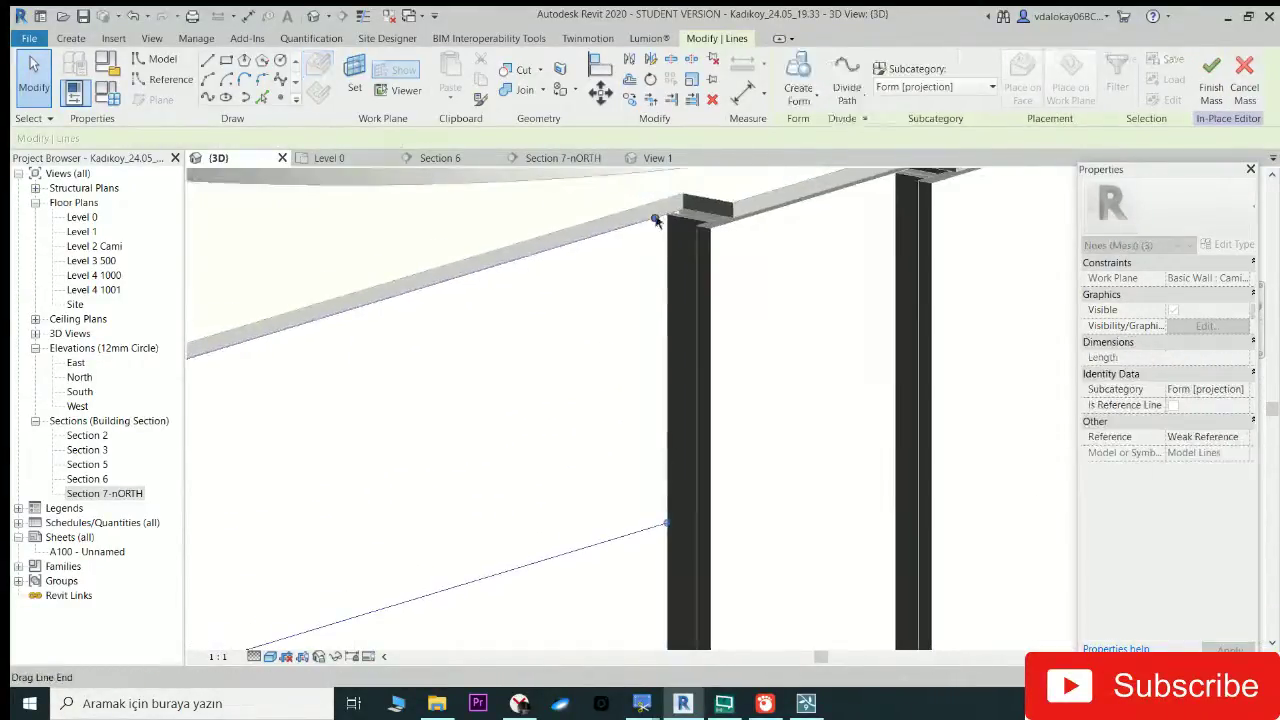
pyautogui.moveTo(656, 218); pyautogui.dragTo(667, 213)
pyautogui.press('Escape')
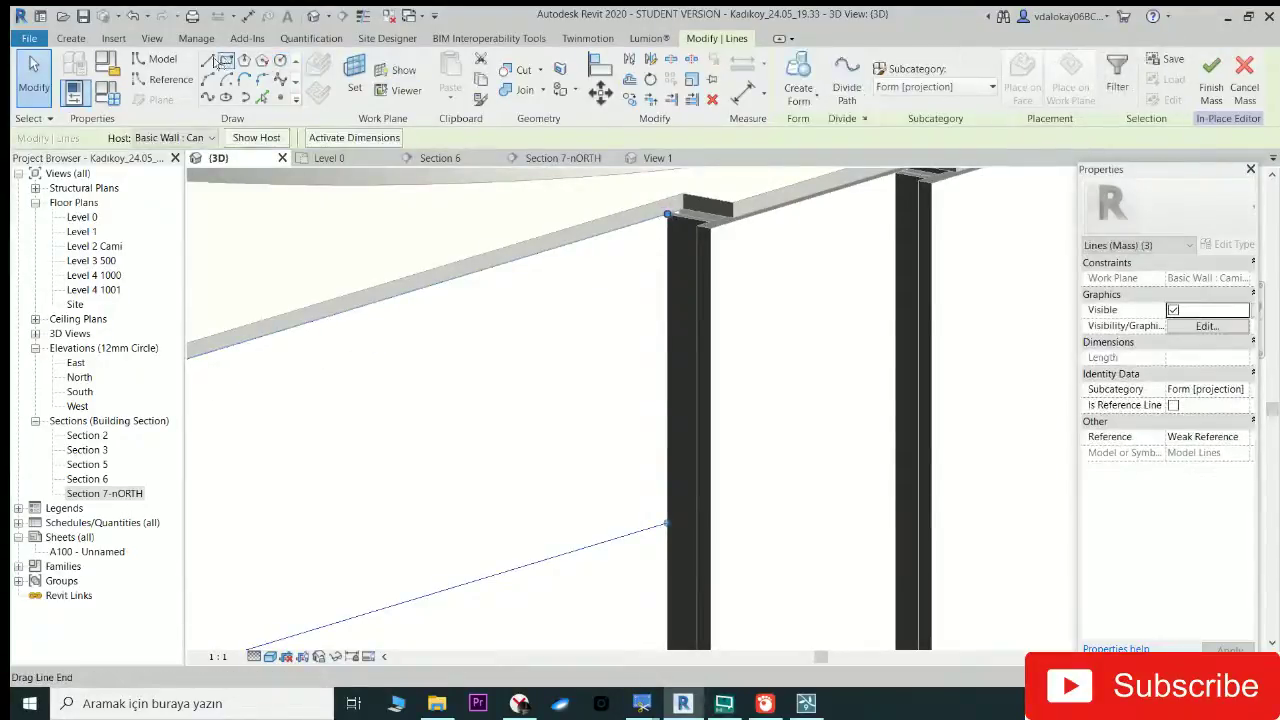
# Step: Draw a 2.0000 tall vertical model line from the column base to the beam endpoint
pyautogui.press('l')
pyautogui.press('i')
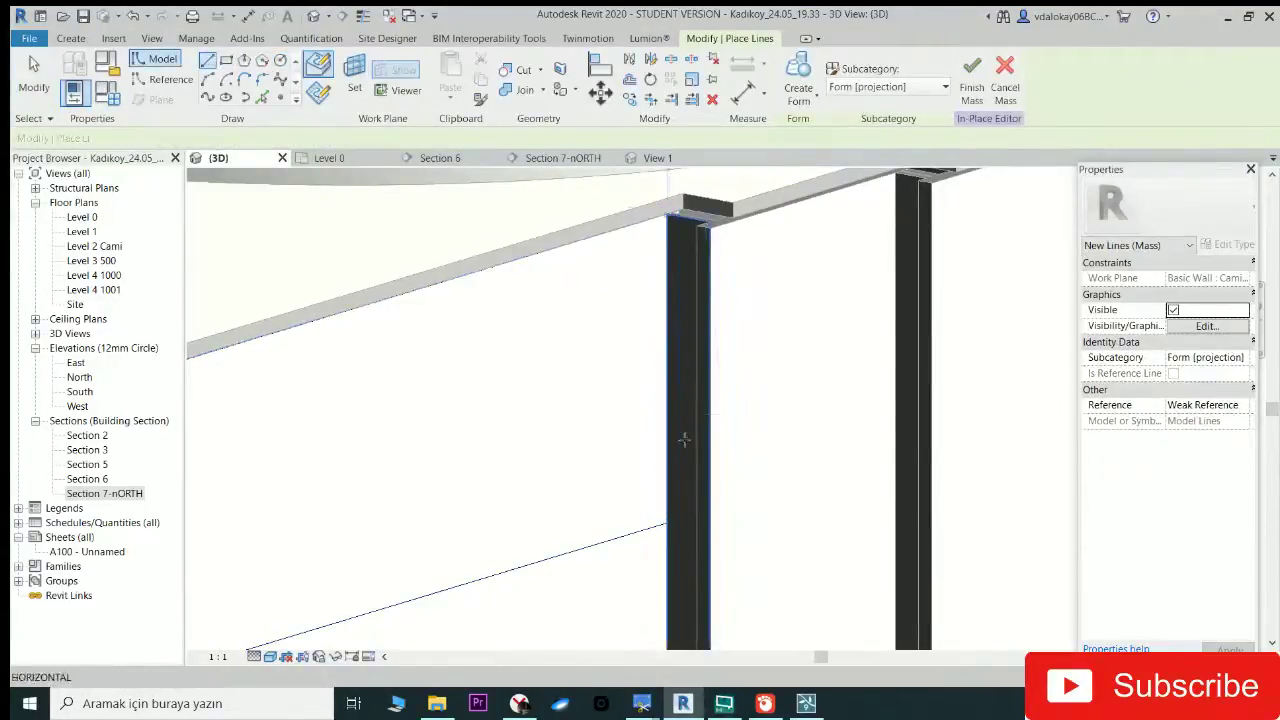
pyautogui.click(662, 528)
pyautogui.press('Escape')
pyautogui.press('Escape')
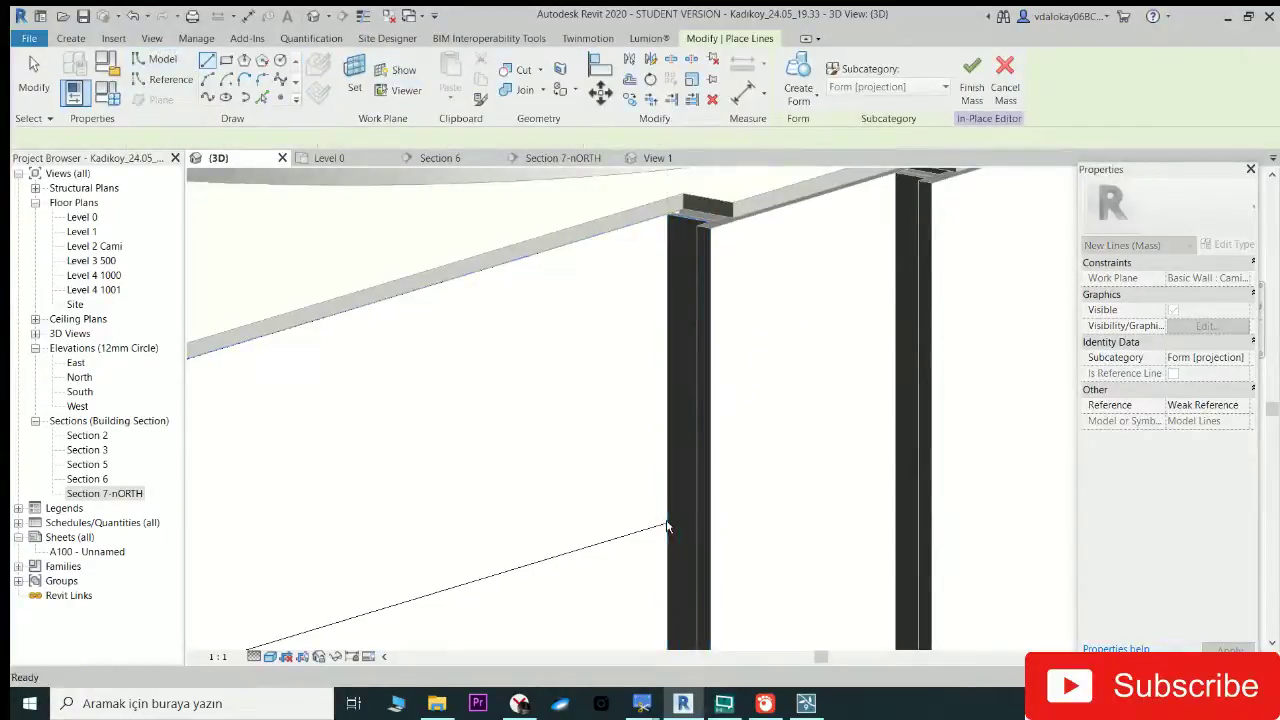
pyautogui.press('Return')
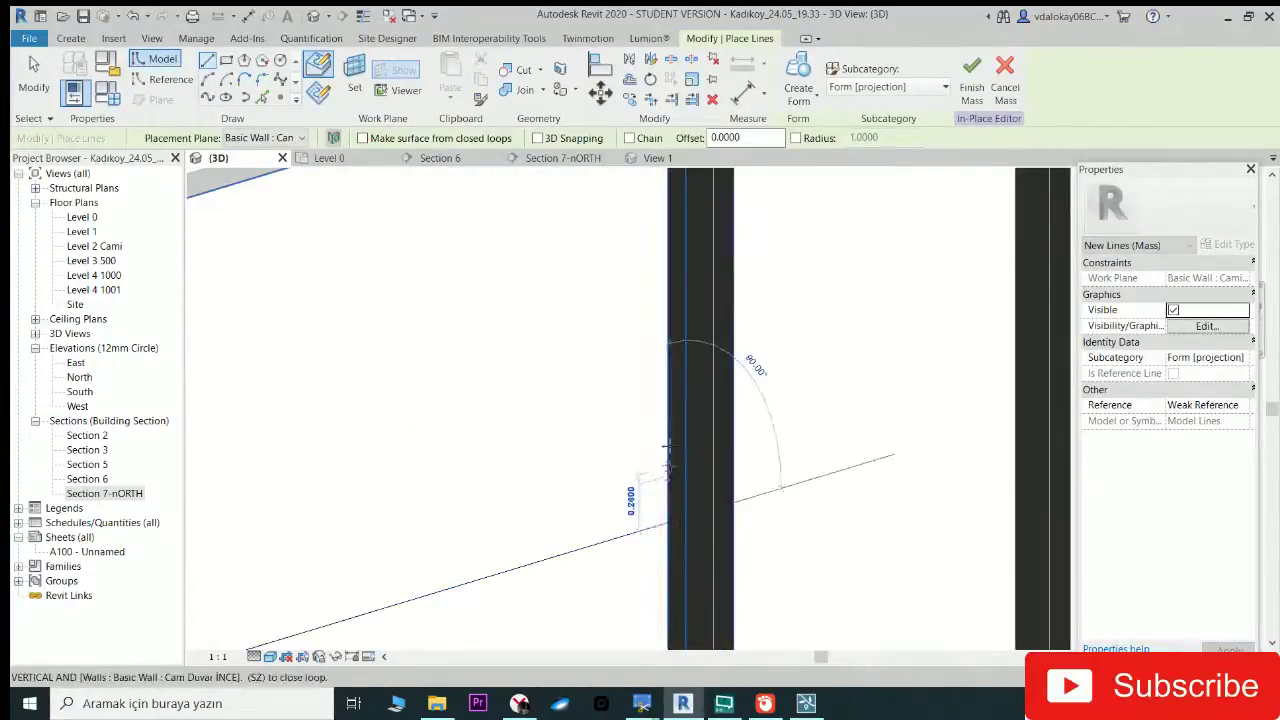
pyautogui.moveTo(668, 500)
pyautogui.mouseDown(button='middle')
pyautogui.moveTo(672, 484)
pyautogui.moveTo(586, 484)
pyautogui.mouseUp(button='middle')
pyautogui.scroll(2, 586, 484)
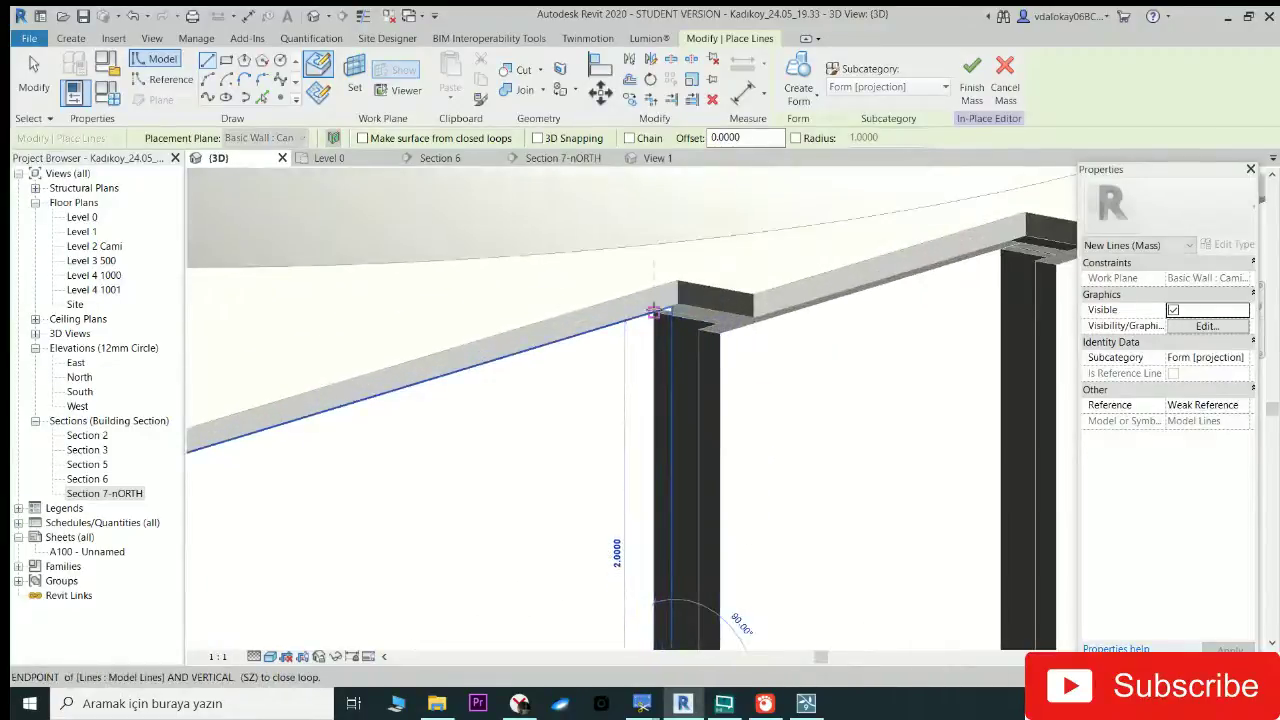
pyautogui.click(652, 313)
pyautogui.scroll(-2, 652, 313)
pyautogui.press('Escape')
pyautogui.press('Escape')
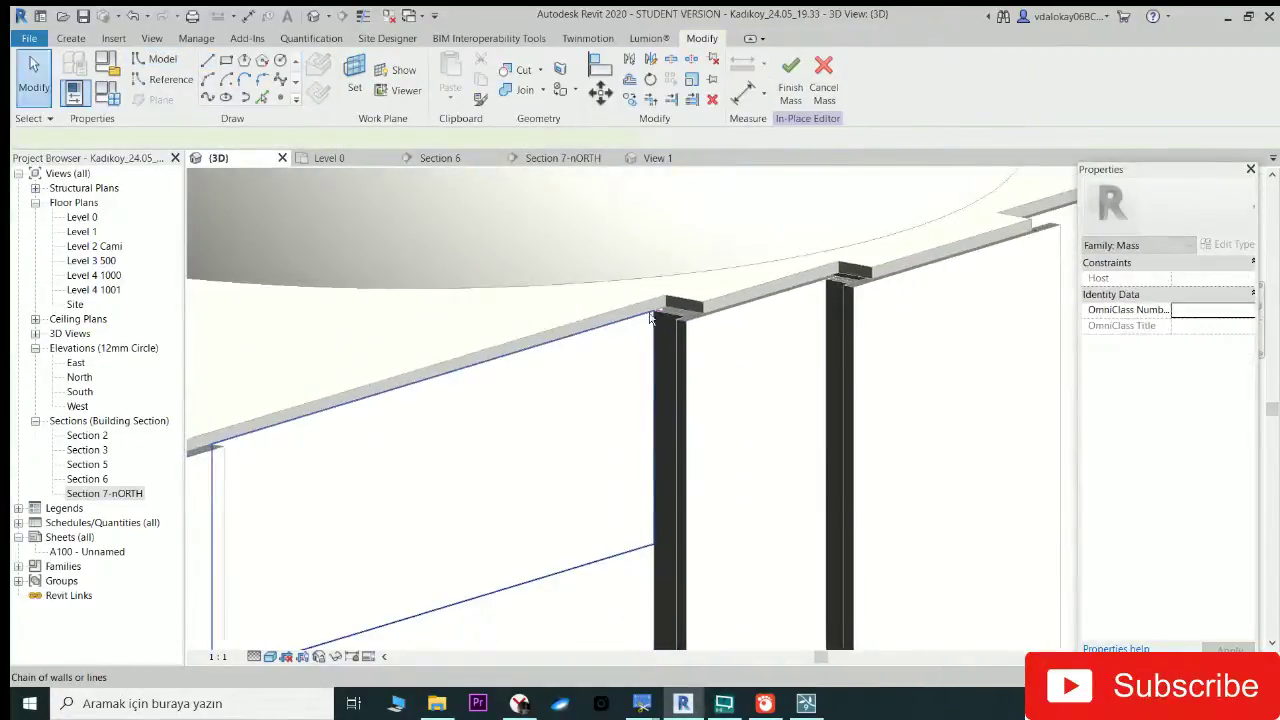
# Step: Turn the four outline lines into a Solid Form
pyautogui.keyDown('shift'); pyautogui.moveTo(680, 322); pyautogui.dragTo(680, 328, button='middle'); pyautogui.keyUp('shift')
pyautogui.click(597, 334)
pyautogui.keyDown('shift'); pyautogui.moveTo(597, 334); pyautogui.dragTo(700, 330, button='middle'); pyautogui.keyUp('shift')
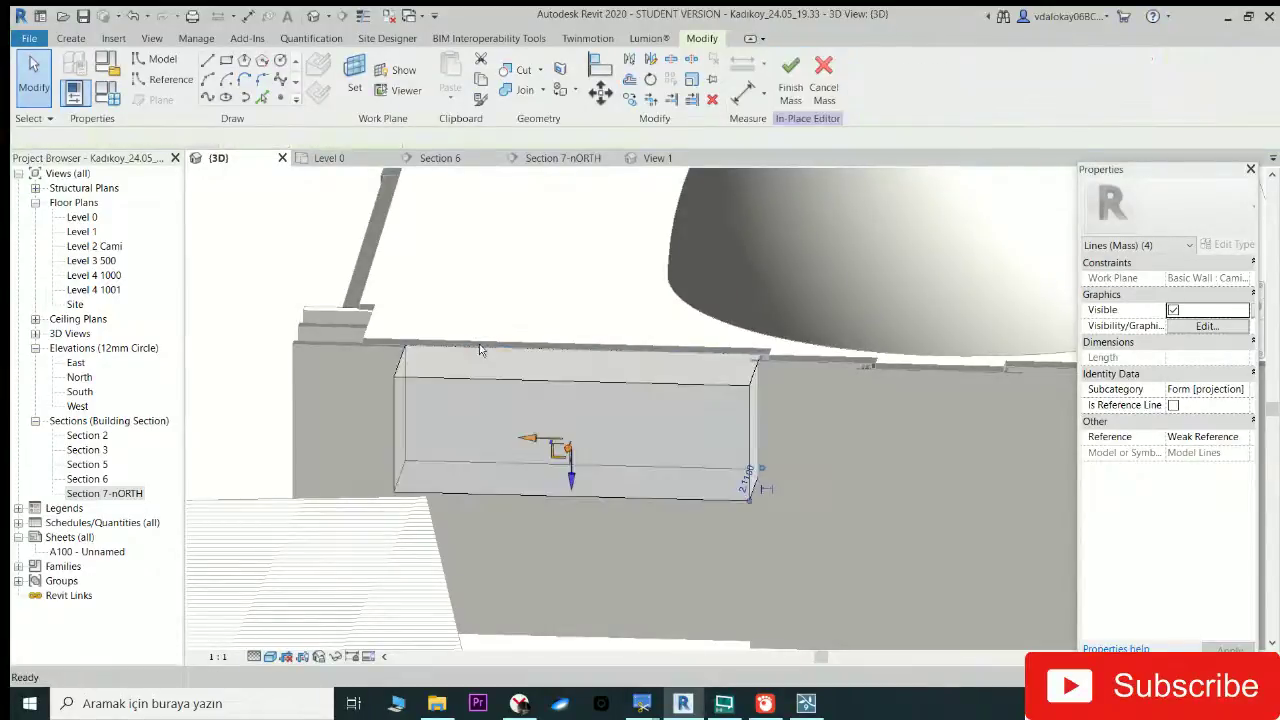
# Step: Push the form's face in to flatten it into a thin panel on the wall
pyautogui.click(600, 458)
pyautogui.keyDown('shift'); pyautogui.moveTo(600, 458); pyautogui.dragTo(645, 442, button='middle'); pyautogui.keyUp('shift')
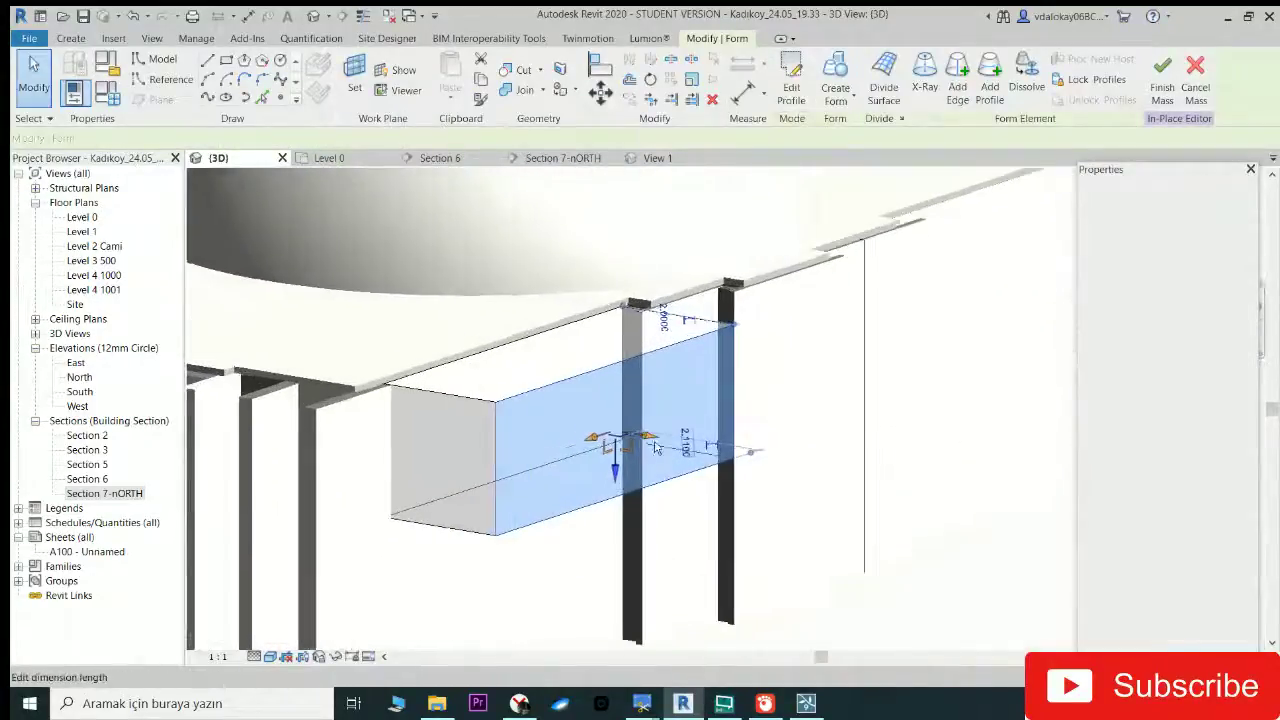
pyautogui.click(645, 442)
pyautogui.keyDown('shift'); pyautogui.moveTo(645, 442); pyautogui.dragTo(515, 432, button='middle'); pyautogui.keyUp('shift')
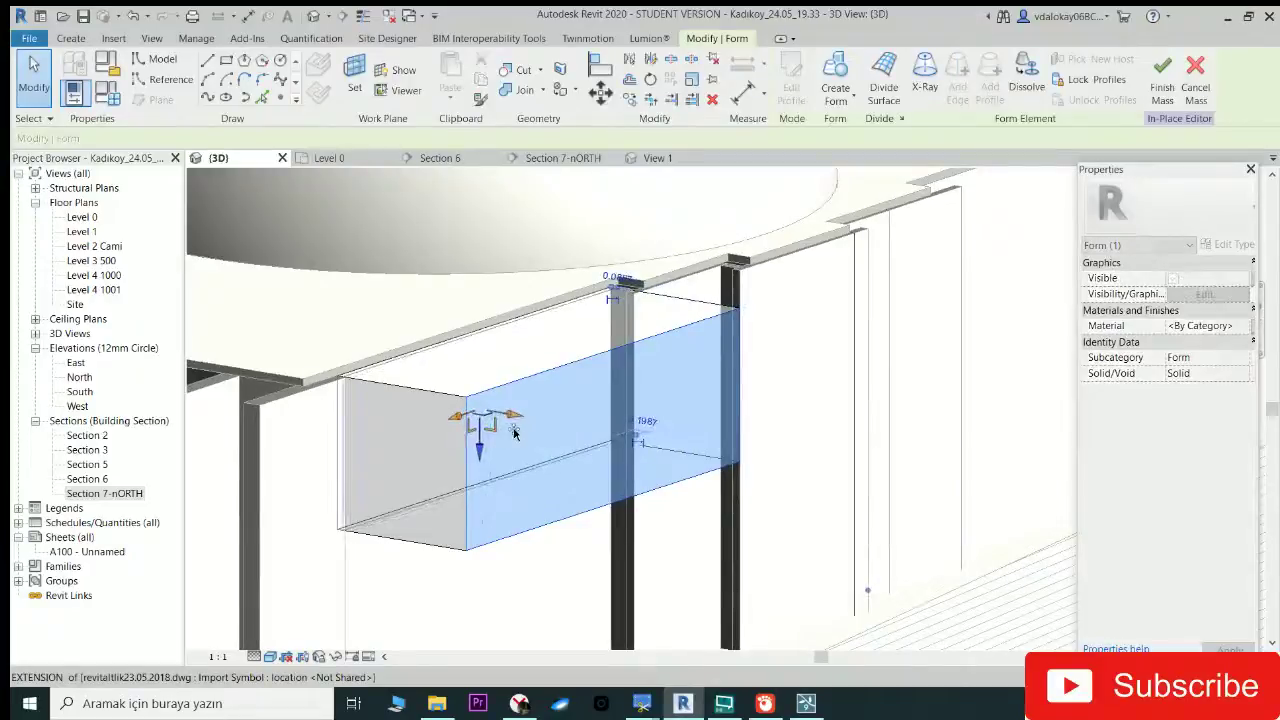
pyautogui.scroll(2, 522, 433)
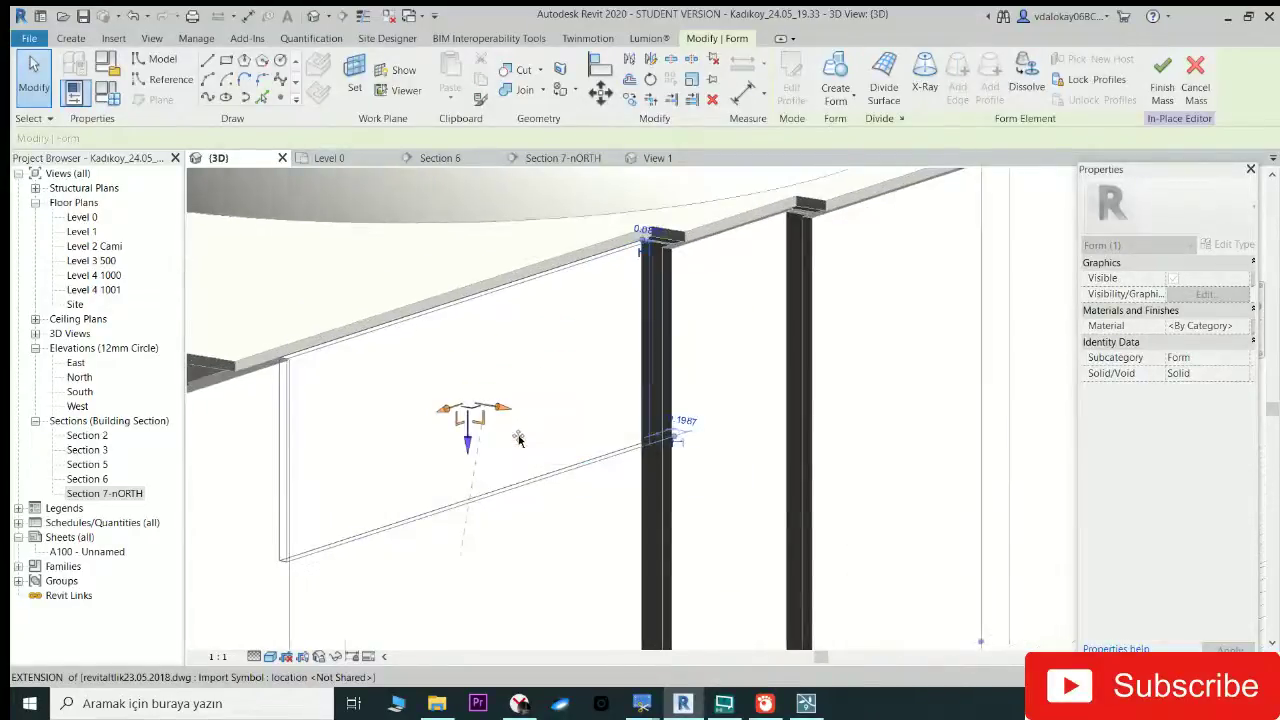
pyautogui.scroll(-2, 519, 441)
pyautogui.click(517, 437)
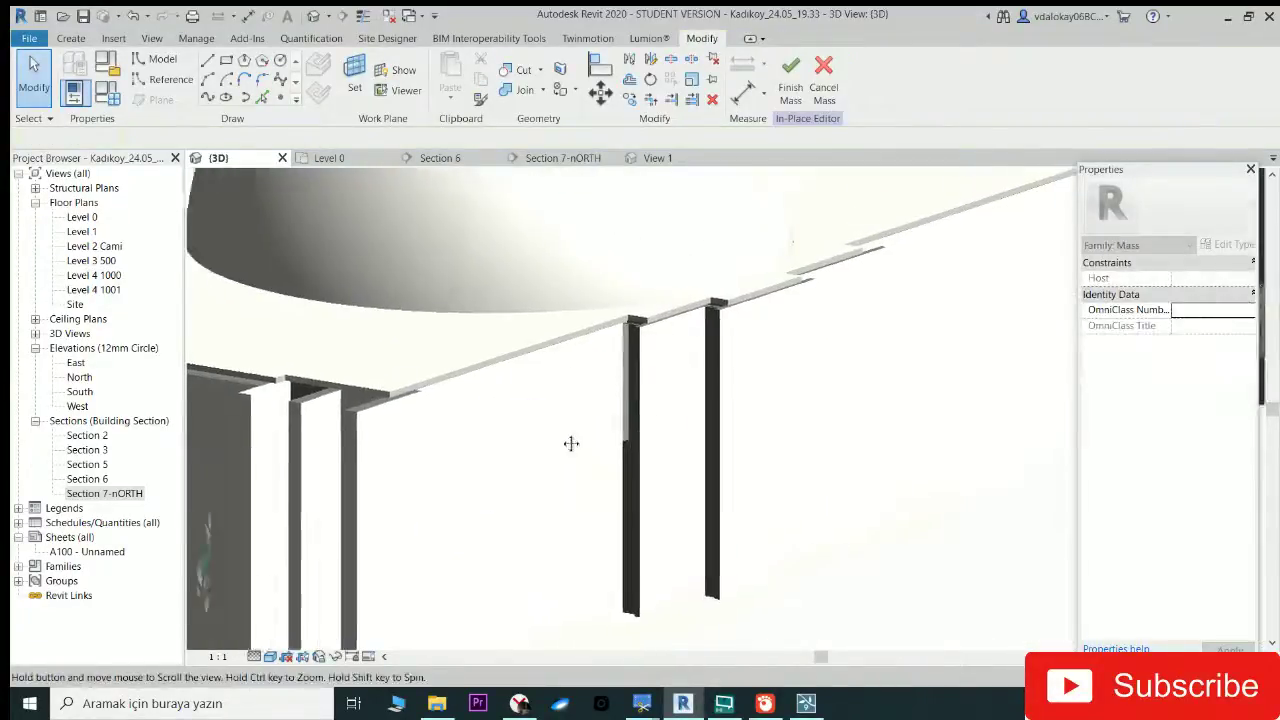
pyautogui.moveTo(517, 437)
pyautogui.keyDown('shift'); pyautogui.mouseDown(button='middle')
pyautogui.moveTo(556, 421)
pyautogui.moveTo(600, 429)
pyautogui.moveTo(586, 312)
pyautogui.mouseUp(button='middle'); pyautogui.keyUp('shift')
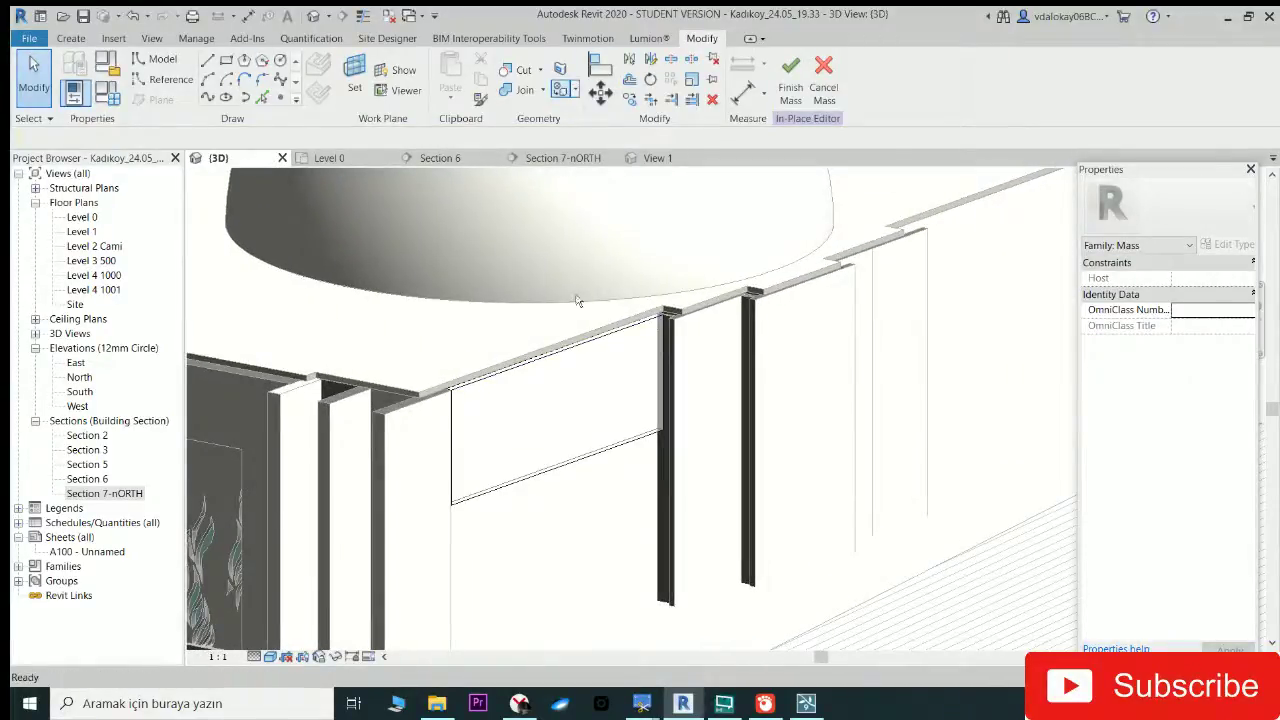
# Step: Paint the panel face Laminate, Ivory, Matte with the Paint tool (PT)
pyautogui.press('p')
pyautogui.press('t')
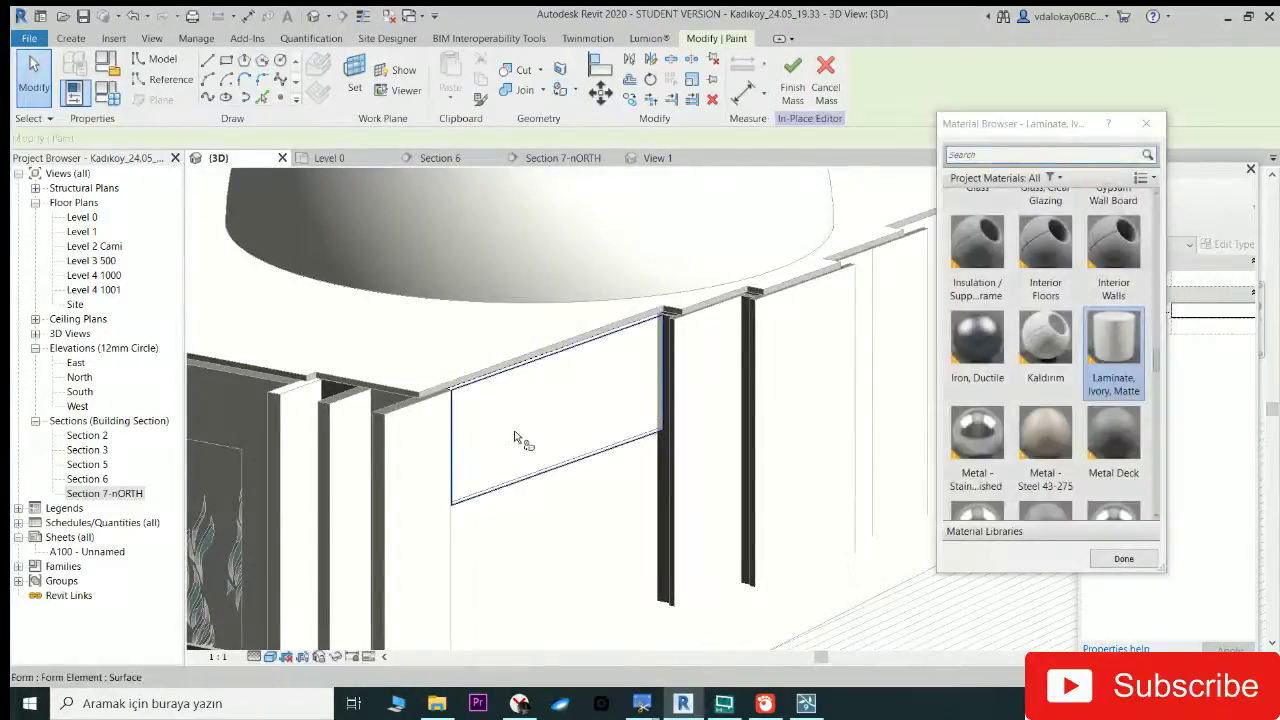
pyautogui.scroll(1, 523, 486)
pyautogui.scroll(1, 523, 488)
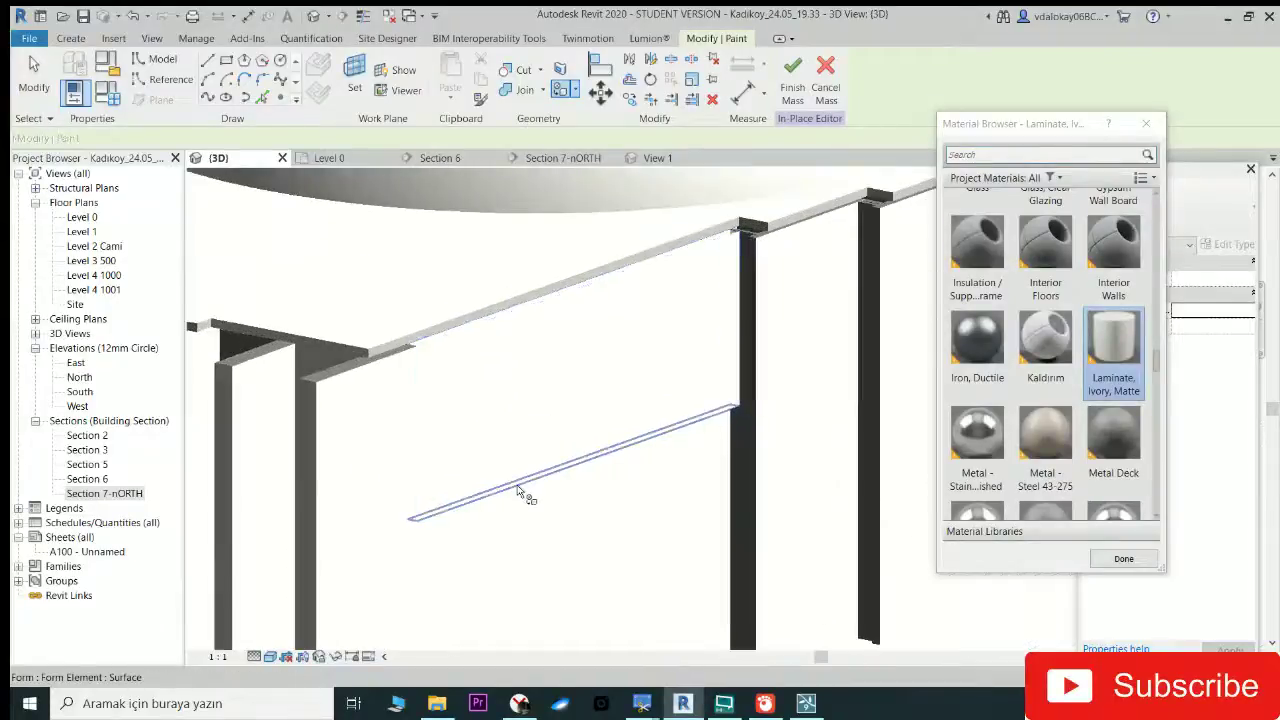
pyautogui.click(420, 483)
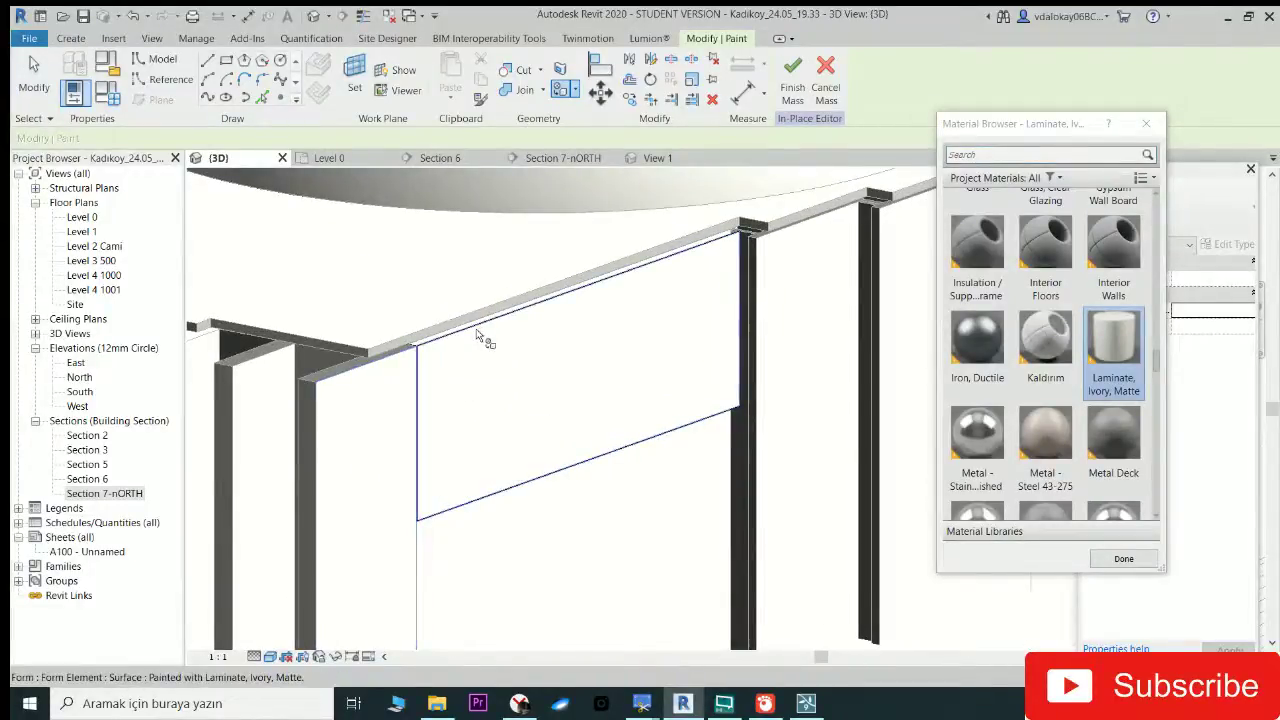
# Step: Paint the adjacent wall face with the same Laminate, Ivory, Matte material
pyautogui.scroll(1, 478, 335)
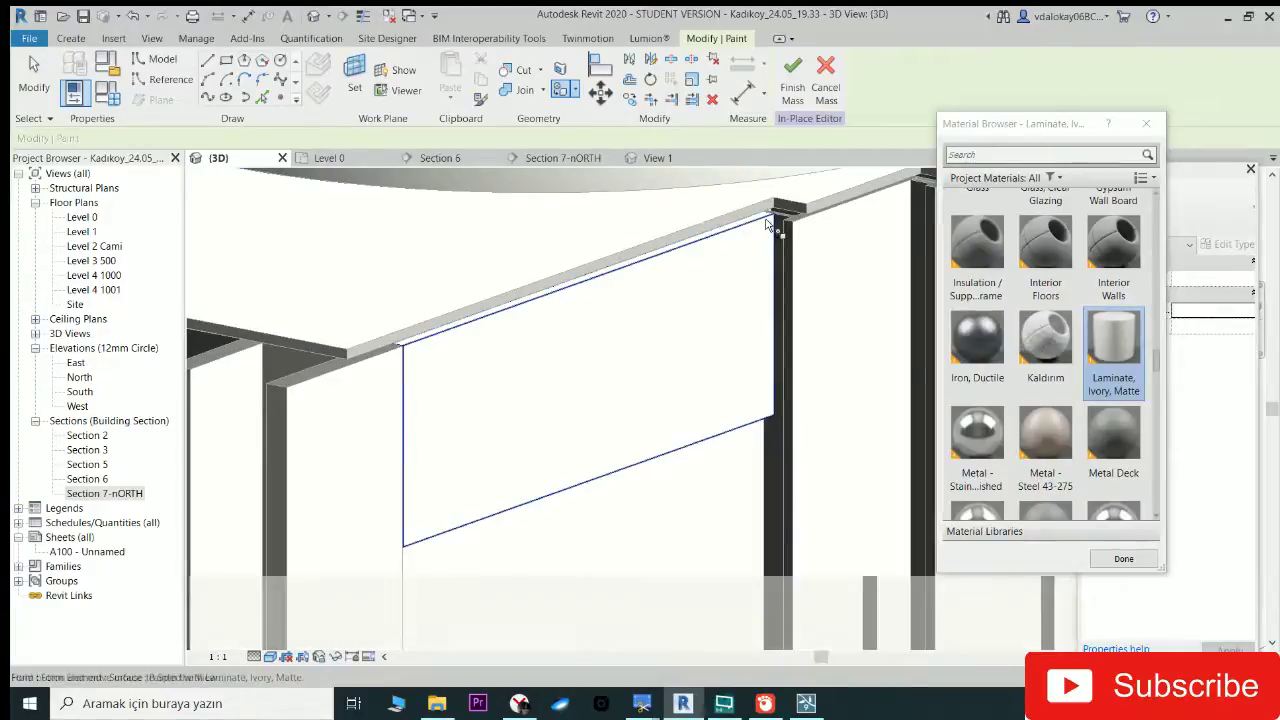
pyautogui.moveTo(766, 224)
pyautogui.keyDown('shift'); pyautogui.mouseDown(button='middle')
pyautogui.moveTo(657, 306)
pyautogui.moveTo(491, 286)
pyautogui.moveTo(697, 287)
pyautogui.moveTo(680, 214)
pyautogui.moveTo(631, 277)
pyautogui.mouseUp(button='middle'); pyautogui.keyUp('shift')
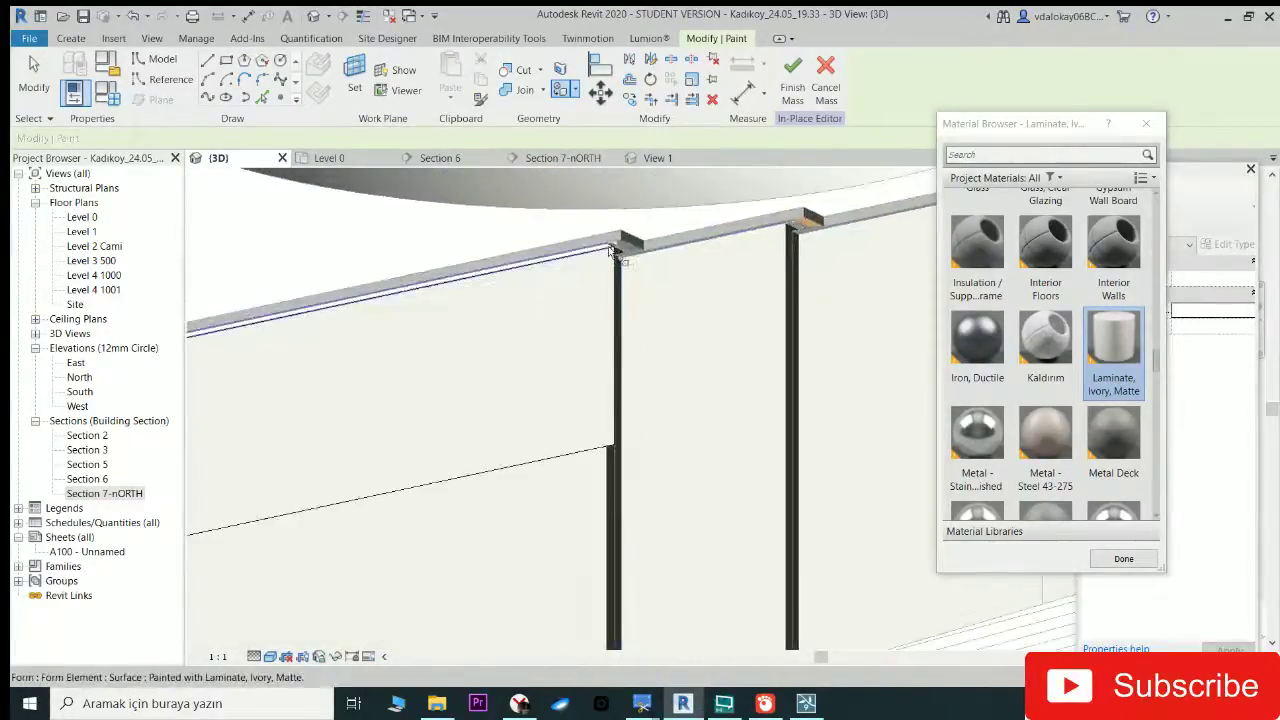
pyautogui.scroll(-2, 612, 244)
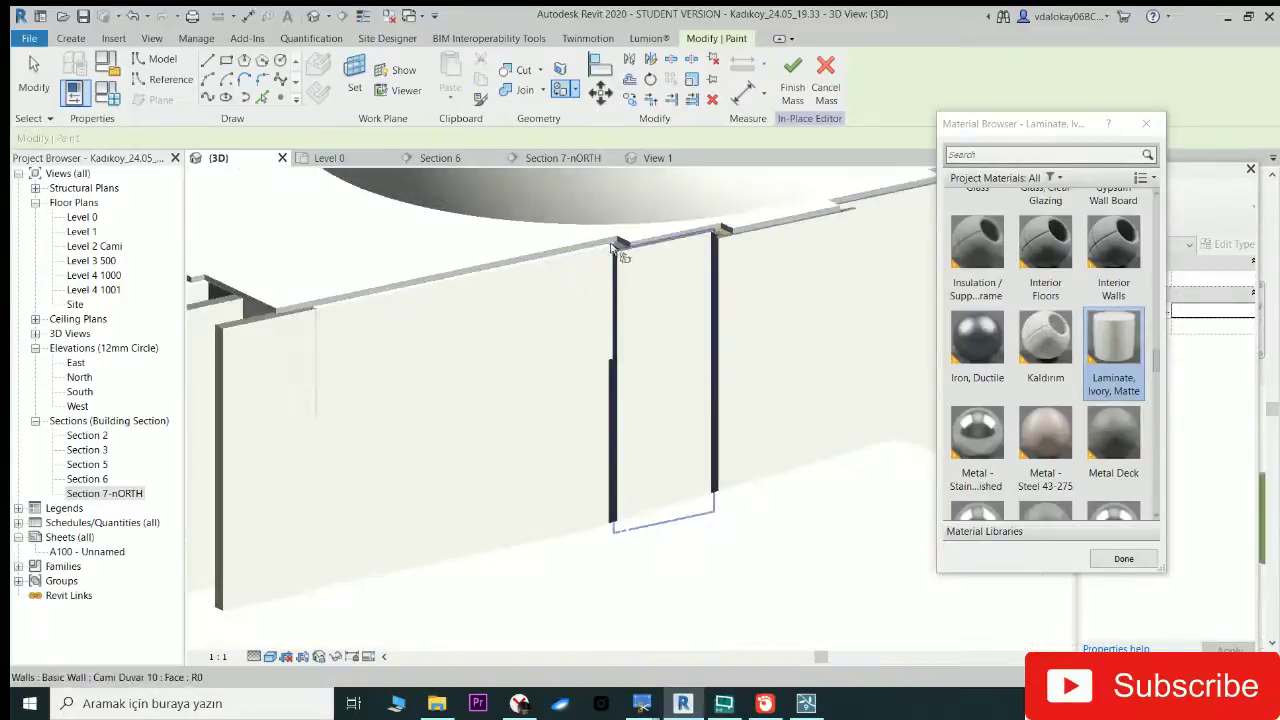
pyautogui.moveTo(623, 249)
pyautogui.keyDown('shift'); pyautogui.mouseDown(button='middle')
pyautogui.moveTo(491, 311)
pyautogui.moveTo(414, 297)
pyautogui.moveTo(518, 345)
pyautogui.mouseUp(button='middle'); pyautogui.keyUp('shift')
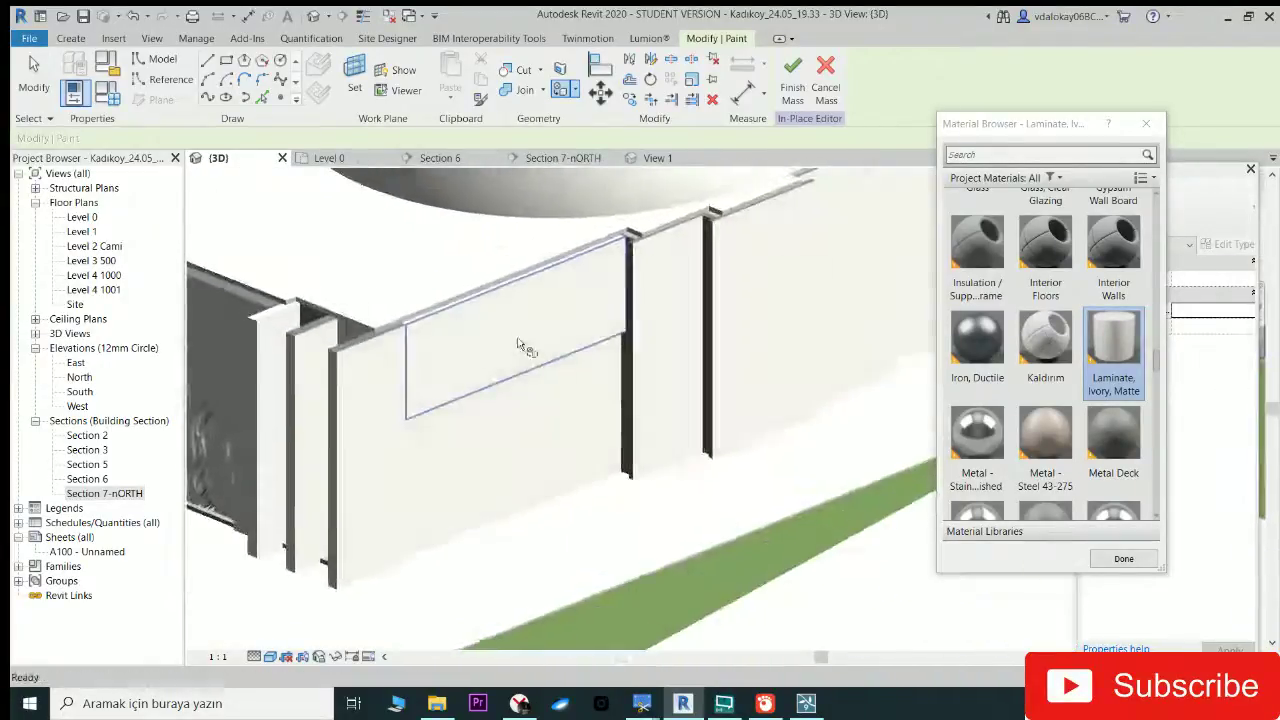
pyautogui.click(497, 518)
pyautogui.press('Escape')
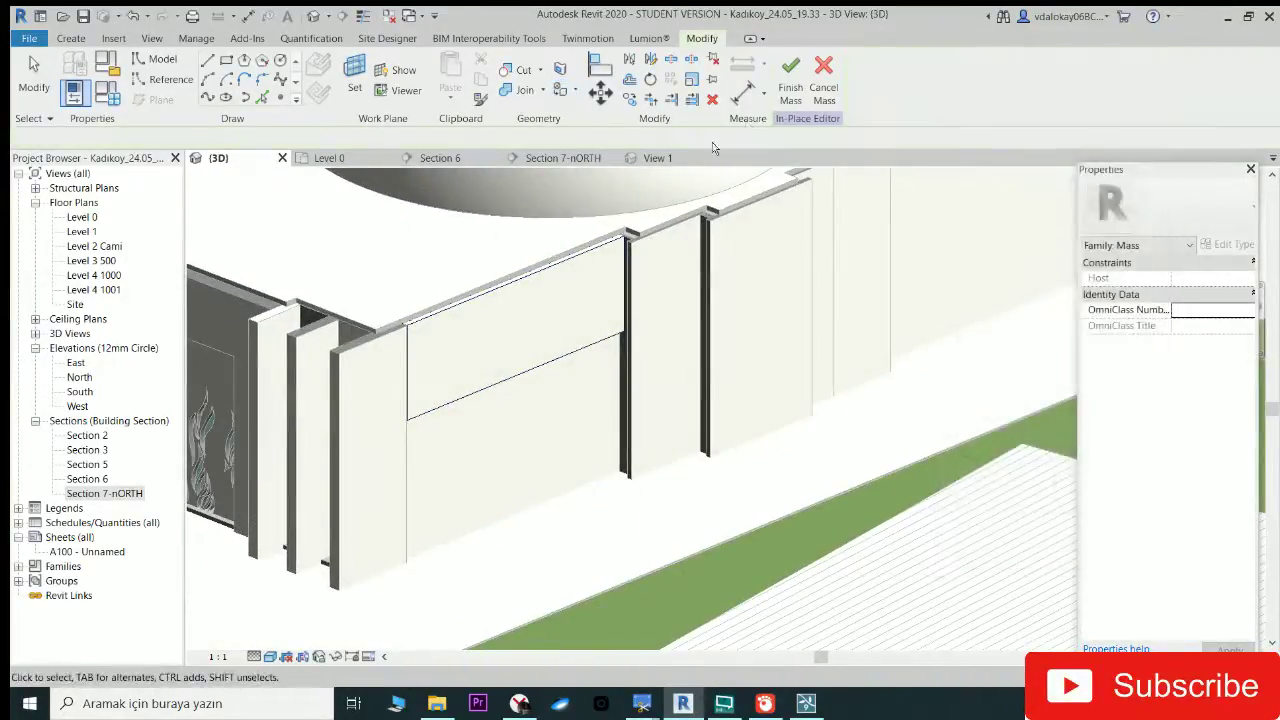
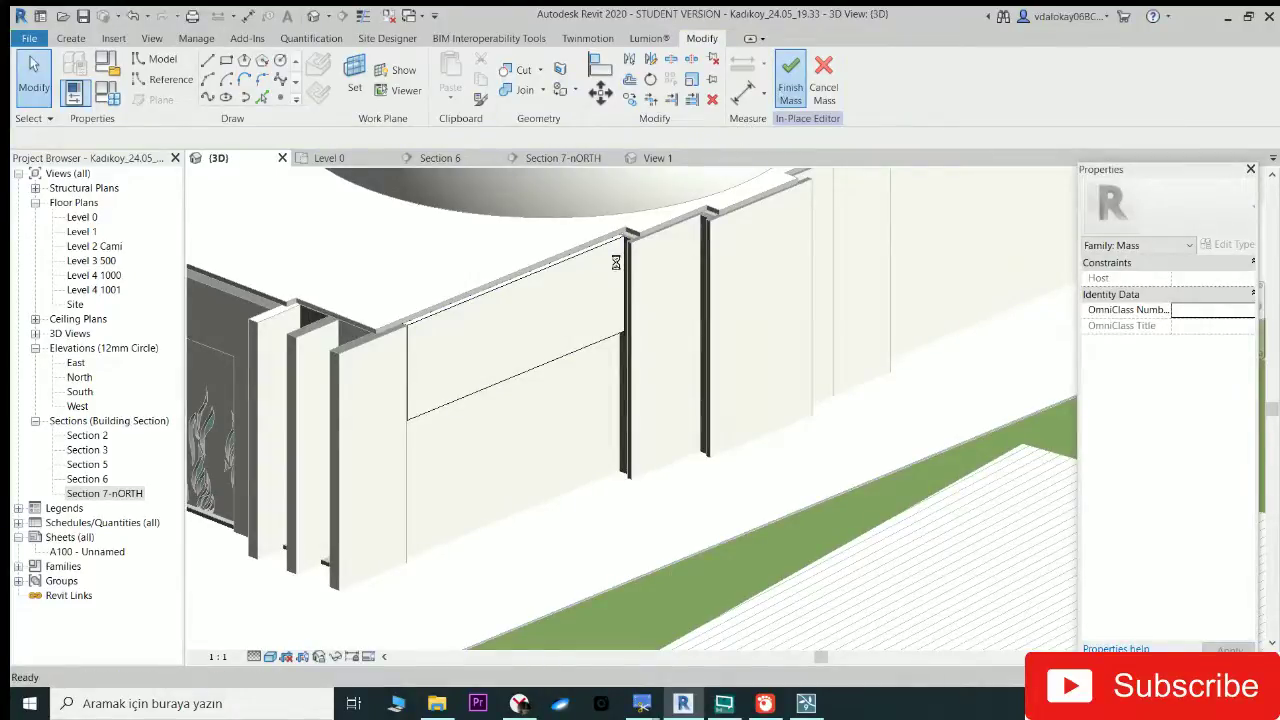
# Step: Orbit around the perimeter wall and inspect the existing mass panel and wall type
pyautogui.click(601, 338)
pyautogui.keyDown('shift'); pyautogui.moveTo(601, 338); pyautogui.dragTo(334, 318, button='middle'); pyautogui.keyUp('shift')
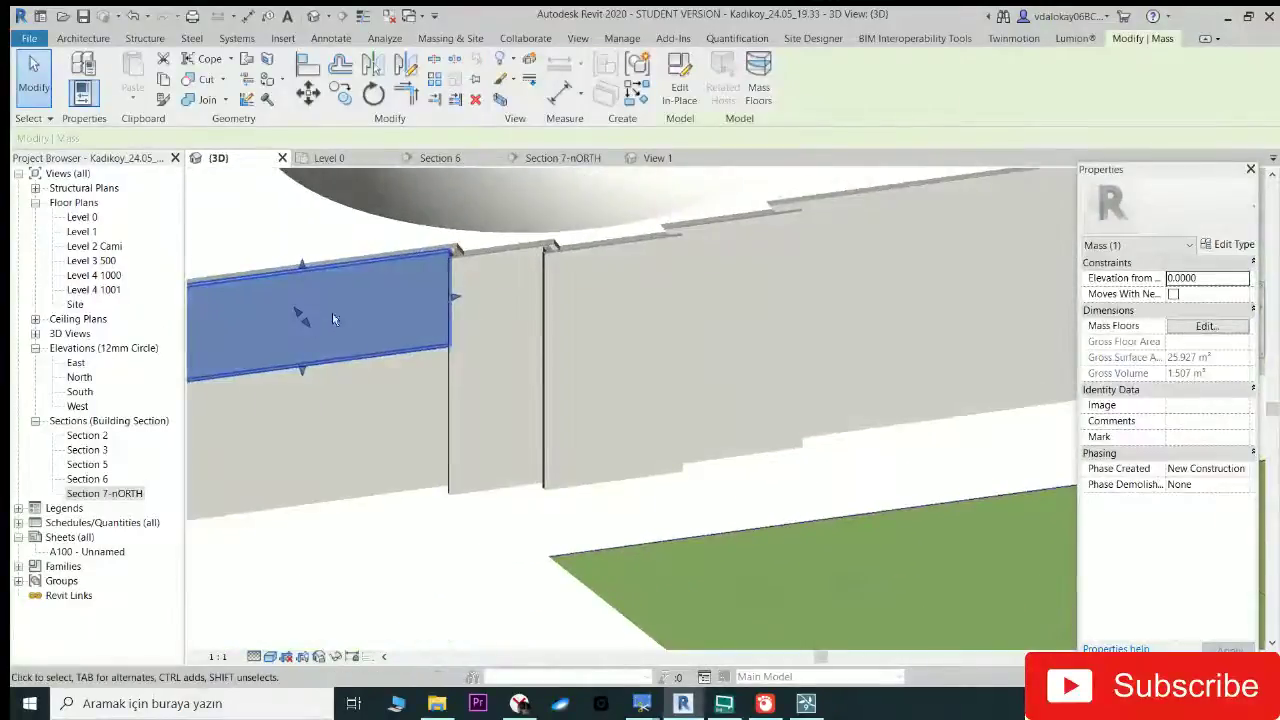
pyautogui.press('Escape')
pyautogui.scroll(-5, 463, 291)
pyautogui.moveTo(463, 291)
pyautogui.keyDown('shift'); pyautogui.mouseDown(button='middle')
pyautogui.moveTo(758, 343)
pyautogui.moveTo(694, 338)
pyautogui.moveTo(502, 368)
pyautogui.moveTo(653, 396)
pyautogui.moveTo(700, 380)
pyautogui.mouseUp(button='middle'); pyautogui.keyUp('shift')
pyautogui.click(491, 383)
pyautogui.press('Escape')
# Step: Create a Model In-Place family in the Mass category, keeping the name Mass 2
pyautogui.click(83, 38)
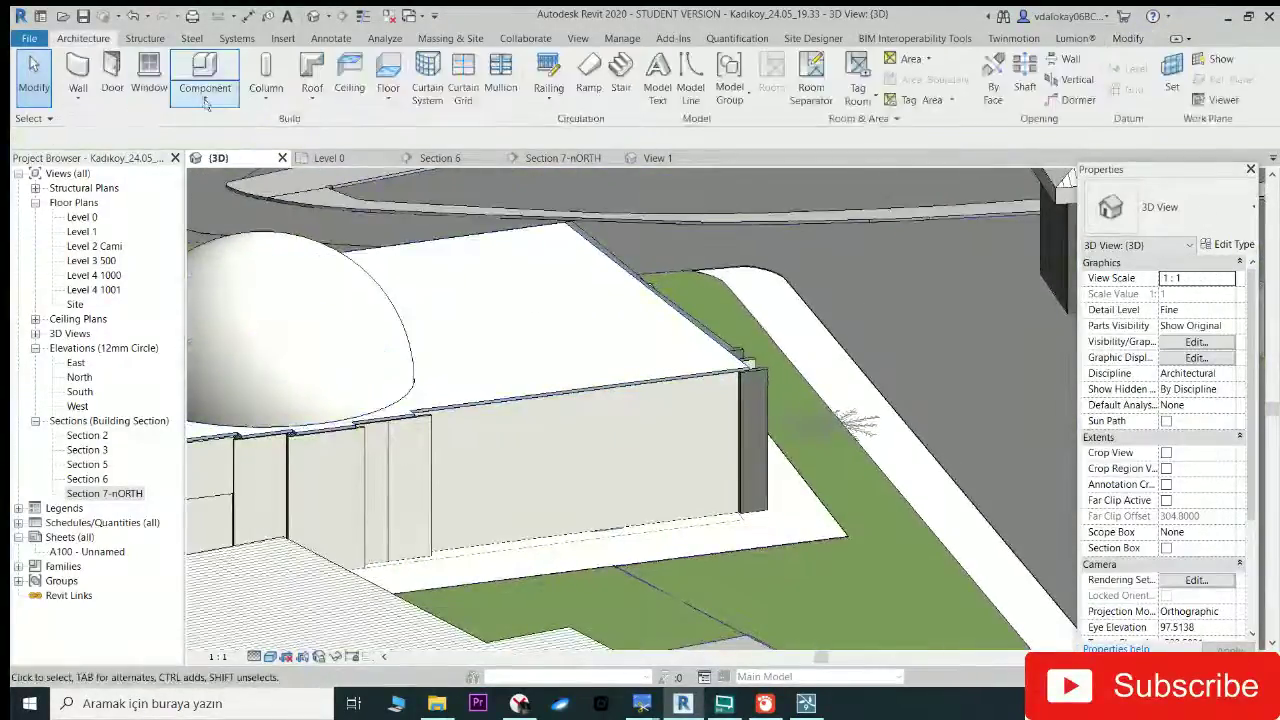
pyautogui.click(205, 103)
pyautogui.click(220, 158)
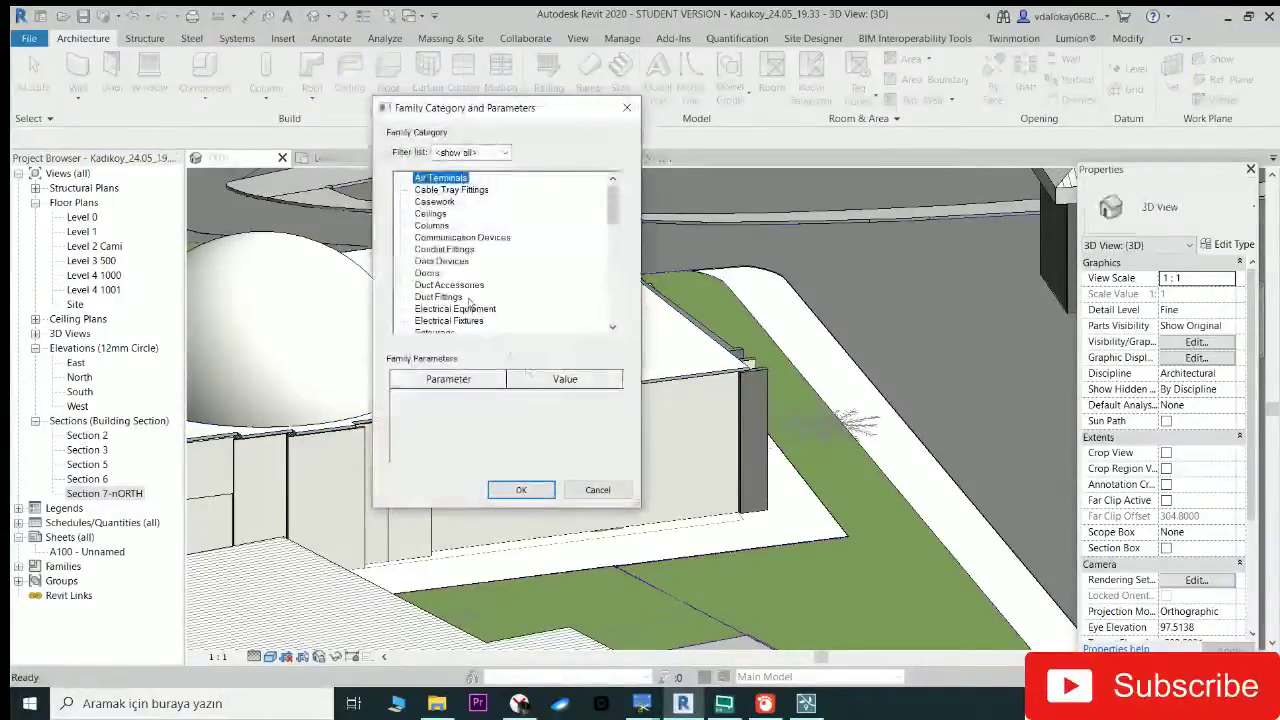
pyautogui.scroll(-3, 469, 301)
pyautogui.click(442, 307)
pyautogui.doubleClick(426, 310)
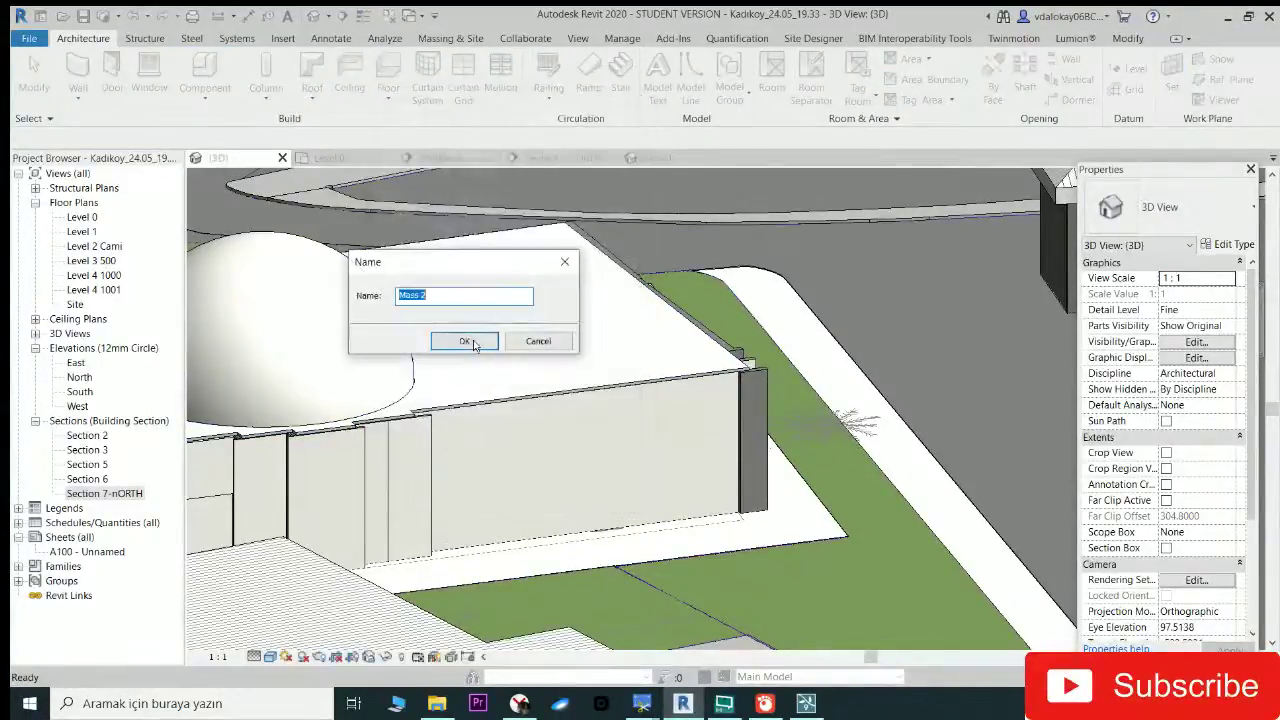
pyautogui.click(465, 340)
# Step: Draw a vertical model line starting from the wall-corner endpoint
pyautogui.scroll(2, 445, 420)
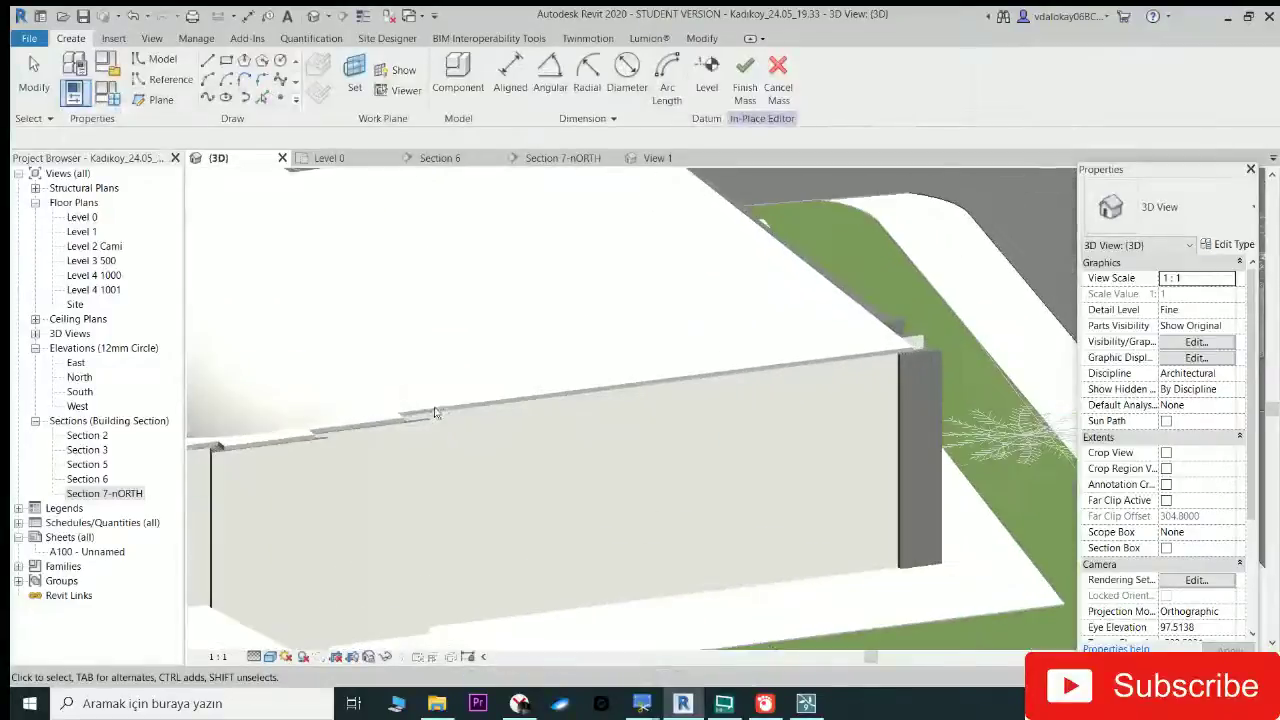
pyautogui.scroll(2, 420, 415)
pyautogui.scroll(2, 370, 395)
pyautogui.scroll(2, 400, 365)
pyautogui.keyDown('shift'); pyautogui.moveTo(457, 357); pyautogui.dragTo(429, 366, button='middle'); pyautogui.keyUp('shift')
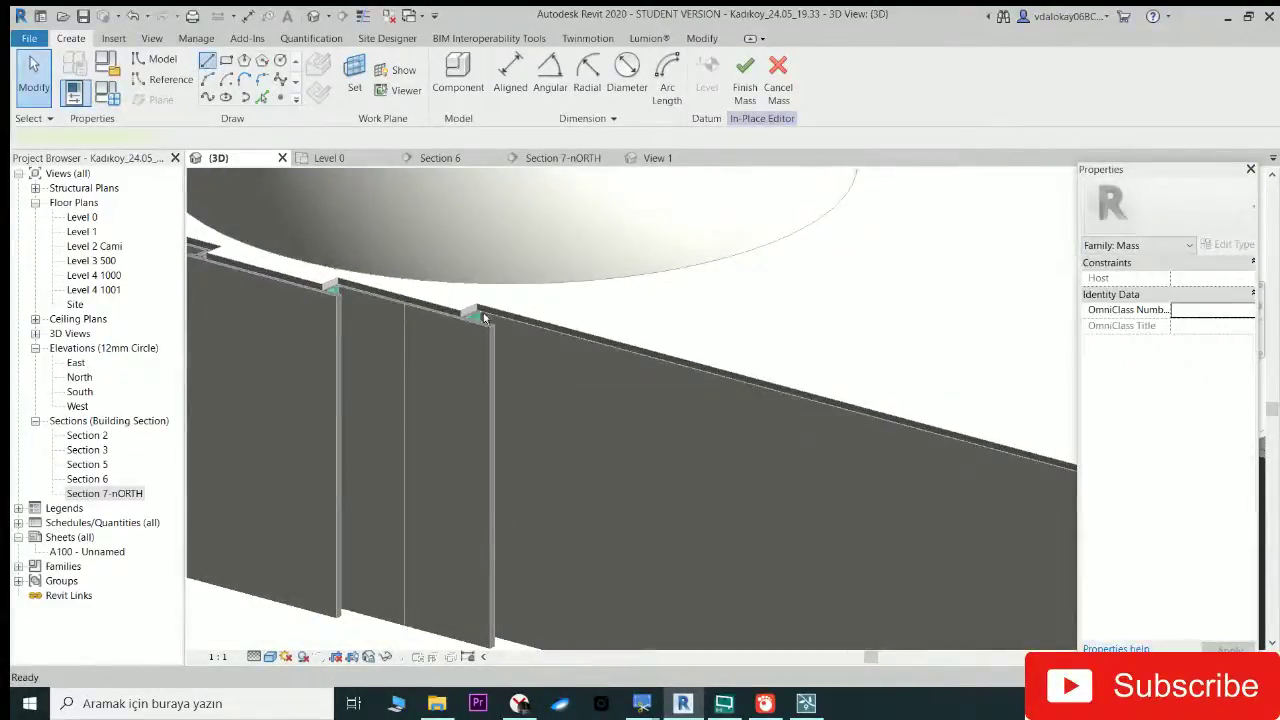
pyautogui.scroll(-3, 483, 318)
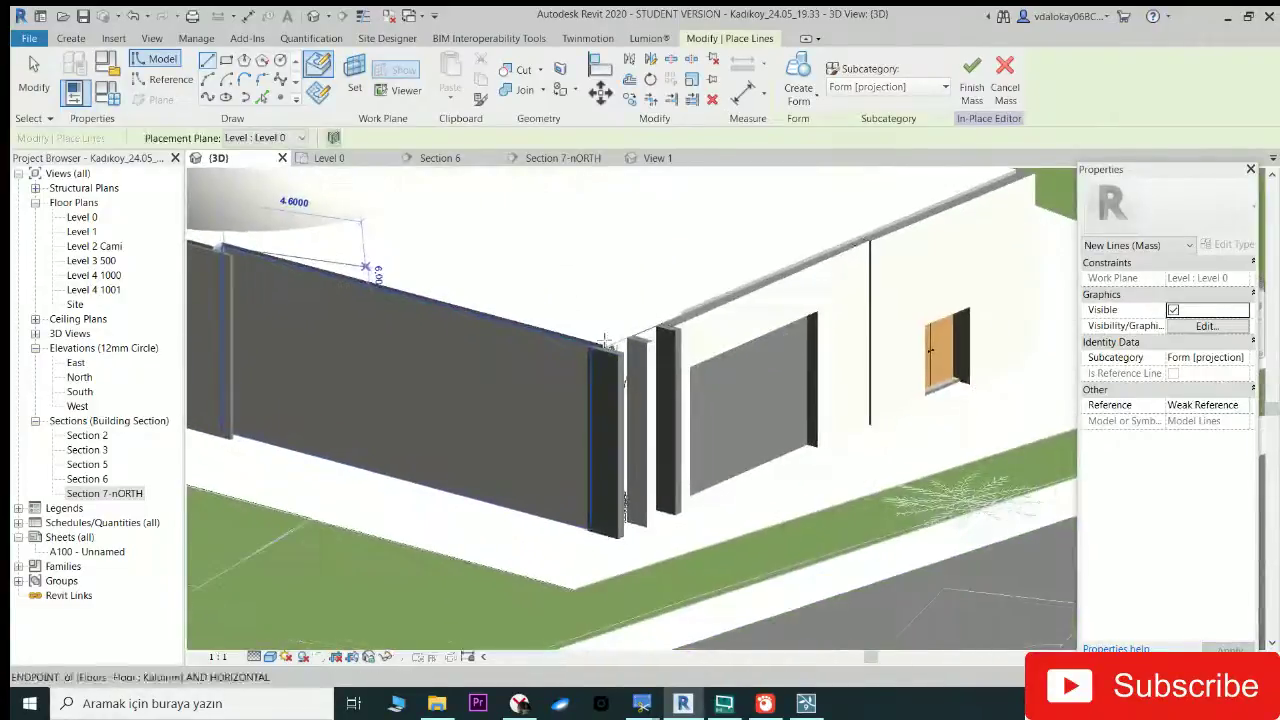
pyautogui.scroll(2, 605, 343)
pyautogui.scroll(2, 580, 345)
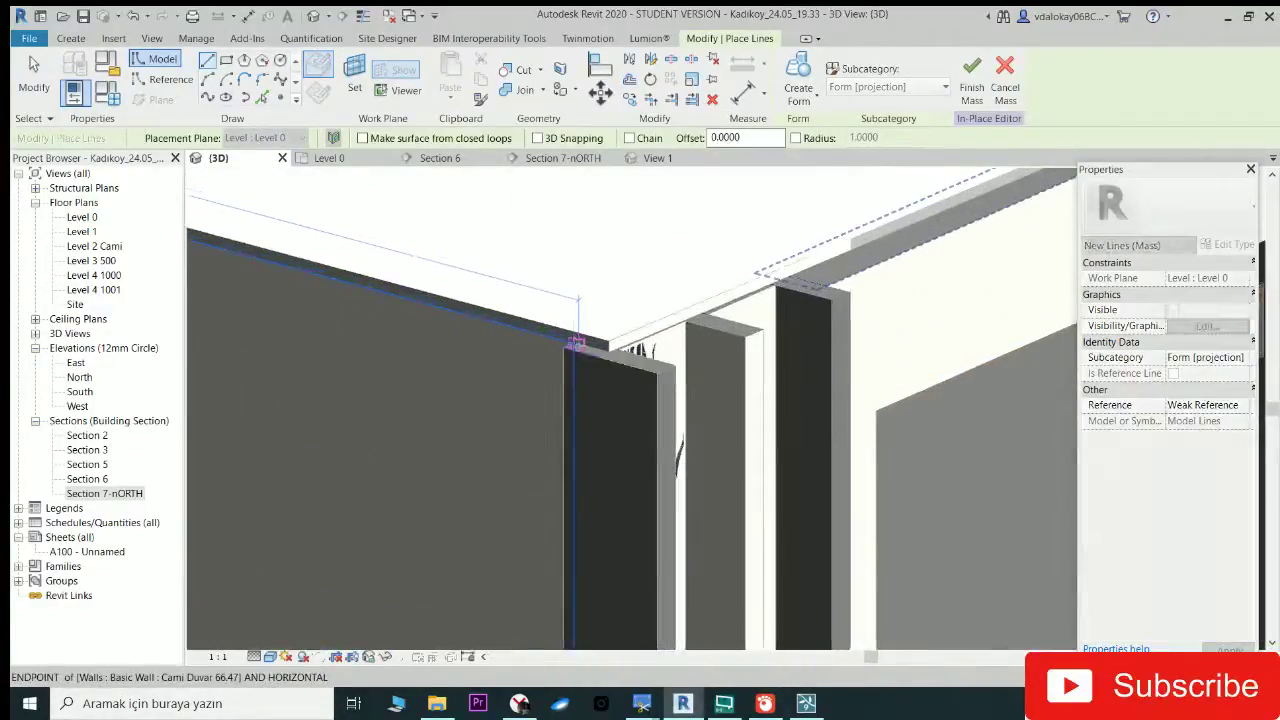
pyautogui.doubleClick(574, 345)
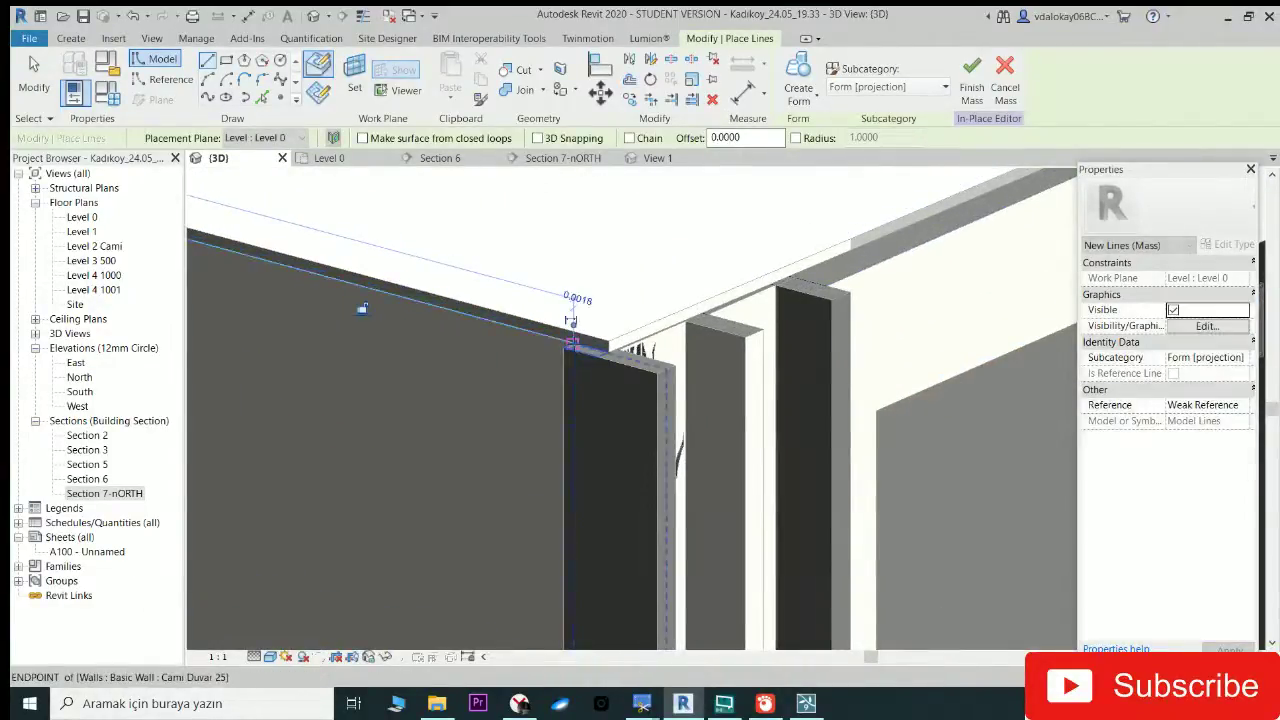
pyautogui.click(571, 341)
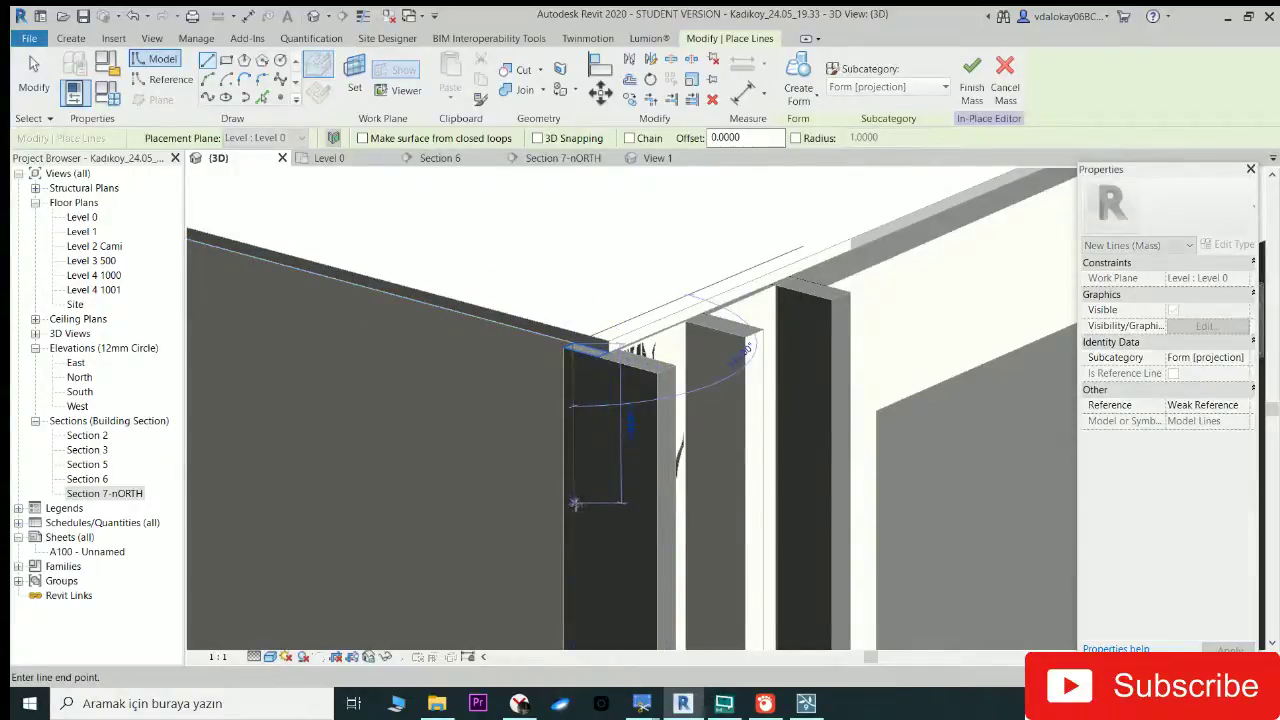
pyautogui.click(572, 517)
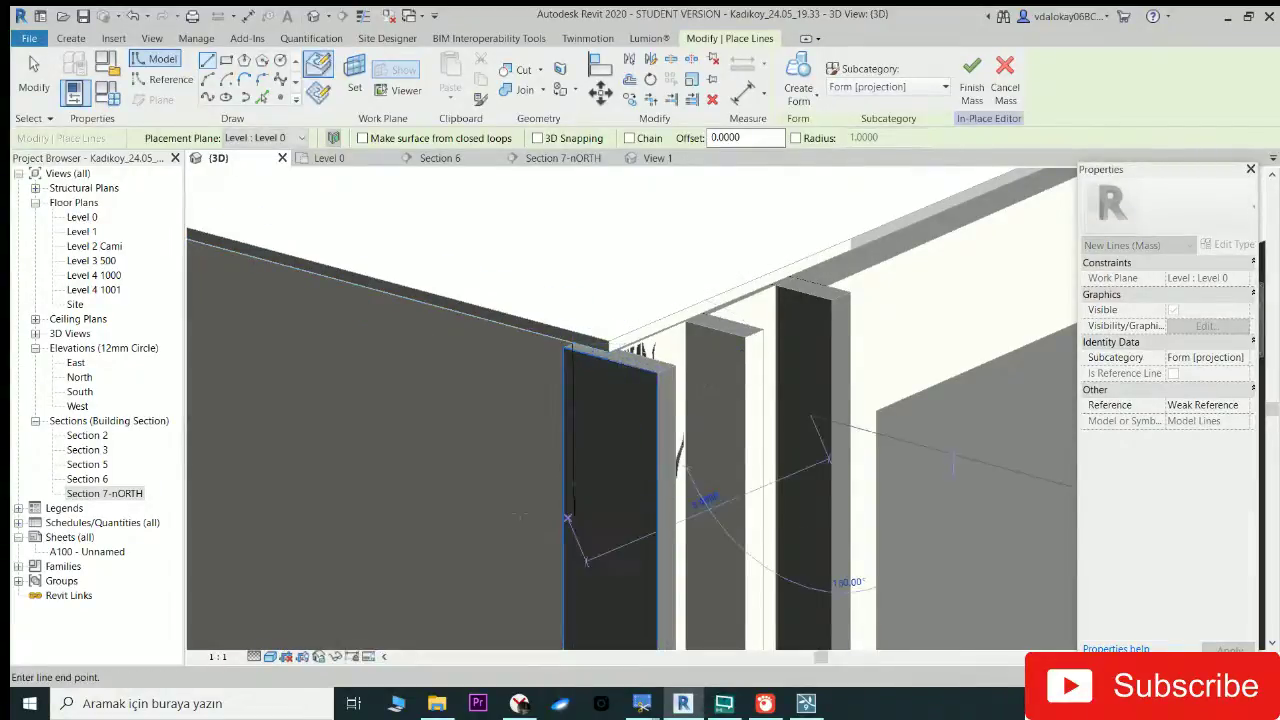
pyautogui.press('Escape')
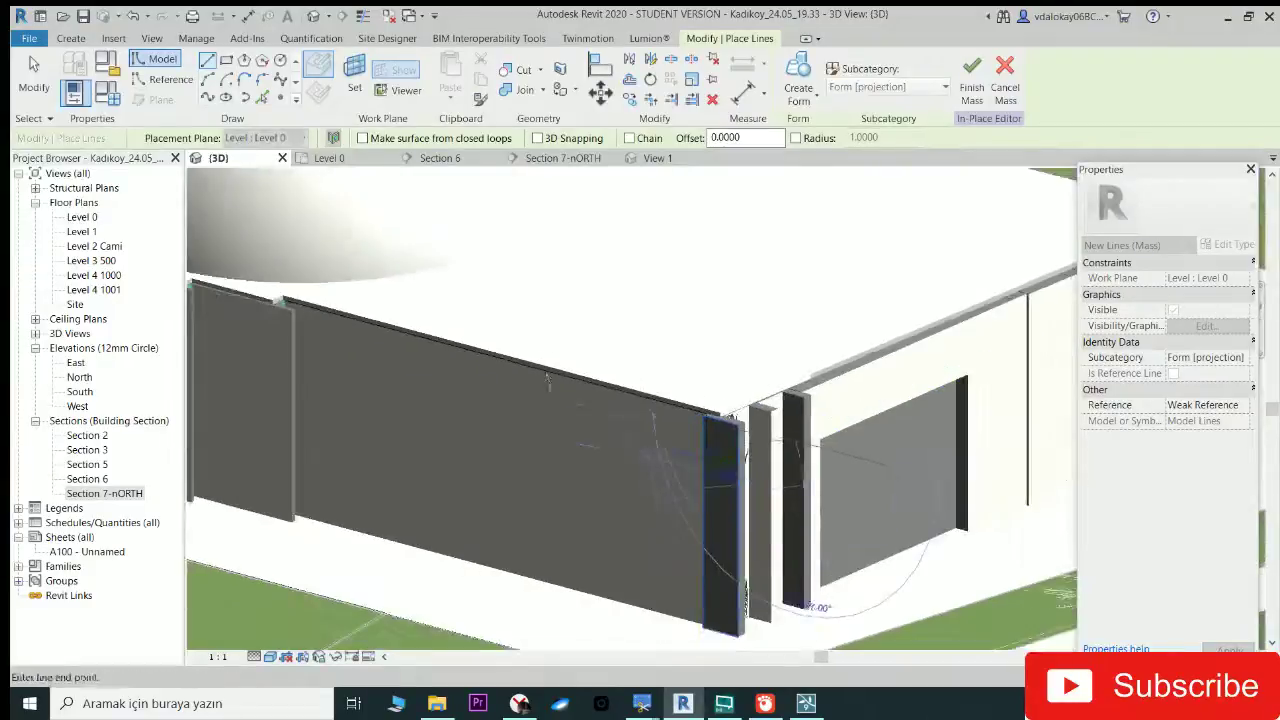
pyautogui.press('Escape')
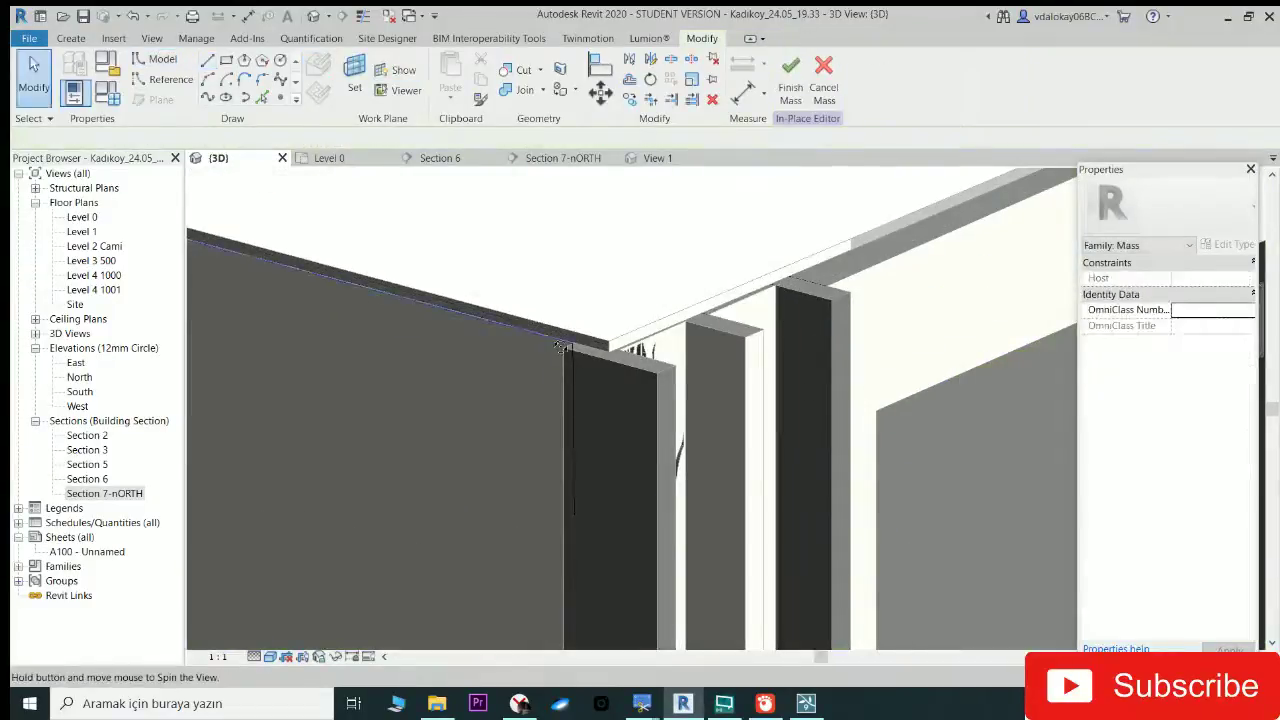
# Step: Check the drawn model lines from new angles and try Set work plane
pyautogui.click(553, 341)
pyautogui.moveTo(553, 341)
pyautogui.keyDown('shift'); pyautogui.mouseDown(button='middle')
pyautogui.moveTo(663, 357)
pyautogui.moveTo(691, 329)
pyautogui.moveTo(660, 357)
pyautogui.moveTo(690, 303)
pyautogui.mouseUp(button='middle'); pyautogui.keyUp('shift')
pyautogui.click(715, 290)
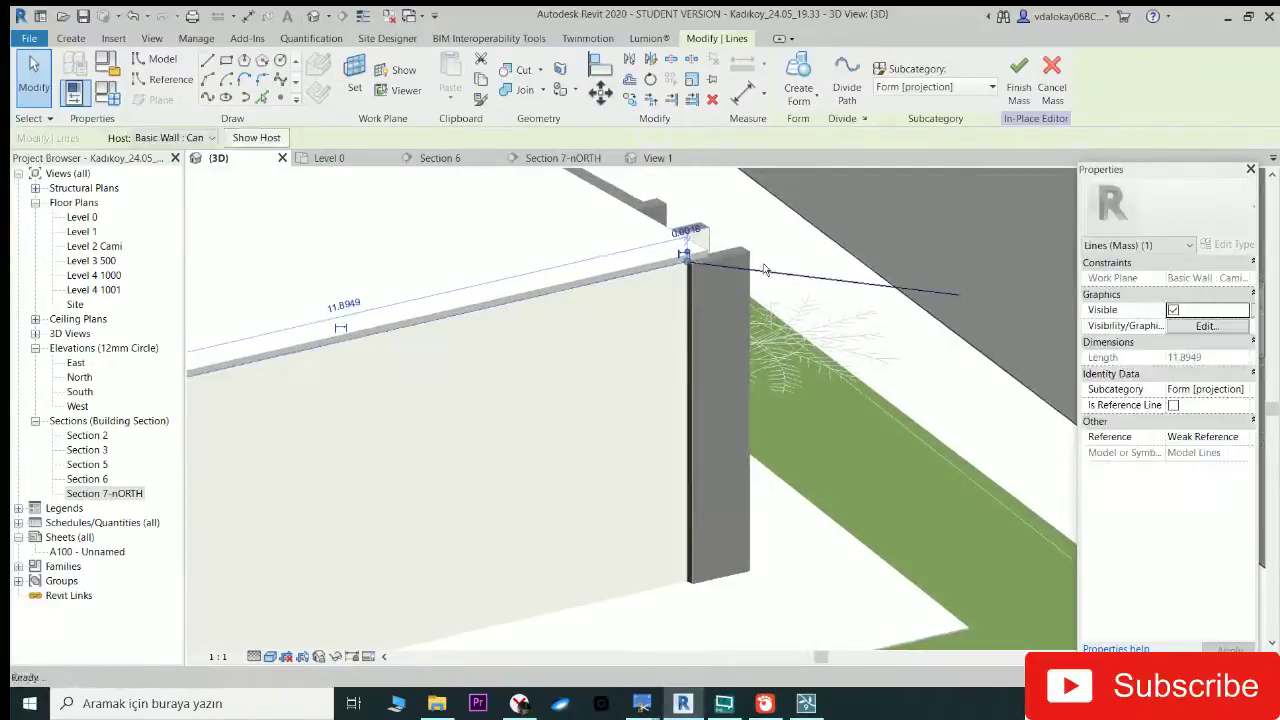
pyautogui.press('Escape')
pyautogui.click(760, 273)
pyautogui.keyDown('shift'); pyautogui.moveTo(760, 273); pyautogui.dragTo(826, 274, button='middle'); pyautogui.keyUp('shift')
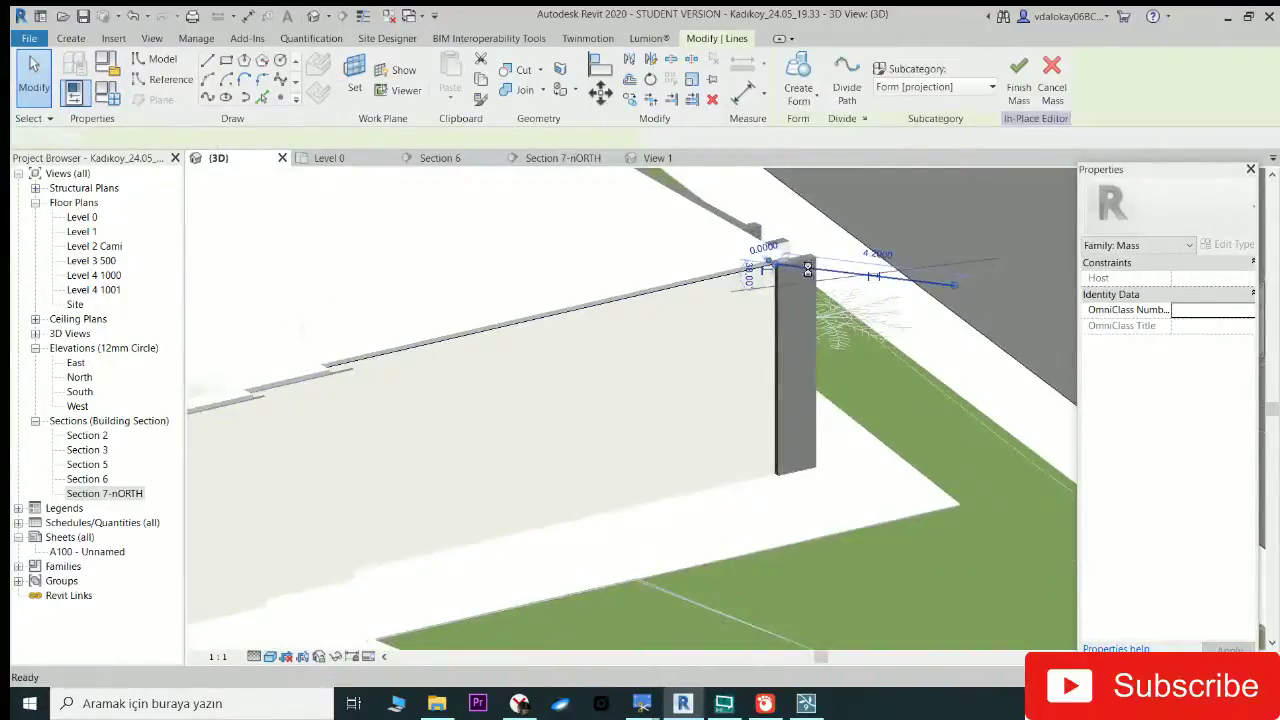
pyautogui.press('Escape')
pyautogui.click(590, 300)
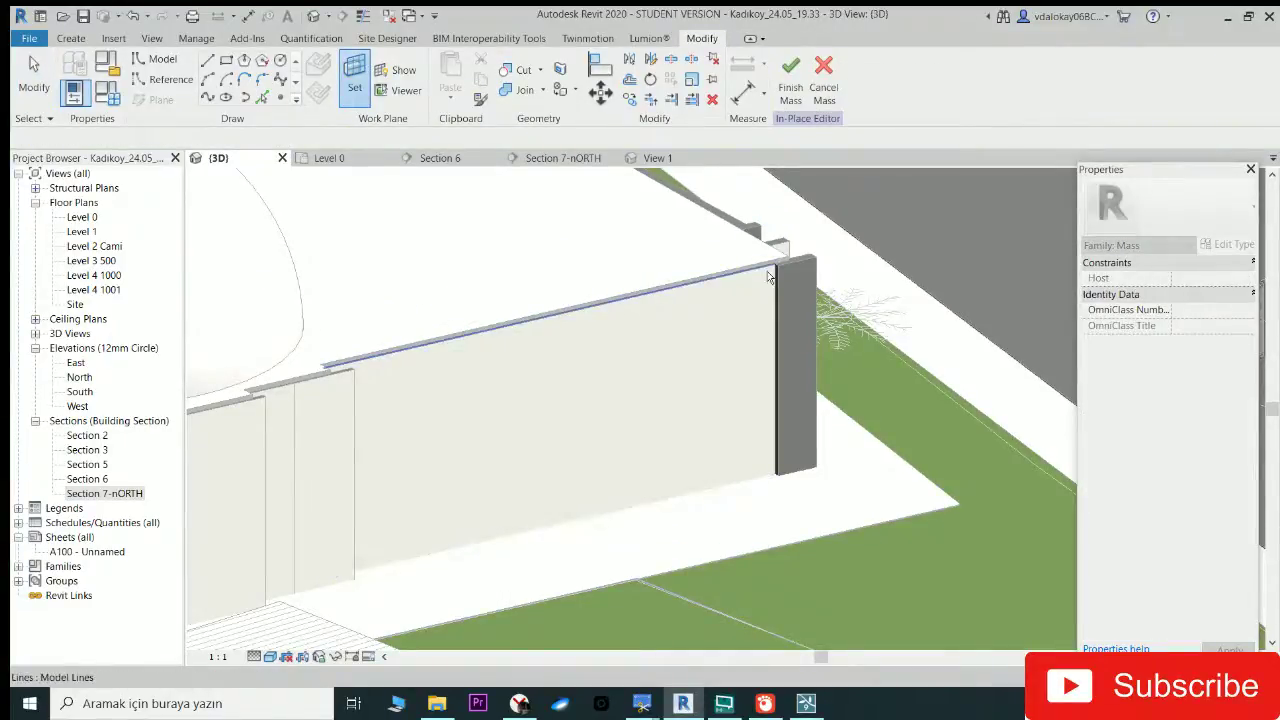
pyautogui.scroll(2, 768, 277)
pyautogui.click(768, 277)
# Step: Set the wall face as the work plane and start a model line on its edge
pyautogui.click(228, 64)
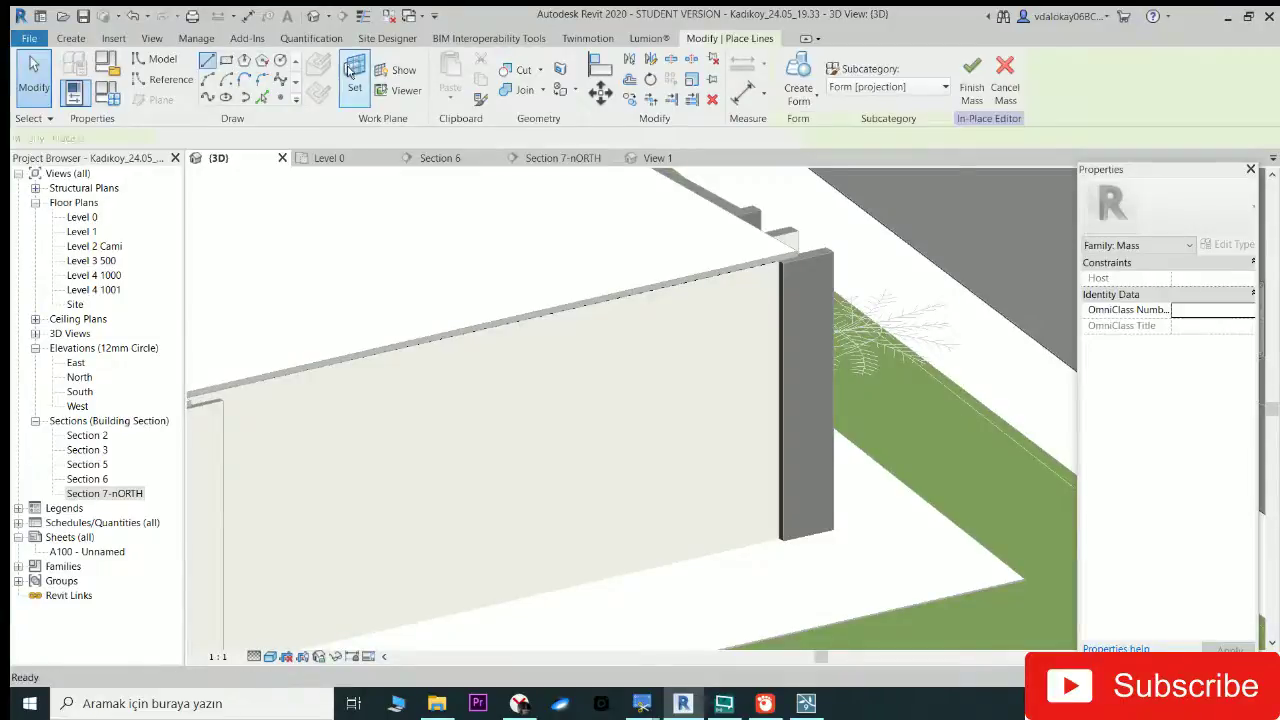
pyautogui.click(355, 75)
pyautogui.click(657, 293)
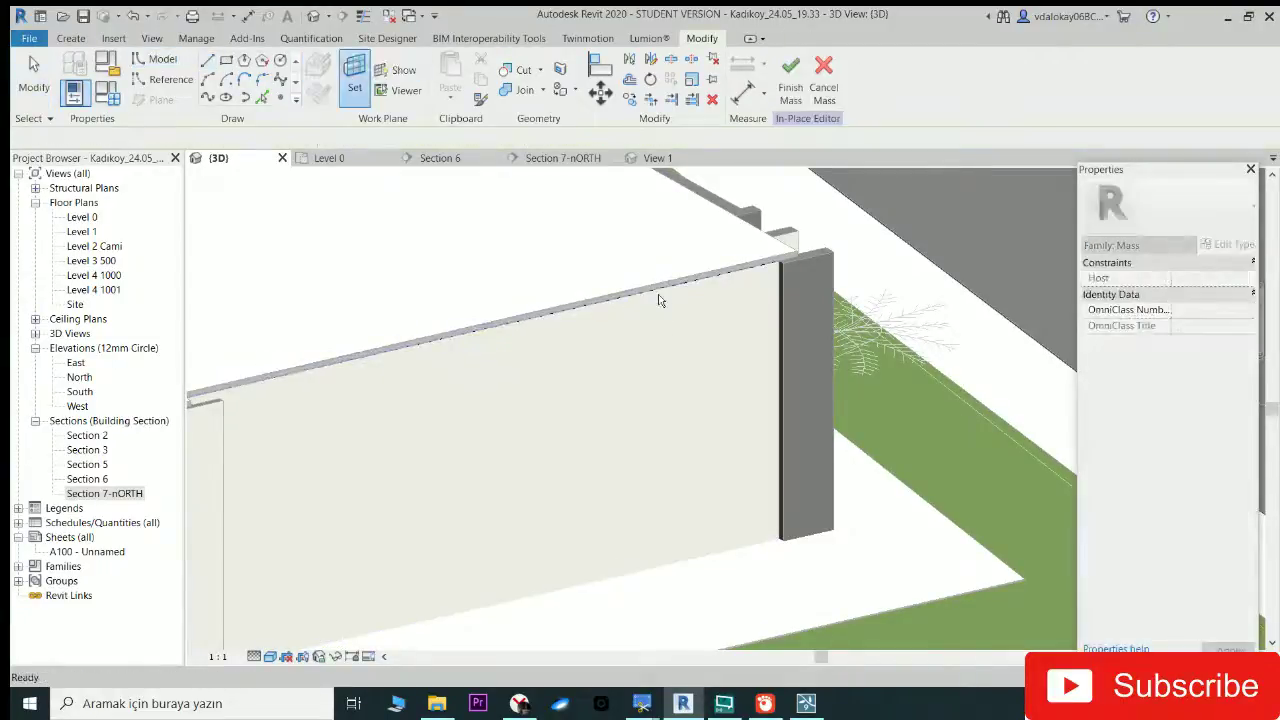
pyautogui.click(779, 344)
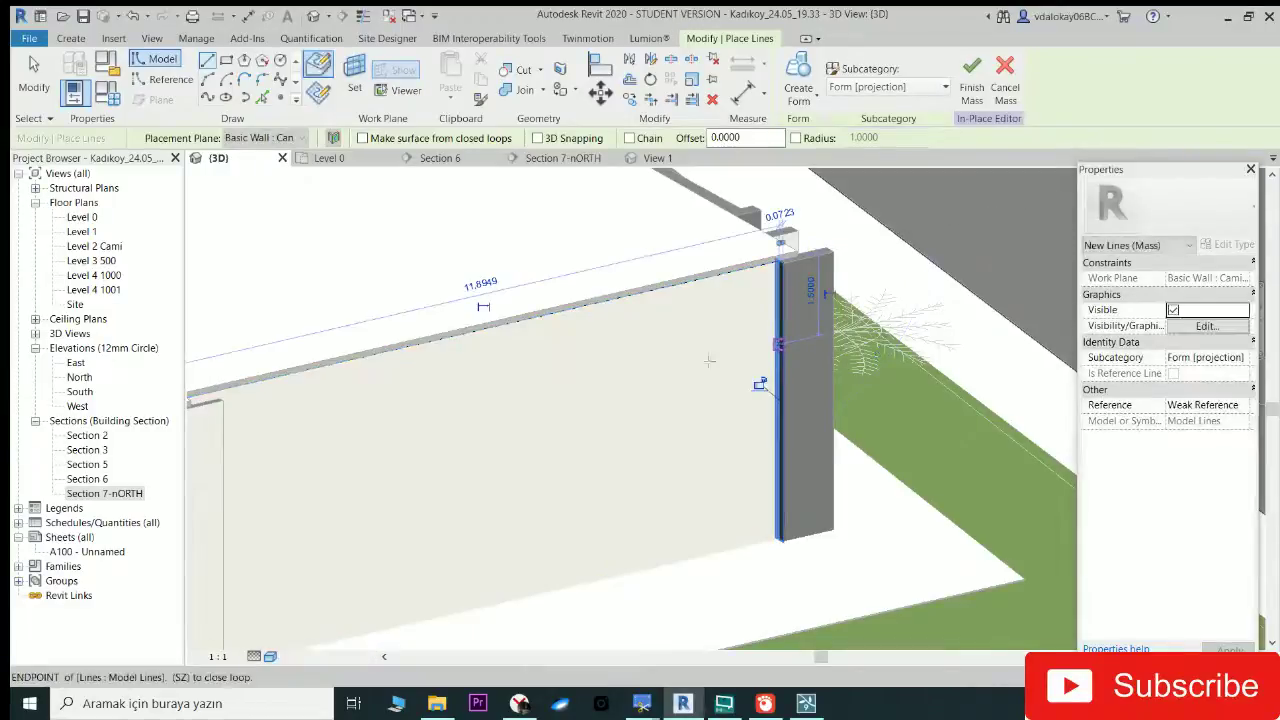
pyautogui.moveTo(709, 360)
pyautogui.keyDown('shift'); pyautogui.mouseDown(button='middle')
pyautogui.moveTo(739, 341)
pyautogui.moveTo(852, 391)
pyautogui.mouseUp(button='middle'); pyautogui.keyUp('shift')
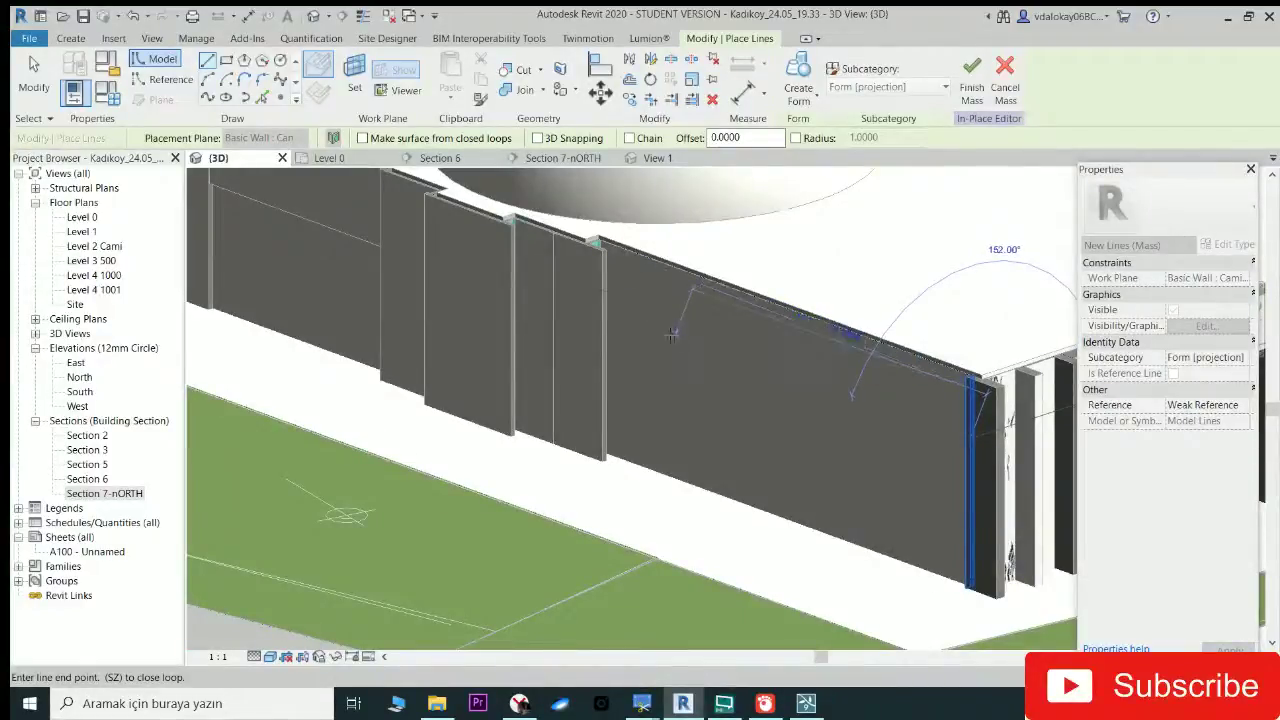
pyautogui.moveTo(632, 326)
pyautogui.keyDown('shift'); pyautogui.mouseDown(button='middle')
pyautogui.moveTo(646, 306)
pyautogui.moveTo(600, 330)
pyautogui.mouseUp(button='middle'); pyautogui.keyUp('shift')
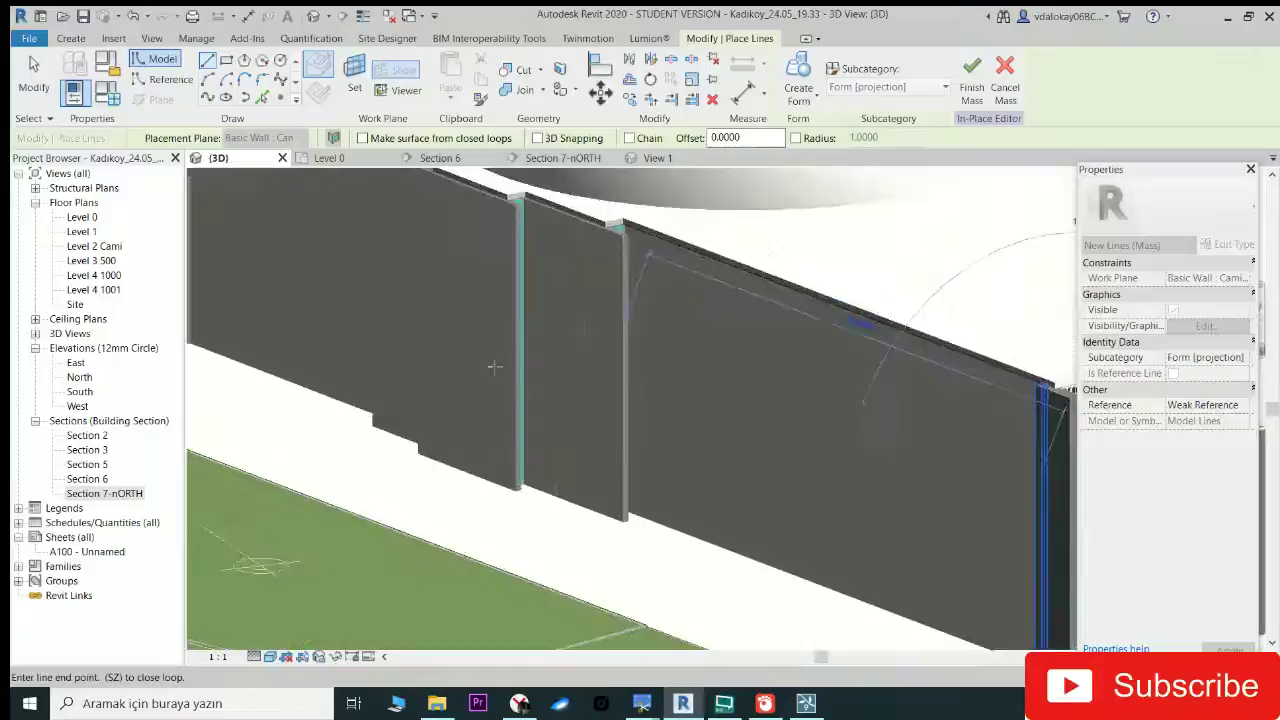
# Step: Open the Section 7-nORTH view and stop line drawing
pyautogui.doubleClick(105, 493)
pyautogui.press('Escape')
pyautogui.scroll(-3, 508, 443)
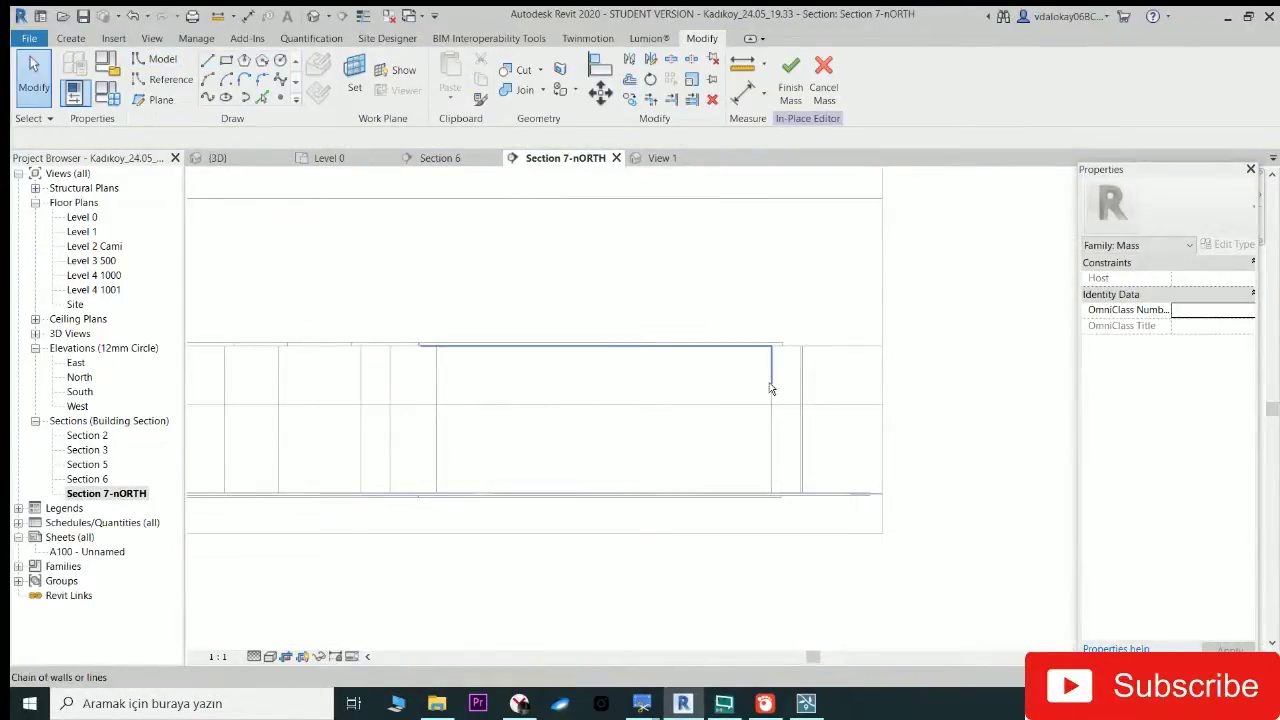
# Step: Pick the wall face as the work plane and sketch rectangle lines across it
pyautogui.click(665, 380)
pyautogui.scroll(2, 490, 362)
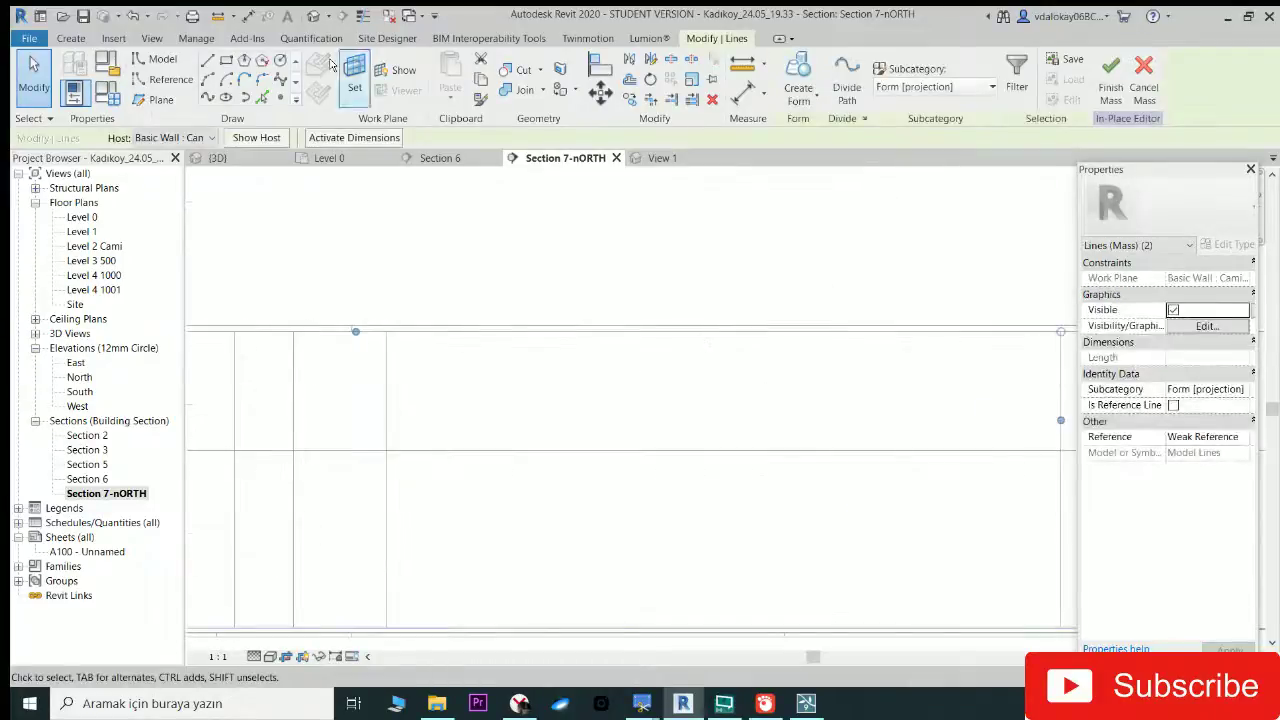
pyautogui.click(280, 74)
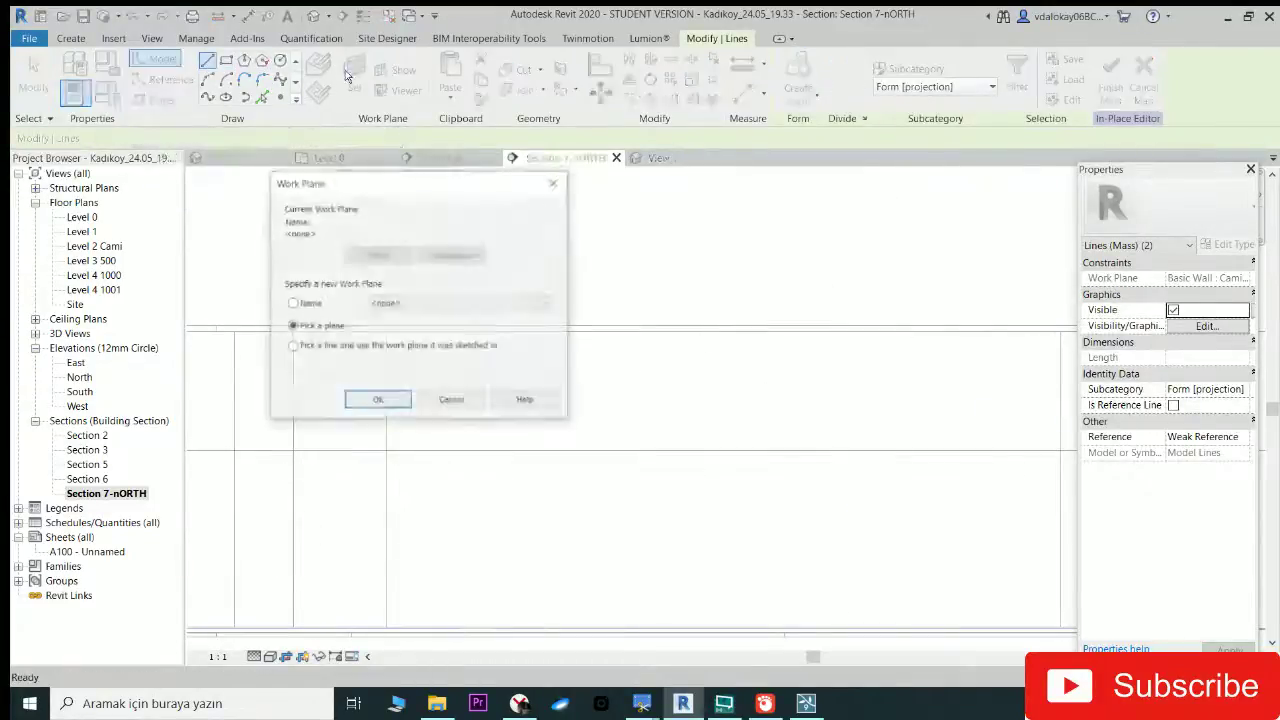
pyautogui.click(376, 400)
pyautogui.scroll(-2, 818, 376)
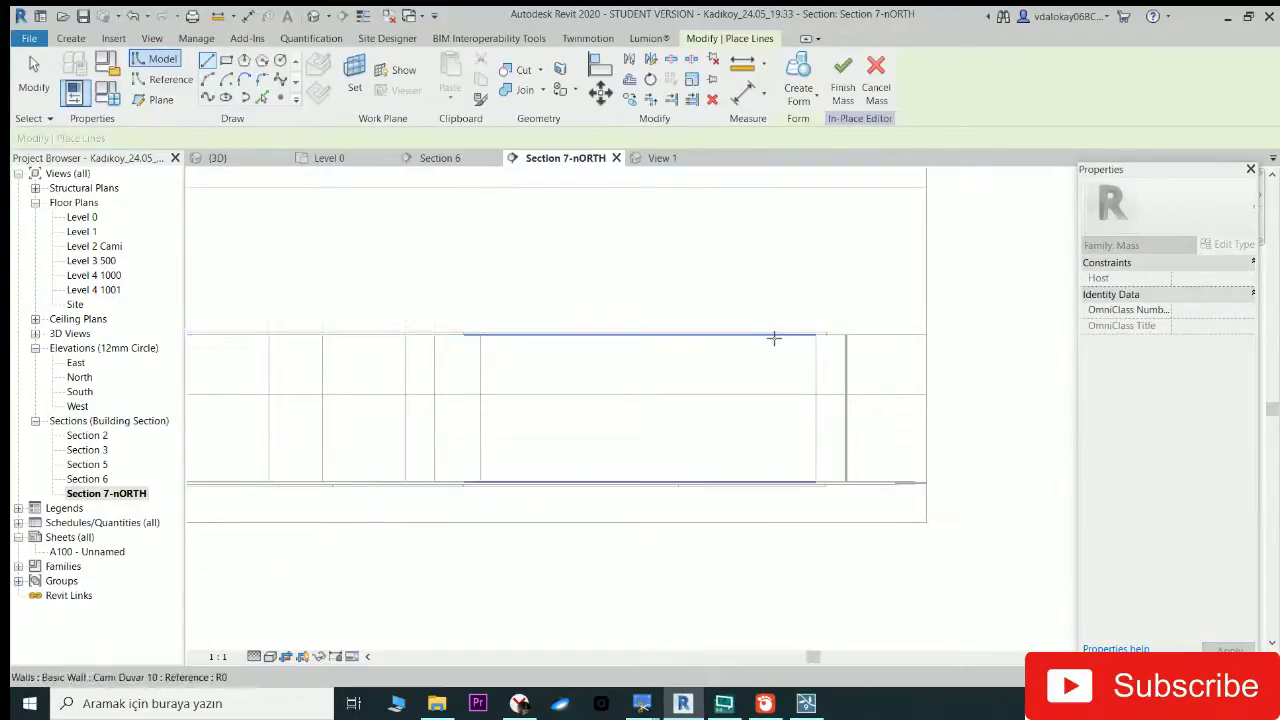
pyautogui.press('Tab')
pyautogui.click(729, 349)
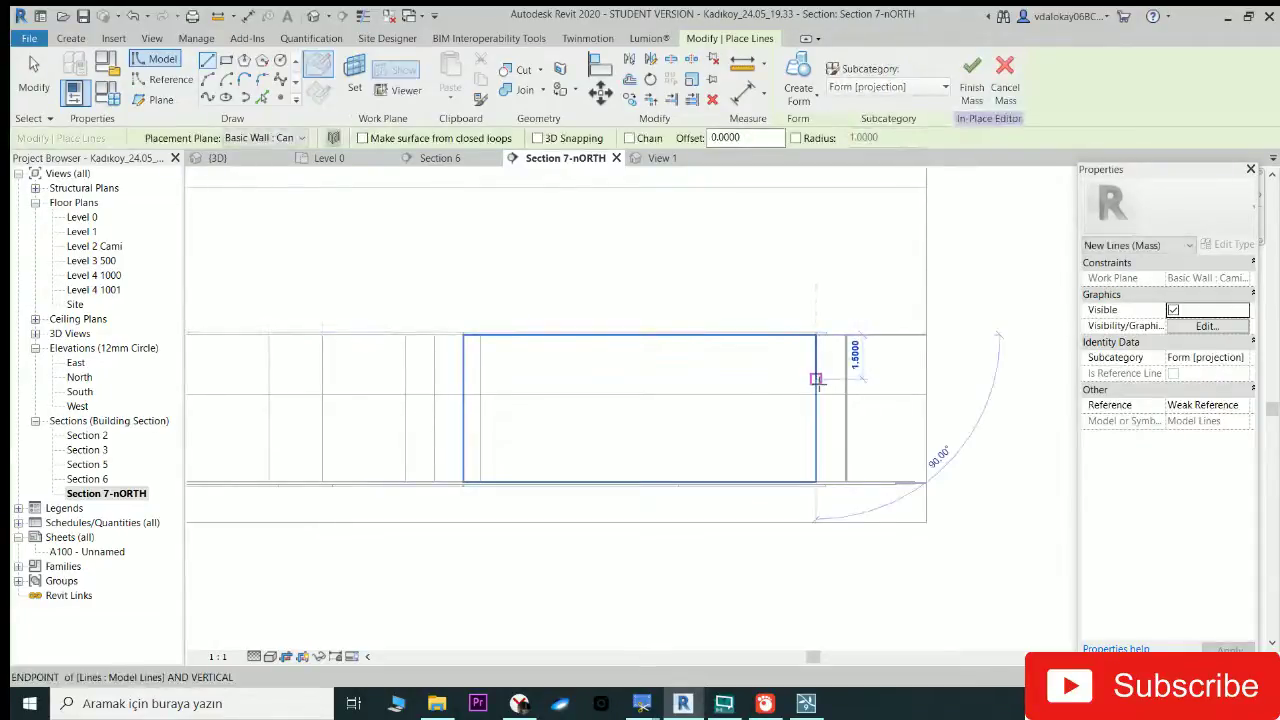
pyautogui.click(816, 379)
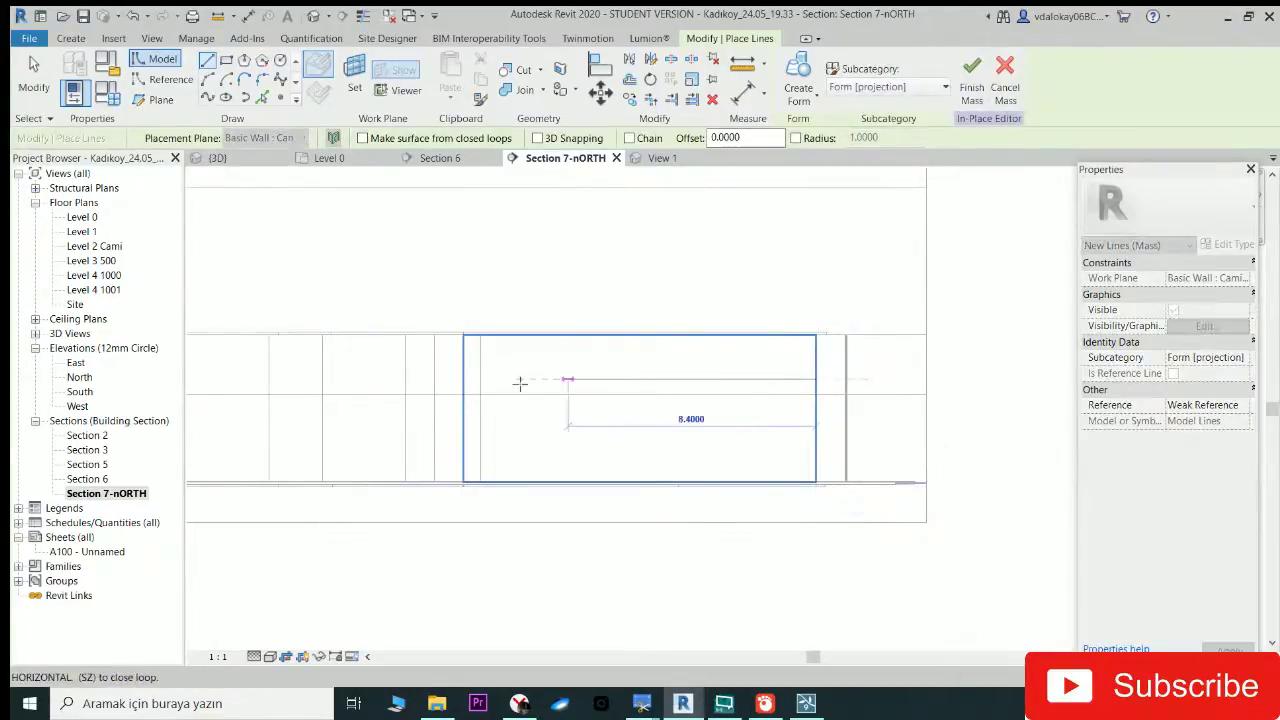
pyautogui.click(466, 380)
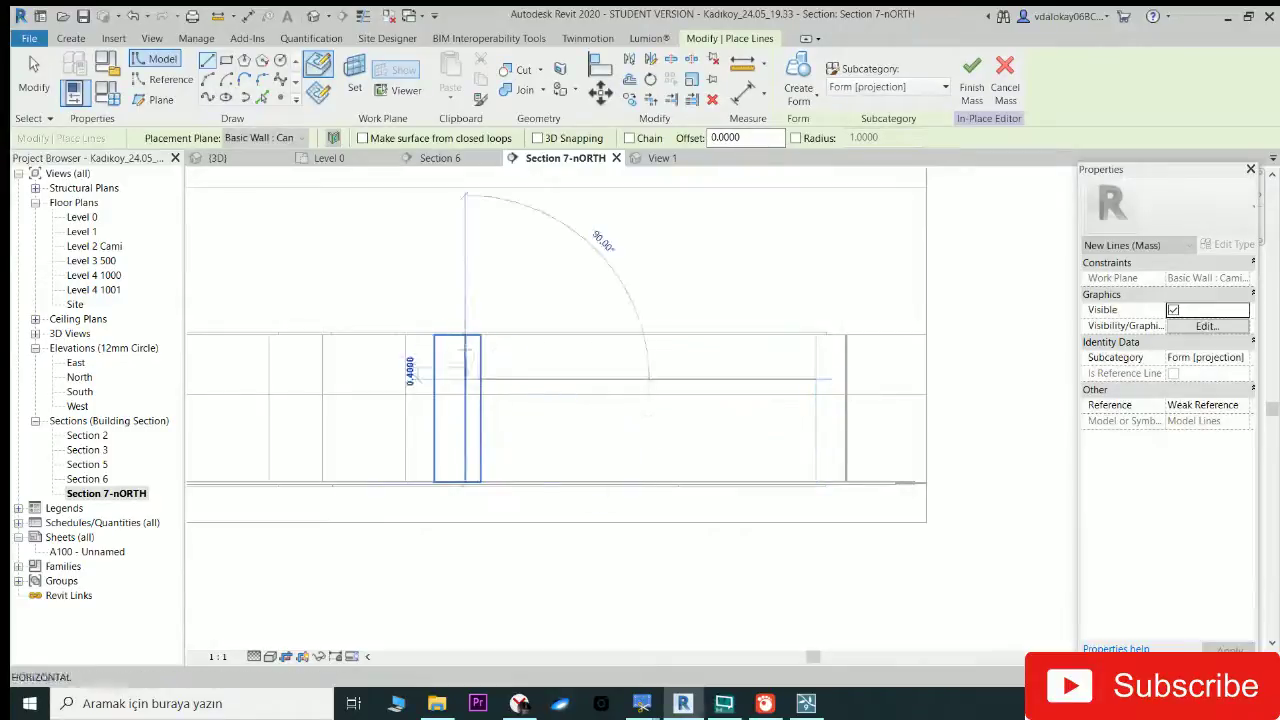
pyautogui.click(466, 334)
pyautogui.press('Escape')
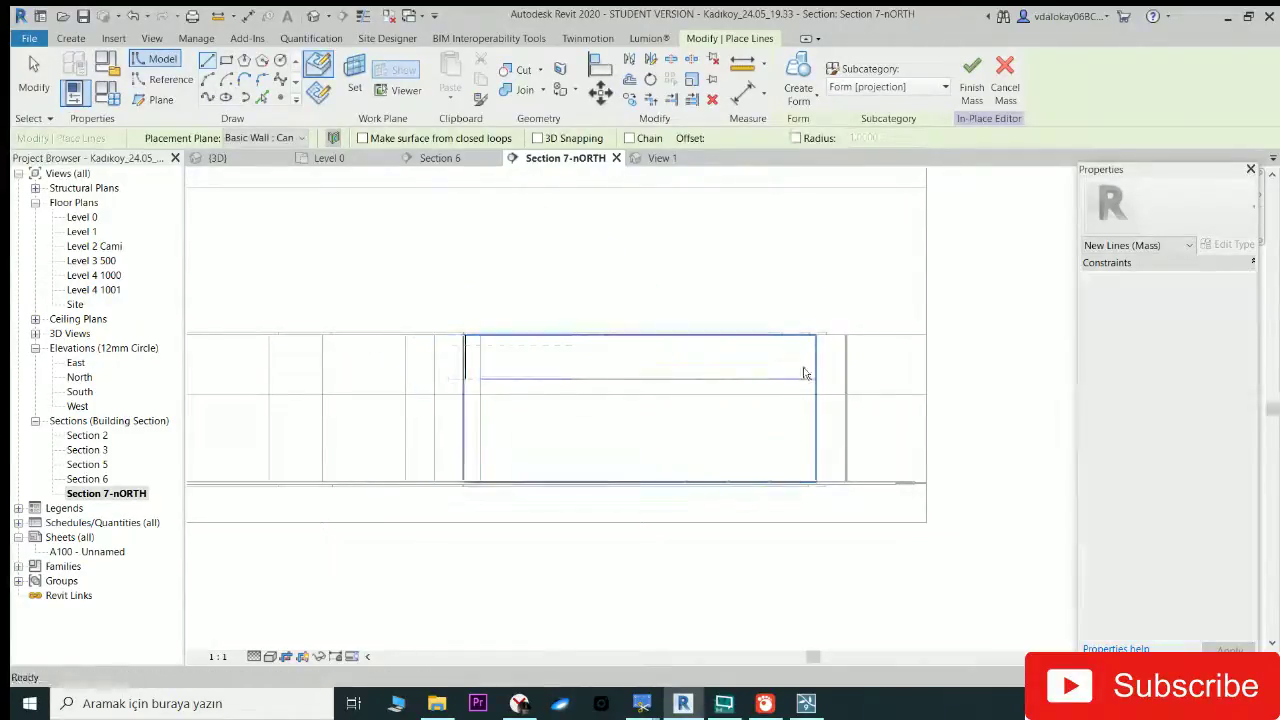
pyautogui.press('Escape')
# Step: Check the sketched line chain and its short vertical line, then return to Default 3D View
pyautogui.click(565, 386)
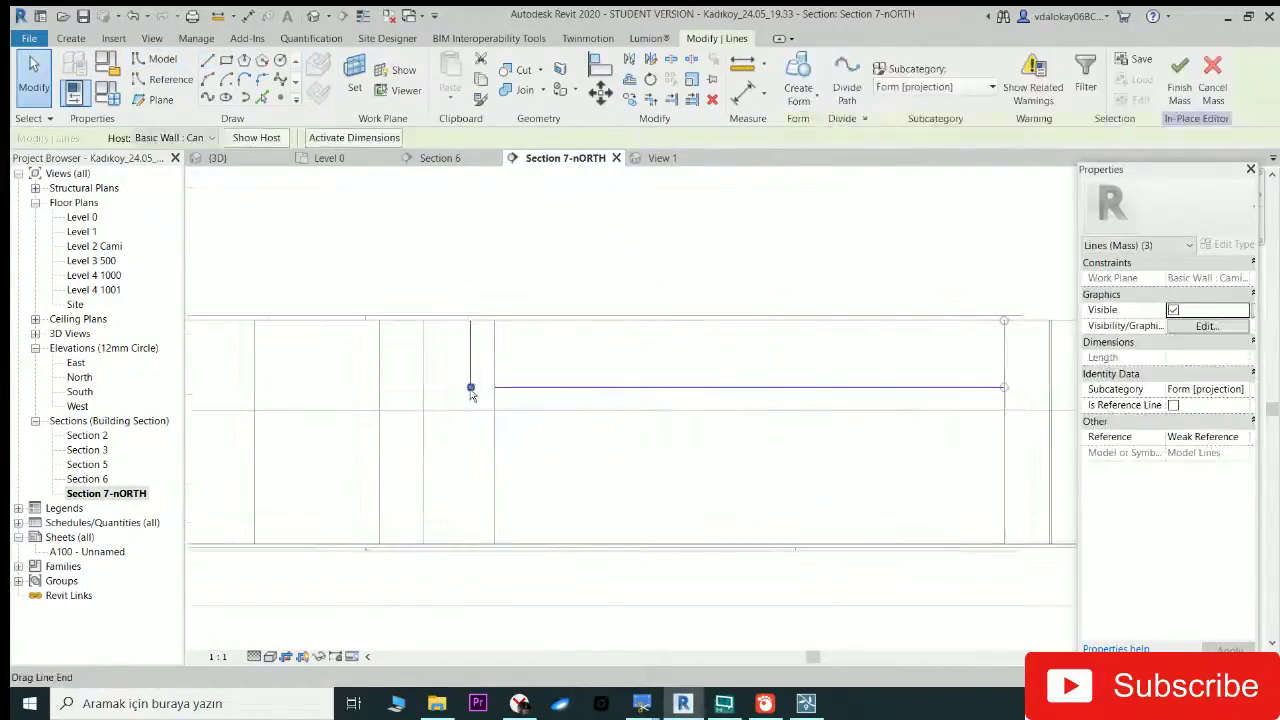
pyautogui.press('Escape')
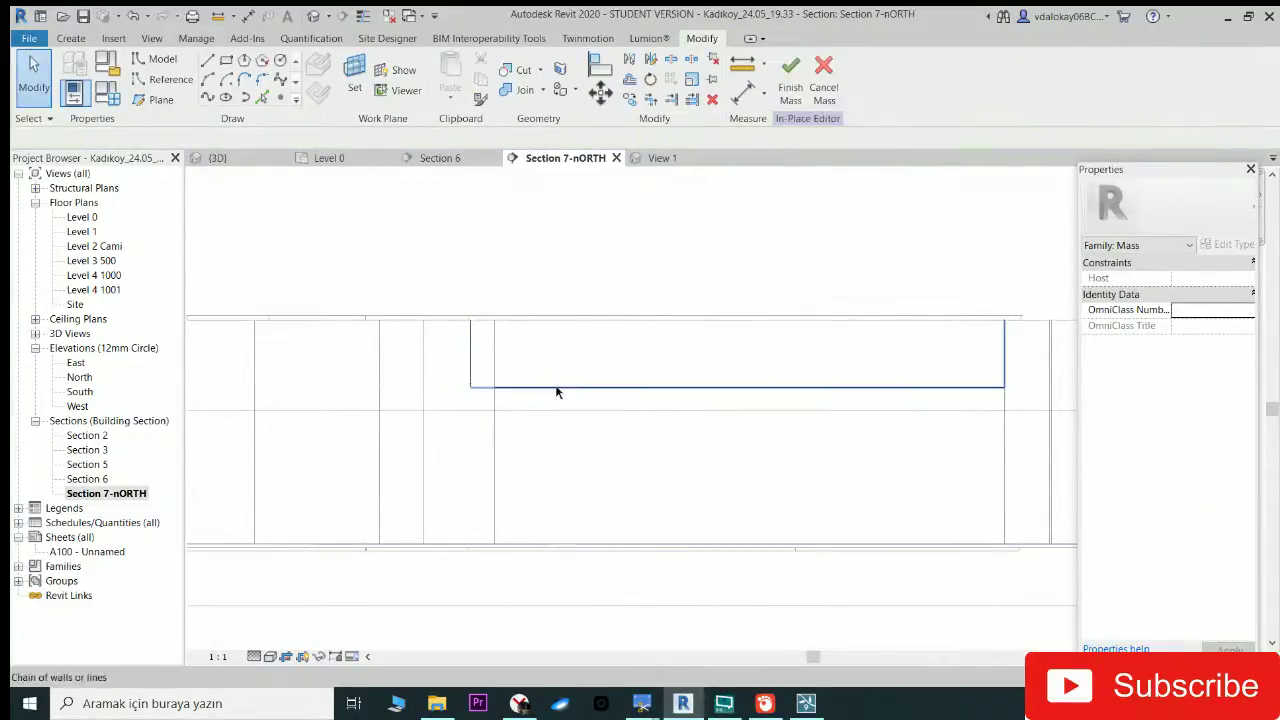
pyautogui.click(536, 386)
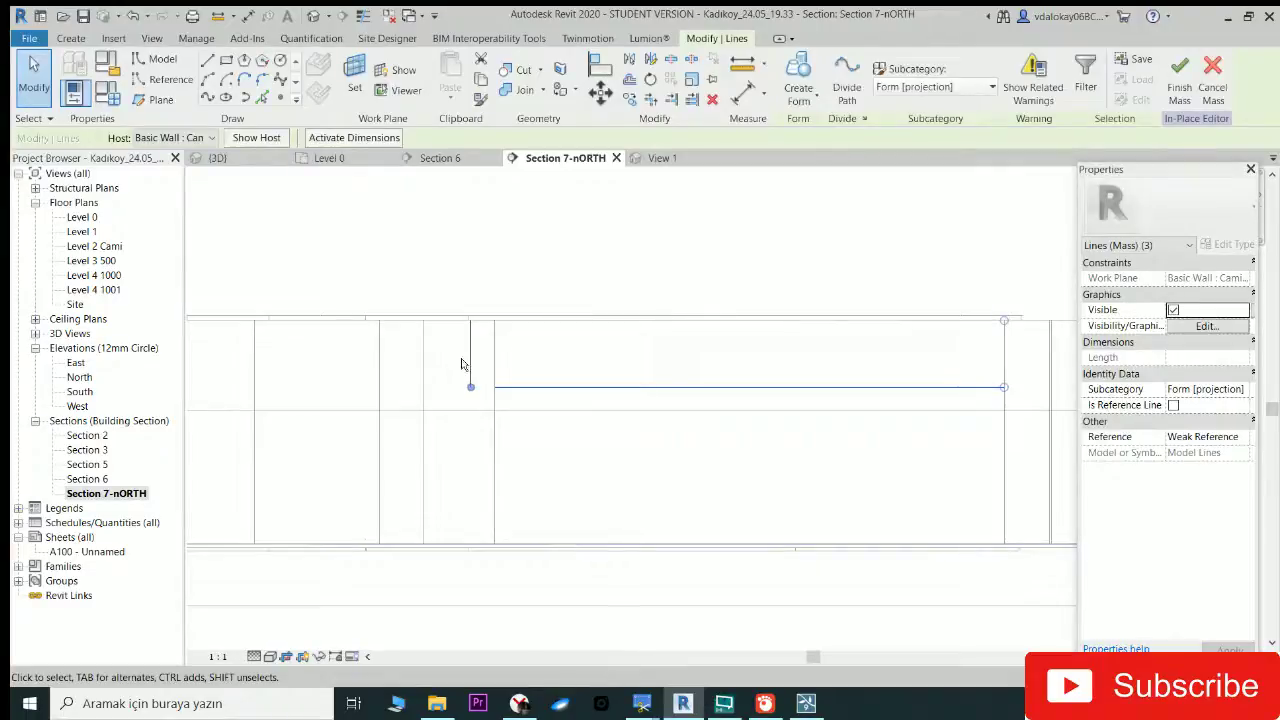
pyautogui.click(474, 364)
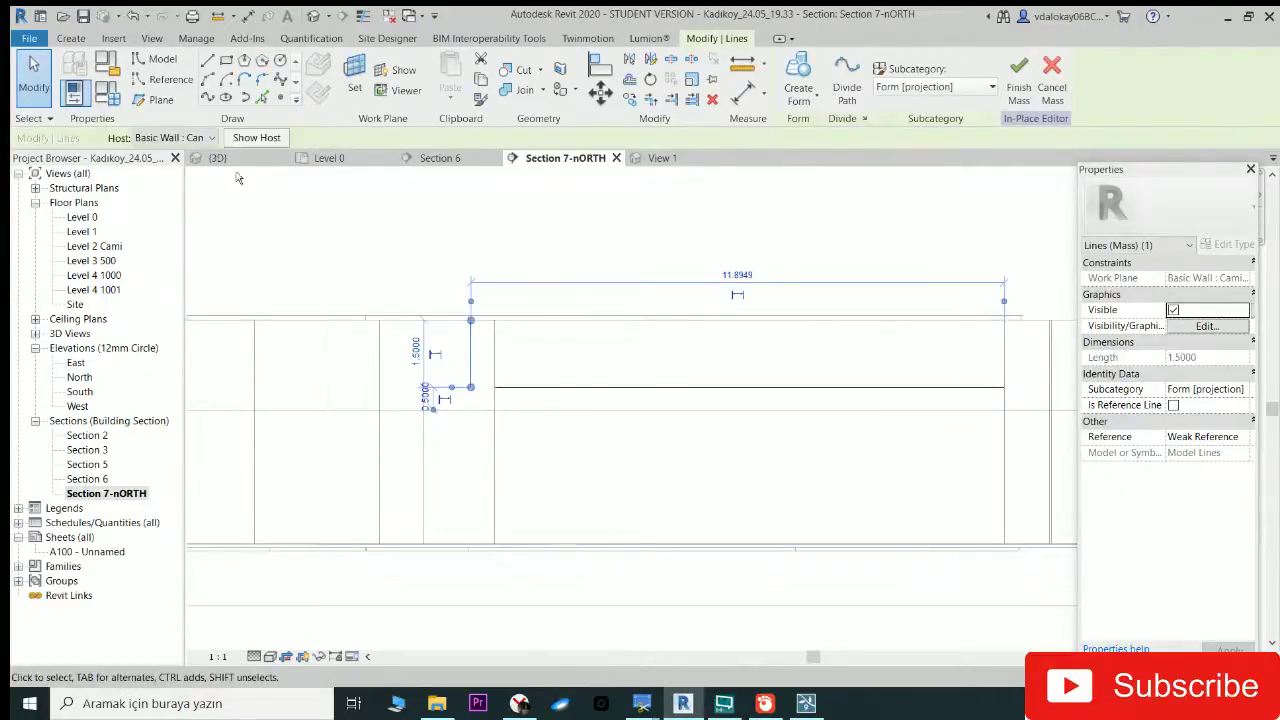
pyautogui.press('Escape')
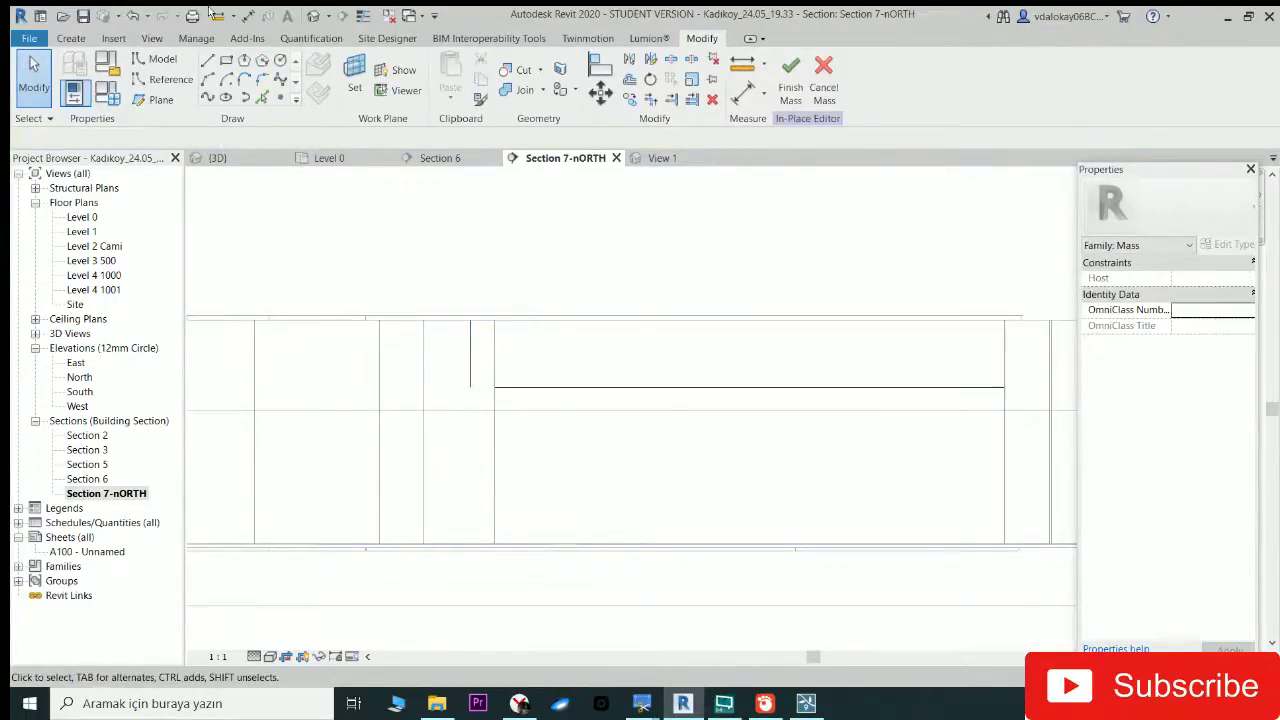
pyautogui.click(313, 16)
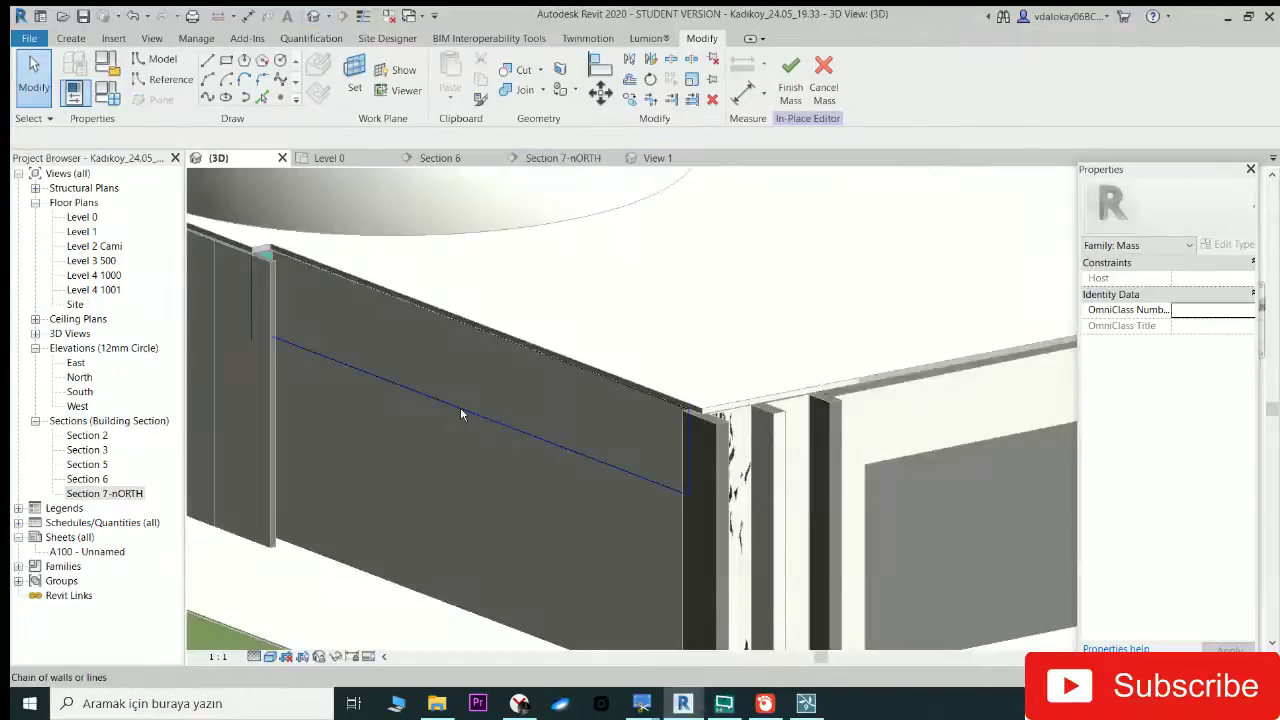
# Step: Delete the short vertical sketch line at the wall's end
pyautogui.click(253, 321)
pyautogui.keyDown('shift'); pyautogui.moveTo(253, 321); pyautogui.dragTo(235, 329, button='middle'); pyautogui.keyUp('shift')
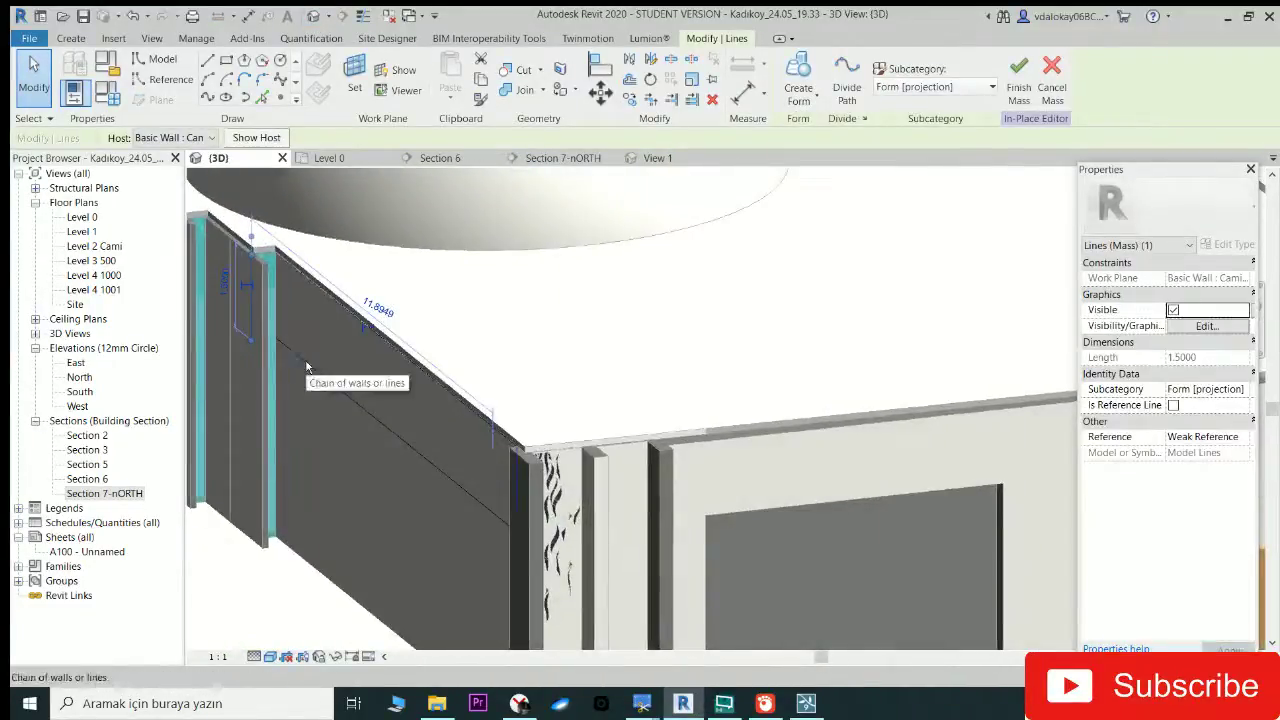
pyautogui.press('Delete')
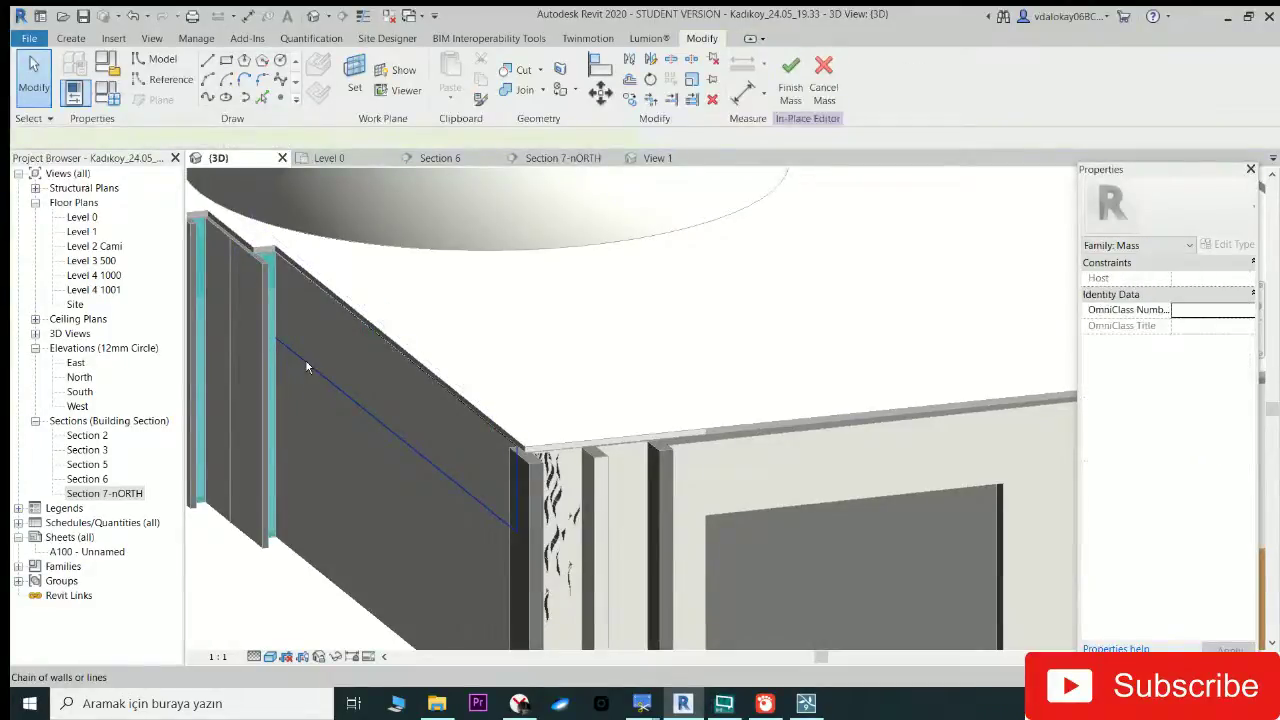
pyautogui.click(306, 366)
pyautogui.moveTo(306, 366)
pyautogui.keyDown('shift'); pyautogui.mouseDown(button='middle')
pyautogui.moveTo(606, 366)
pyautogui.moveTo(468, 334)
pyautogui.mouseUp(button='middle'); pyautogui.keyUp('shift')
pyautogui.press('Escape')
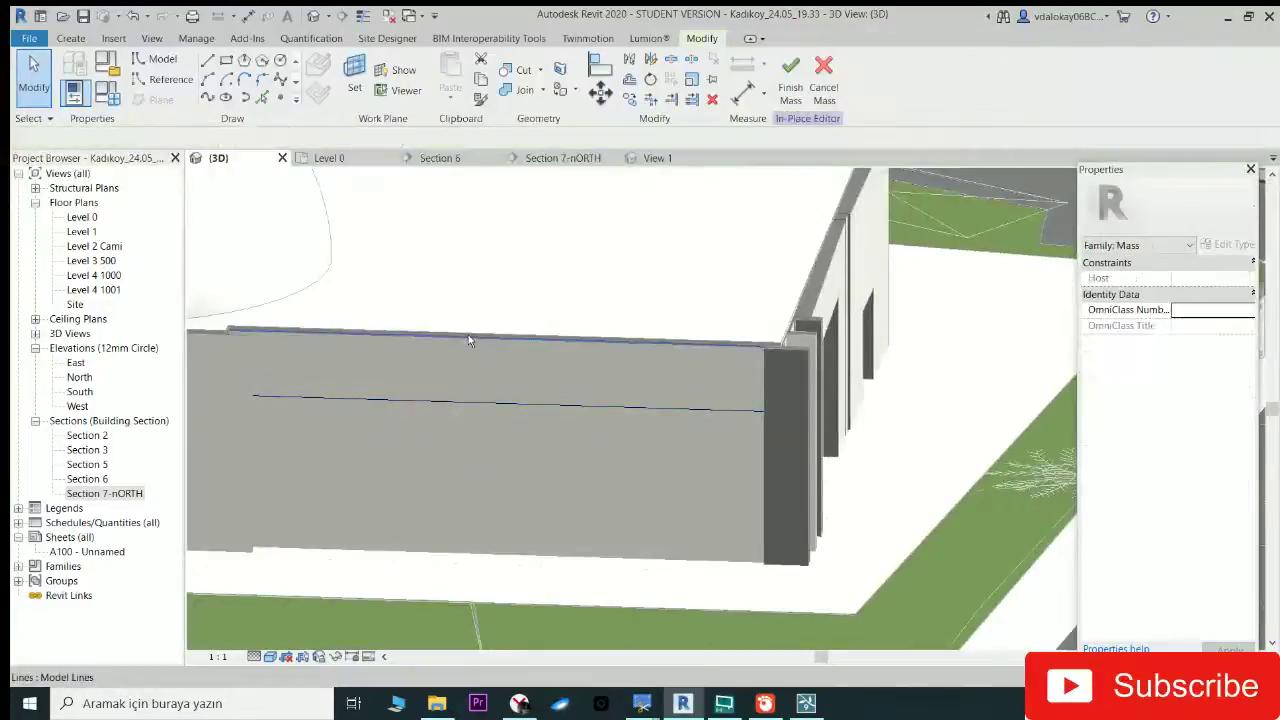
# Step: Orbit around the wall to inspect the remaining 11.8949-long horizontal line
pyautogui.click(527, 342)
pyautogui.moveTo(527, 340); pyautogui.dragTo(577, 339, button='middle')
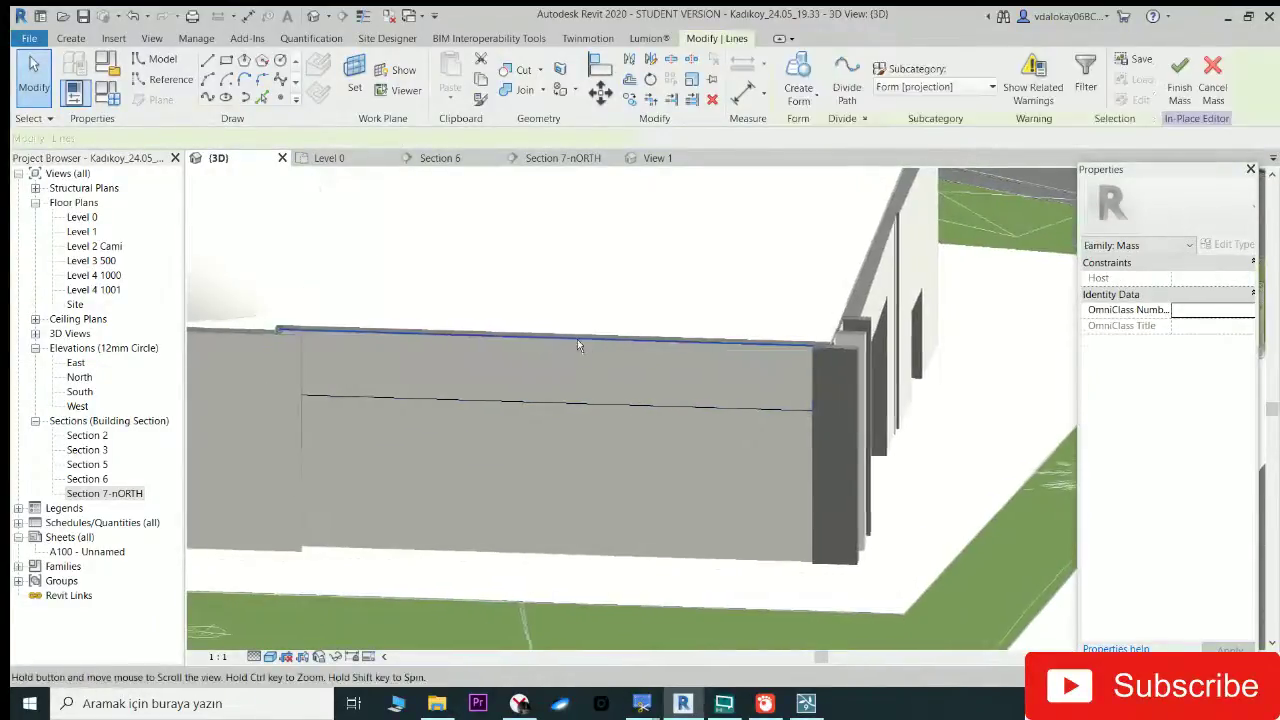
pyautogui.click(610, 408)
pyautogui.moveTo(610, 408)
pyautogui.keyDown('shift'); pyautogui.mouseDown(button='middle')
pyautogui.moveTo(715, 401)
pyautogui.moveTo(767, 342)
pyautogui.mouseUp(button='middle'); pyautogui.keyUp('shift')
pyautogui.keyDown('shift'); pyautogui.moveTo(645, 371); pyautogui.dragTo(413, 379, button='middle'); pyautogui.keyUp('shift')
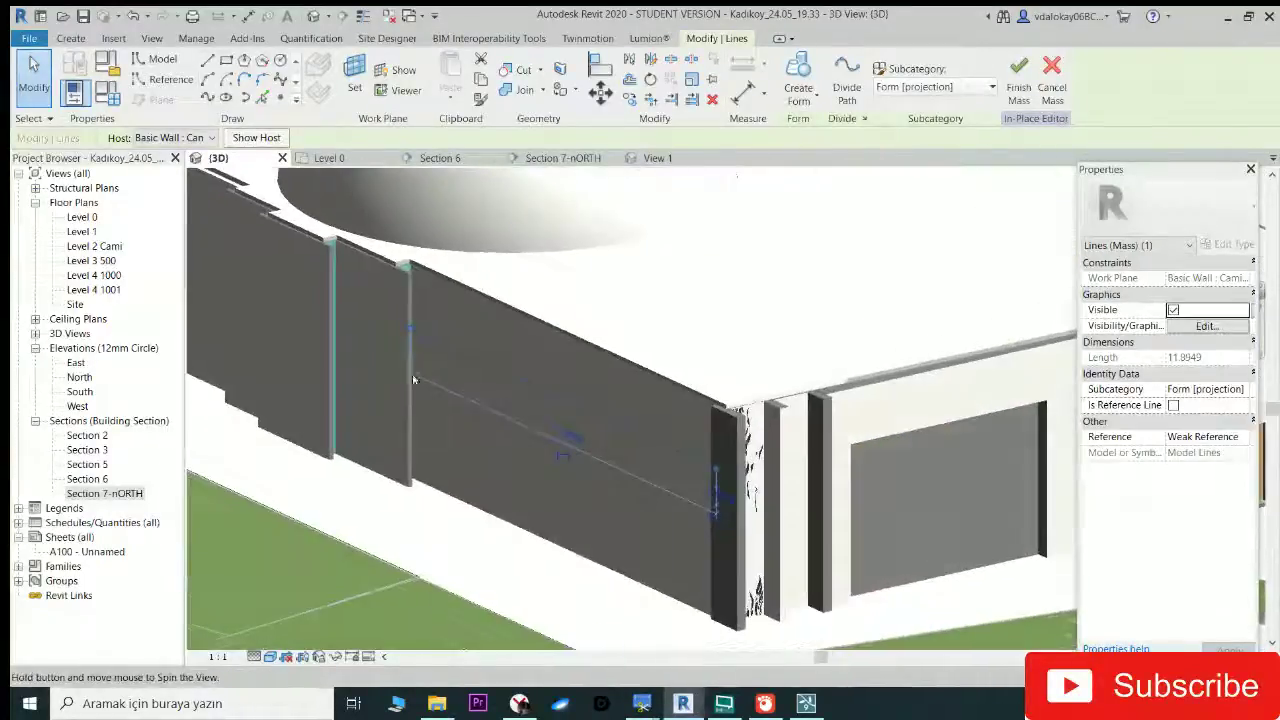
pyautogui.keyDown('shift'); pyautogui.moveTo(436, 318); pyautogui.dragTo(417, 305, button='middle'); pyautogui.keyUp('shift')
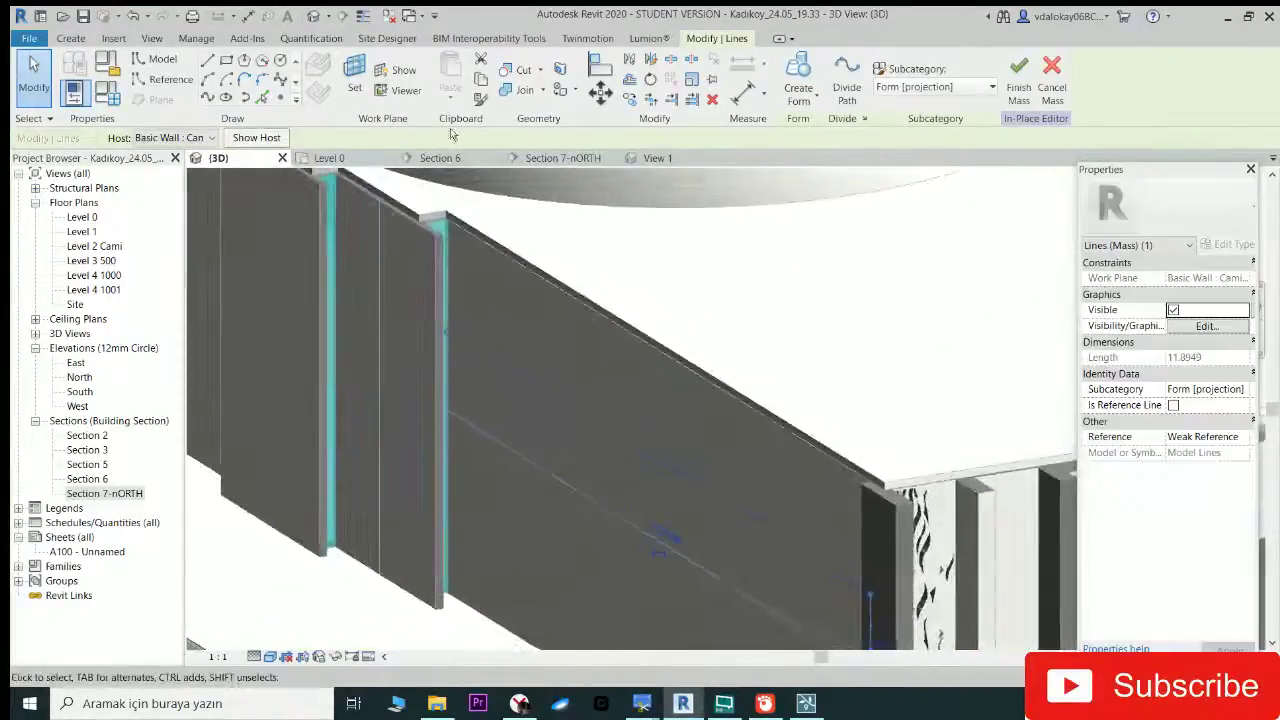
pyautogui.click(208, 64)
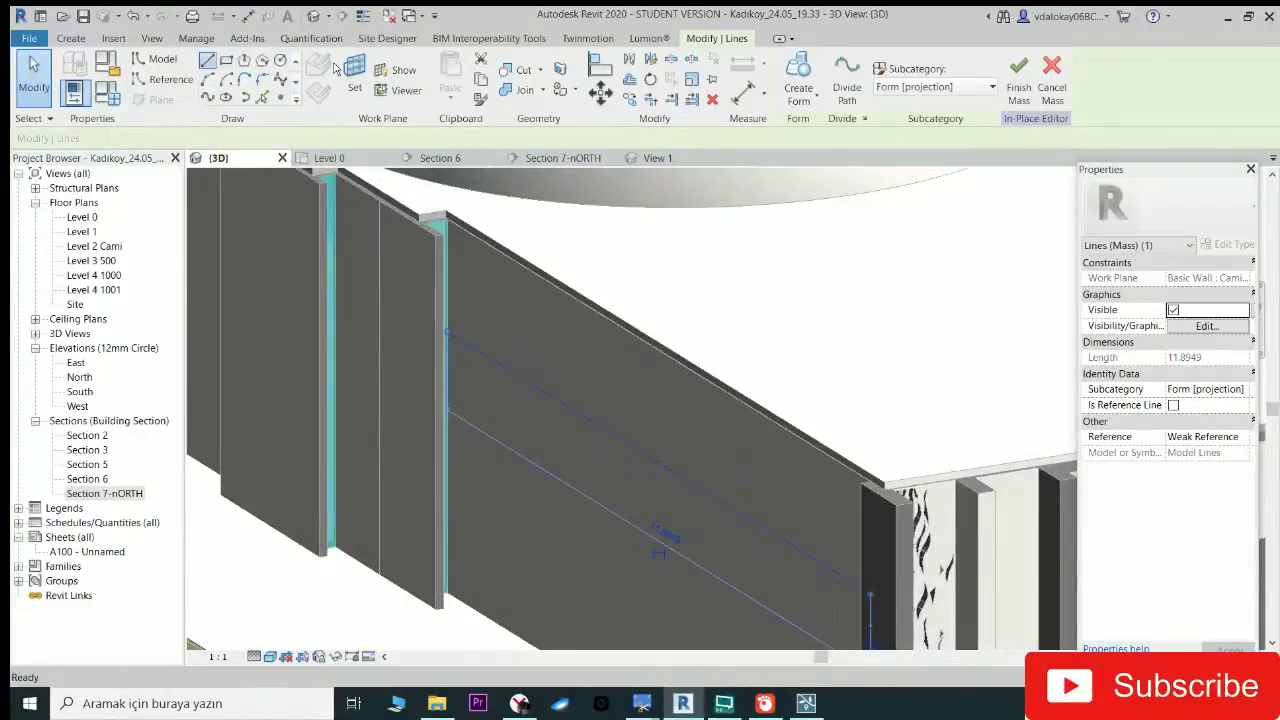
pyautogui.press('Escape')
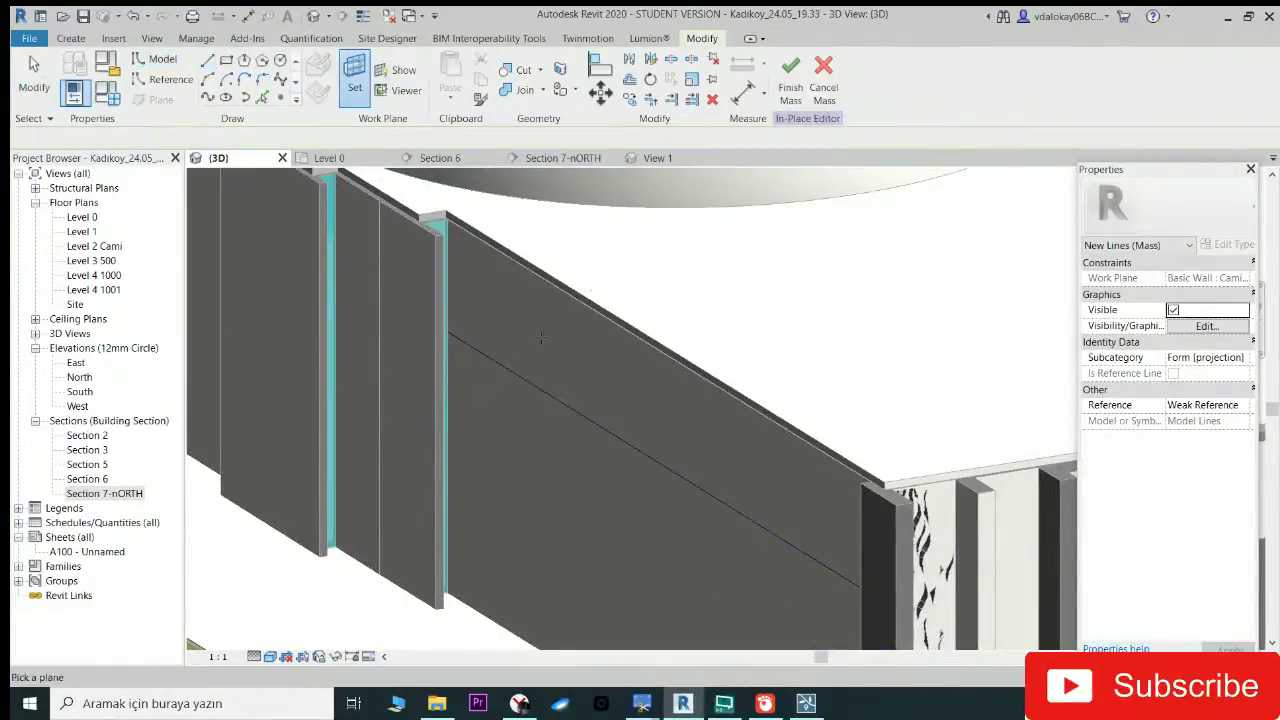
# Step: Draw a vertical model line (LI) from the horizontal line's endpoint up to the wall's top corner
pyautogui.scroll(-2, 593, 303)
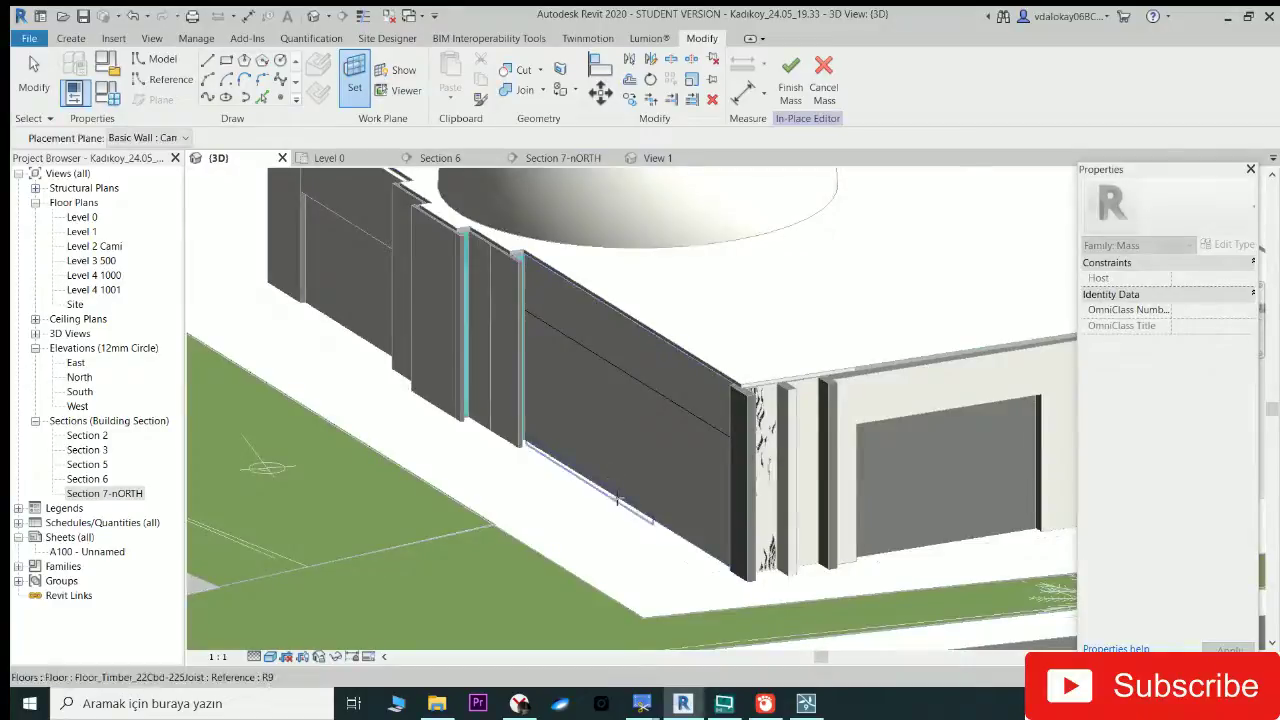
pyautogui.press('l')
pyautogui.press('i')
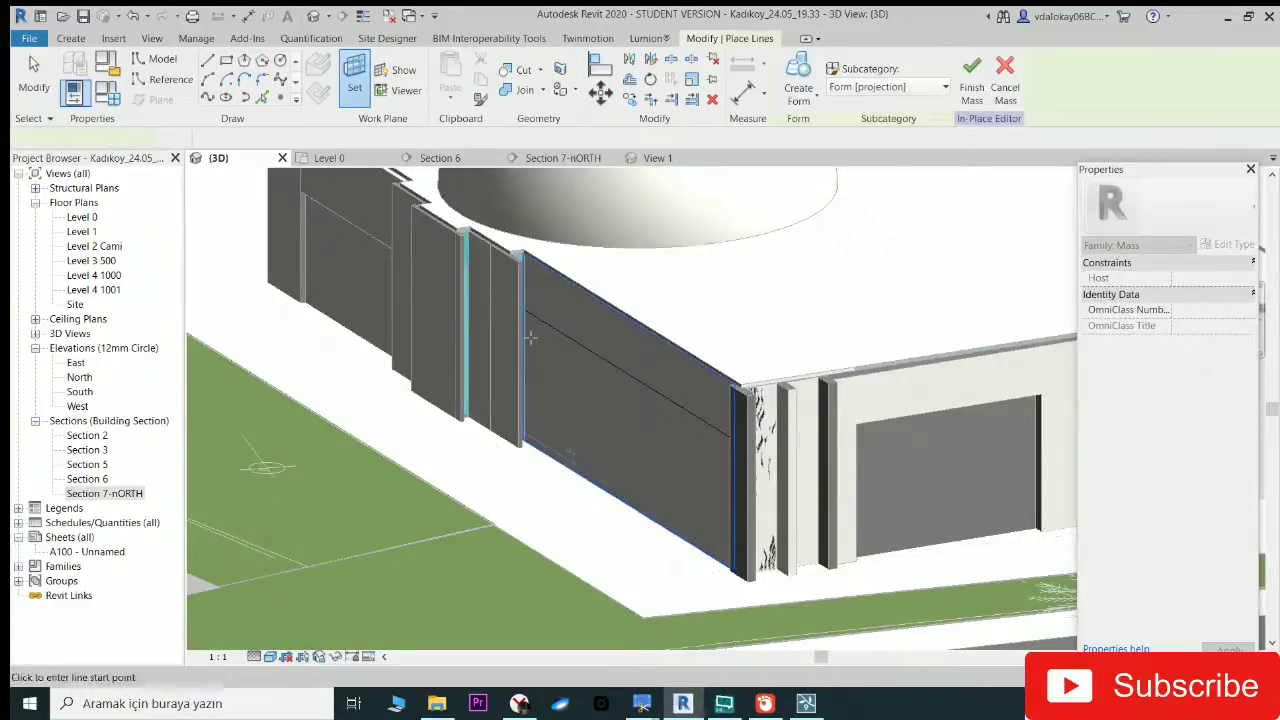
pyautogui.scroll(2, 520, 310)
pyautogui.scroll(1, 520, 300)
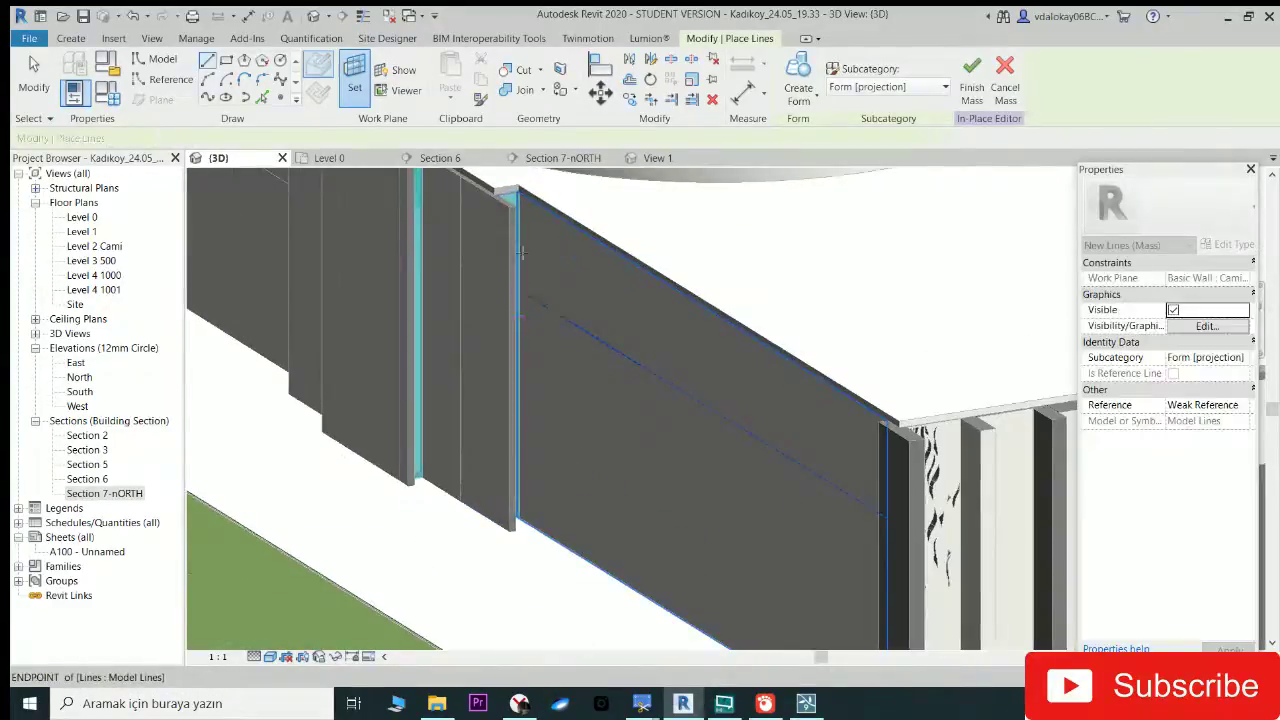
pyautogui.click(520, 291)
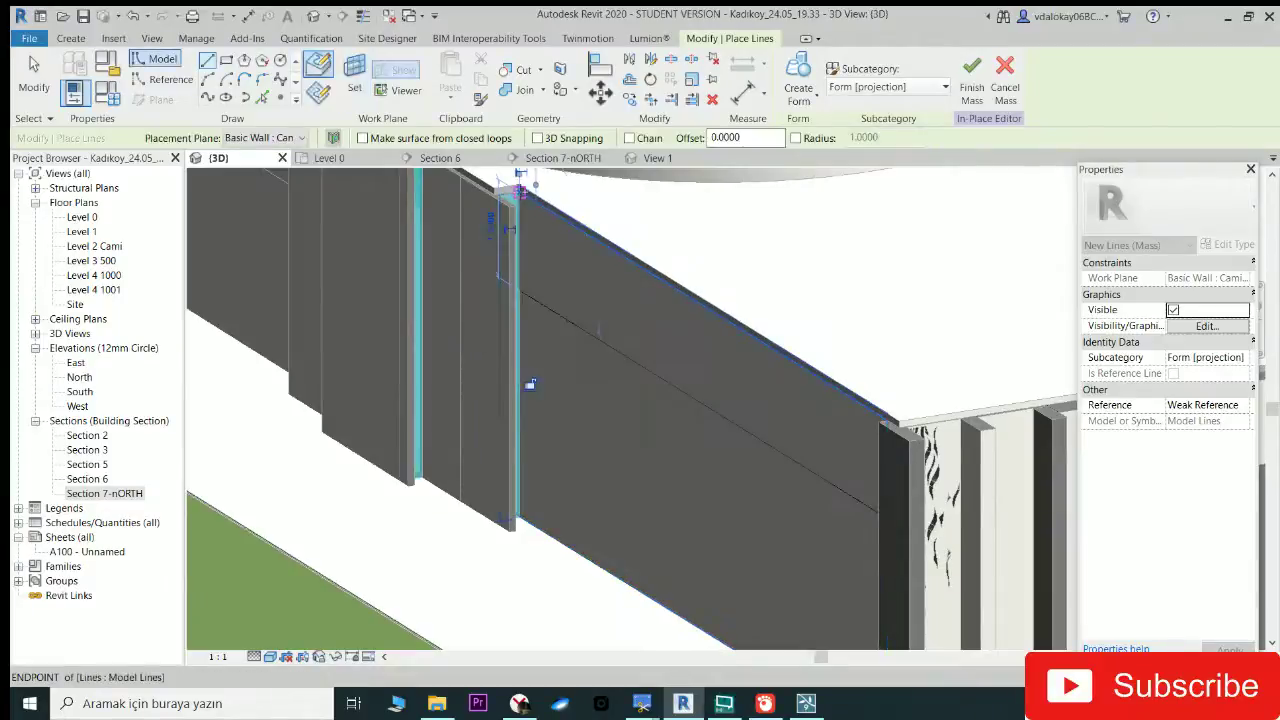
pyautogui.keyDown('shift'); pyautogui.moveTo(529, 380); pyautogui.dragTo(900, 250, button='middle'); pyautogui.keyUp('shift')
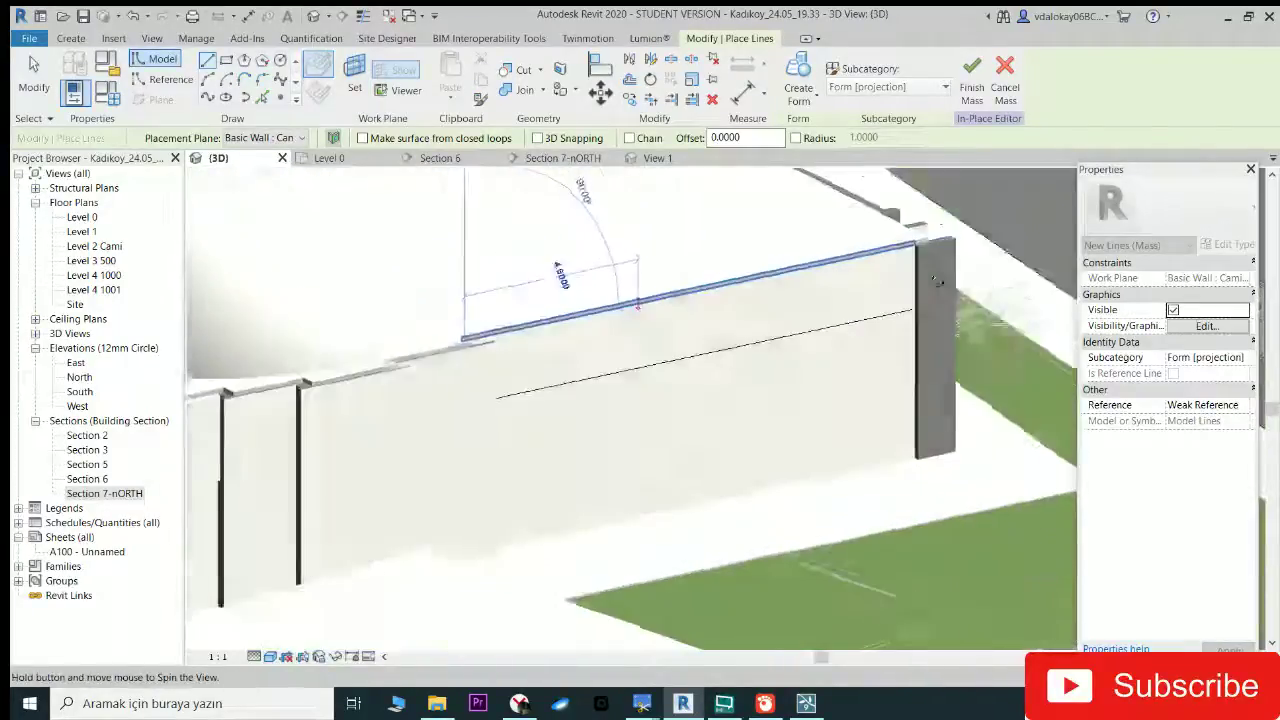
pyautogui.scroll(2, 907, 242)
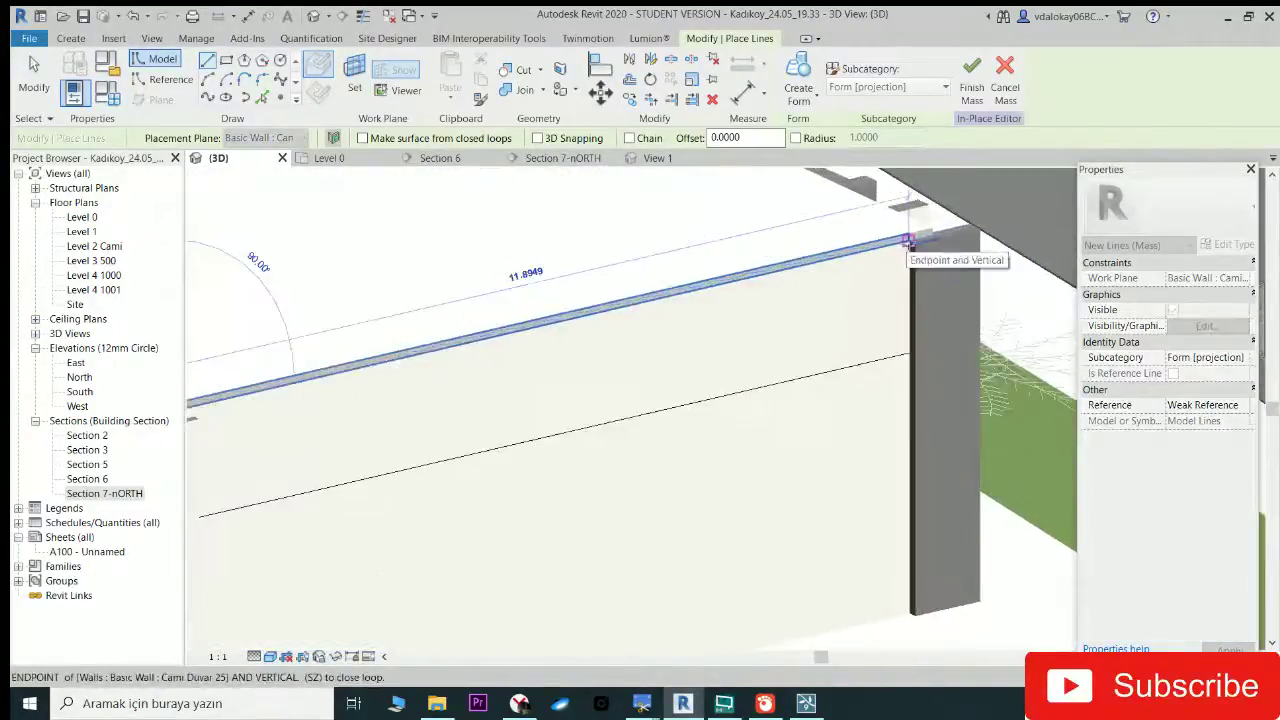
pyautogui.click(906, 350)
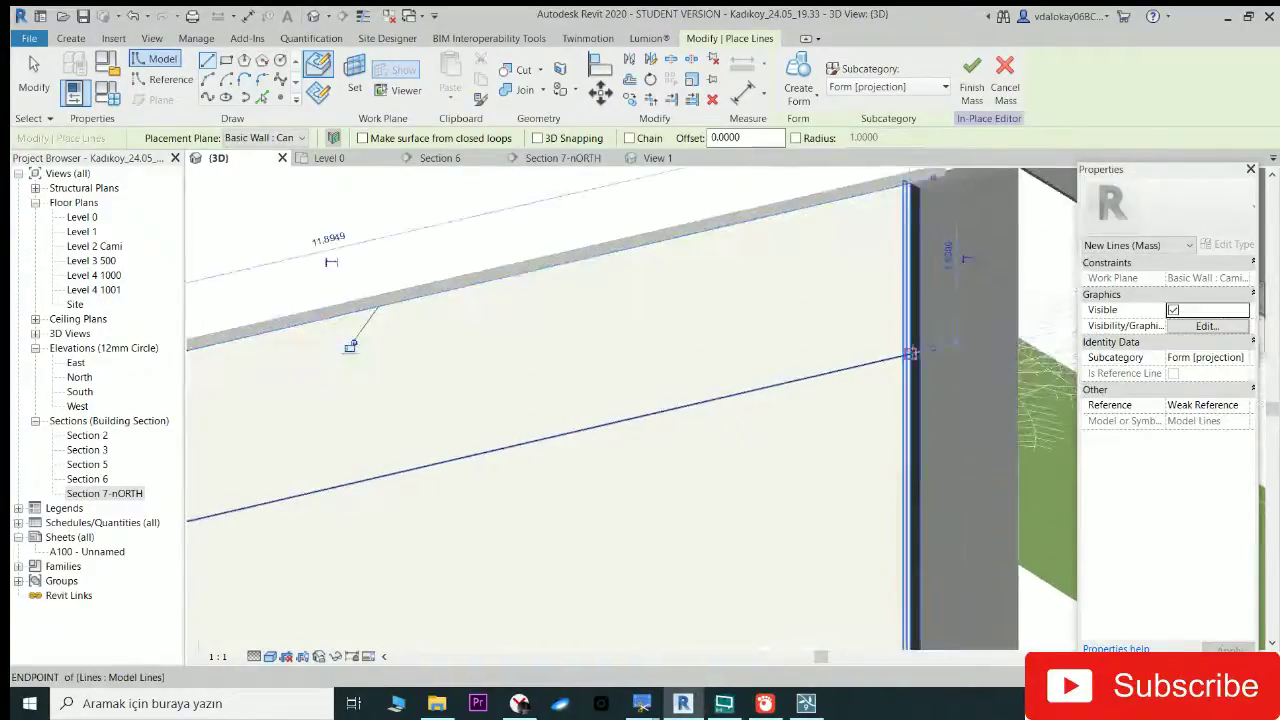
pyautogui.press('Escape')
pyautogui.press('Escape')
pyautogui.scroll(-2, 906, 360)
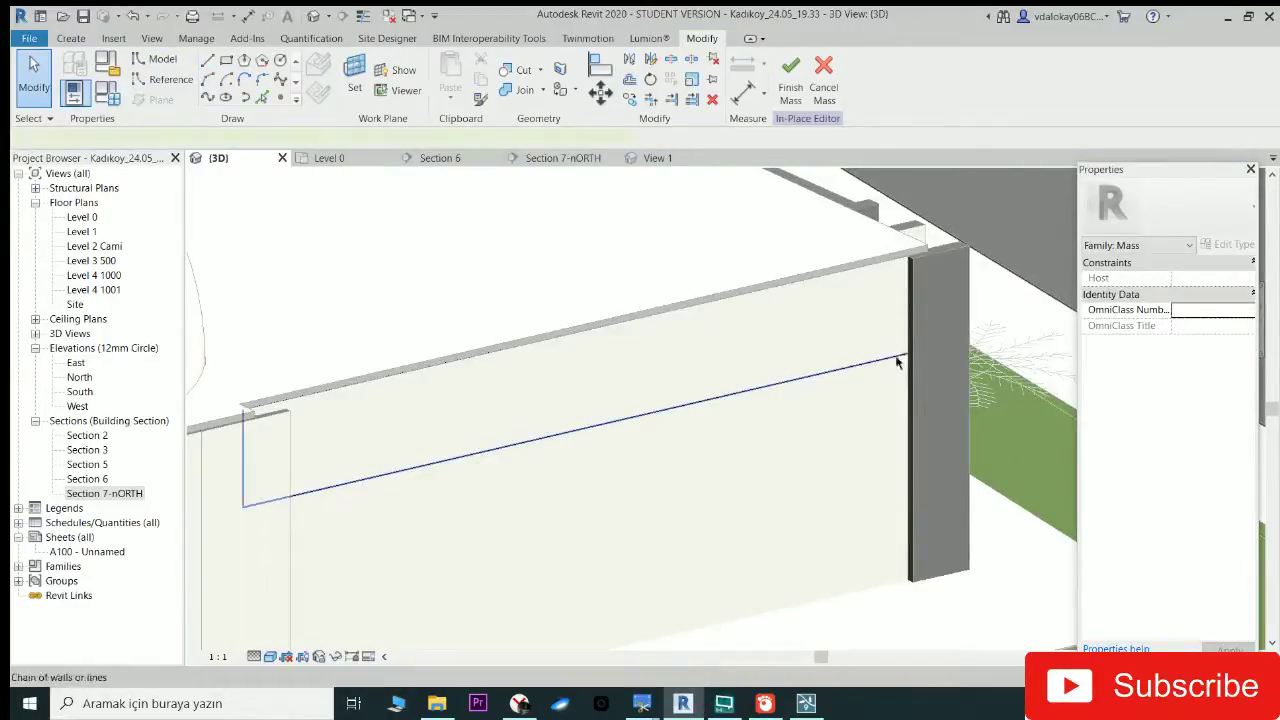
pyautogui.click(897, 362)
pyautogui.keyDown('shift'); pyautogui.moveTo(897, 362); pyautogui.dragTo(769, 347, button='middle'); pyautogui.keyUp('shift')
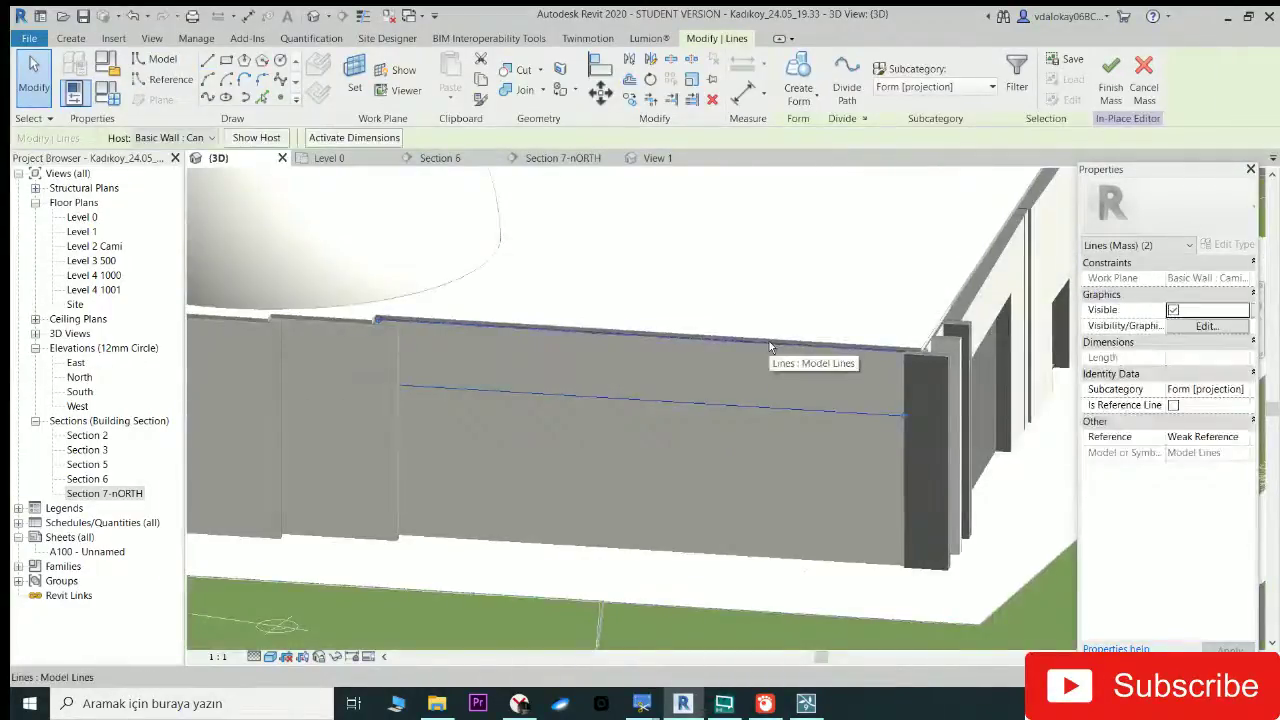
pyautogui.press('Escape')
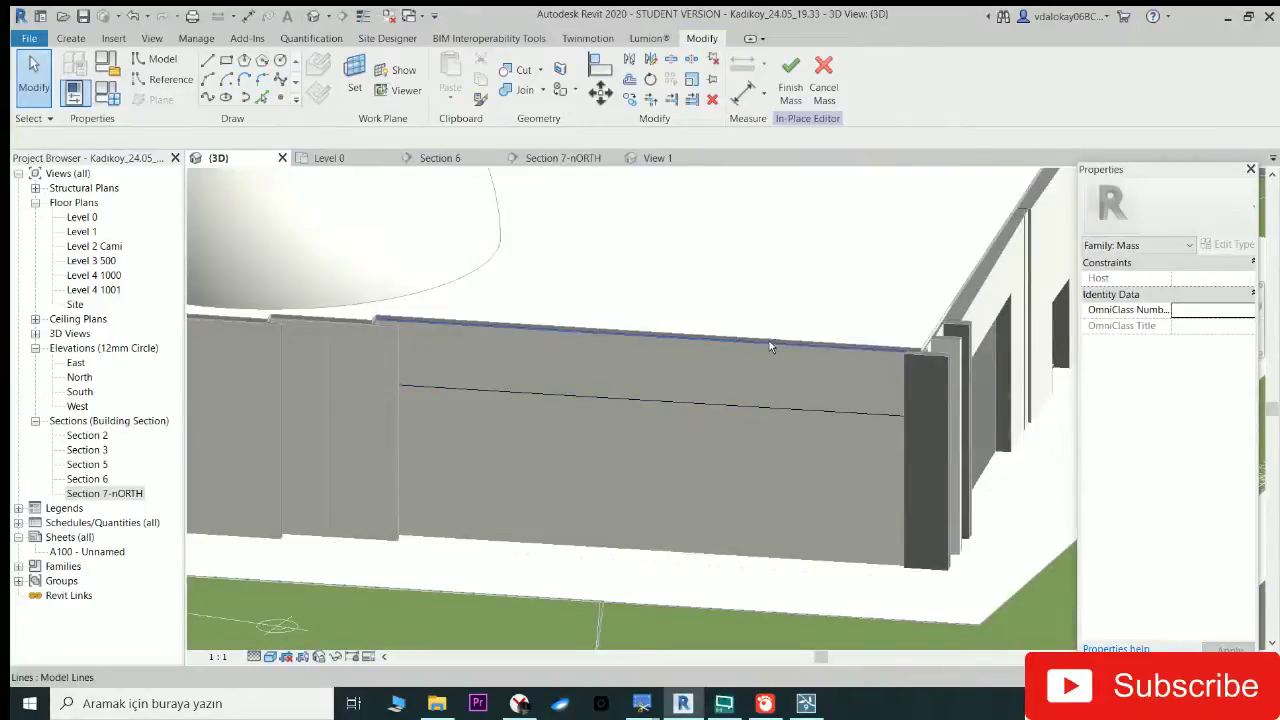
pyautogui.keyDown('shift'); pyautogui.moveTo(769, 347); pyautogui.dragTo(845, 310, button='middle'); pyautogui.keyUp('shift')
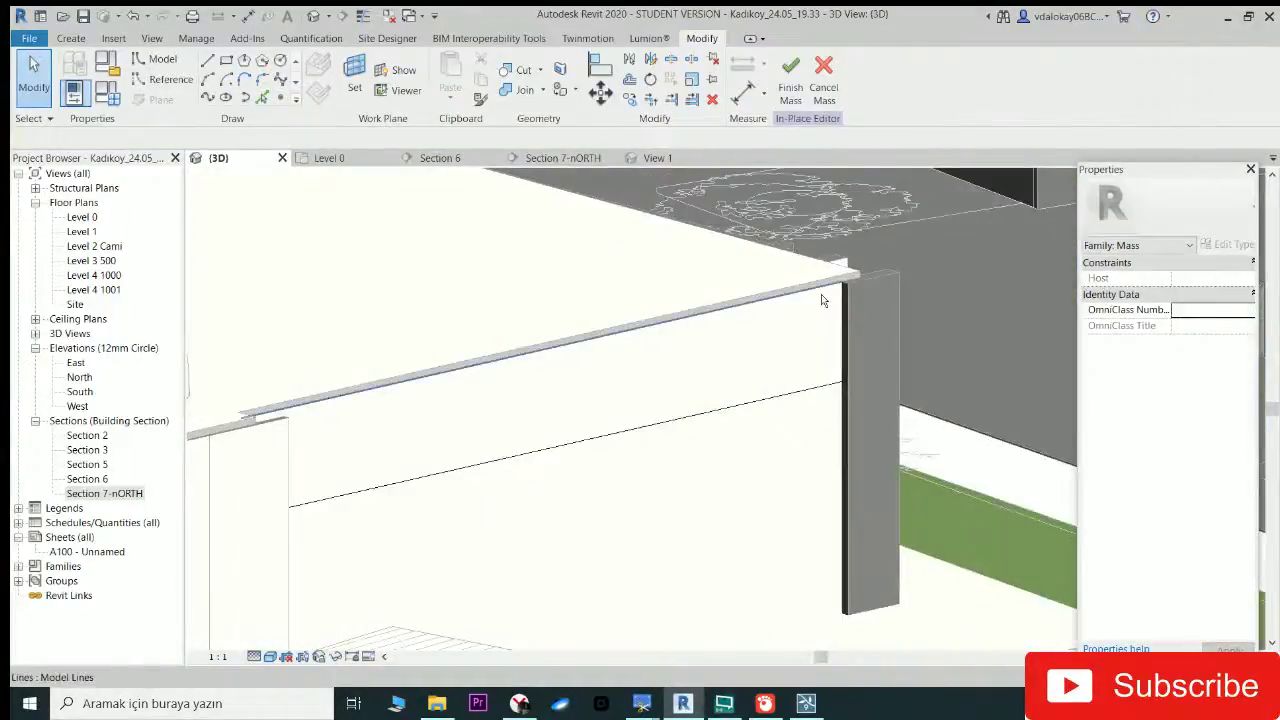
pyautogui.press('Tab')
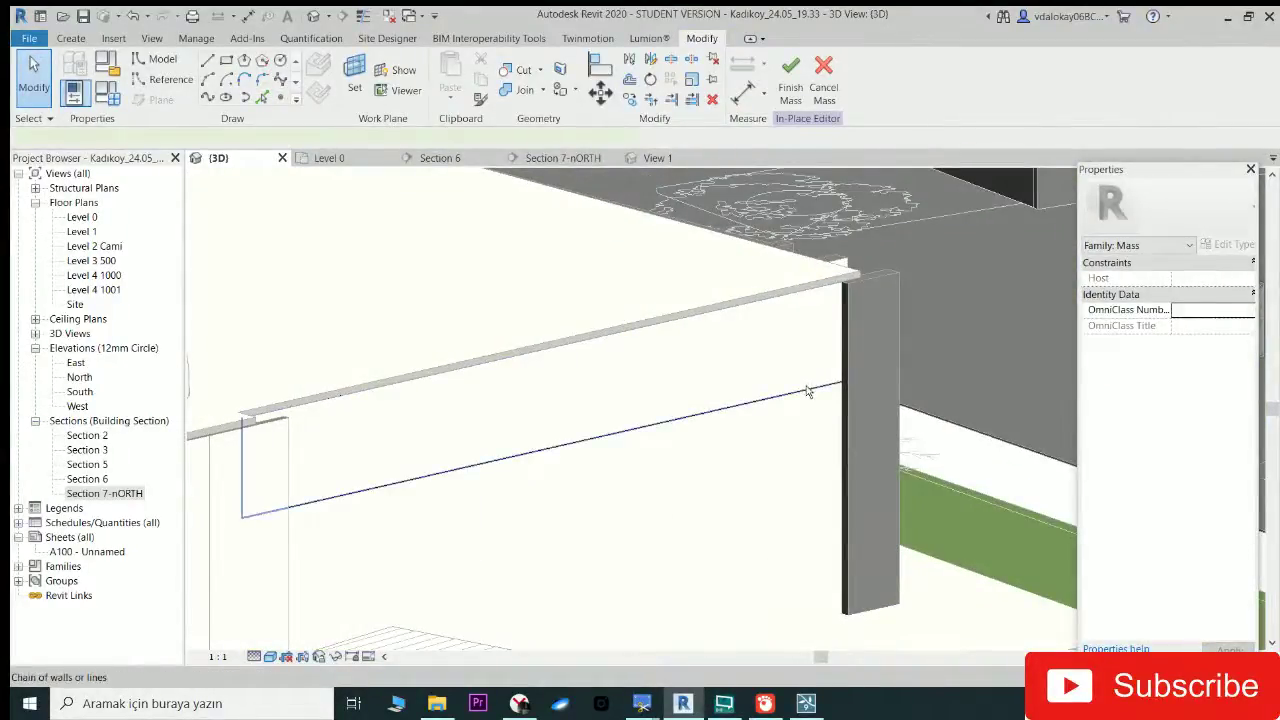
pyautogui.click(808, 391)
pyautogui.moveTo(794, 391)
pyautogui.keyDown('shift'); pyautogui.mouseDown(button='middle')
pyautogui.moveTo(586, 380)
pyautogui.moveTo(480, 346)
pyautogui.moveTo(419, 357)
pyautogui.moveTo(610, 294)
pyautogui.mouseUp(button='middle'); pyautogui.keyUp('shift')
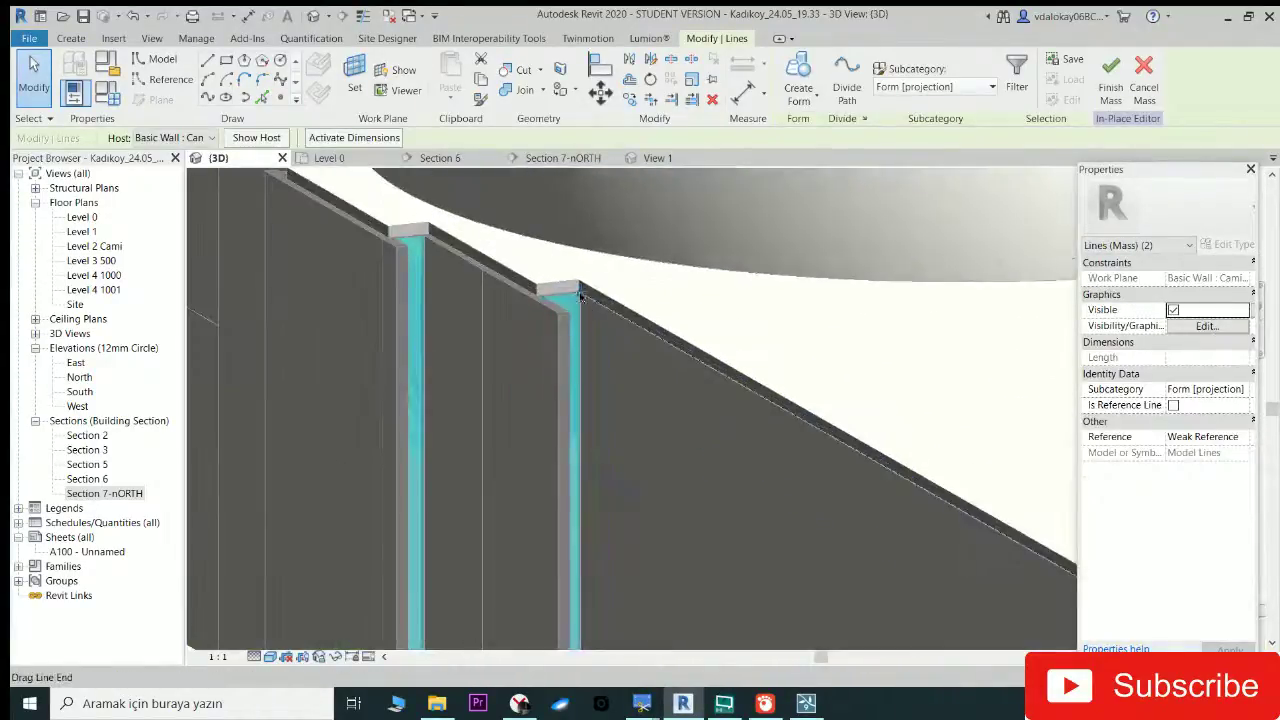
pyautogui.press('l')
pyautogui.press('i')
pyautogui.press('Escape')
pyautogui.press('Escape')
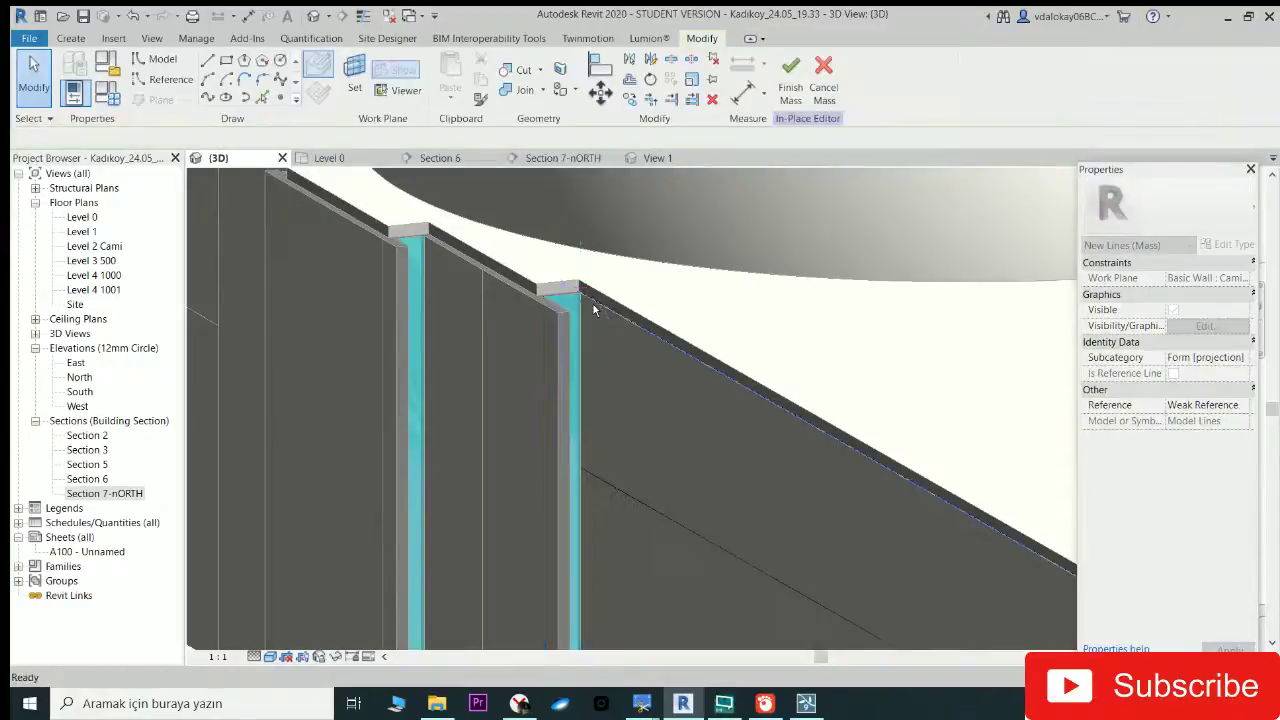
pyautogui.click(600, 476)
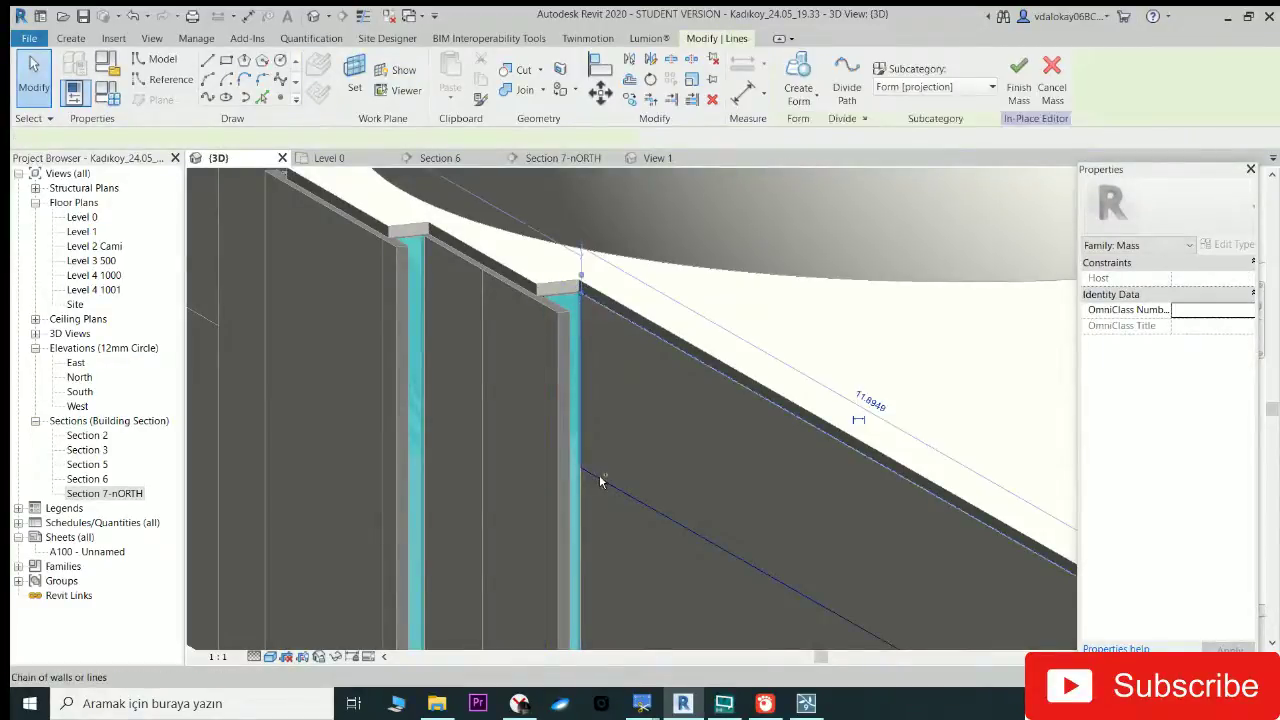
pyautogui.moveTo(598, 474)
pyautogui.keyDown('shift'); pyautogui.mouseDown(button='middle')
pyautogui.moveTo(695, 392)
pyautogui.moveTo(722, 390)
pyautogui.mouseUp(button='middle'); pyautogui.keyUp('shift')
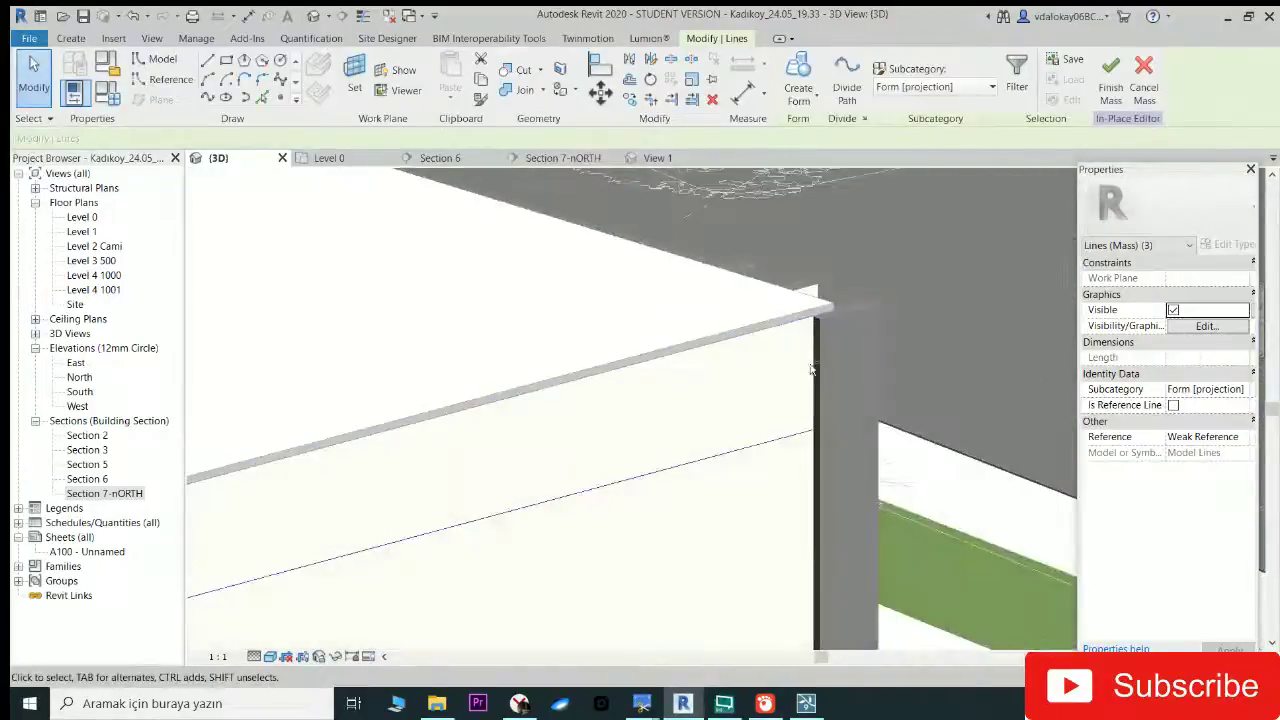
# Step: Draw a 1.5-long model line from the wall corner, then select the connected line chain
pyautogui.press('l')
pyautogui.press('i')
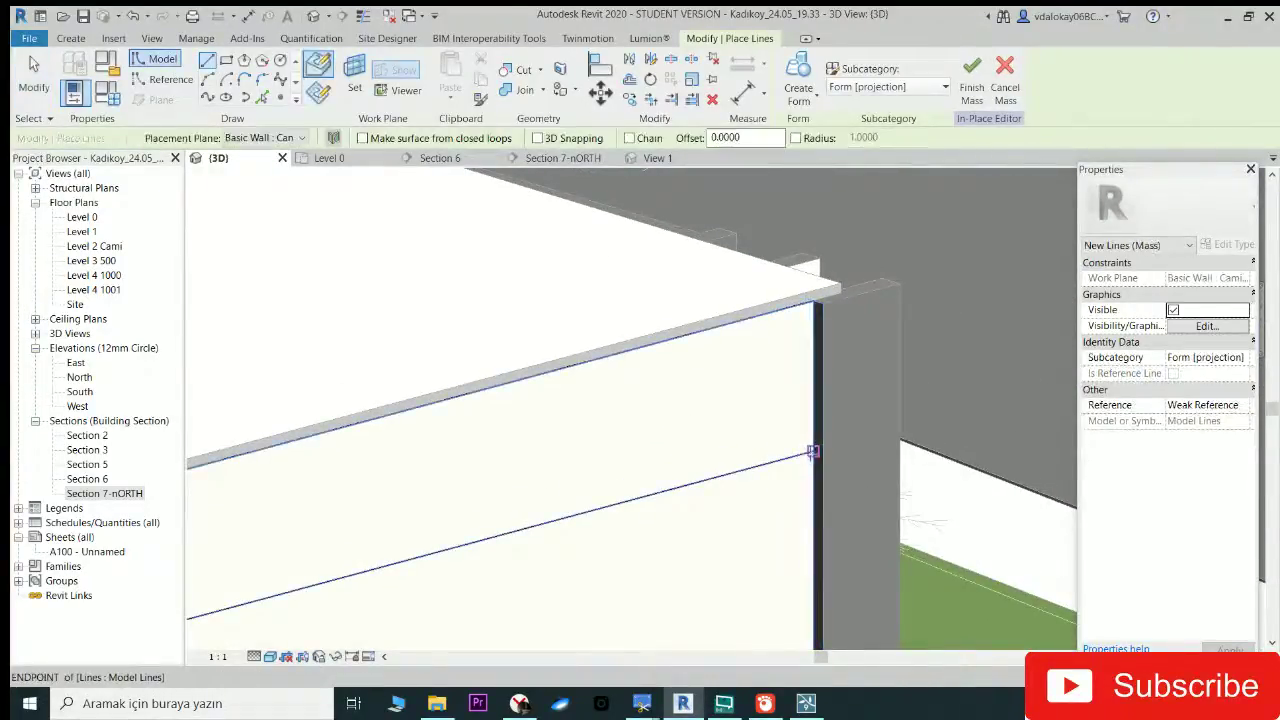
pyautogui.click(815, 452)
pyautogui.write('1.5')
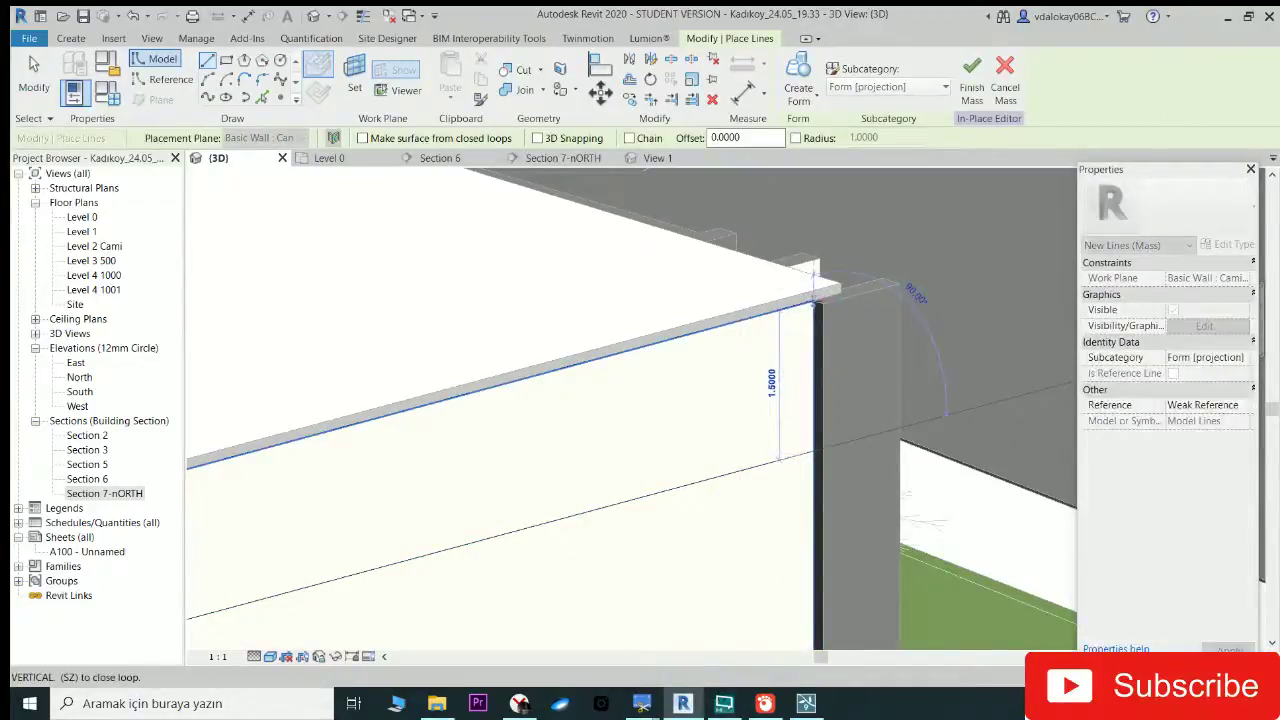
pyautogui.scroll(3, 813, 294)
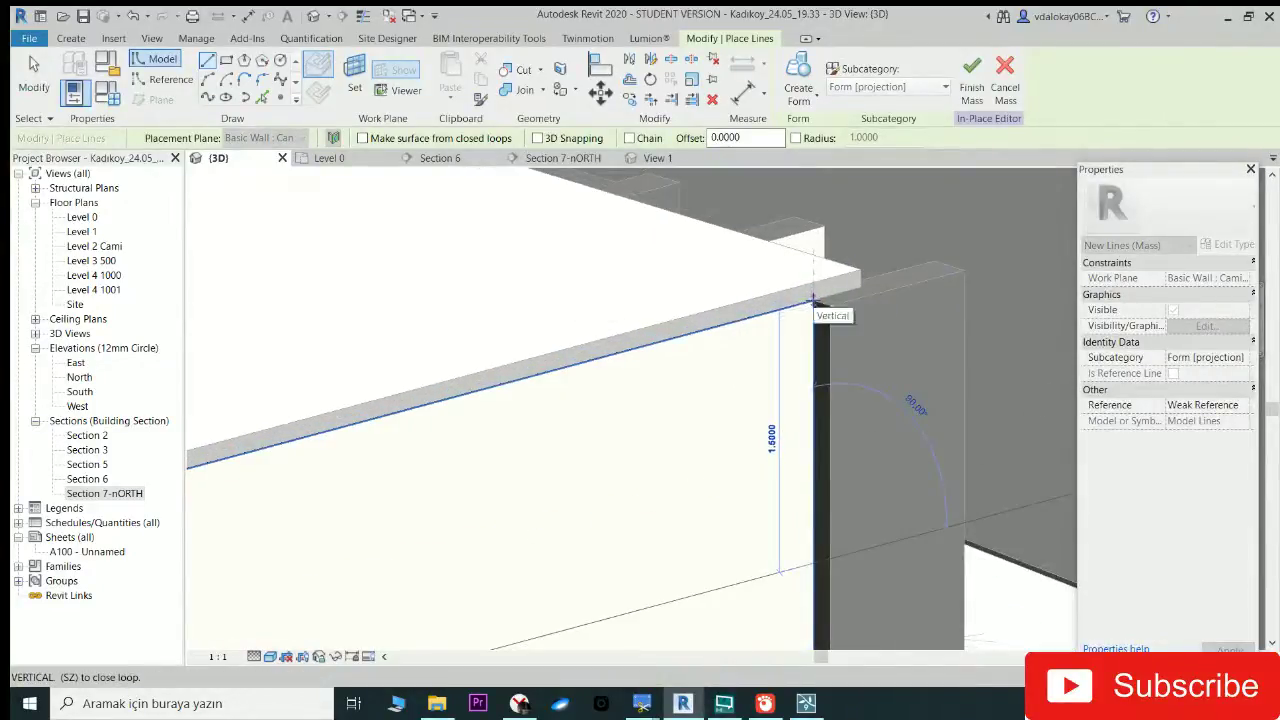
pyautogui.scroll(2, 813, 300)
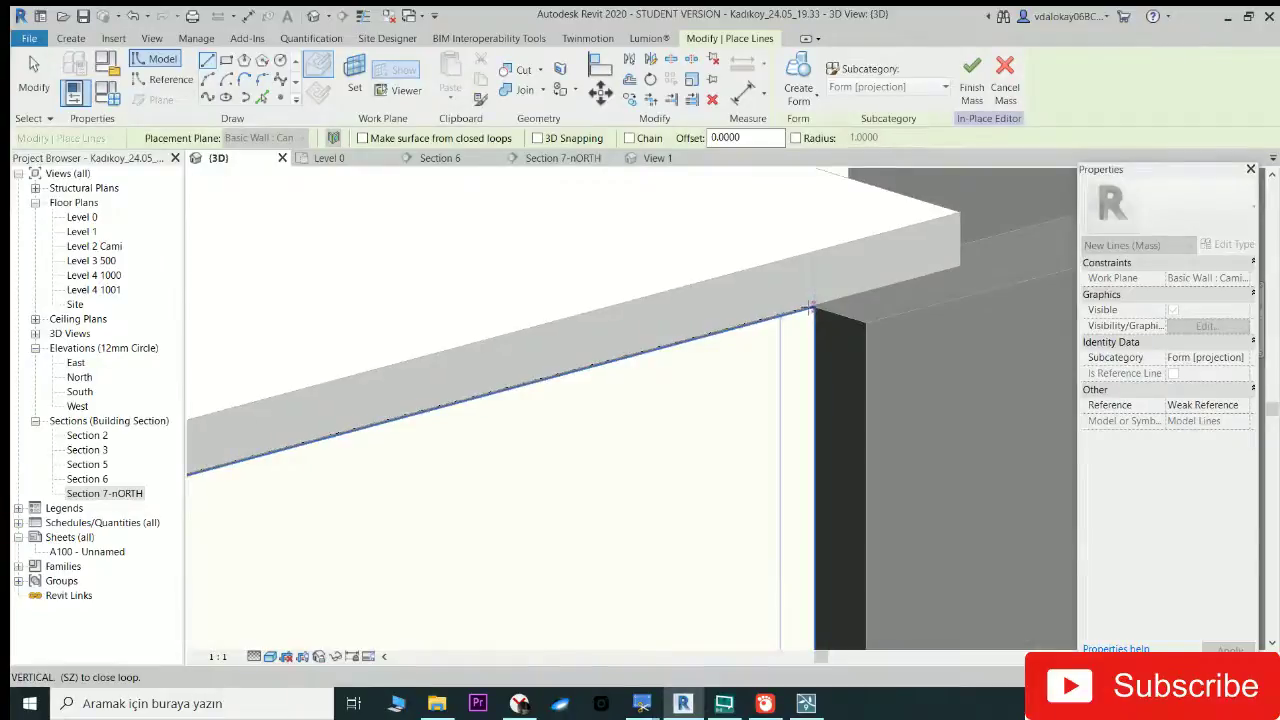
pyautogui.press('Escape')
pyautogui.scroll(-3, 812, 310)
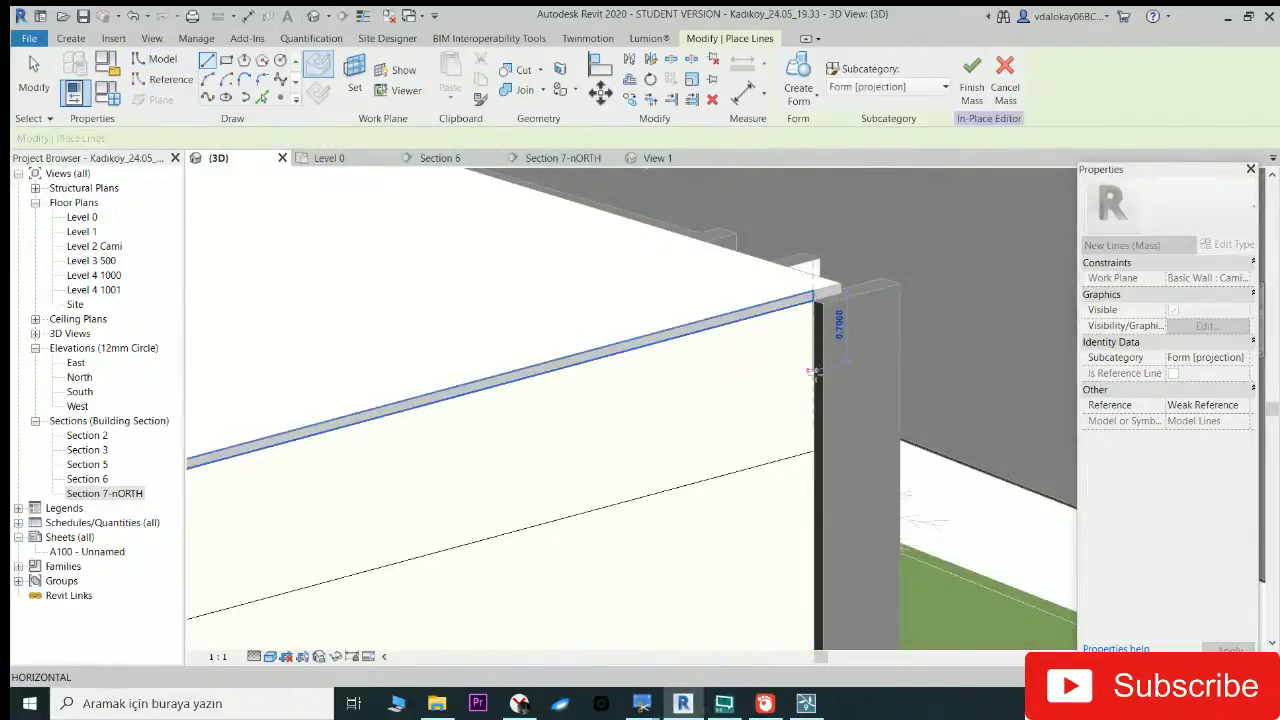
pyautogui.scroll(3, 811, 380)
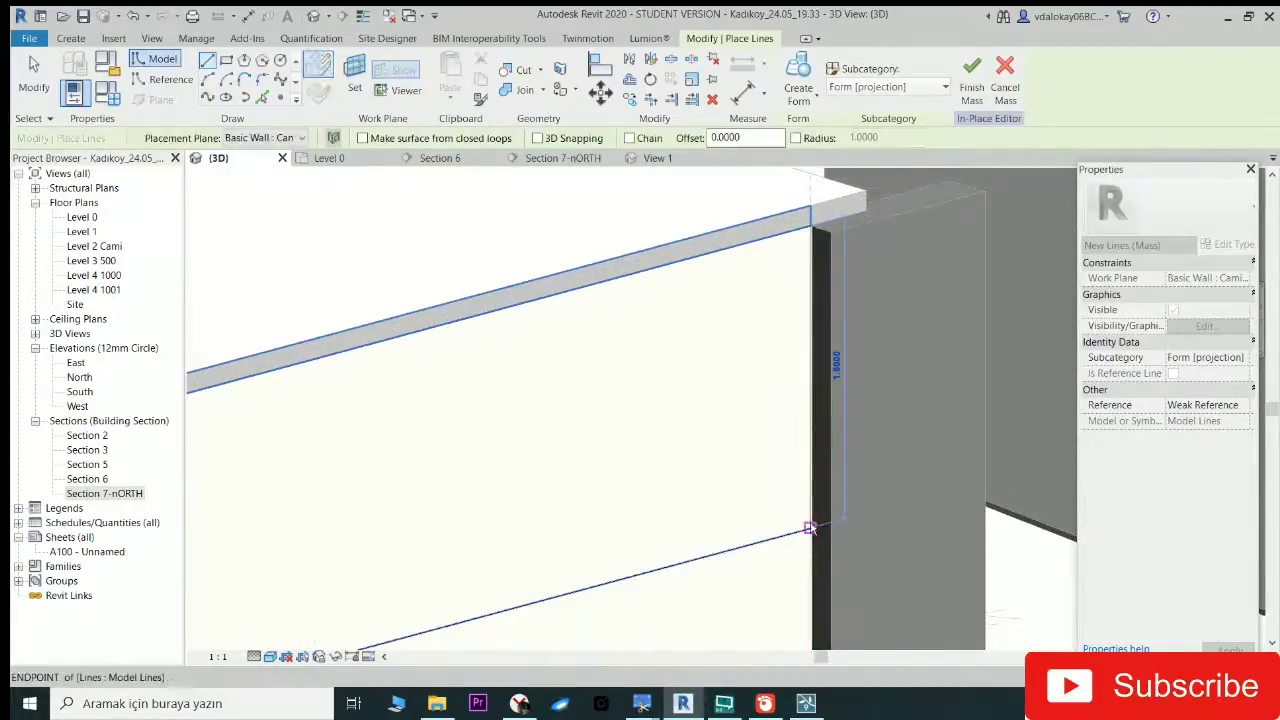
pyautogui.press('Escape')
pyautogui.press('Escape')
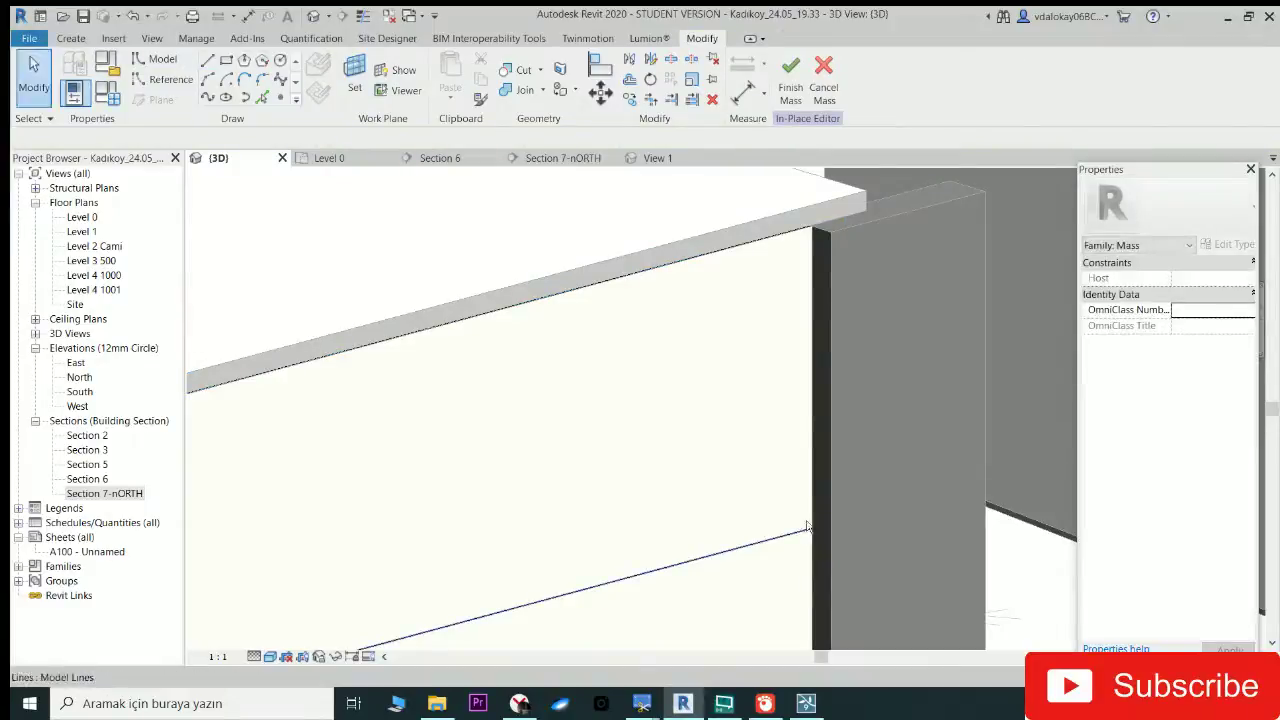
pyautogui.click(808, 527)
pyautogui.press('Tab')
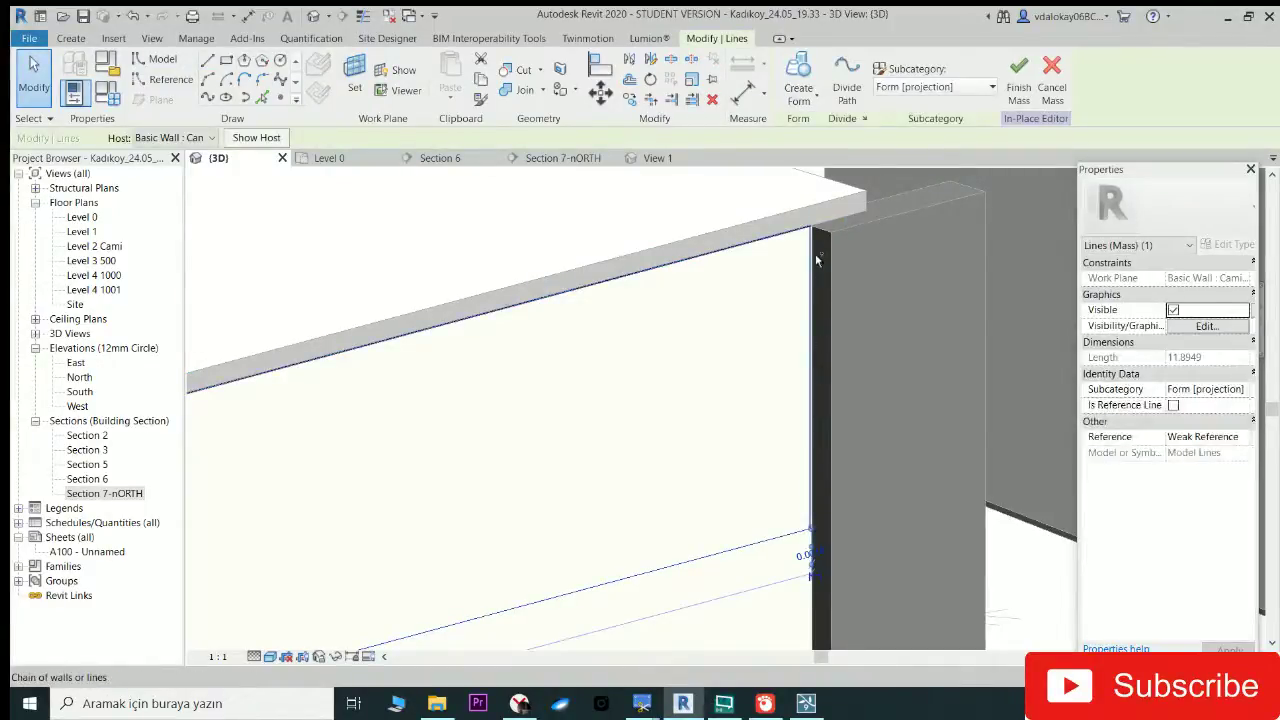
# Step: Select several mass lines while orbiting to see the grey wall face
pyautogui.click(803, 229)
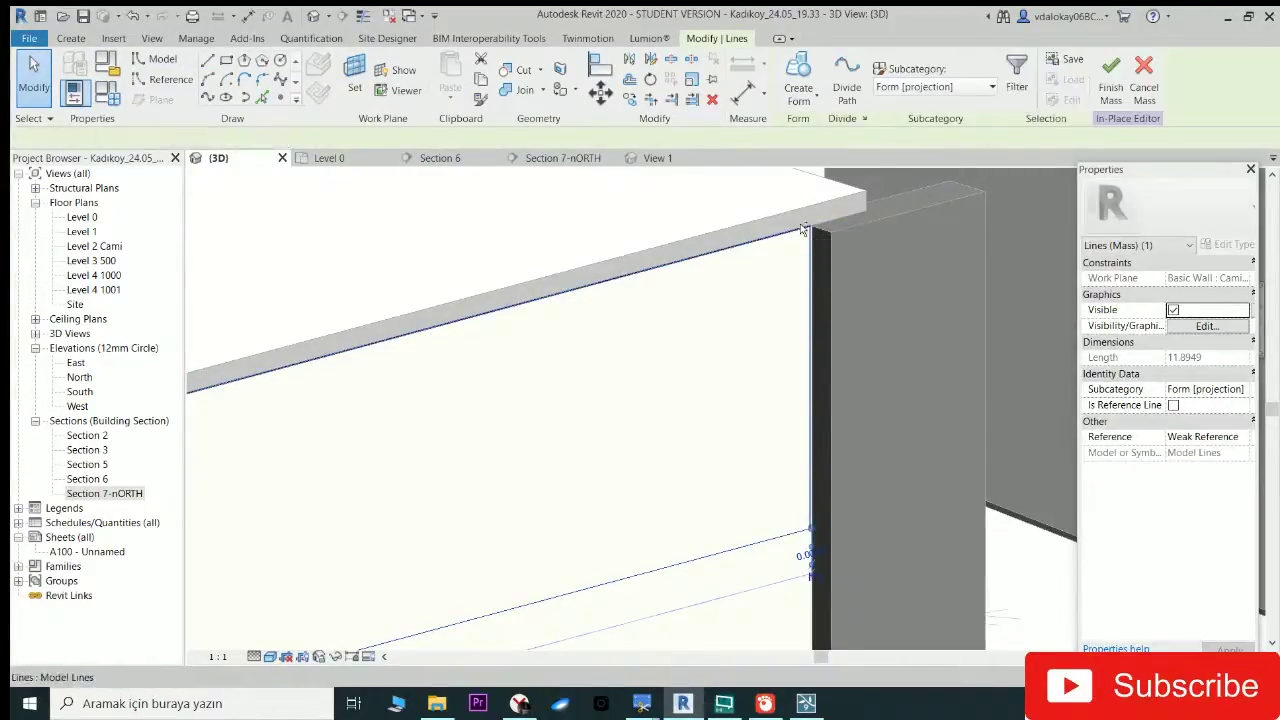
pyautogui.moveTo(803, 229)
pyautogui.mouseDown(button='middle')
pyautogui.moveTo(771, 243)
pyautogui.moveTo(874, 269)
pyautogui.moveTo(814, 286)
pyautogui.mouseUp(button='middle')
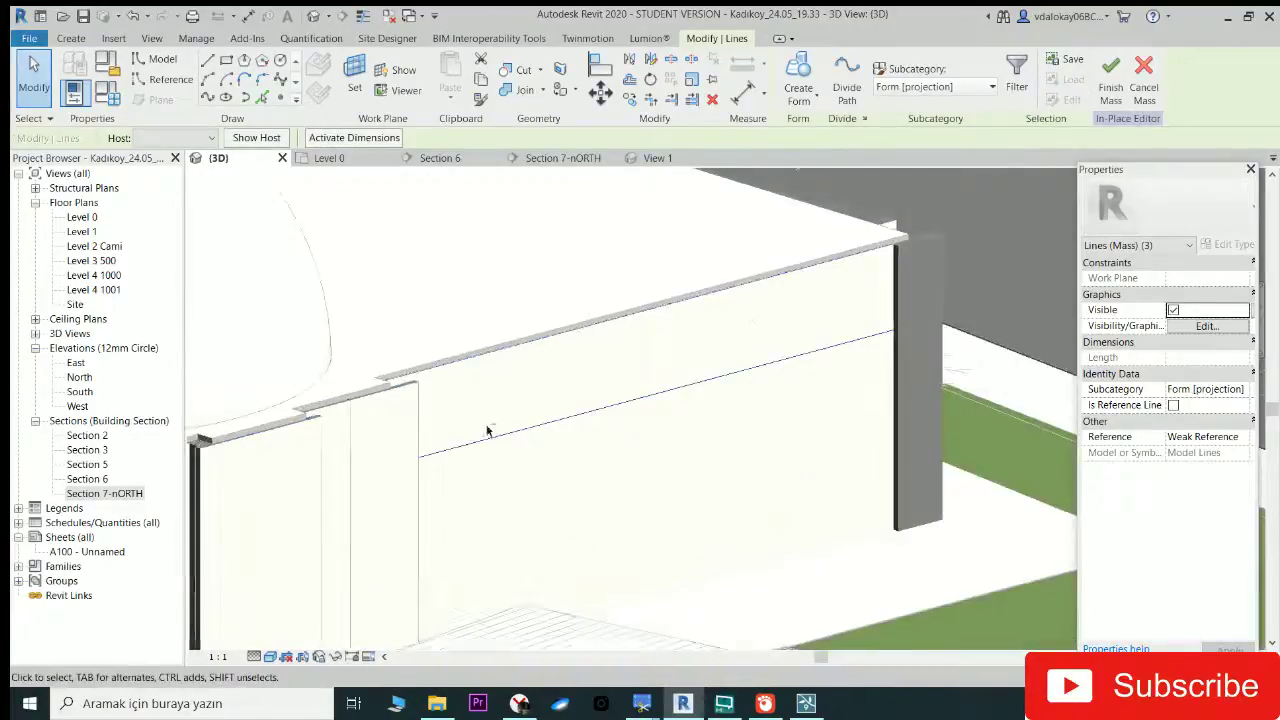
pyautogui.moveTo(491, 429)
pyautogui.keyDown('shift'); pyautogui.mouseDown(button='middle')
pyautogui.moveTo(320, 417)
pyautogui.moveTo(313, 352)
pyautogui.moveTo(360, 290)
pyautogui.mouseUp(button='middle'); pyautogui.keyUp('shift')
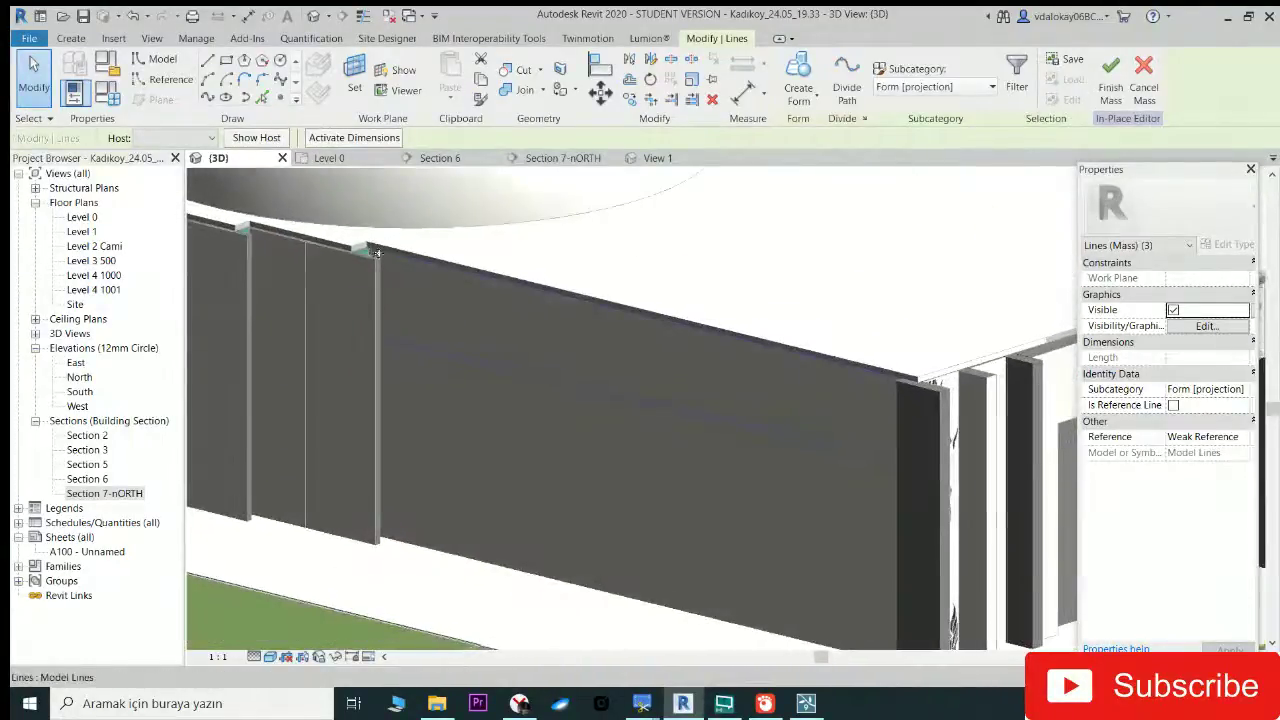
pyautogui.keyDown('shift'); pyautogui.moveTo(417, 259); pyautogui.dragTo(489, 209, button='middle'); pyautogui.keyUp('shift')
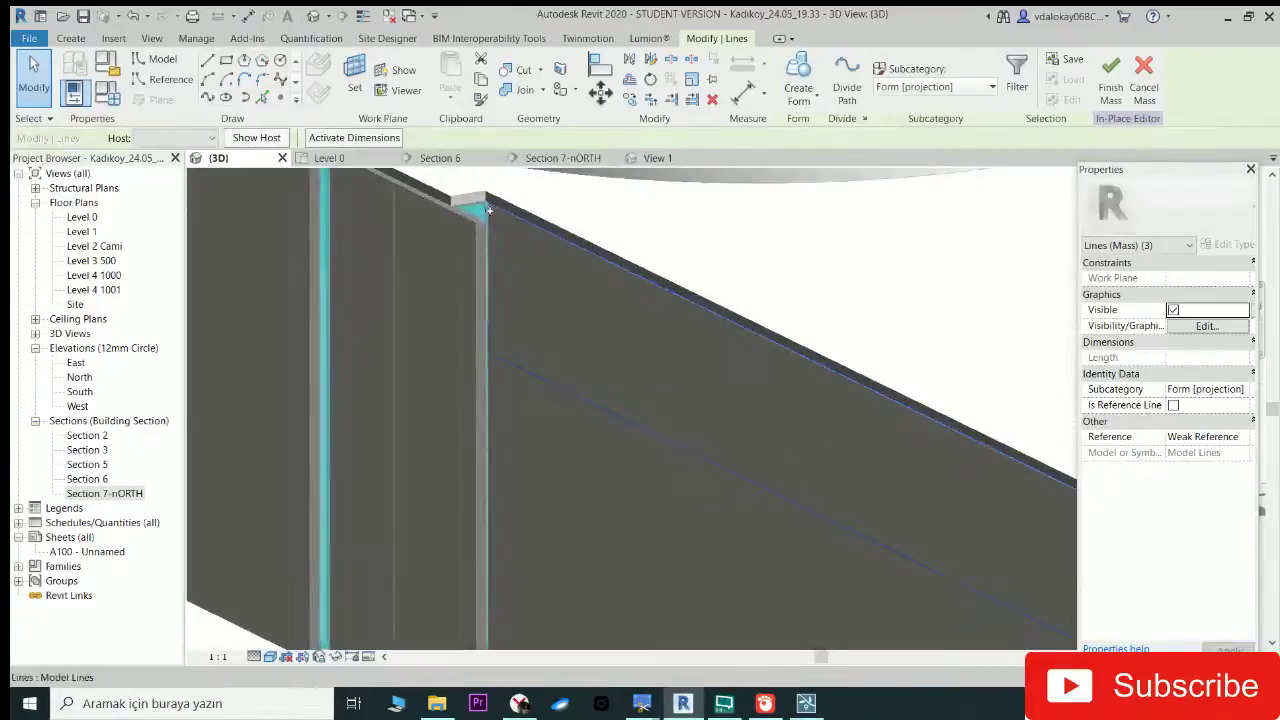
pyautogui.keyDown('ctrl'); pyautogui.click(485, 224); pyautogui.keyUp('ctrl')
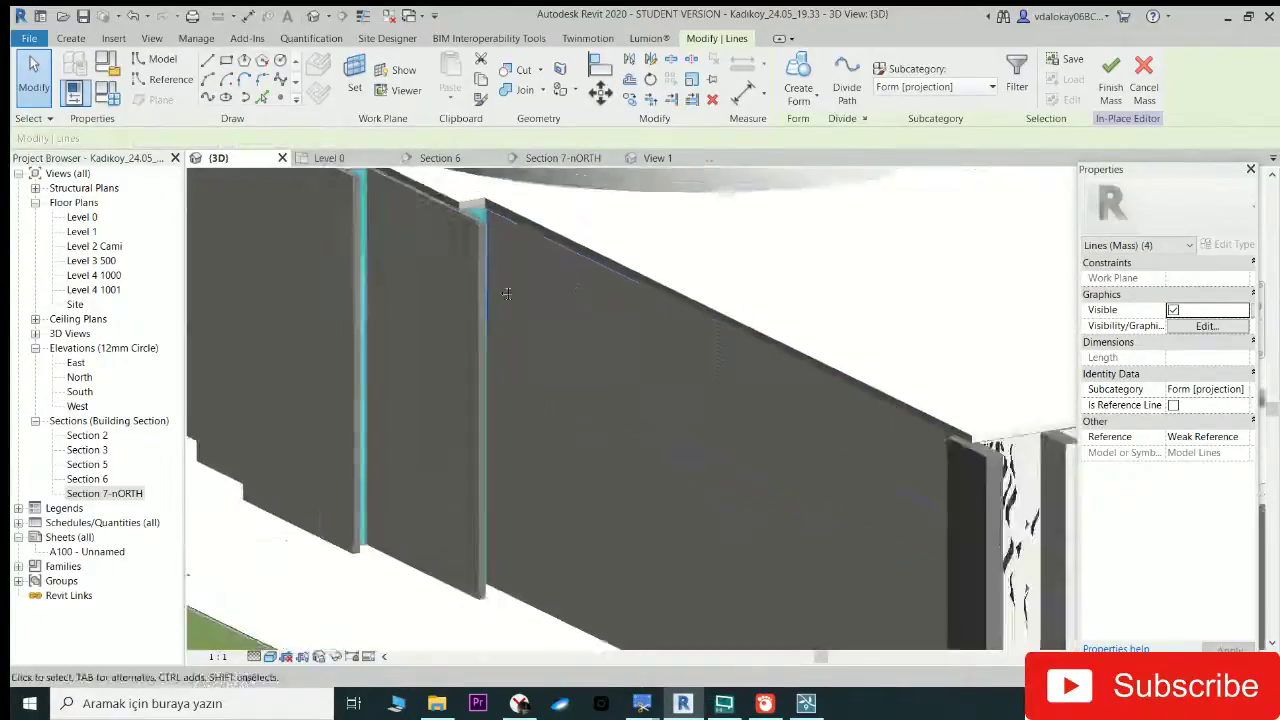
pyautogui.moveTo(485, 224)
pyautogui.keyDown('shift'); pyautogui.mouseDown(button='middle')
pyautogui.moveTo(491, 286)
pyautogui.moveTo(698, 300)
pyautogui.moveTo(752, 281)
pyautogui.mouseUp(button='middle'); pyautogui.keyUp('shift')
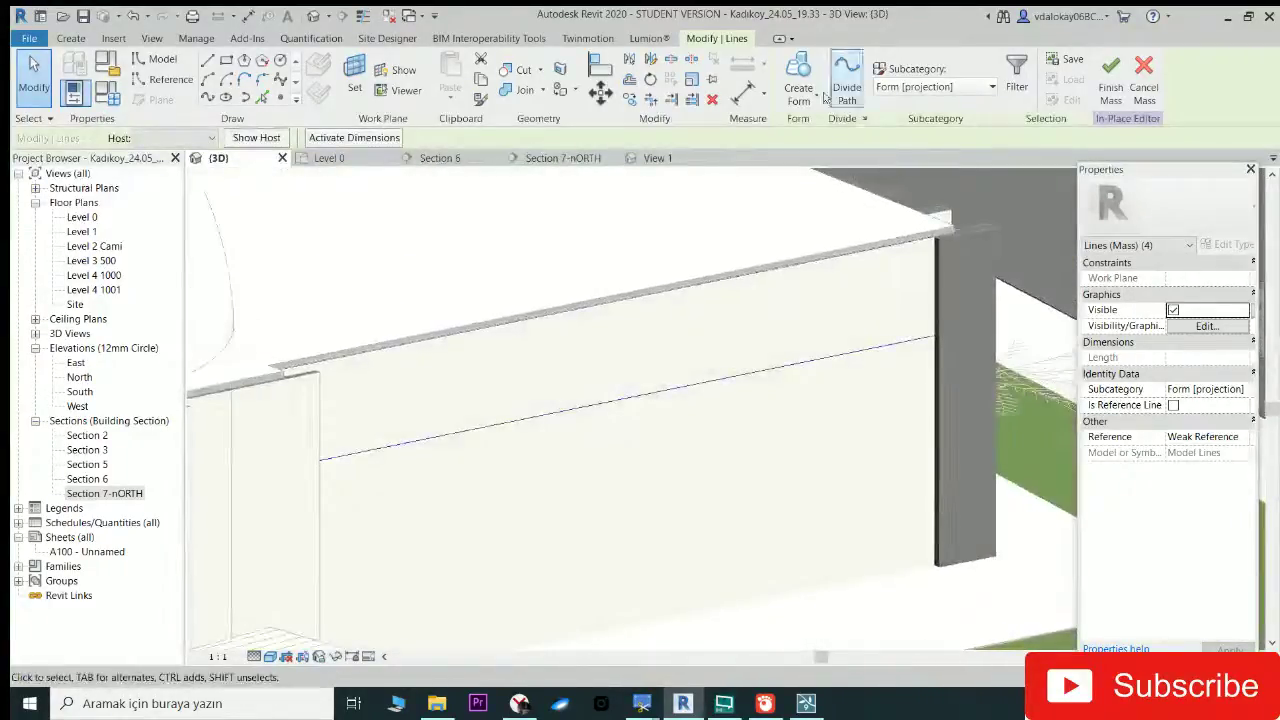
pyautogui.press('Escape')
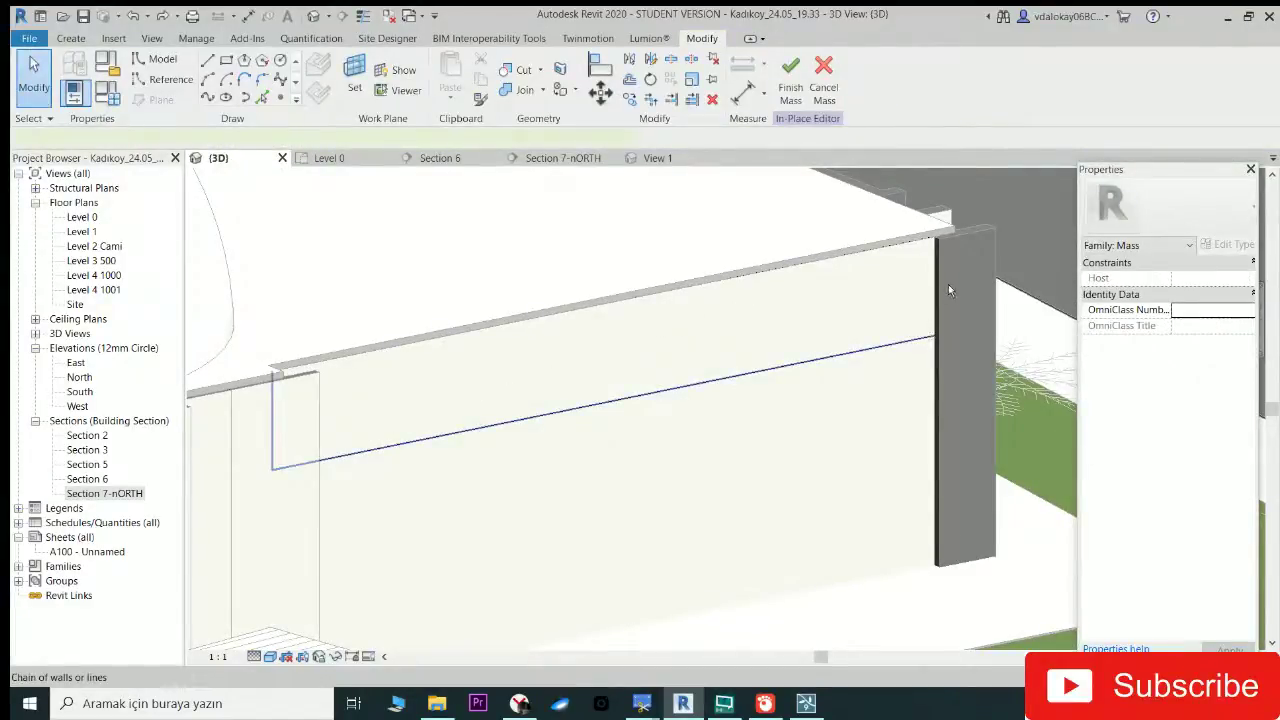
# Step: Delete the wall-face edge line and the top-edge lines, then start Model Line
pyautogui.click(940, 290)
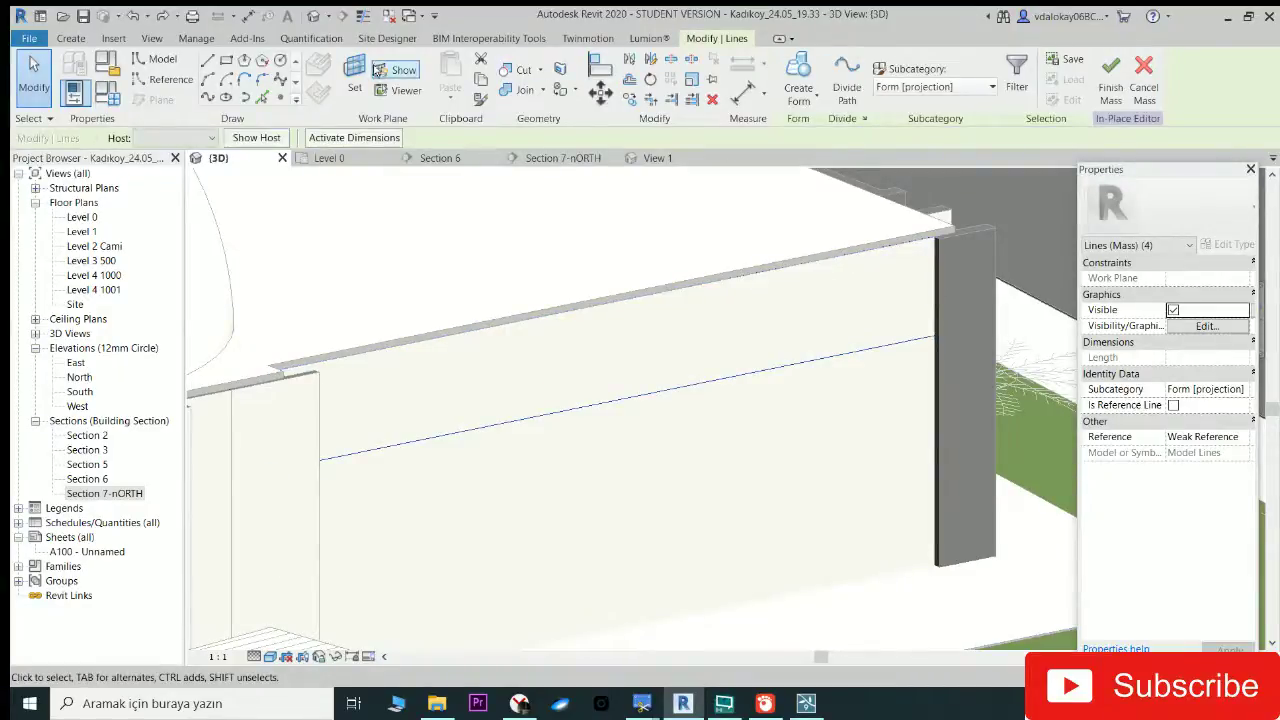
pyautogui.click(810, 70)
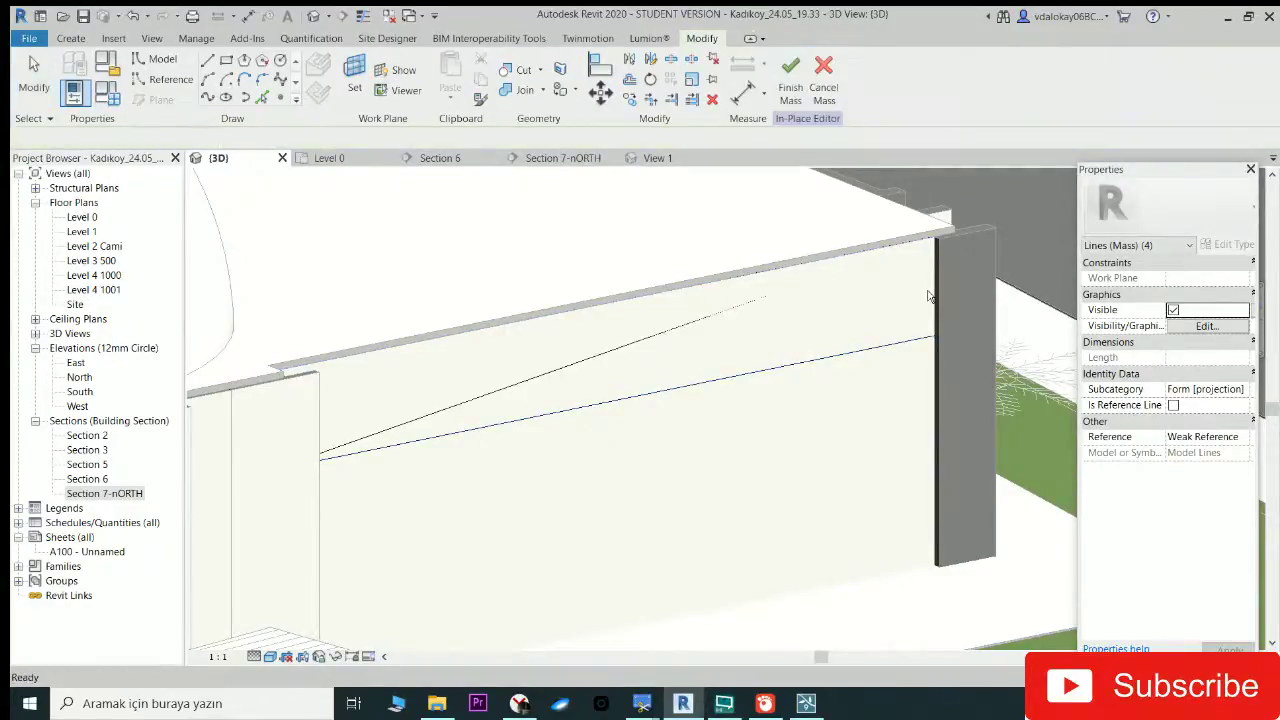
pyautogui.click(845, 351)
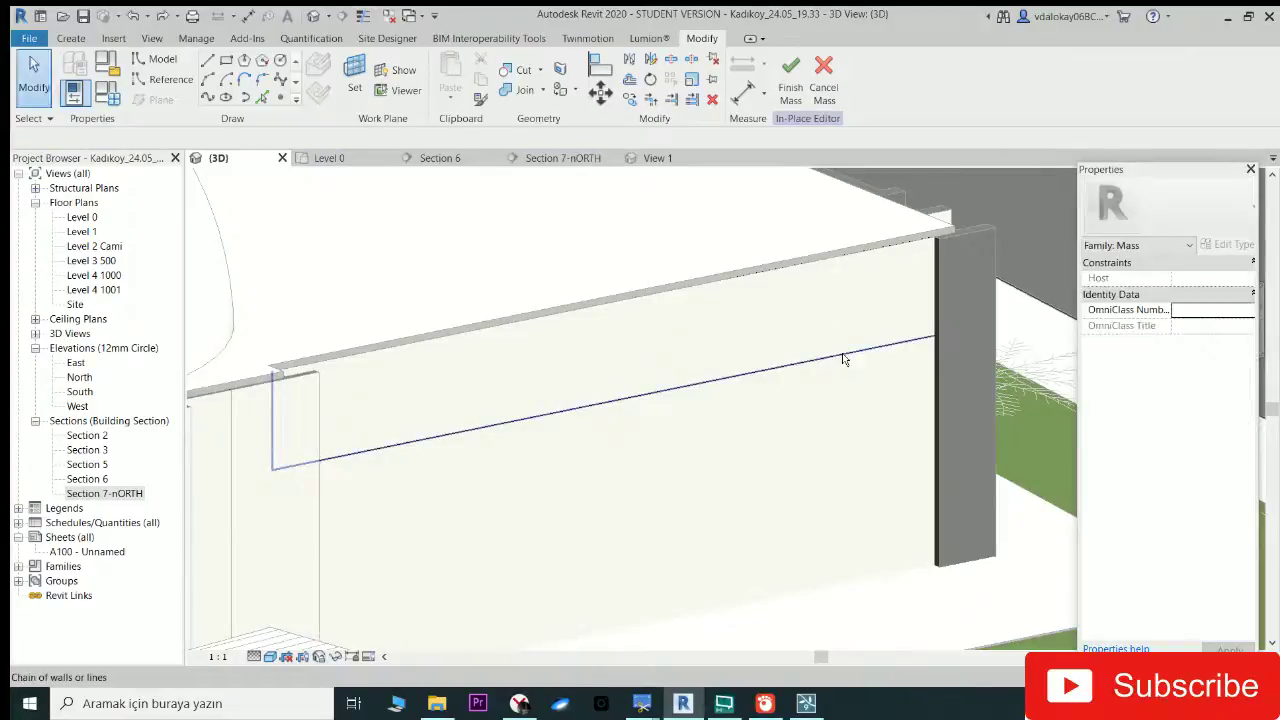
pyautogui.press('Delete')
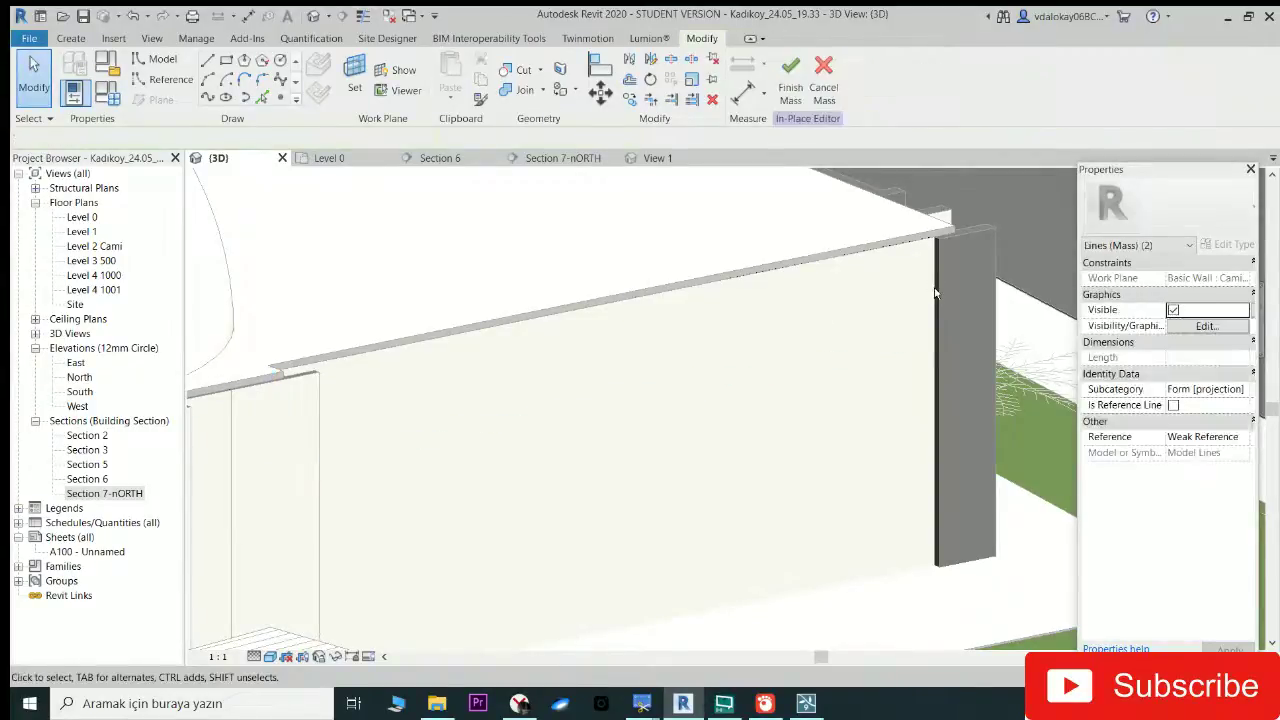
pyautogui.click(911, 243)
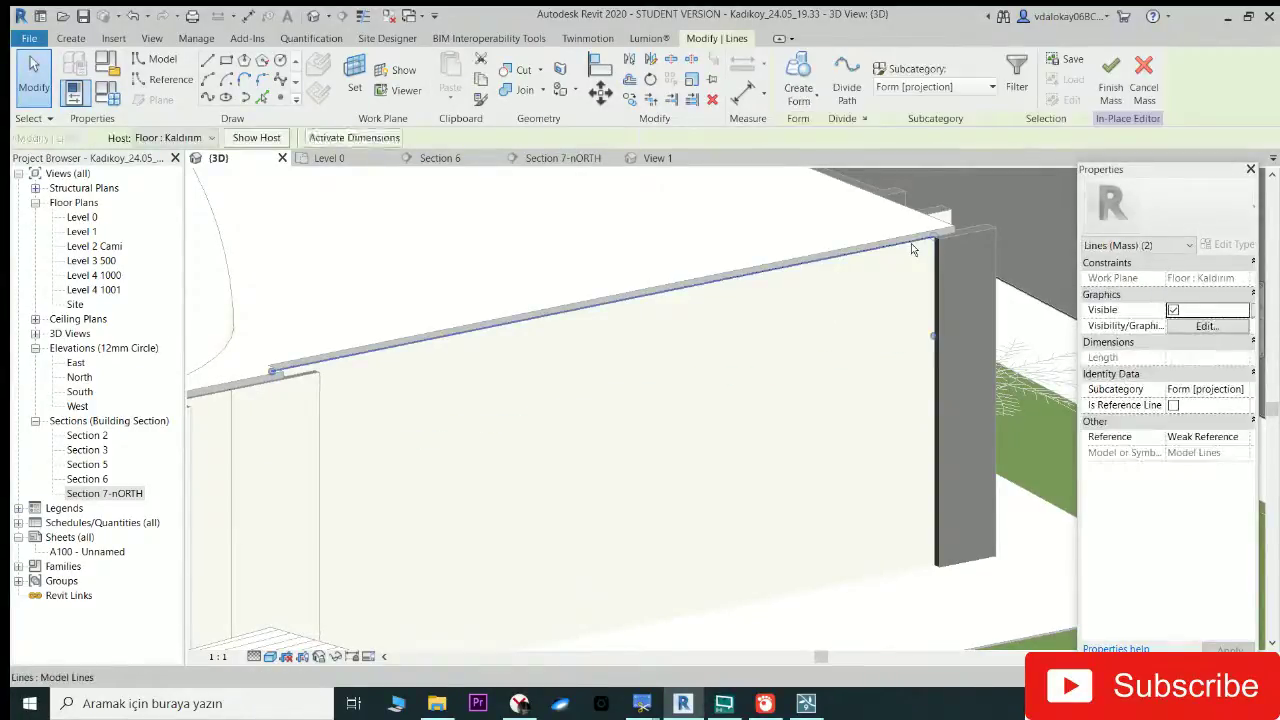
pyautogui.press('Delete')
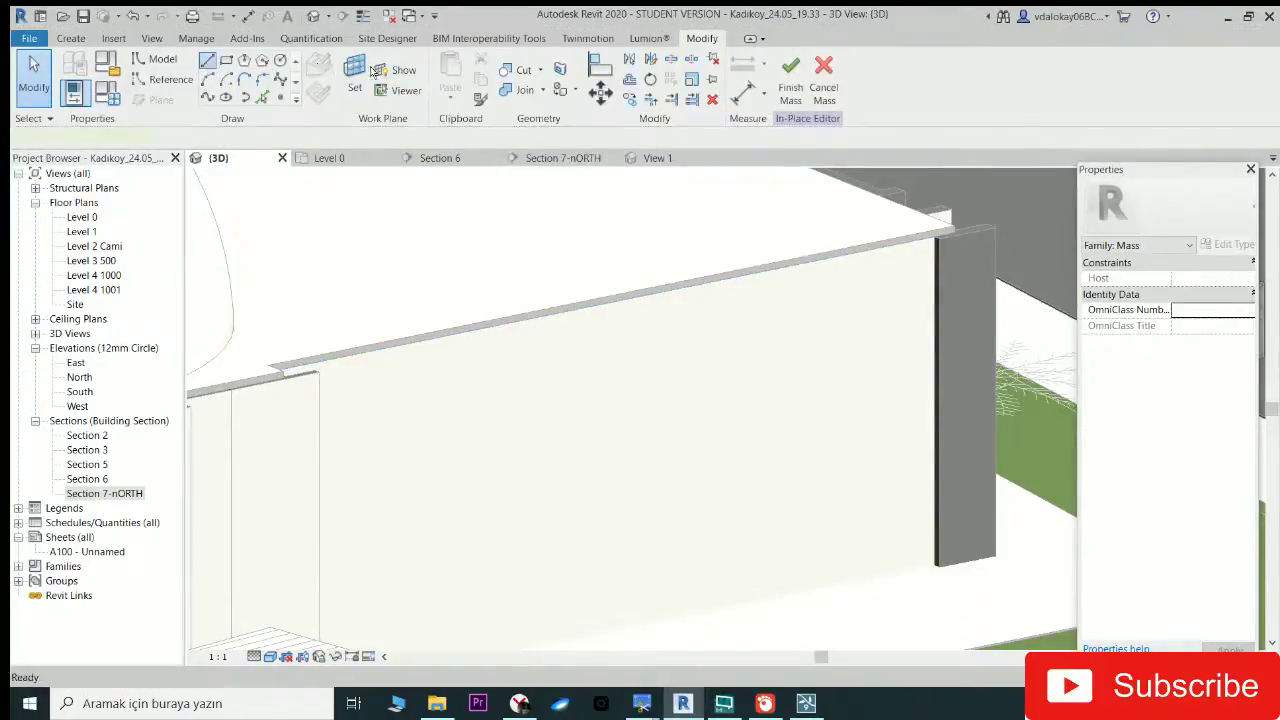
pyautogui.click(207, 62)
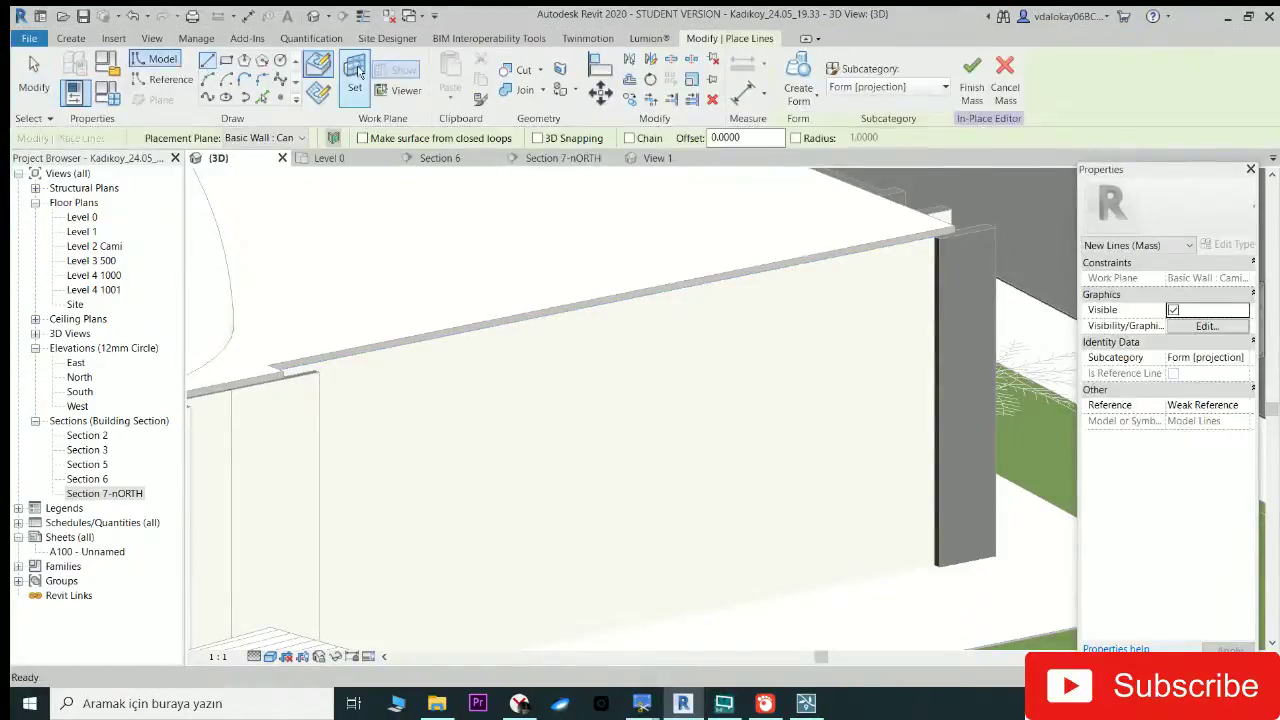
# Step: Sketch top-edge, vertical and long horizontal model lines on the wall face
pyautogui.click(457, 346)
pyautogui.click(283, 362)
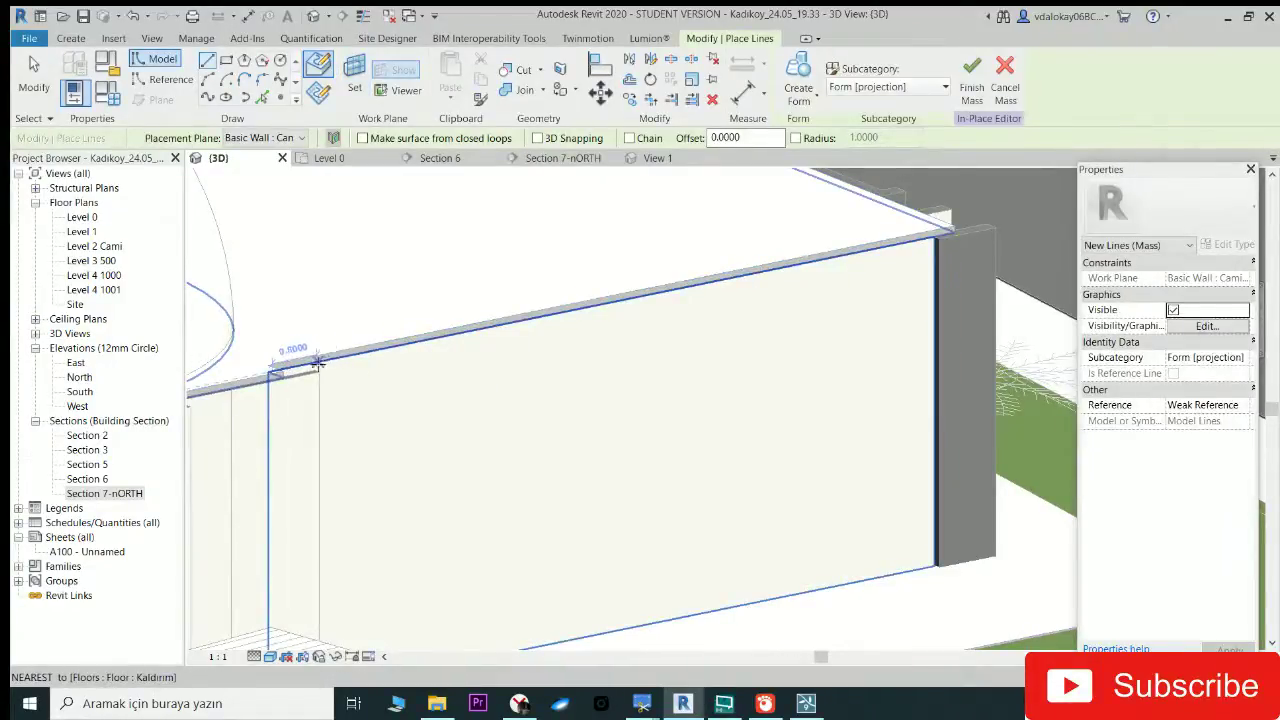
pyautogui.click(316, 362)
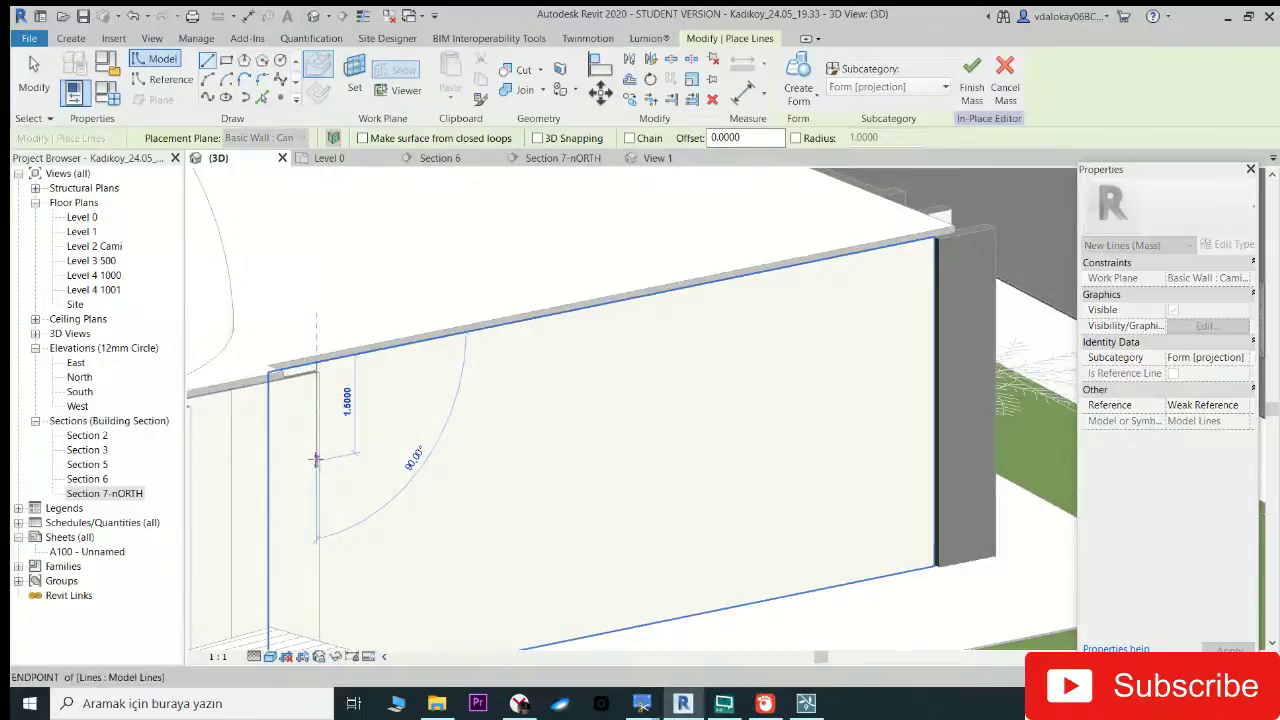
pyautogui.click(316, 460)
pyautogui.click(333, 465)
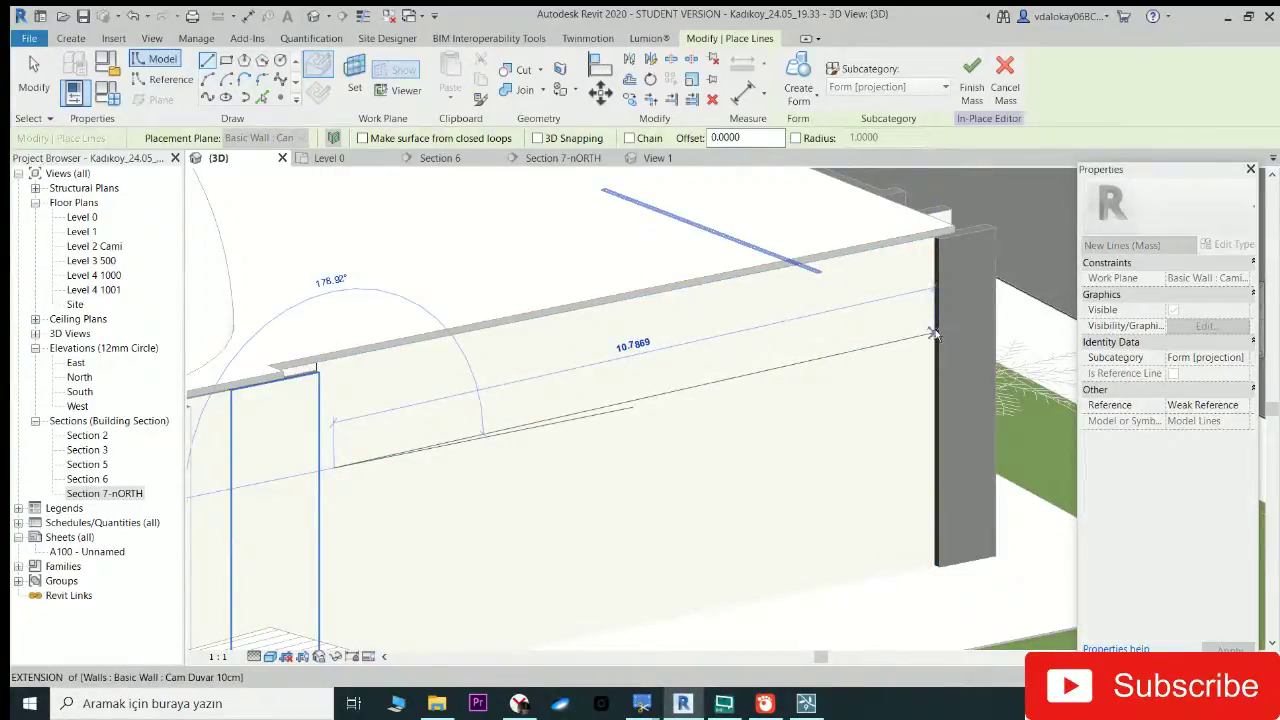
pyautogui.click(933, 333)
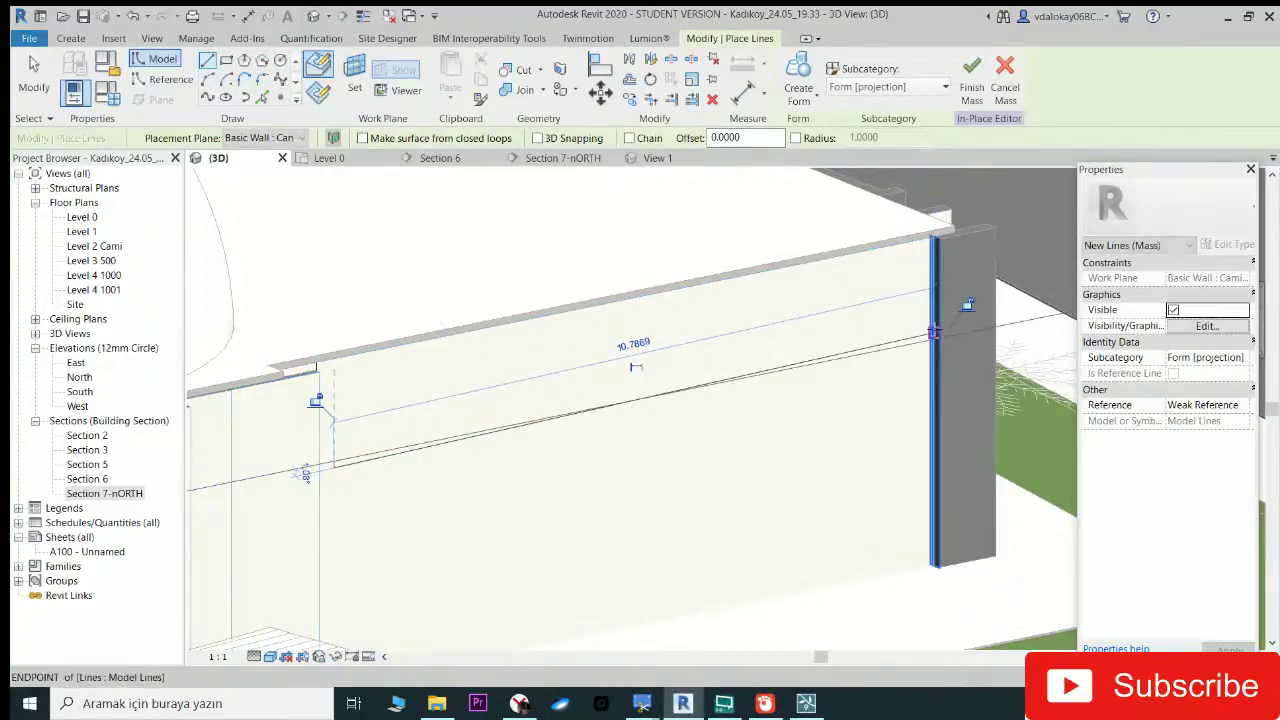
pyautogui.click(917, 241)
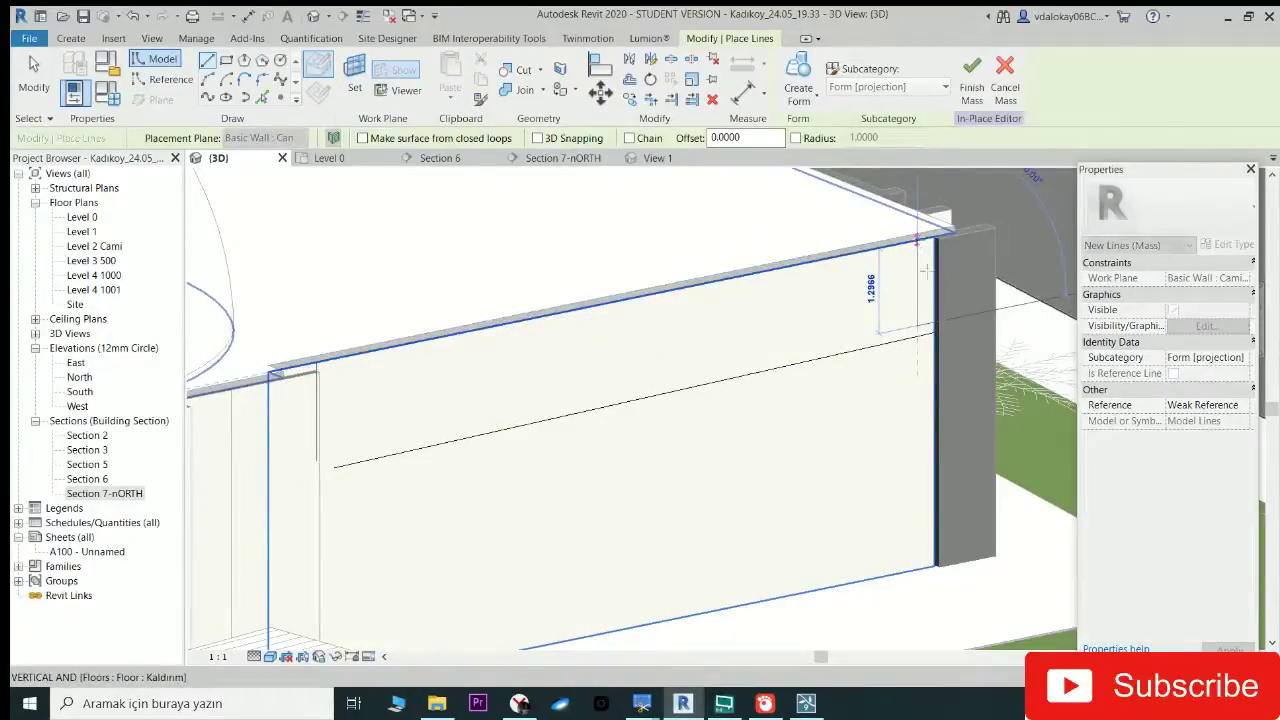
pyautogui.press('Escape')
pyautogui.press('Escape')
# Step: Delete the 10.7869-long line and the short vertical stub
pyautogui.scroll(-3, 914, 337)
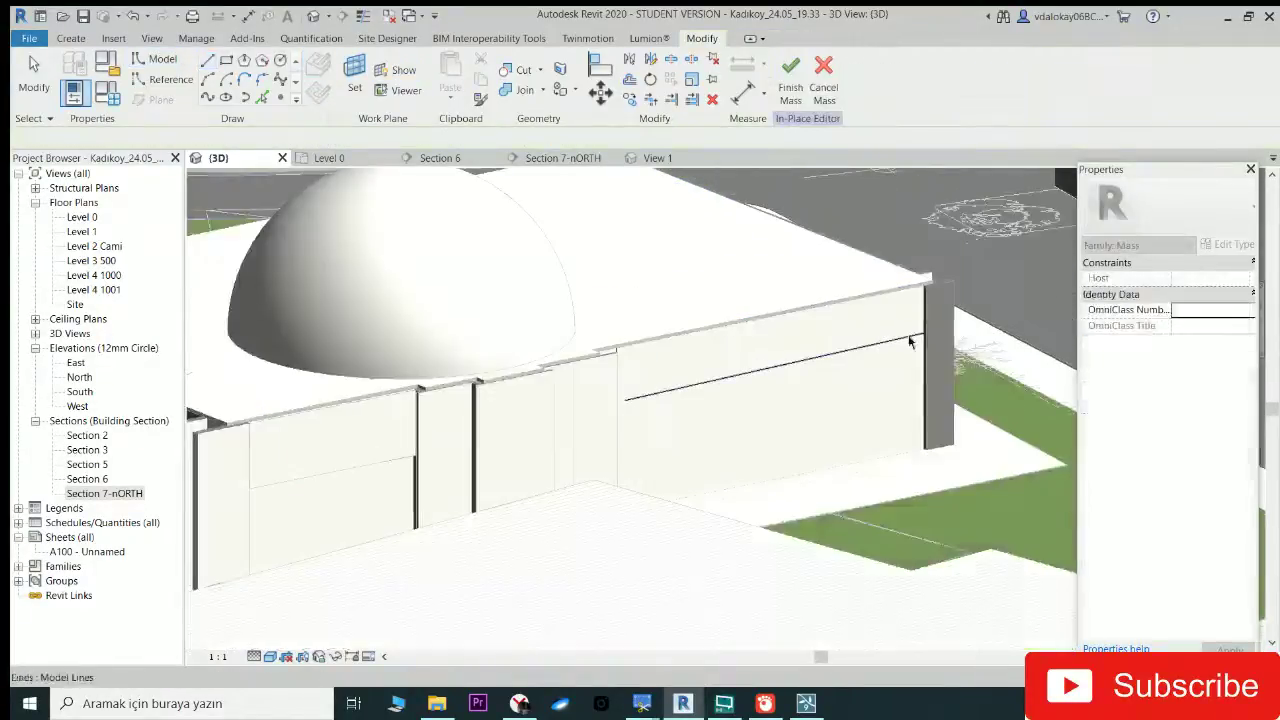
pyautogui.click(837, 352)
pyautogui.scroll(2, 837, 352)
pyautogui.scroll(2, 791, 354)
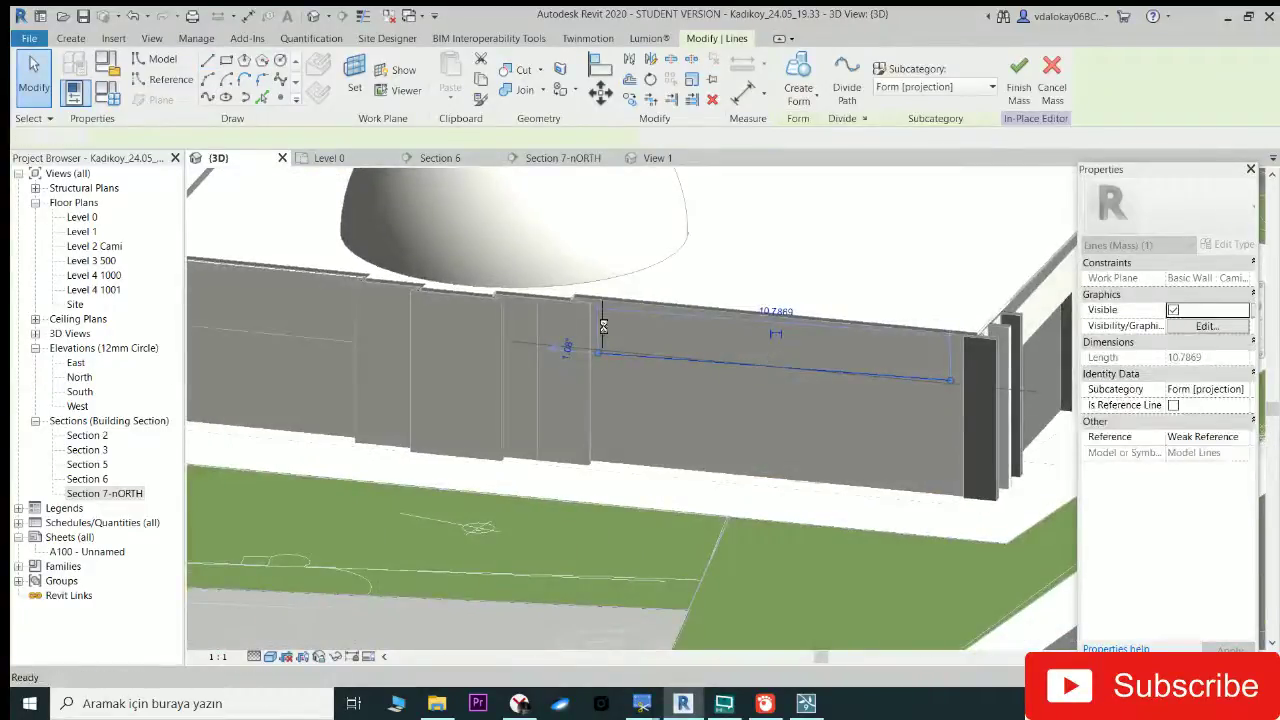
pyautogui.press('Delete')
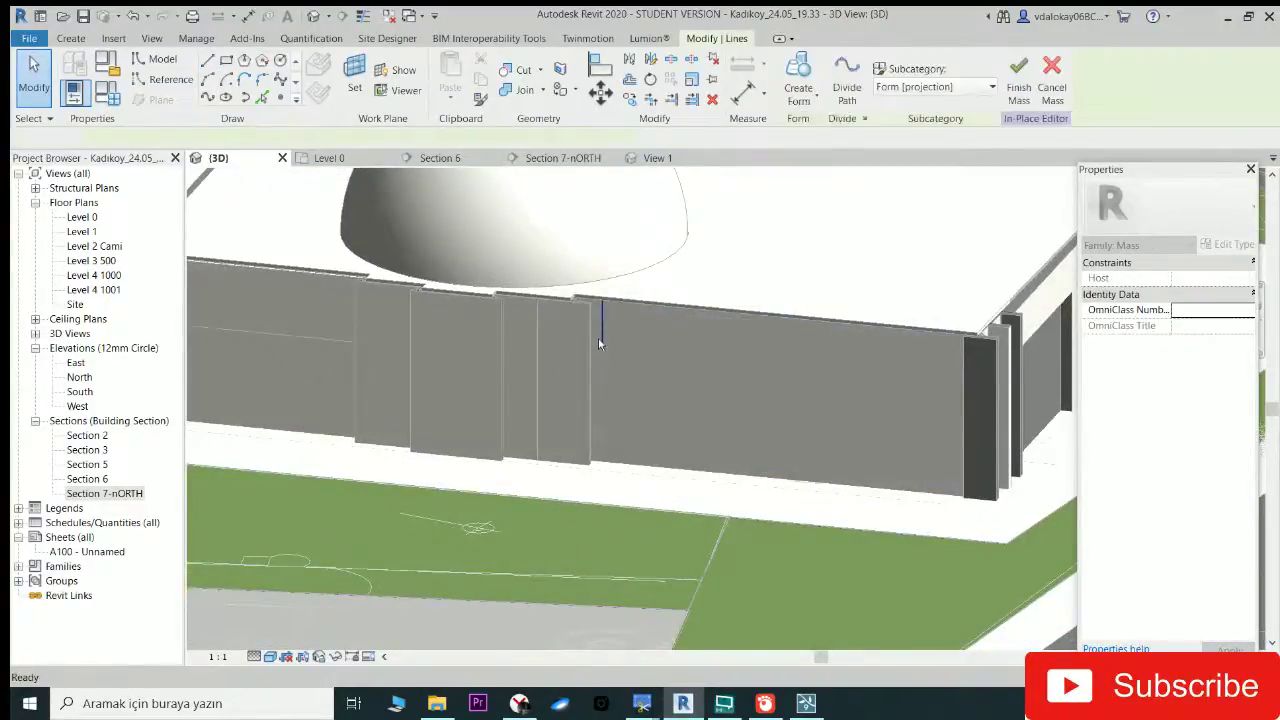
pyautogui.press('Delete')
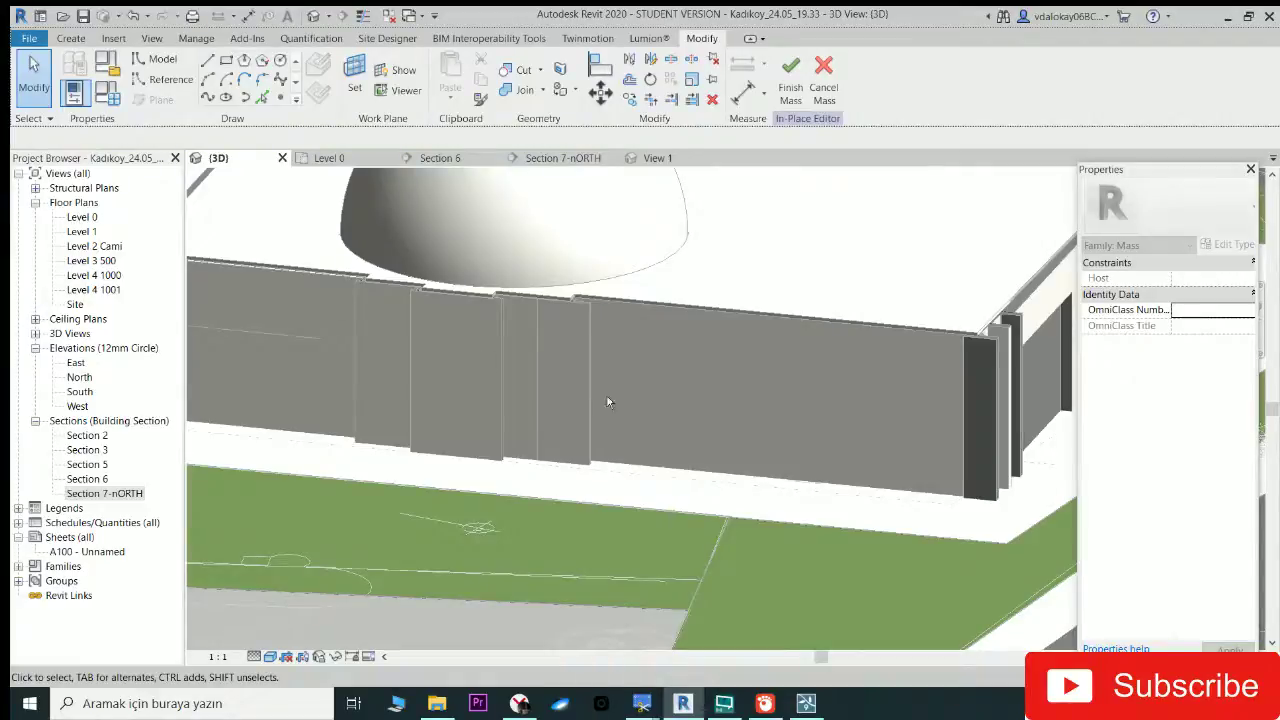
# Step: Open Section 7-nORTH and set the wall face as the work plane
pyautogui.doubleClick(130, 494)
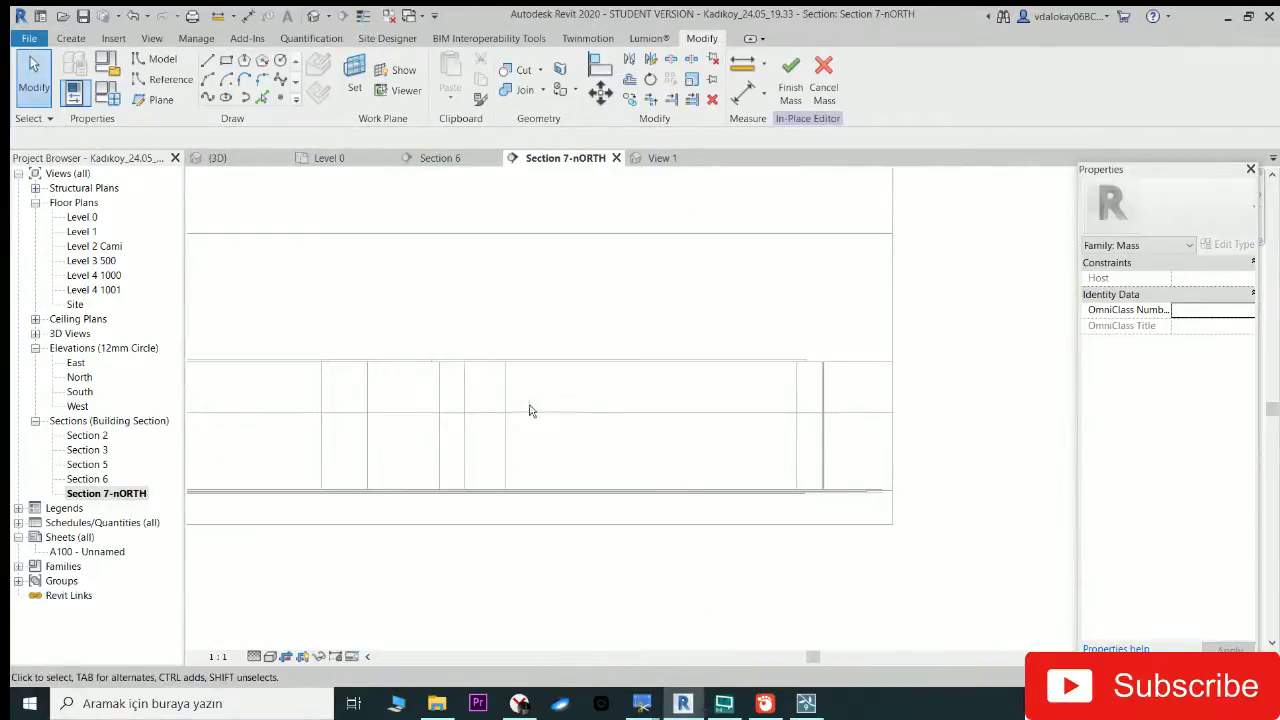
pyautogui.scroll(-2, 829, 428)
pyautogui.scroll(2, 829, 417)
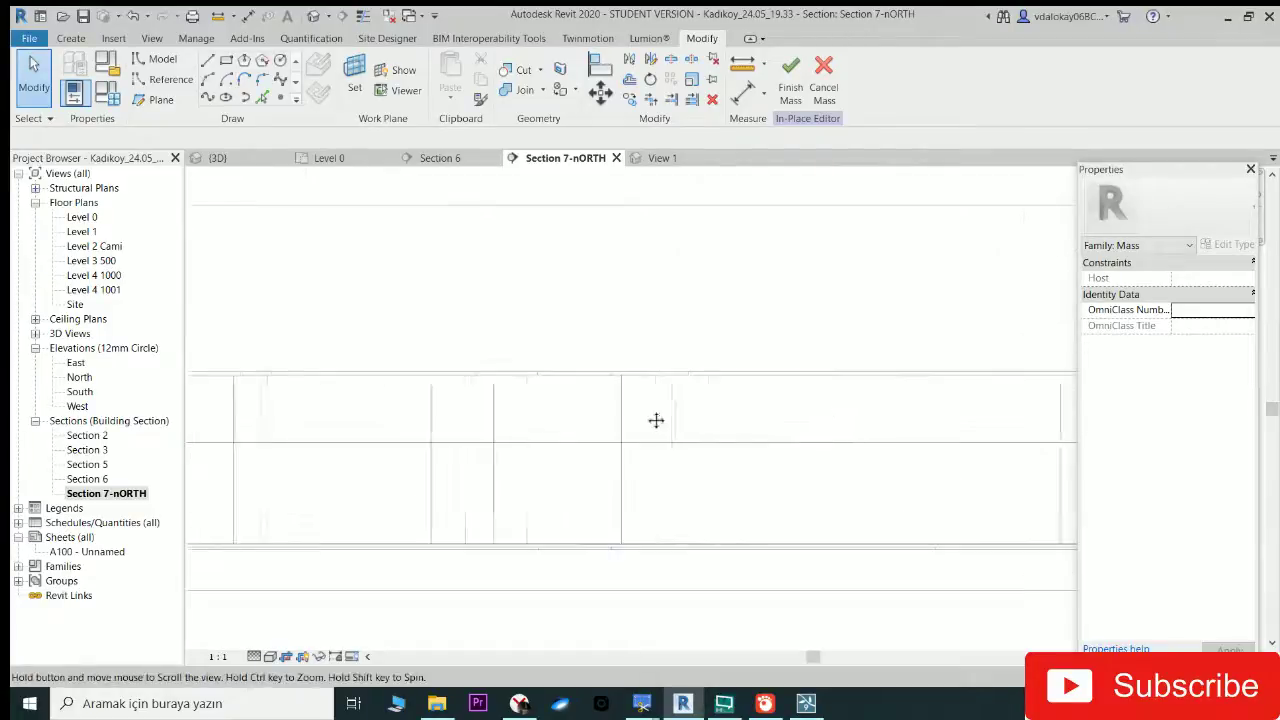
pyautogui.click(347, 76)
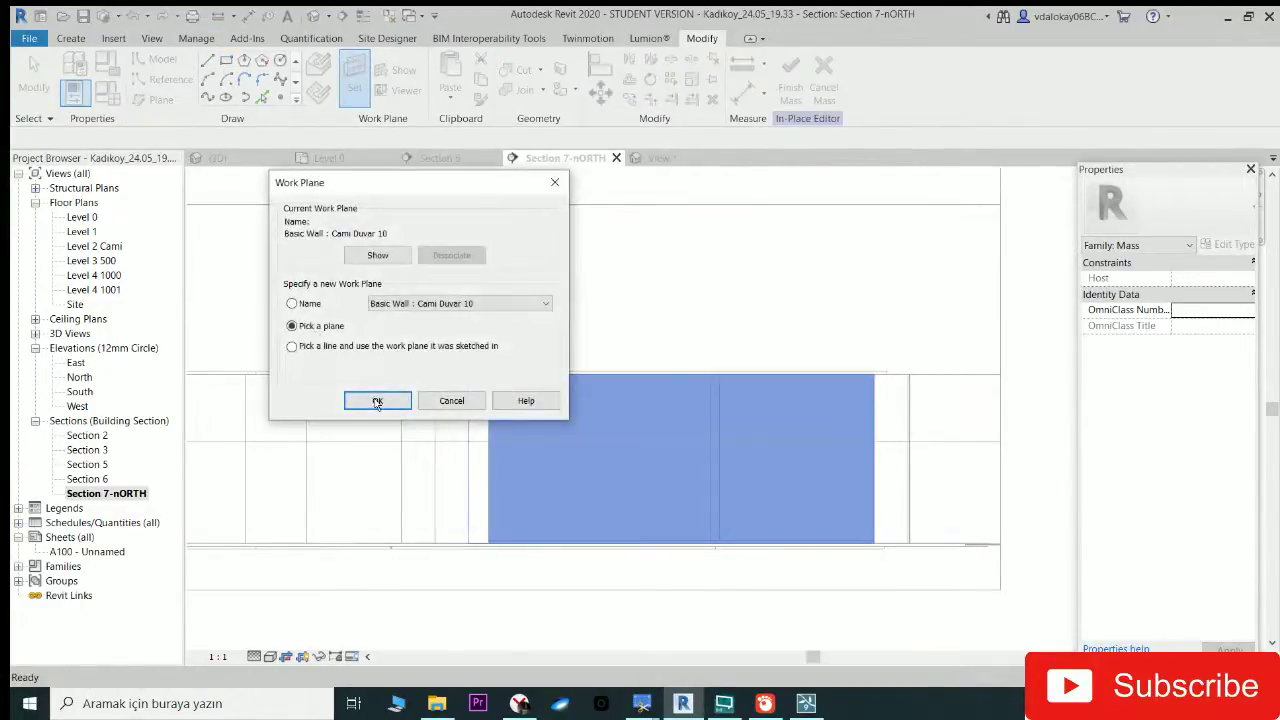
pyautogui.click(377, 401)
pyautogui.click(549, 388)
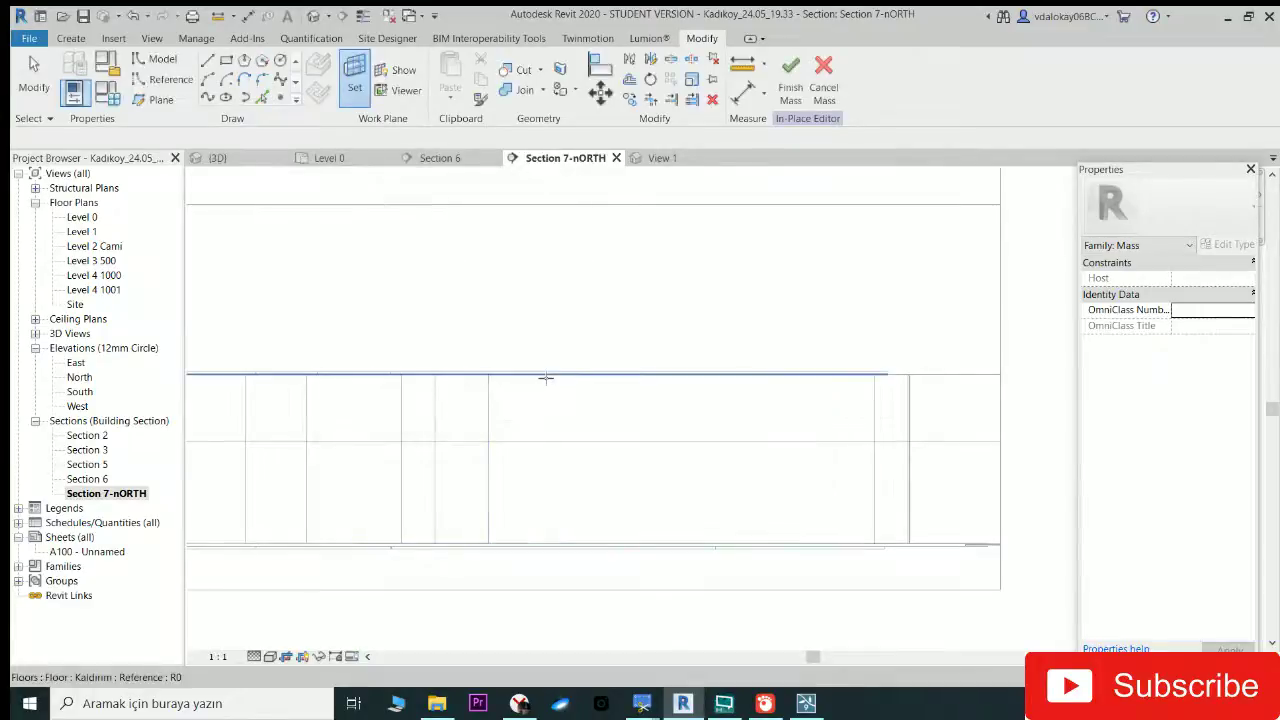
pyautogui.click(489, 427)
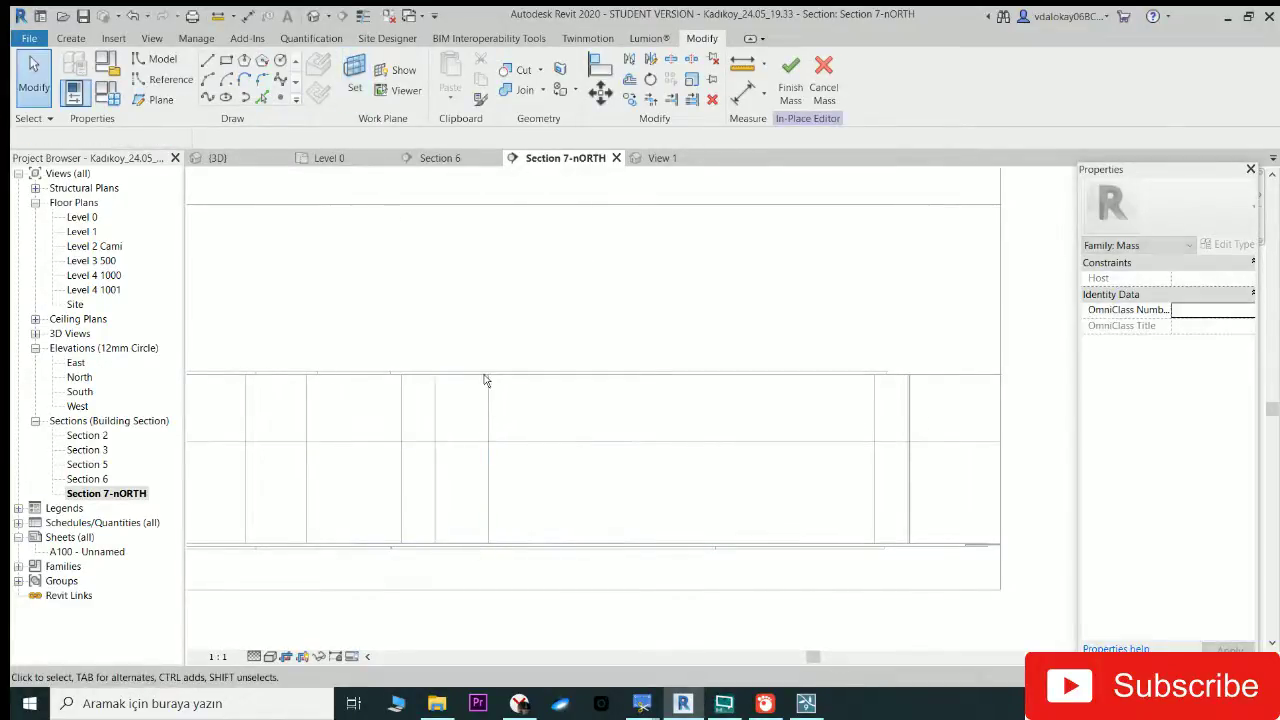
# Step: Draw a closed 0.8-deep rectangle of model lines along the wall face's top strip
pyautogui.click(208, 60)
pyautogui.click(507, 433)
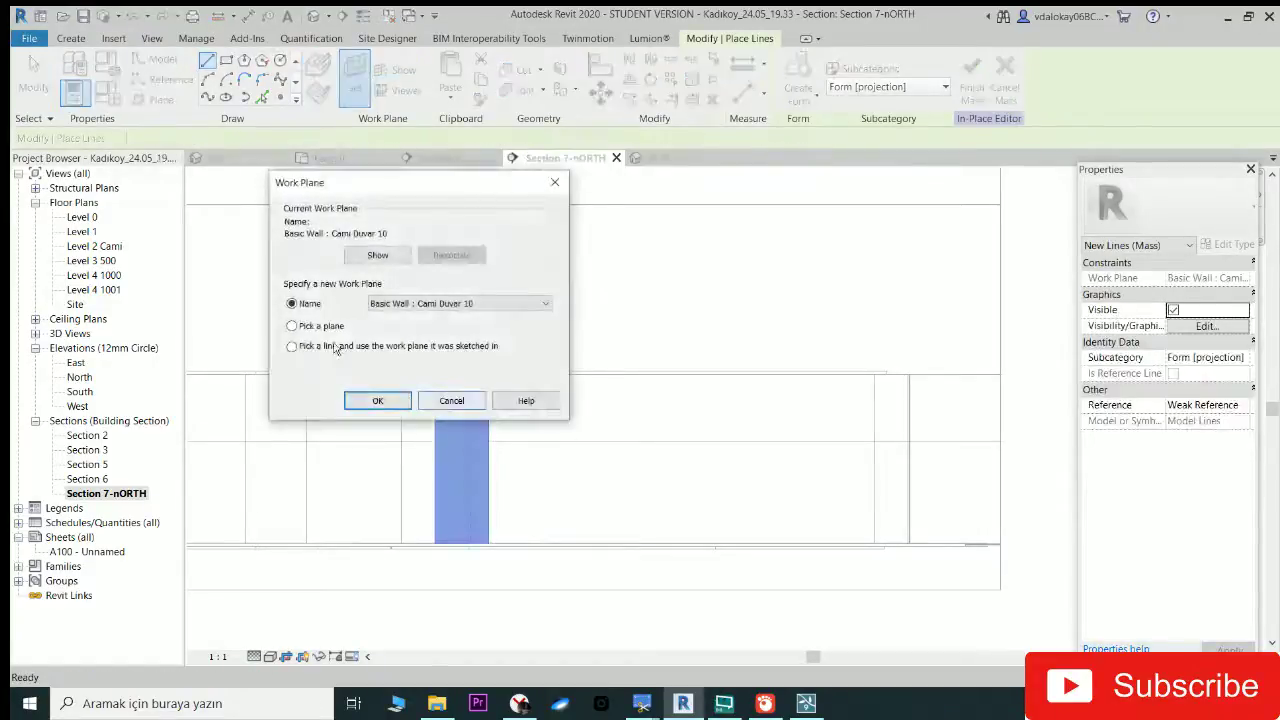
pyautogui.click(372, 404)
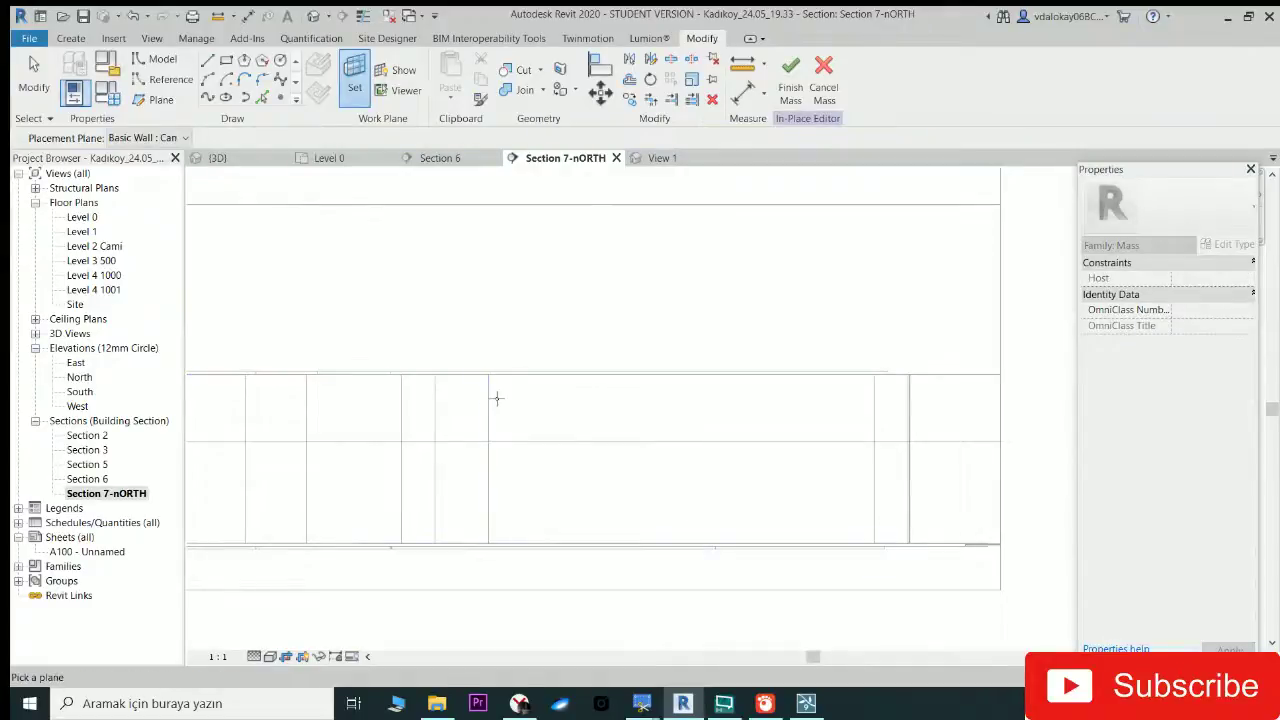
pyautogui.click(490, 402)
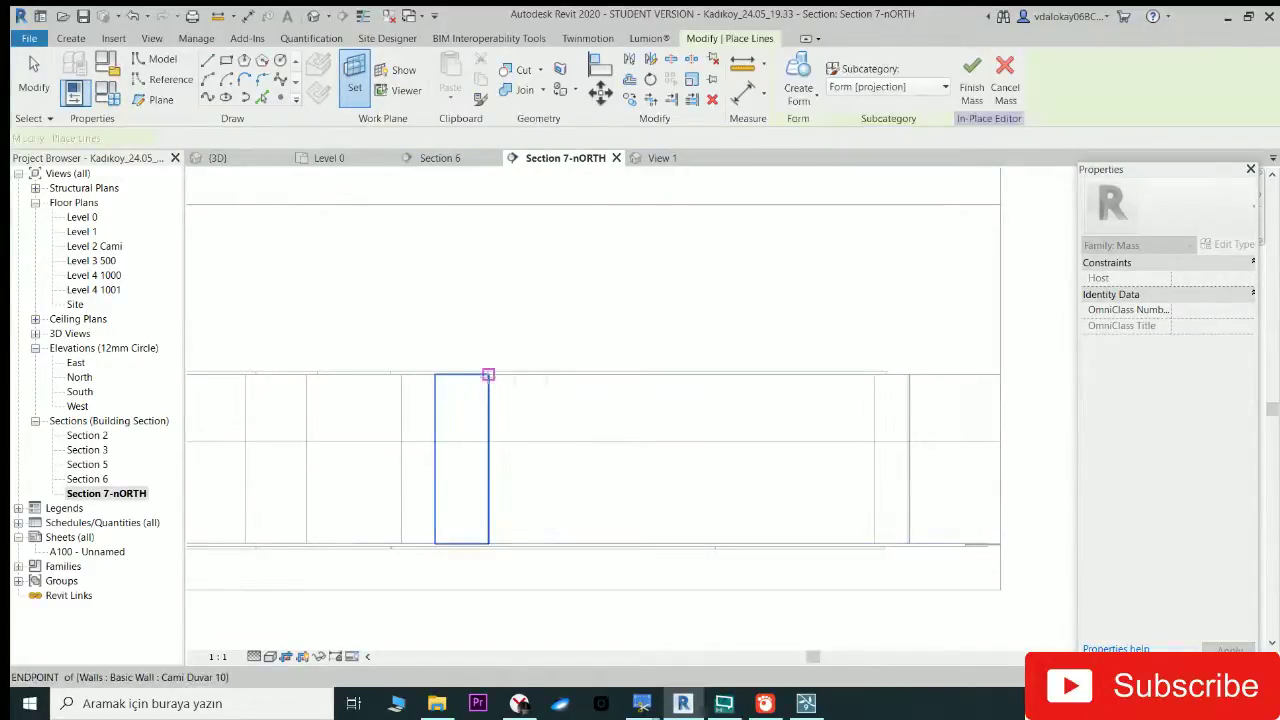
pyautogui.click(488, 375)
pyautogui.click(873, 375)
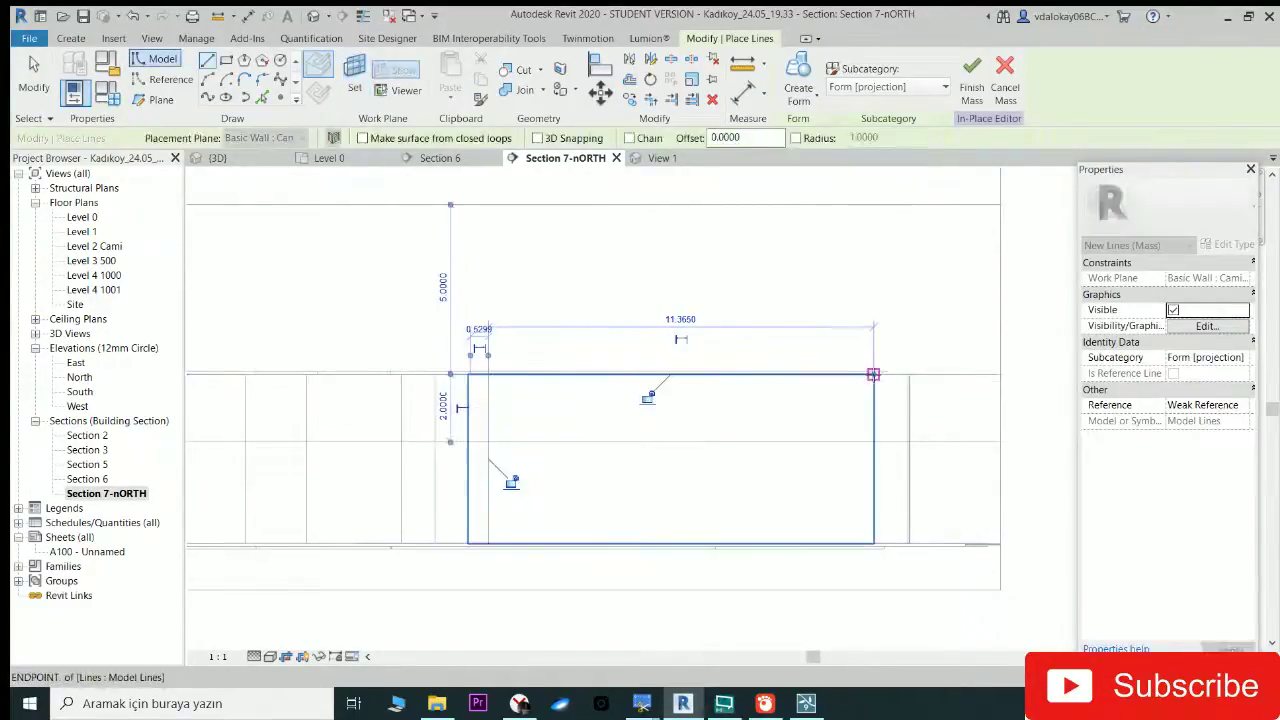
pyautogui.click(873, 421)
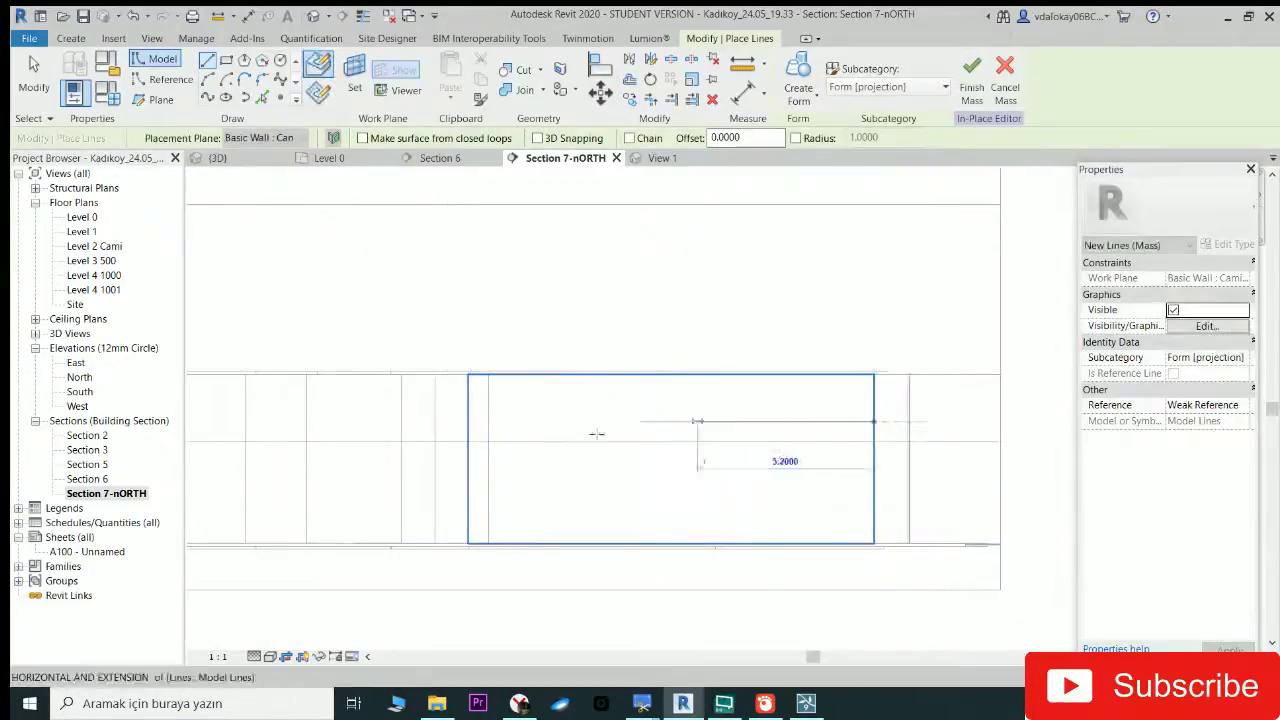
pyautogui.click(488, 421)
pyautogui.click(488, 421)
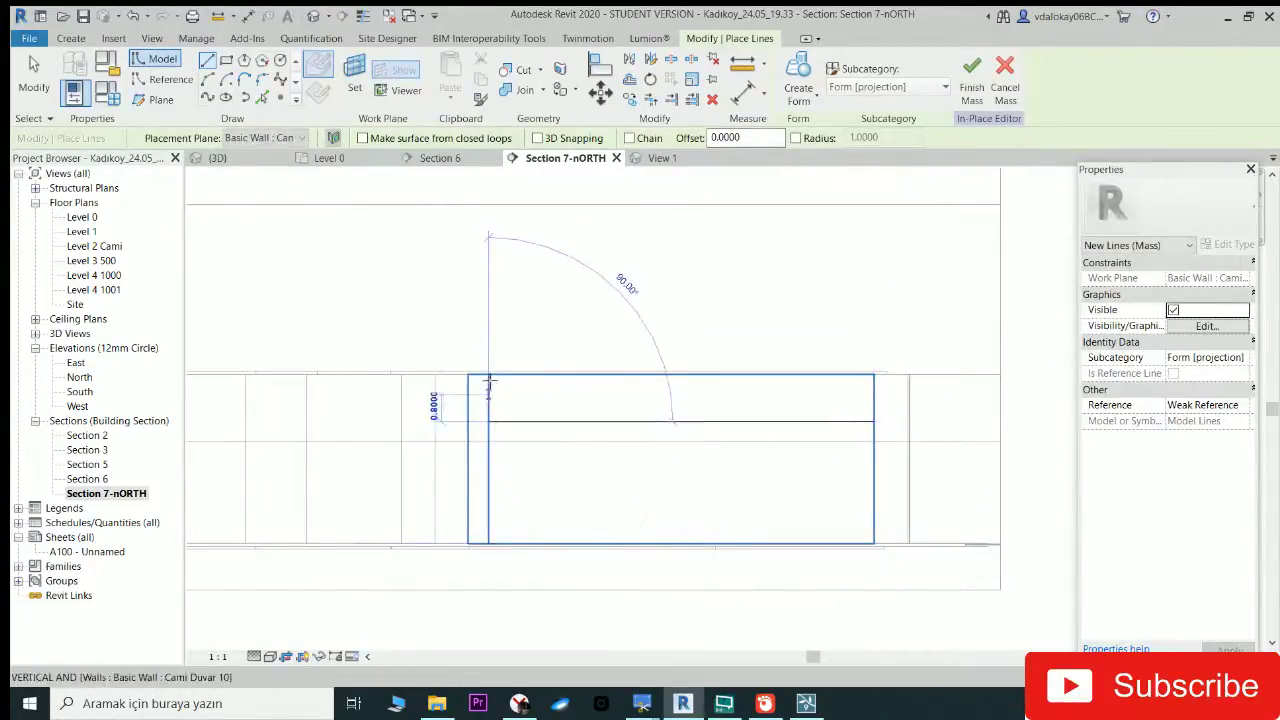
pyautogui.click(488, 375)
pyautogui.press('Escape')
pyautogui.press('Escape')
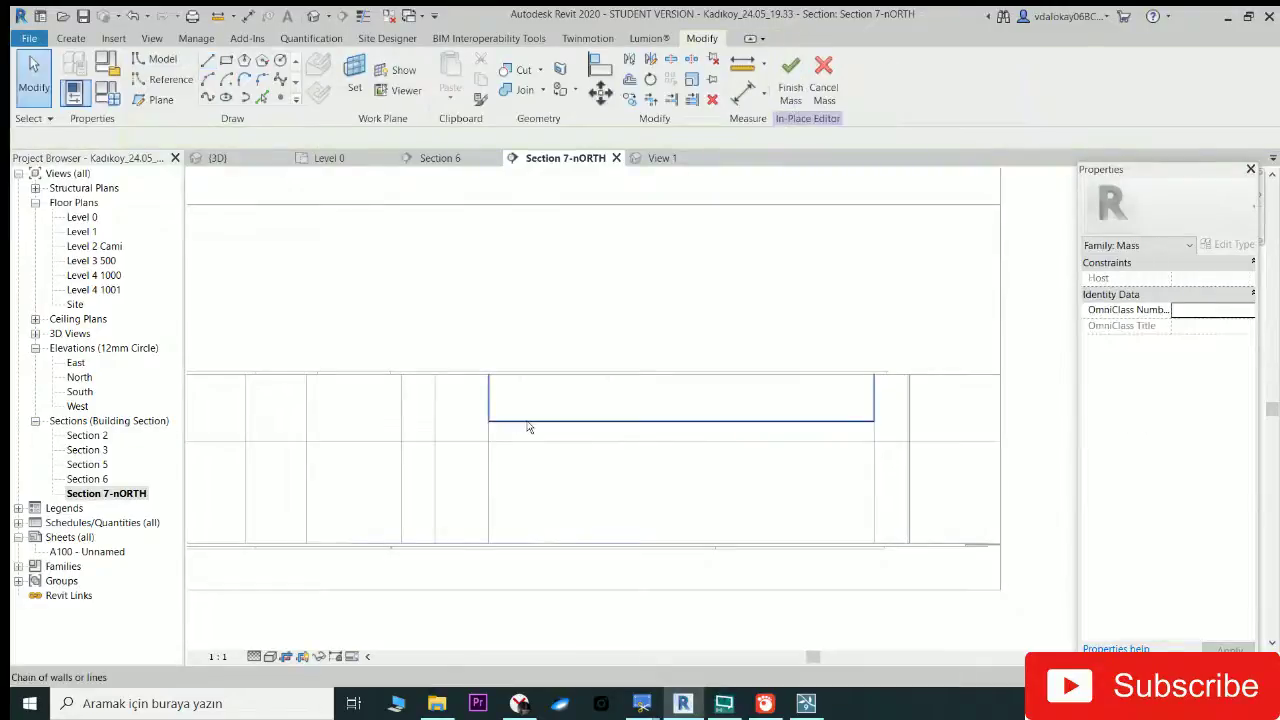
# Step: Redraw the model line along the wall's top edge with the LI command
pyautogui.press('l')
pyautogui.press('i')
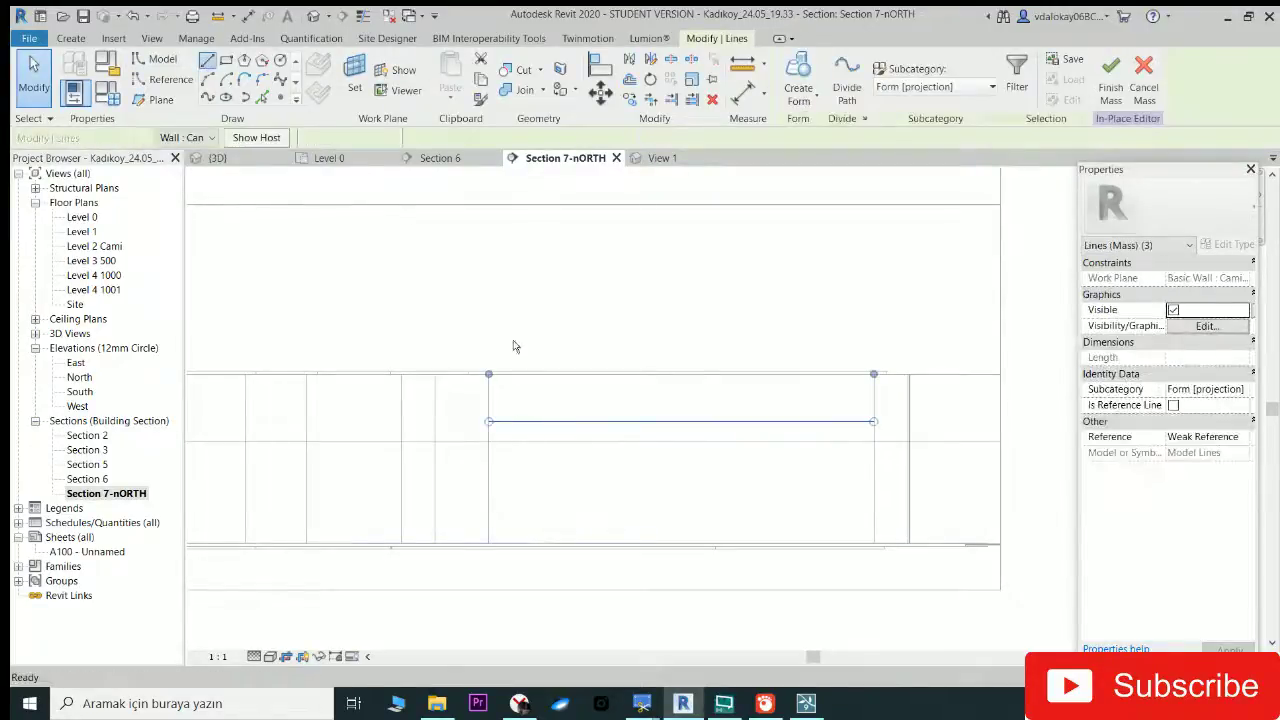
pyautogui.click(488, 375)
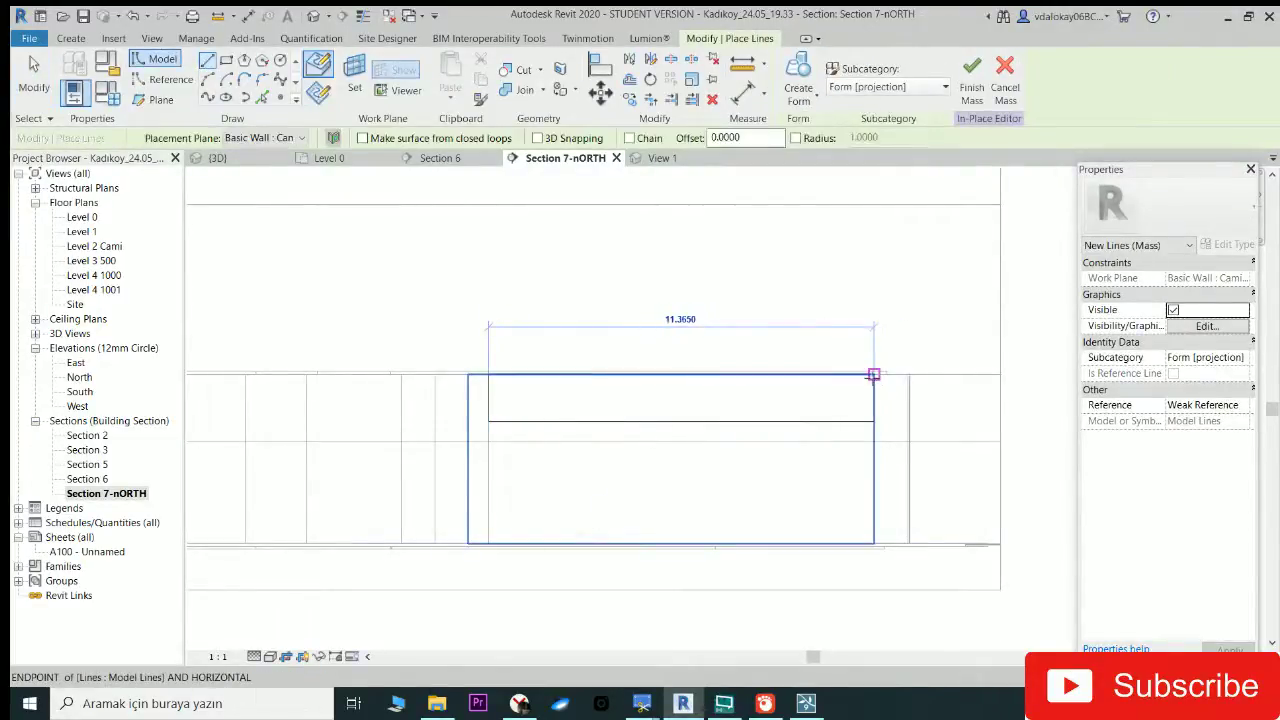
pyautogui.click(873, 375)
pyautogui.press('Escape')
pyautogui.press('Escape')
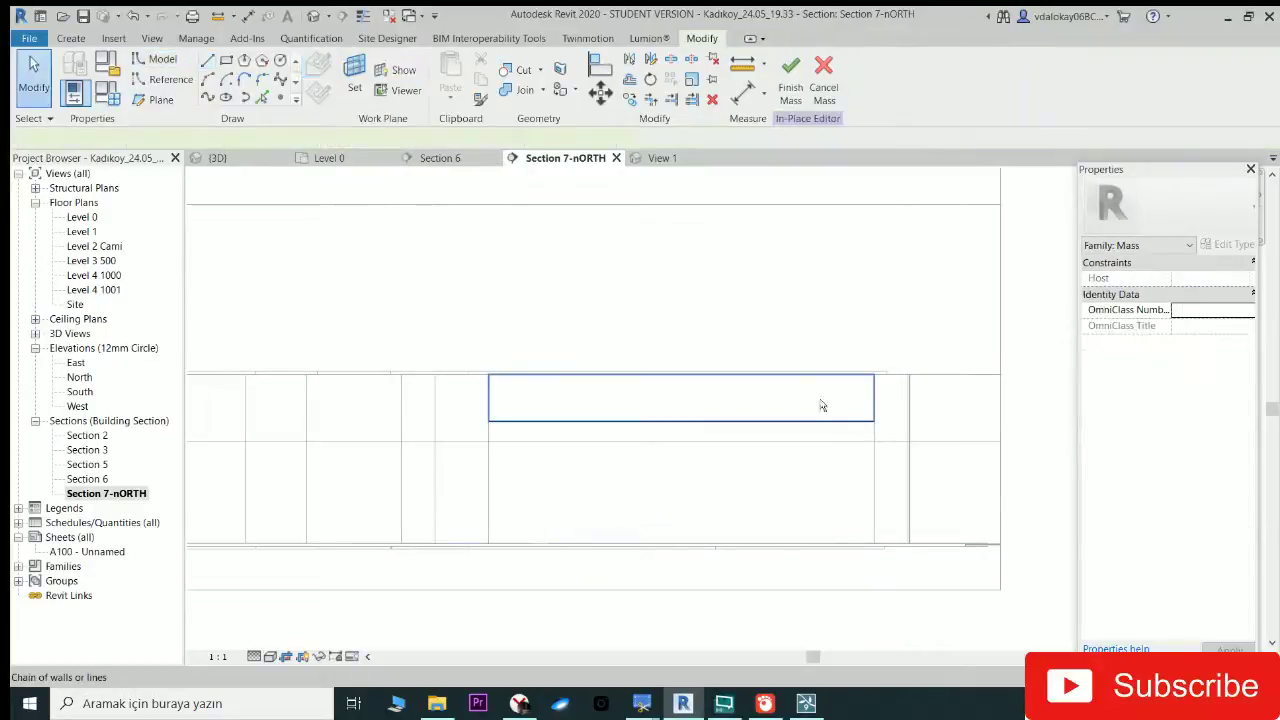
# Step: Make a solid form from the closed outline and orbit the 3D view to see it
pyautogui.click(822, 405)
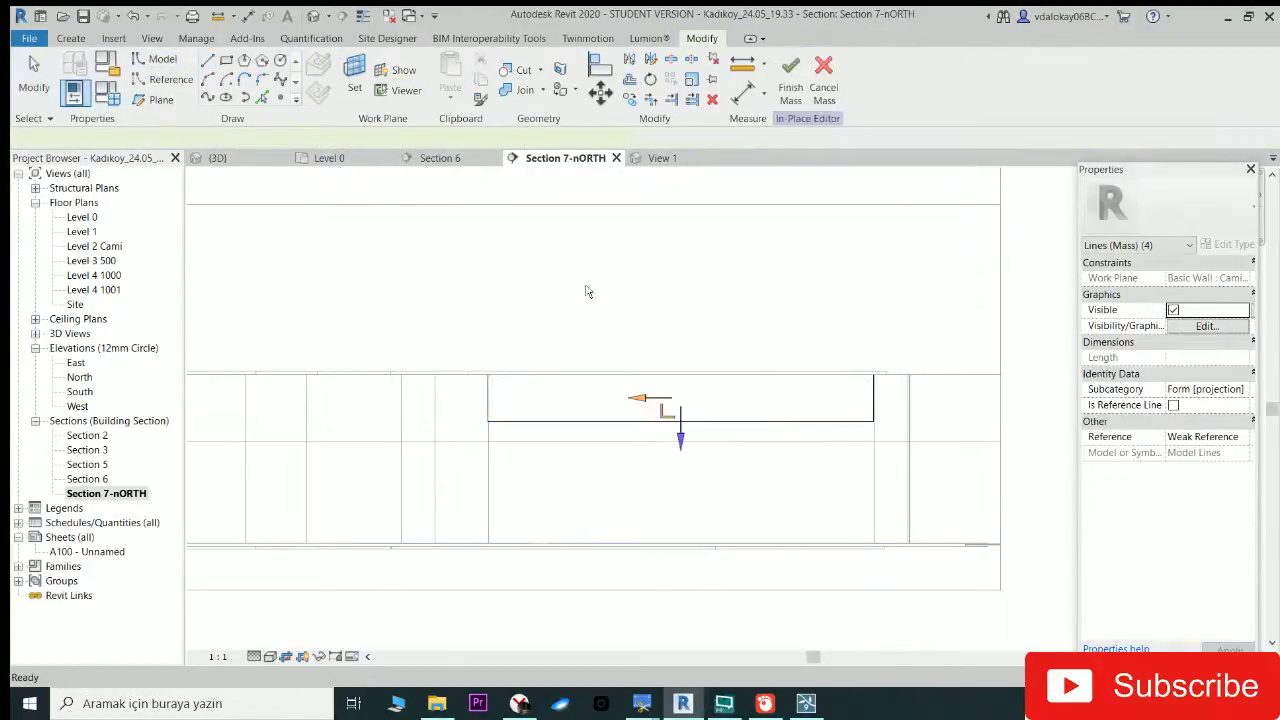
pyautogui.click(313, 16)
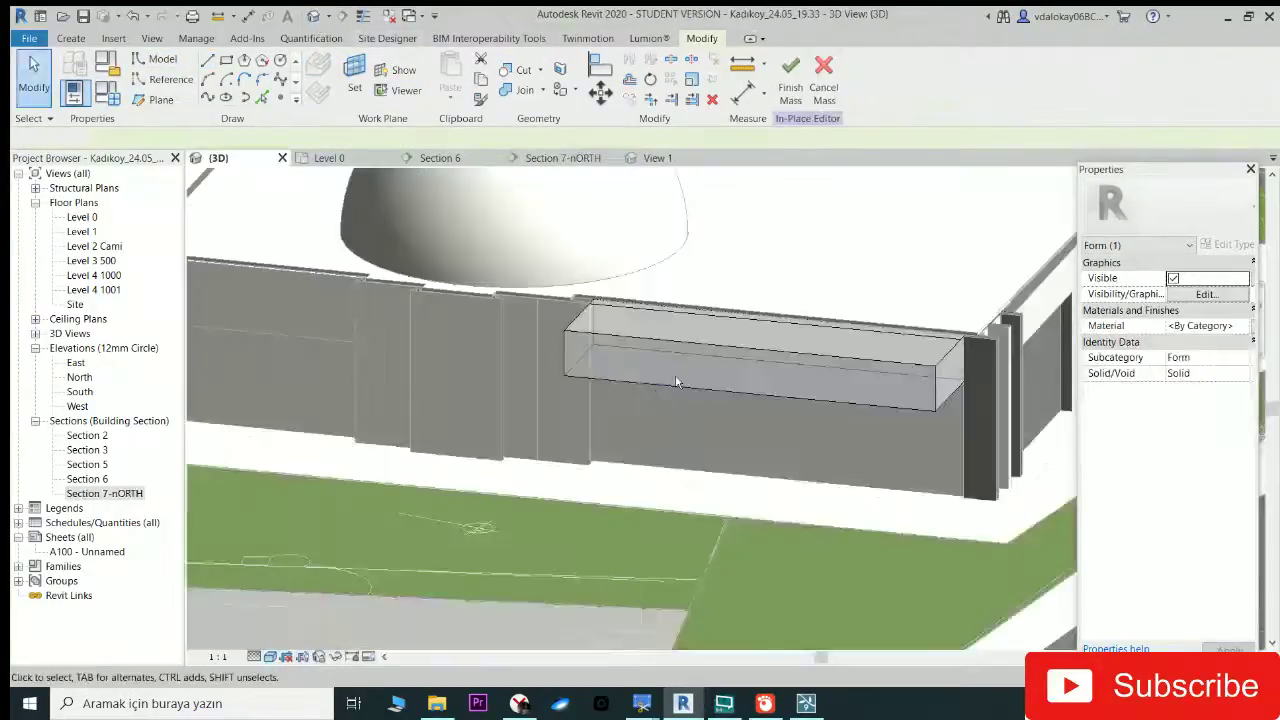
pyautogui.scroll(3, 782, 366)
pyautogui.scroll(-5, 782, 366)
pyautogui.keyDown('shift'); pyautogui.moveTo(782, 366); pyautogui.dragTo(886, 325, button='middle'); pyautogui.keyUp('shift')
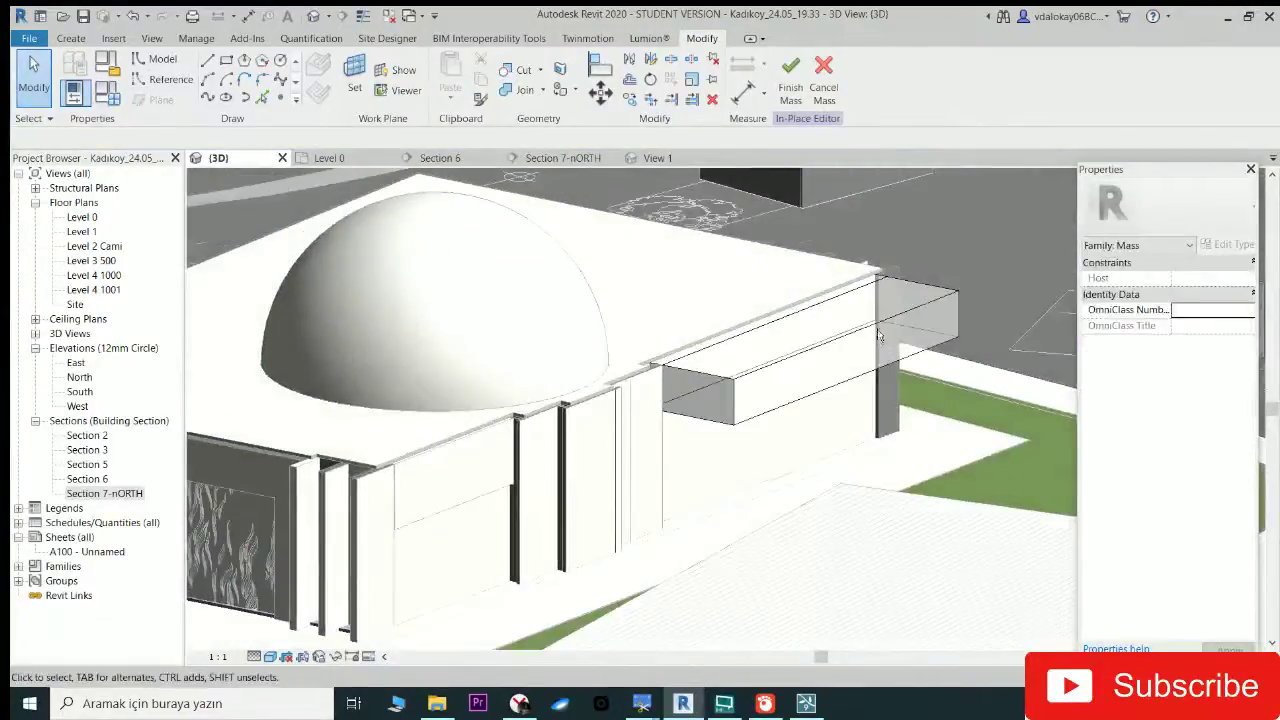
# Step: Paint the mass box face with Laminate, Ivory, Matte and orbit to check its sides
pyautogui.scroll(1, 886, 325)
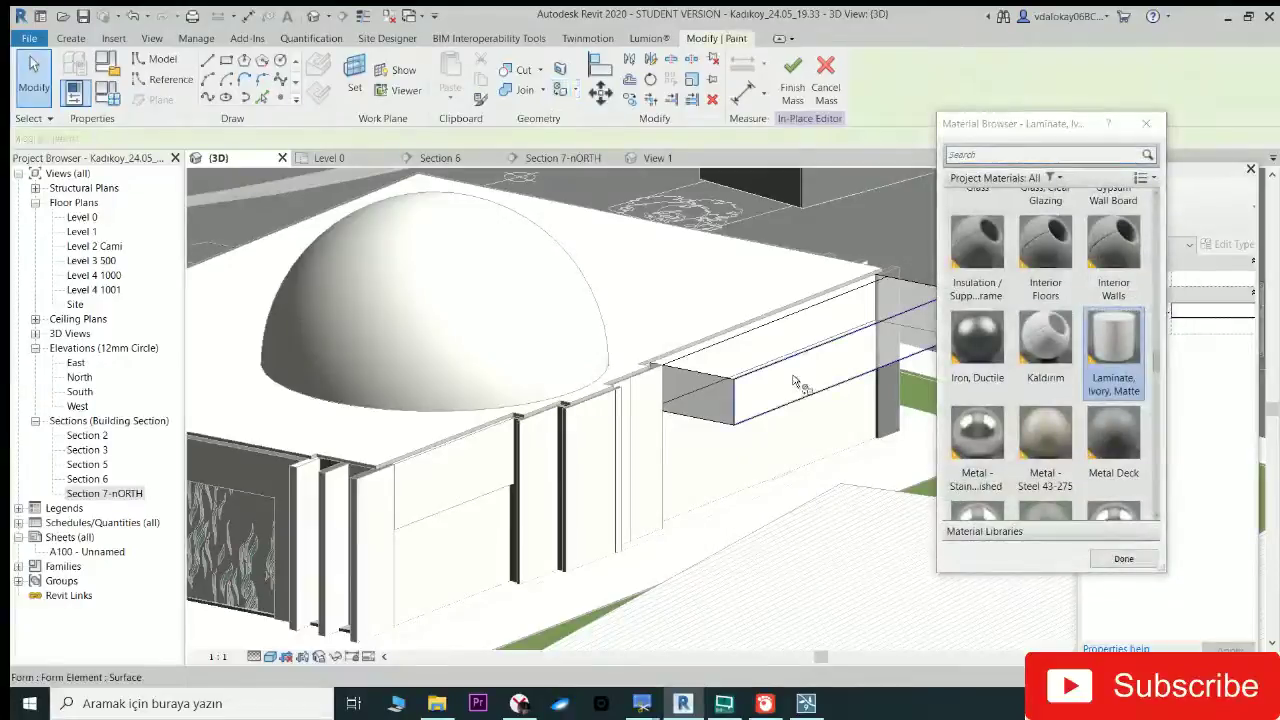
pyautogui.scroll(2, 790, 355)
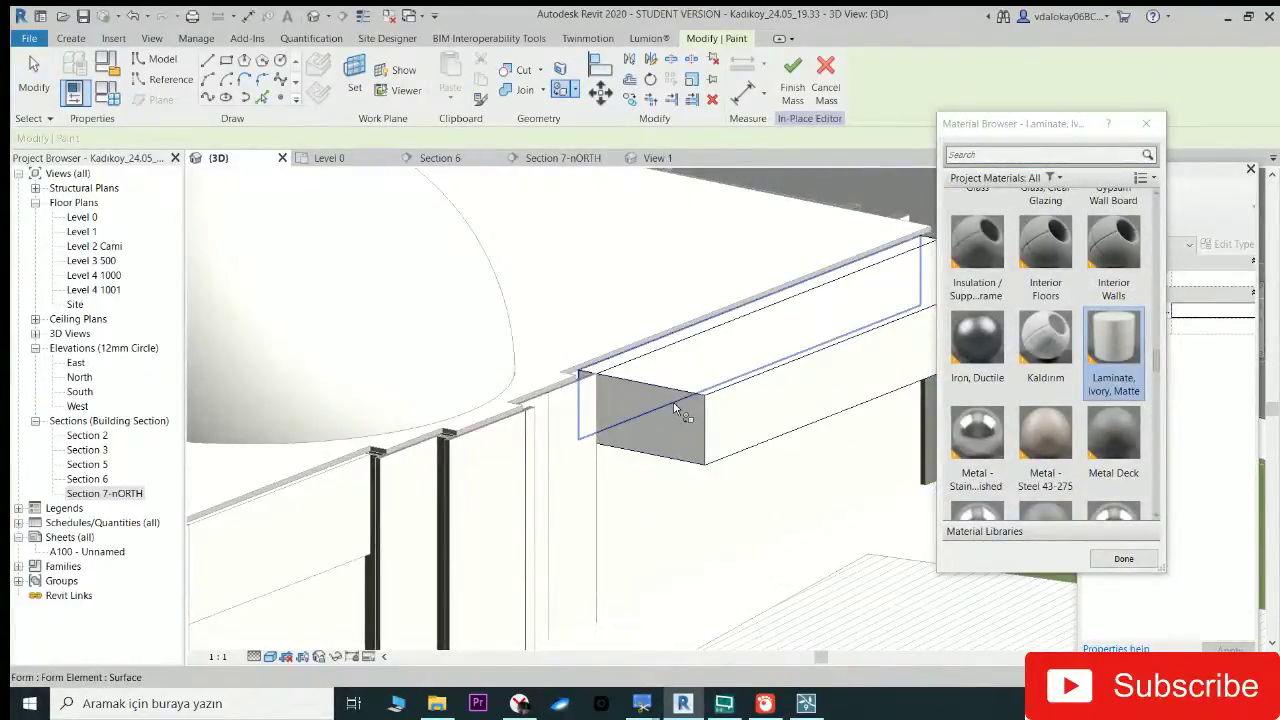
pyautogui.click(587, 408)
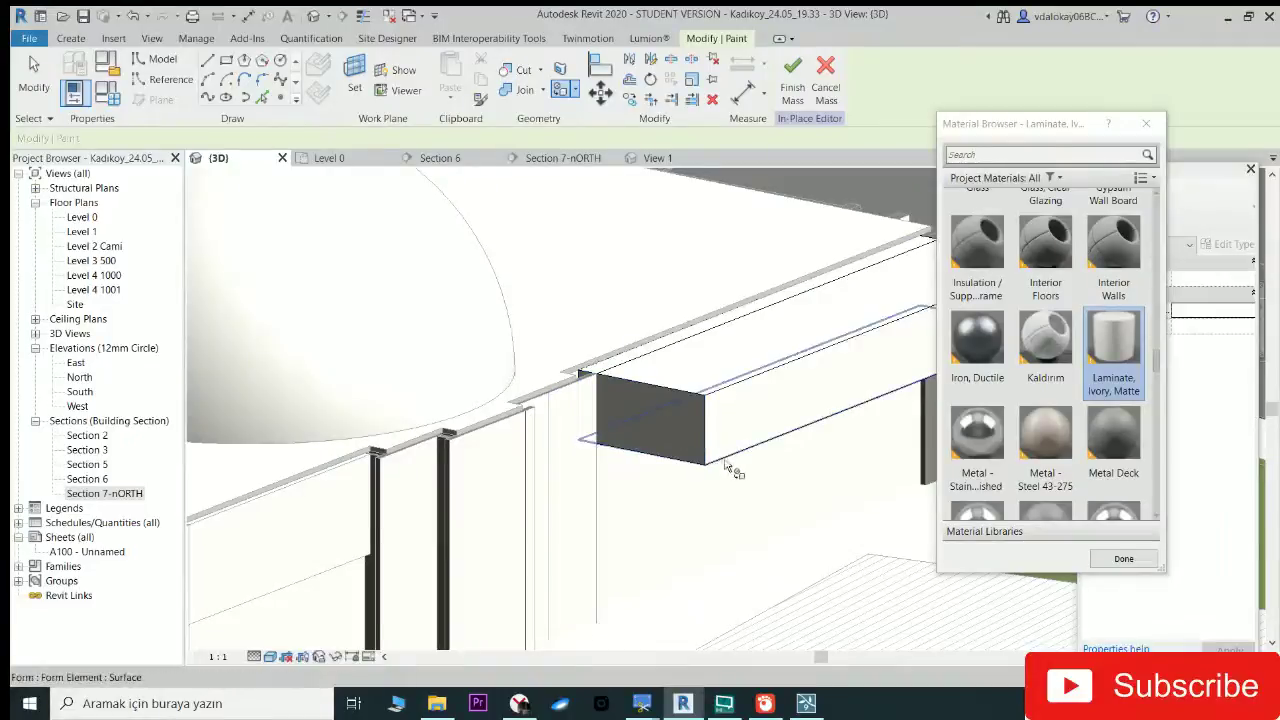
pyautogui.moveTo(716, 470)
pyautogui.keyDown('shift'); pyautogui.mouseDown(button='middle')
pyautogui.moveTo(766, 449)
pyautogui.moveTo(429, 451)
pyautogui.moveTo(828, 400)
pyautogui.moveTo(842, 374)
pyautogui.mouseUp(button='middle'); pyautogui.keyUp('shift')
# Step: Exit Paint and delete the projecting form's top face
pyautogui.press('Escape')
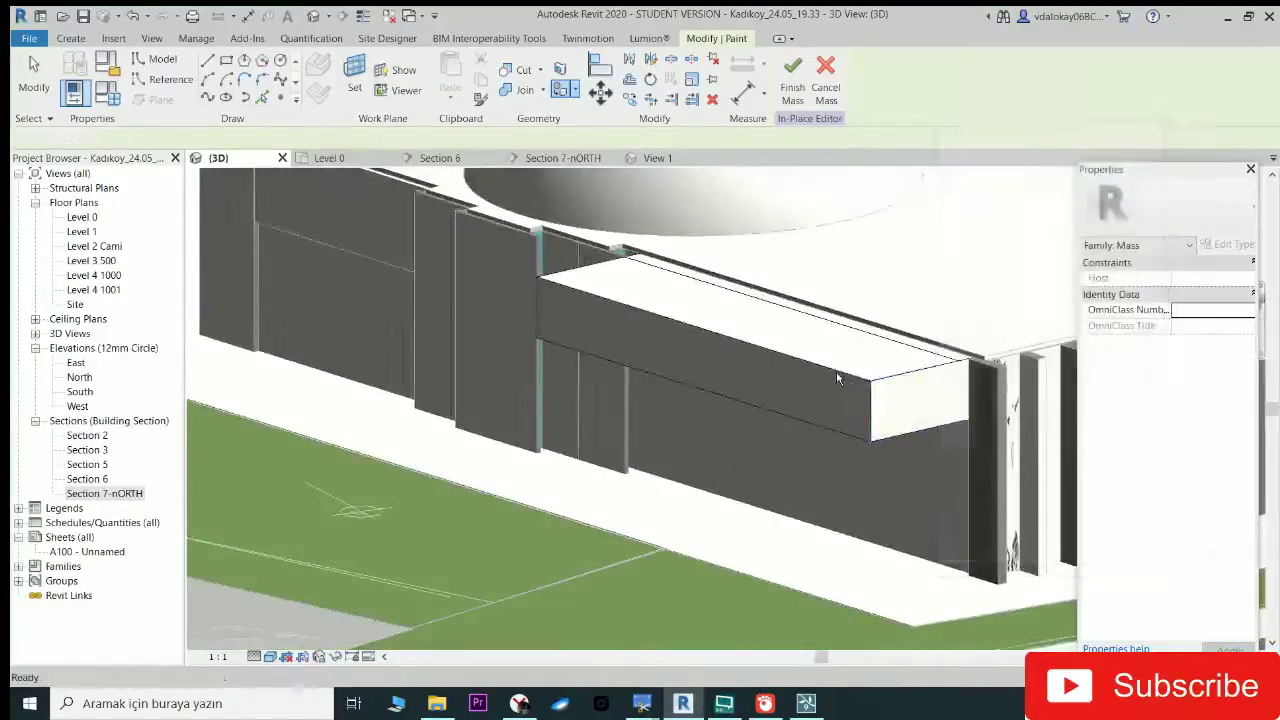
pyautogui.press('Escape')
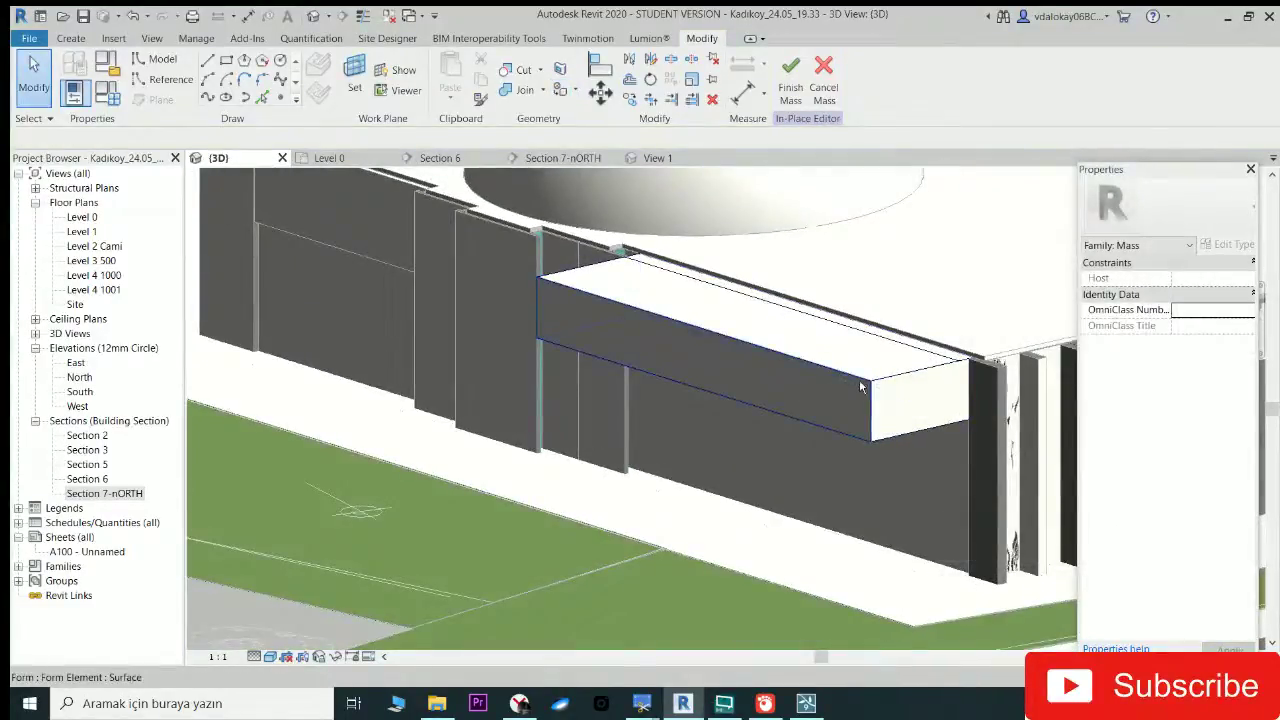
pyautogui.click(906, 391)
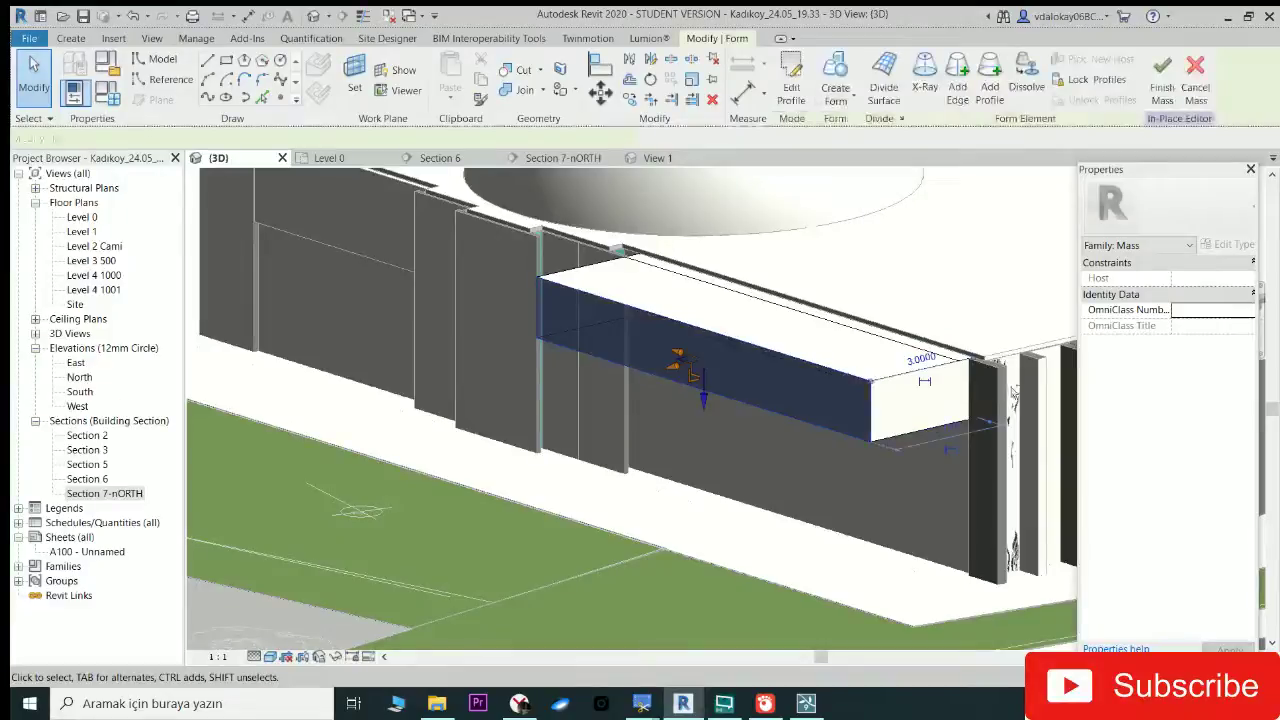
pyautogui.moveTo(808, 387)
pyautogui.keyDown('shift'); pyautogui.mouseDown(button='middle')
pyautogui.moveTo(878, 408)
pyautogui.moveTo(851, 373)
pyautogui.mouseUp(button='middle'); pyautogui.keyUp('shift')
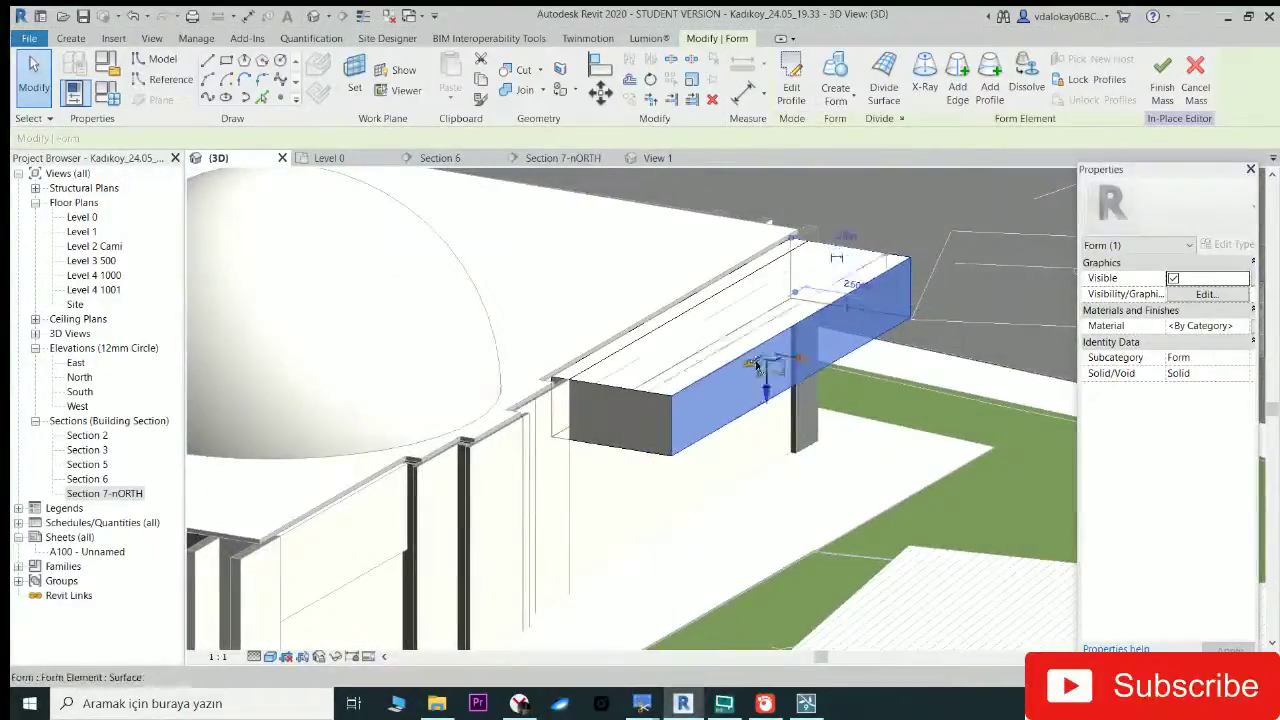
pyautogui.click(705, 356)
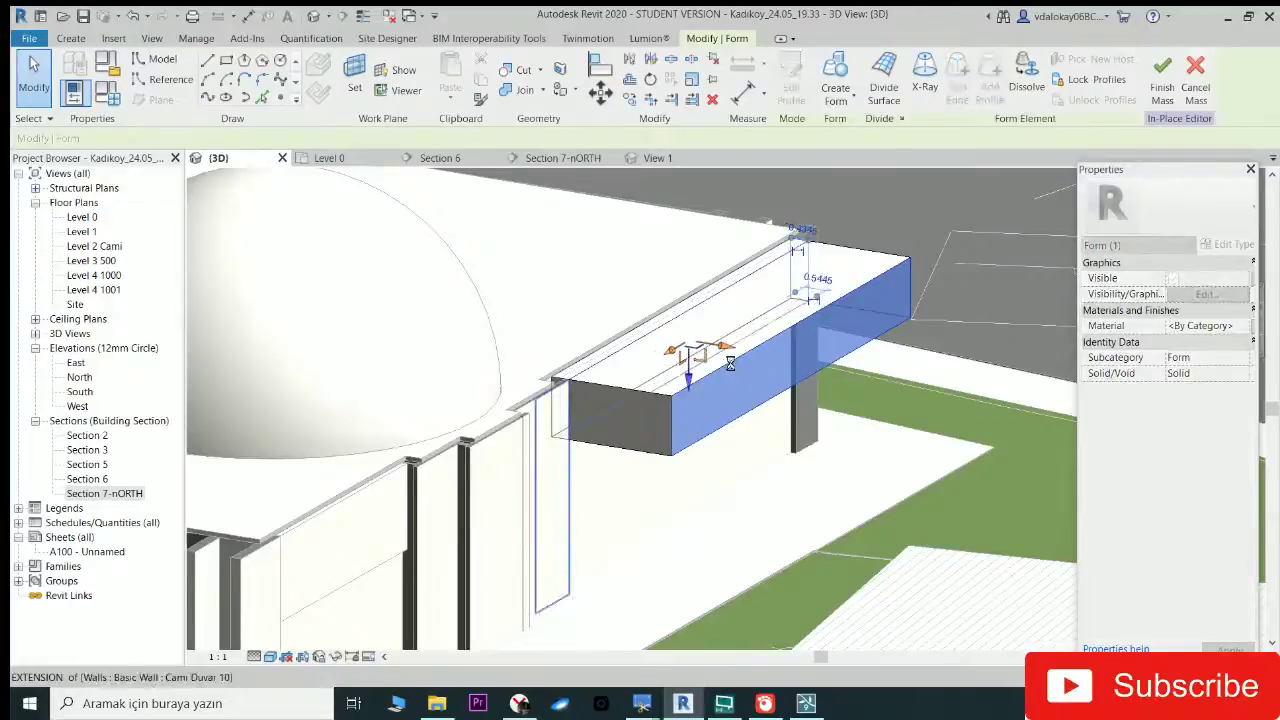
pyautogui.press('Delete')
pyautogui.scroll(3, 737, 371)
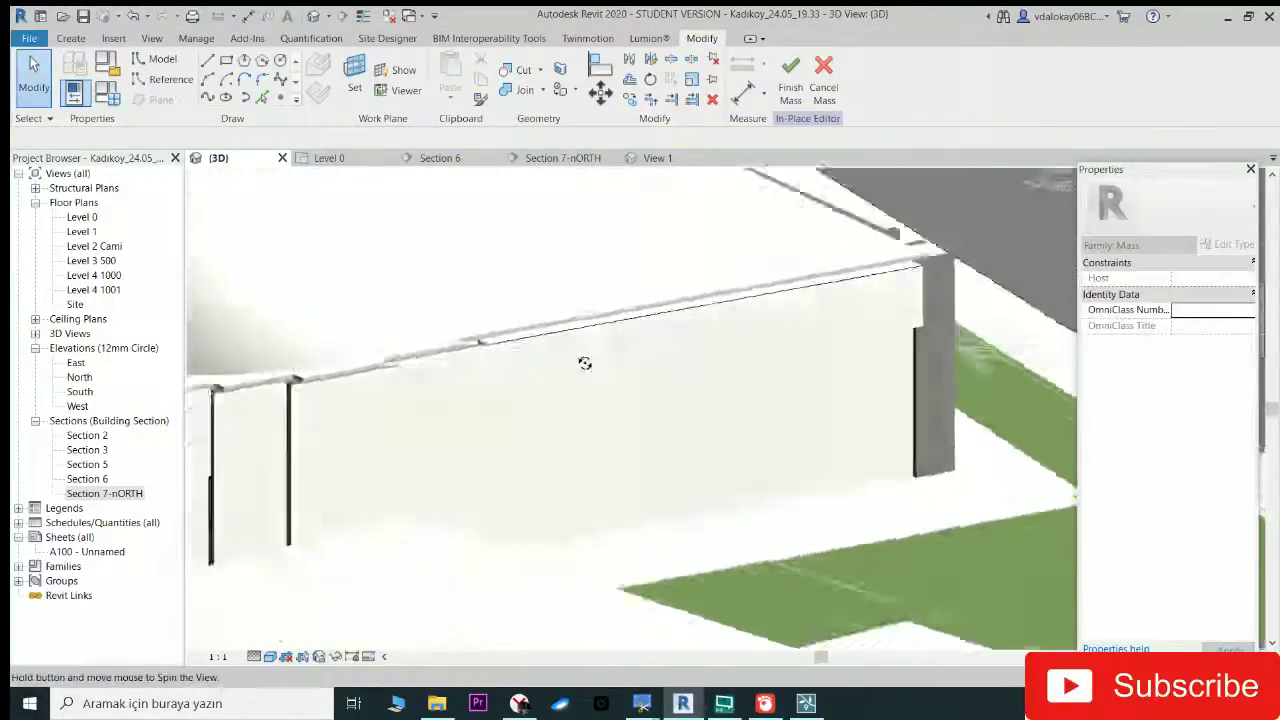
pyautogui.scroll(3, 586, 363)
pyautogui.keyDown('shift'); pyautogui.moveTo(970, 350); pyautogui.dragTo(1010, 310, button='middle'); pyautogui.keyUp('shift')
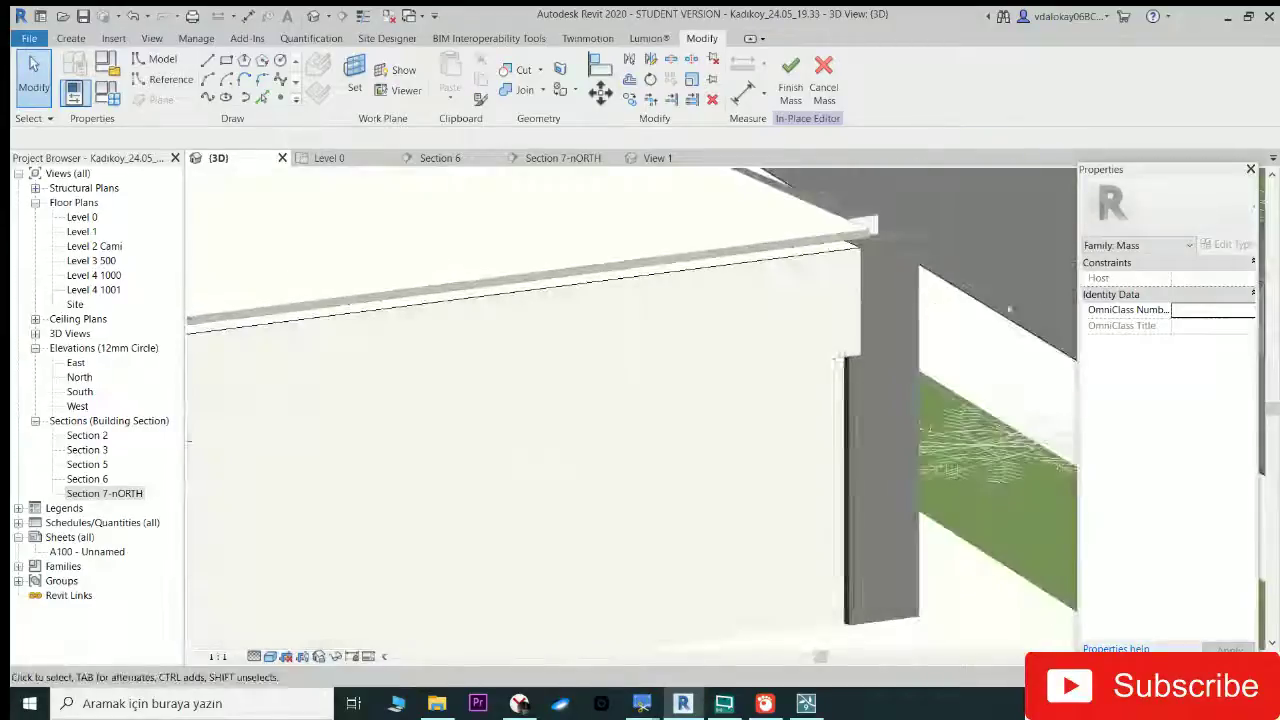
pyautogui.scroll(-3, 632, 343)
pyautogui.scroll(-2, 754, 380)
pyautogui.keyDown('shift'); pyautogui.moveTo(754, 380); pyautogui.dragTo(720, 337, button='middle'); pyautogui.keyUp('shift')
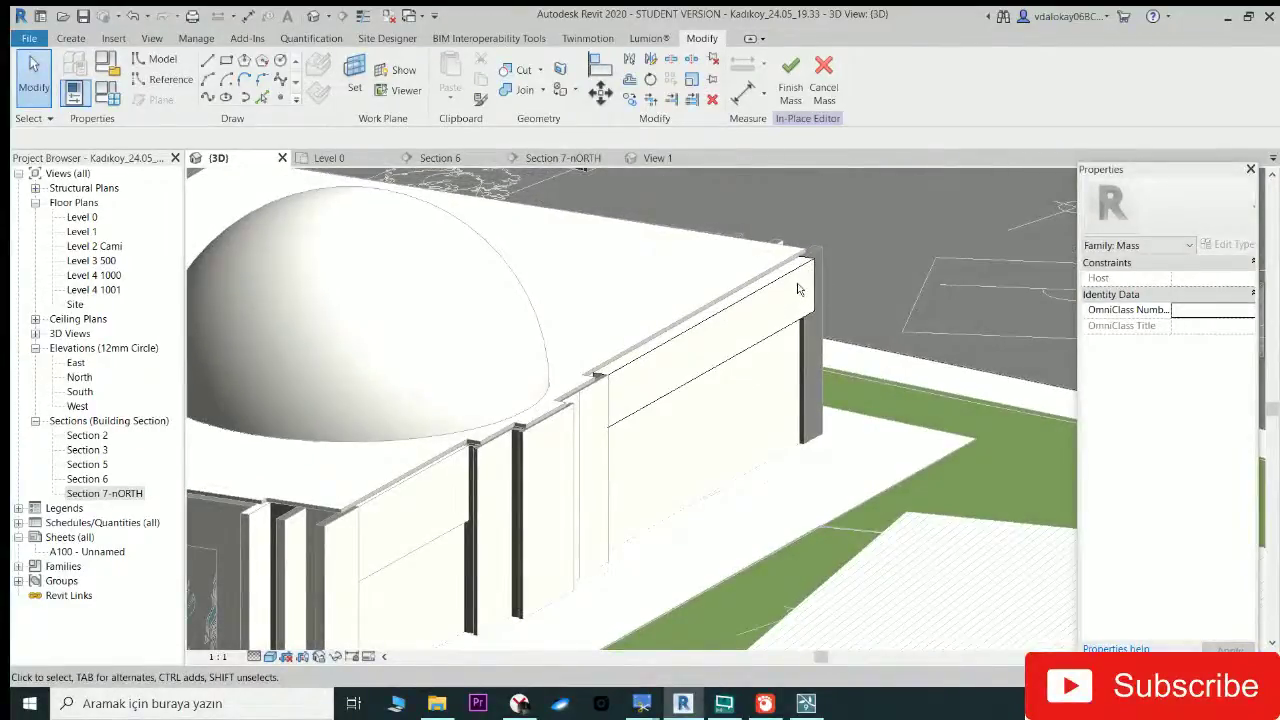
pyautogui.scroll(3, 797, 284)
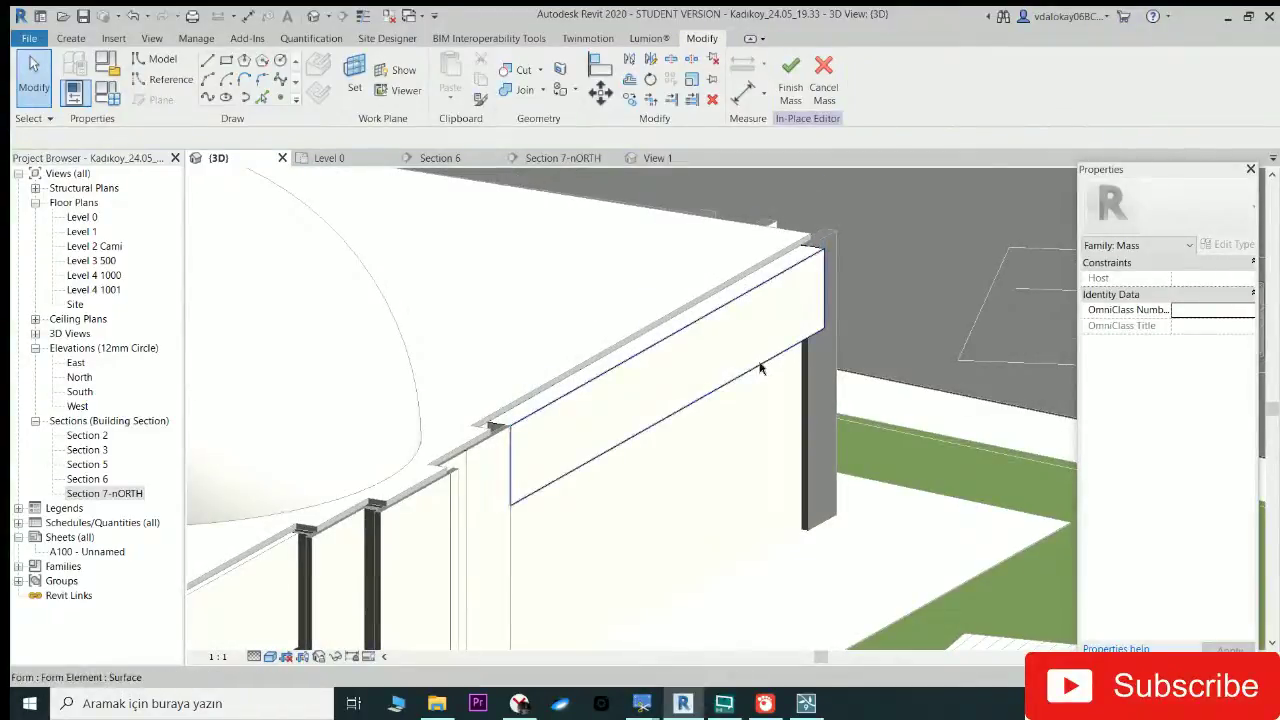
# Step: Drag the remaining form face inward to thin it into a slim band along the wall top
pyautogui.click(760, 369)
pyautogui.keyDown('shift'); pyautogui.moveTo(760, 369); pyautogui.dragTo(437, 344, button='middle'); pyautogui.keyUp('shift')
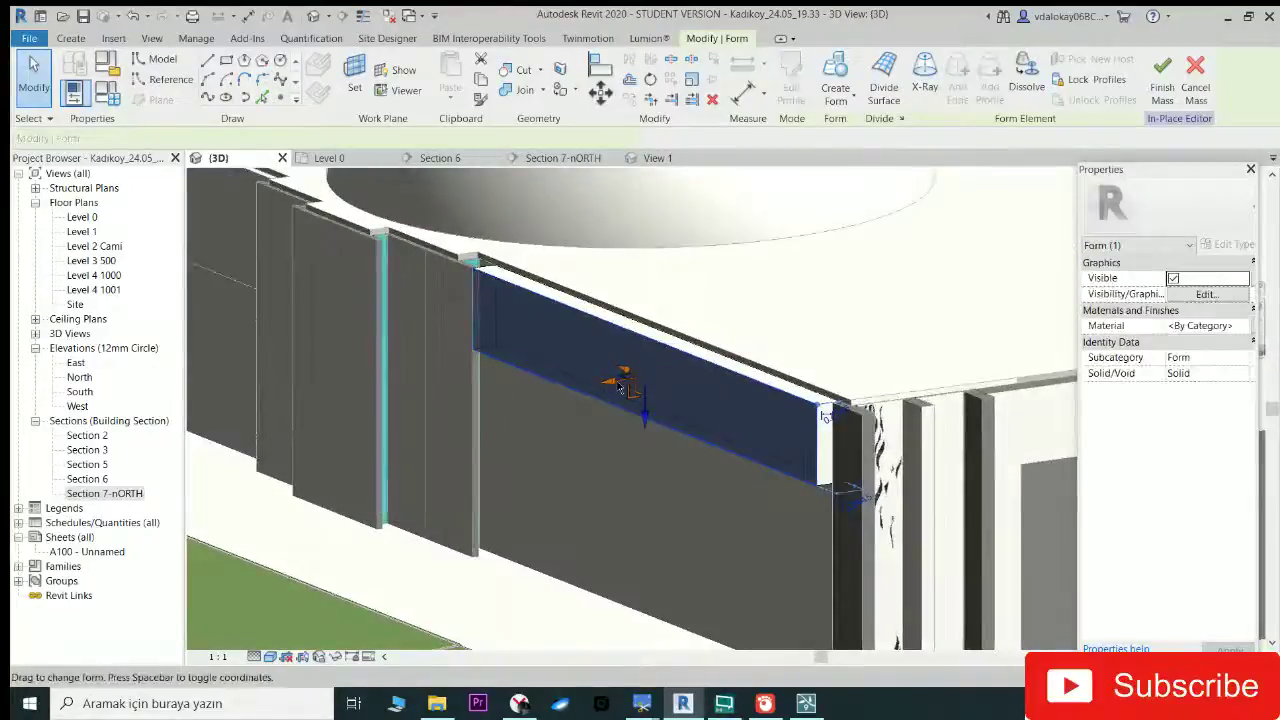
pyautogui.moveTo(634, 385); pyautogui.dragTo(645, 383)
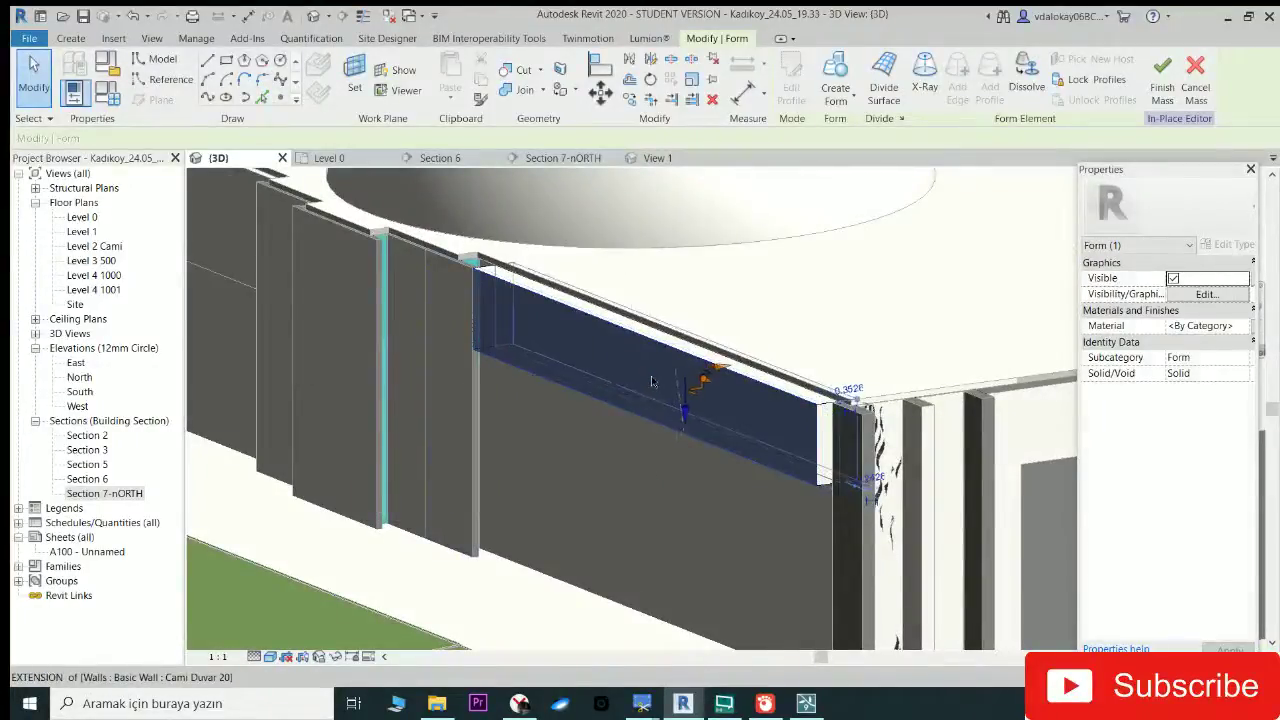
pyautogui.moveTo(651, 382)
pyautogui.mouseDown()
pyautogui.moveTo(623, 377)
pyautogui.moveTo(610, 395)
pyautogui.mouseUp()
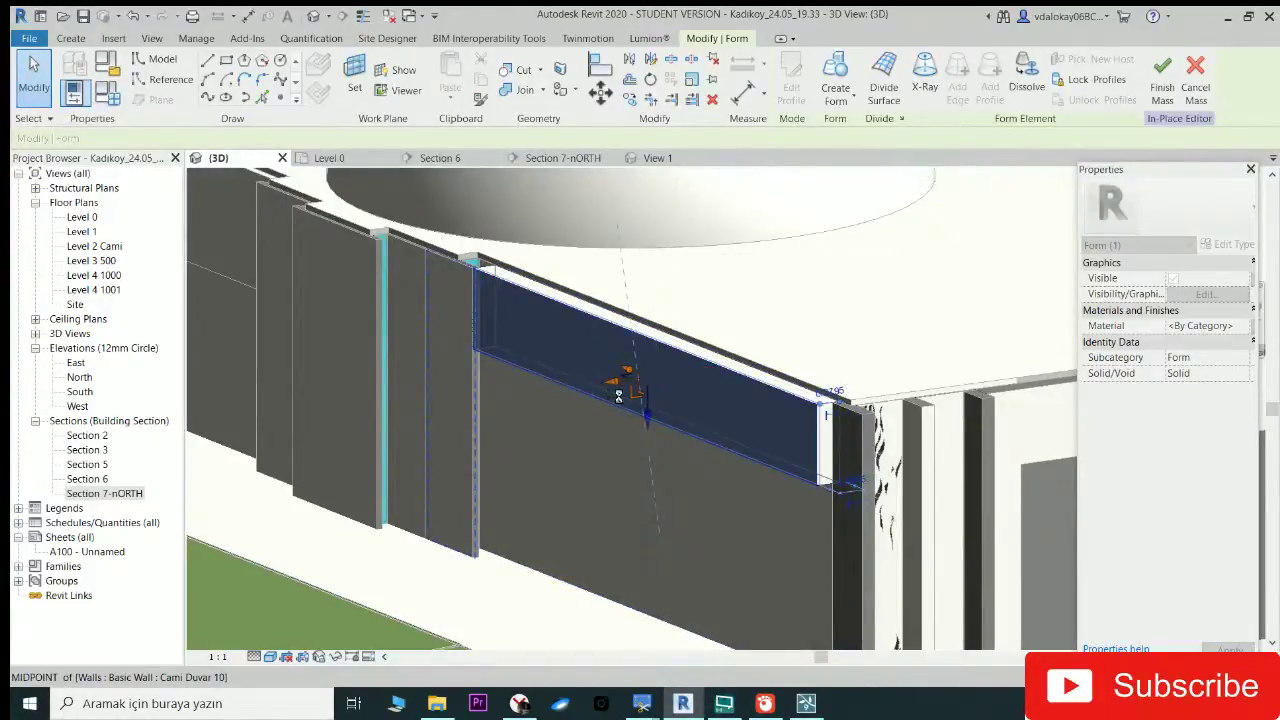
pyautogui.moveTo(622, 404)
pyautogui.keyDown('shift'); pyautogui.mouseDown(button='middle')
pyautogui.moveTo(595, 392)
pyautogui.moveTo(612, 380)
pyautogui.mouseUp(button='middle'); pyautogui.keyUp('shift')
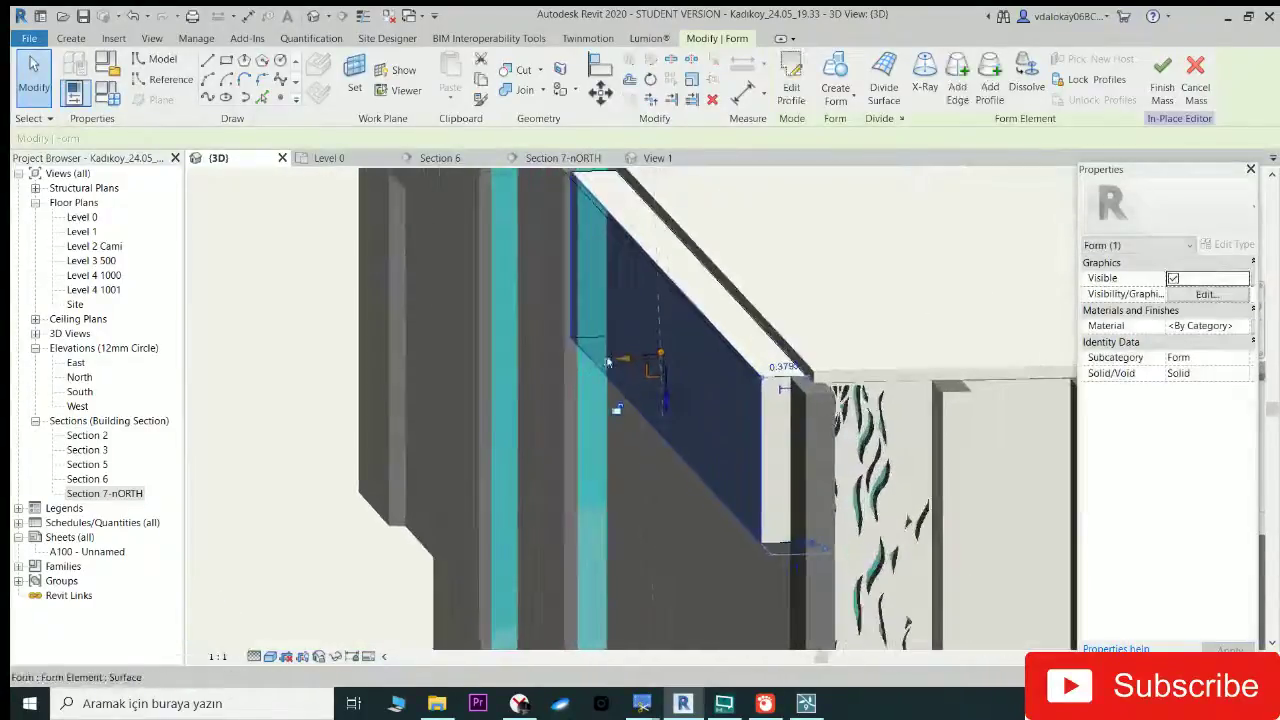
pyautogui.moveTo(631, 360); pyautogui.dragTo(638, 361)
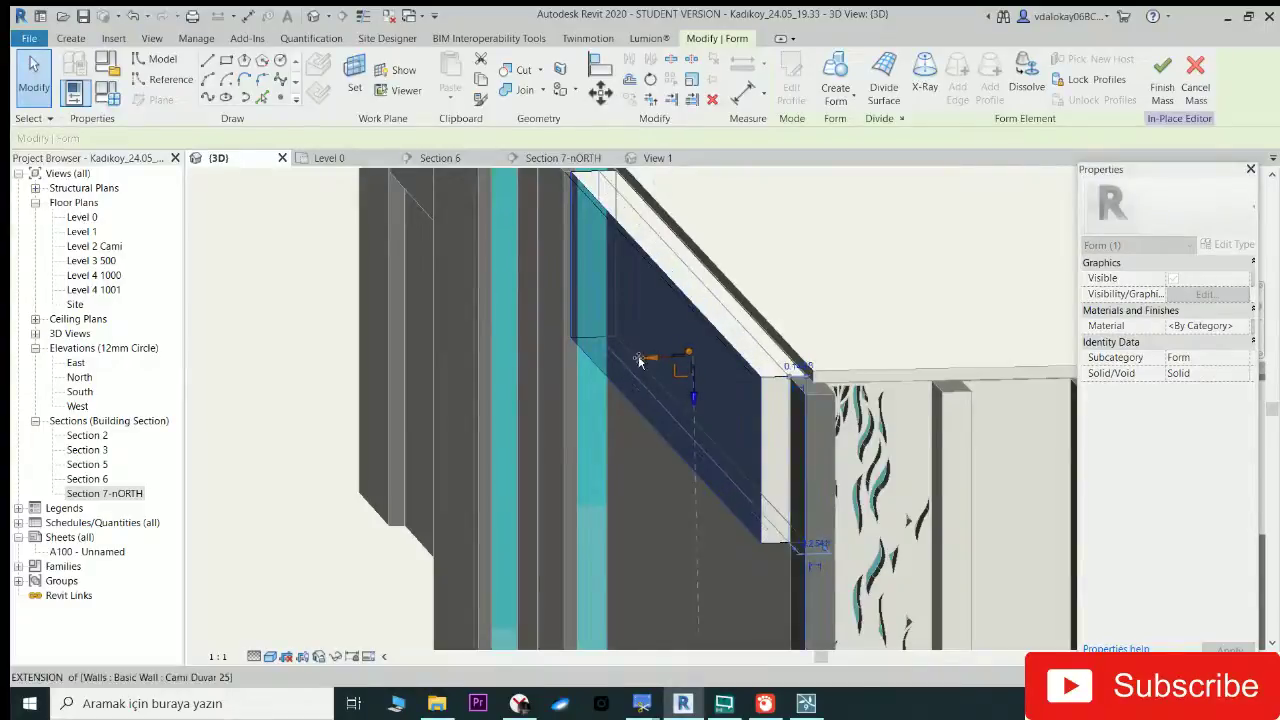
pyautogui.moveTo(638, 363)
pyautogui.keyDown('shift'); pyautogui.mouseDown(button='middle')
pyautogui.moveTo(700, 400)
pyautogui.moveTo(902, 399)
pyautogui.mouseUp(button='middle'); pyautogui.keyUp('shift')
pyautogui.press('Escape')
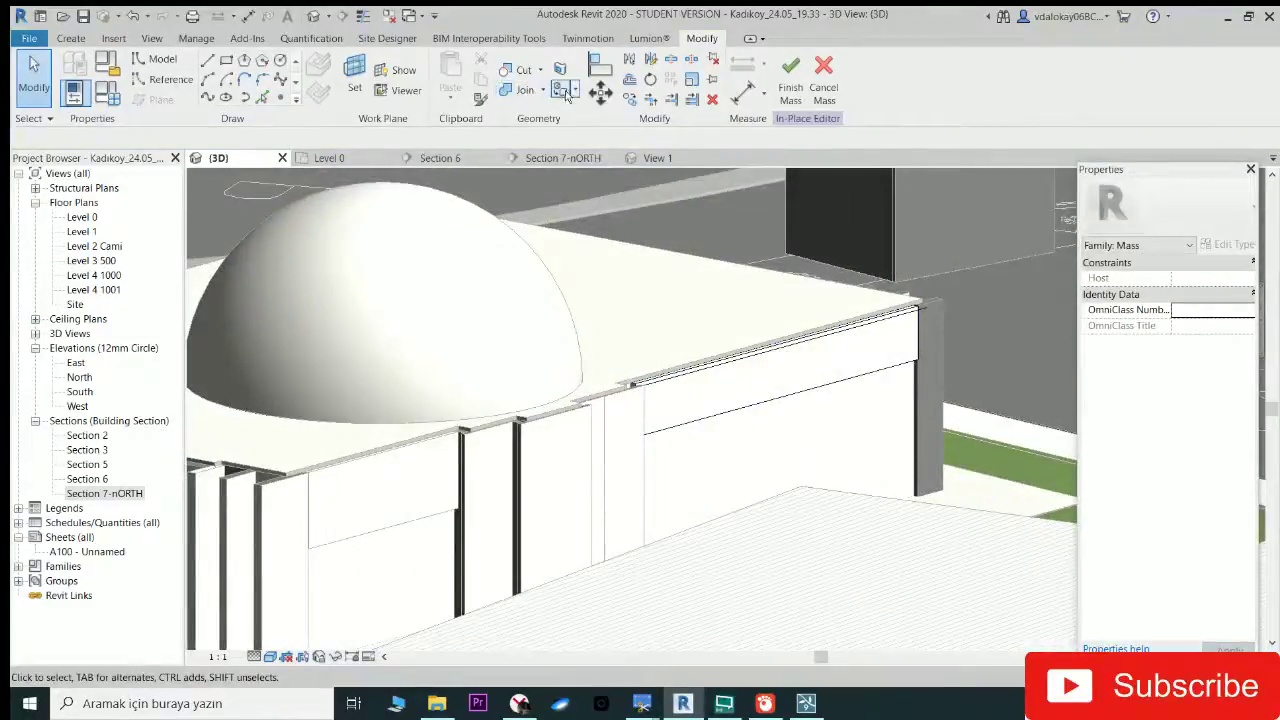
# Step: Paint the long mosque wall face with Laminate, Ivory, Matte using the PT command
pyautogui.press('p')
pyautogui.press('t')
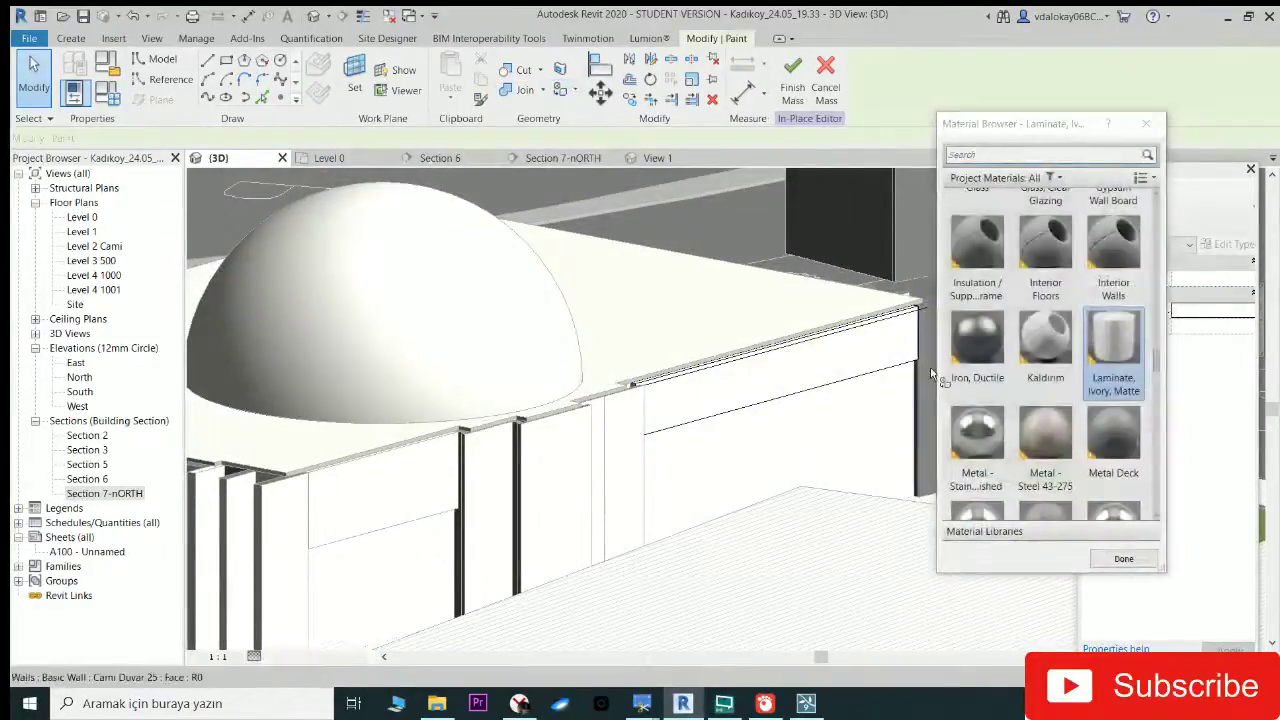
pyautogui.click(922, 362)
pyautogui.scroll(5, 922, 362)
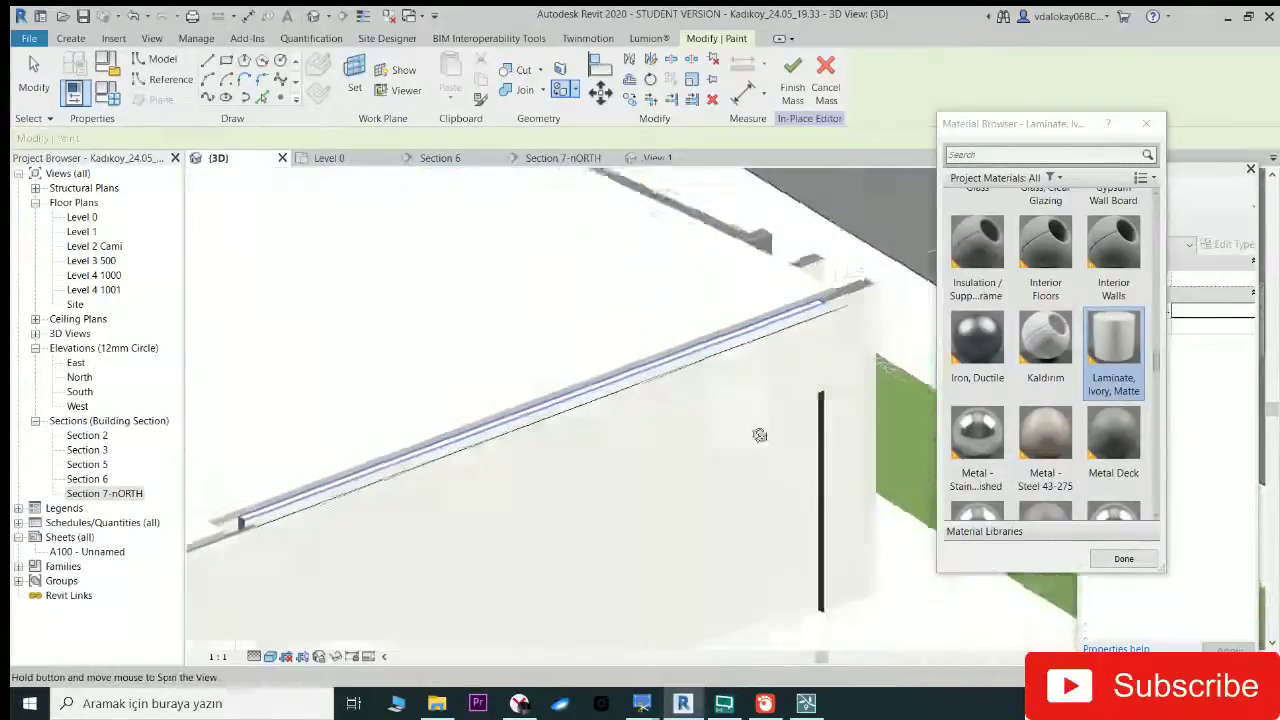
pyautogui.scroll(2, 848, 288)
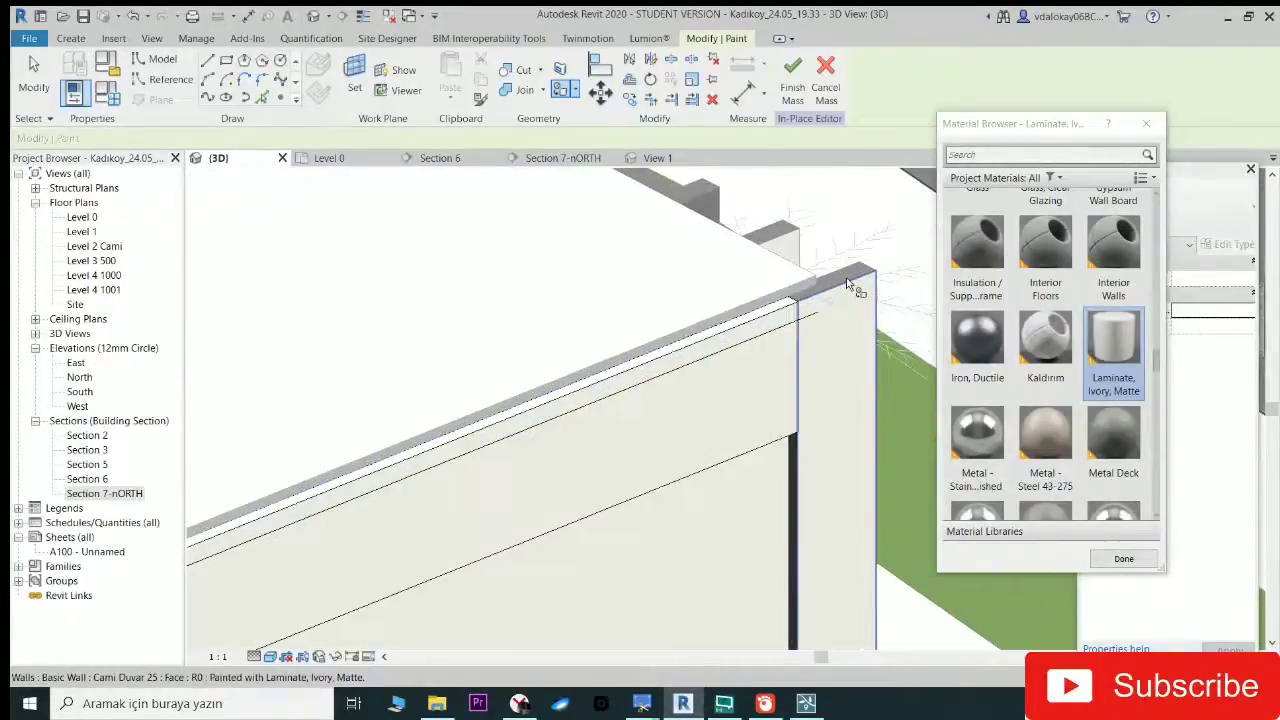
pyautogui.scroll(1, 846, 282)
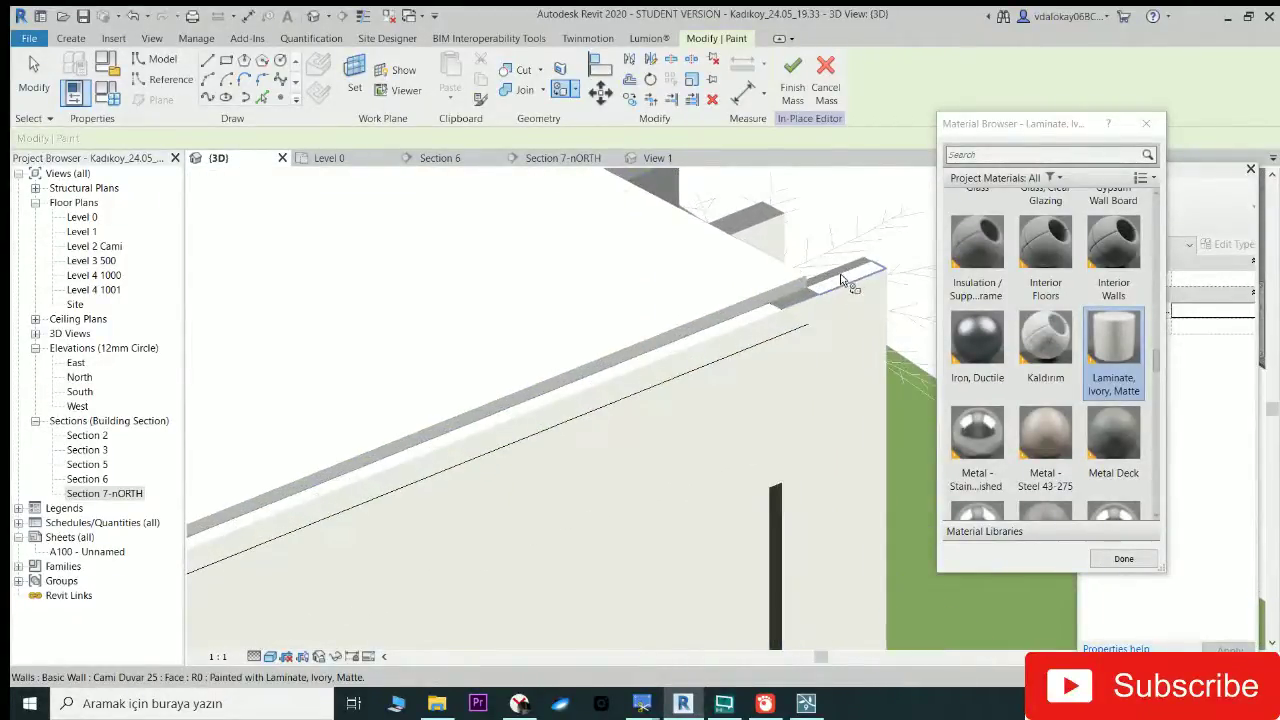
pyautogui.scroll(2, 800, 303)
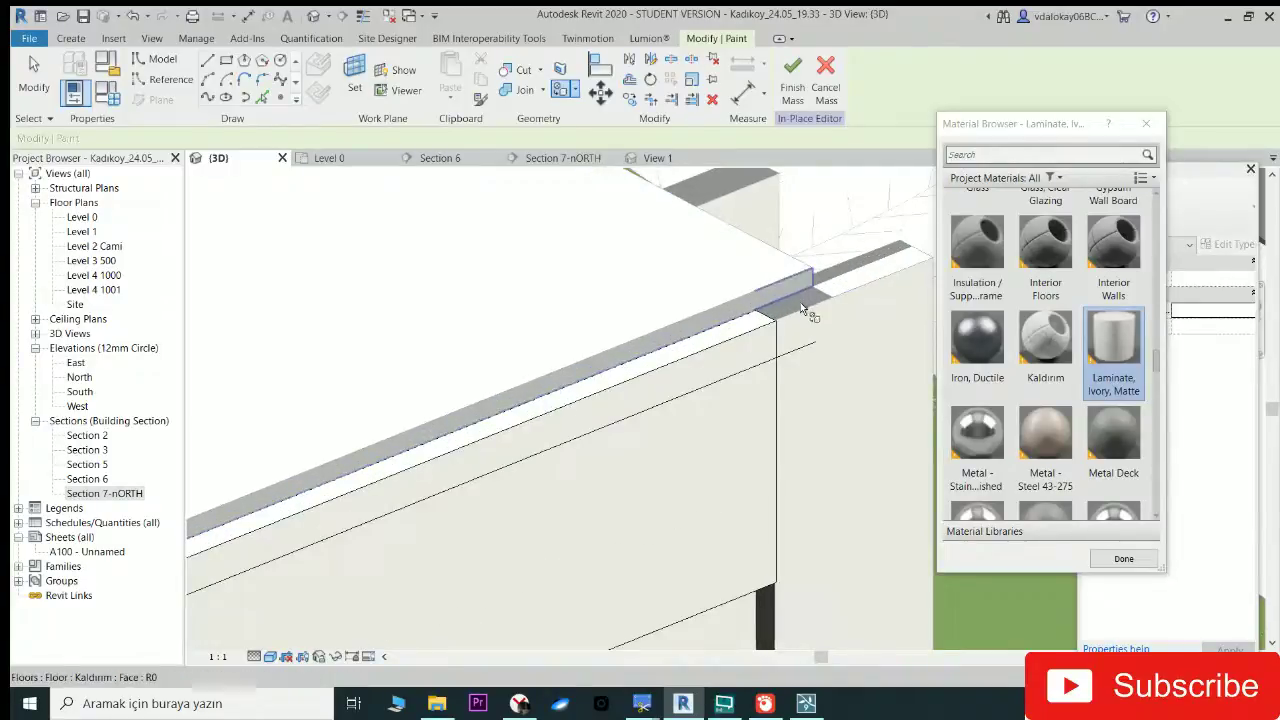
pyautogui.scroll(-1, 760, 350)
pyautogui.press('Escape')
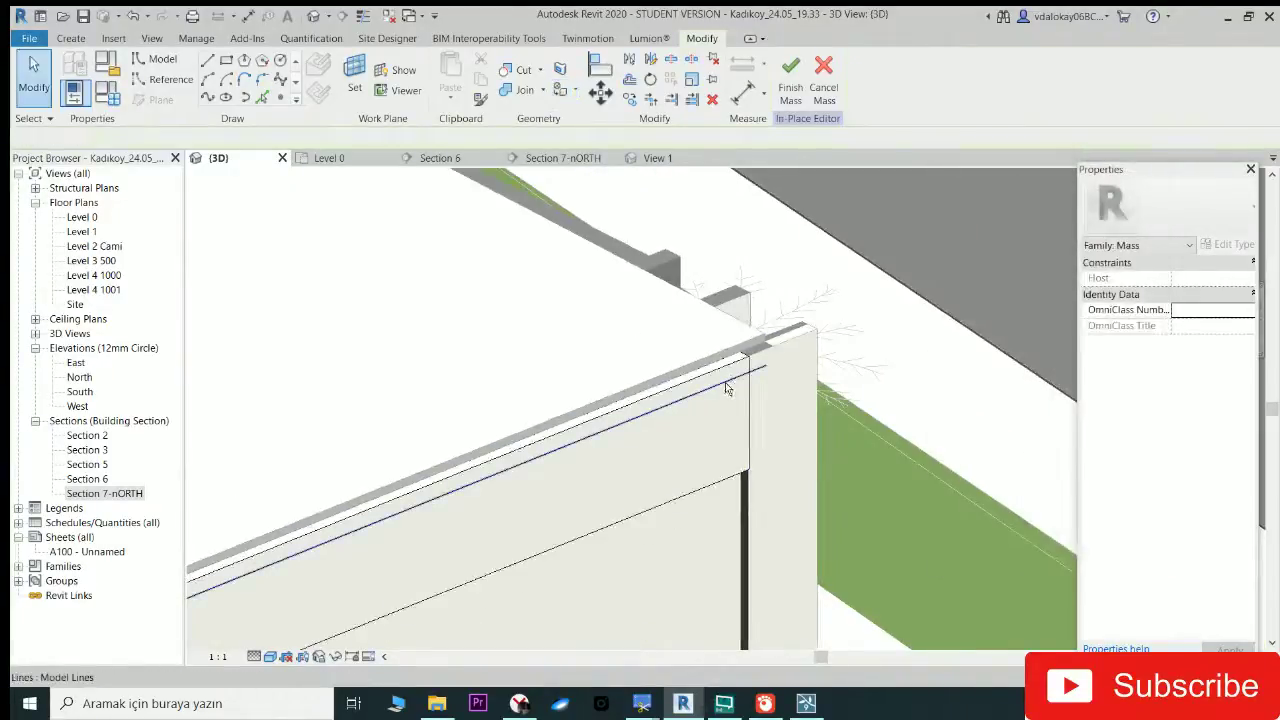
# Step: Select the model line along the wall top, then clear the selection
pyautogui.click(727, 389)
pyautogui.scroll(-2, 800, 330)
pyautogui.scroll(-1, 843, 295)
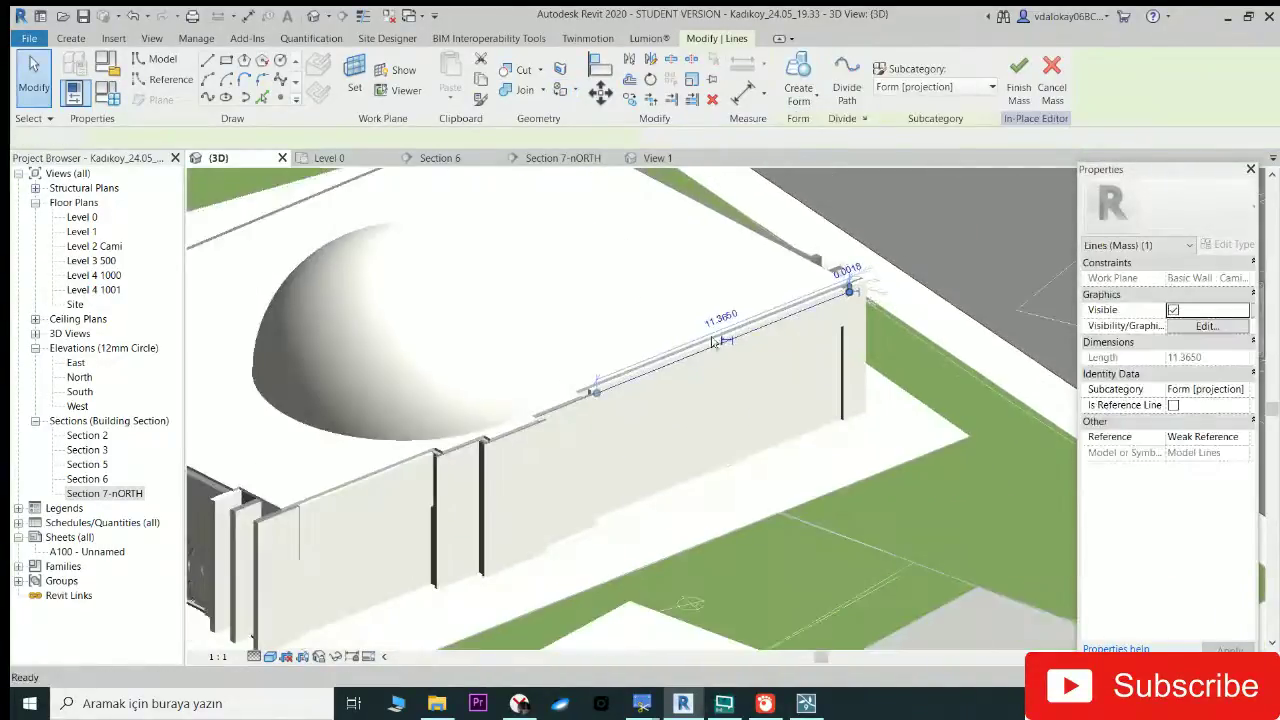
pyautogui.press('Escape')
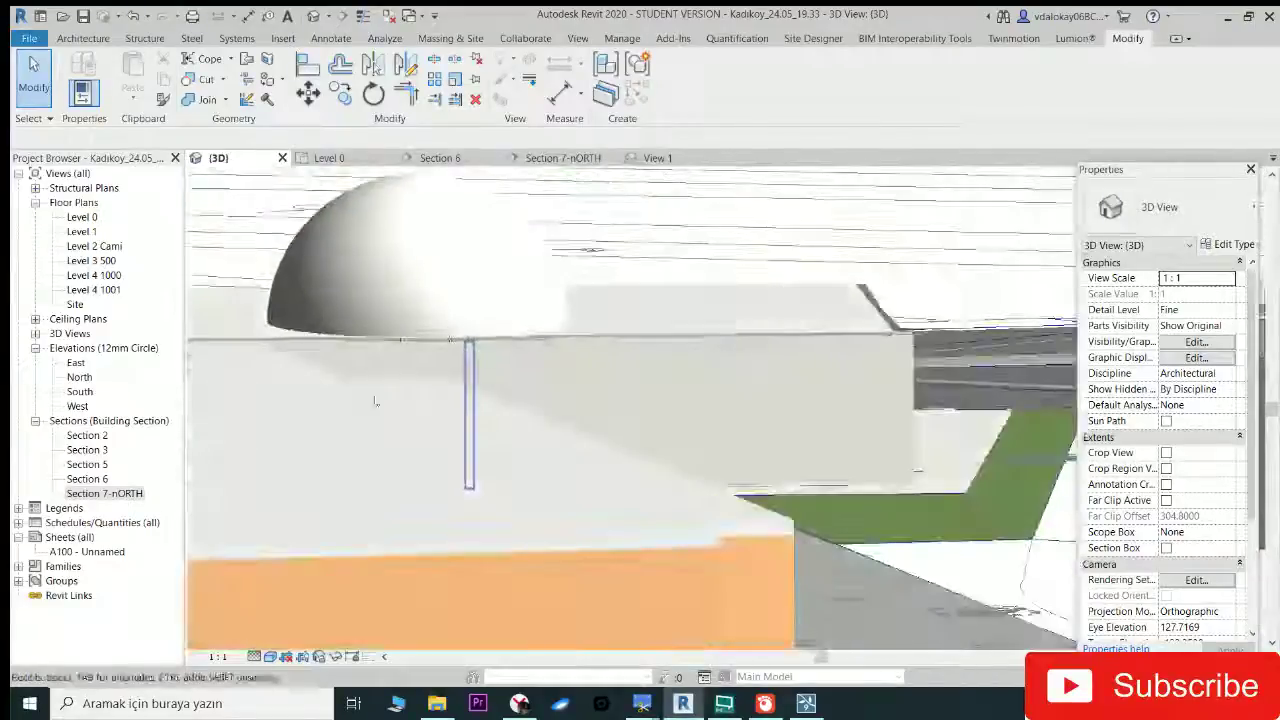
# Step: Open Section 7-nORTH with the Shaded visual style
pyautogui.click(131, 494)
pyautogui.doubleClick(131, 494)
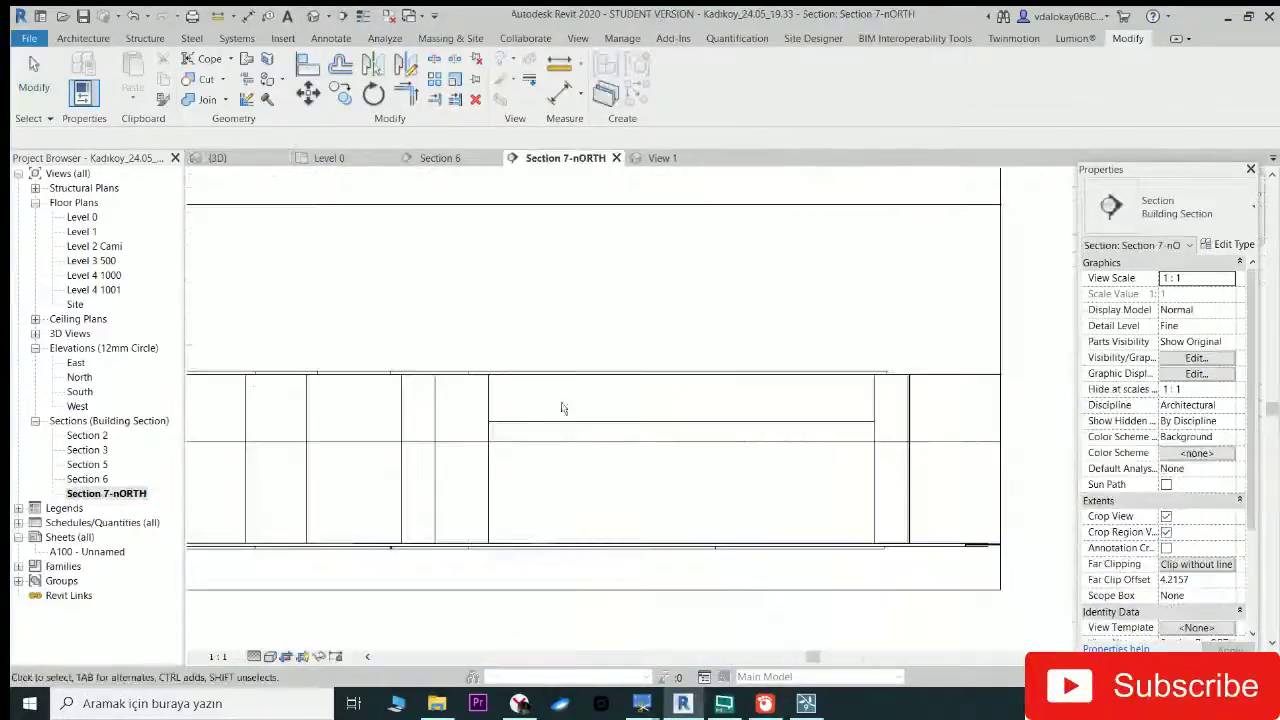
pyautogui.click(270, 657)
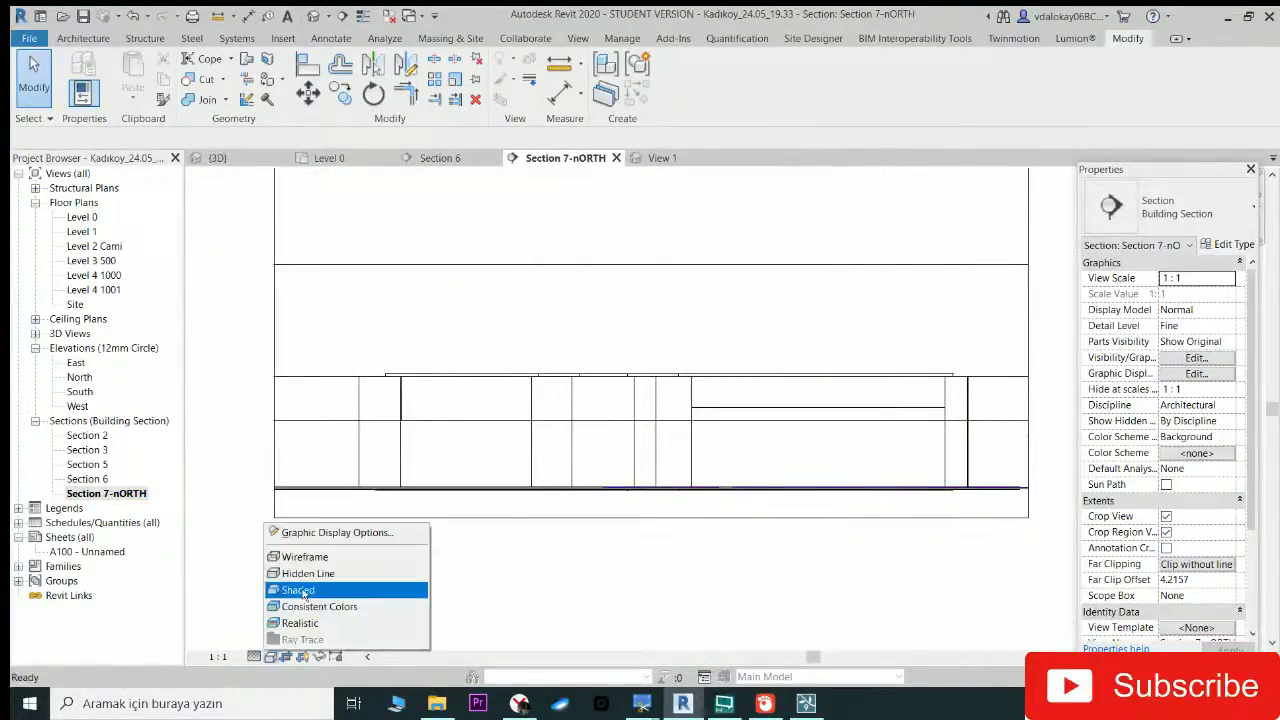
pyautogui.click(300, 589)
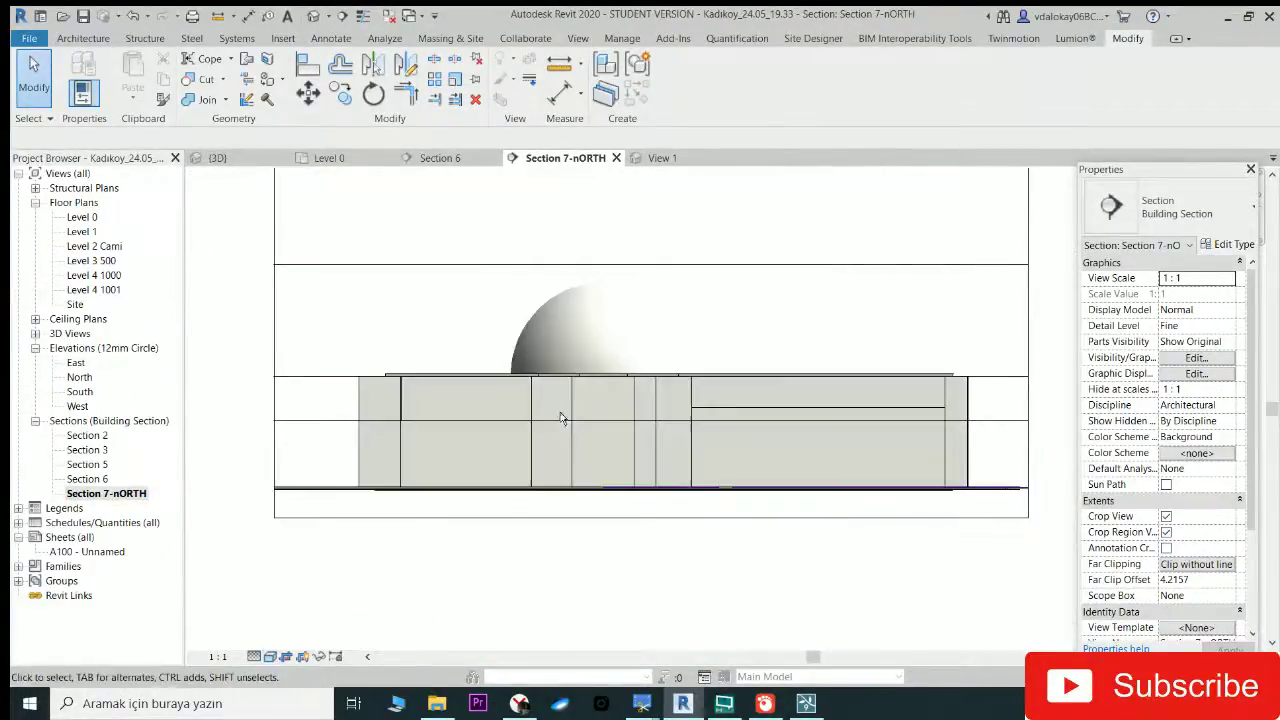
# Step: Check the Level 4 1001 level line, then bring the Lumion window forward
pyautogui.click(726, 427)
pyautogui.scroll(-2, 726, 427)
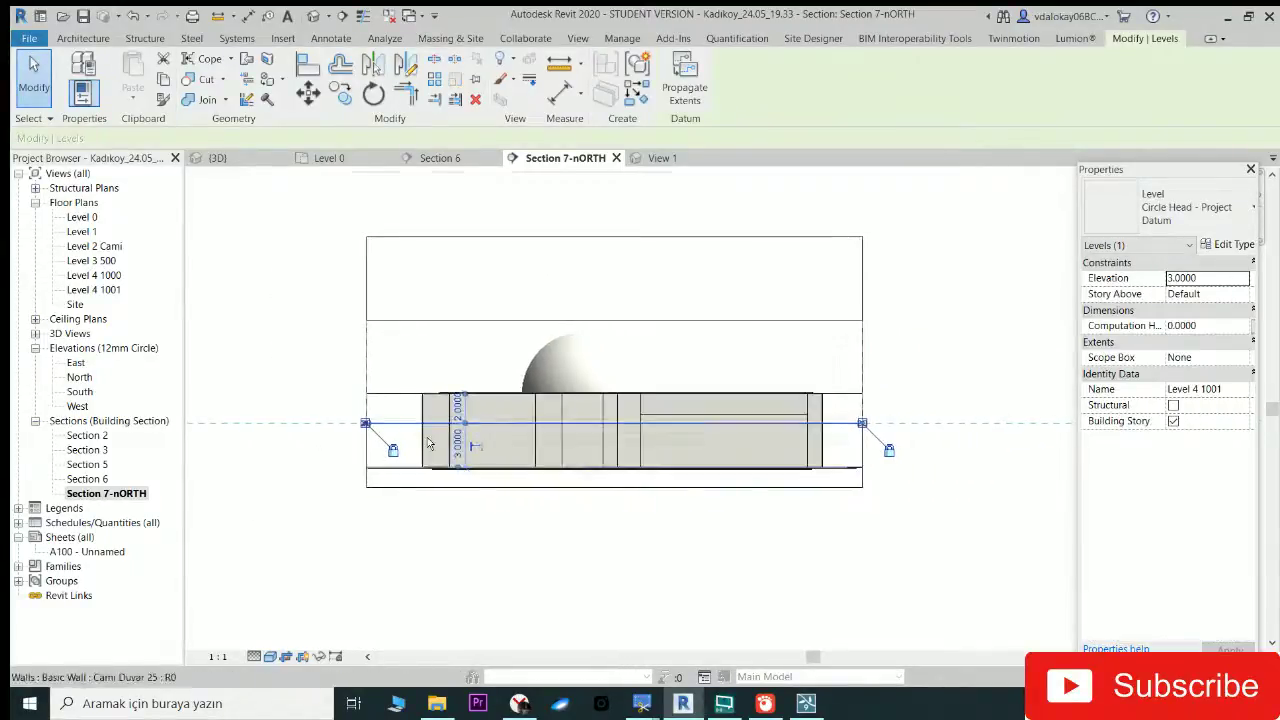
pyautogui.scroll(3, 495, 445)
pyautogui.click(743, 337)
pyautogui.scroll(-2, 554, 383)
pyautogui.scroll(-1, 615, 368)
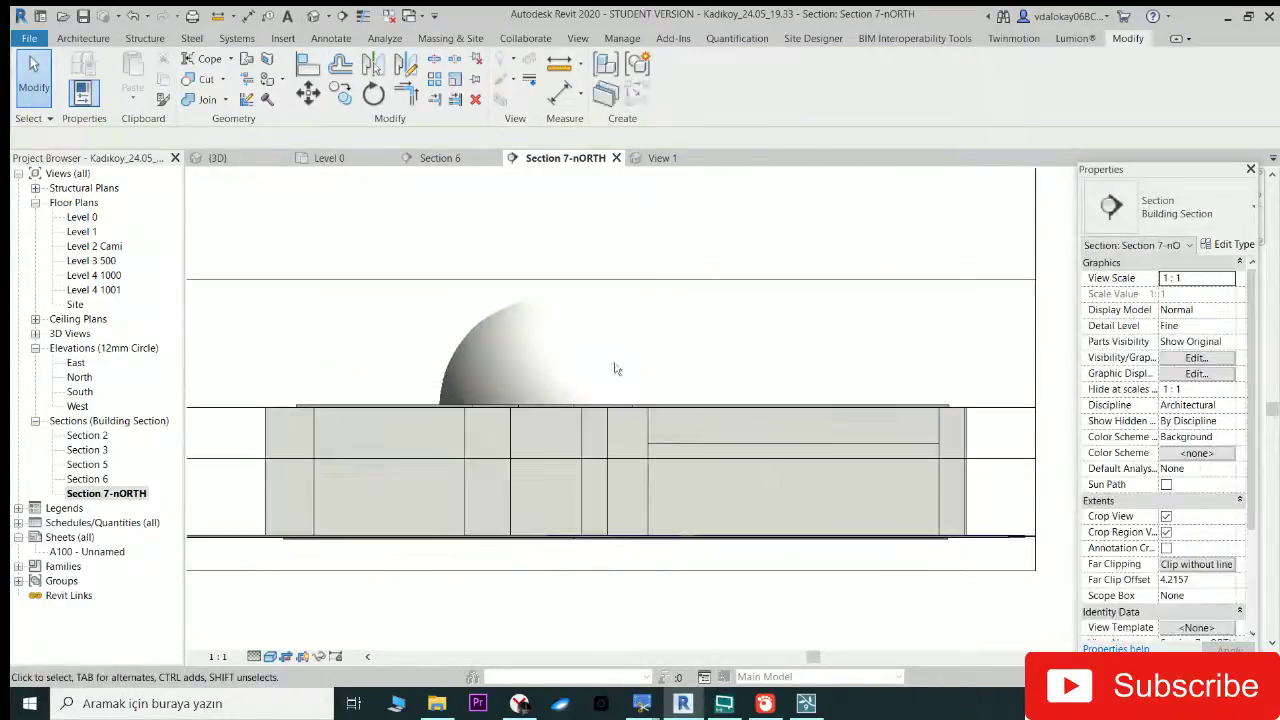
pyautogui.click(806, 705)
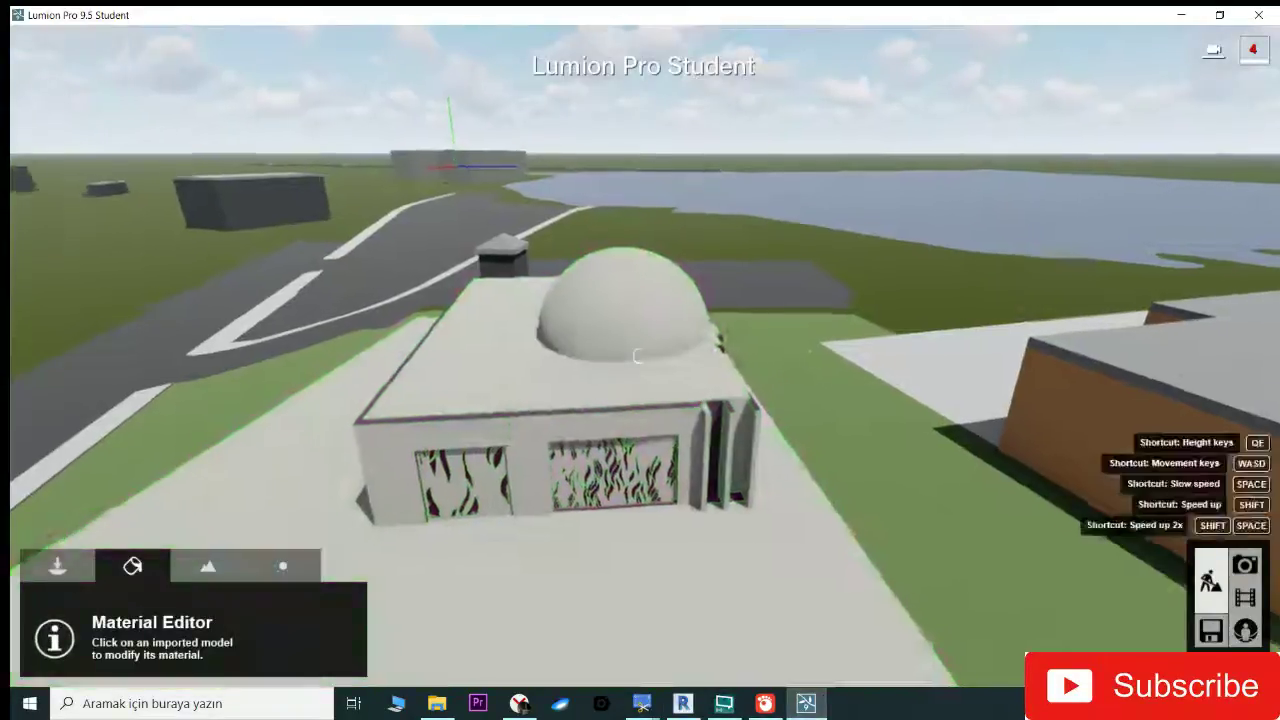
# Step: Fly the camera through the mosque door into the hall past the central sculpture
pyautogui.press('w')
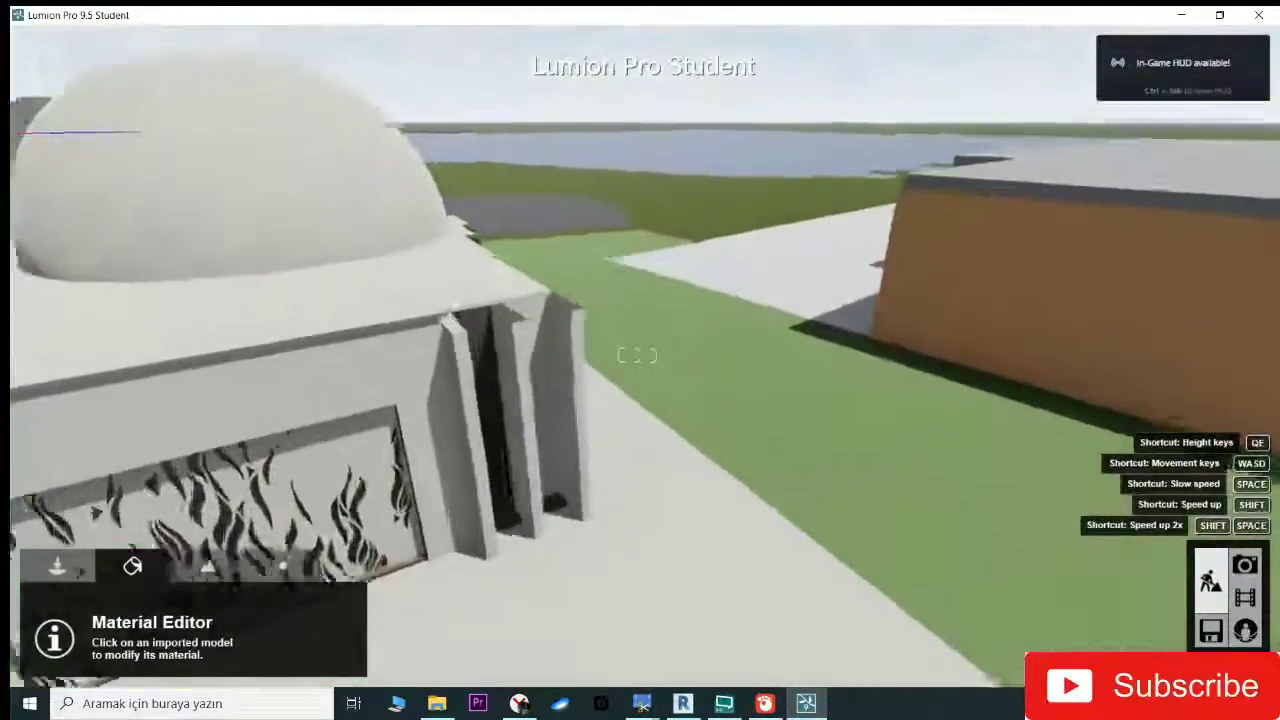
pyautogui.moveTo(634, 349); pyautogui.dragTo(643, 350, button='right')
pyautogui.press('w')
pyautogui.press('w')
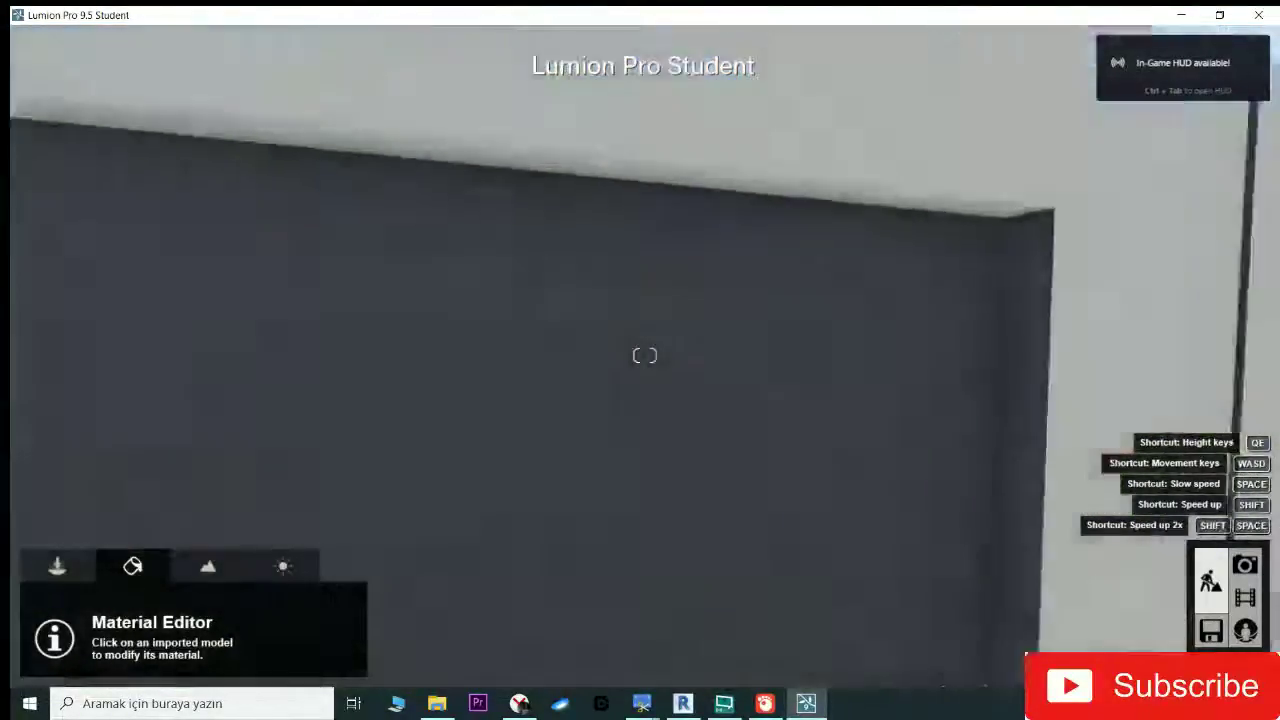
pyautogui.press('w')
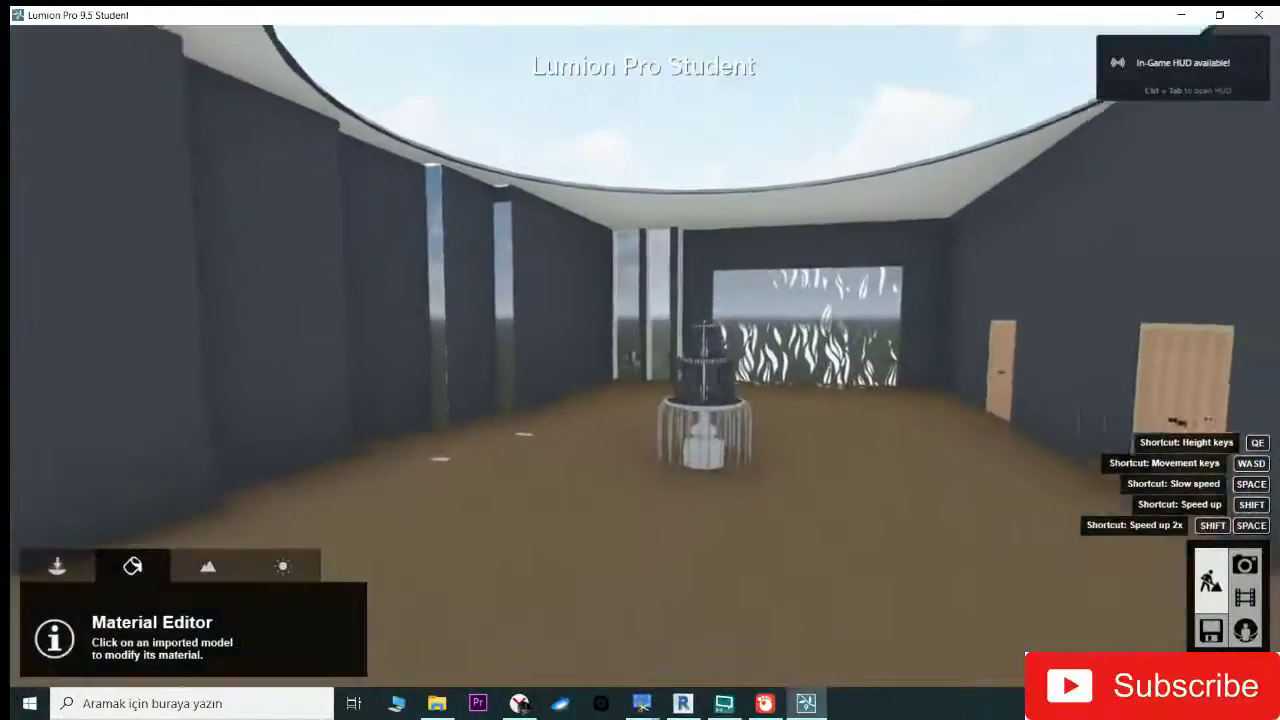
pyautogui.press('w')
pyautogui.moveTo(643, 350)
pyautogui.mouseDown(button='right')
pyautogui.moveTo(692, 404)
pyautogui.moveTo(636, 355)
pyautogui.moveTo(906, 487)
pyautogui.mouseUp(button='right')
# Step: Fly out of the hall, over the roof, and down and up through the dome
pyautogui.press('w')
pyautogui.press('s')
pyautogui.press('w')
pyautogui.press('q')
pyautogui.press('e')
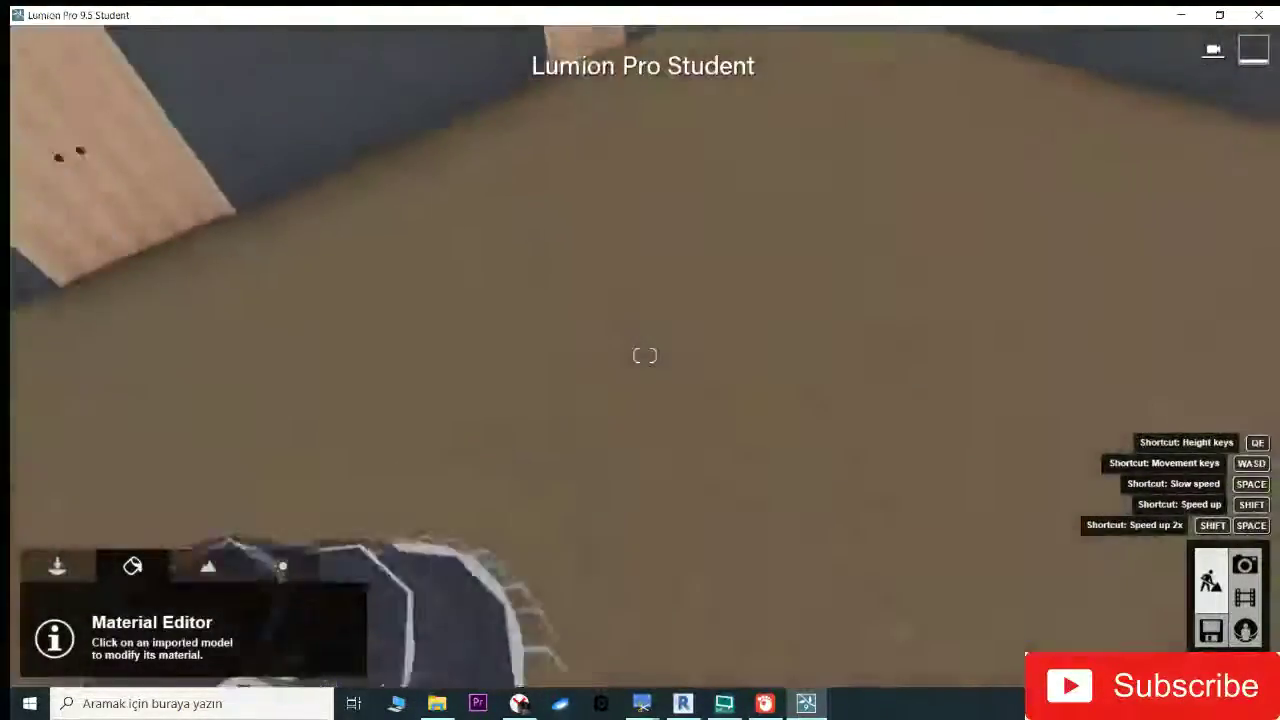
pyautogui.moveTo(640, 355)
pyautogui.mouseDown(button='right')
pyautogui.moveTo(640, 300)
pyautogui.moveTo(643, 356)
pyautogui.mouseUp(button='right')
pyautogui.press('q')
pyautogui.press('s')
pyautogui.press('q')
pyautogui.press('w')
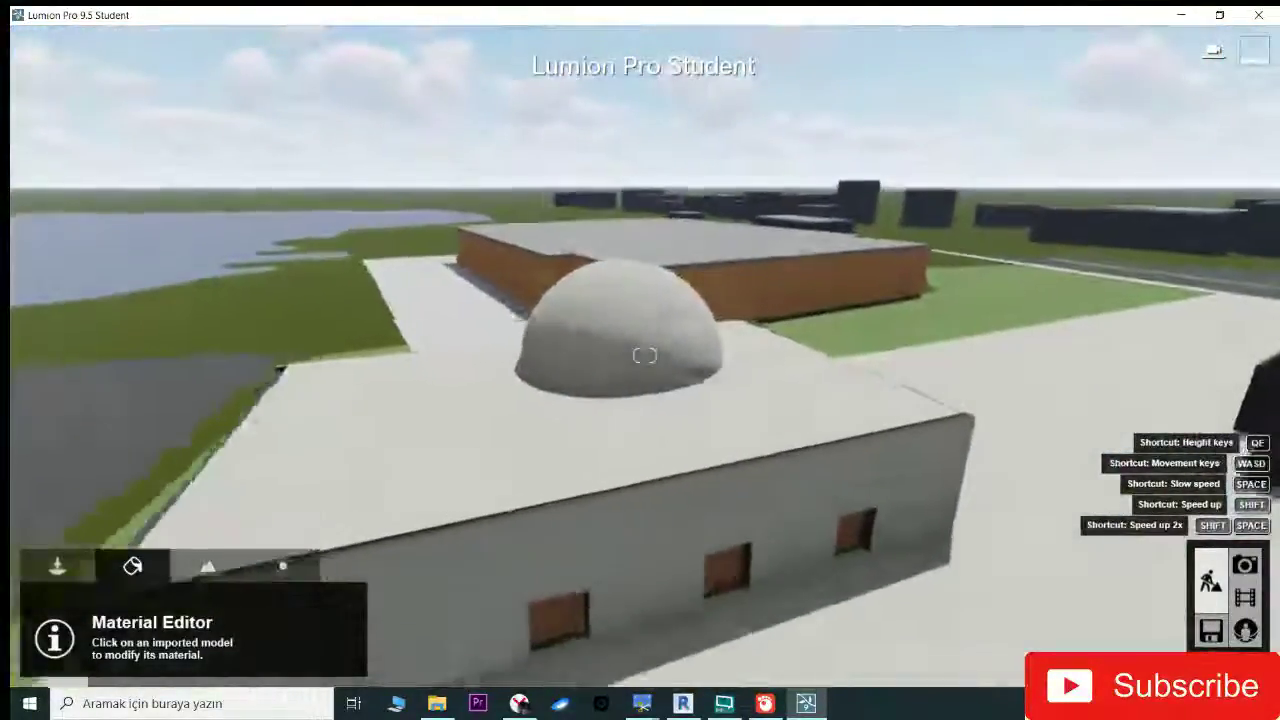
# Step: Descend through the dome to the floor, exit via the patterned window, then switch to the browser
pyautogui.press('e')
pyautogui.press('w')
pyautogui.press('e')
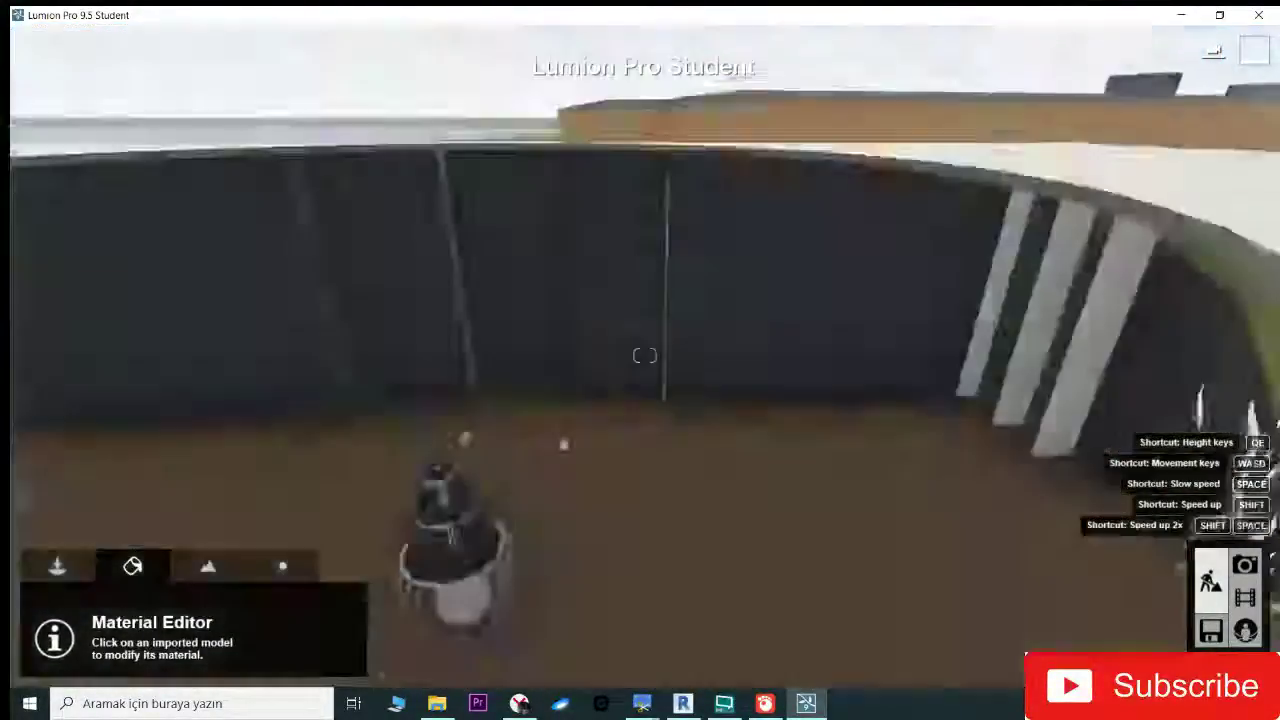
pyautogui.press('q')
pyautogui.press('s')
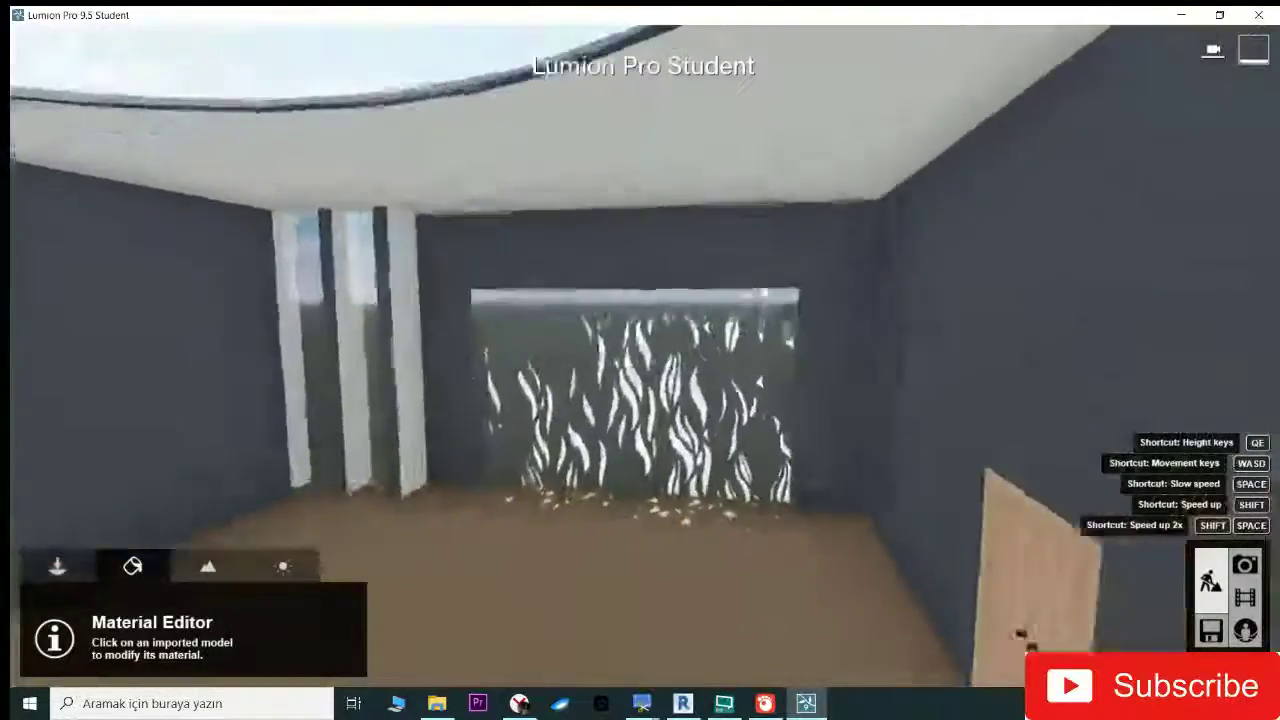
pyautogui.press('w')
pyautogui.press('s')
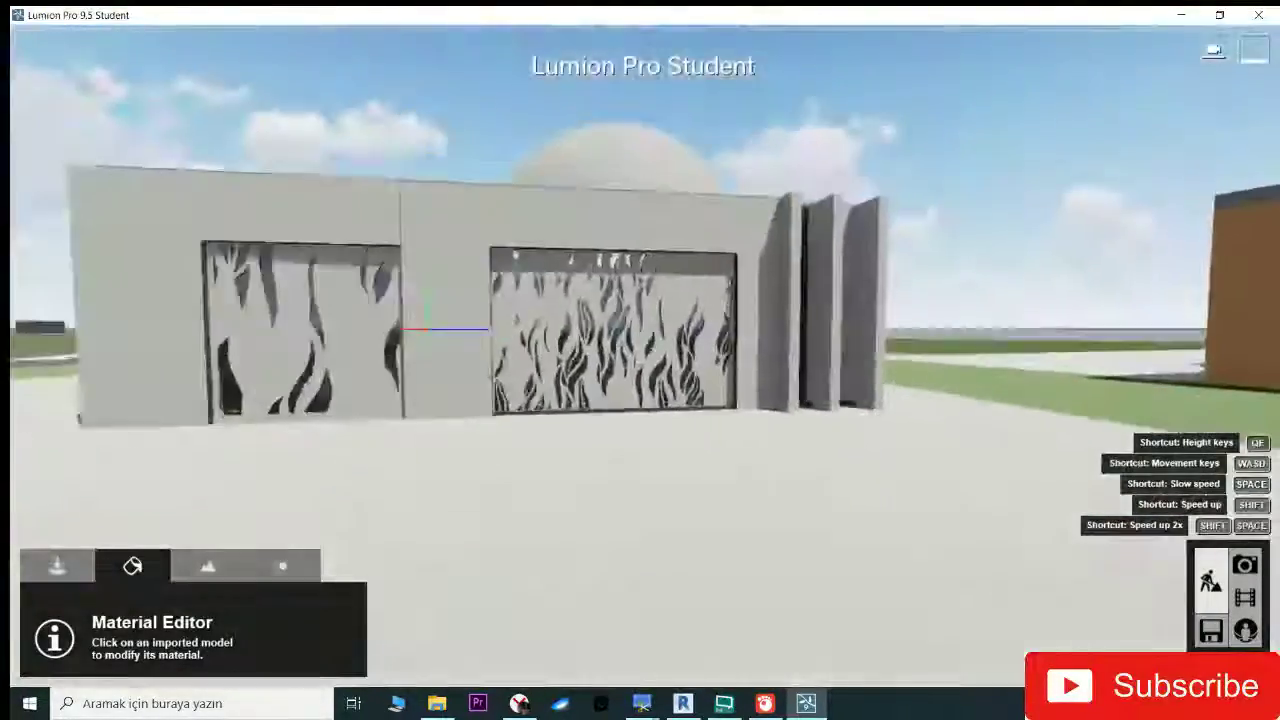
pyautogui.click(518, 706)
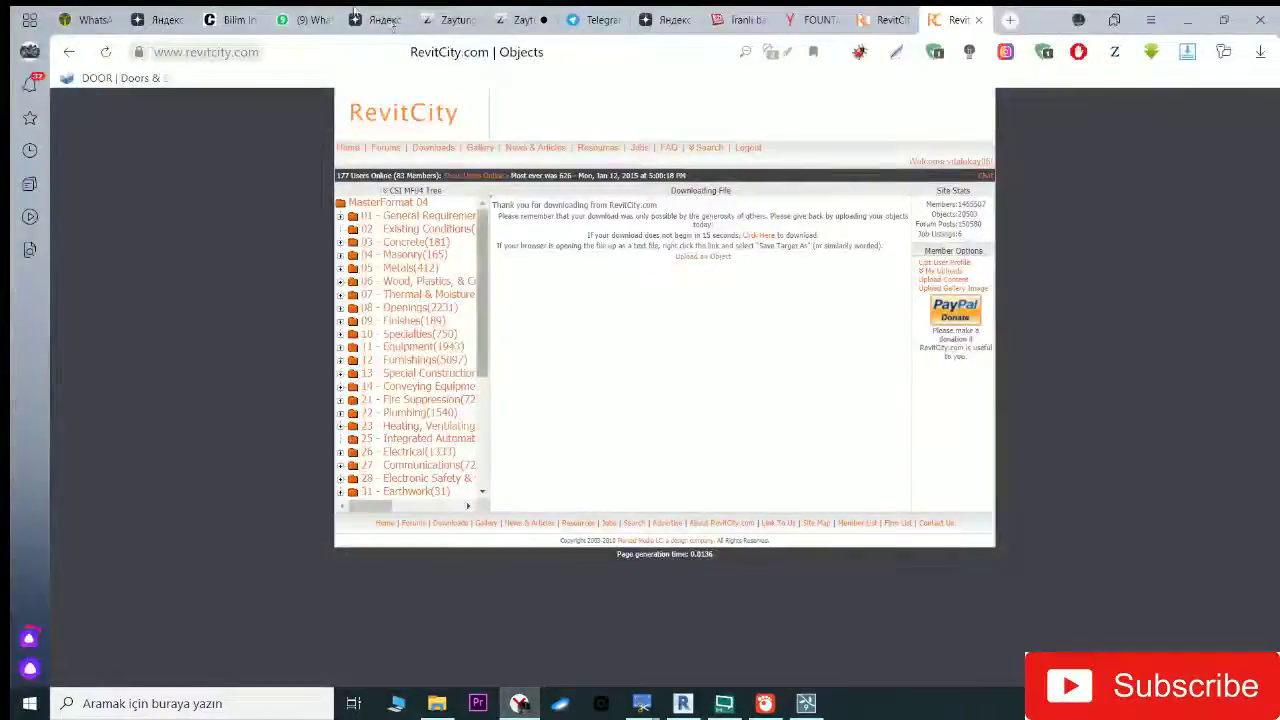
# Step: View a conversation in the WhatsApp Web tab, then return to Lumion
pyautogui.click(302, 18)
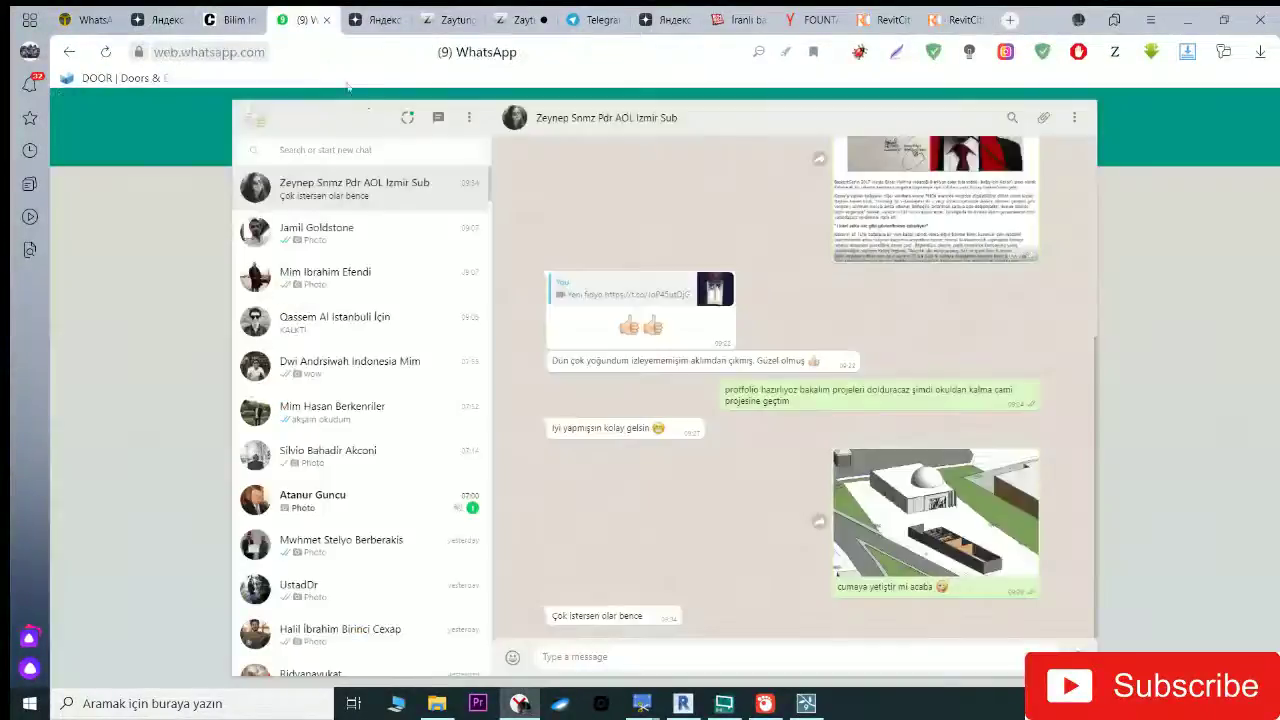
pyautogui.click(430, 284)
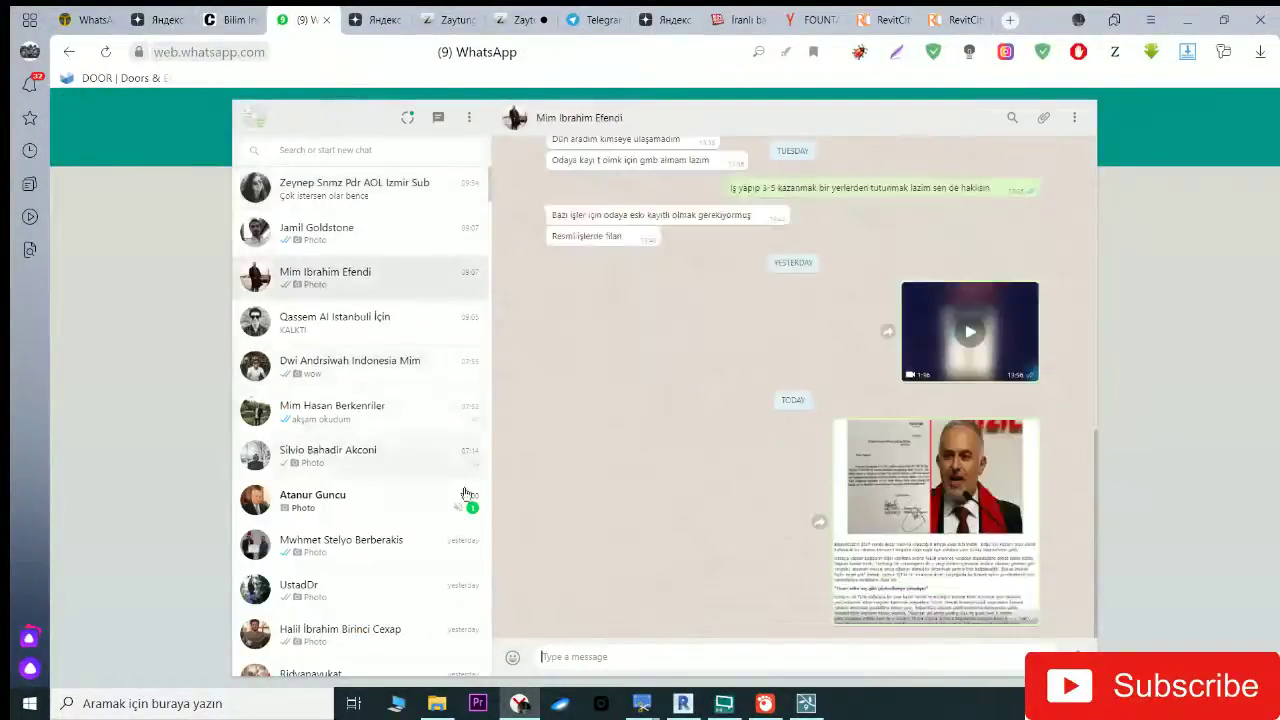
pyautogui.click(806, 704)
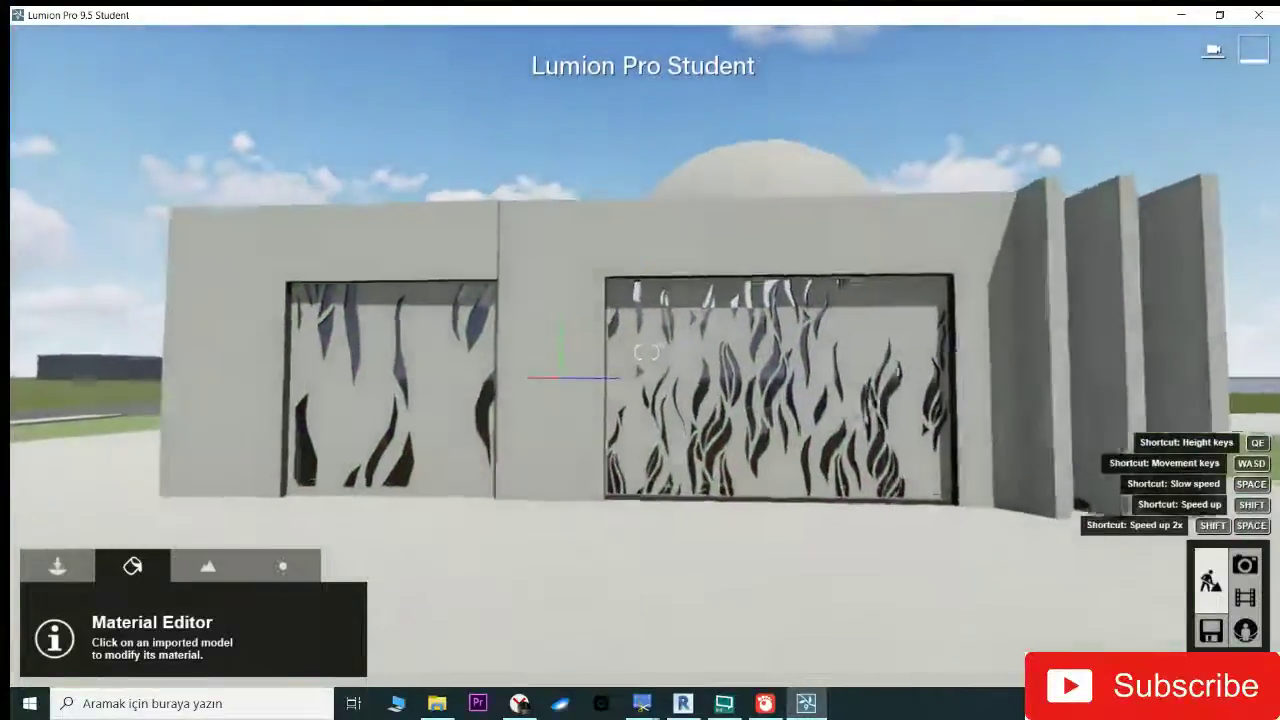
# Step: Fly through the left perforated gate into the wood-floored corridor, then go back to Revit
pyautogui.press('w')
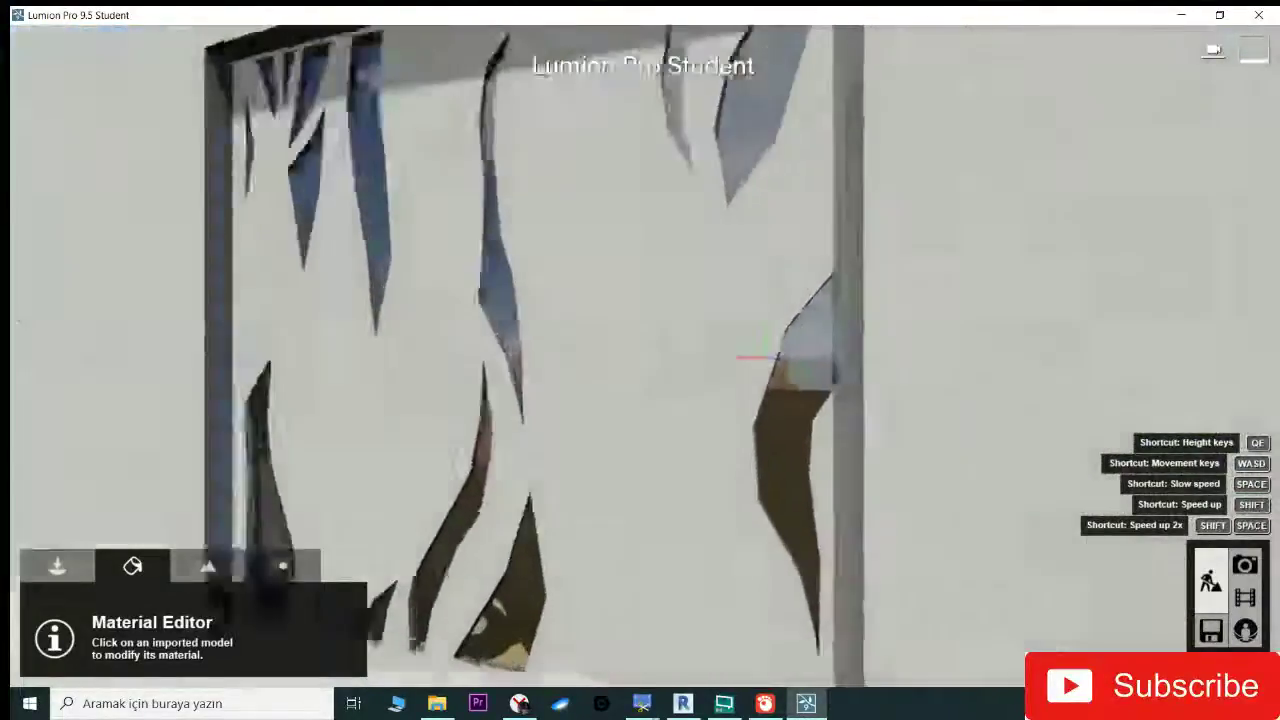
pyautogui.press('w')
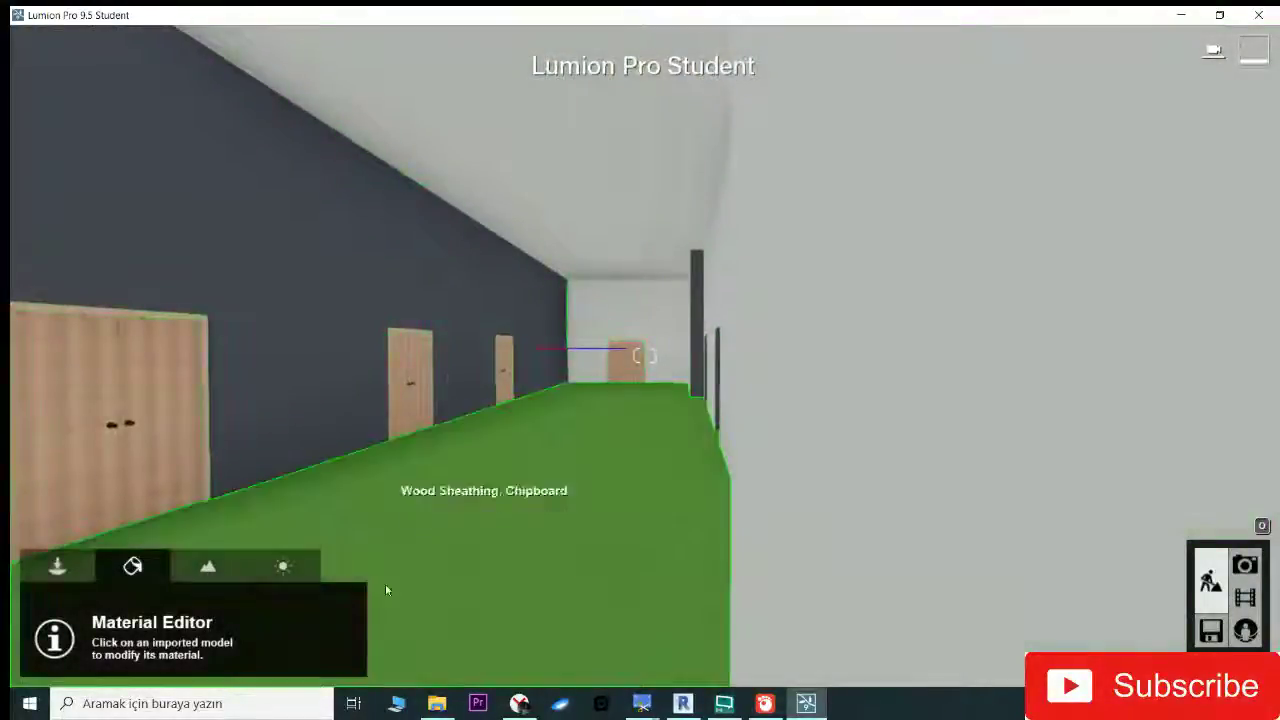
pyautogui.click(683, 703)
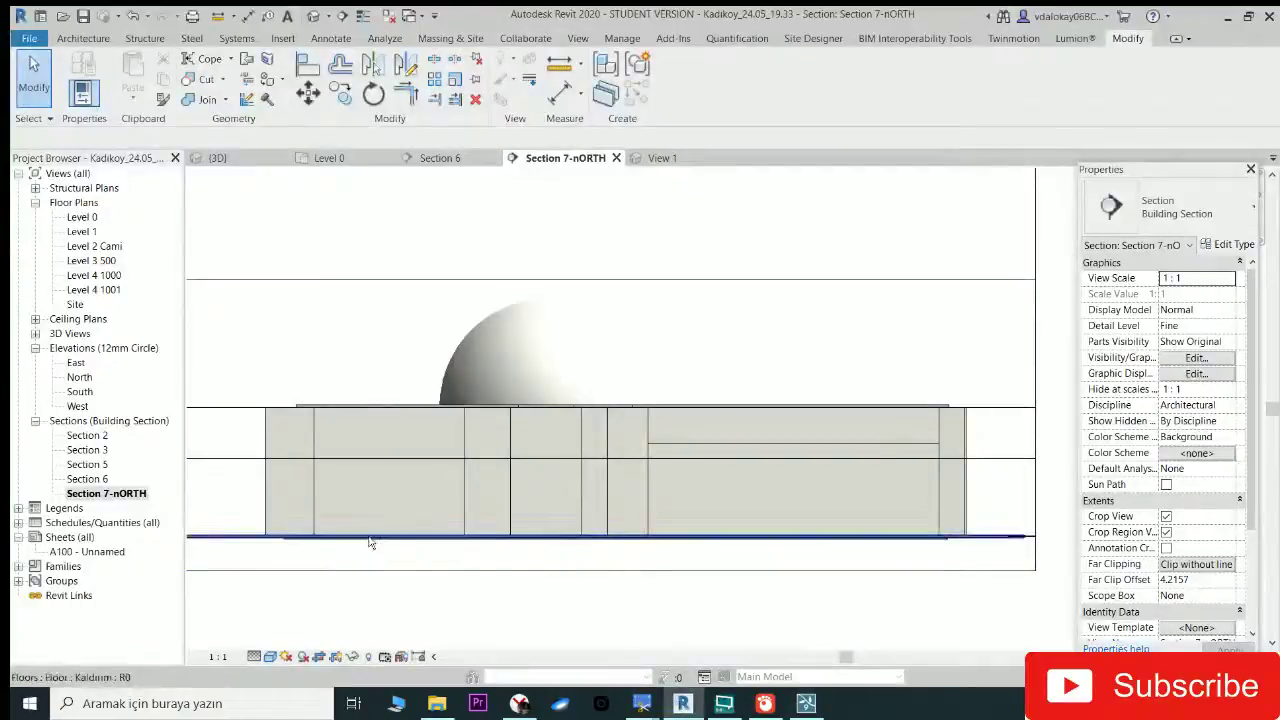
# Step: Open the Level 0 floor plan and pan around the fountain
pyautogui.doubleClick(82, 217)
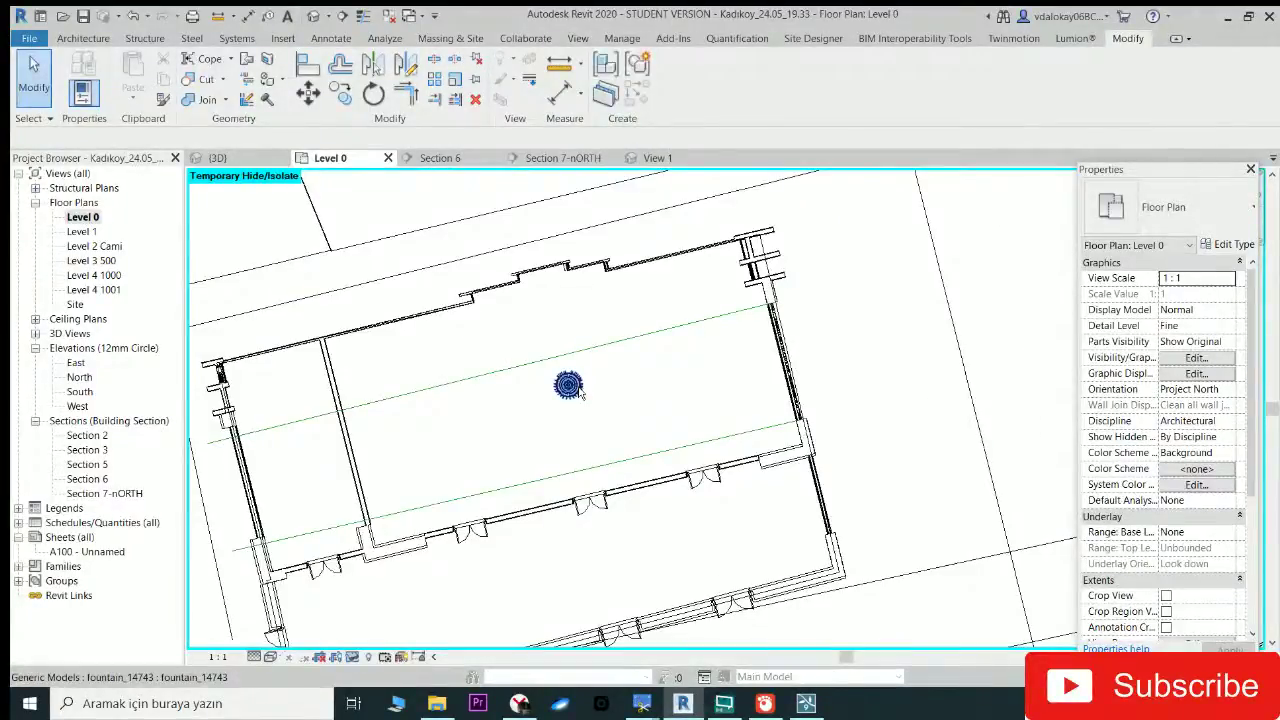
pyautogui.scroll(-2, 568, 386)
pyautogui.scroll(-2, 617, 331)
pyautogui.click(622, 328)
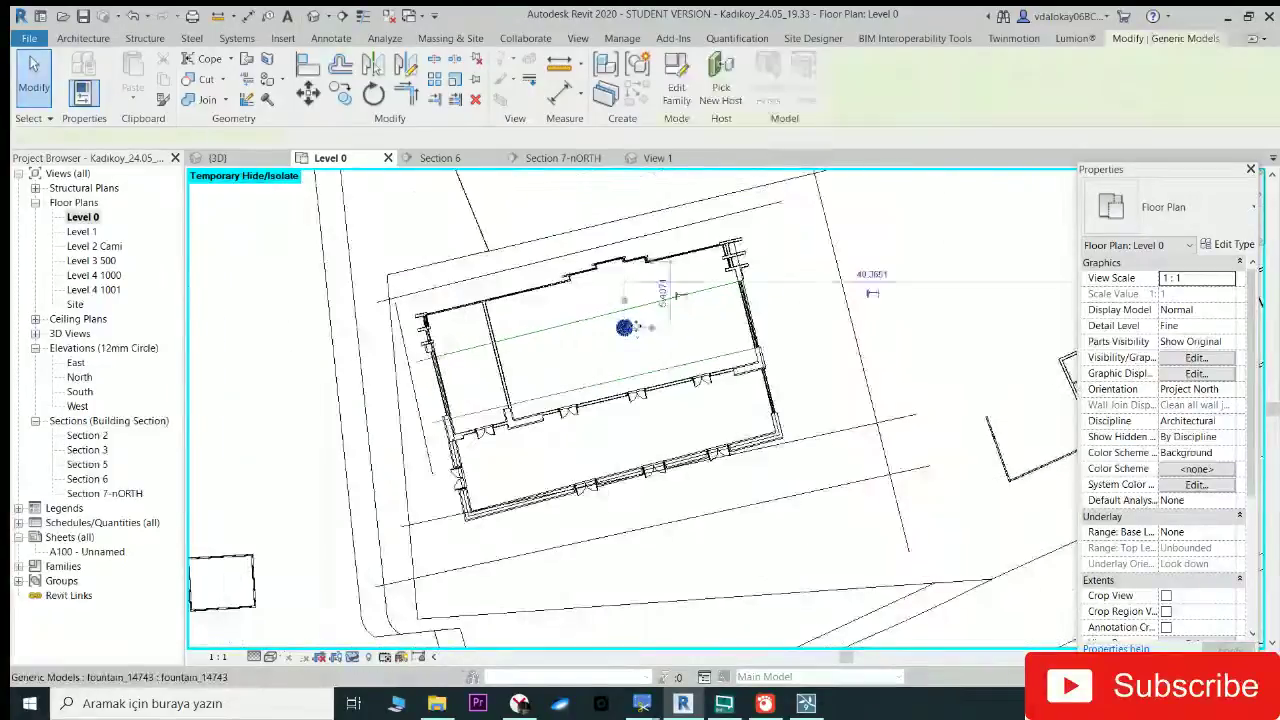
pyautogui.moveTo(622, 328); pyautogui.dragTo(592, 326, button='middle')
pyautogui.scroll(1, 600, 315)
pyautogui.scroll(2, 610, 305)
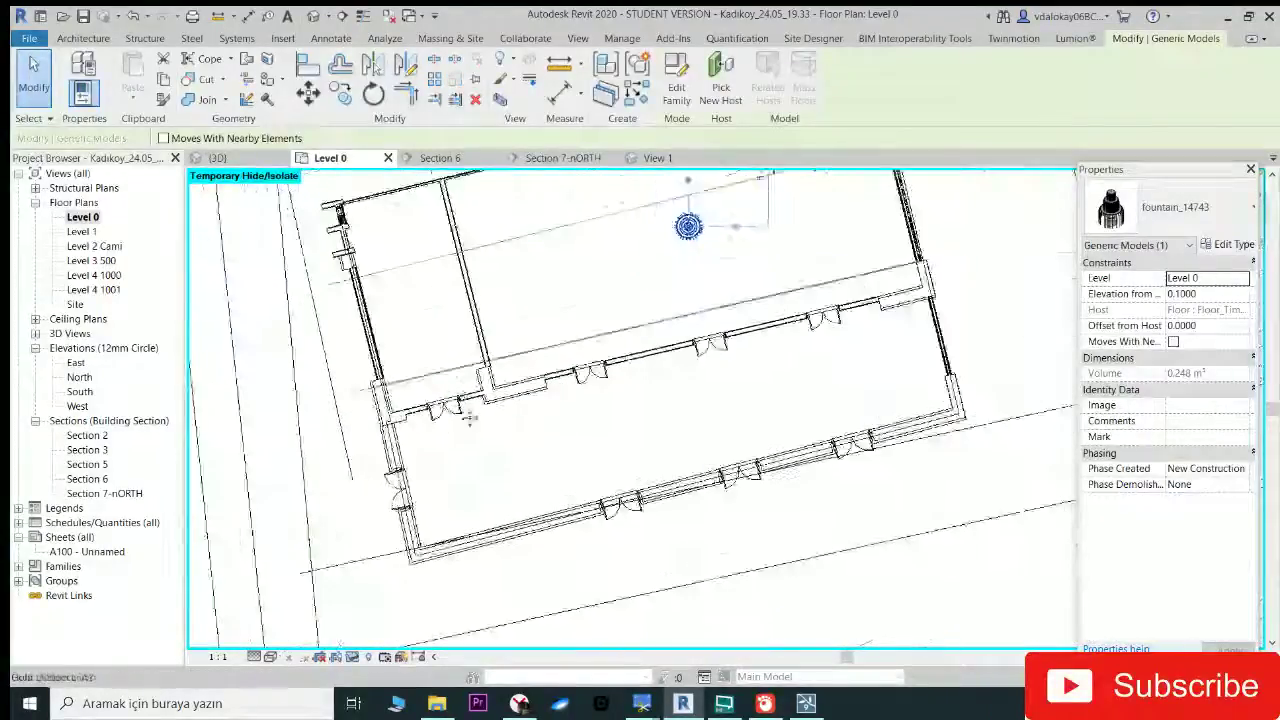
pyautogui.moveTo(686, 223); pyautogui.dragTo(659, 298, button='middle')
pyautogui.scroll(3, 659, 298)
pyautogui.scroll(-1, 500, 305)
pyautogui.moveTo(500, 305); pyautogui.dragTo(491, 286, button='middle')
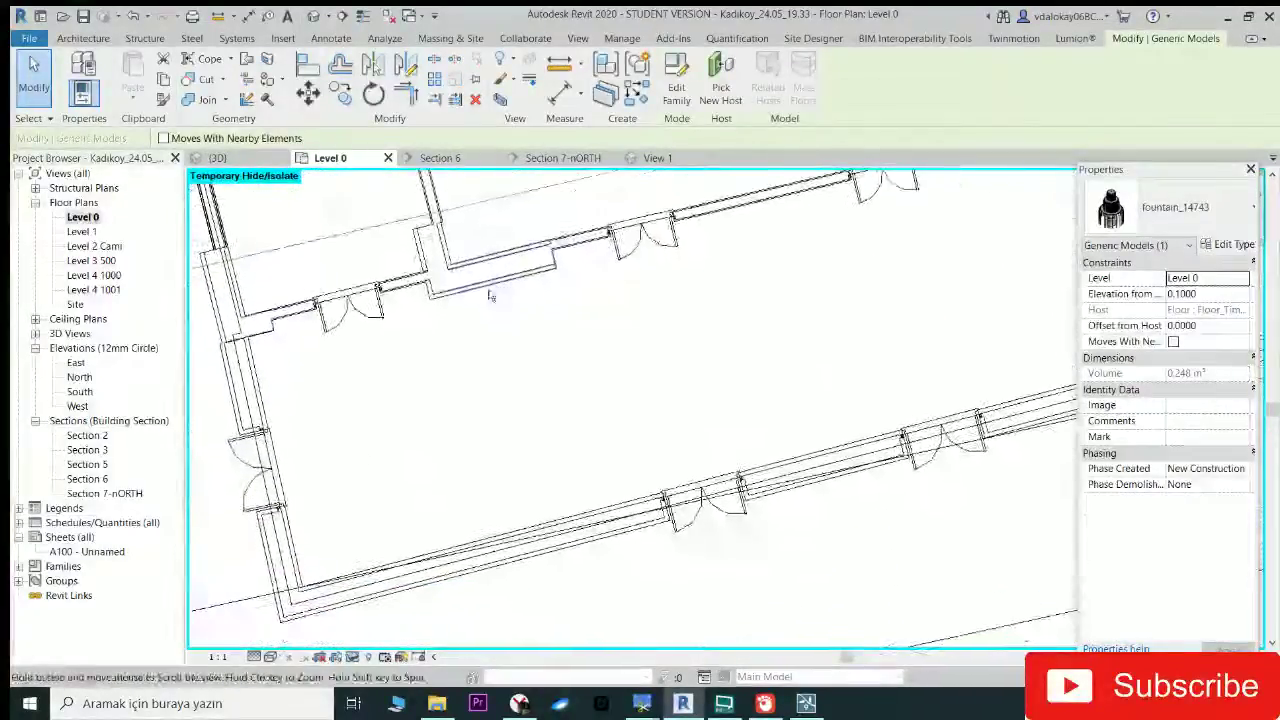
pyautogui.moveTo(463, 434)
pyautogui.mouseDown(button='middle')
pyautogui.moveTo(400, 483)
pyautogui.moveTo(395, 420)
pyautogui.moveTo(414, 451)
pyautogui.mouseUp(button='middle')
# Step: Show the Architecture tools and centre the plan on the room beside the fountain
pyautogui.scroll(-1, 483, 474)
pyautogui.scroll(-1, 537, 480)
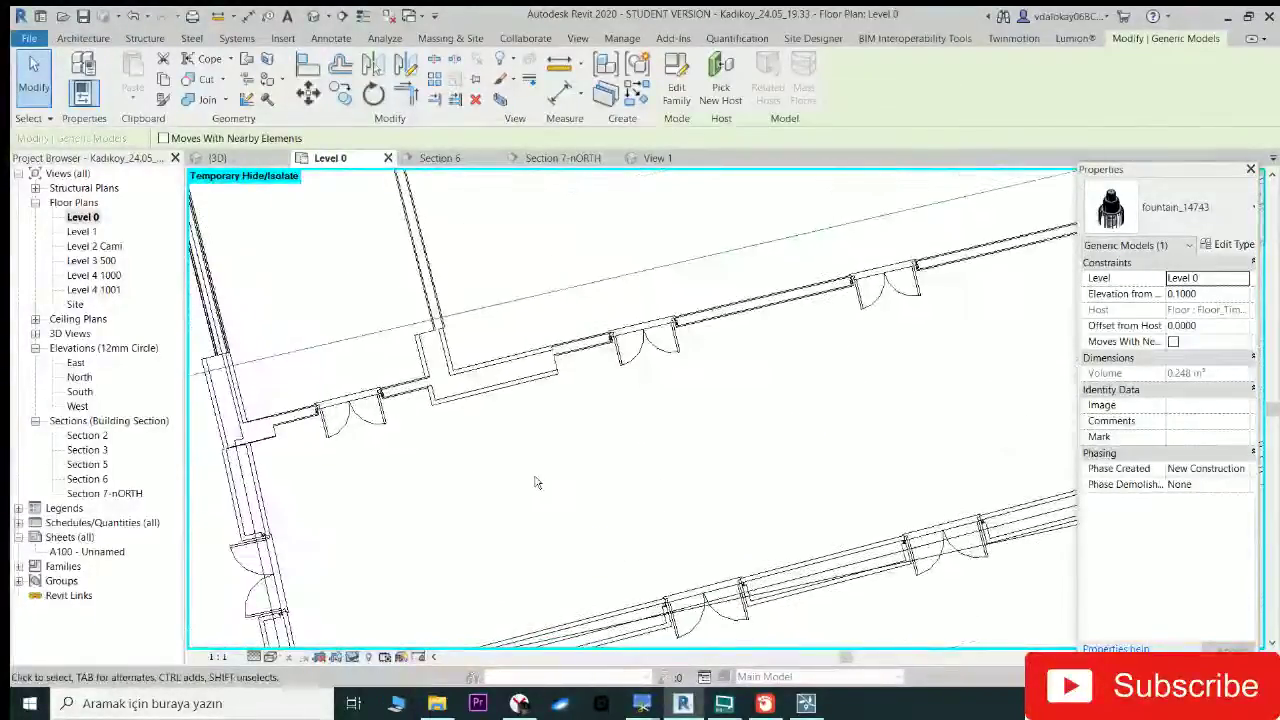
pyautogui.scroll(-1, 780, 455)
pyautogui.scroll(1, 663, 451)
pyautogui.scroll(1, 660, 450)
pyautogui.scroll(1, 777, 398)
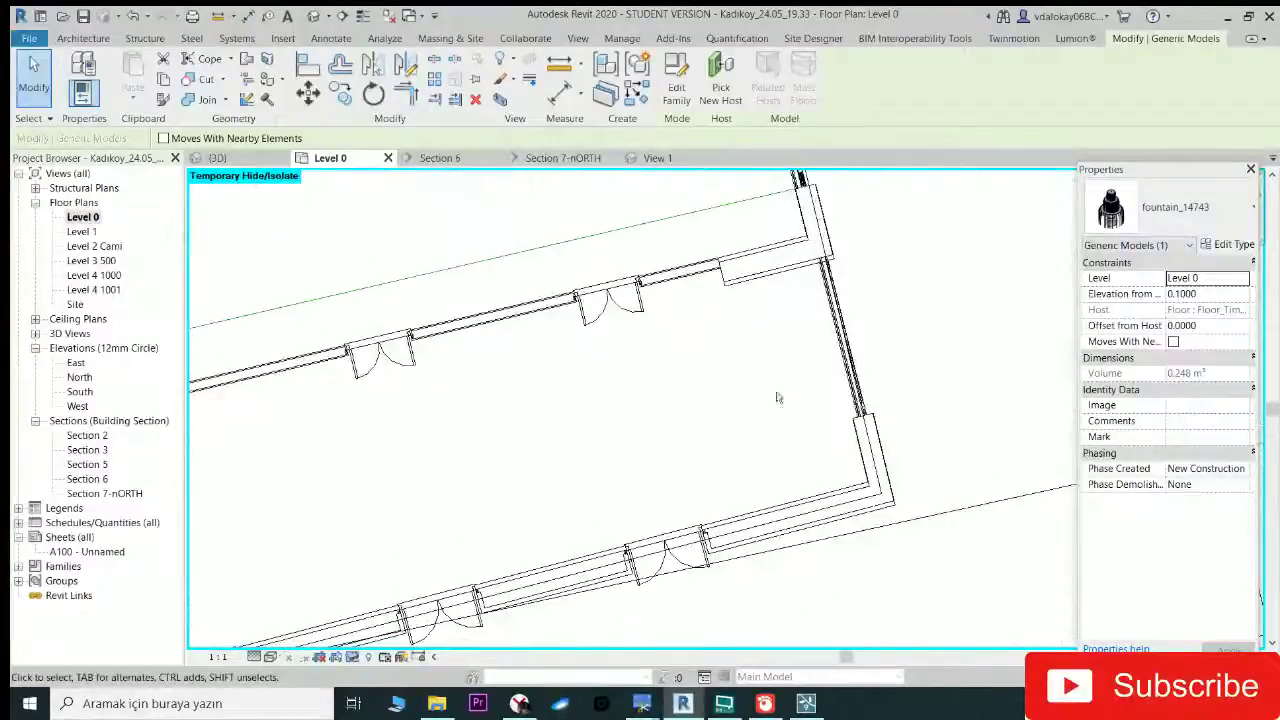
pyautogui.click(100, 39)
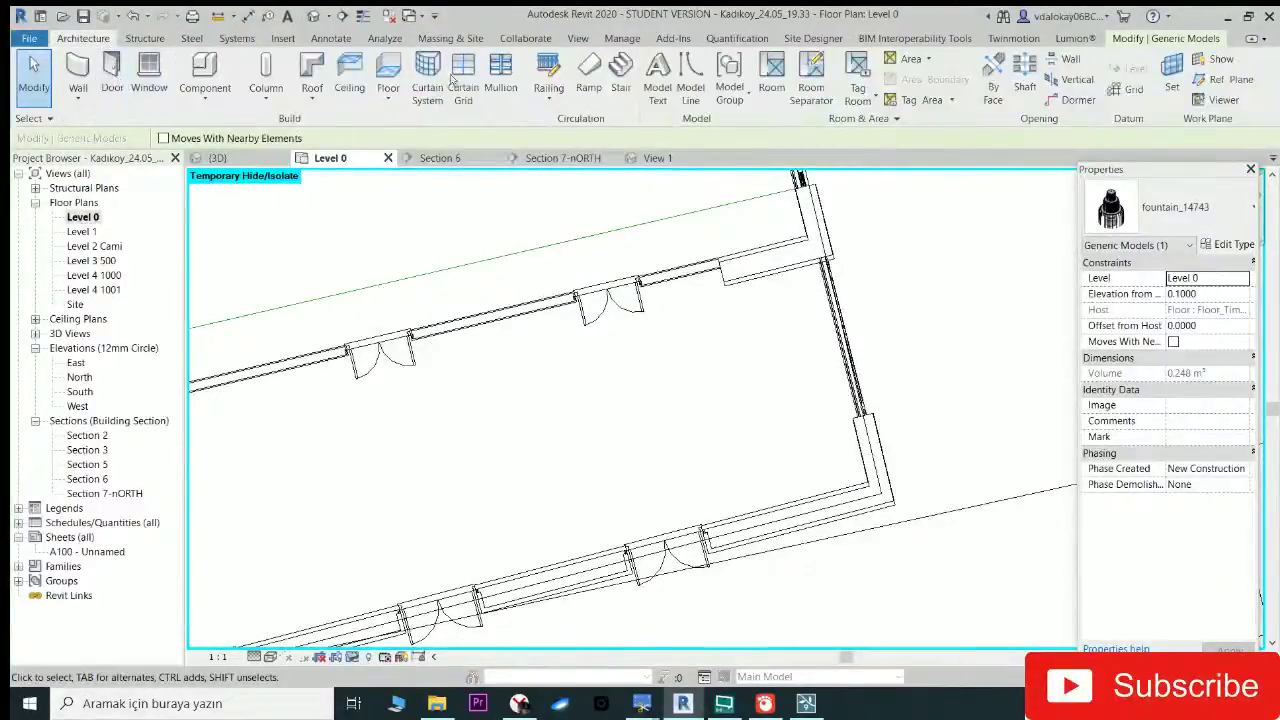
pyautogui.scroll(-2, 500, 422)
pyautogui.moveTo(543, 406)
pyautogui.mouseDown(button='middle')
pyautogui.moveTo(723, 366)
pyautogui.moveTo(662, 383)
pyautogui.mouseUp(button='middle')
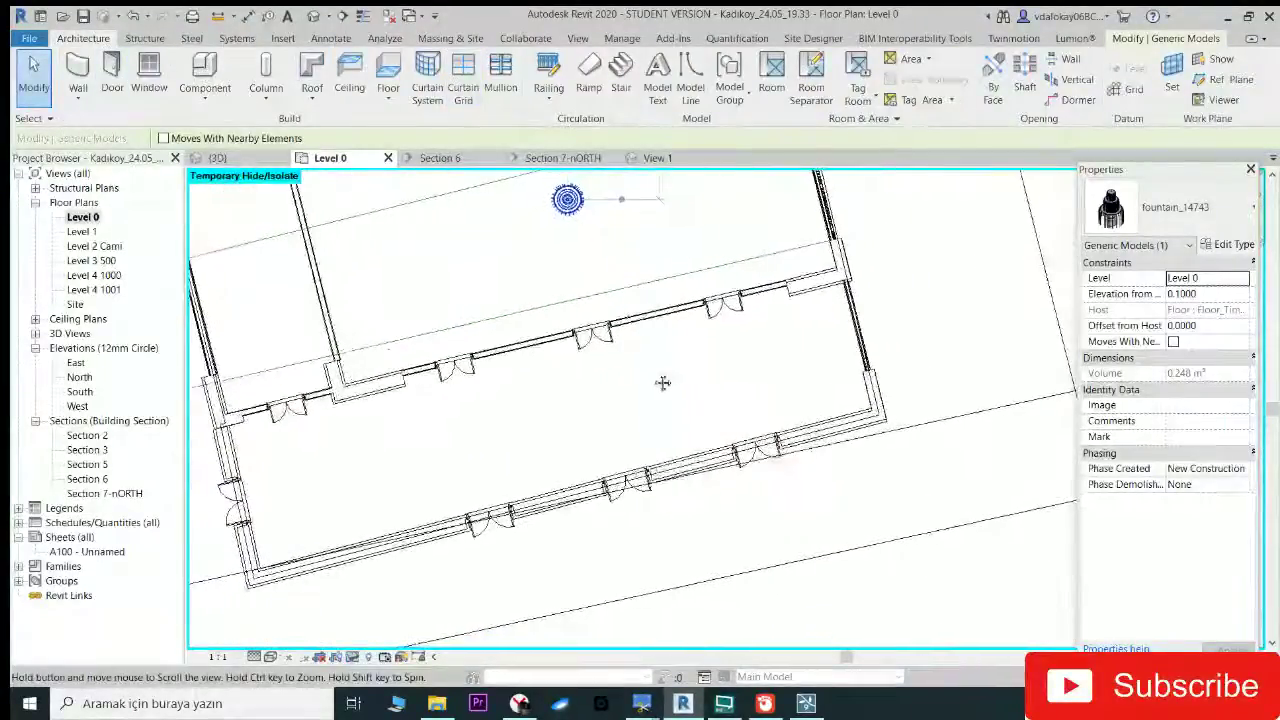
pyautogui.moveTo(758, 308); pyautogui.dragTo(725, 373, button='middle')
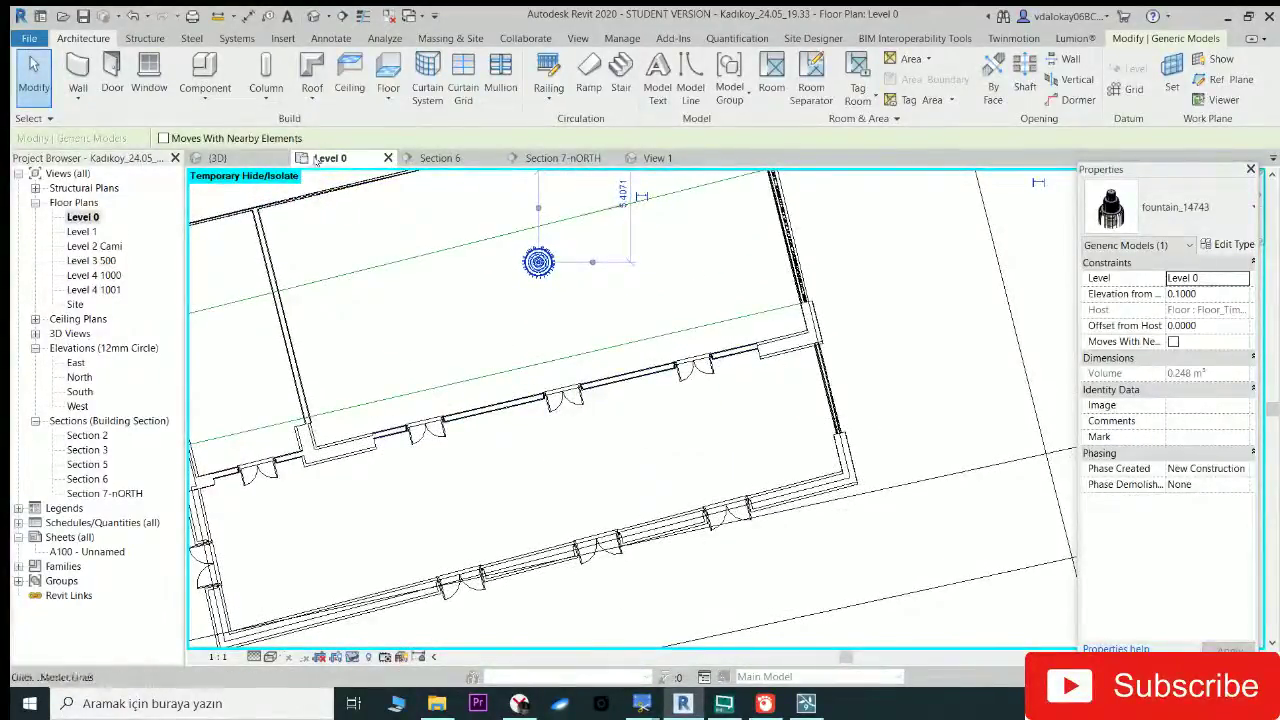
# Step: Start a Center-Ends Spiral stair with Top Level set to None and a 3.0 height
pyautogui.click(622, 72)
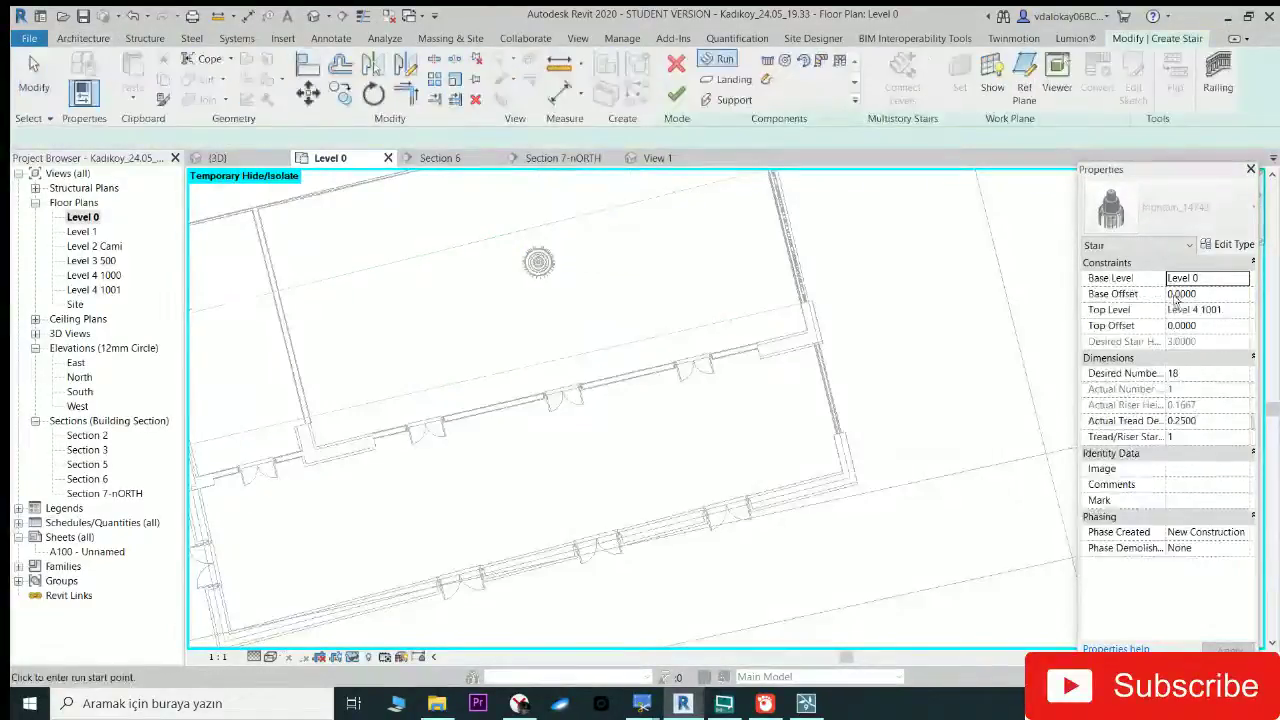
pyautogui.click(802, 64)
pyautogui.scroll(1, 752, 371)
pyautogui.scroll(1, 758, 400)
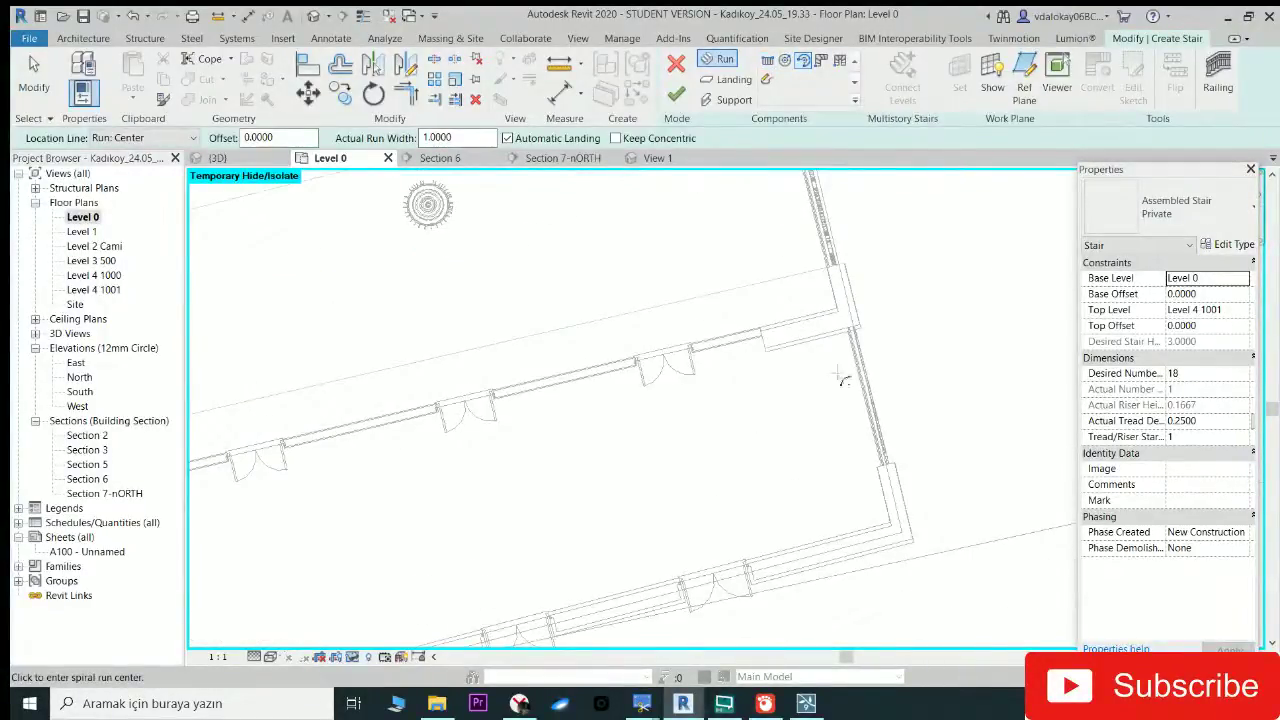
pyautogui.click(1247, 313)
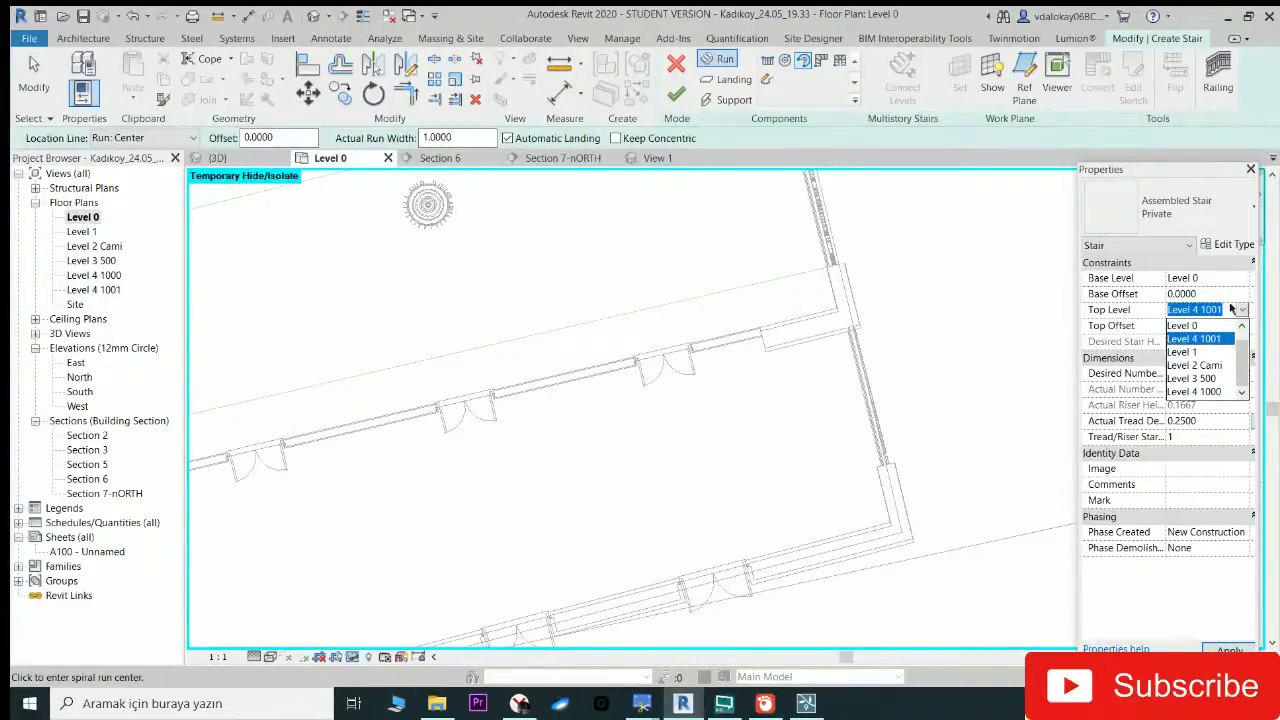
pyautogui.click(1232, 310)
pyautogui.write('2')
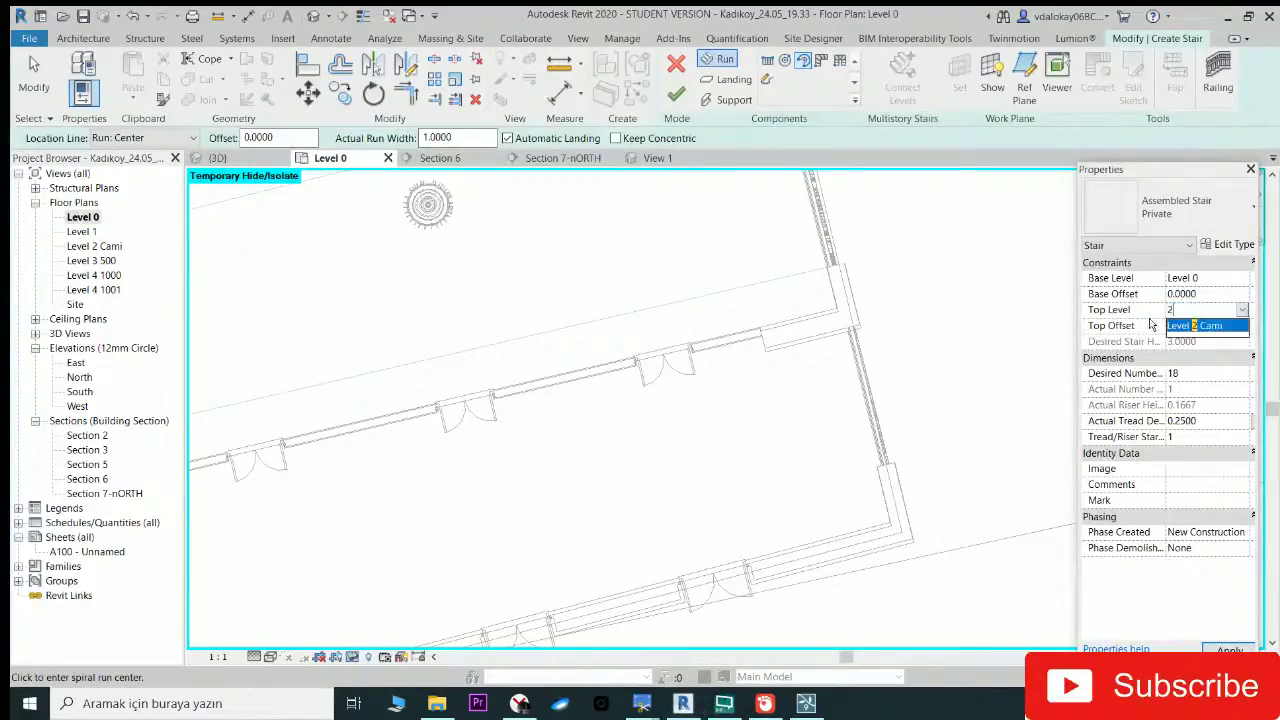
pyautogui.write('38')
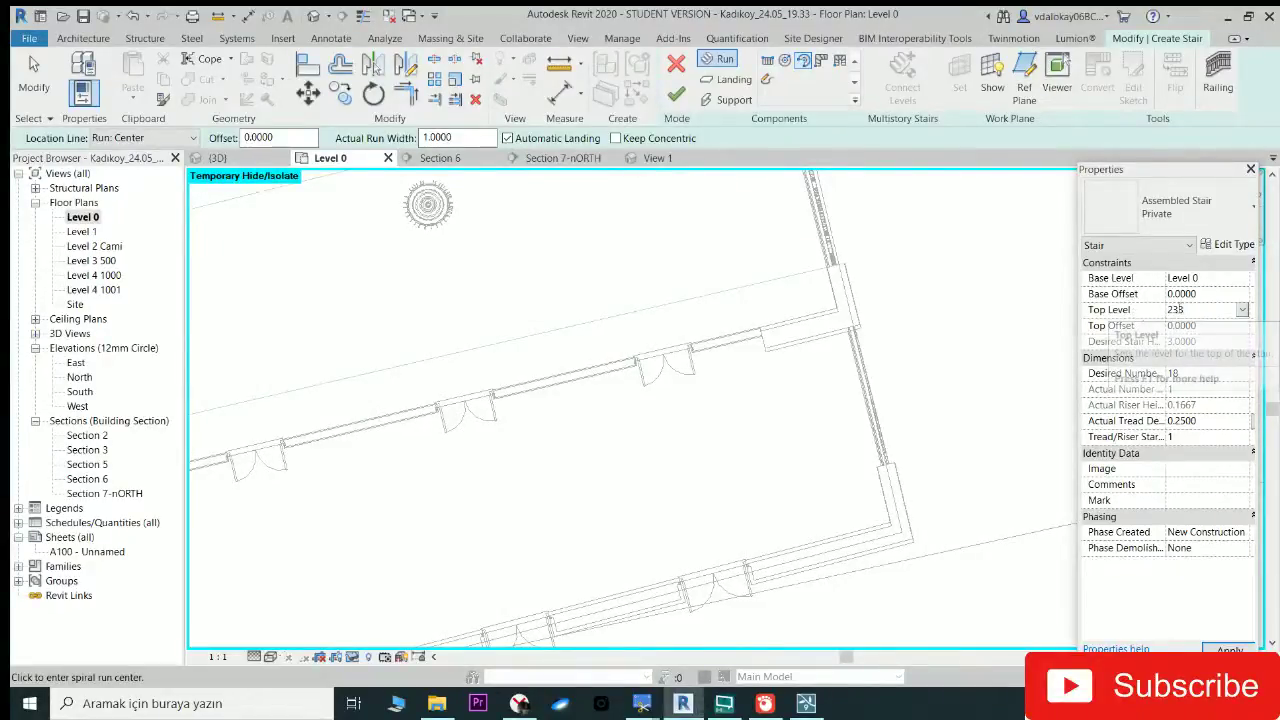
pyautogui.moveTo(1180, 309); pyautogui.dragTo(1196, 309)
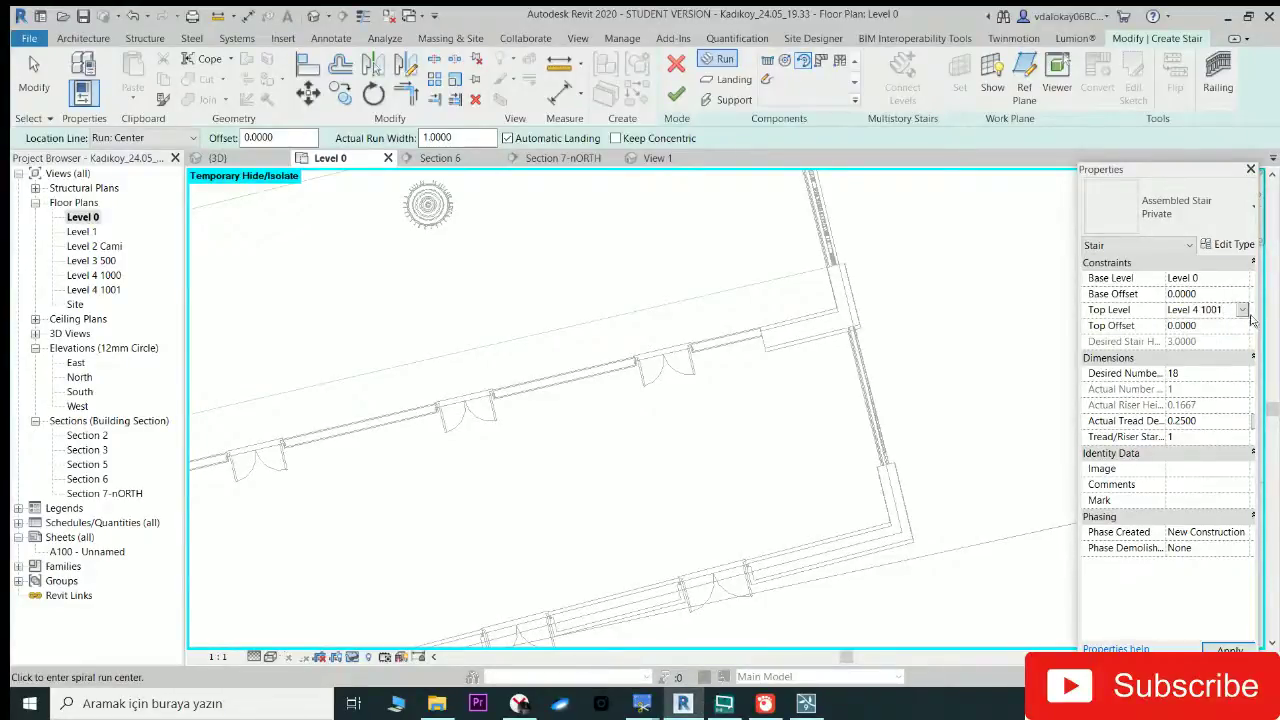
pyautogui.click(1243, 312)
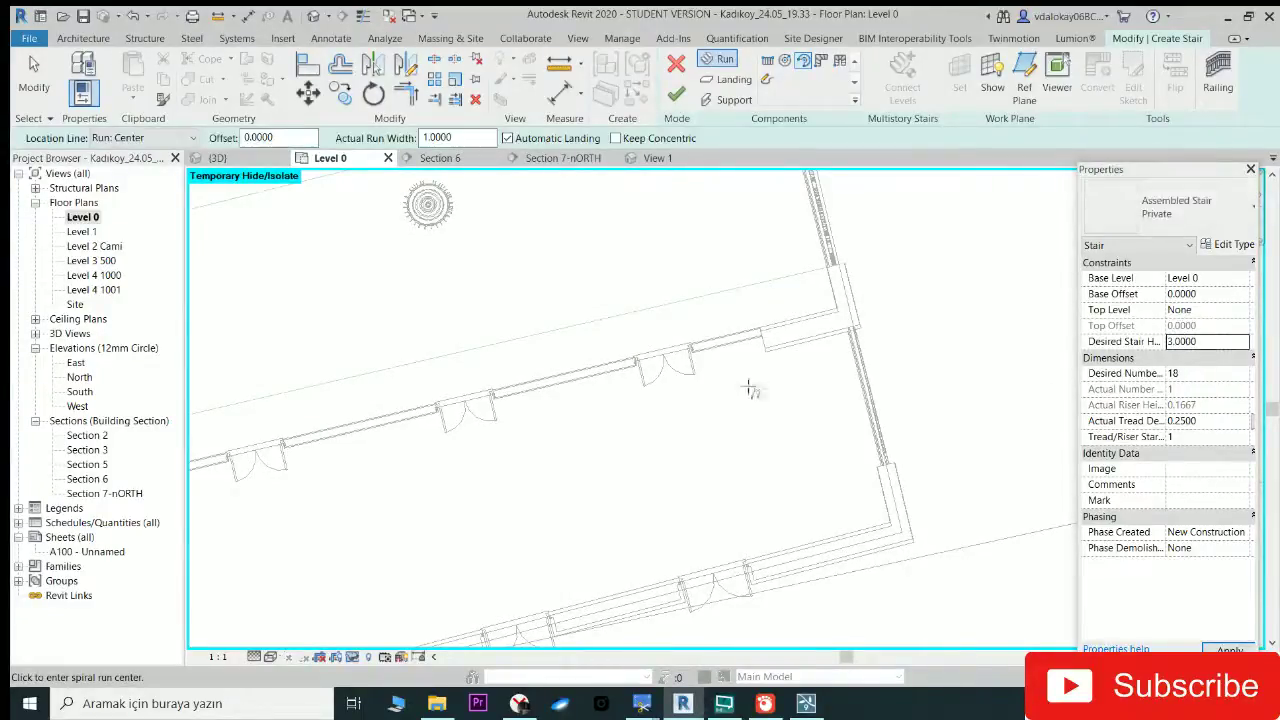
# Step: Place the spiral run centre near the fountain with a 2.0000 radius and set its end point
pyautogui.click(795, 400)
pyautogui.click(775, 442)
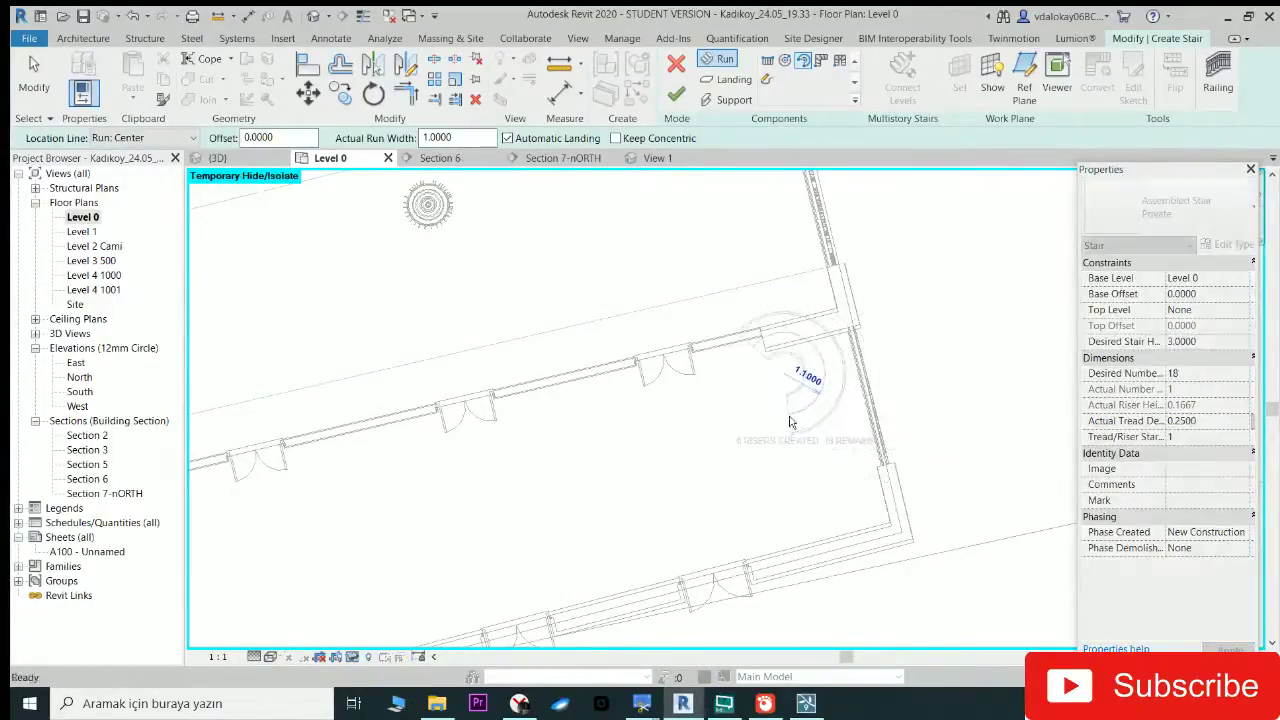
pyautogui.click(773, 390)
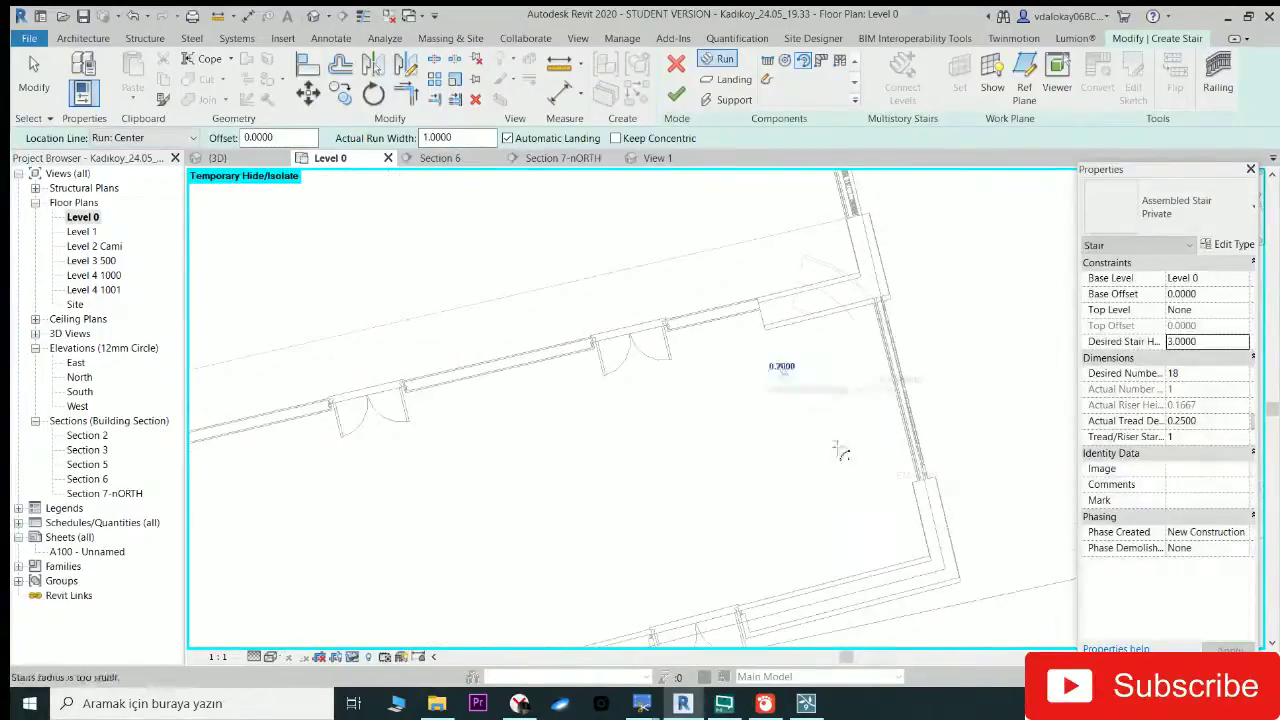
pyautogui.click(802, 437)
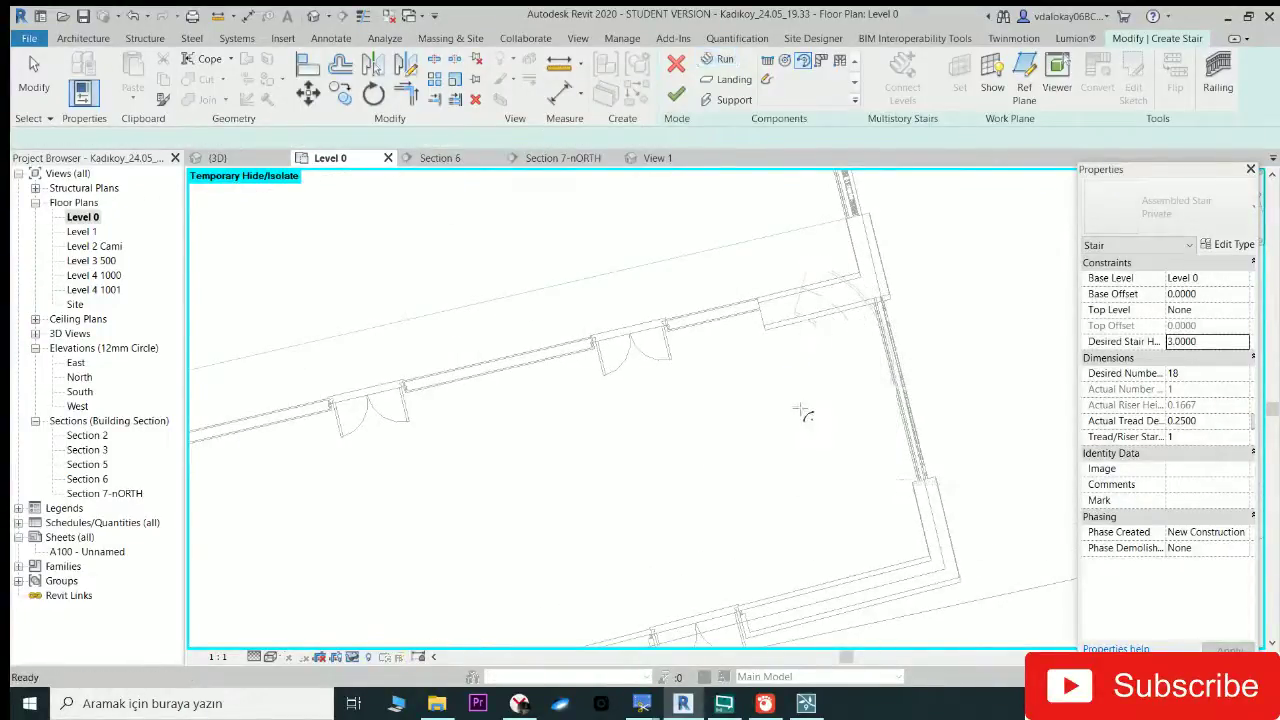
pyautogui.click(800, 402)
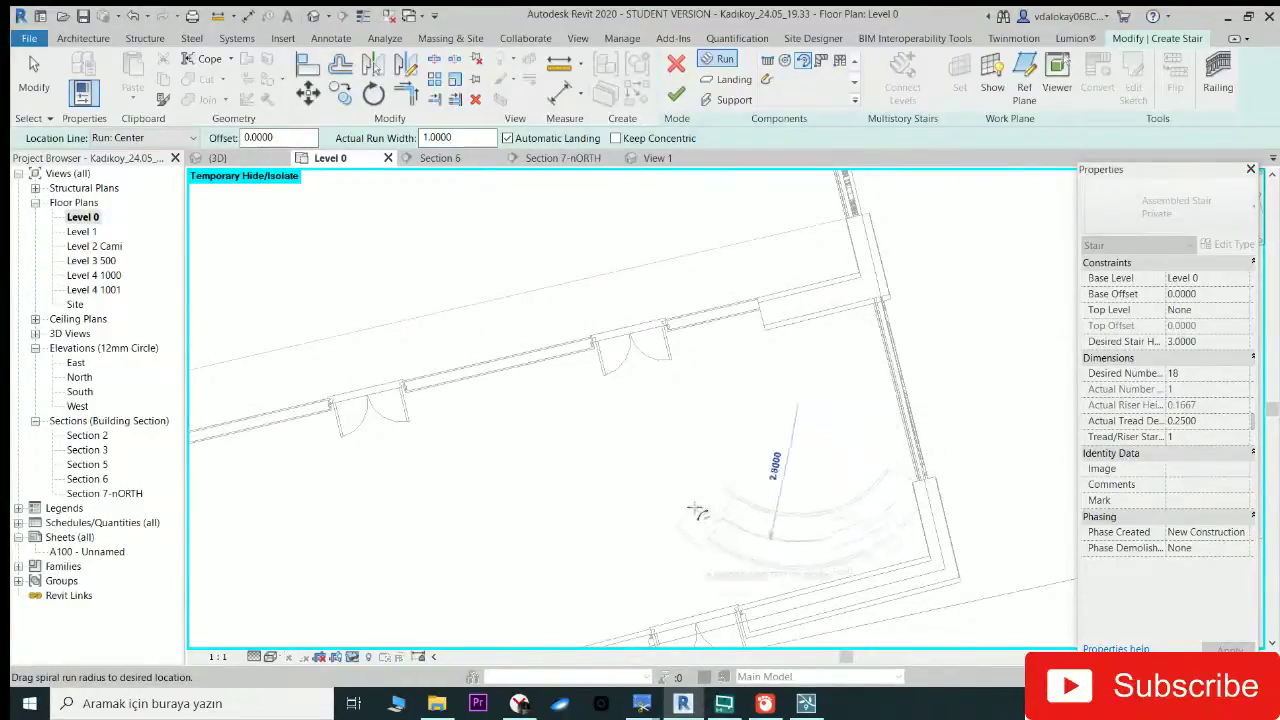
pyautogui.press('Escape')
pyautogui.click(800, 401)
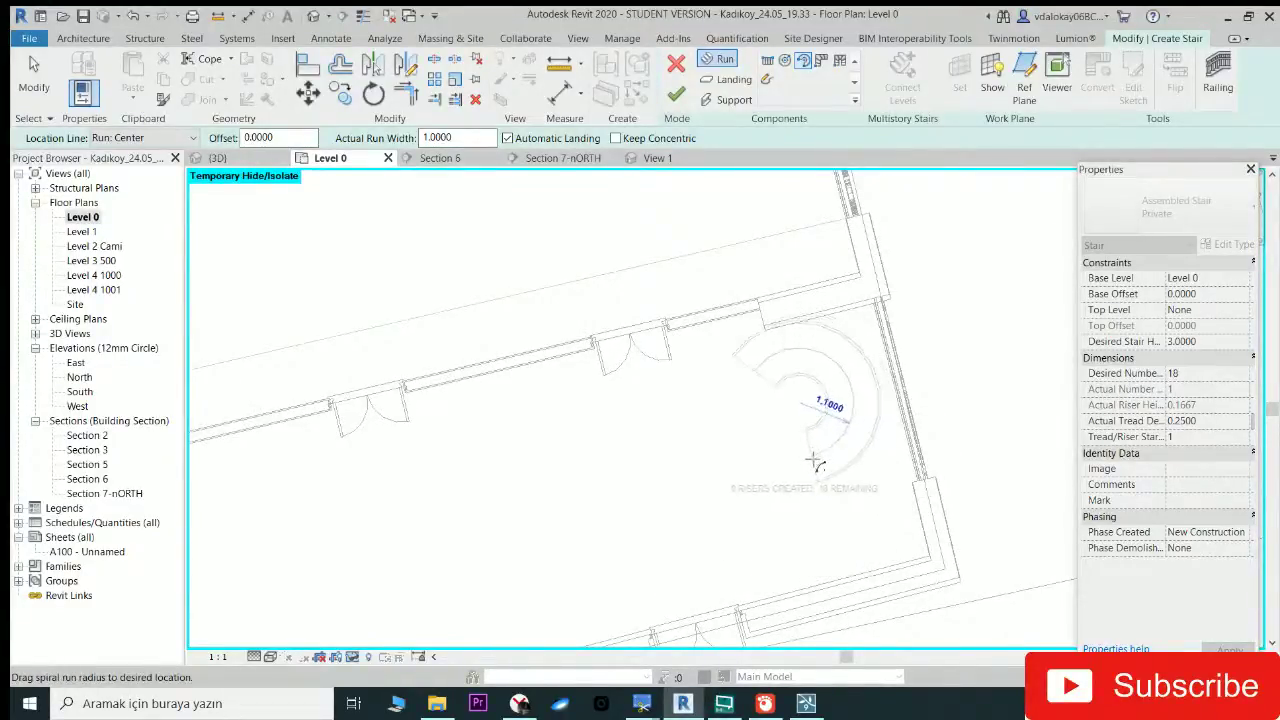
pyautogui.click(818, 483)
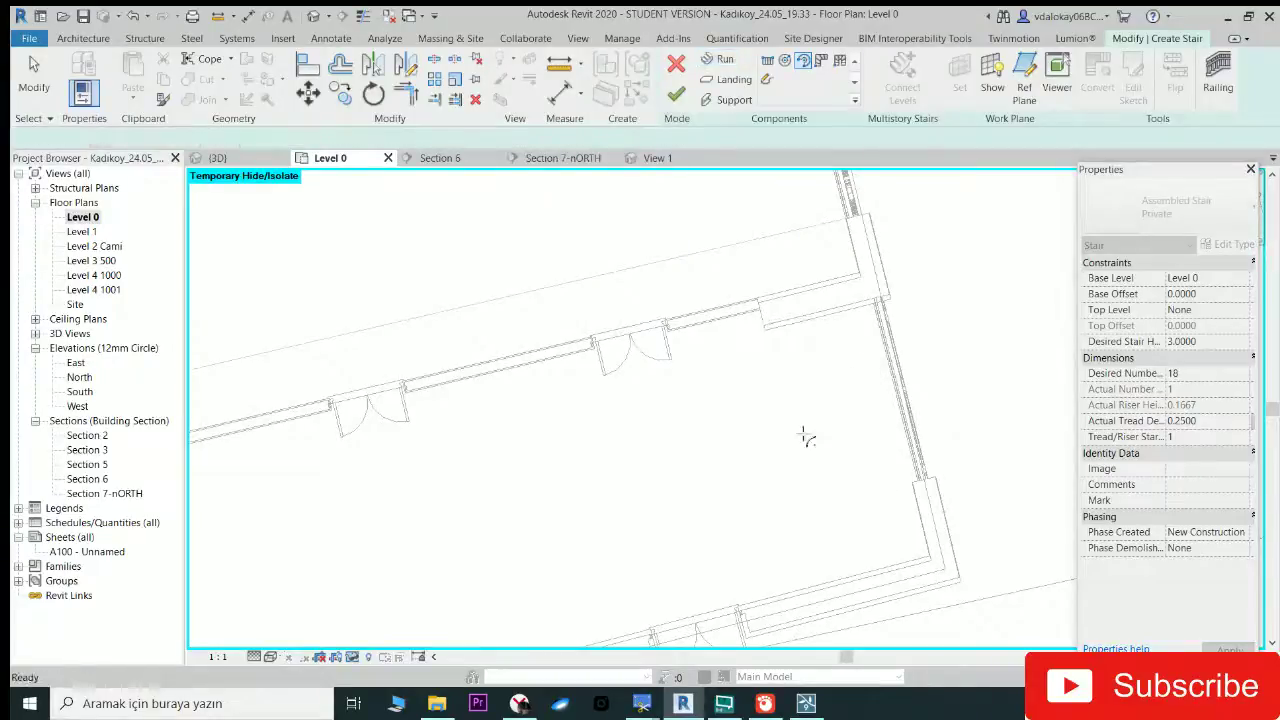
pyautogui.click(782, 405)
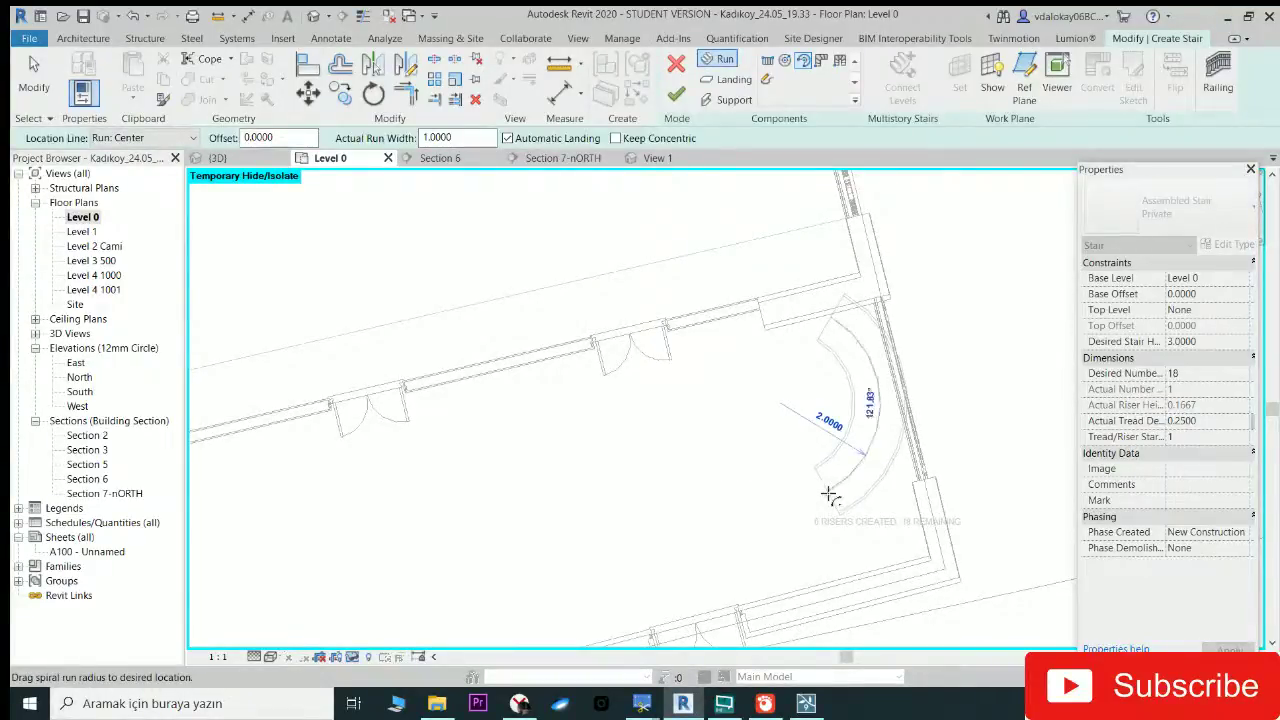
pyautogui.click(829, 495)
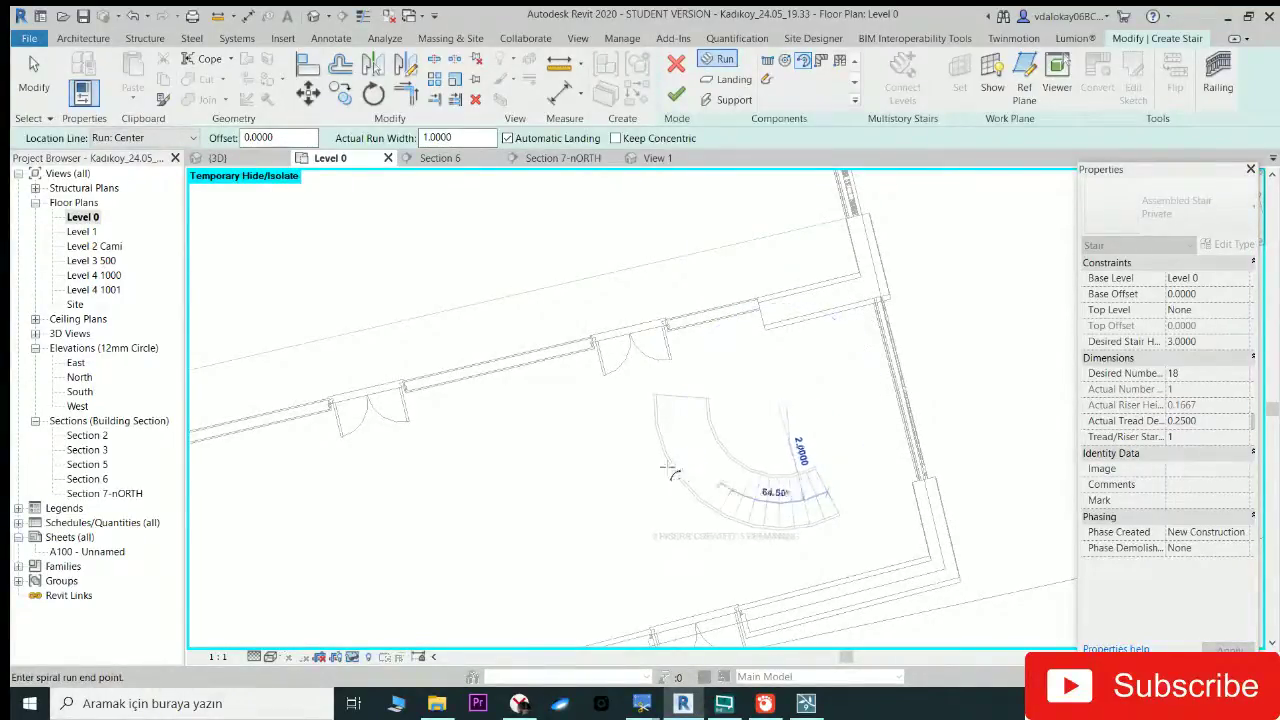
pyautogui.click(622, 384)
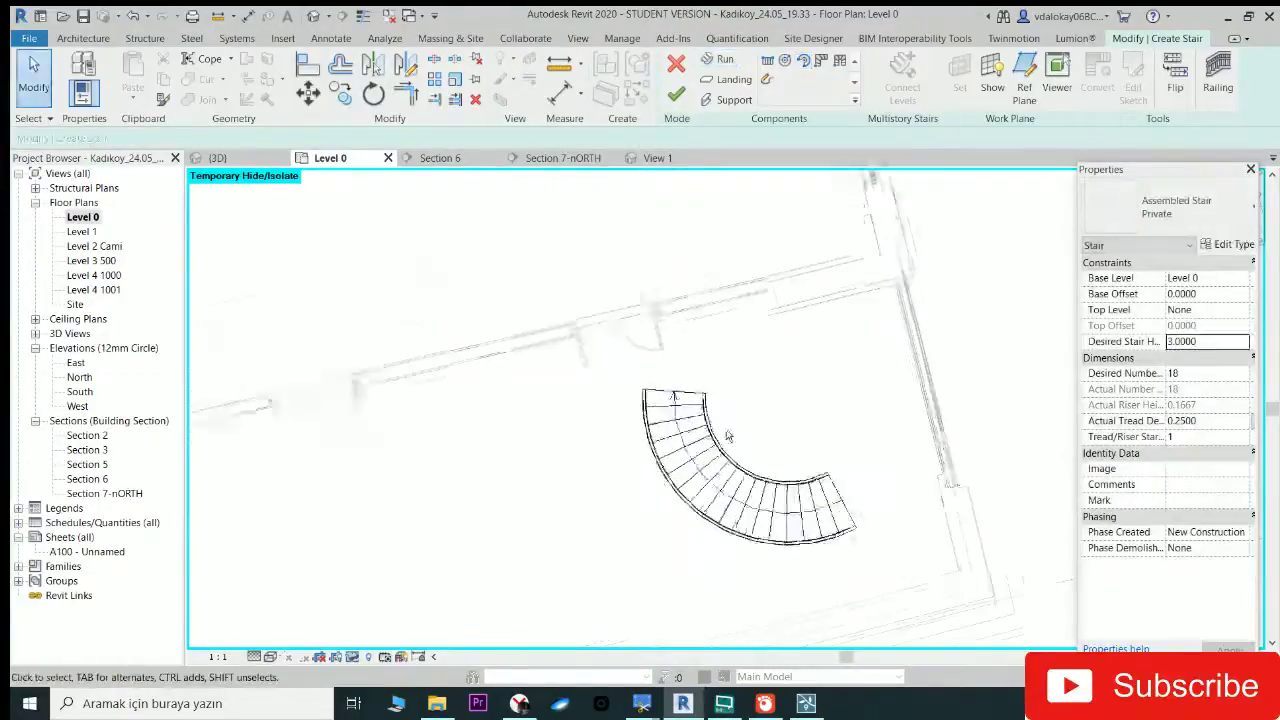
# Step: Rotate the 18-riser spiral stair run toward the upper wall
pyautogui.scroll(2, 628, 395)
pyautogui.click(628, 397)
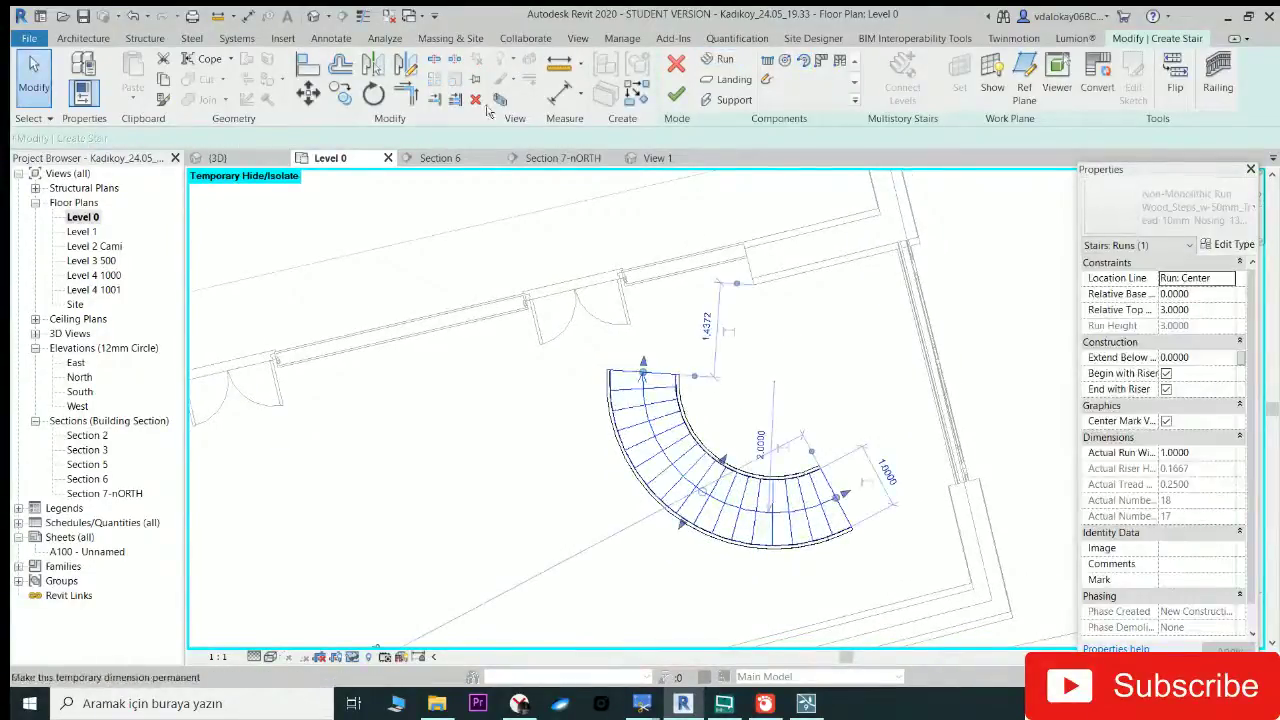
pyautogui.press('r')
pyautogui.press('o')
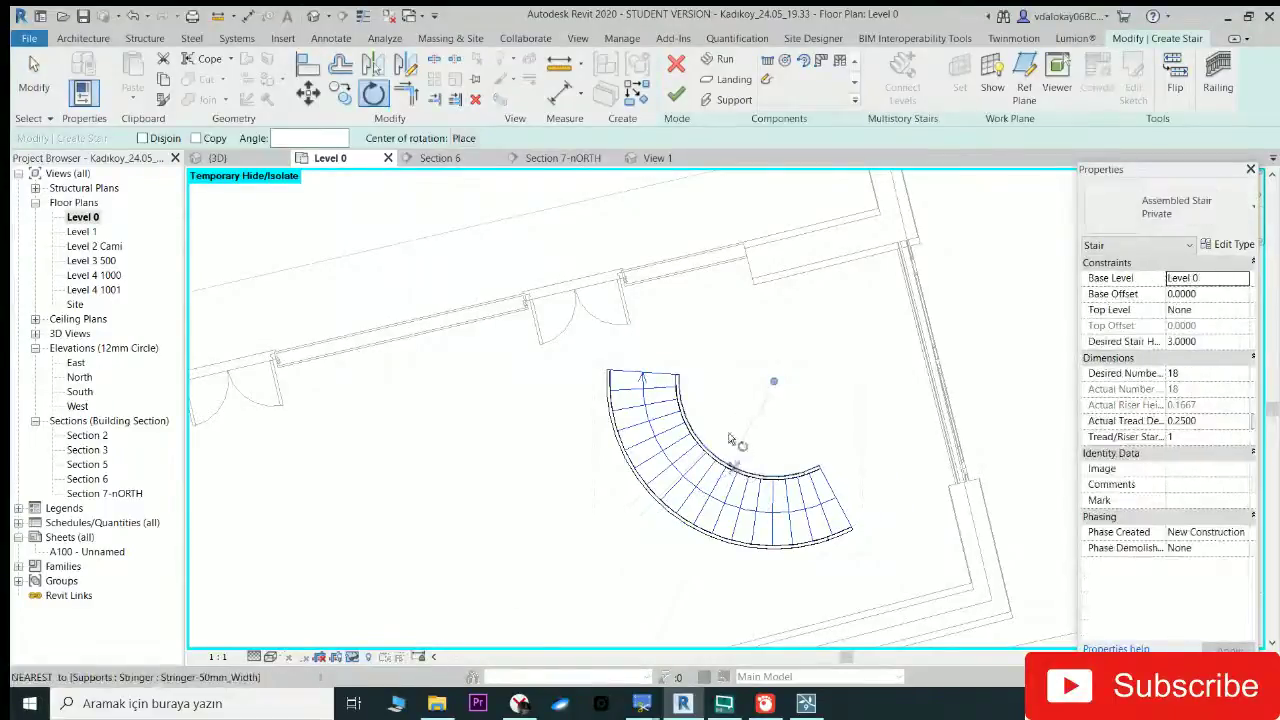
pyautogui.click(852, 330)
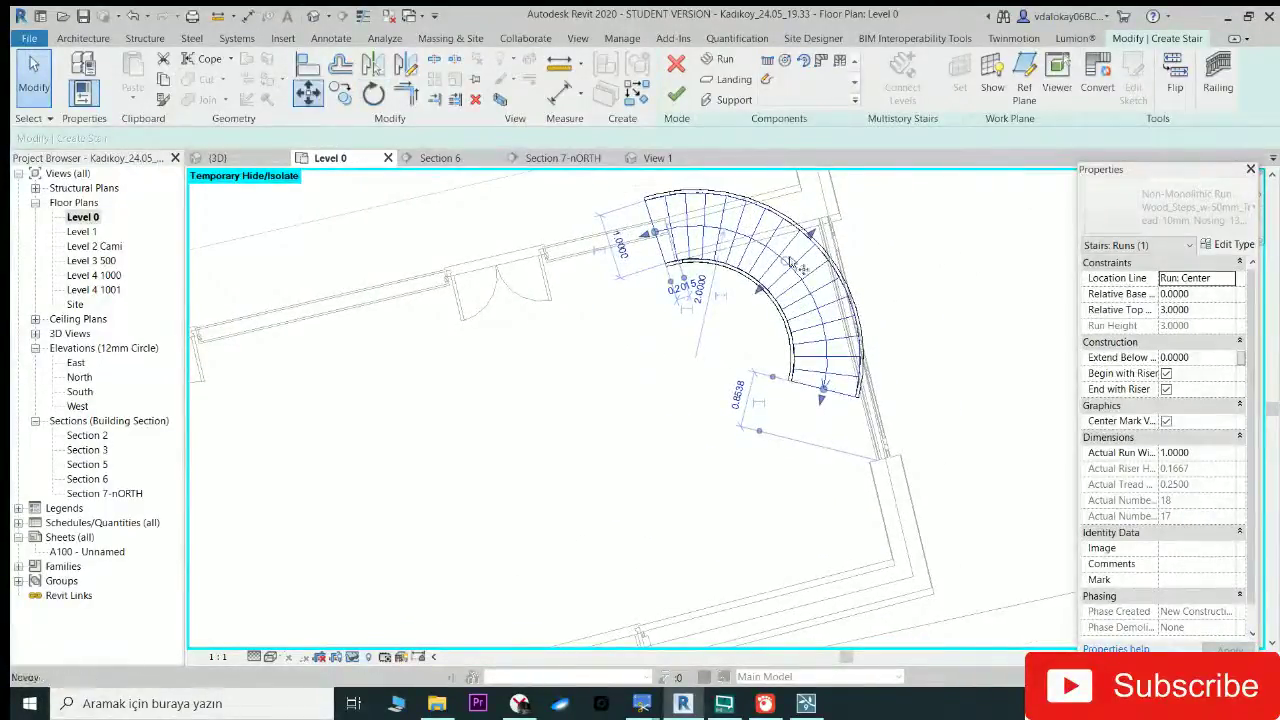
pyautogui.press('m')
pyautogui.press('v')
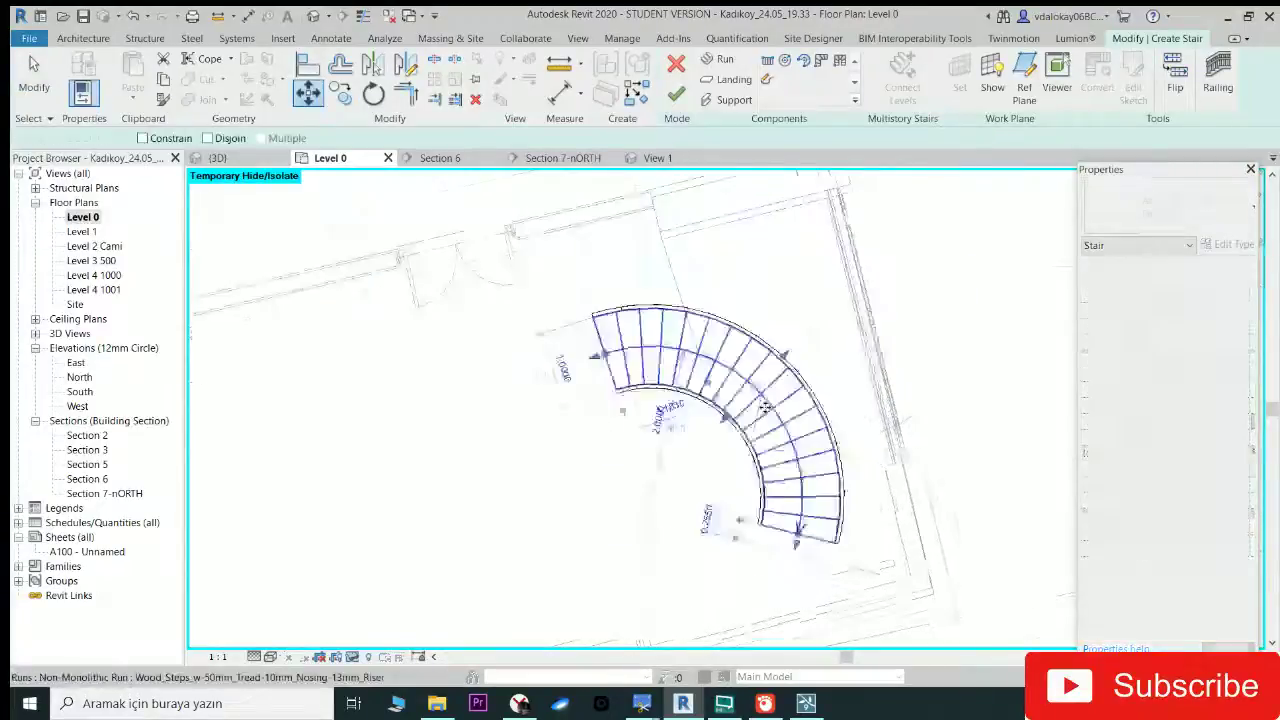
pyautogui.press('Escape')
pyautogui.scroll(-2, 634, 380)
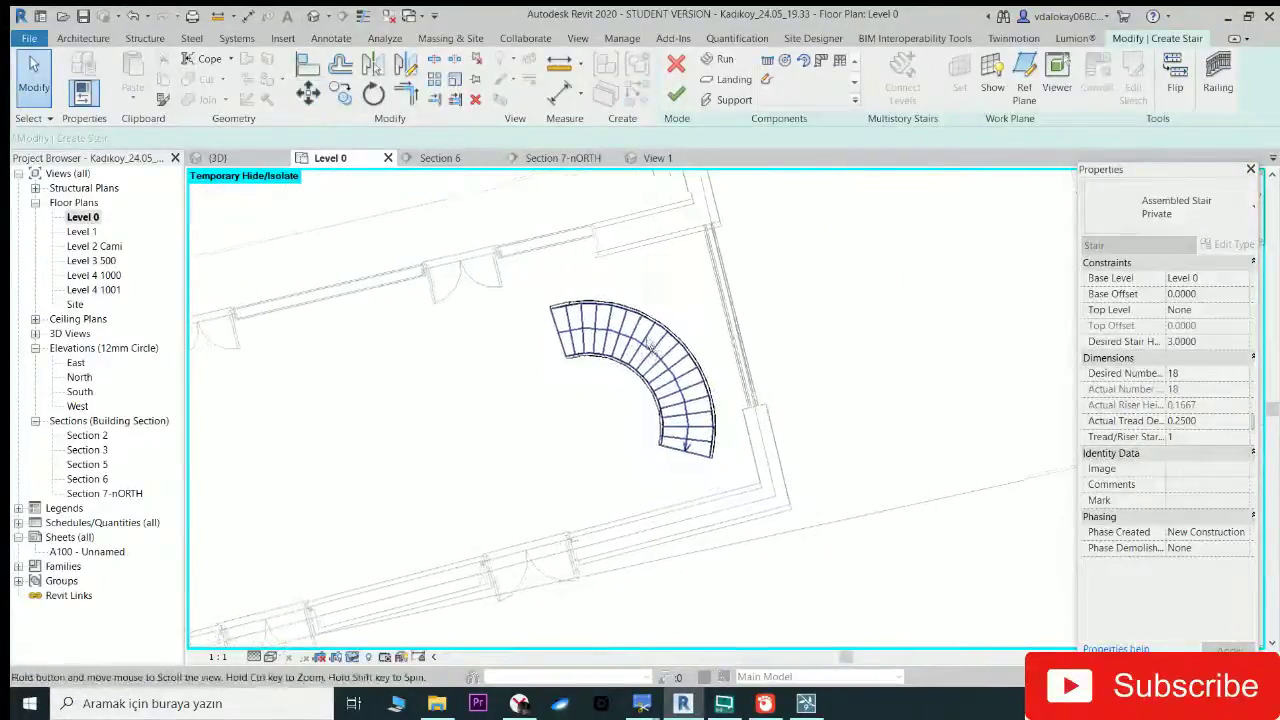
# Step: Add another centre-and-ends spiral run to the stair
pyautogui.click(635, 340)
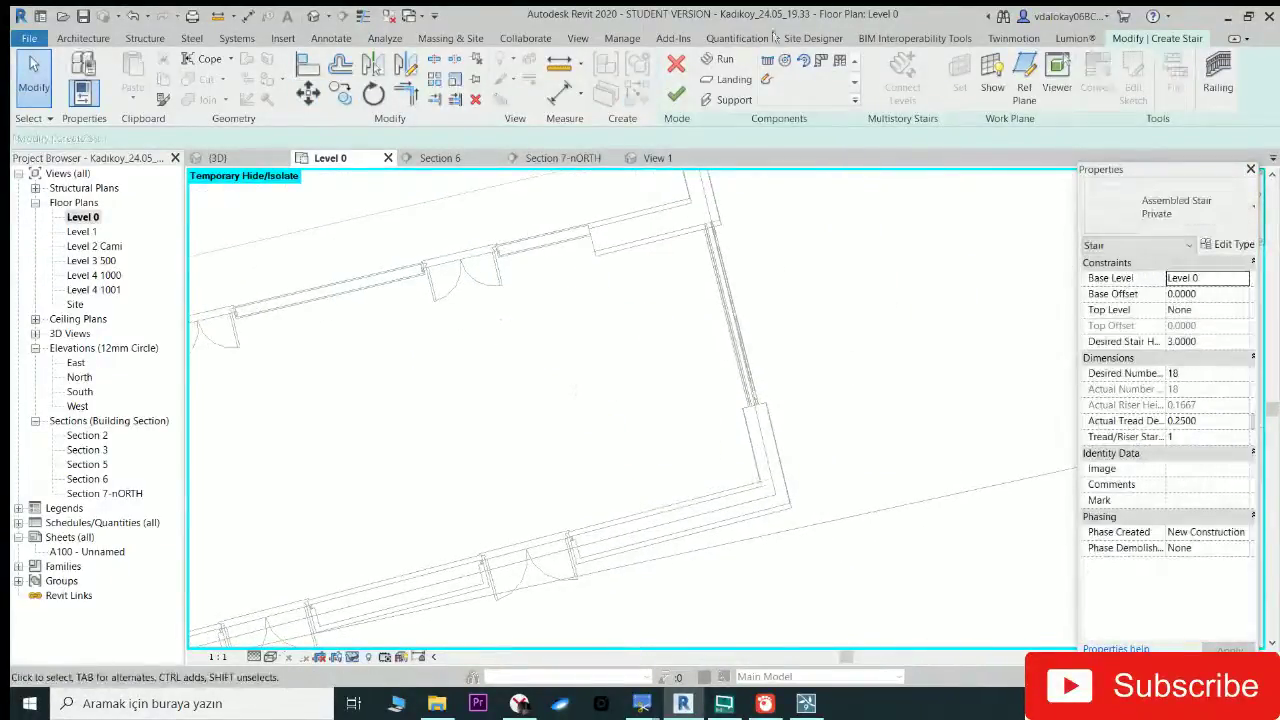
pyautogui.click(805, 62)
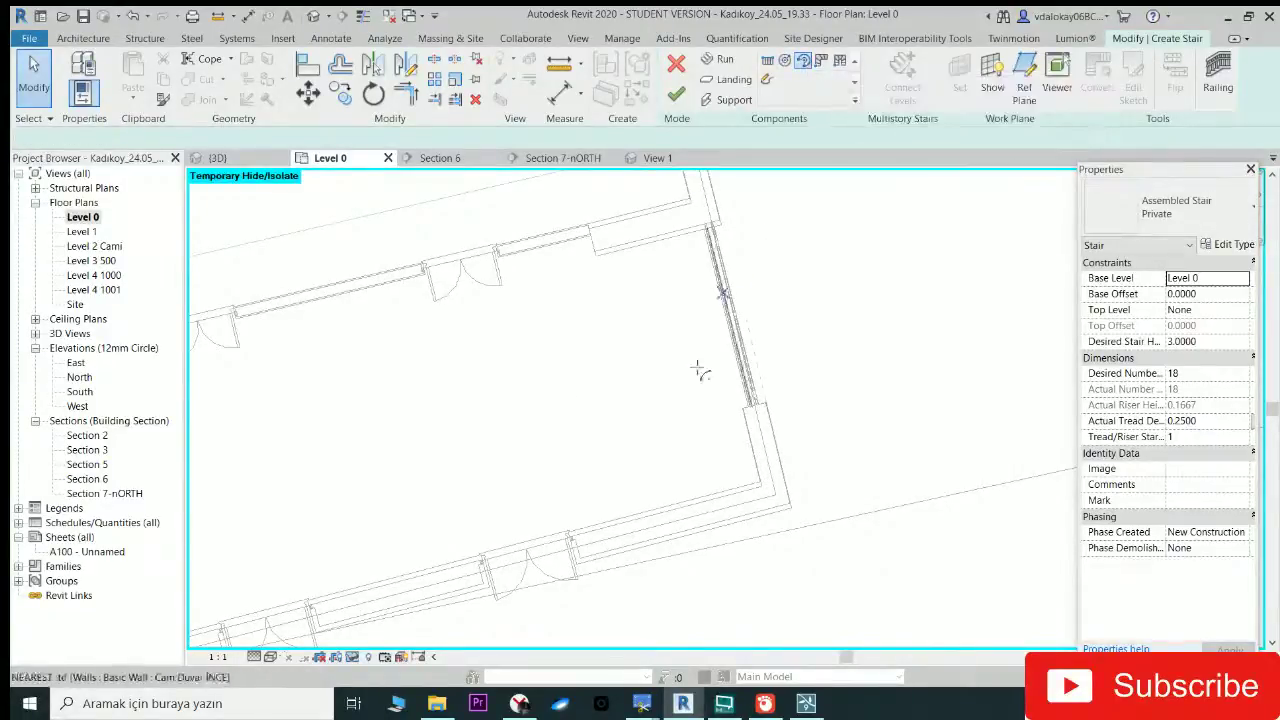
pyautogui.click(640, 292)
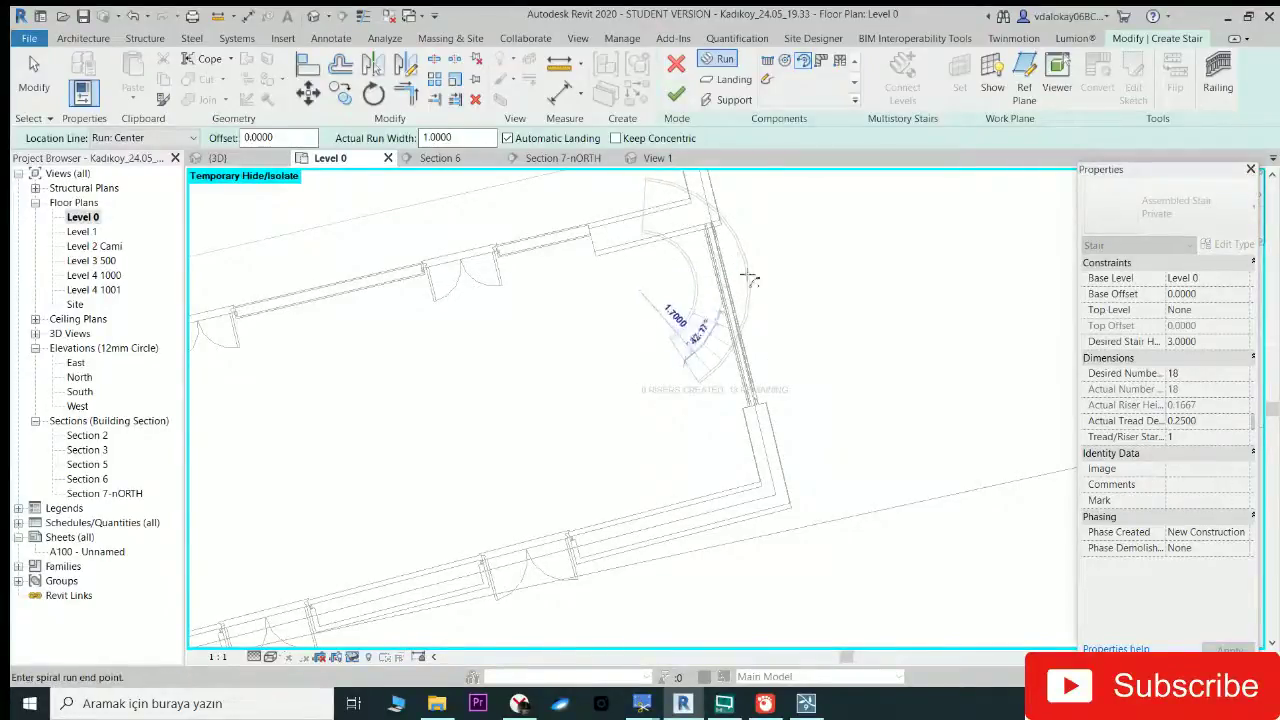
pyautogui.click(634, 184)
pyautogui.press('Escape')
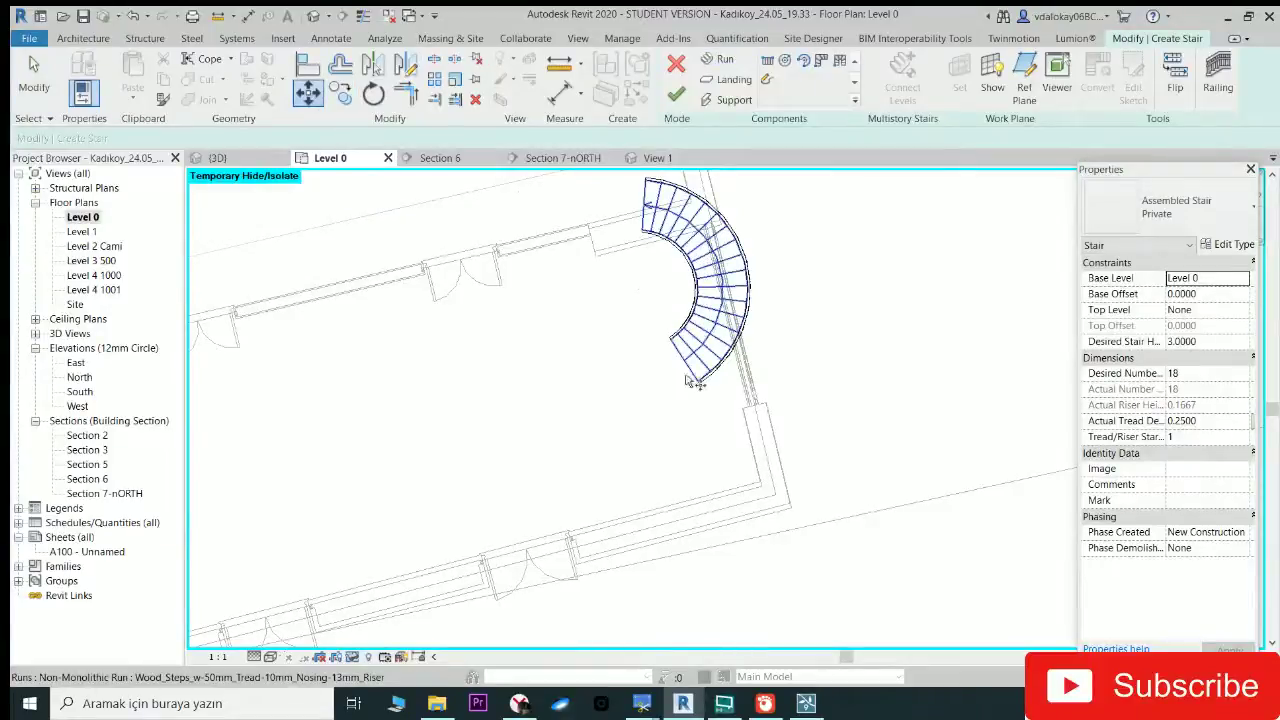
# Step: Select the curved stair run in the Level 0 plan to check its dimensions
pyautogui.scroll(1, 710, 260)
pyautogui.scroll(2, 725, 290)
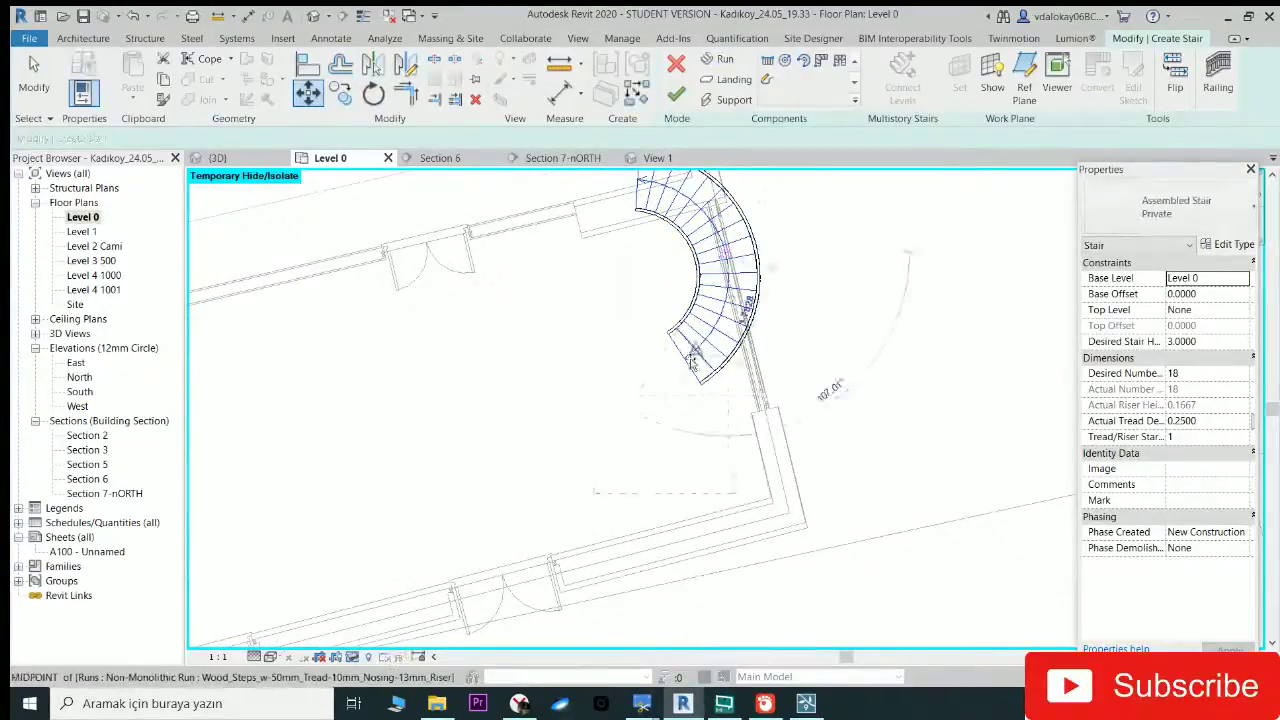
pyautogui.scroll(2, 690, 340)
pyautogui.click(612, 449)
pyautogui.scroll(-2, 600, 420)
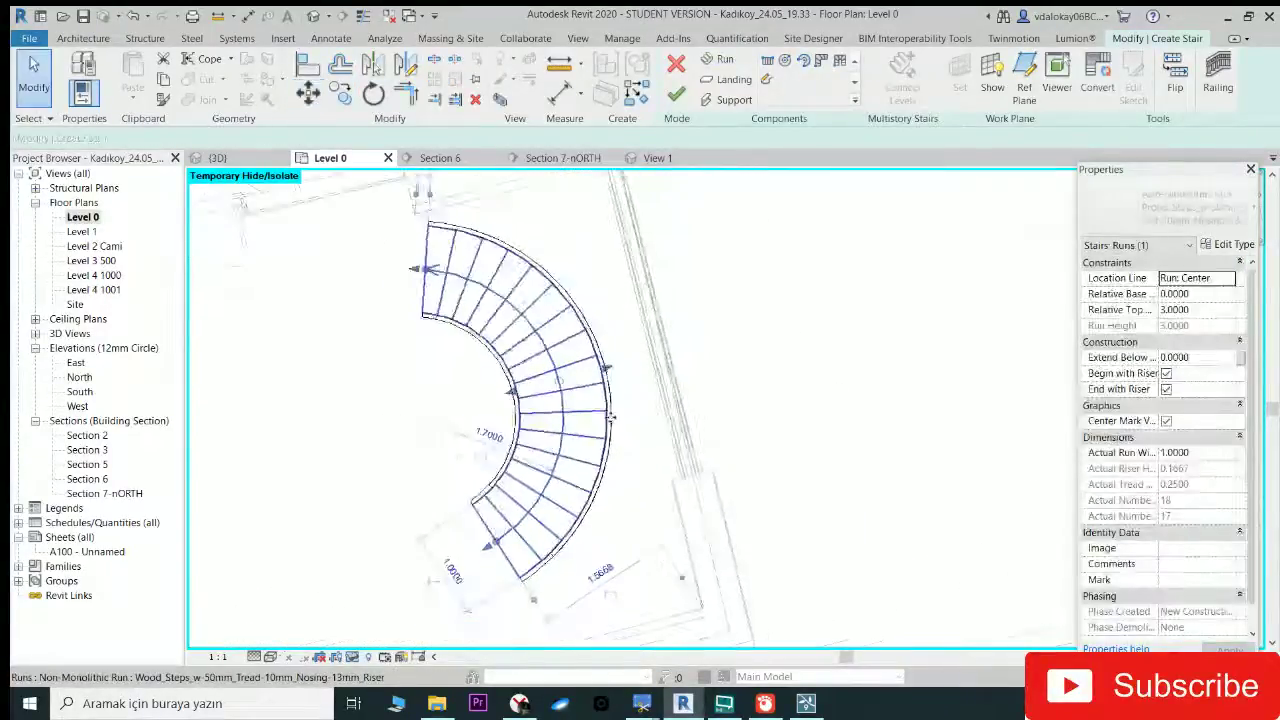
pyautogui.scroll(-1, 580, 360)
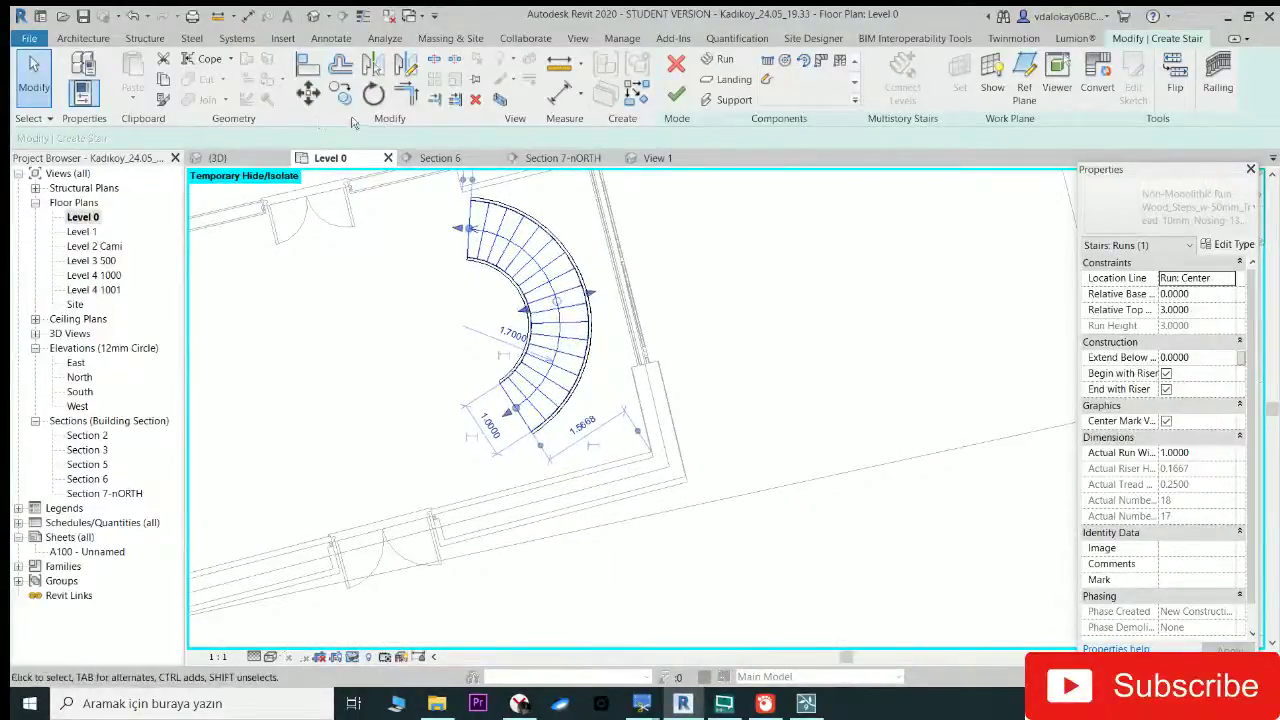
pyautogui.press('Escape')
pyautogui.click(600, 310)
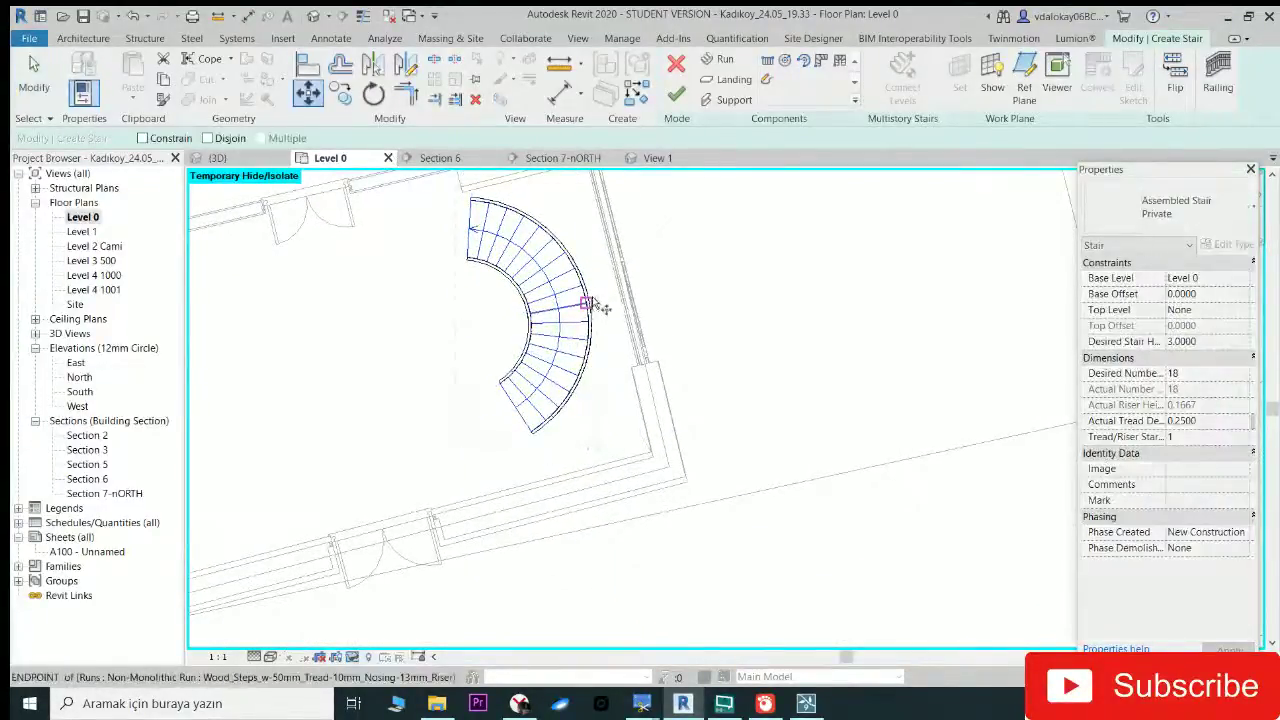
pyautogui.scroll(2, 595, 300)
pyautogui.click(600, 350)
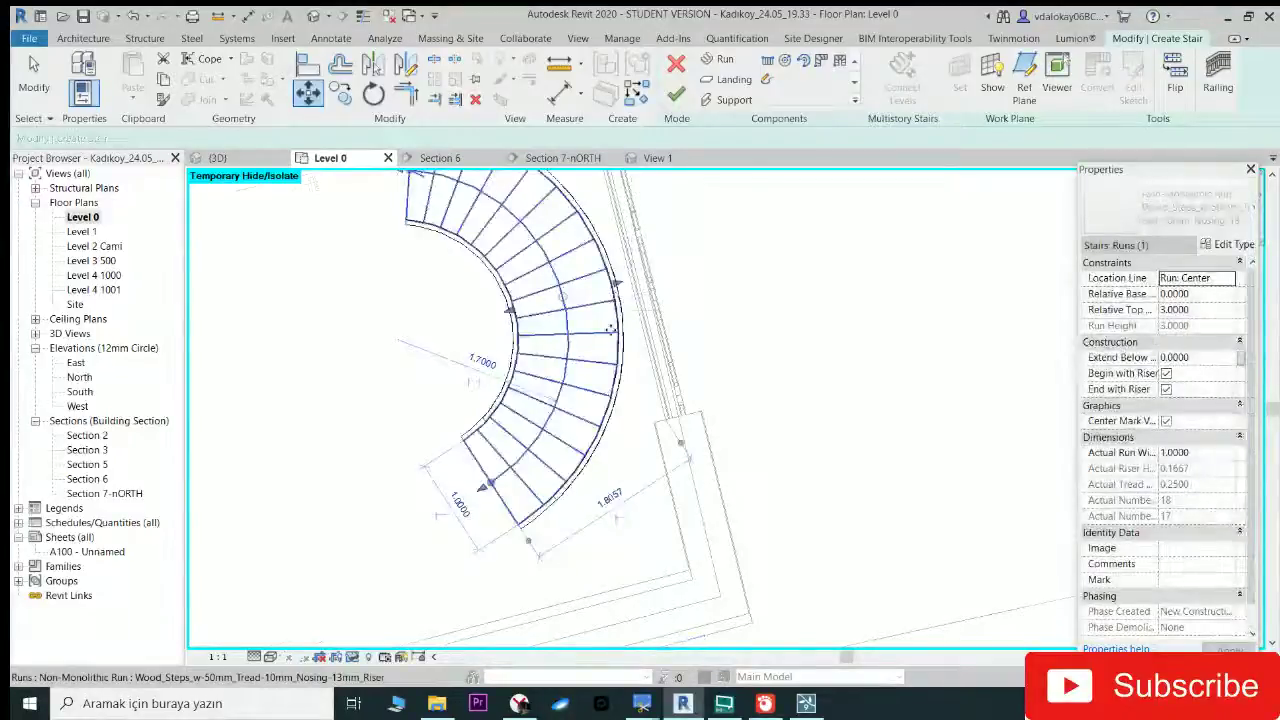
pyautogui.scroll(-1, 663, 362)
pyautogui.scroll(-1, 663, 362)
pyautogui.scroll(-1, 663, 362)
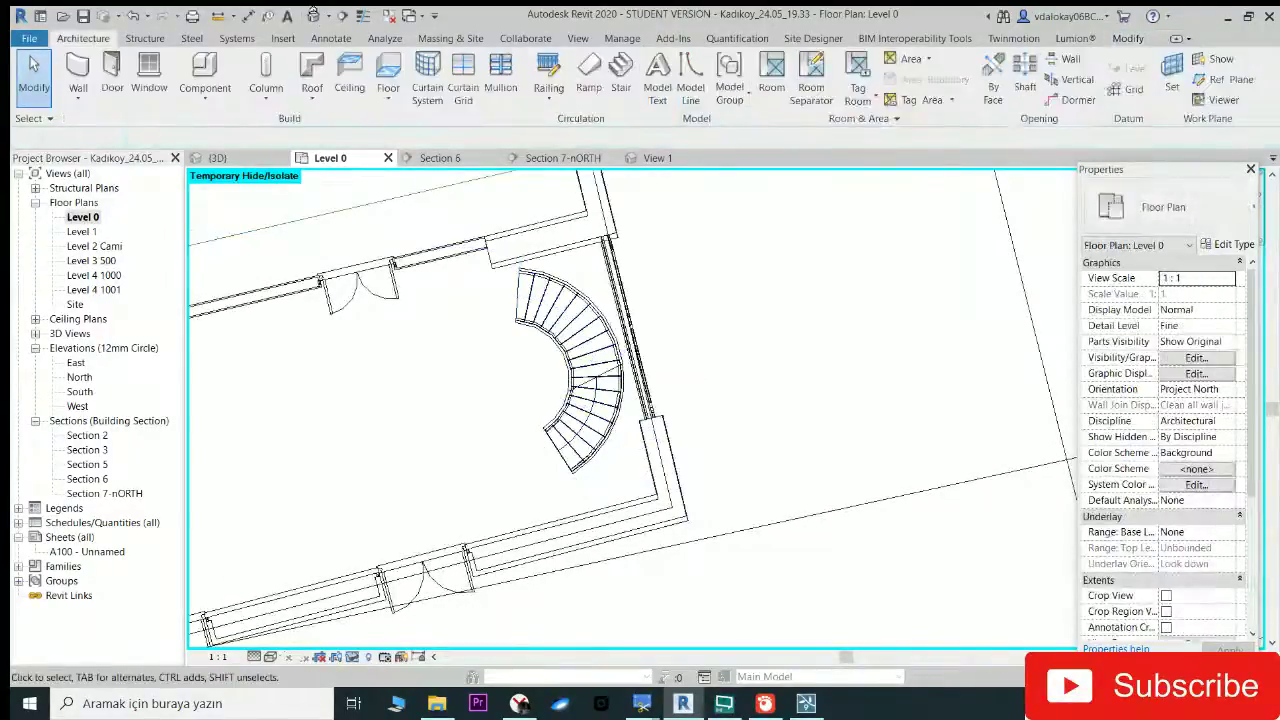
# Step: Orbit the default 3D view to an overview of the domed building, then switch to Lumion
pyautogui.click(314, 16)
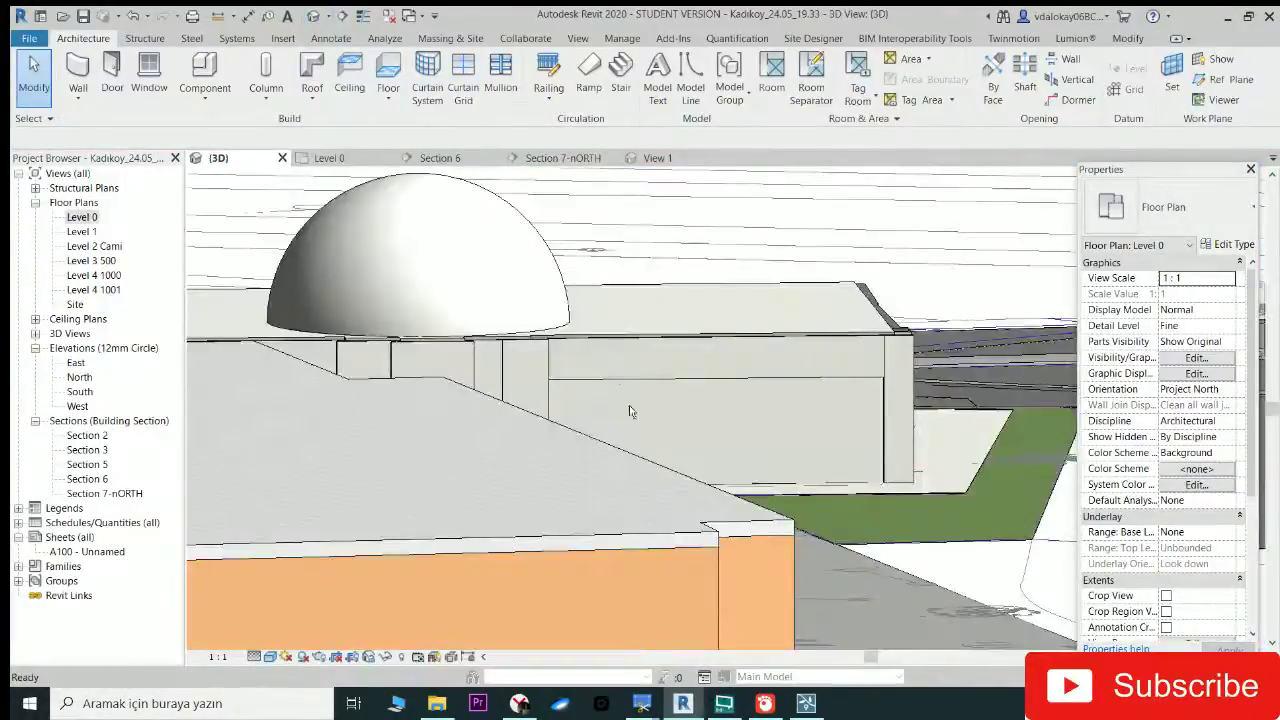
pyautogui.keyDown('shift'); pyautogui.moveTo(629, 408); pyautogui.dragTo(614, 374, button='middle'); pyautogui.keyUp('shift')
pyautogui.scroll(3, 708, 377)
pyautogui.moveTo(378, 588)
pyautogui.keyDown('shift'); pyautogui.mouseDown(button='middle')
pyautogui.moveTo(500, 450)
pyautogui.moveTo(628, 356)
pyautogui.mouseUp(button='middle'); pyautogui.keyUp('shift')
pyautogui.scroll(-3, 500, 450)
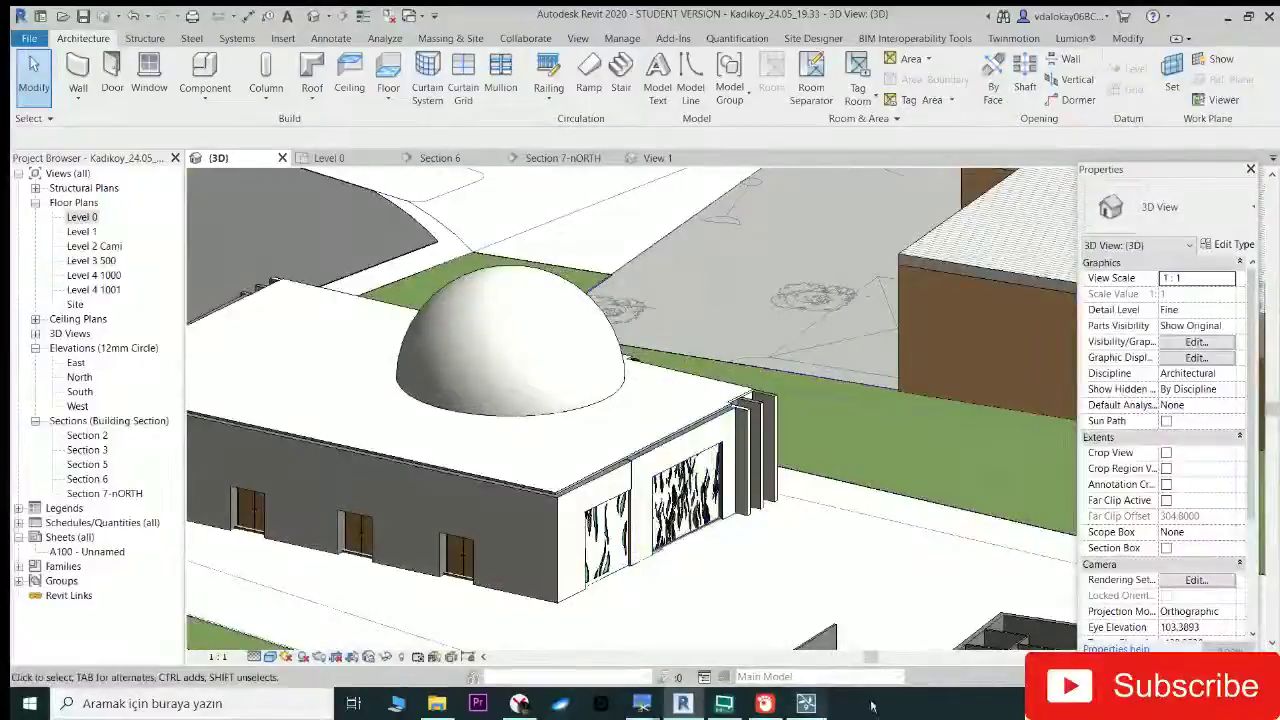
pyautogui.click(806, 703)
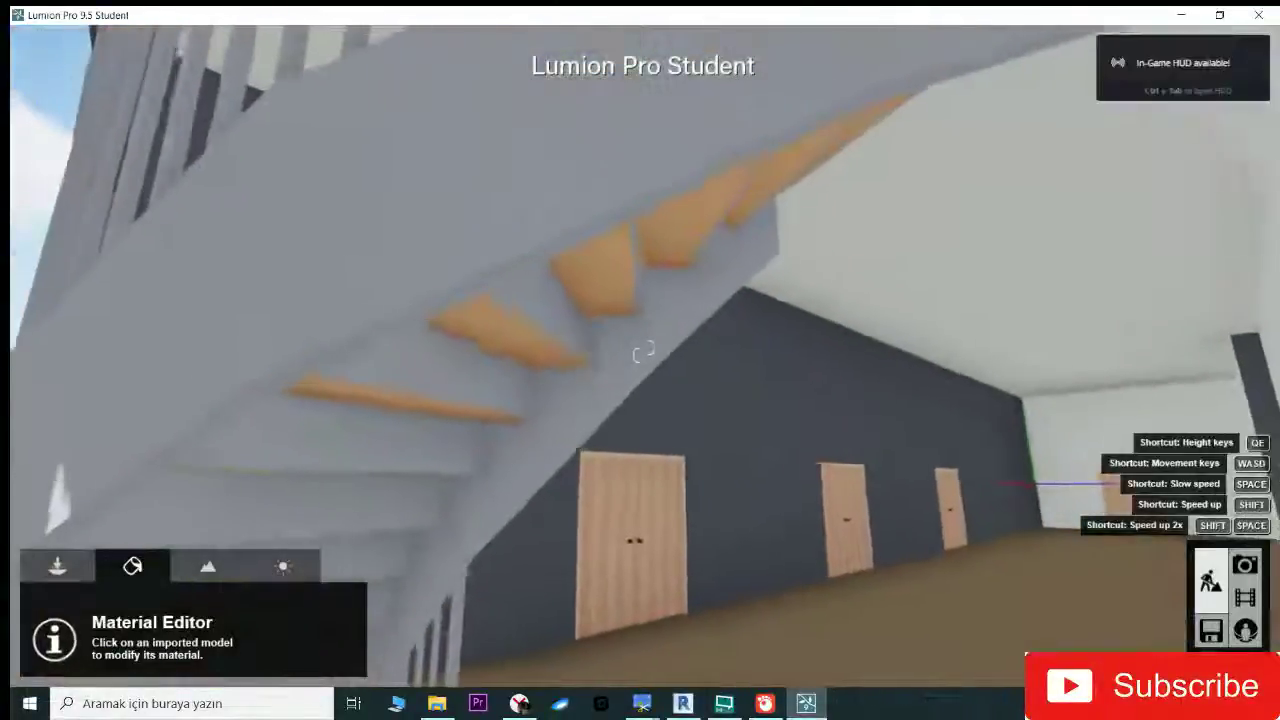
# Step: Fly the Lumion camera from under the staircase, around the dome exterior, into the fountain room
pyautogui.moveTo(644, 355); pyautogui.dragTo(644, 355, button='right')
pyautogui.press('s')
pyautogui.press('w')
pyautogui.press('s')
pyautogui.press('w')
pyautogui.press('s')
pyautogui.press('w')
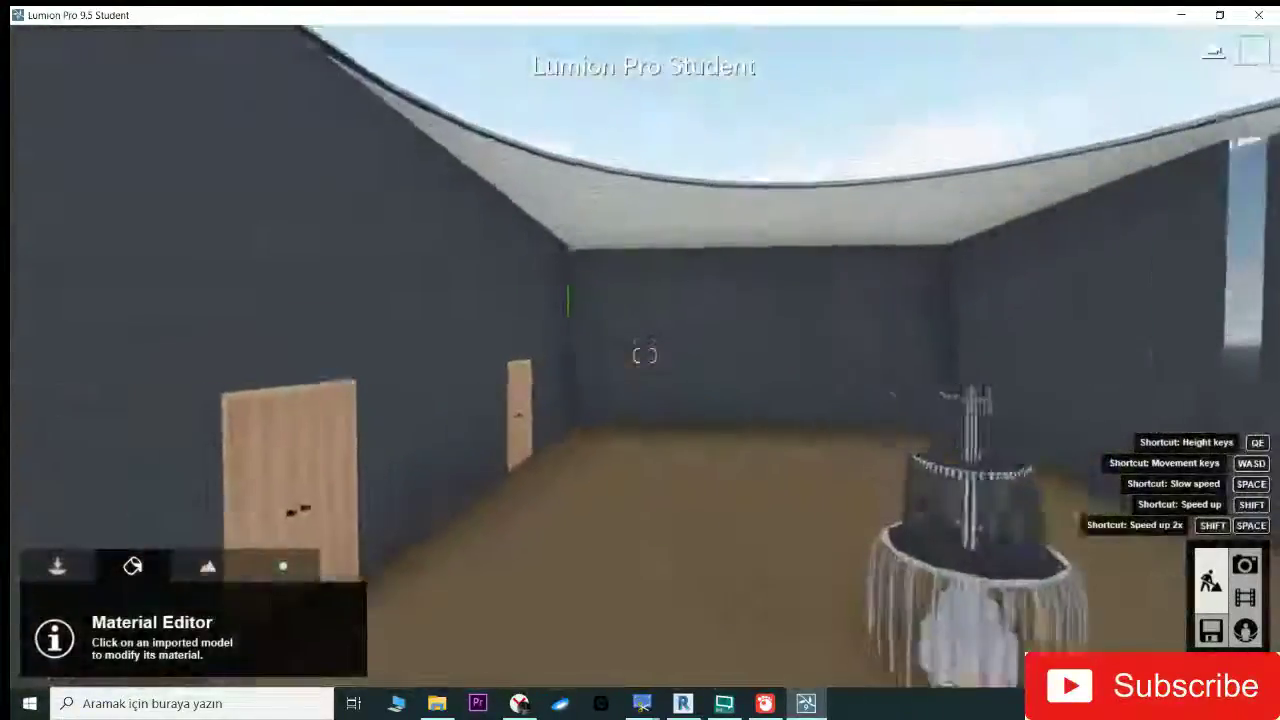
# Step: Back in Revit, temporarily hide the Kaldırım ground paving floor in the 3D view
pyautogui.click(683, 703)
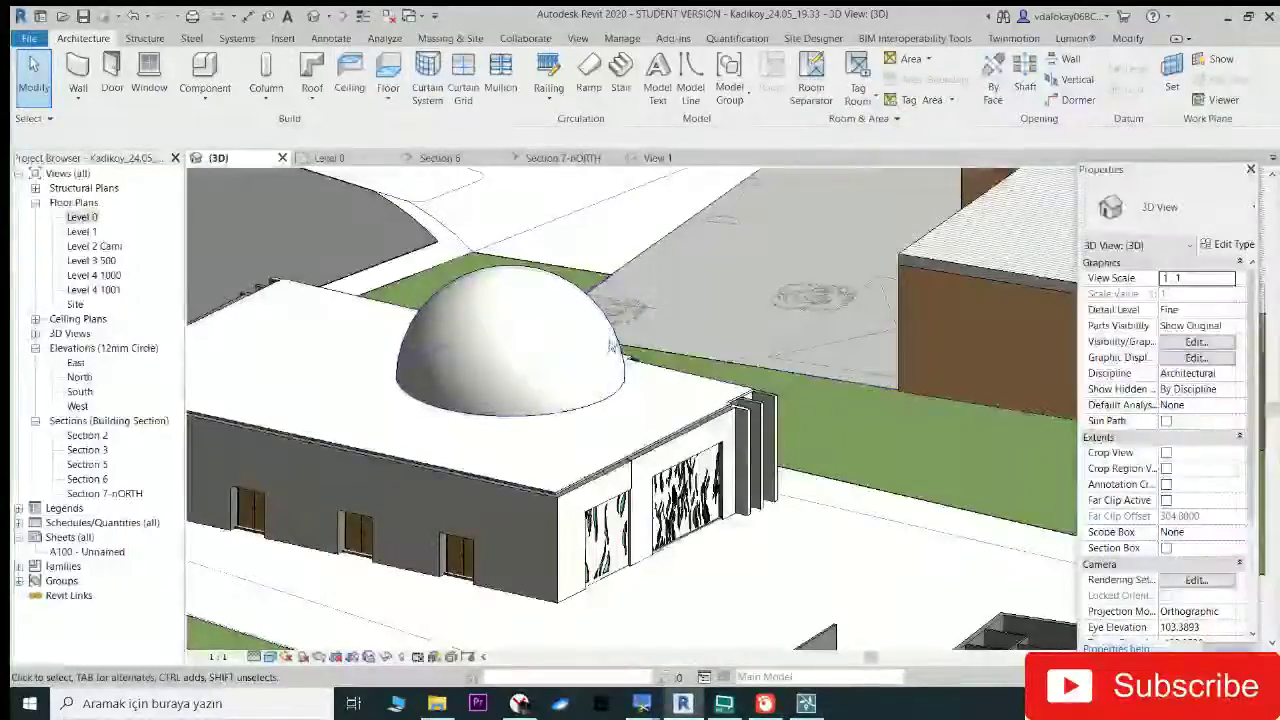
pyautogui.click(634, 456)
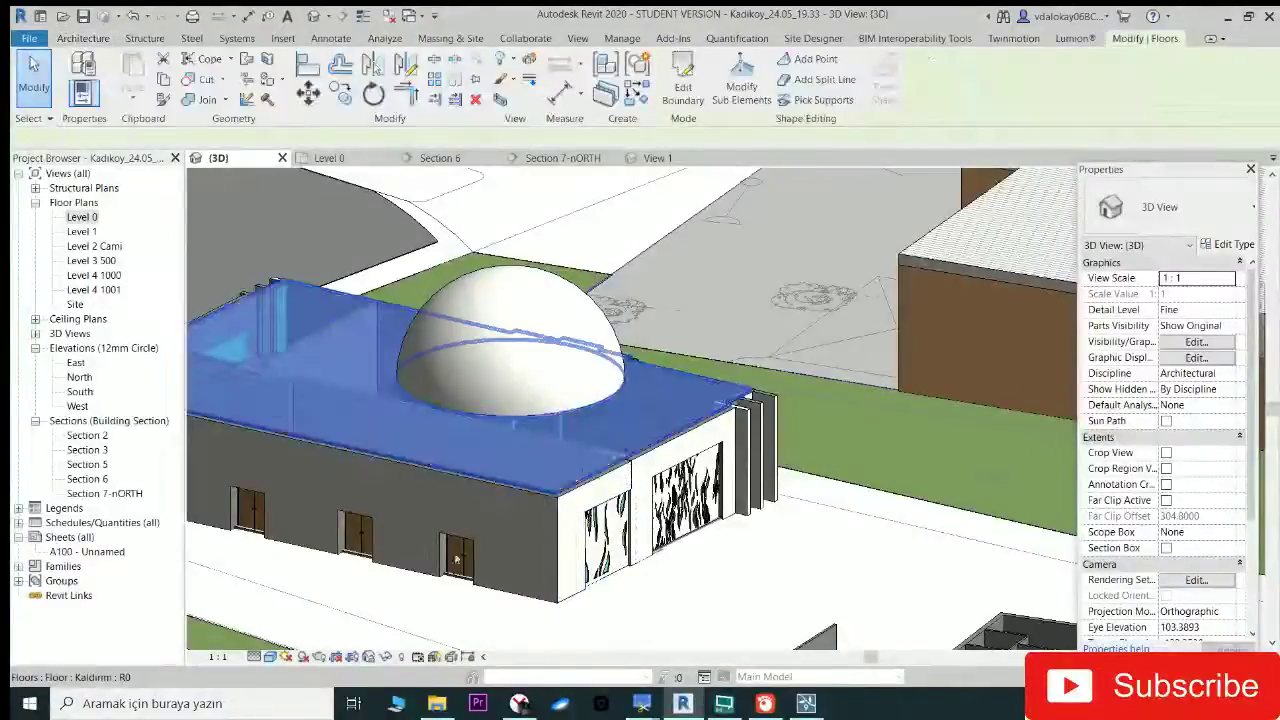
pyautogui.scroll(-3, 604, 593)
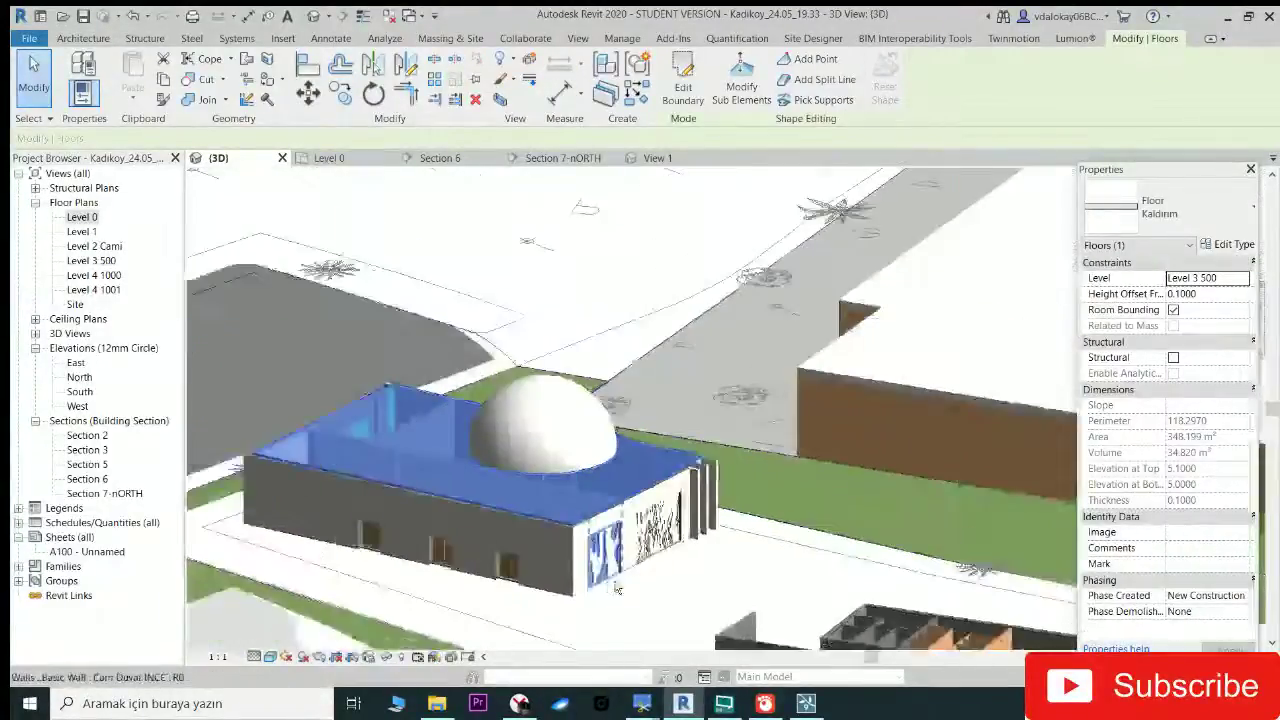
pyautogui.scroll(-3, 694, 407)
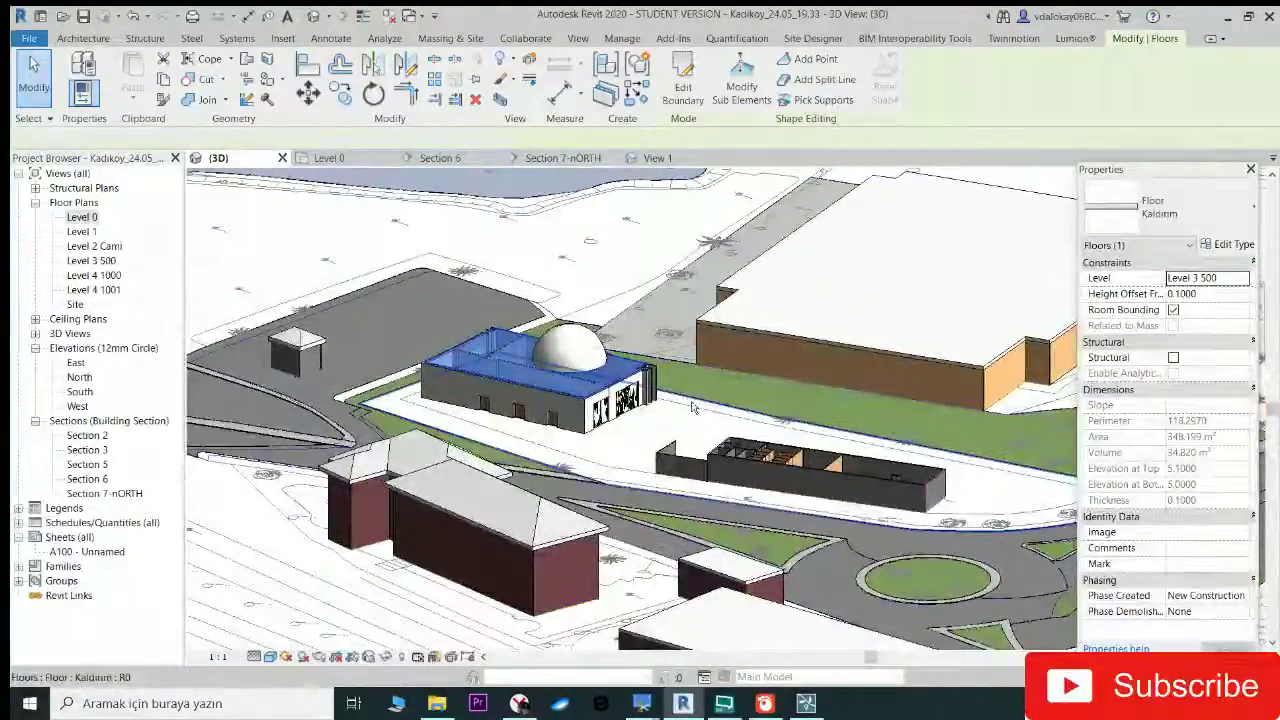
pyautogui.click(694, 410)
pyautogui.click(390, 660)
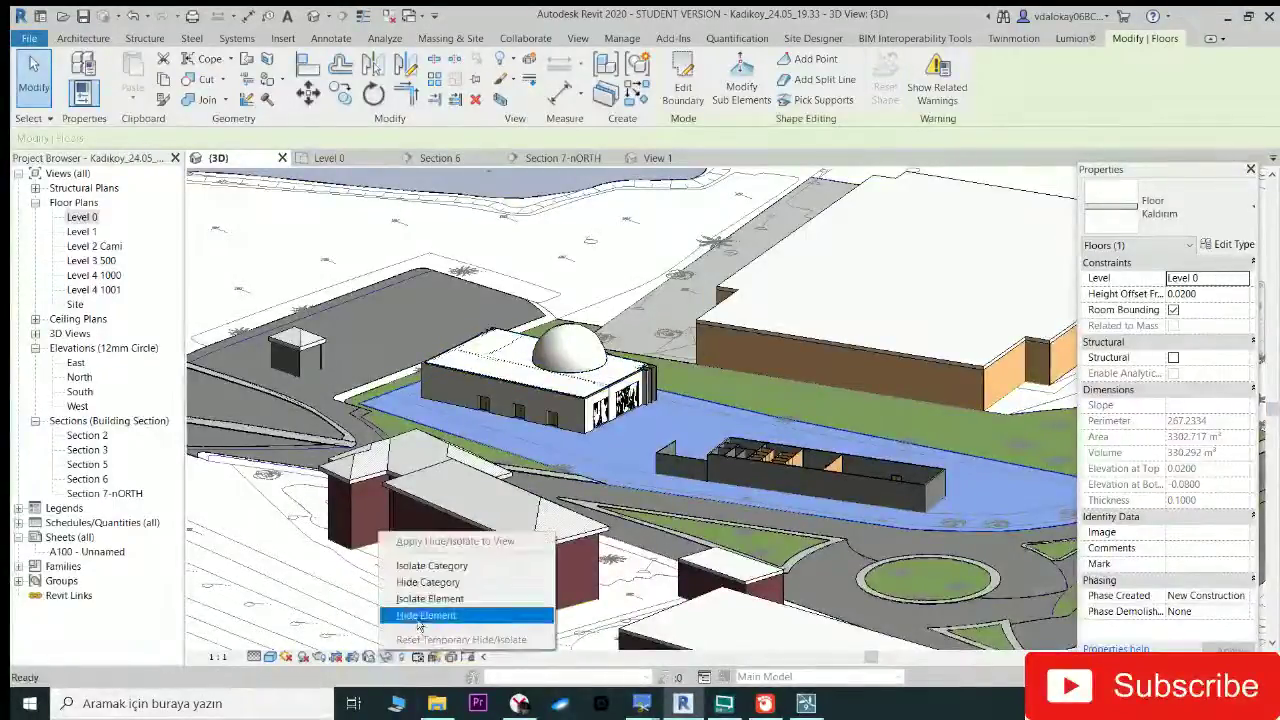
pyautogui.click(428, 612)
# Step: Hide the building's floor slab and orbit to view the curved dome wall from below
pyautogui.scroll(2, 634, 430)
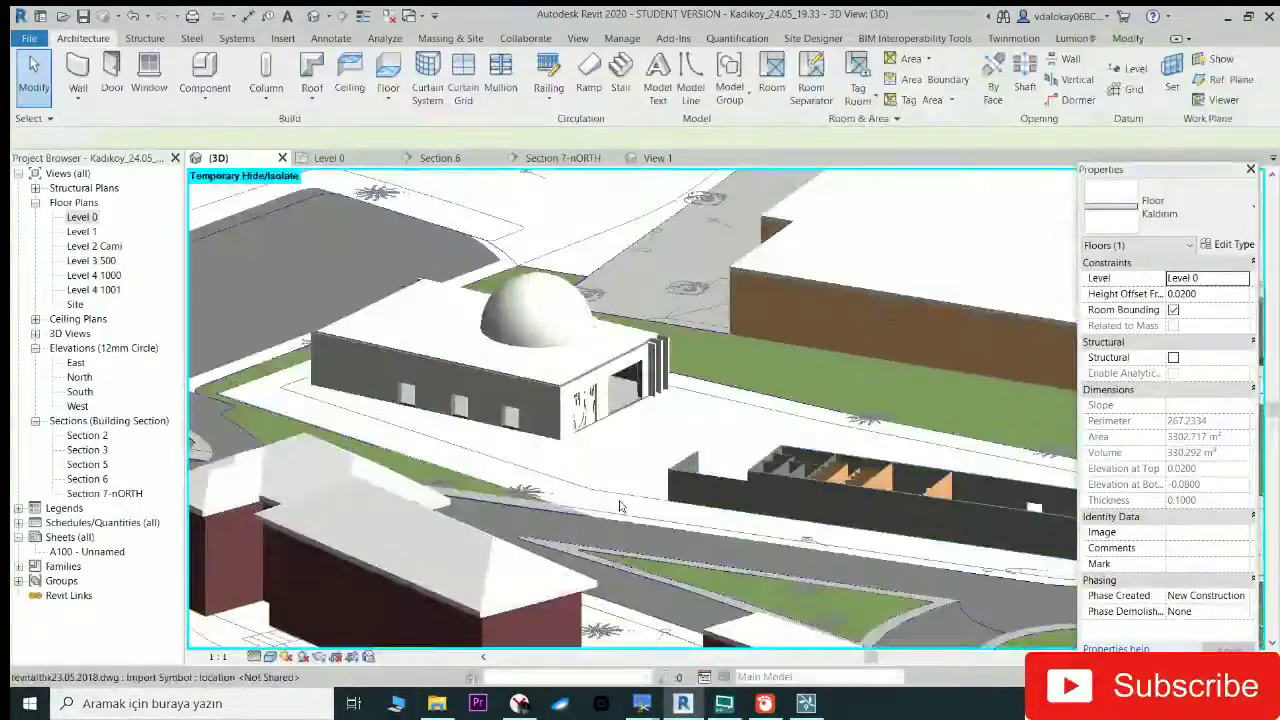
pyautogui.scroll(5, 448, 305)
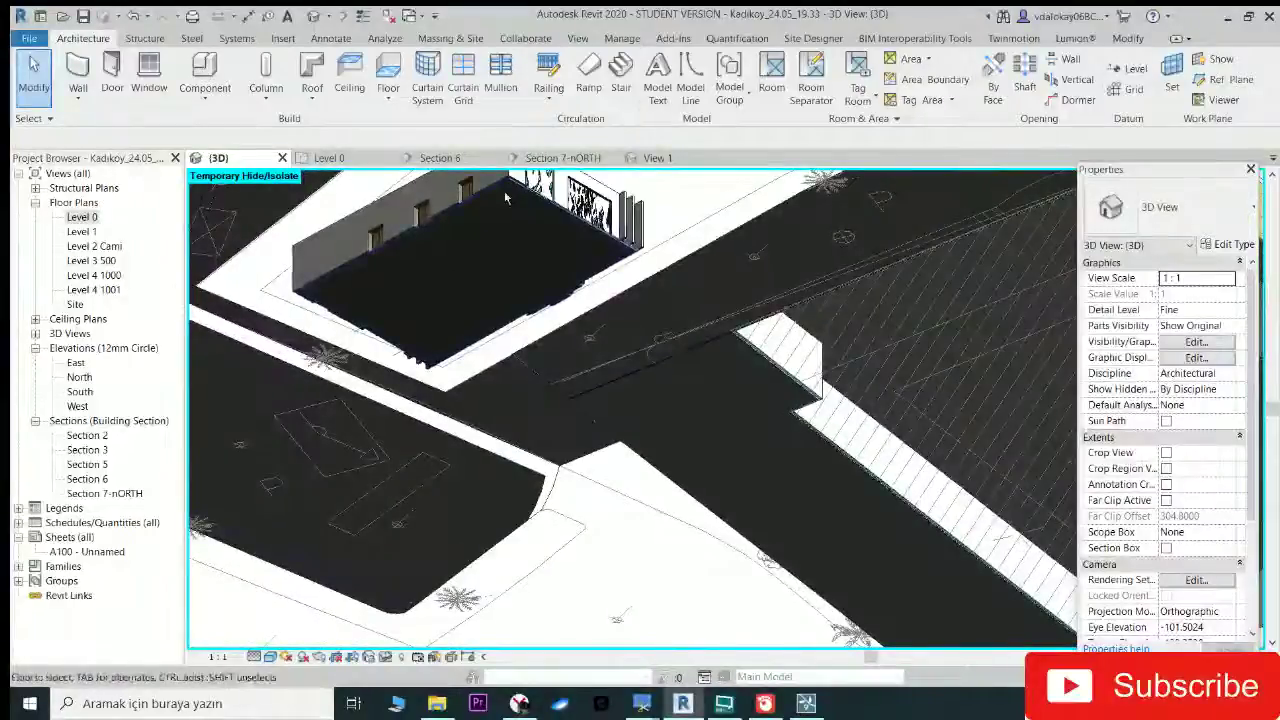
pyautogui.click(517, 260)
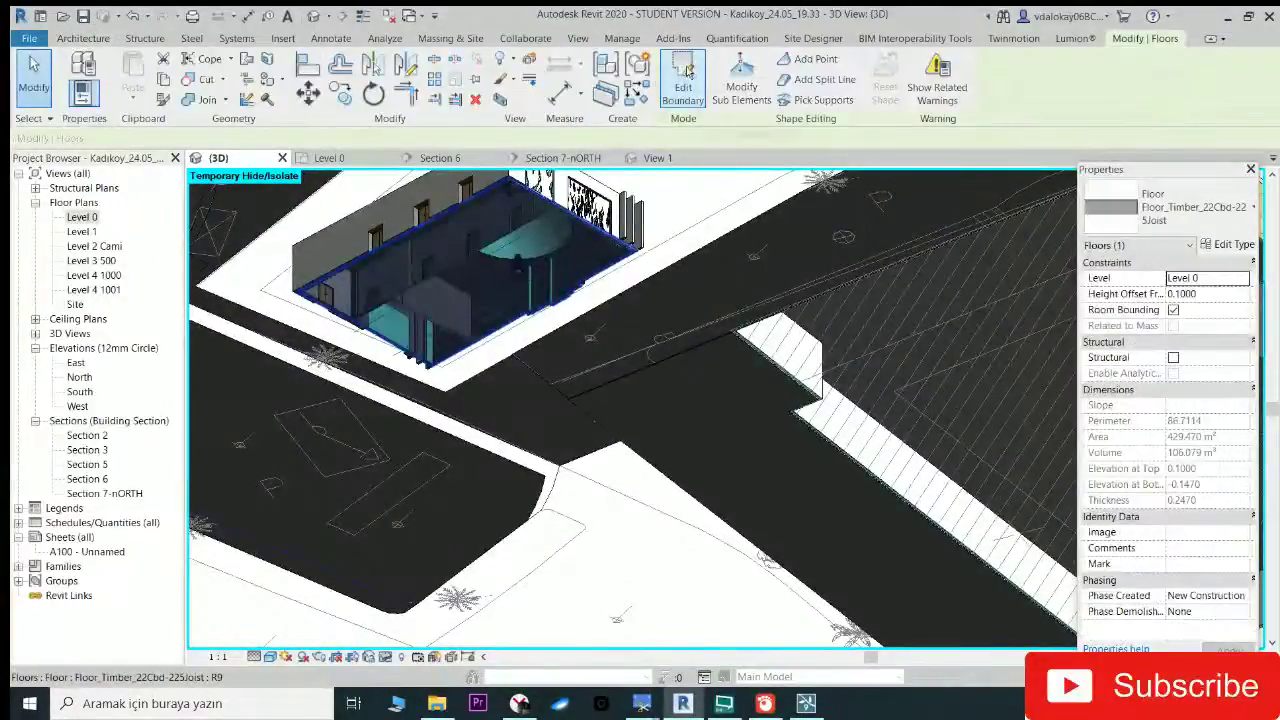
pyautogui.click(388, 657)
pyautogui.click(440, 616)
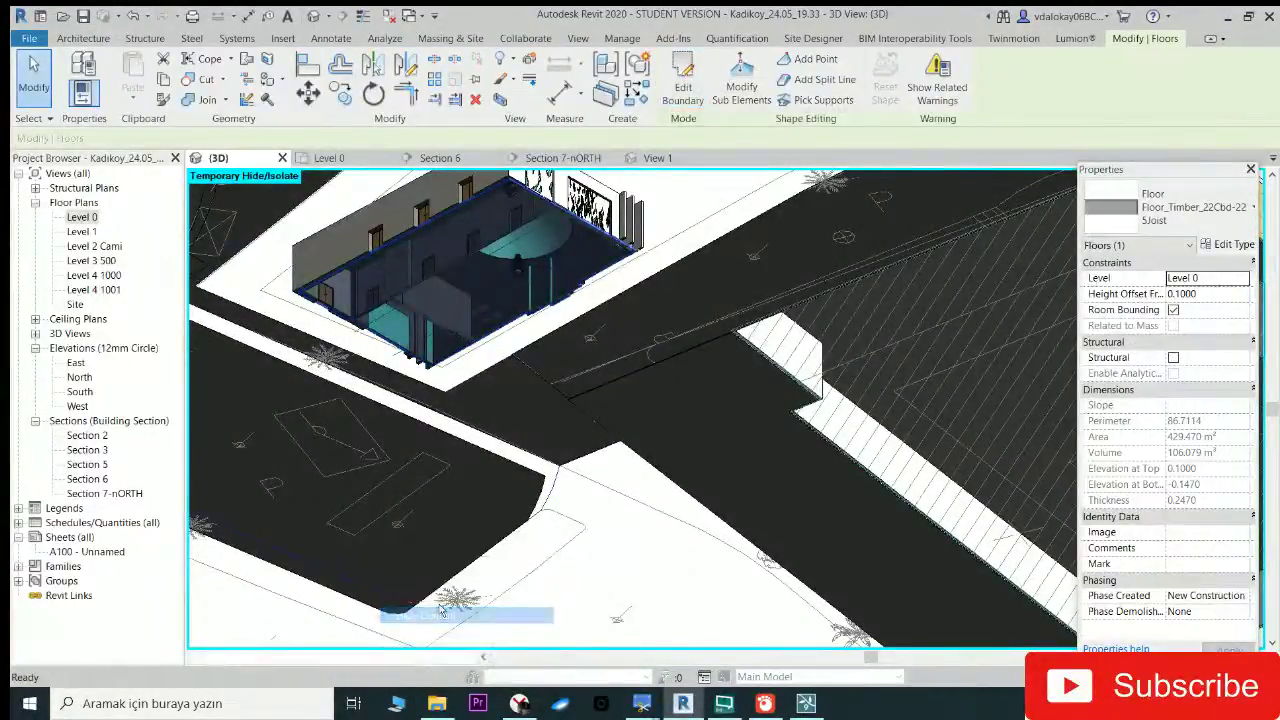
pyautogui.scroll(3, 504, 290)
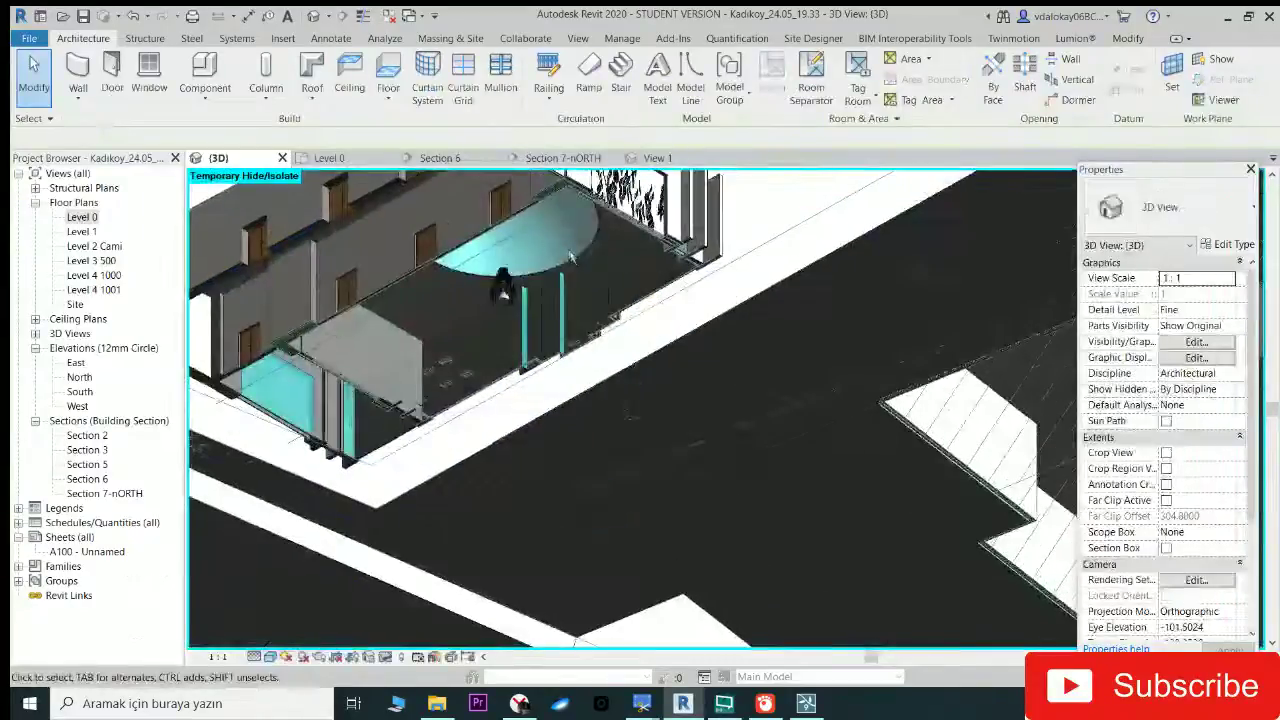
pyautogui.click(502, 280)
pyautogui.keyDown('shift'); pyautogui.moveTo(480, 286); pyautogui.dragTo(480, 345, button='middle'); pyautogui.keyUp('shift')
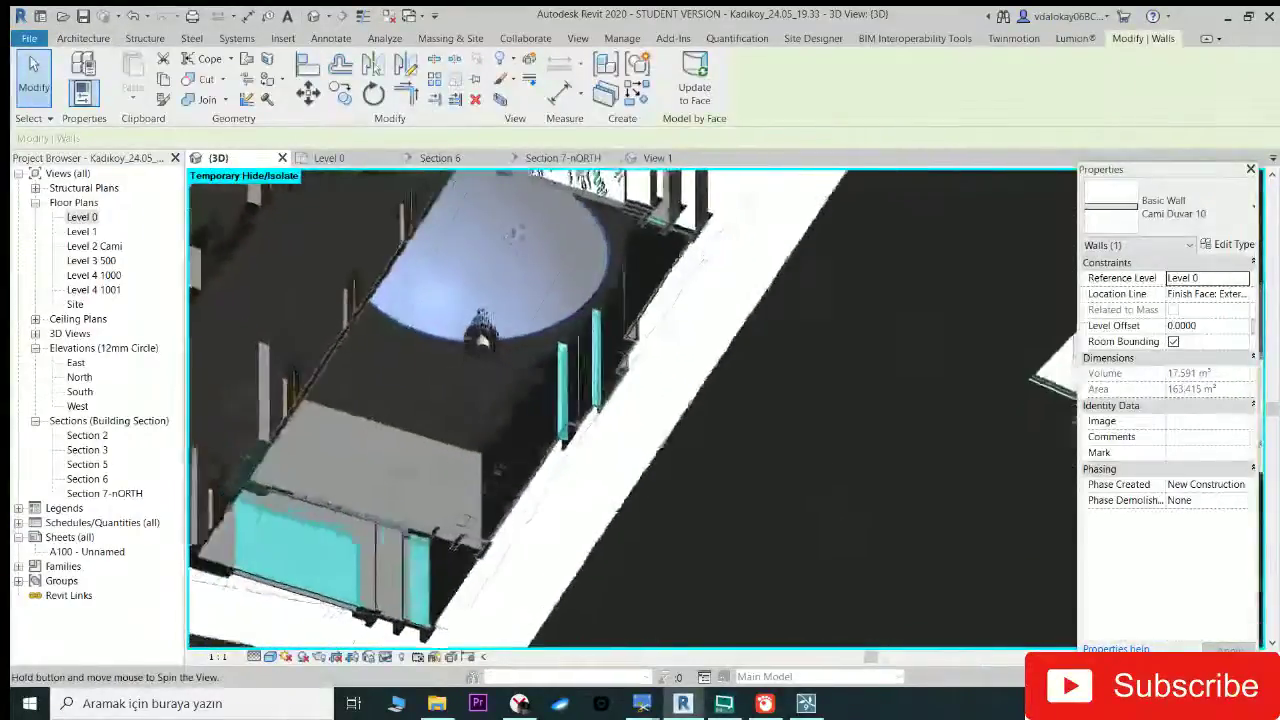
pyautogui.keyDown('shift'); pyautogui.moveTo(567, 297); pyautogui.dragTo(519, 234, button='middle'); pyautogui.keyUp('shift')
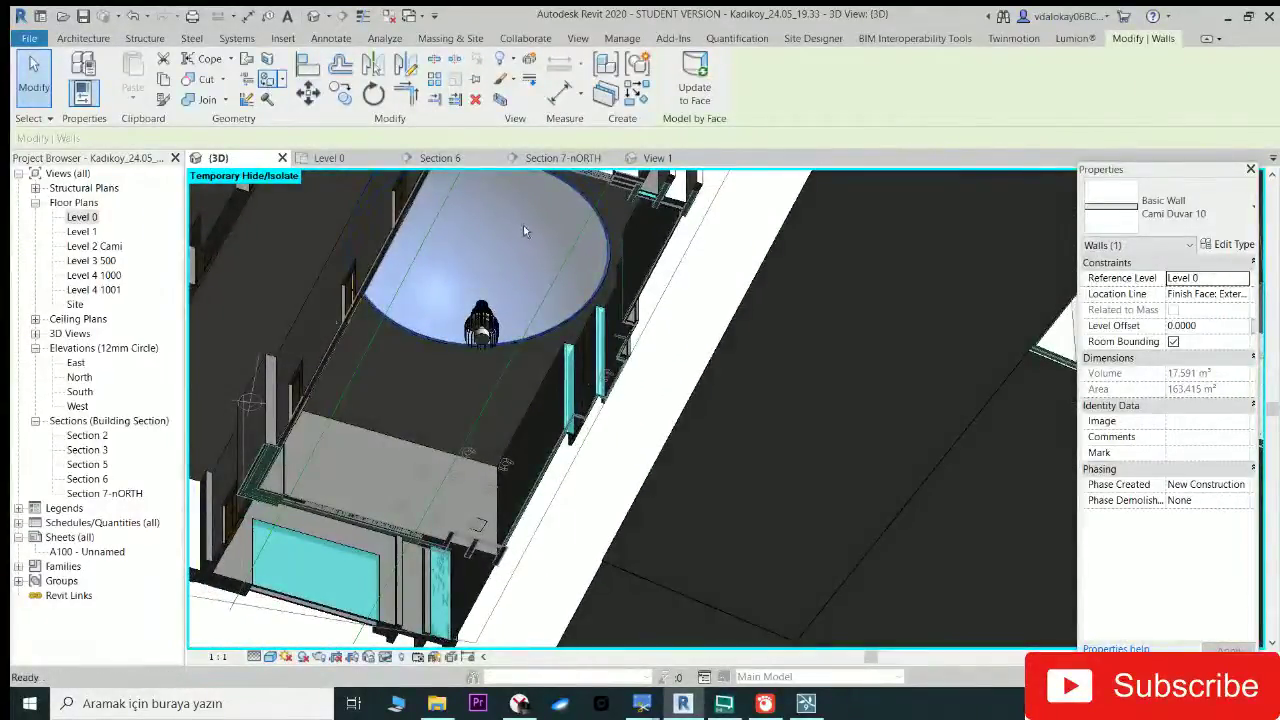
# Step: Paint the dome wall's inner face with Wood Sheathing, Chipboard and orbit to check it
pyautogui.press('p')
pyautogui.press('t')
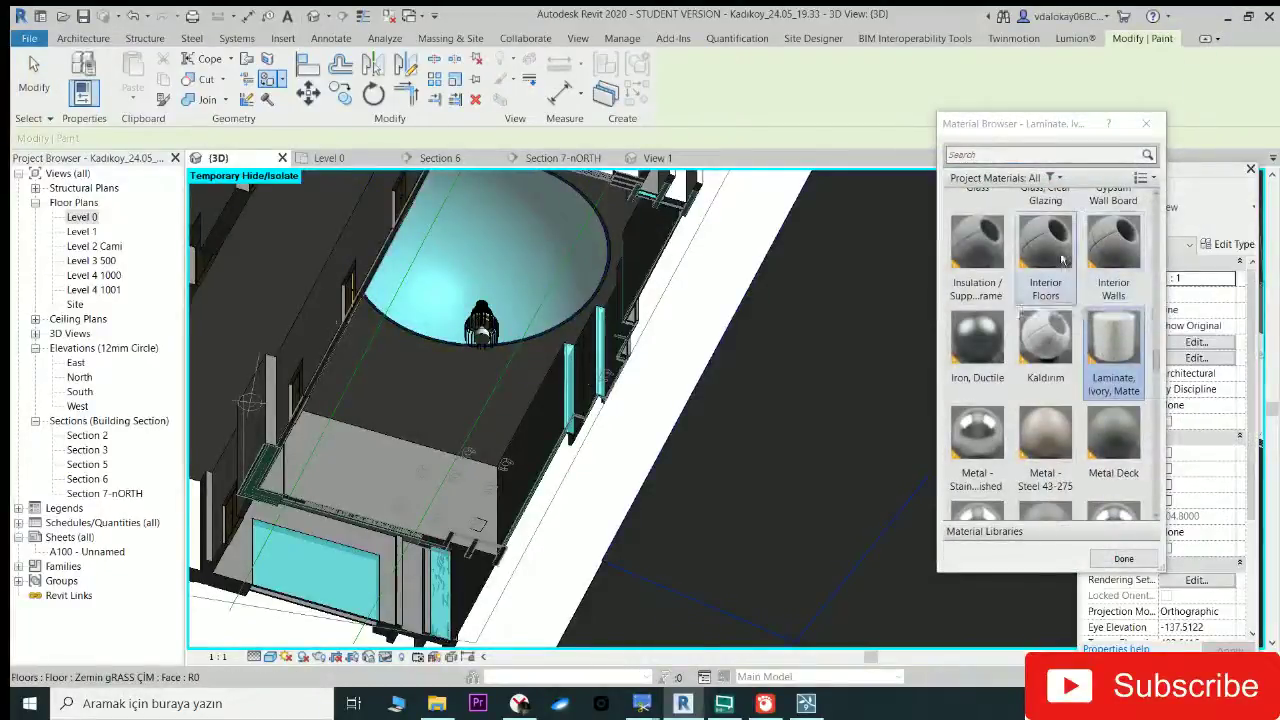
pyautogui.scroll(3, 1085, 298)
pyautogui.scroll(2, 1100, 380)
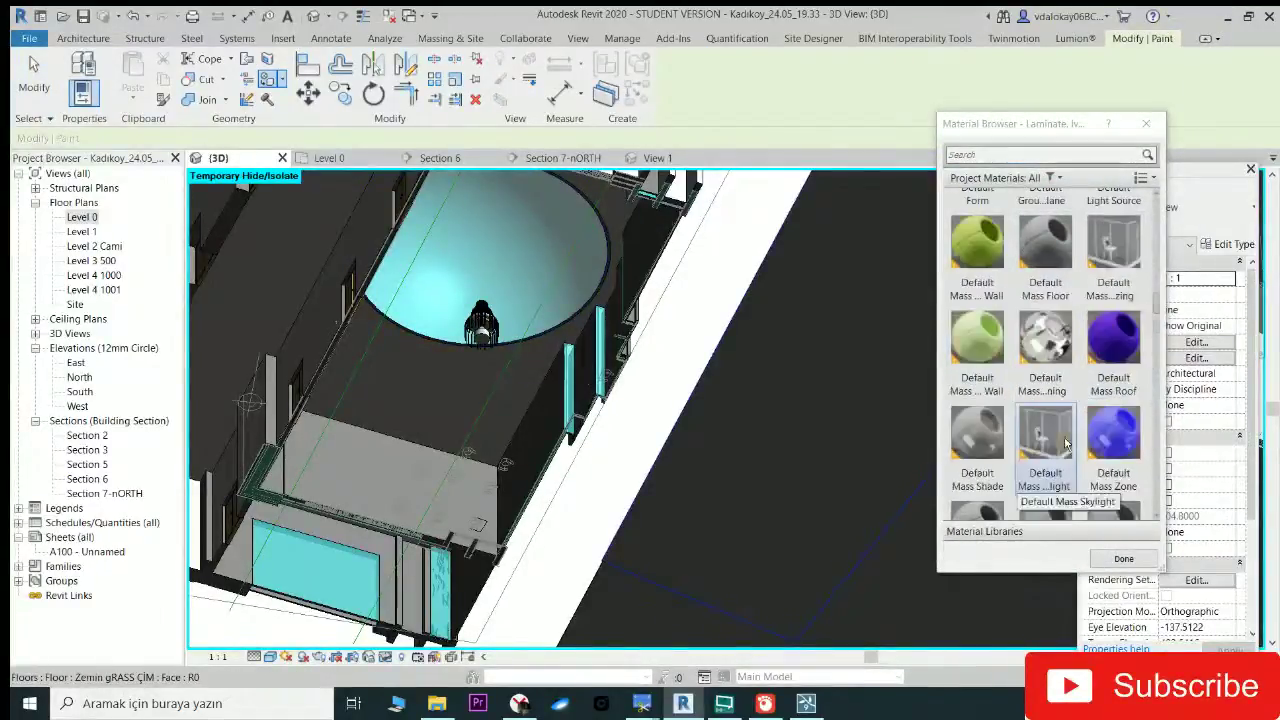
pyautogui.scroll(2, 1070, 340)
pyautogui.scroll(2, 1050, 290)
pyautogui.scroll(3, 1050, 280)
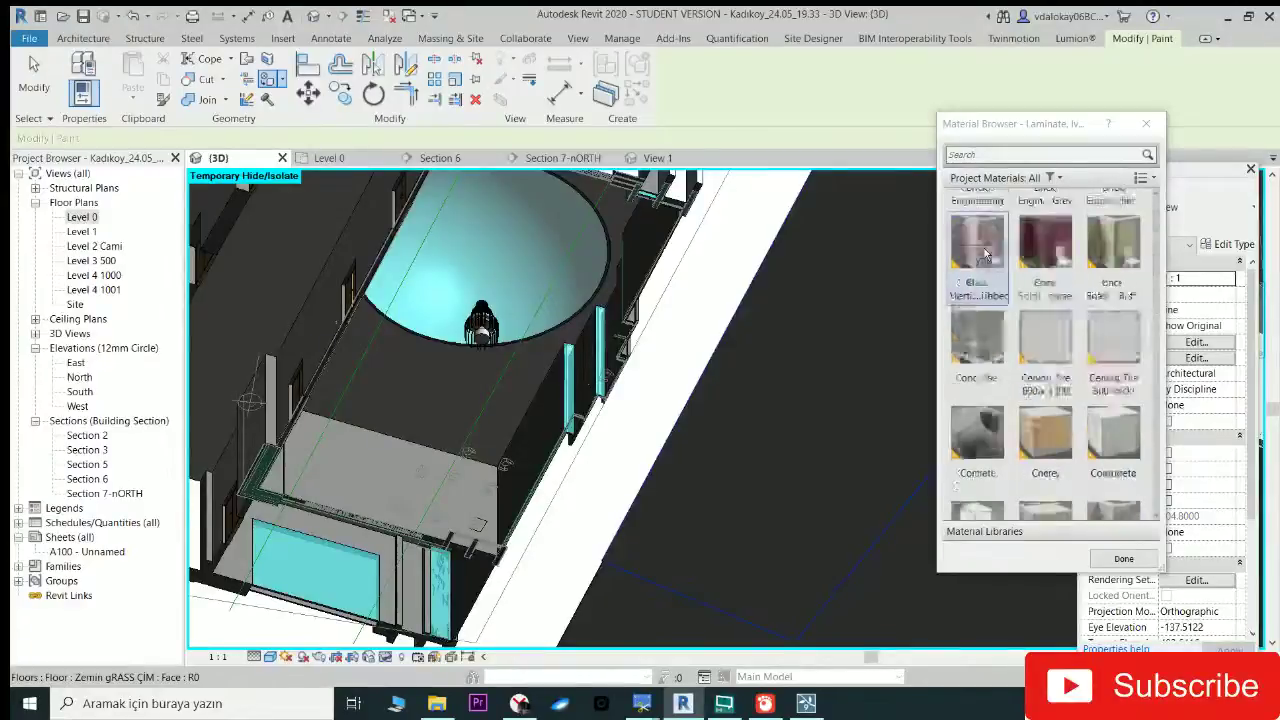
pyautogui.scroll(3, 1090, 290)
pyautogui.scroll(2, 1131, 302)
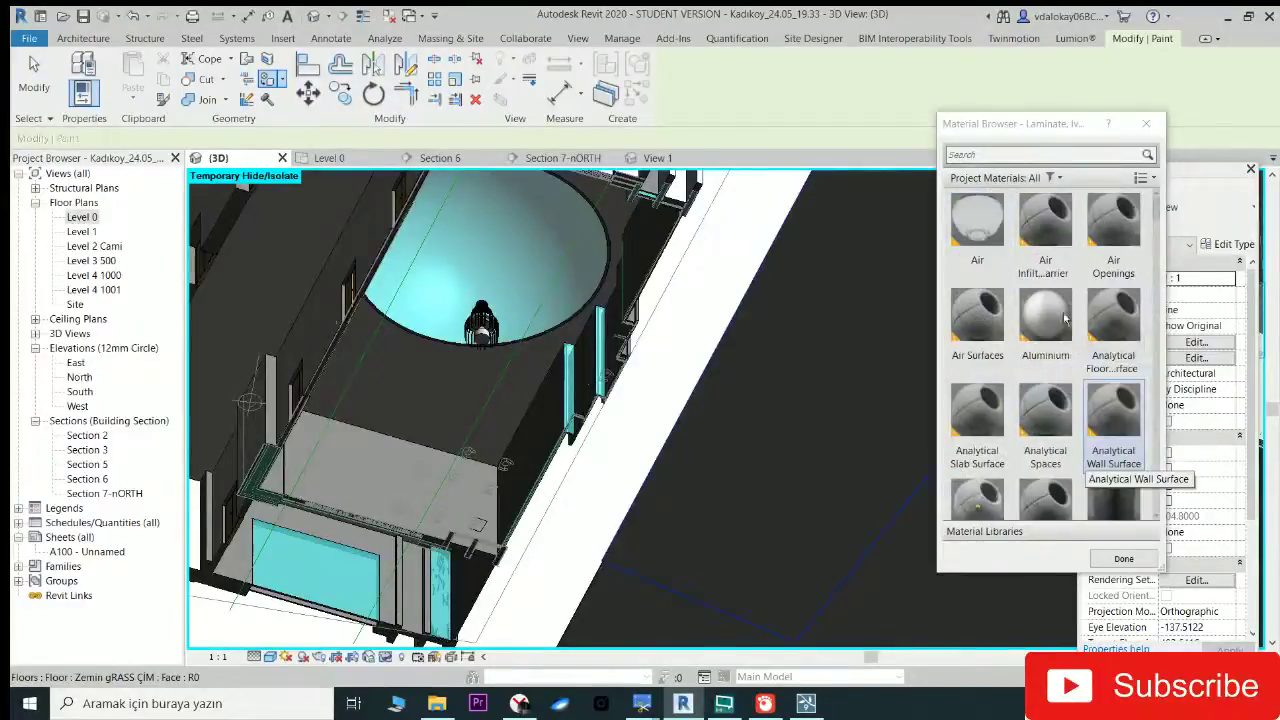
pyautogui.scroll(-5, 1105, 460)
pyautogui.scroll(-1, 1100, 465)
pyautogui.scroll(-3, 1094, 476)
pyautogui.scroll(-5, 1095, 476)
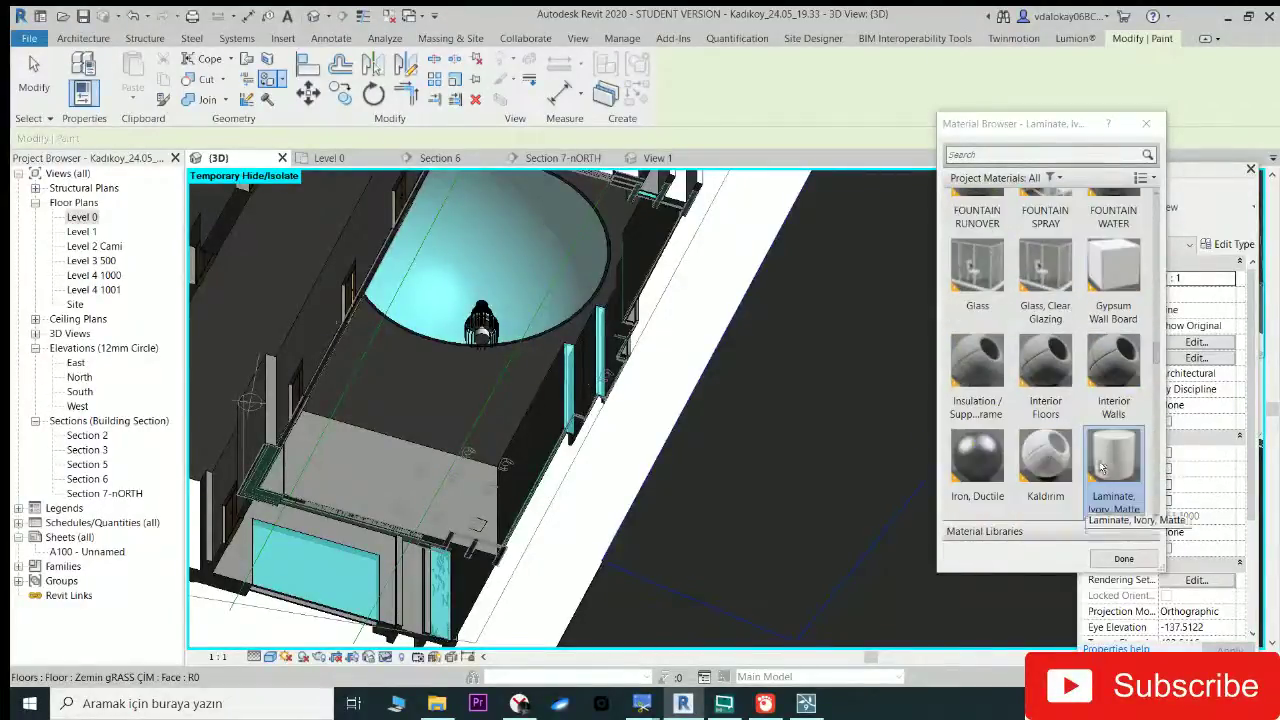
pyautogui.scroll(-3, 1127, 455)
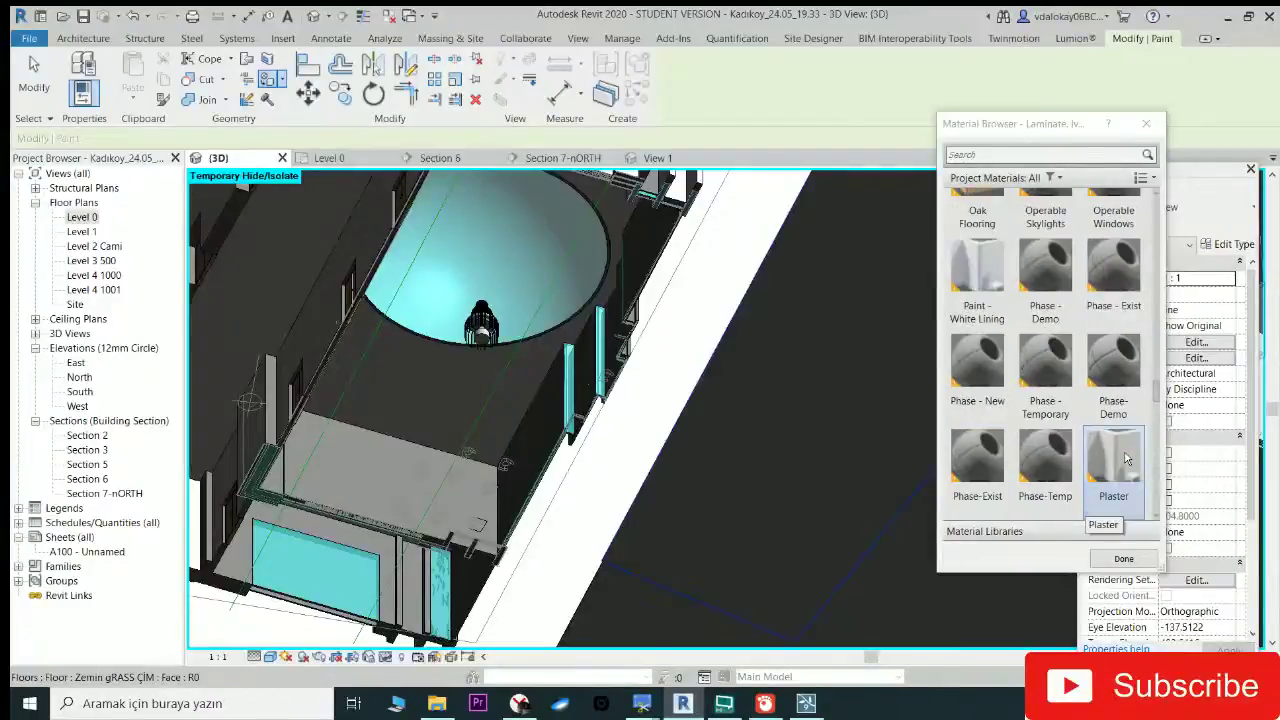
pyautogui.scroll(-3, 1125, 458)
pyautogui.scroll(-3, 1125, 458)
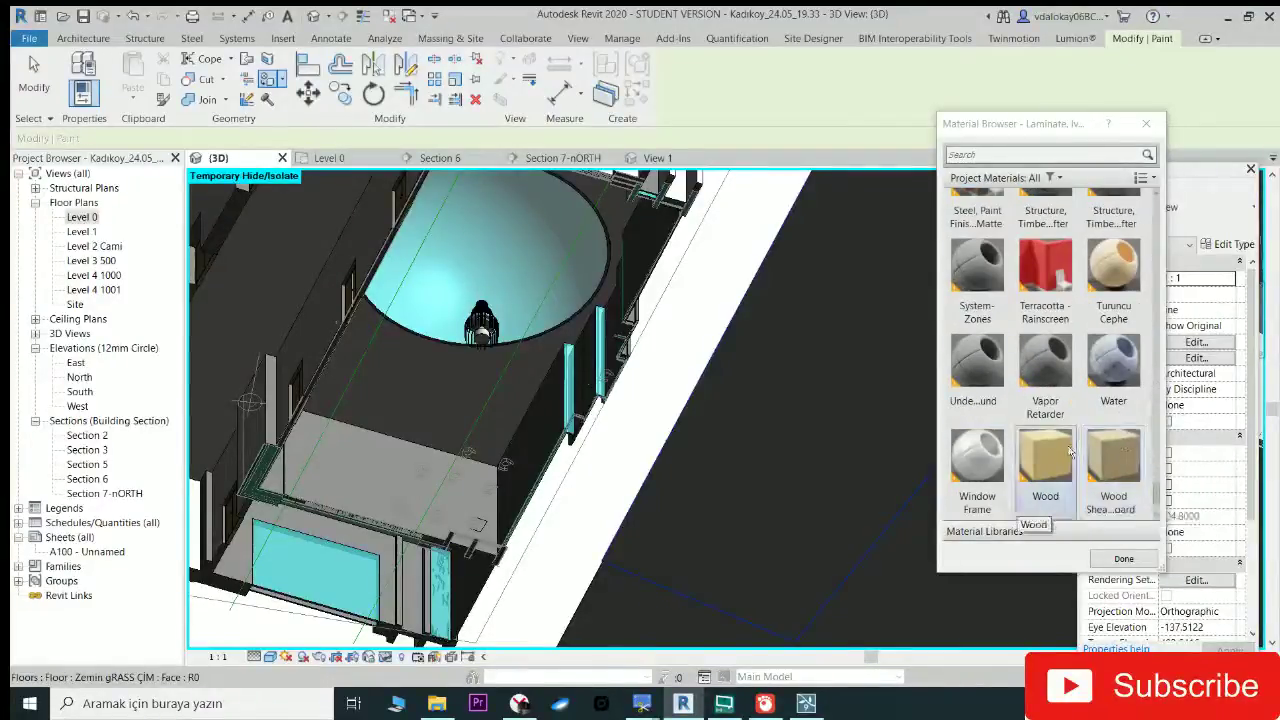
pyautogui.click(1123, 460)
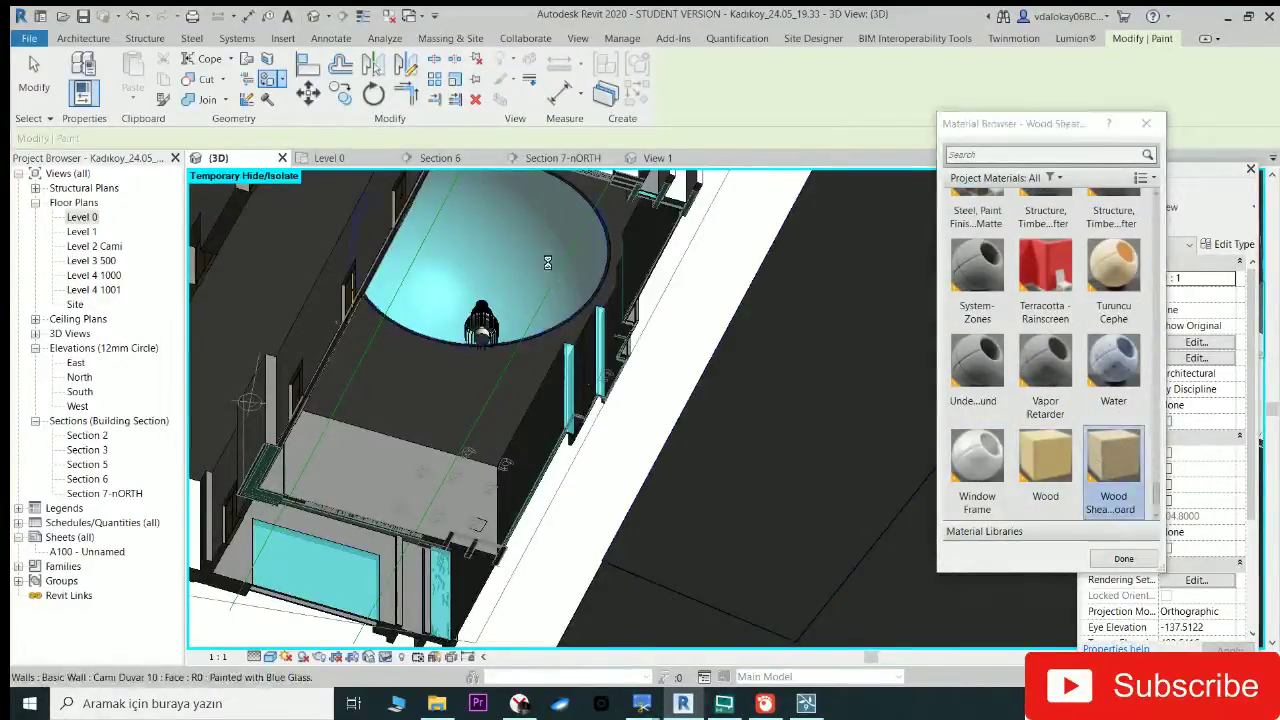
pyautogui.moveTo(554, 268)
pyautogui.keyDown('shift'); pyautogui.mouseDown(button='middle')
pyautogui.moveTo(622, 445)
pyautogui.moveTo(460, 327)
pyautogui.mouseUp(button='middle'); pyautogui.keyUp('shift')
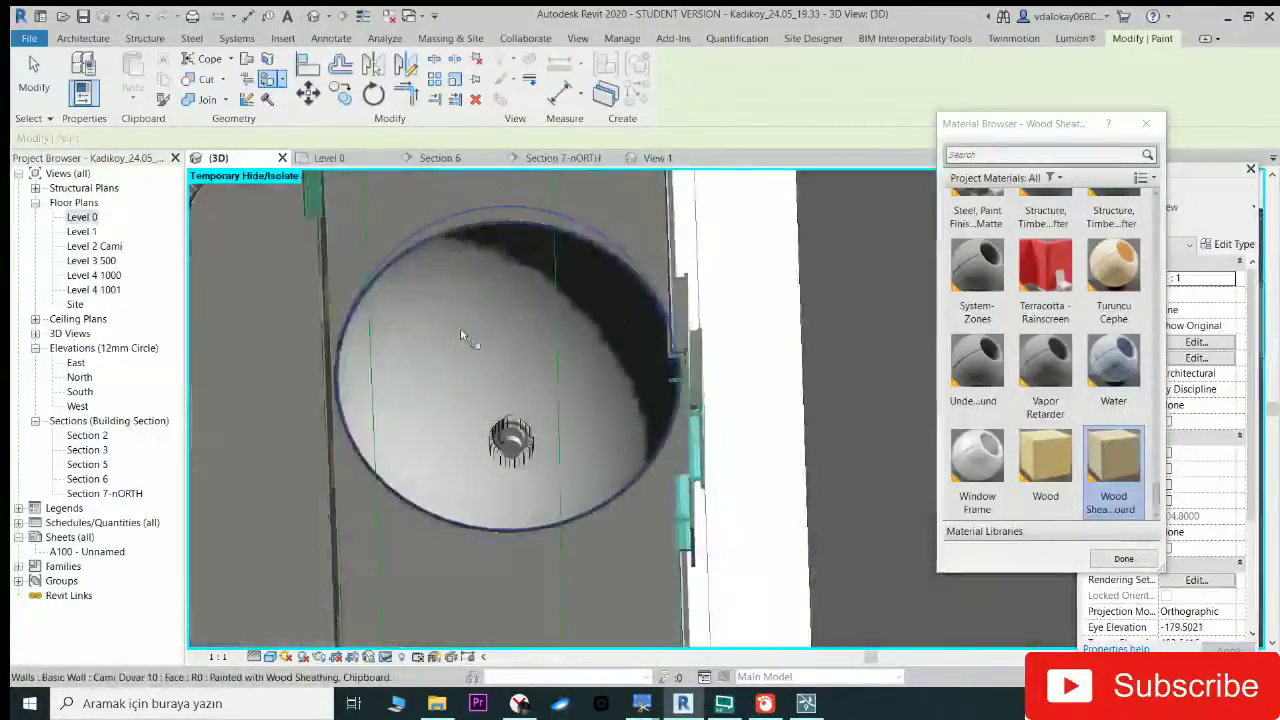
pyautogui.scroll(2, 460, 327)
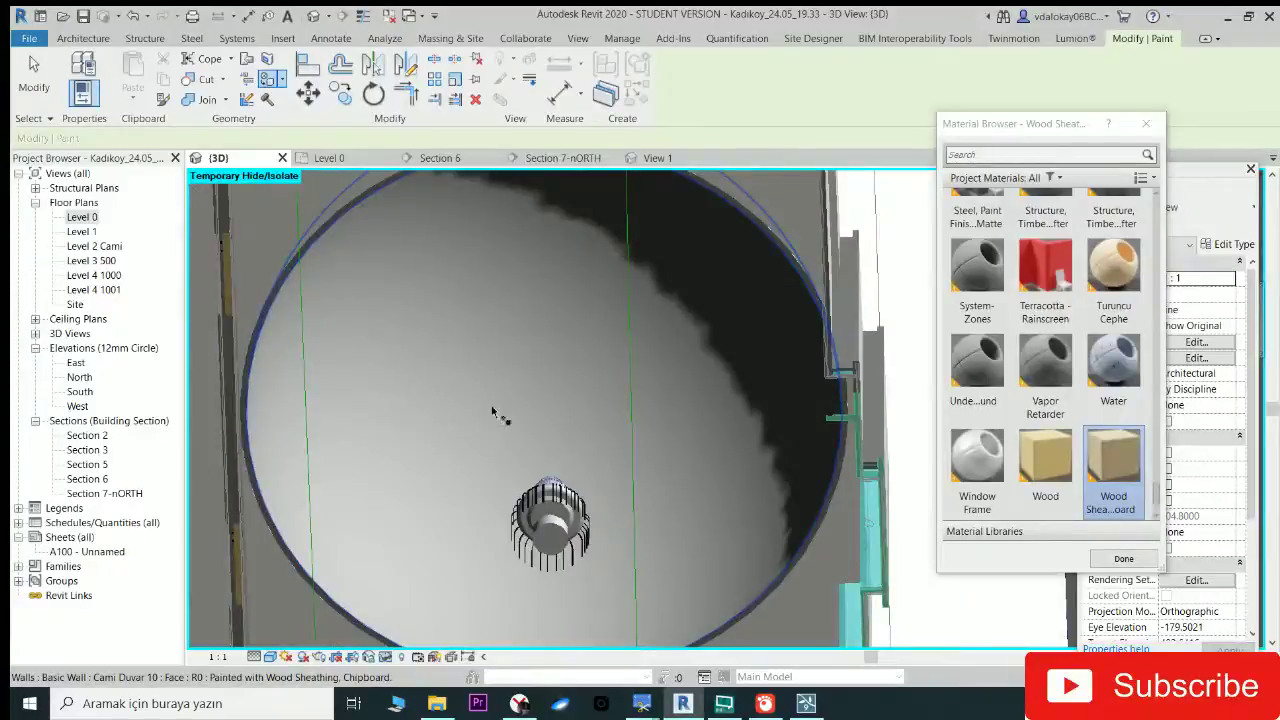
pyautogui.keyDown('shift'); pyautogui.moveTo(492, 410); pyautogui.dragTo(496, 540, button='middle'); pyautogui.keyUp('shift')
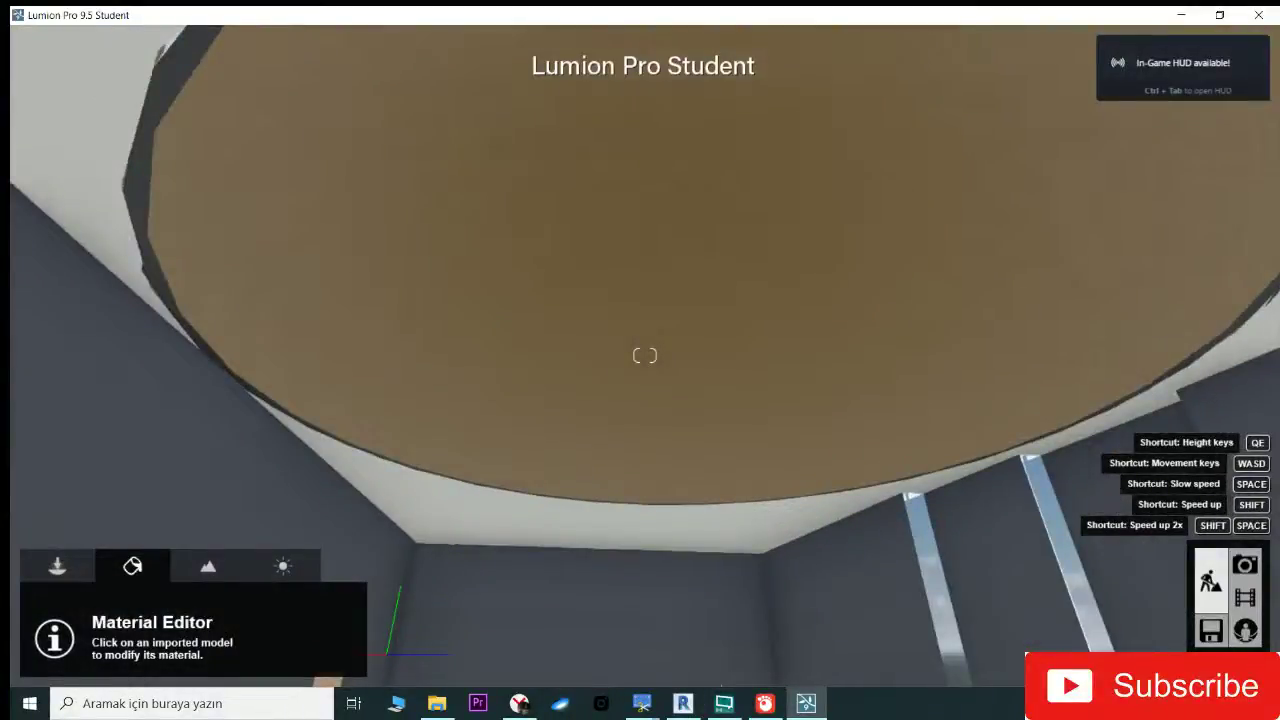
# Step: Look up at the brown dome ceiling and around the room in Lumion, then switch to the browser
pyautogui.moveTo(645, 355)
pyautogui.mouseDown(button='right')
pyautogui.moveTo(600, 380)
pyautogui.moveTo(620, 370)
pyautogui.moveTo(645, 420)
pyautogui.mouseUp(button='right')
pyautogui.moveTo(645, 355)
pyautogui.mouseDown(button='right')
pyautogui.moveTo(660, 330)
pyautogui.moveTo(620, 360)
pyautogui.mouseUp(button='right')
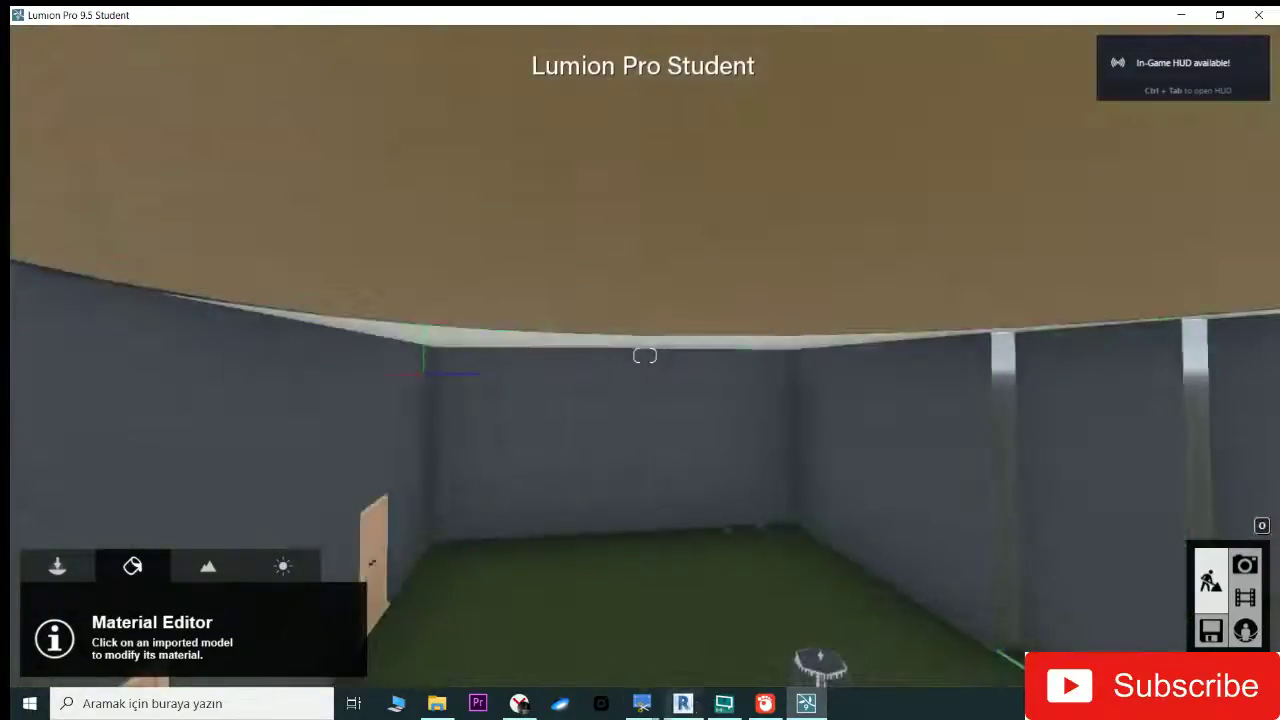
pyautogui.click(686, 703)
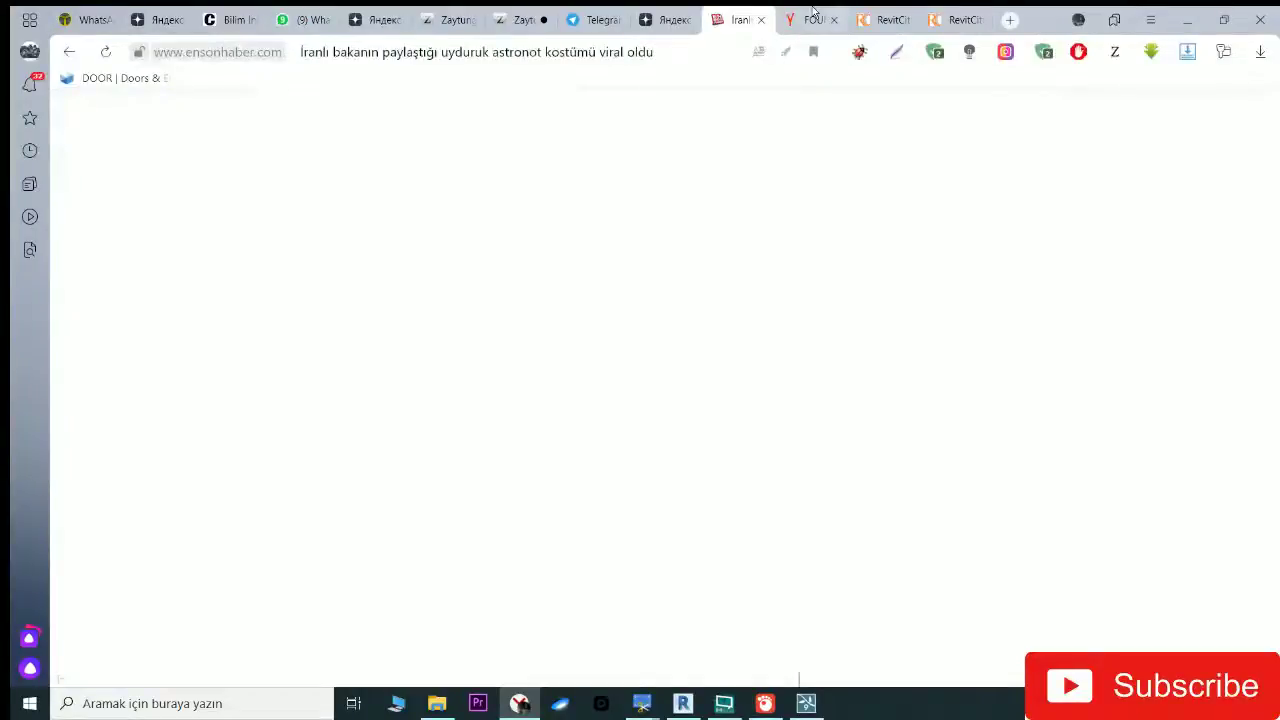
# Step: Browse the RevitCity water fountain results, then open a new start-page tab
pyautogui.scroll(-3, 720, 372)
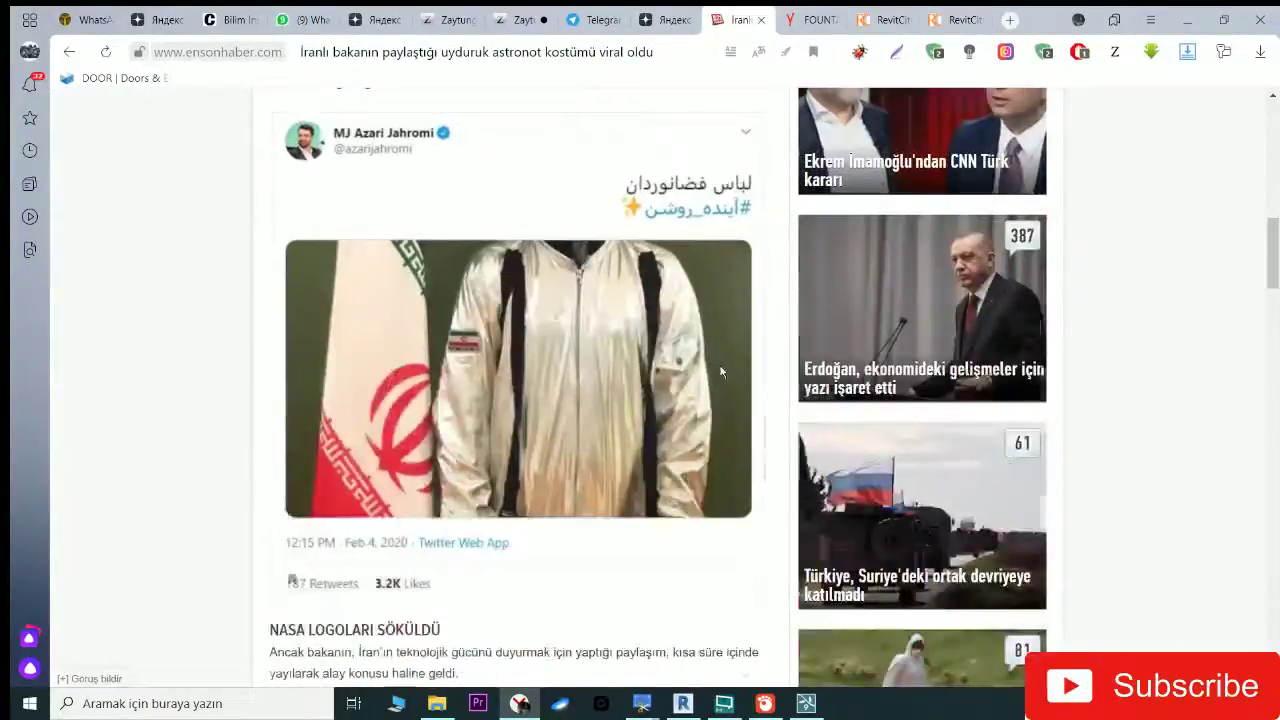
pyautogui.scroll(-6, 720, 372)
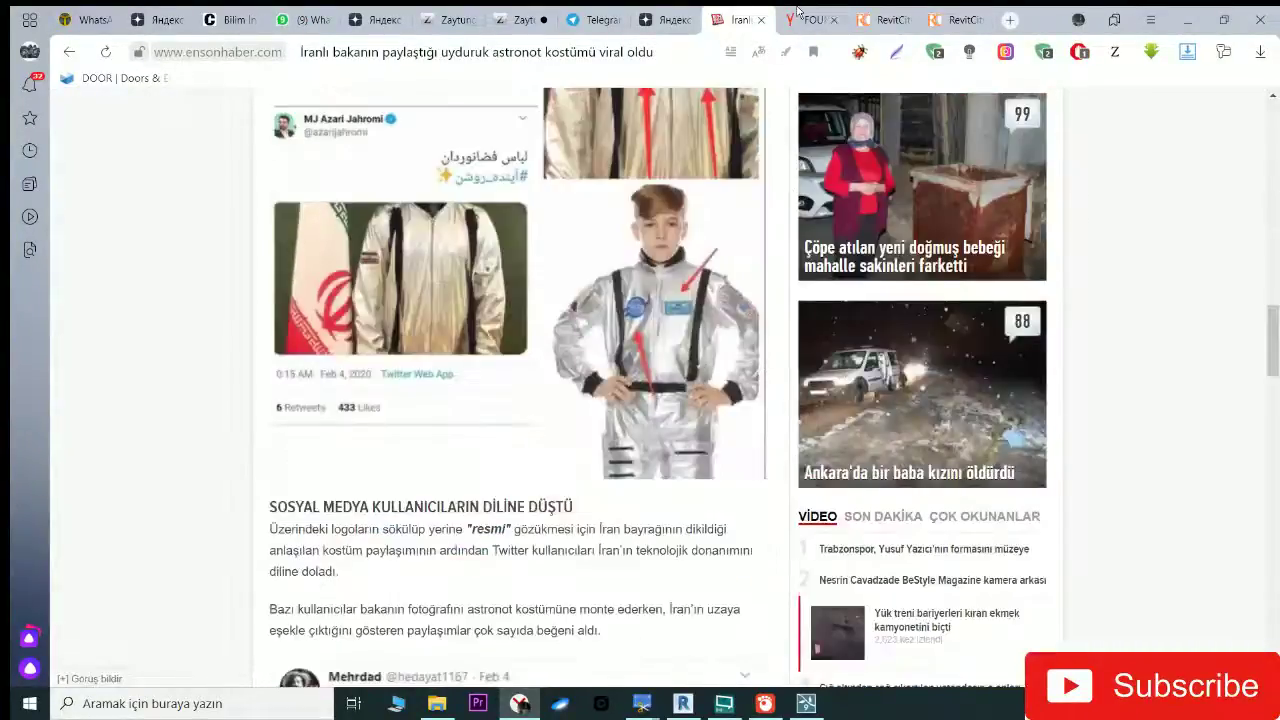
pyautogui.click(797, 14)
pyautogui.click(885, 19)
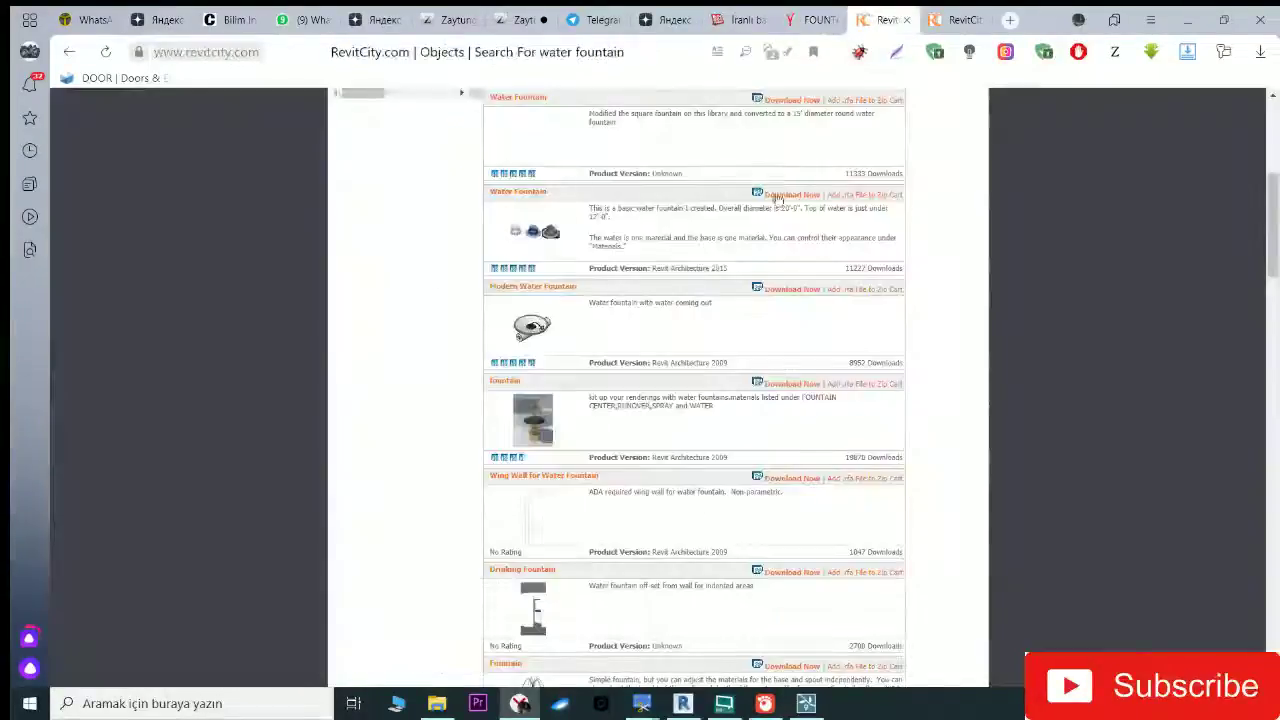
pyautogui.scroll(-4, 748, 490)
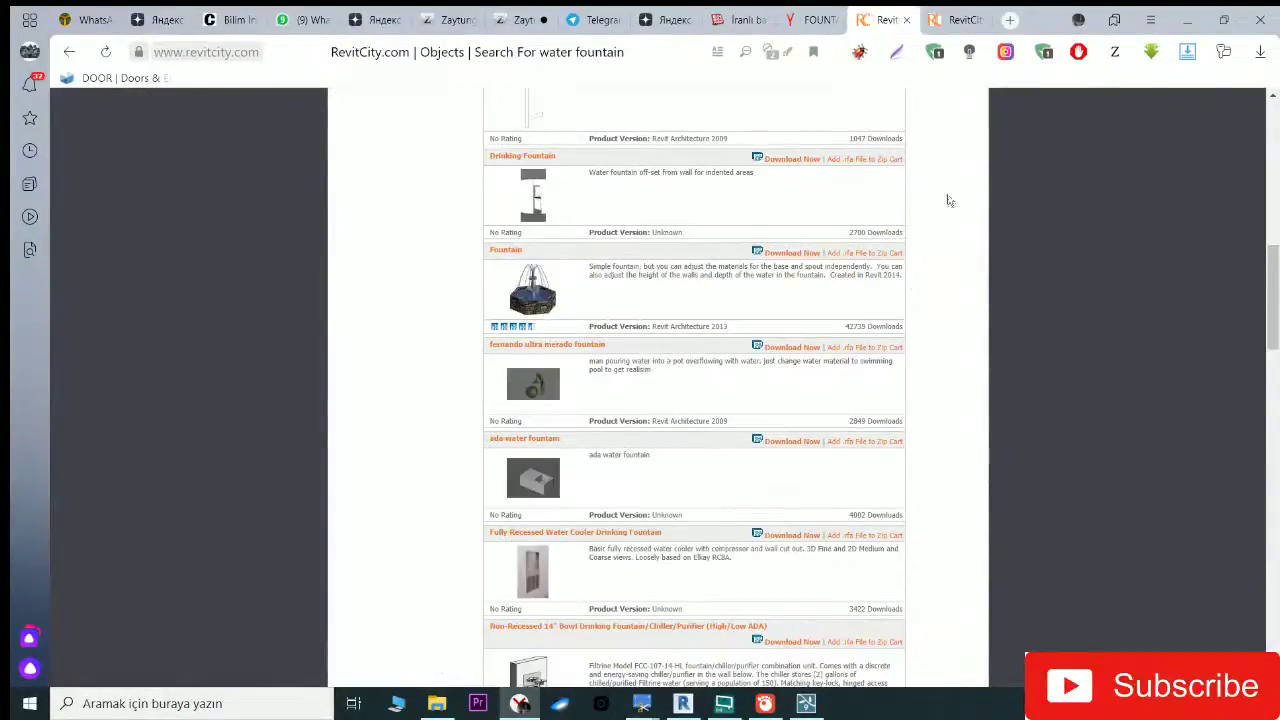
pyautogui.click(1008, 18)
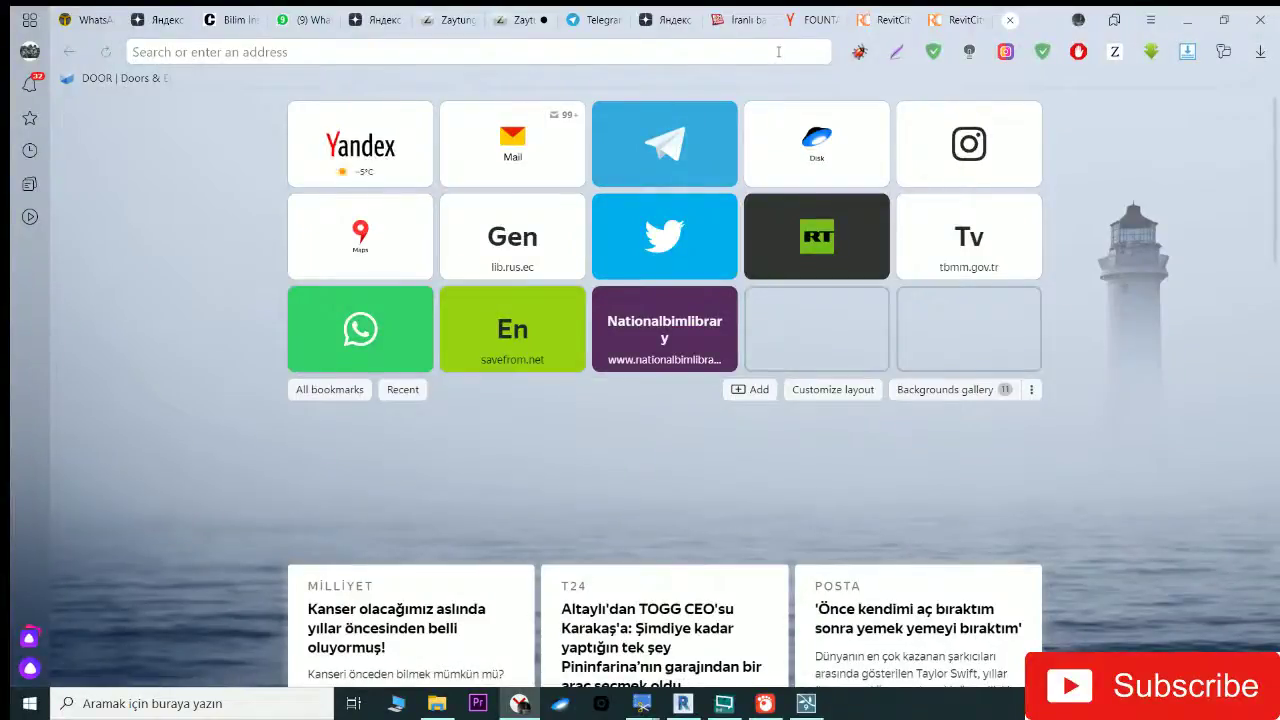
# Step: Search Yandex for 'DOME PAİNTİNGS FOR MOSQUE', correcting the typo along the way
pyautogui.write('DOME PAİMT')
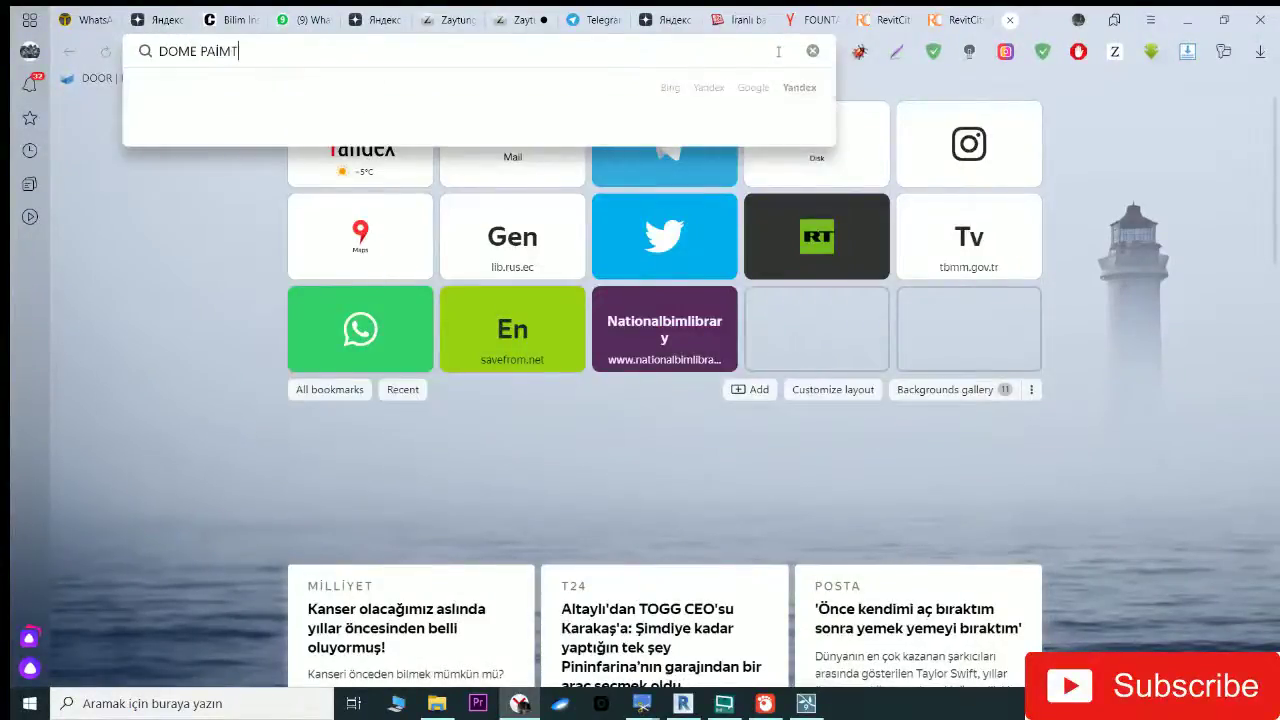
pyautogui.press('BackSpace')
pyautogui.press('BackSpace')
pyautogui.write('NTİ')
pyautogui.write('NGS FOR M')
pyautogui.write('OSQUE')
pyautogui.press('Return')
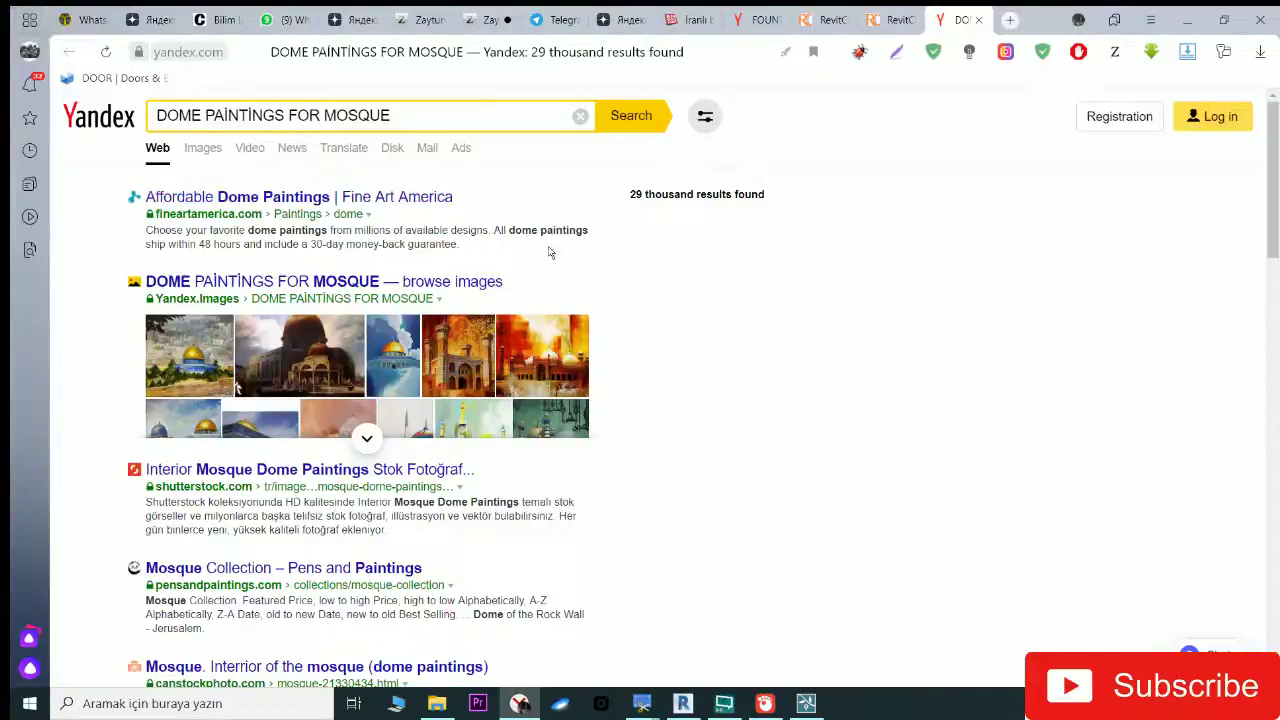
# Step: Switch to image results and open a painting thumbnail in a new tab
pyautogui.click(203, 148)
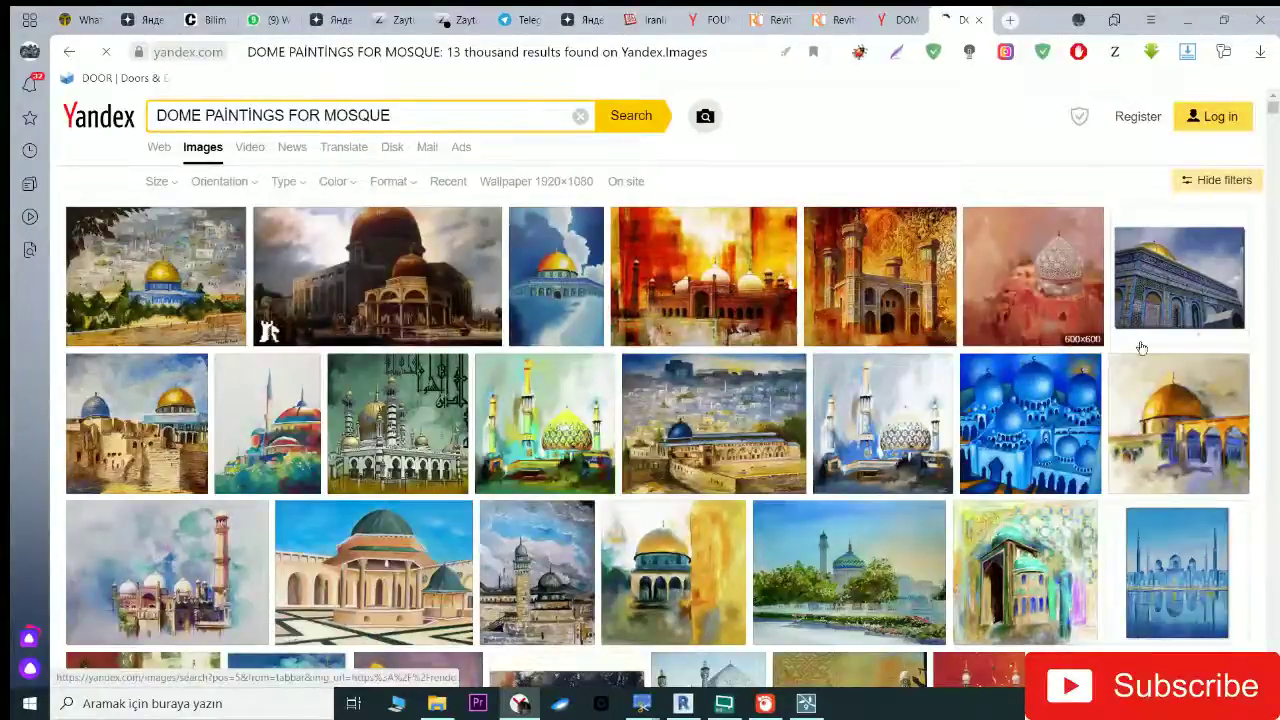
pyautogui.scroll(-3, 857, 432)
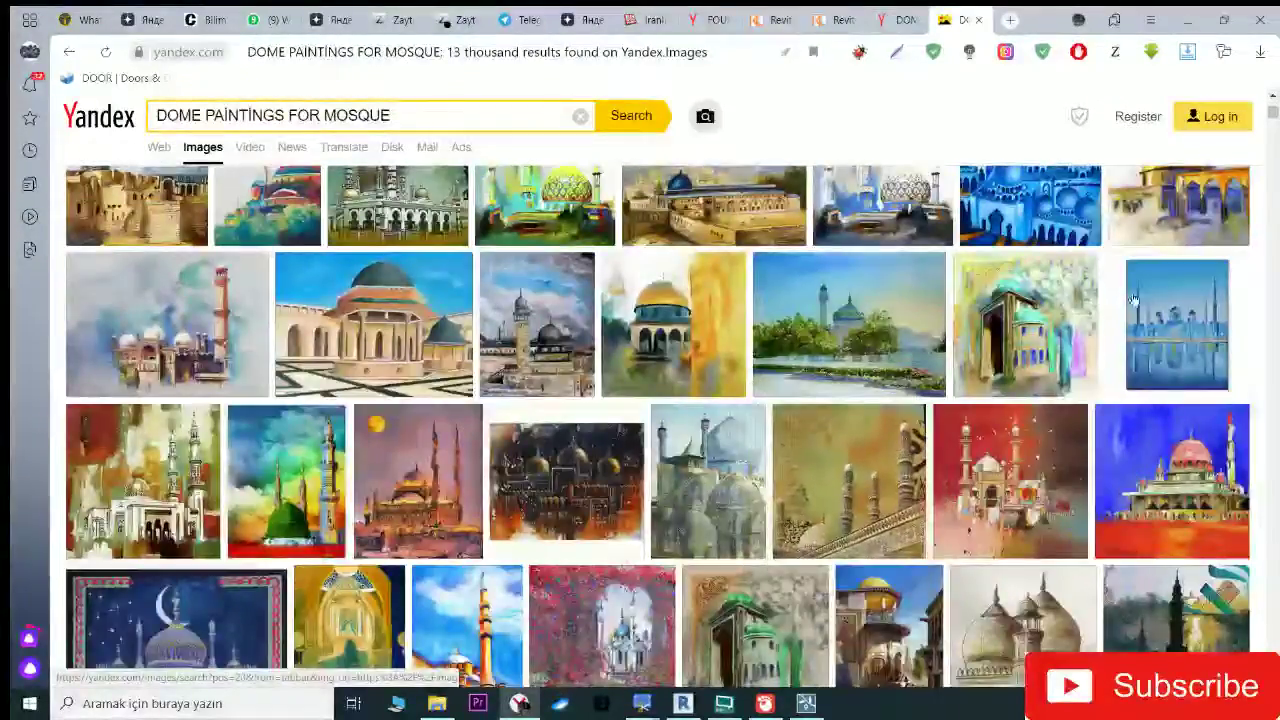
pyautogui.scroll(-3, 895, 320)
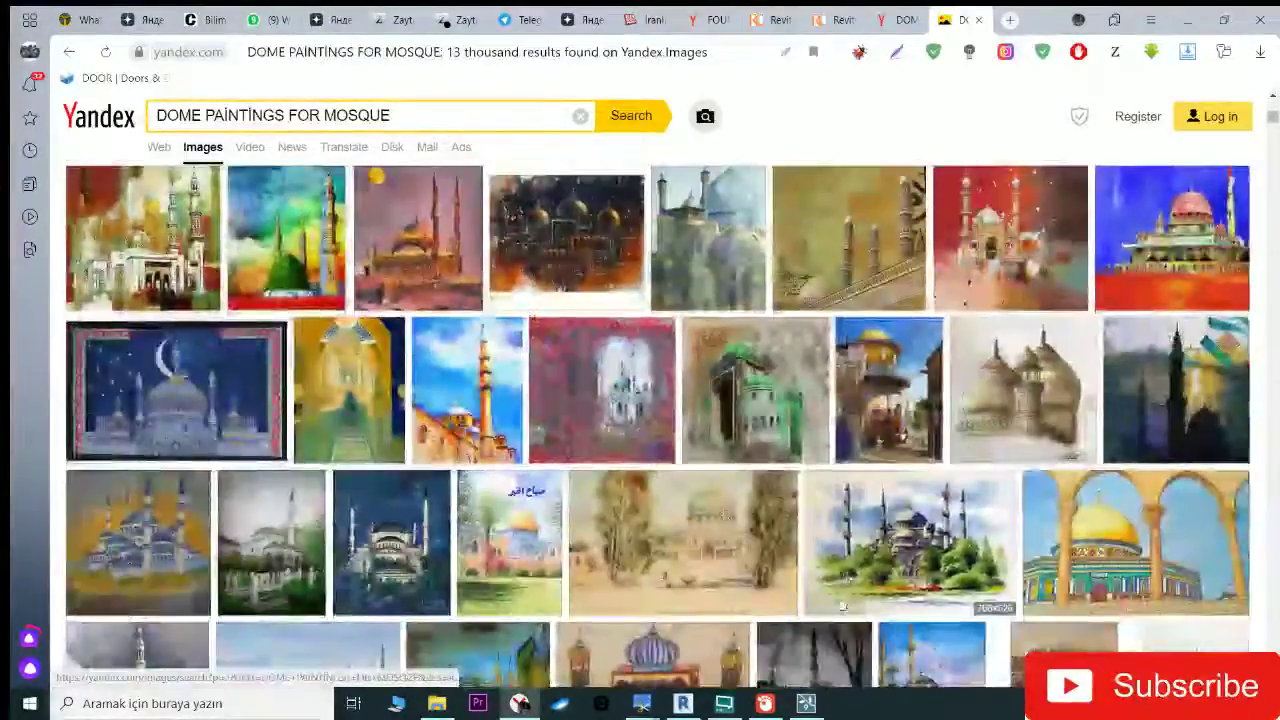
pyautogui.scroll(-2, 610, 420)
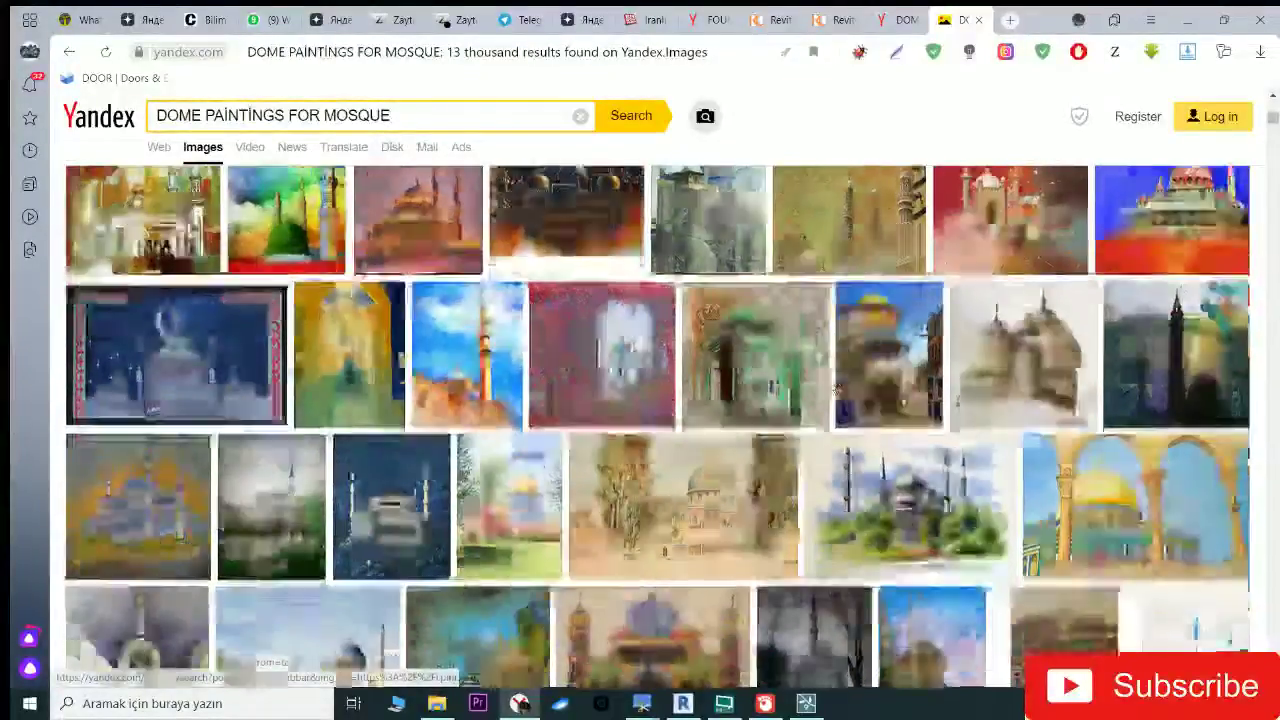
pyautogui.rightClick(500, 383)
pyautogui.click(545, 394)
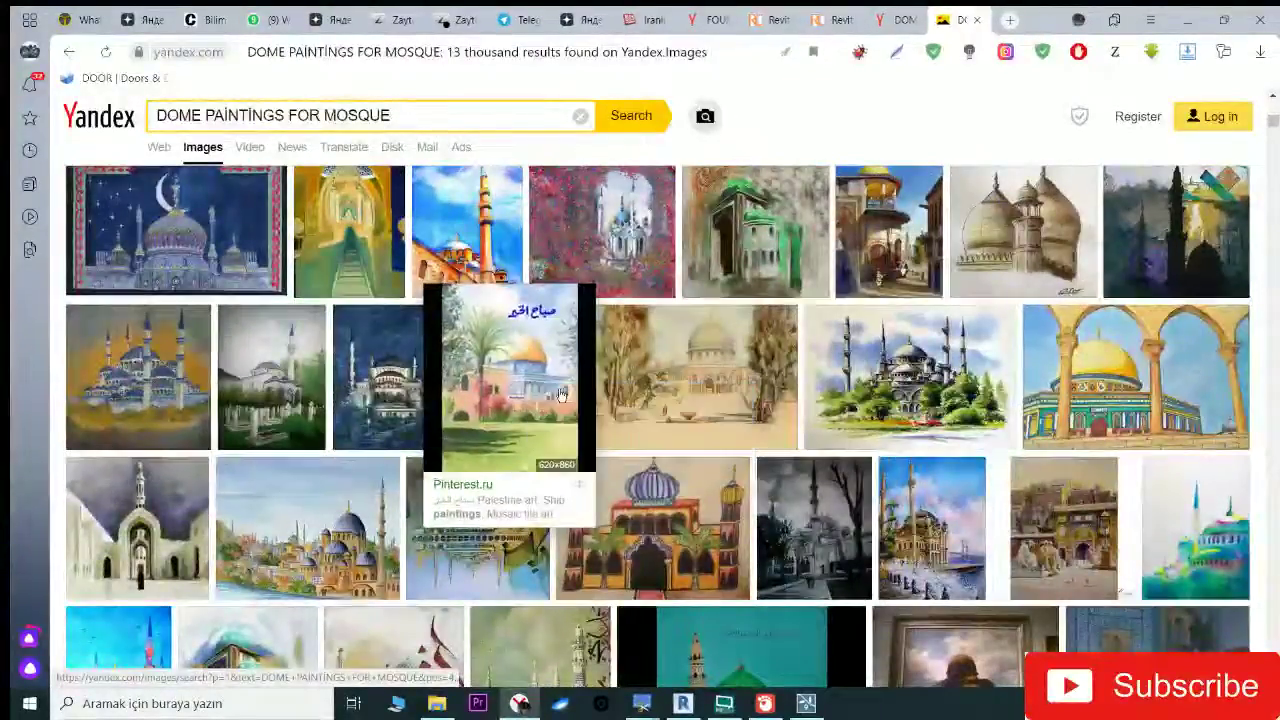
# Step: Filter the image results to Wallpaper 1920×1080 and scroll through them
pyautogui.scroll(-3, 760, 410)
pyautogui.scroll(4, 760, 410)
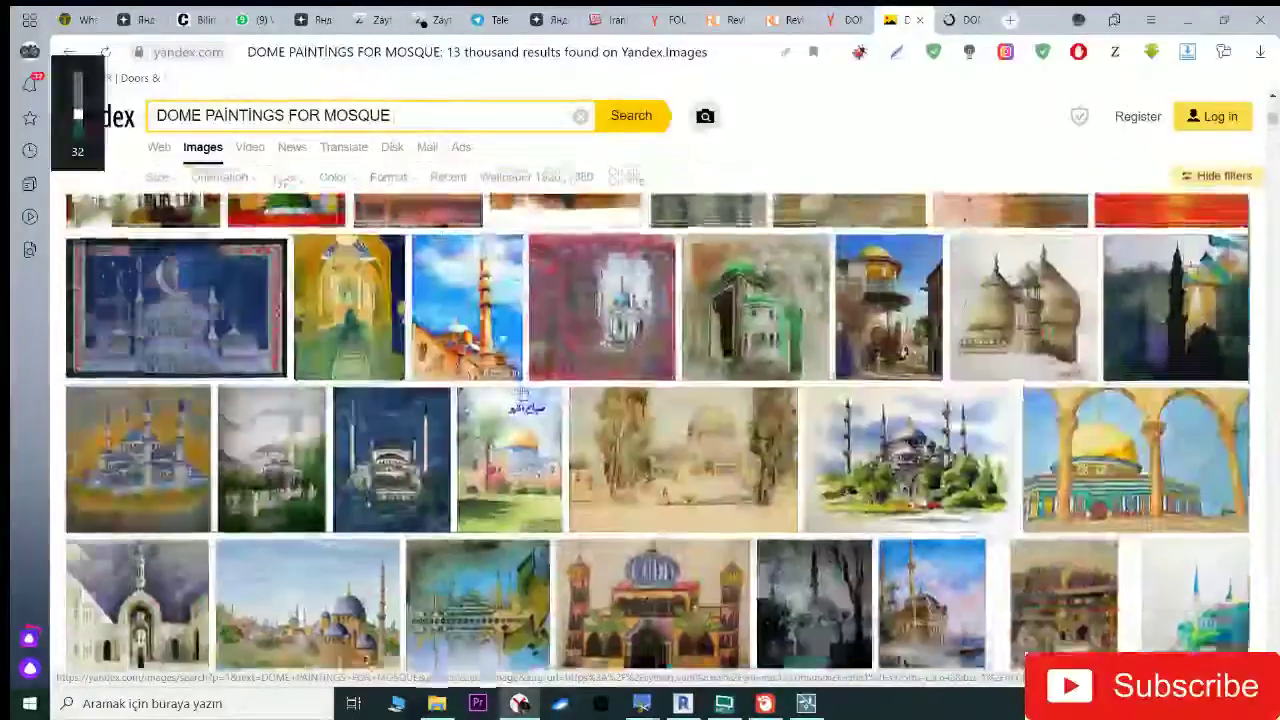
pyautogui.scroll(10, 441, 244)
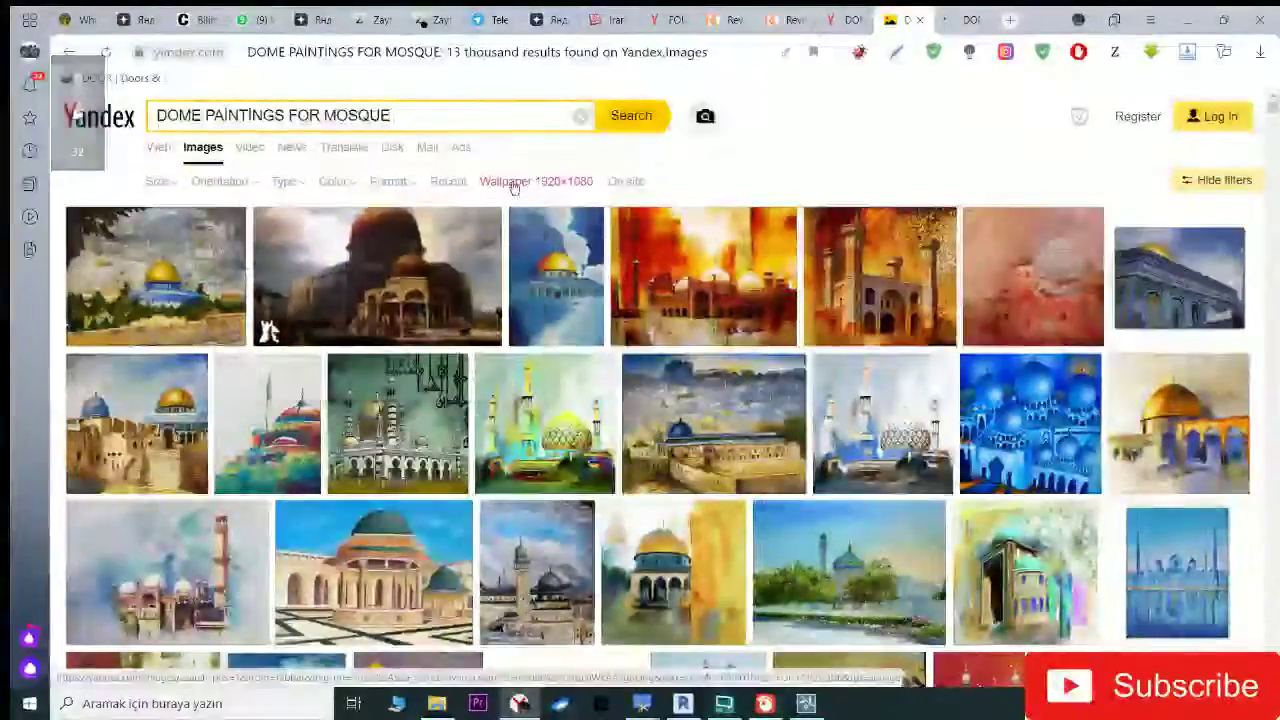
pyautogui.click(517, 183)
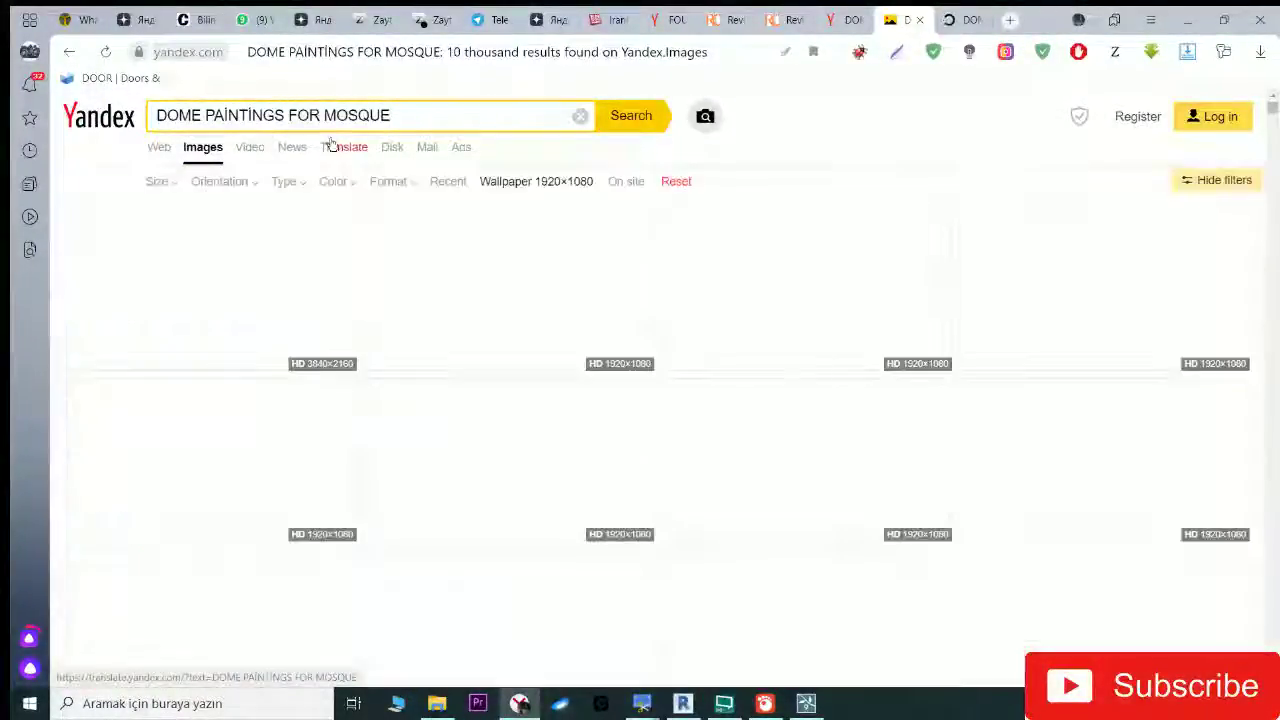
pyautogui.moveTo(916, 242)
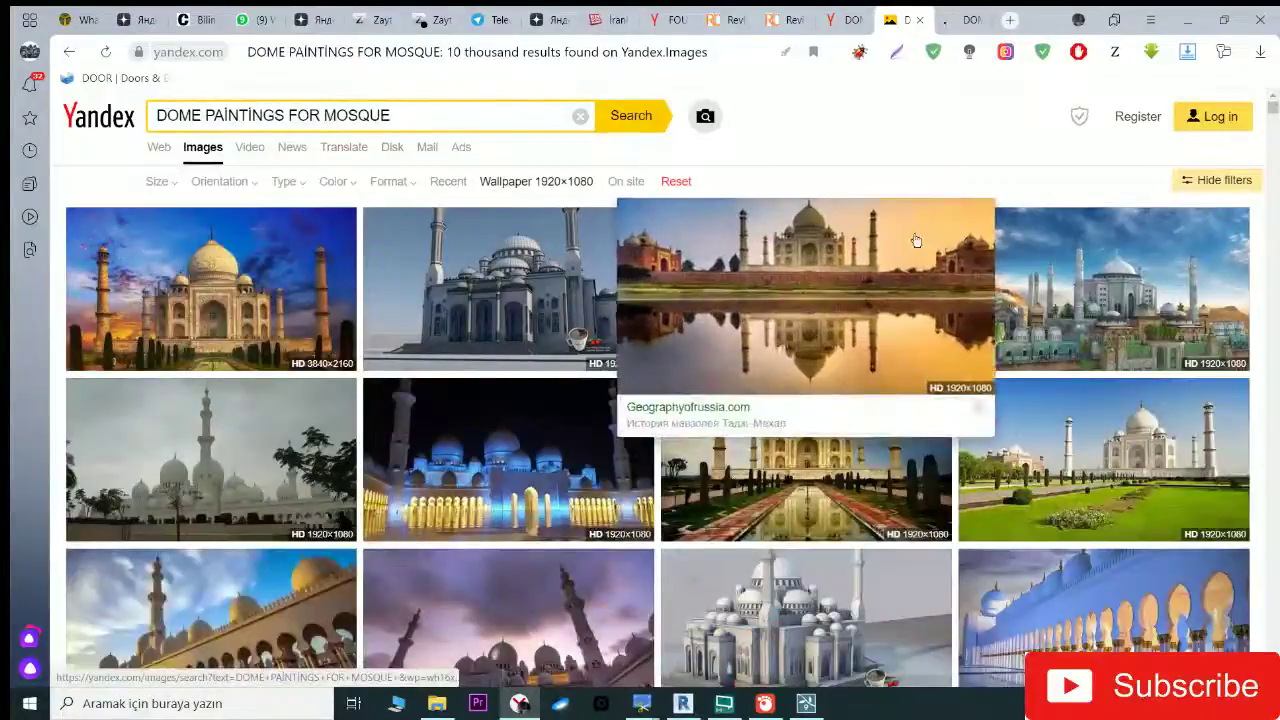
pyautogui.scroll(-4, 762, 289)
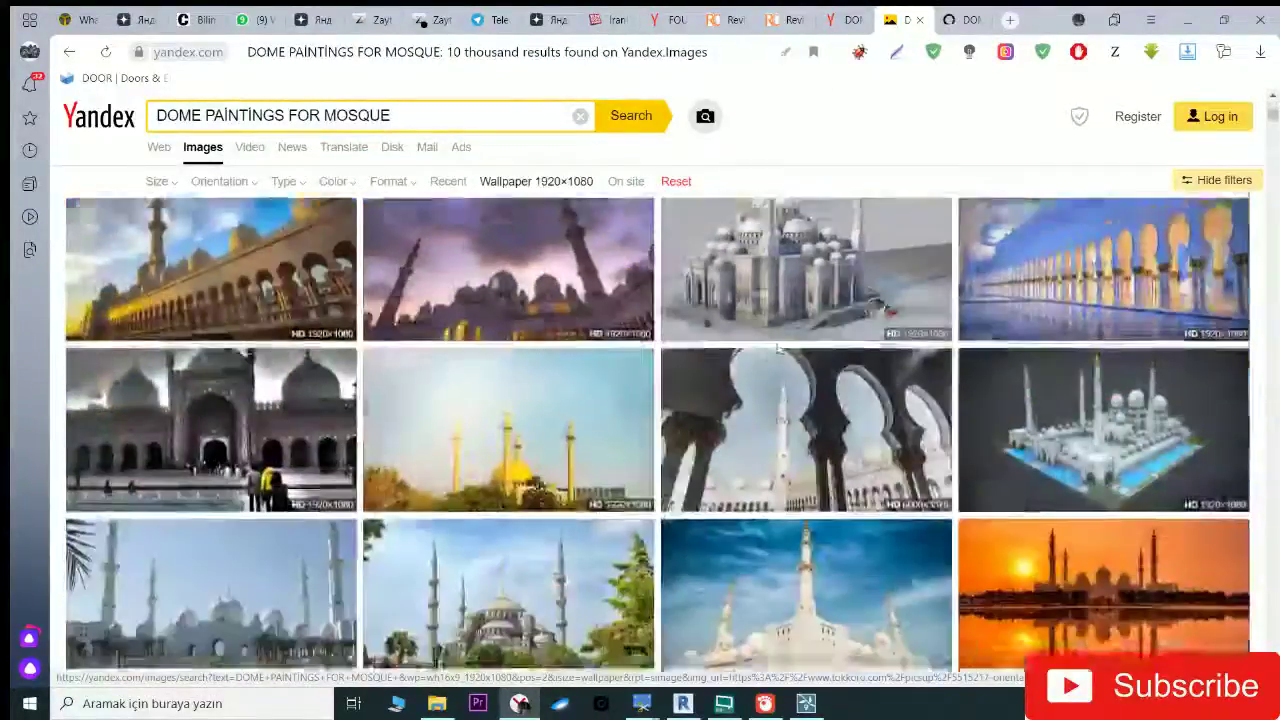
pyautogui.scroll(-4, 770, 300)
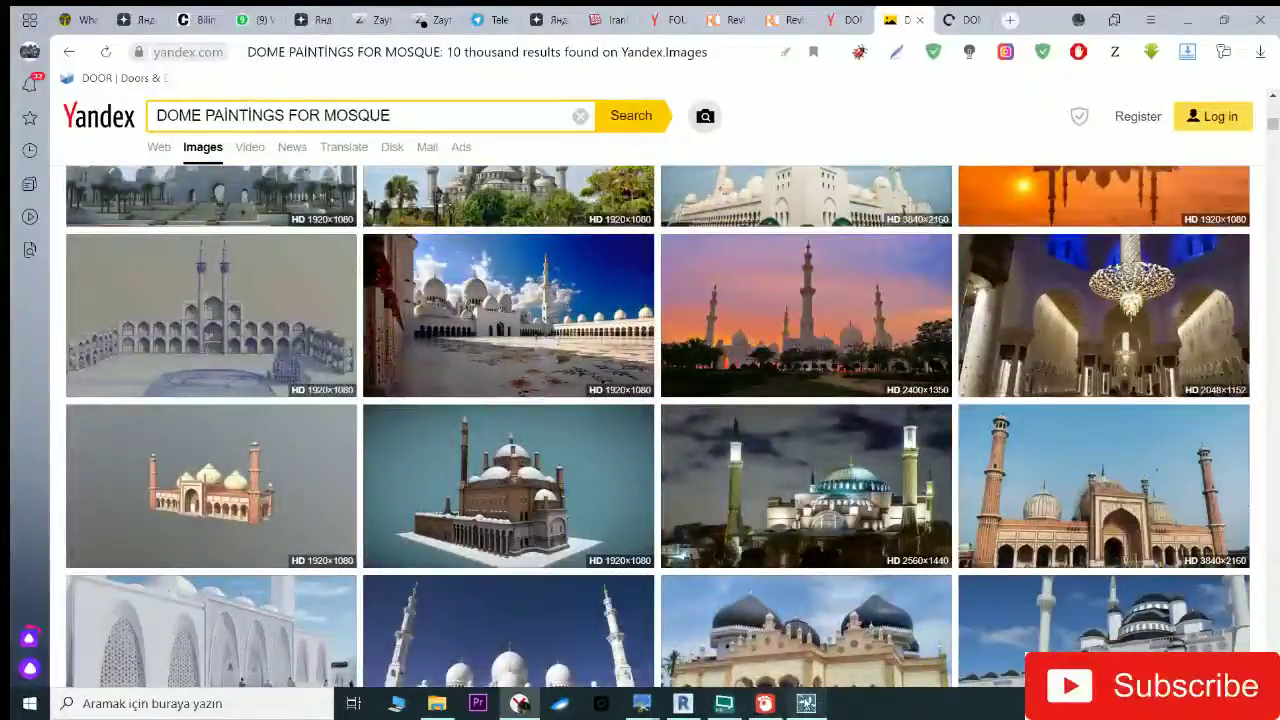
# Step: Exit Paint mode in Revit from an aerial view, closing the Material Browser, and return to Lumion
pyautogui.click(806, 703)
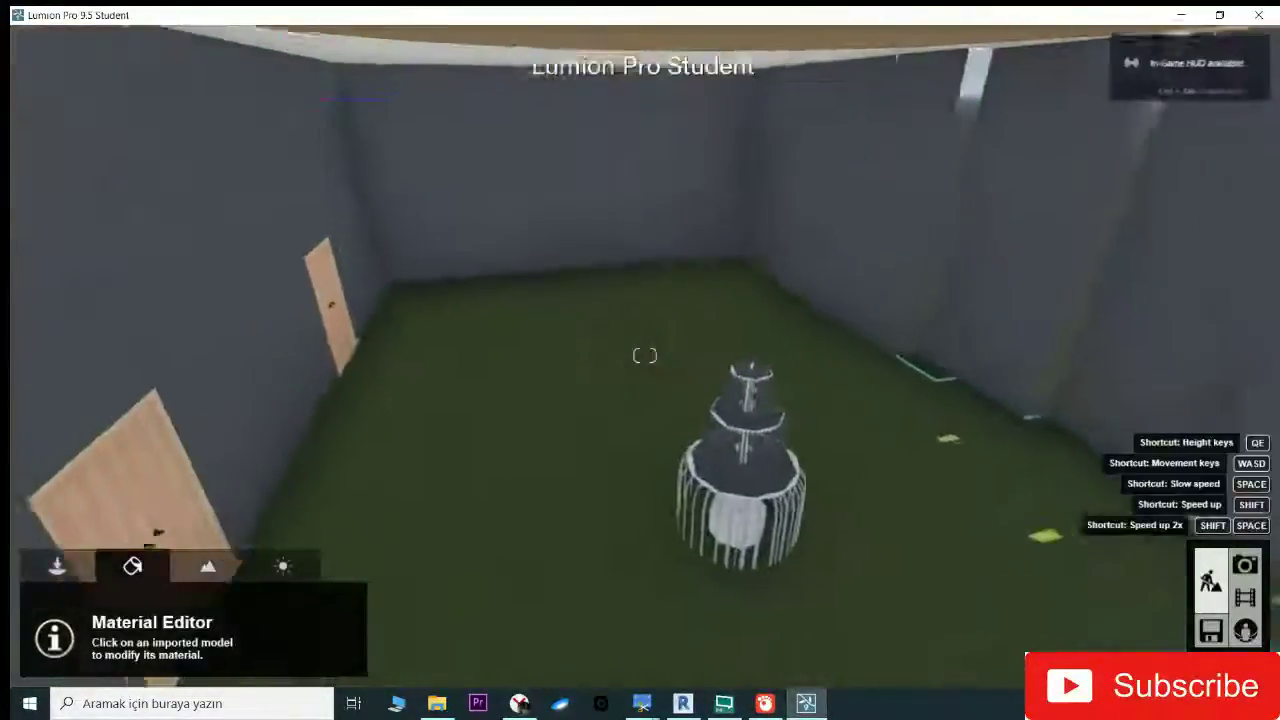
pyautogui.click(683, 703)
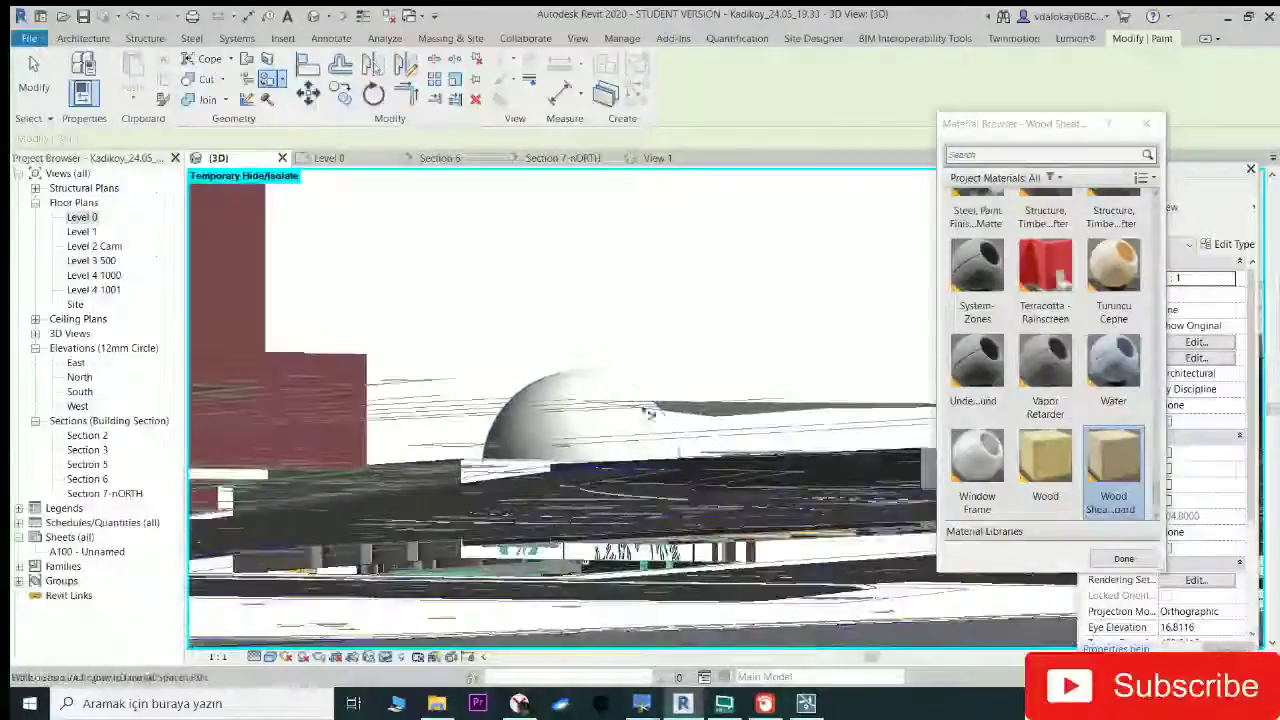
pyautogui.keyDown('shift'); pyautogui.moveTo(648, 412); pyautogui.dragTo(843, 357, button='middle'); pyautogui.keyUp('shift')
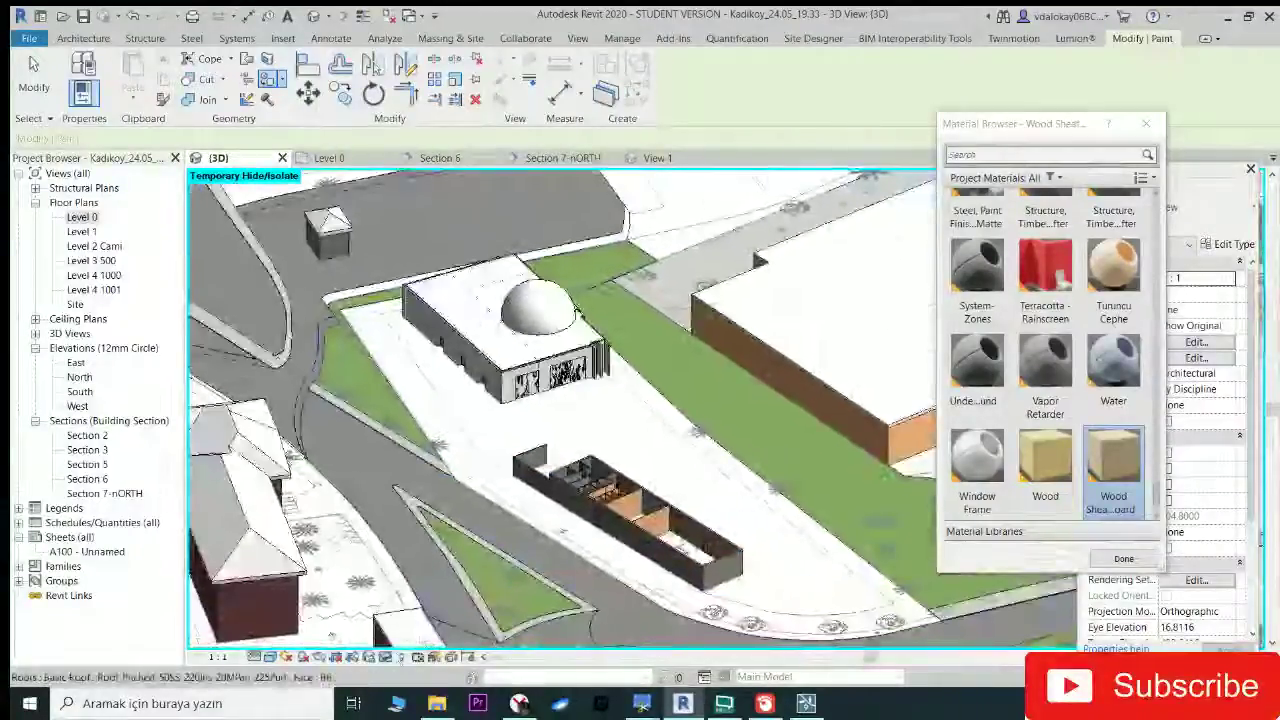
pyautogui.rightClick(376, 528)
pyautogui.click(465, 634)
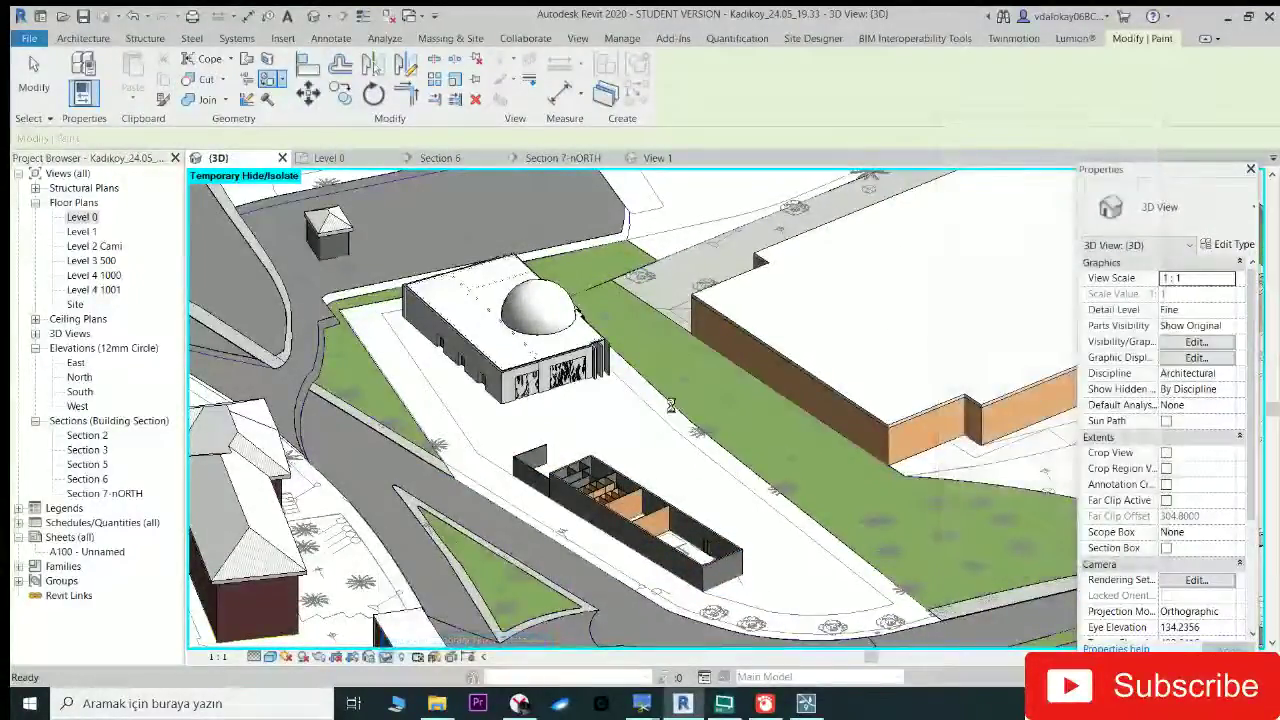
pyautogui.scroll(-3, 670, 405)
pyautogui.press('Escape')
pyautogui.scroll(2, 1055, 612)
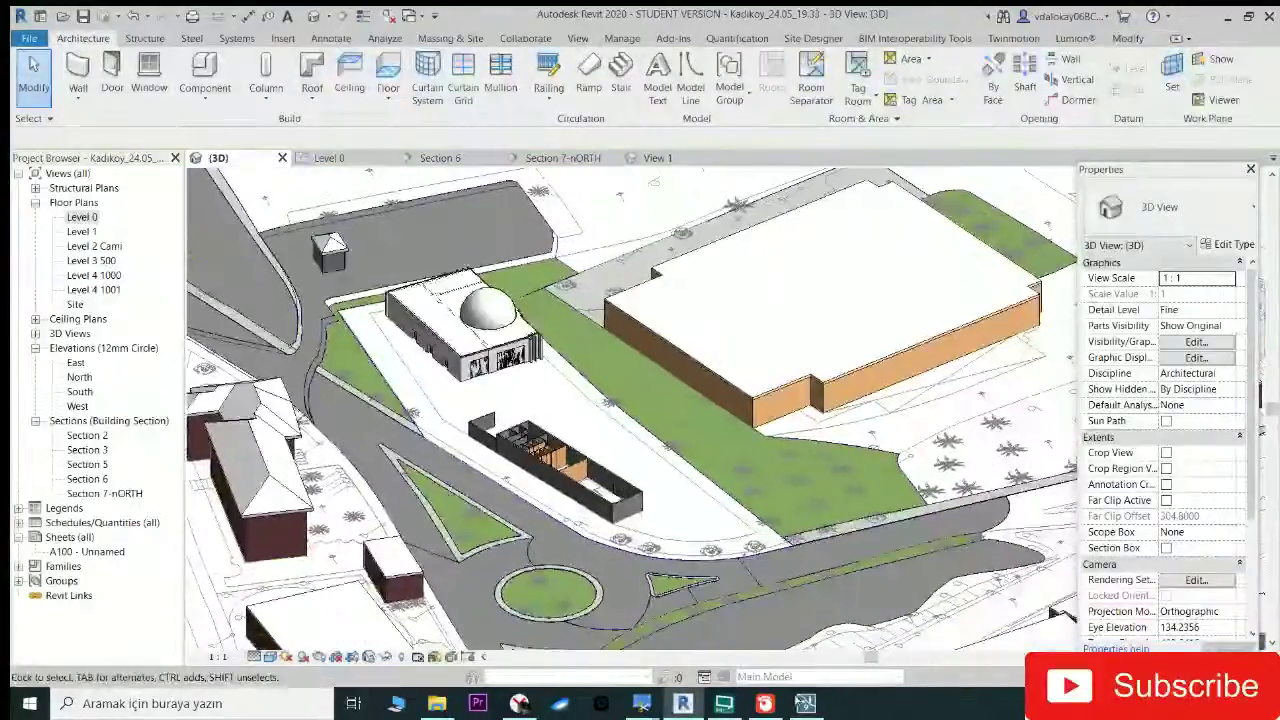
pyautogui.click(806, 703)
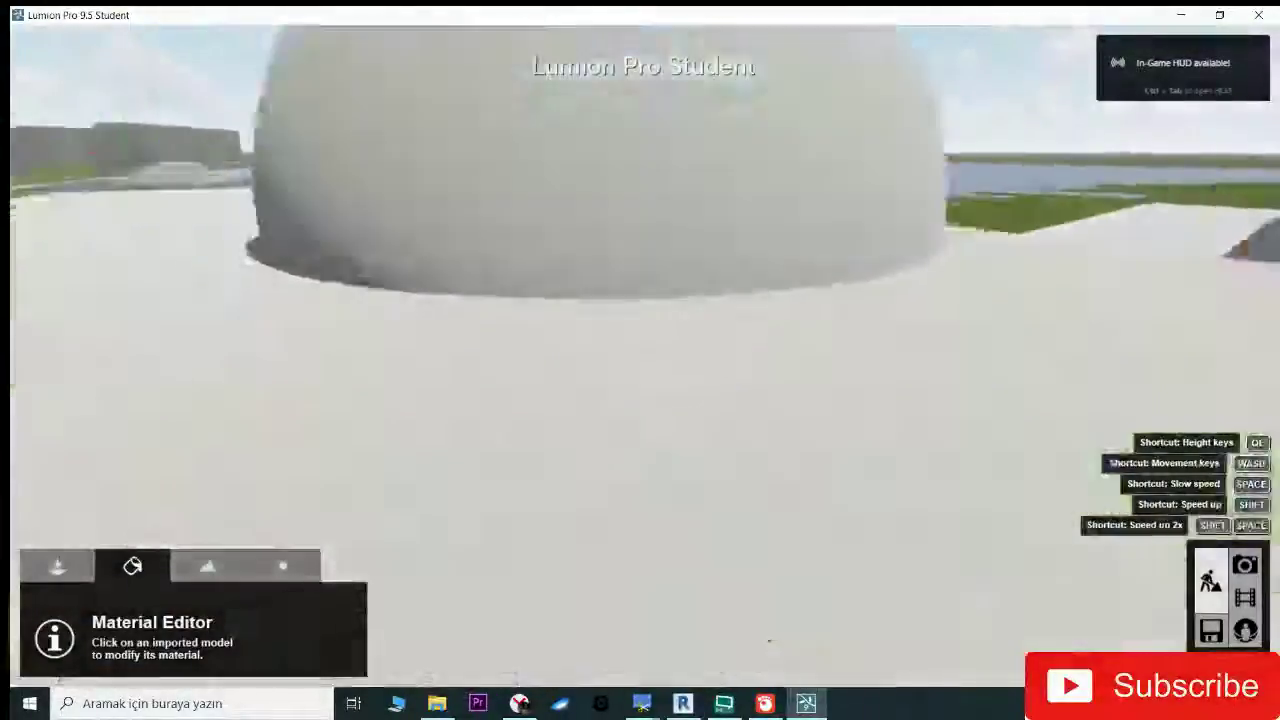
pyautogui.moveTo(643, 354); pyautogui.dragTo(644, 355, button='right')
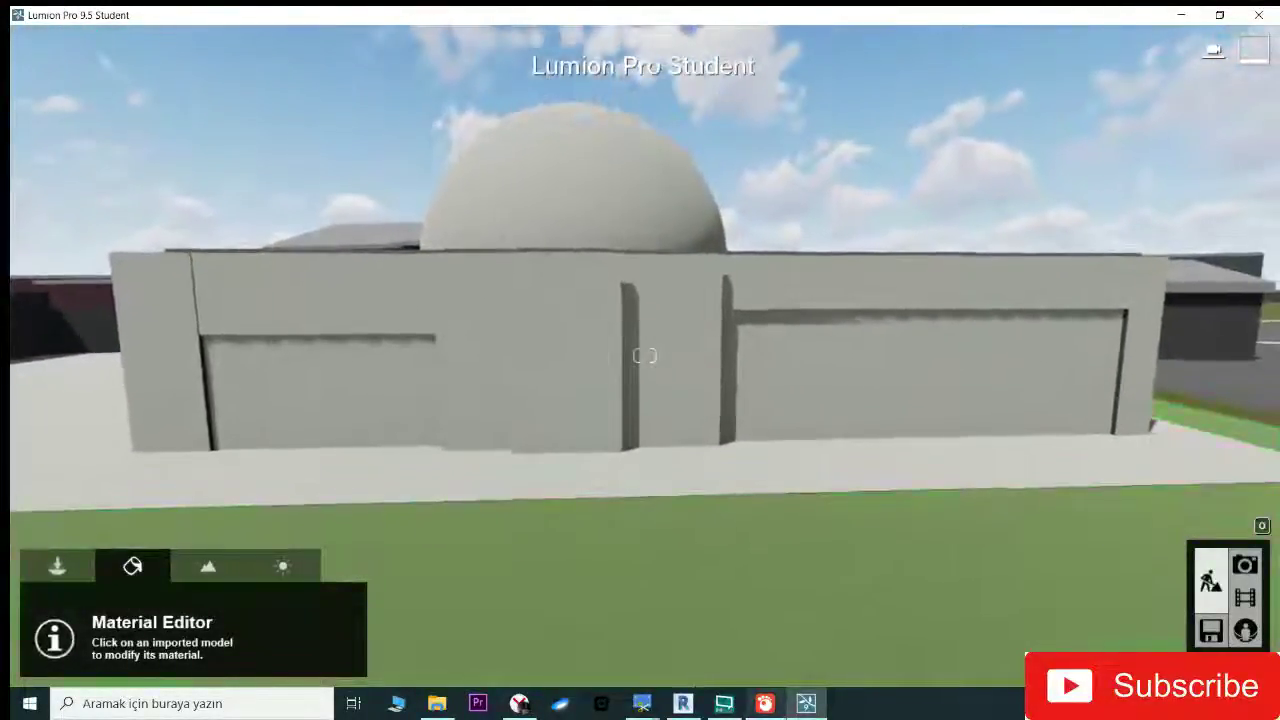
# Step: Select the mass panel on the mosque's long wall and view it head-on
pyautogui.scroll(5, 530, 325)
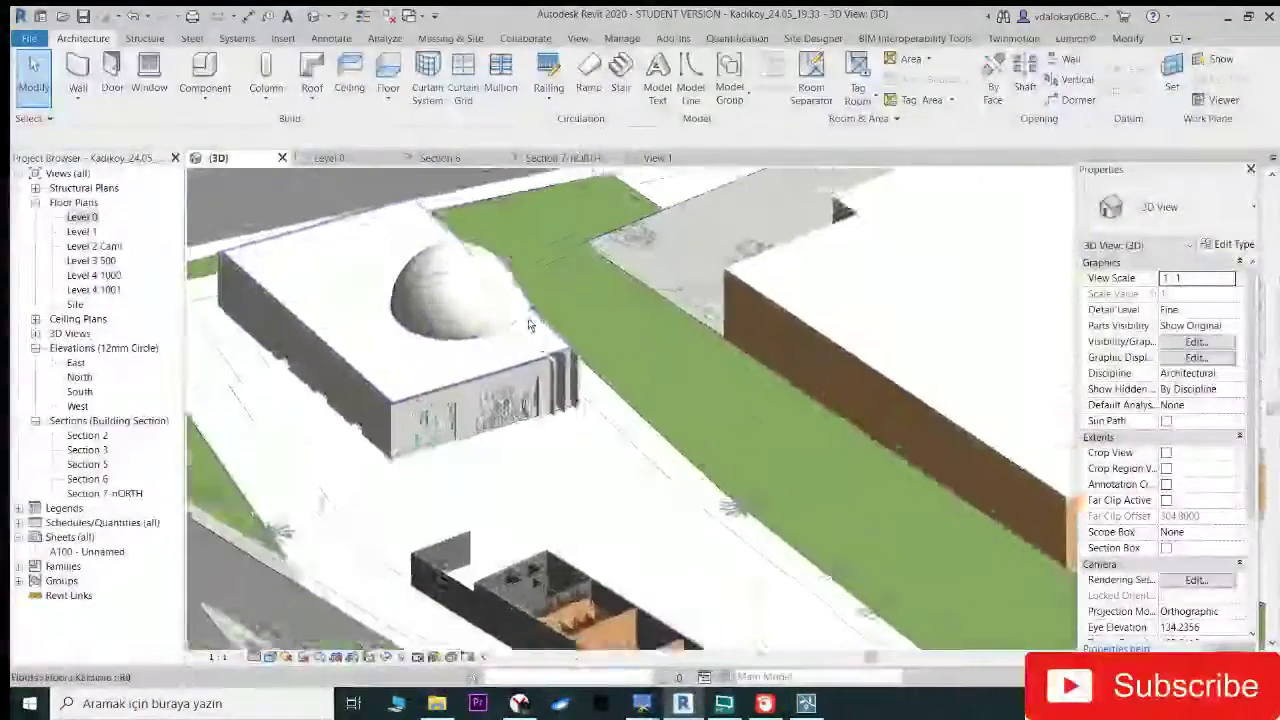
pyautogui.keyDown('shift'); pyautogui.moveTo(530, 325); pyautogui.dragTo(425, 389, button='middle'); pyautogui.keyUp('shift')
pyautogui.scroll(3, 425, 389)
pyautogui.scroll(3, 425, 389)
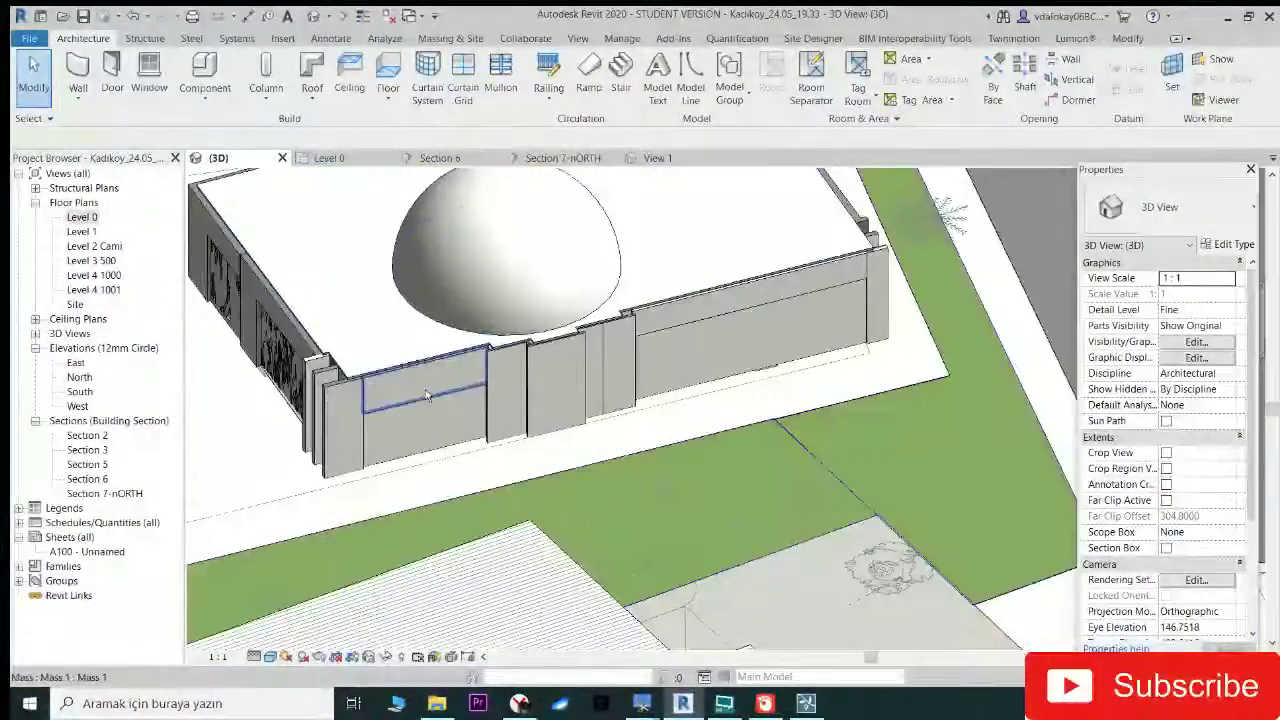
pyautogui.click(425, 395)
pyautogui.scroll(3, 425, 395)
pyautogui.scroll(2, 420, 360)
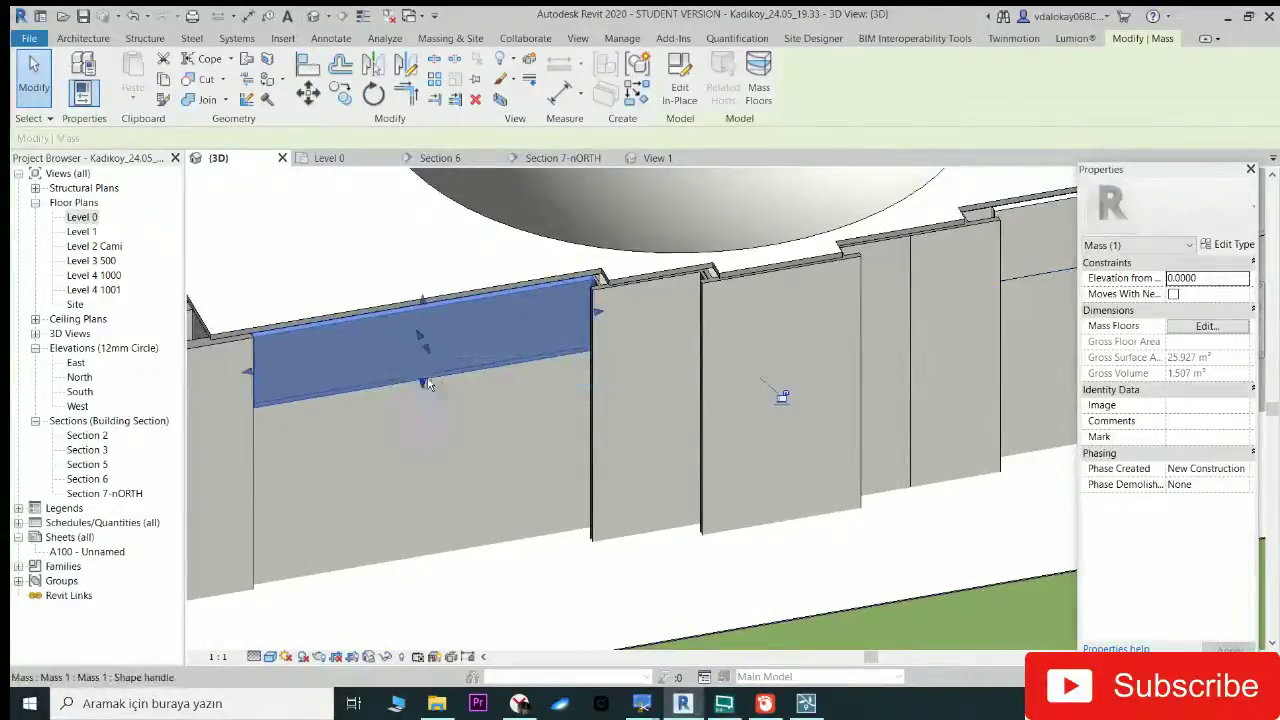
pyautogui.moveTo(459, 391)
pyautogui.keyDown('shift'); pyautogui.mouseDown(button='middle')
pyautogui.moveTo(690, 427)
pyautogui.moveTo(698, 401)
pyautogui.mouseUp(button='middle'); pyautogui.keyUp('shift')
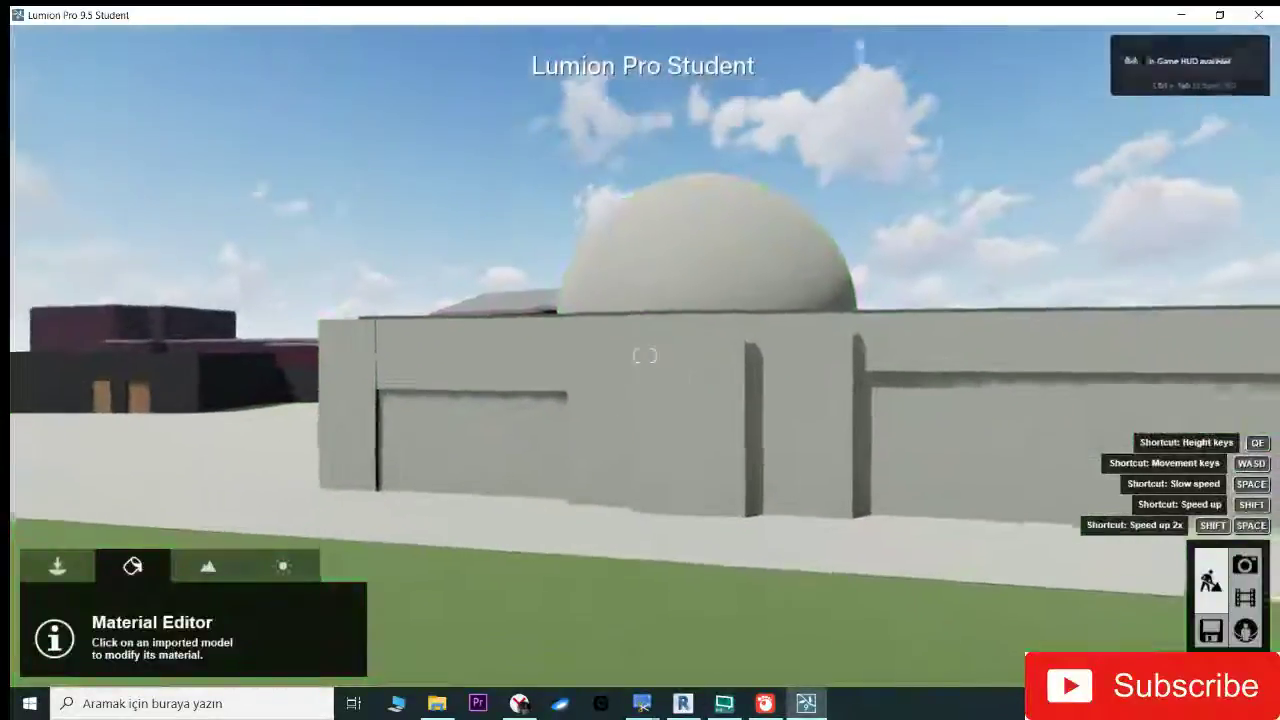
pyautogui.press('w')
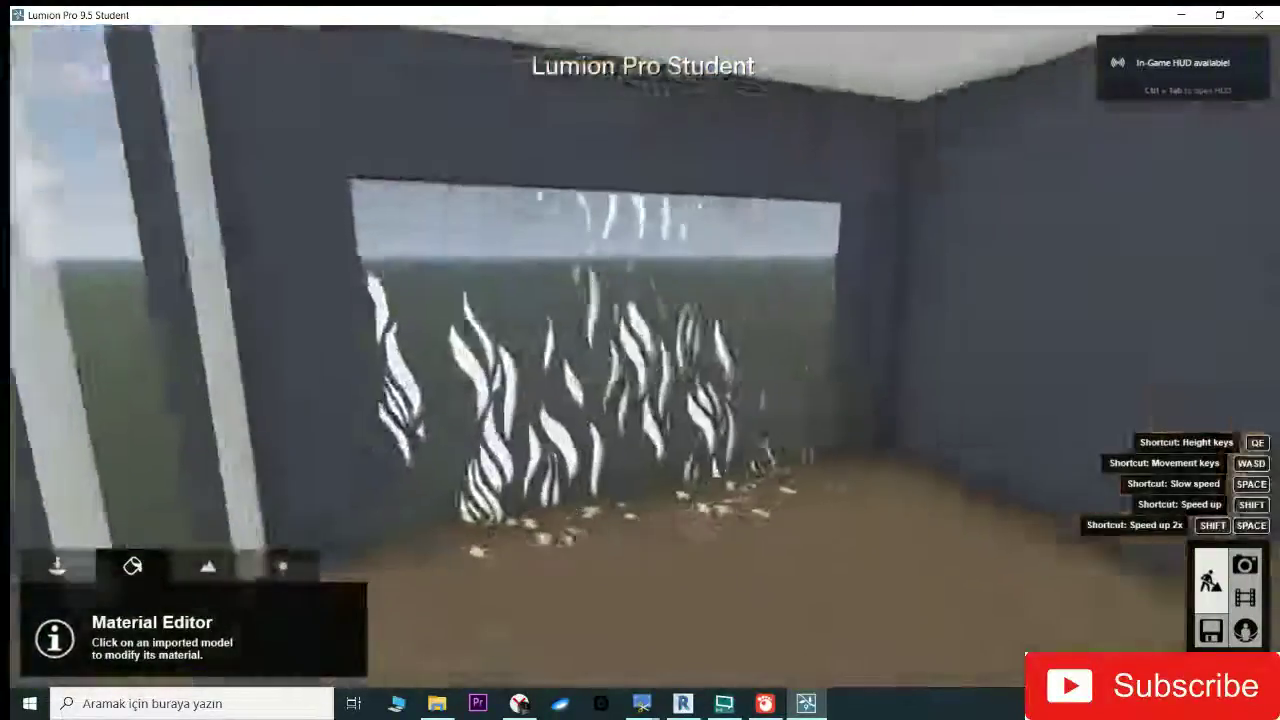
pyautogui.moveTo(640, 360); pyautogui.dragTo(683, 397, button='right')
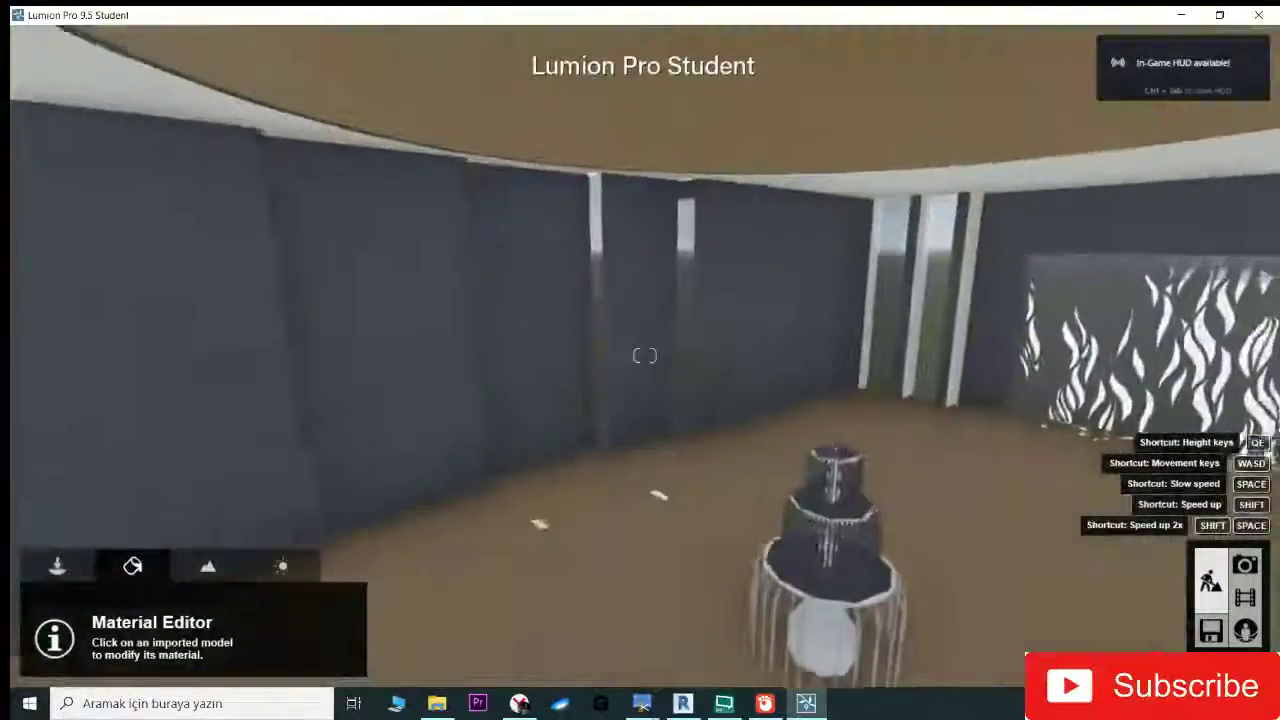